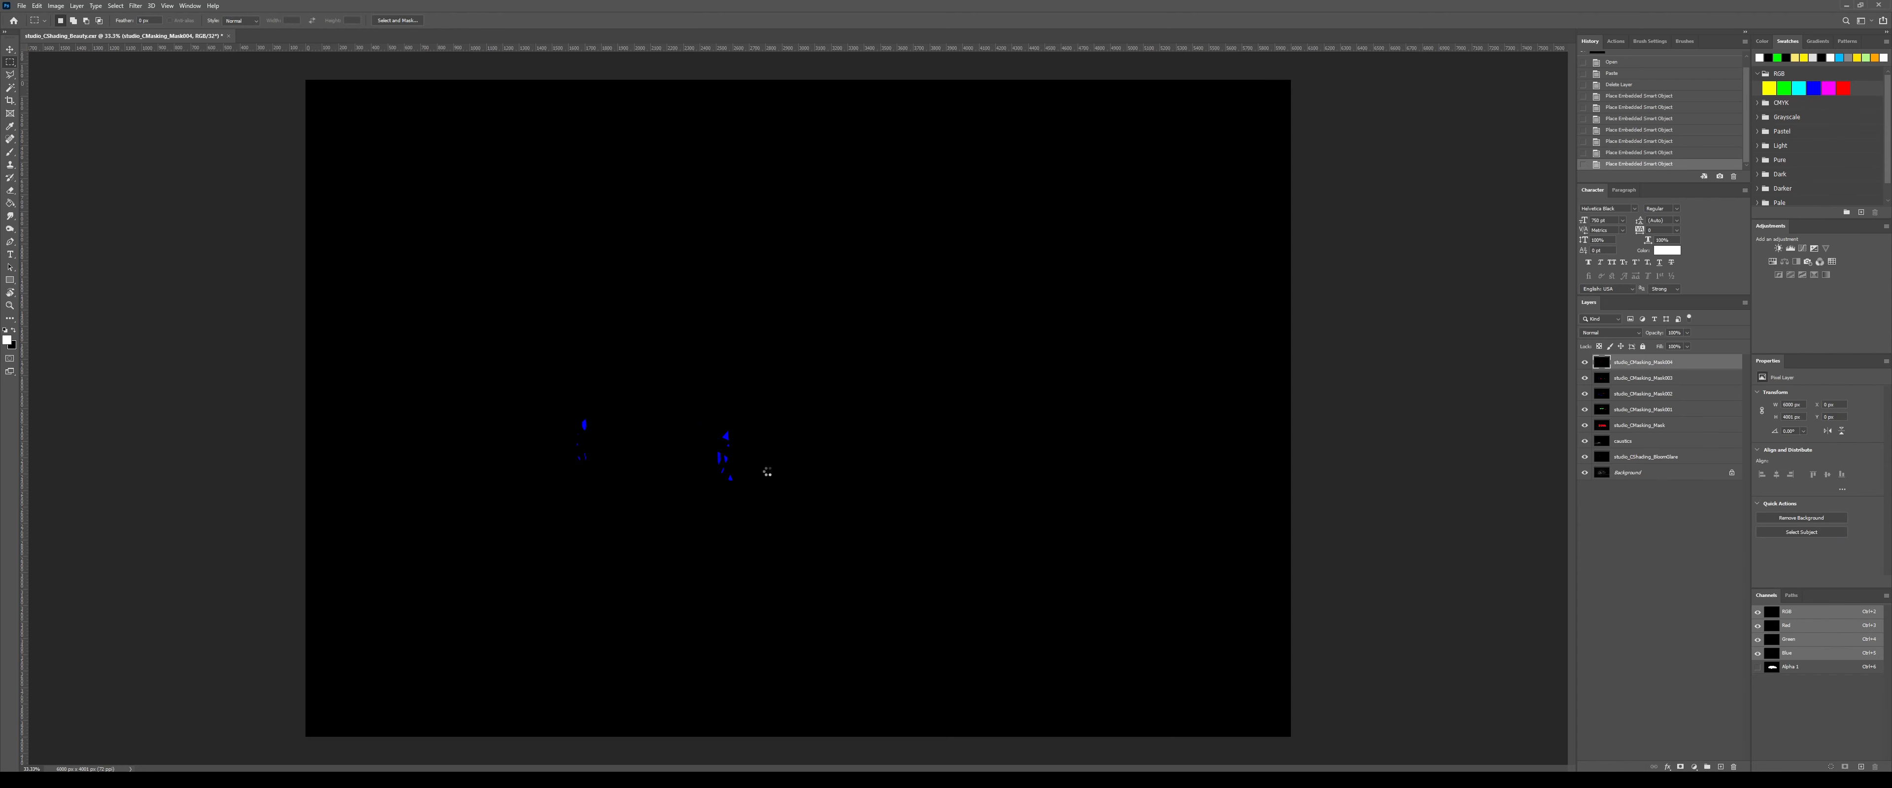
- Place the geometry normals pass as an embedded layer and convert the document to 16 Bits/Channel, keeping the layers unmerged
key("Return")
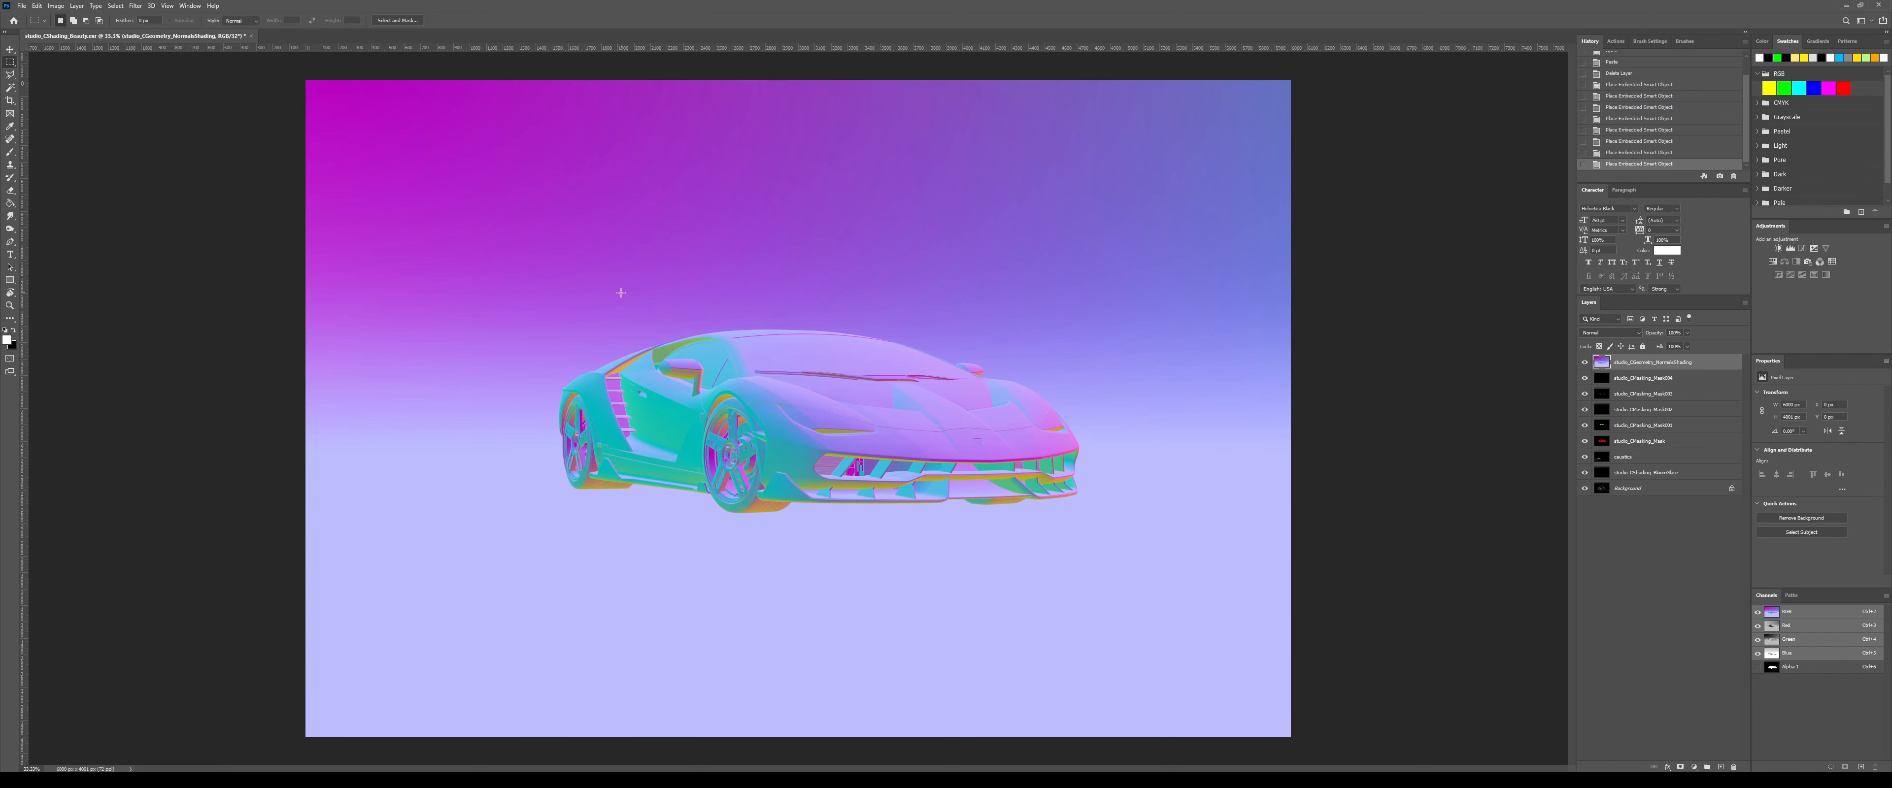
left_click(55, 5)
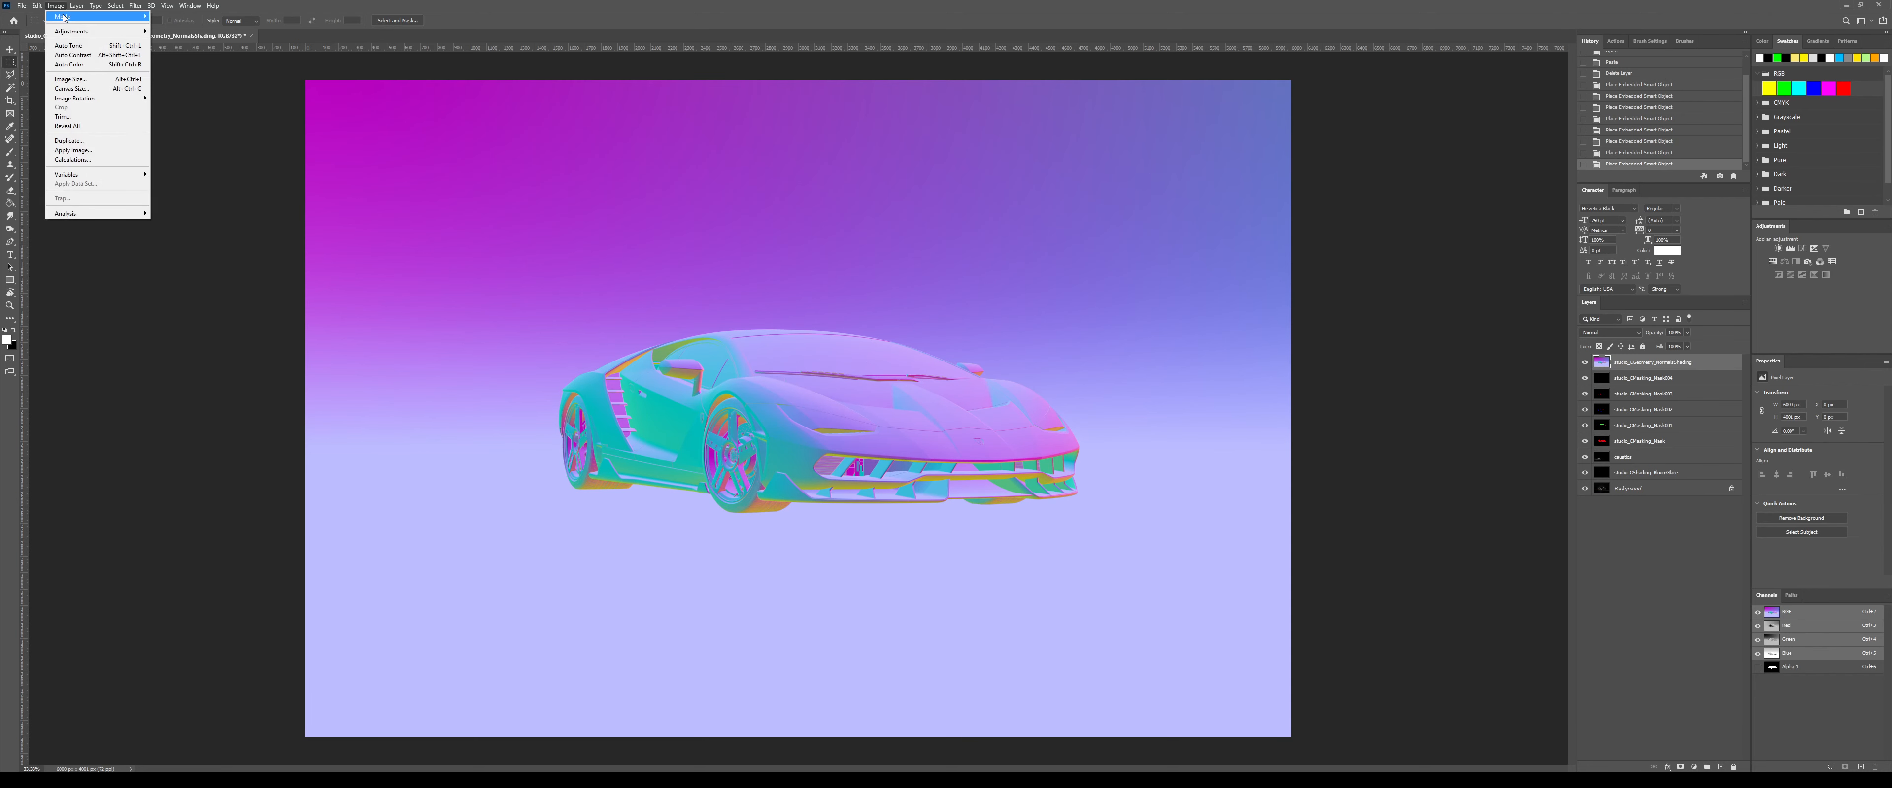
mouse_move(80, 16)
left_click(178, 106)
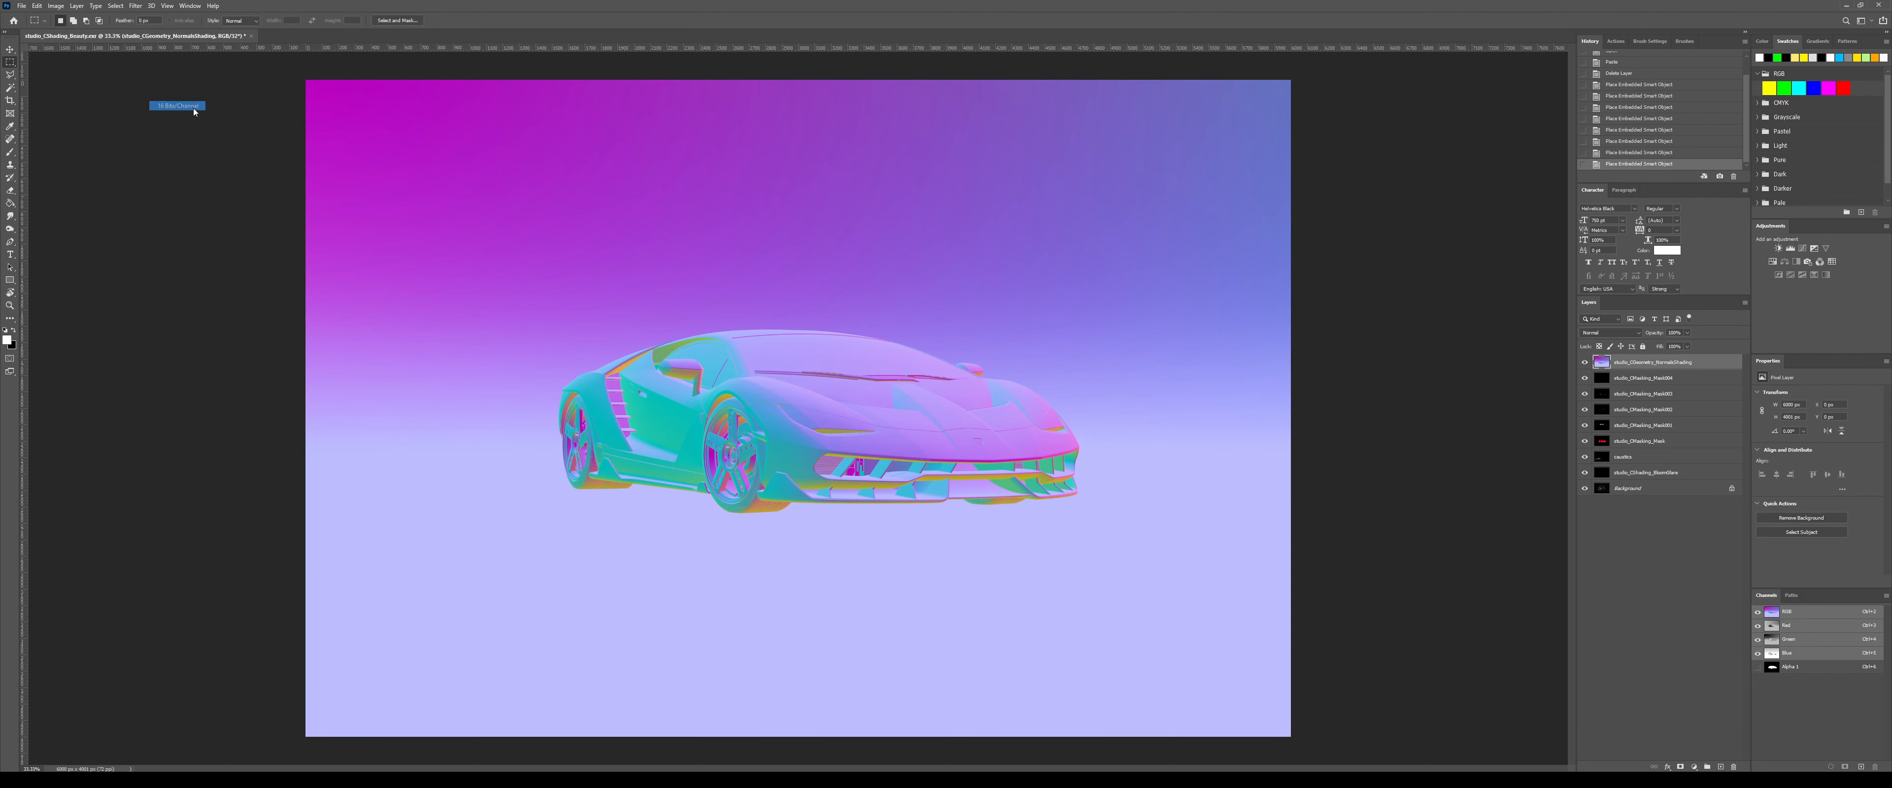
left_click(1017, 279)
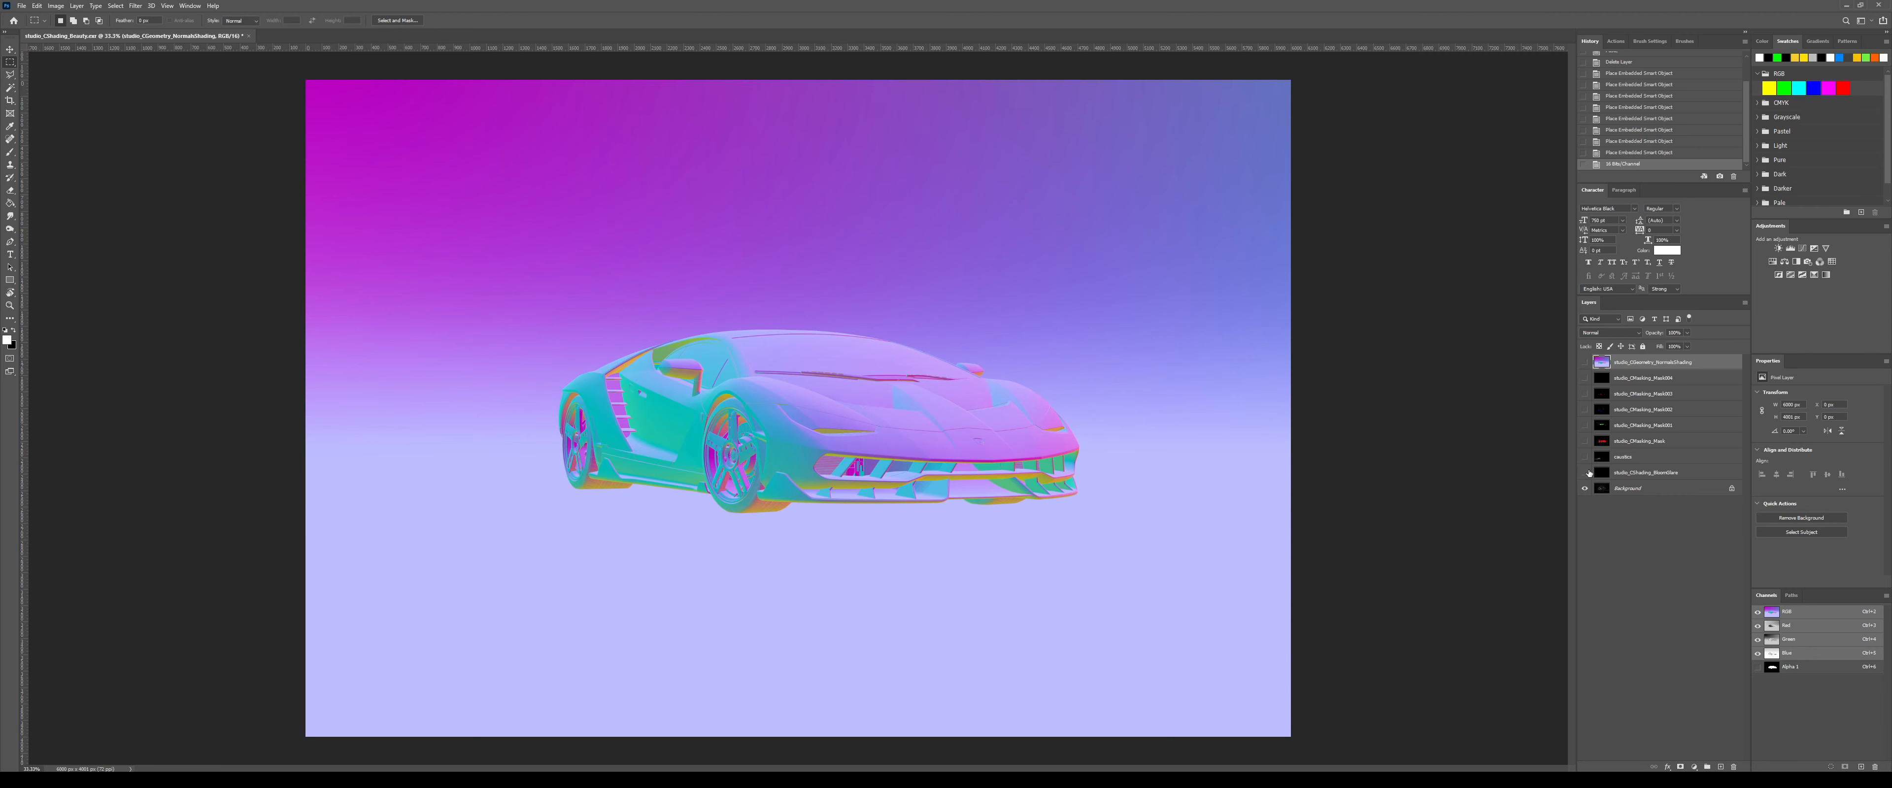
- Show only the Background layer and copy the car from it to a new layer using the Alpha 1 channel as selection
left_click(1584, 488, "alt")
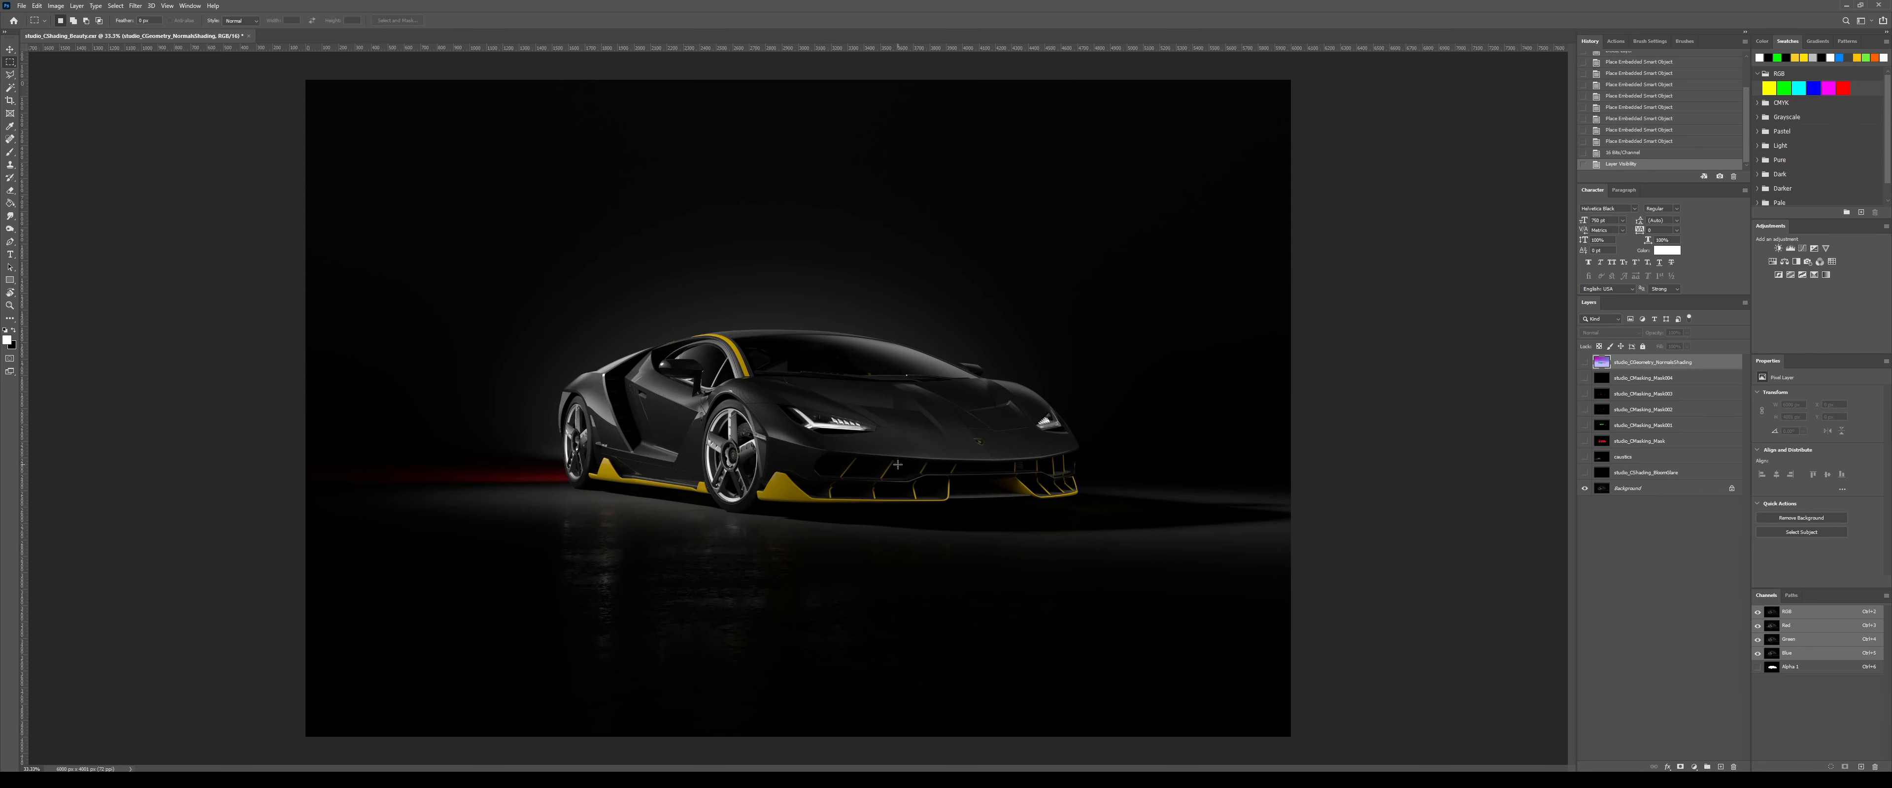
left_click(1657, 488)
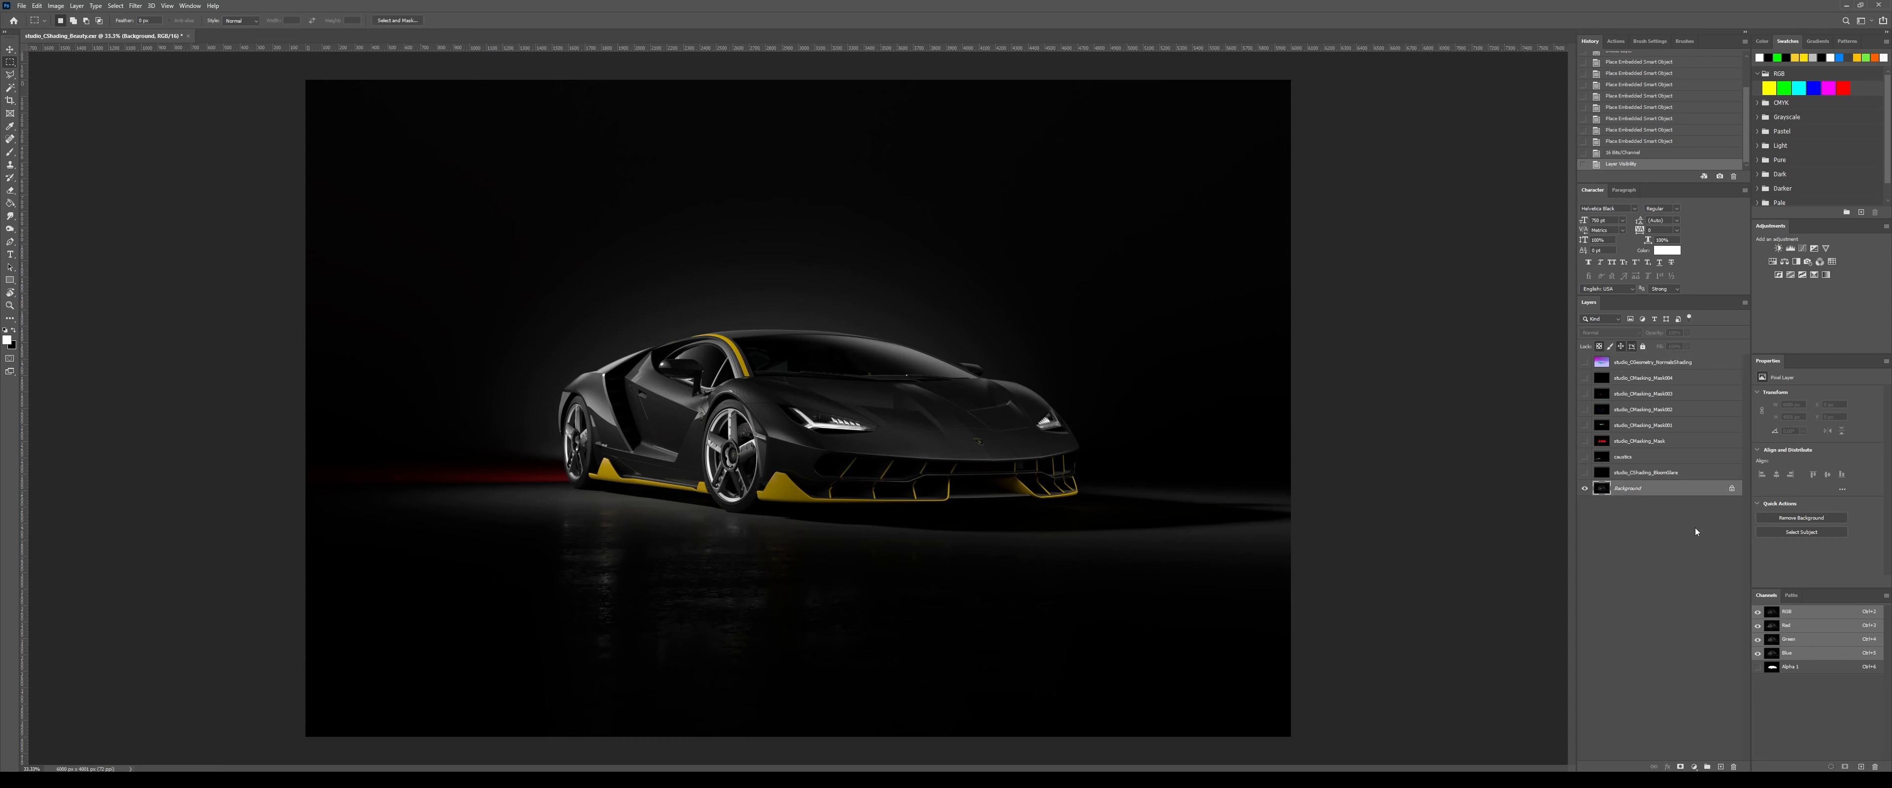
left_click(1774, 671, "ctrl")
key("ctrl+j")
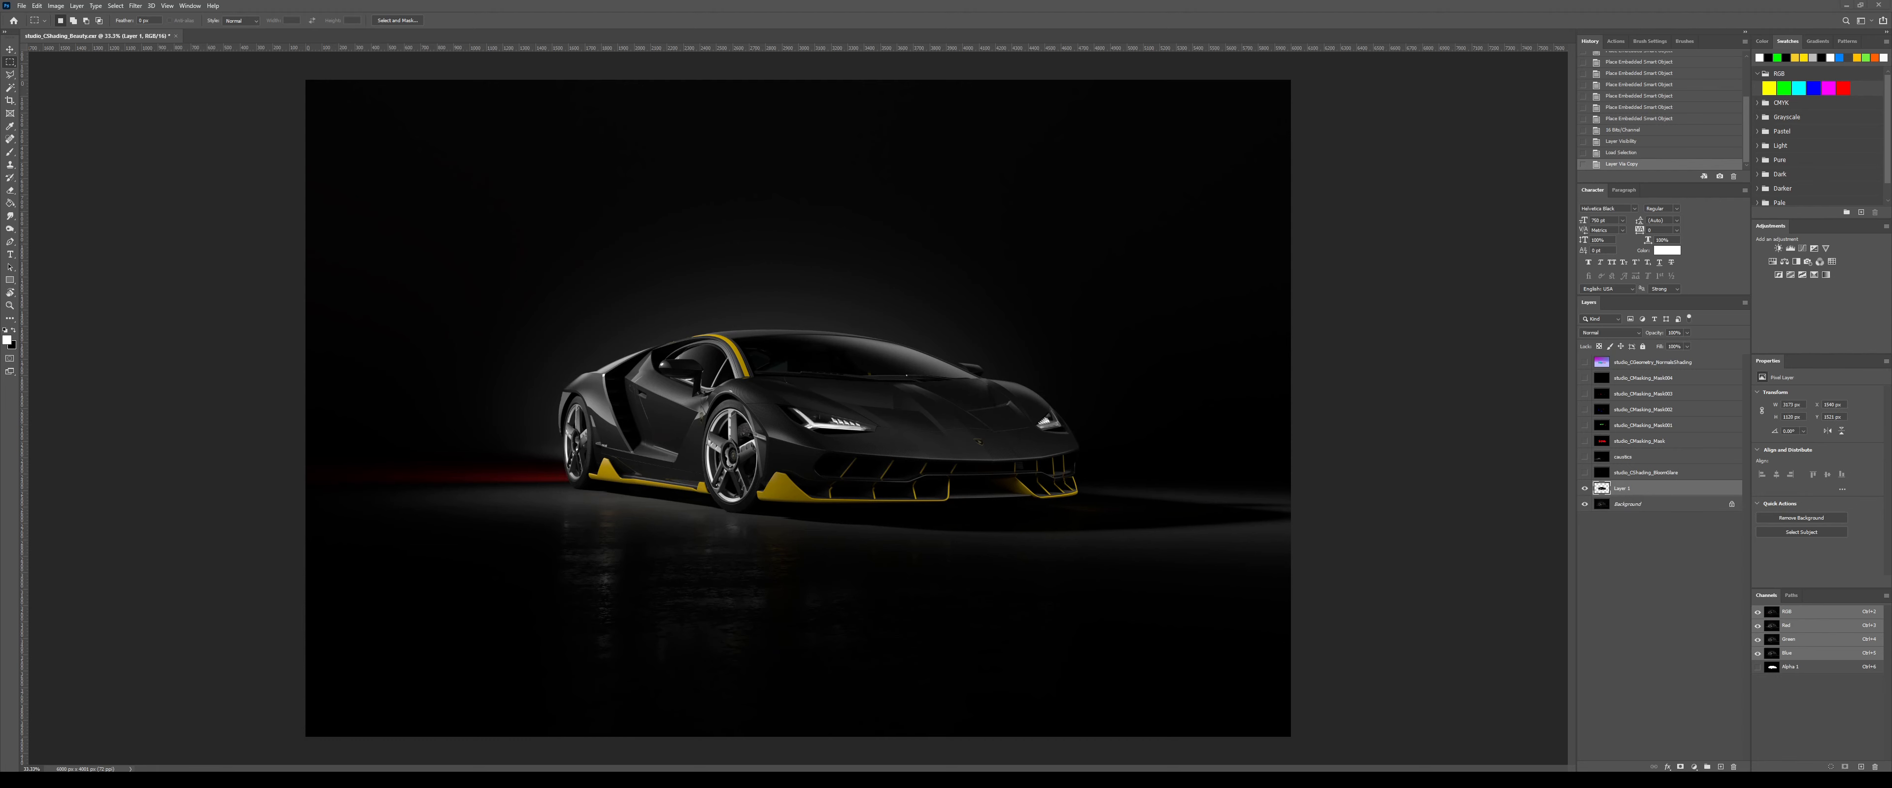
- Move the caustics layer directly below the car cutout, make it visible and set its blend mode to Screen
left_click(1636, 474)
left_click(1642, 459)
key("ctrl+shift+bracketleft")
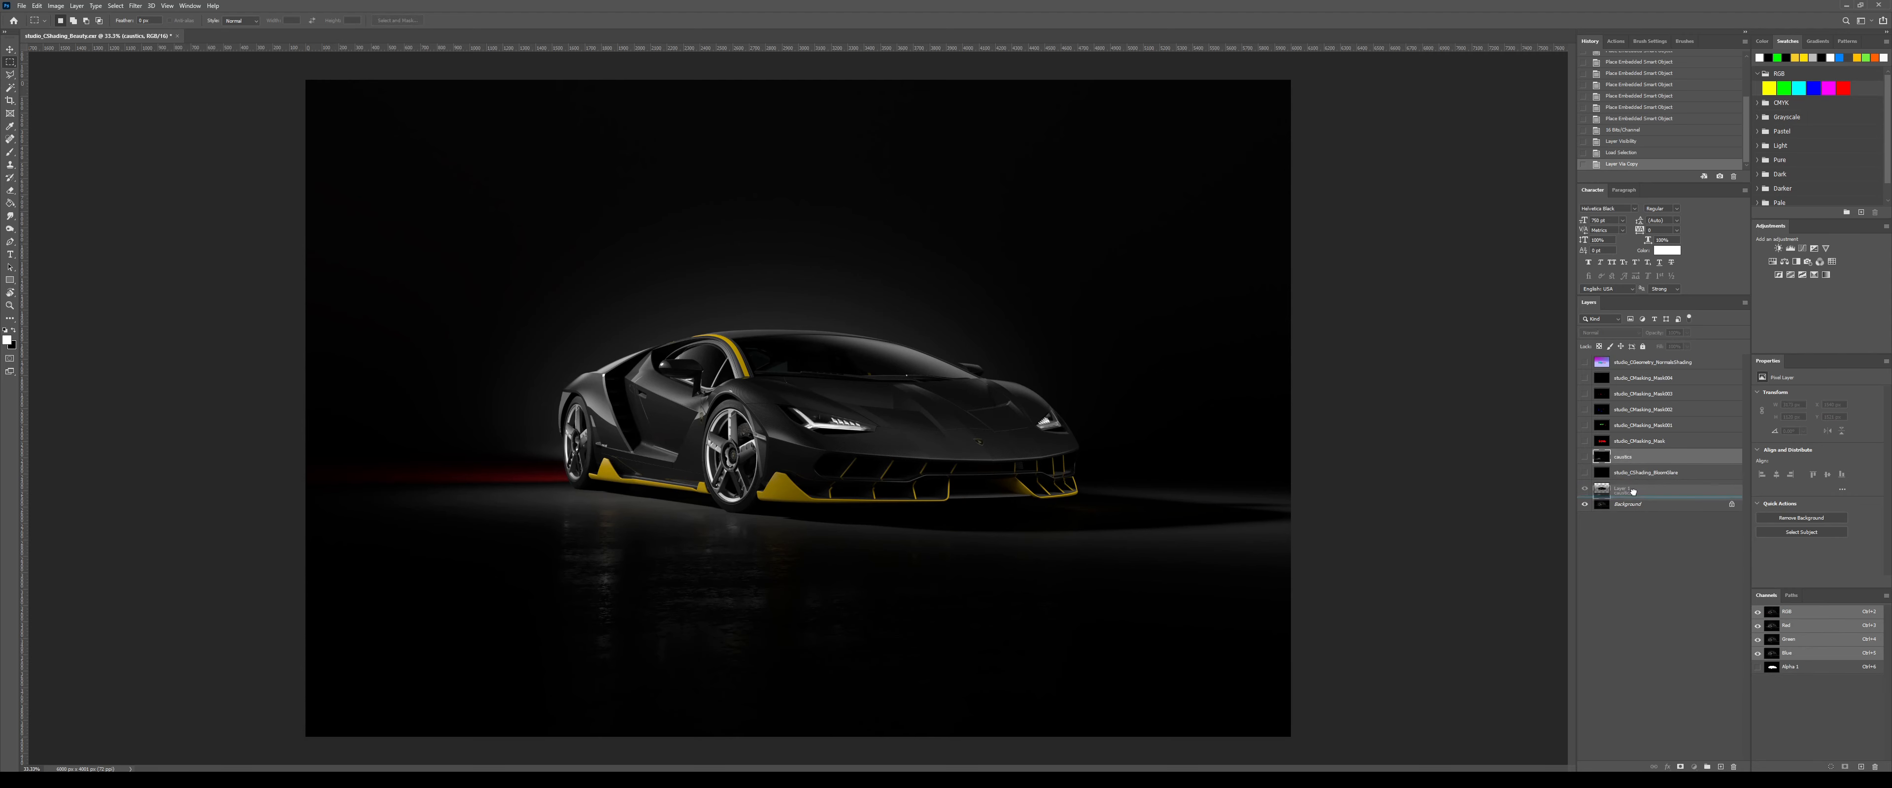
left_click(1585, 488)
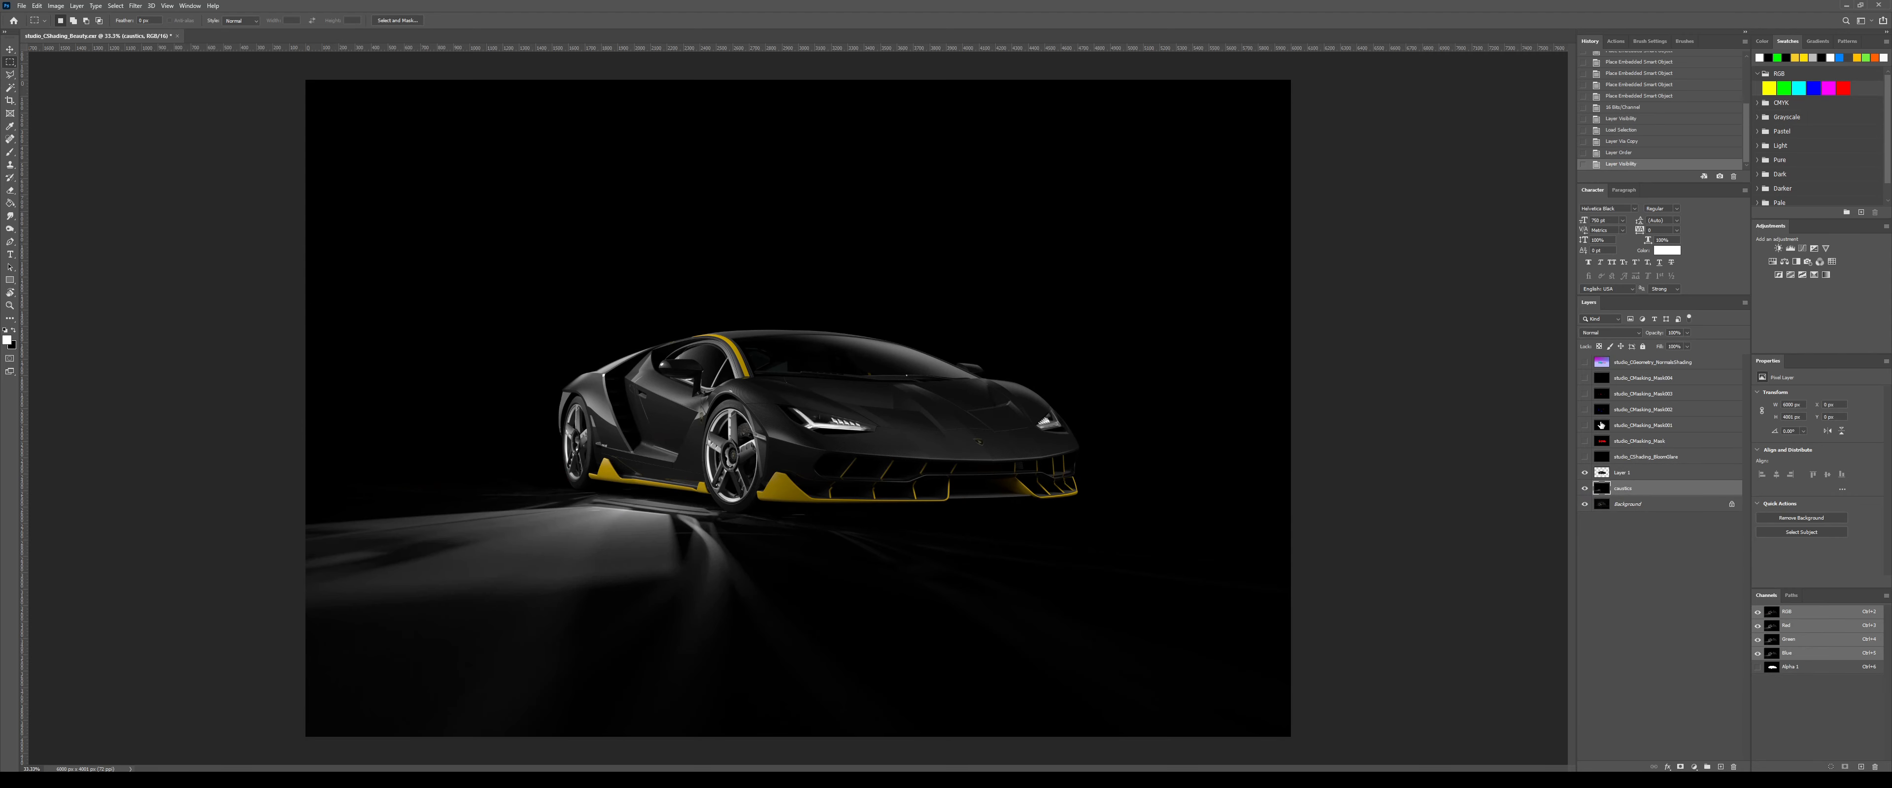
left_click(1608, 333)
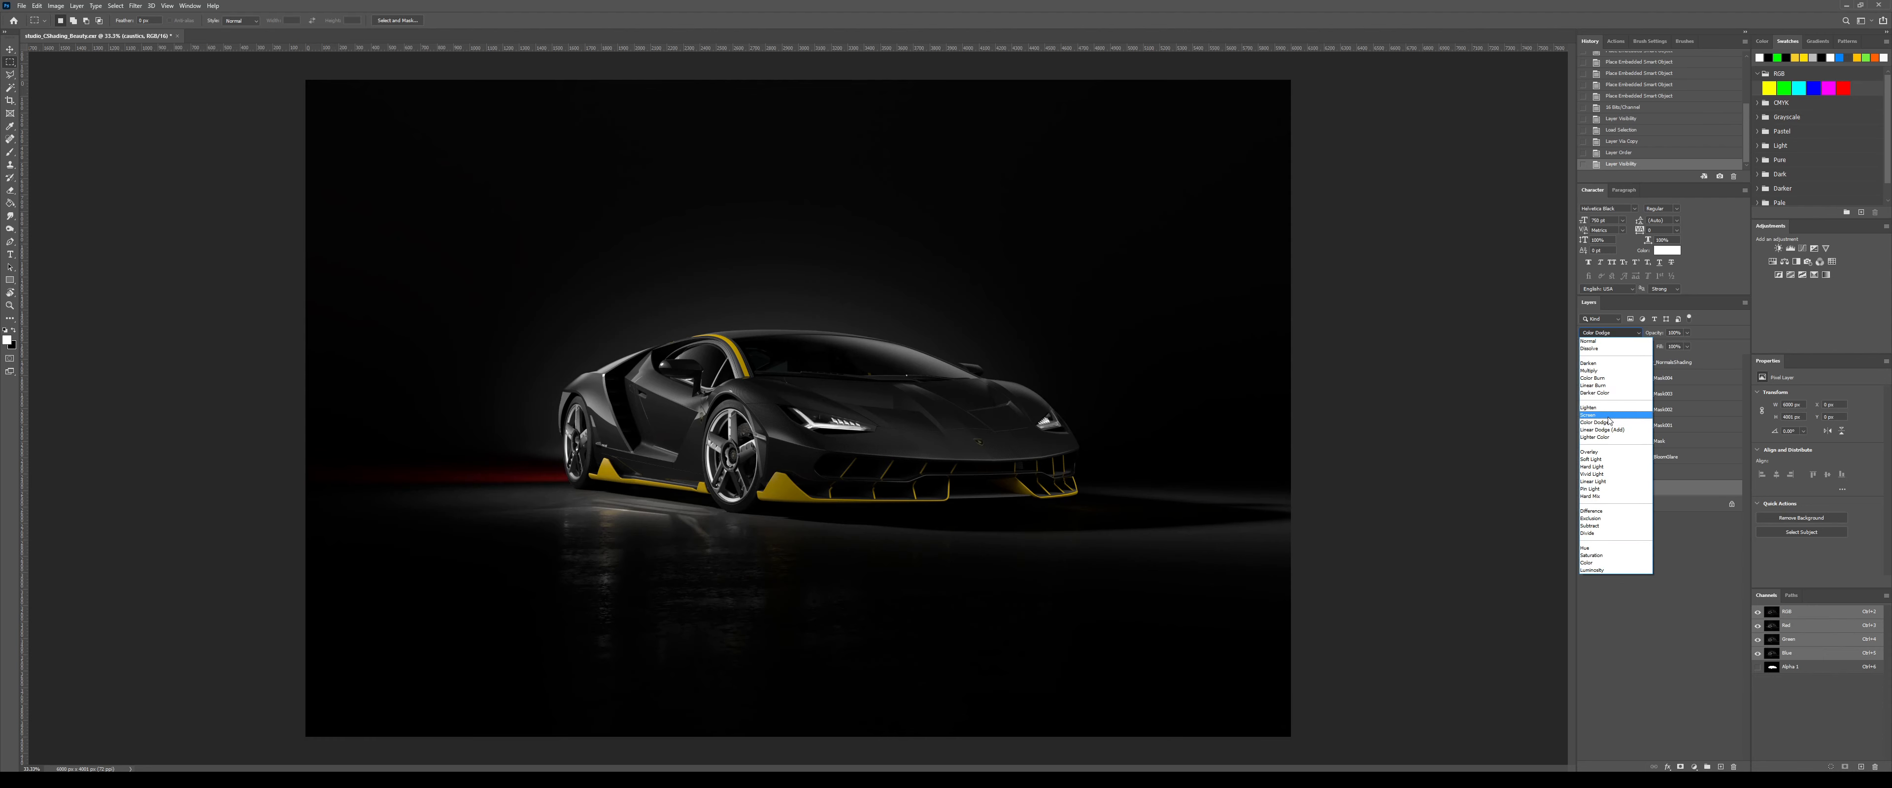
left_click(1609, 420)
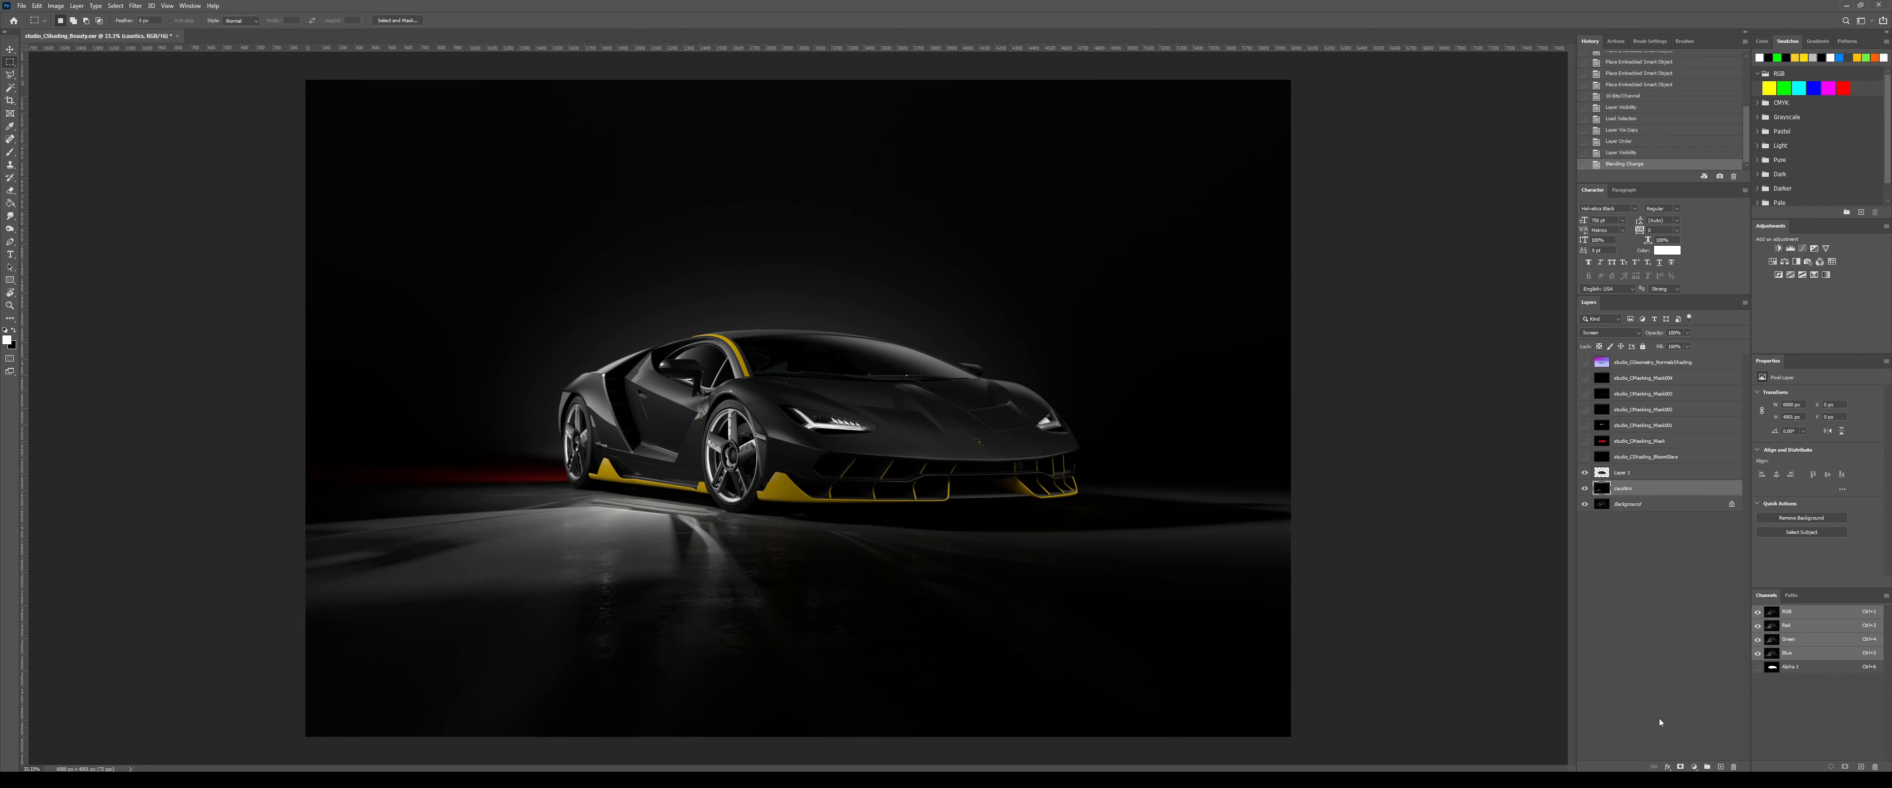
- Add a layer mask to the caustics layer and paint it softly with black to fade the light on the outer floor
left_click(1680, 766)
key("b")
key("x")
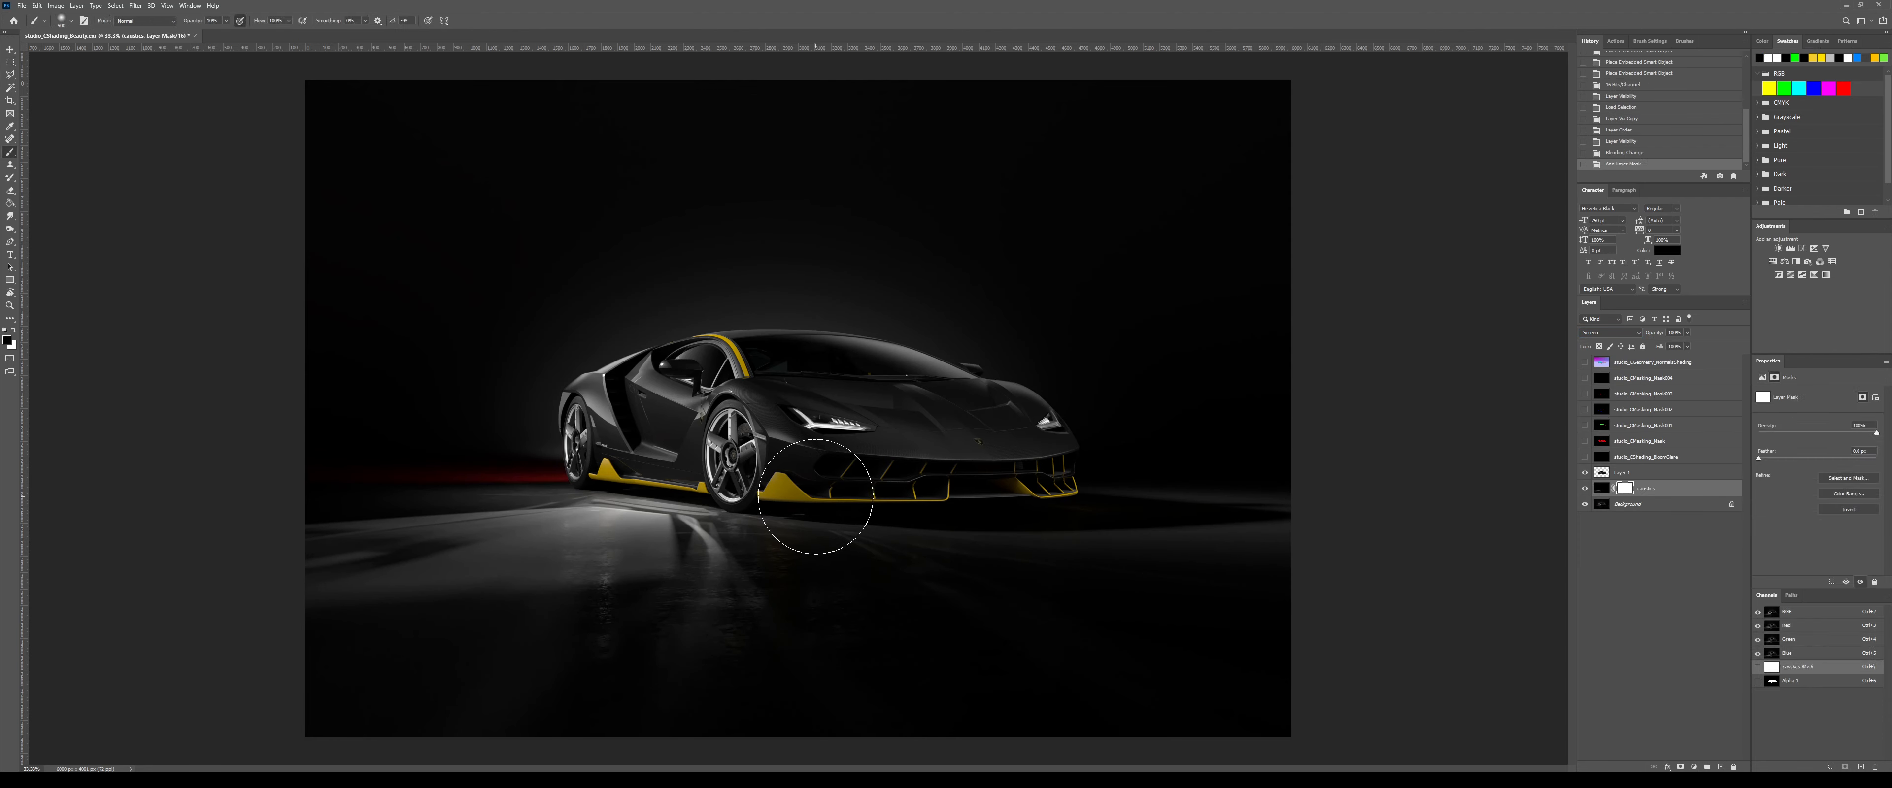
mouse_move(722, 673)
left_mouse_down()
mouse_move(899, 642)
mouse_move(959, 590)
left_mouse_up()
left_click_drag(958, 590, 973, 649)
key("bracketright")
key("bracketright")
key("bracketright")
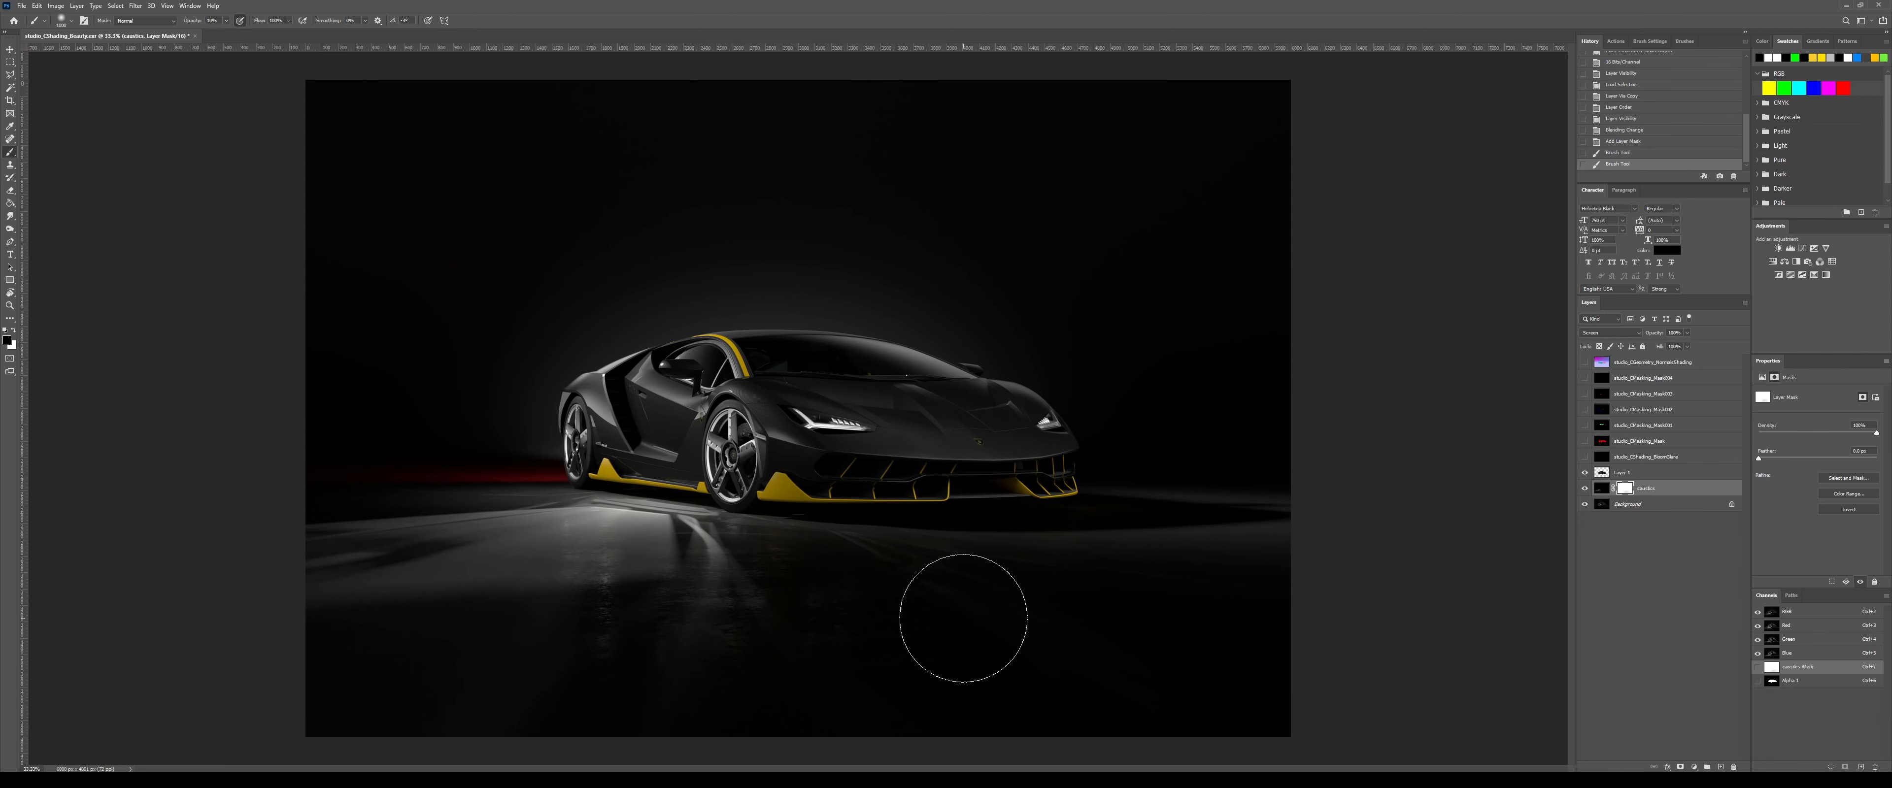
left_click_drag(1240, 617, 1251, 624)
left_click_drag(955, 646, 602, 654)
mouse_move(559, 651)
left_mouse_down()
mouse_move(420, 645)
mouse_move(352, 609)
left_mouse_up()
left_click_drag(402, 589, 253, 592)
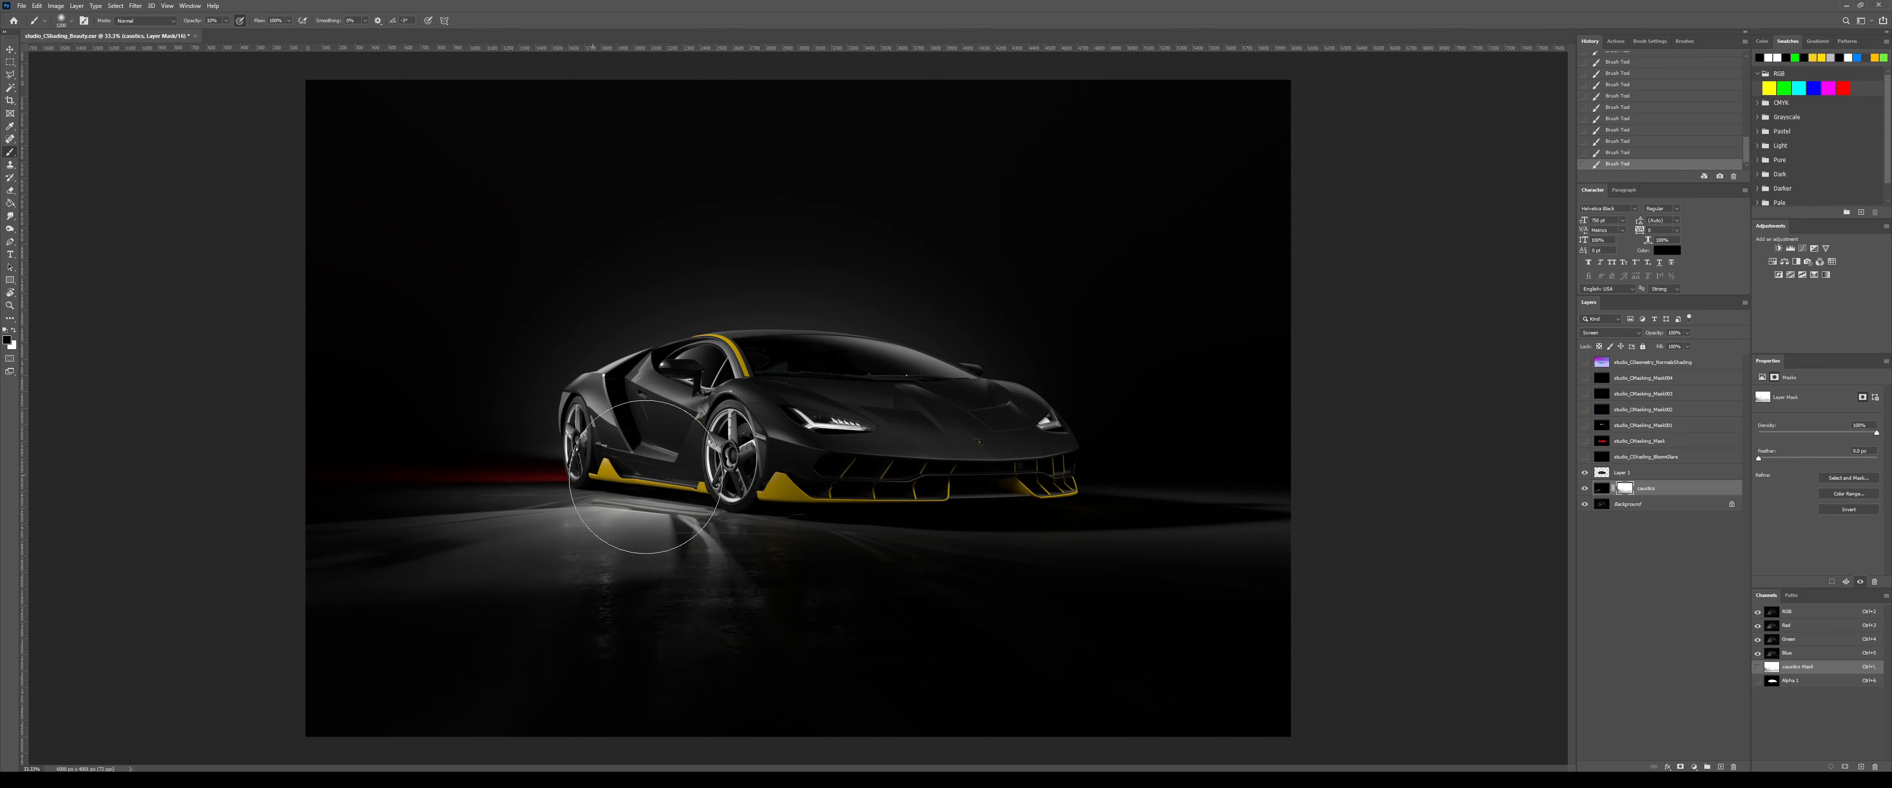
right_click(722, 497)
left_click(374, 527)
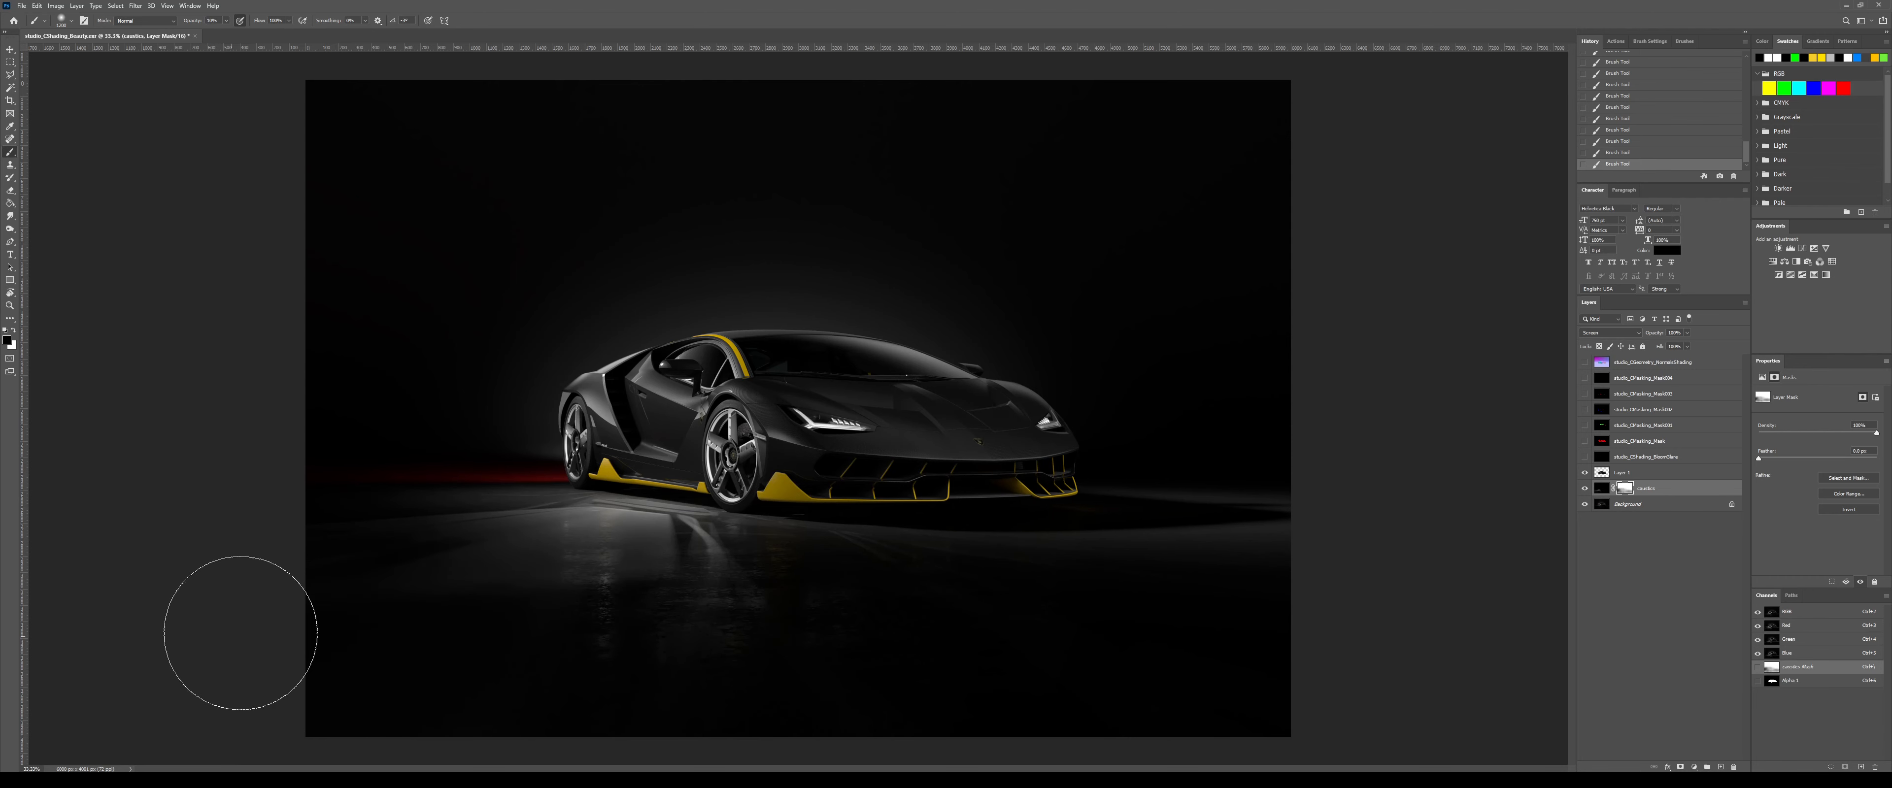
key("m")
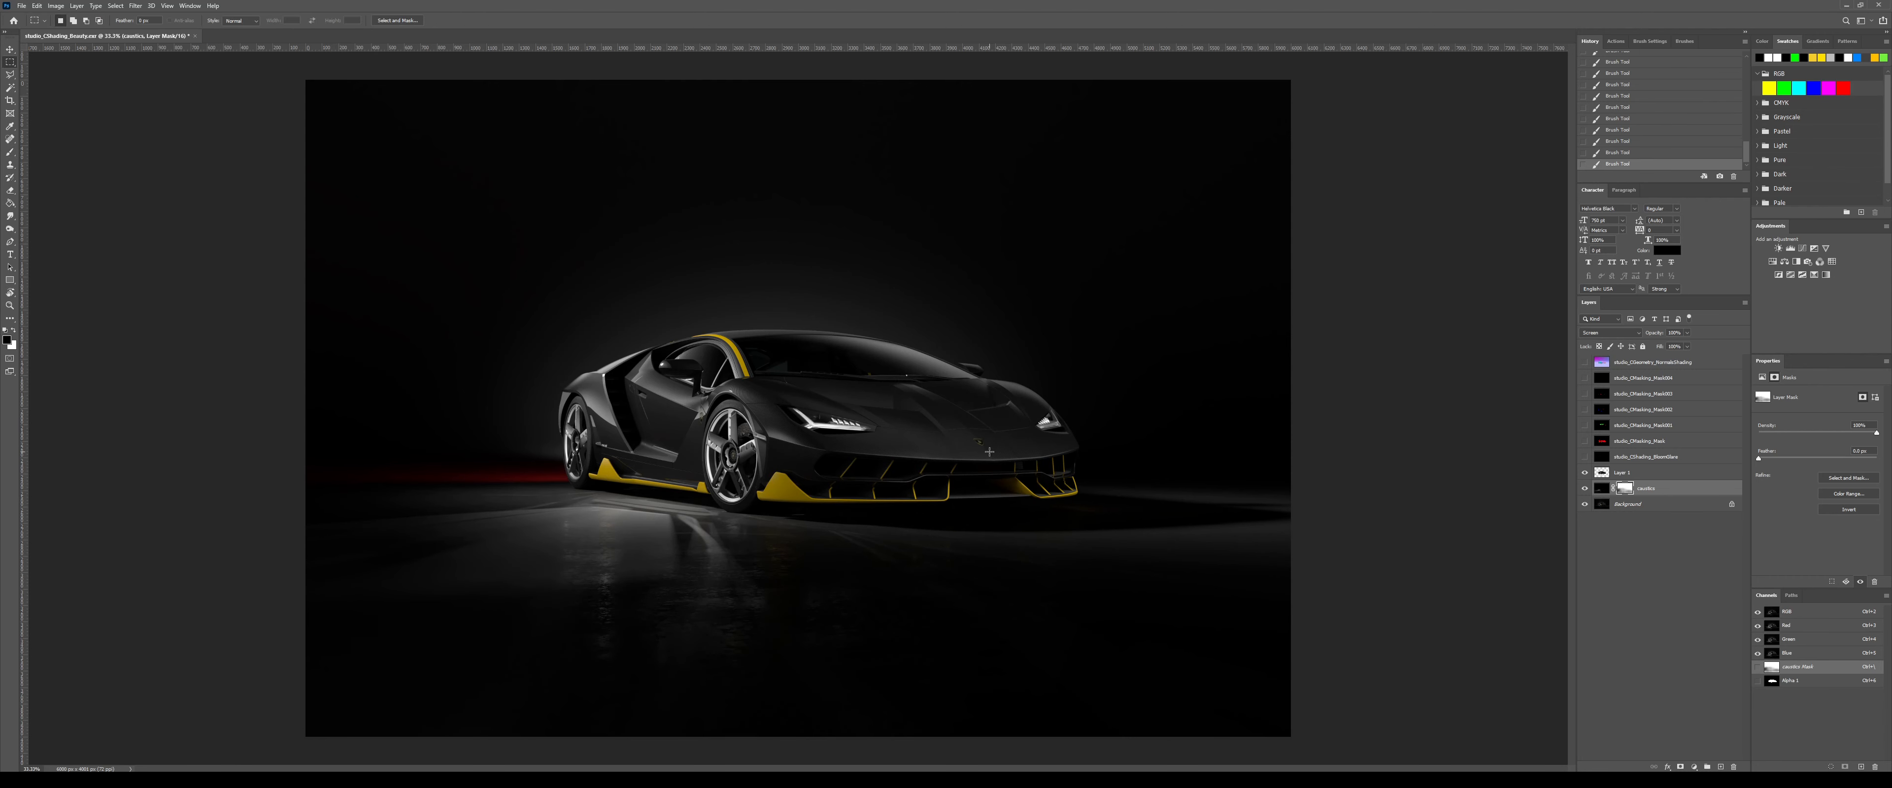
- Add a Hue/Saturation adjustment clipped to the caustics layer and colorize it with a yellow-orange hue
left_click(1774, 262)
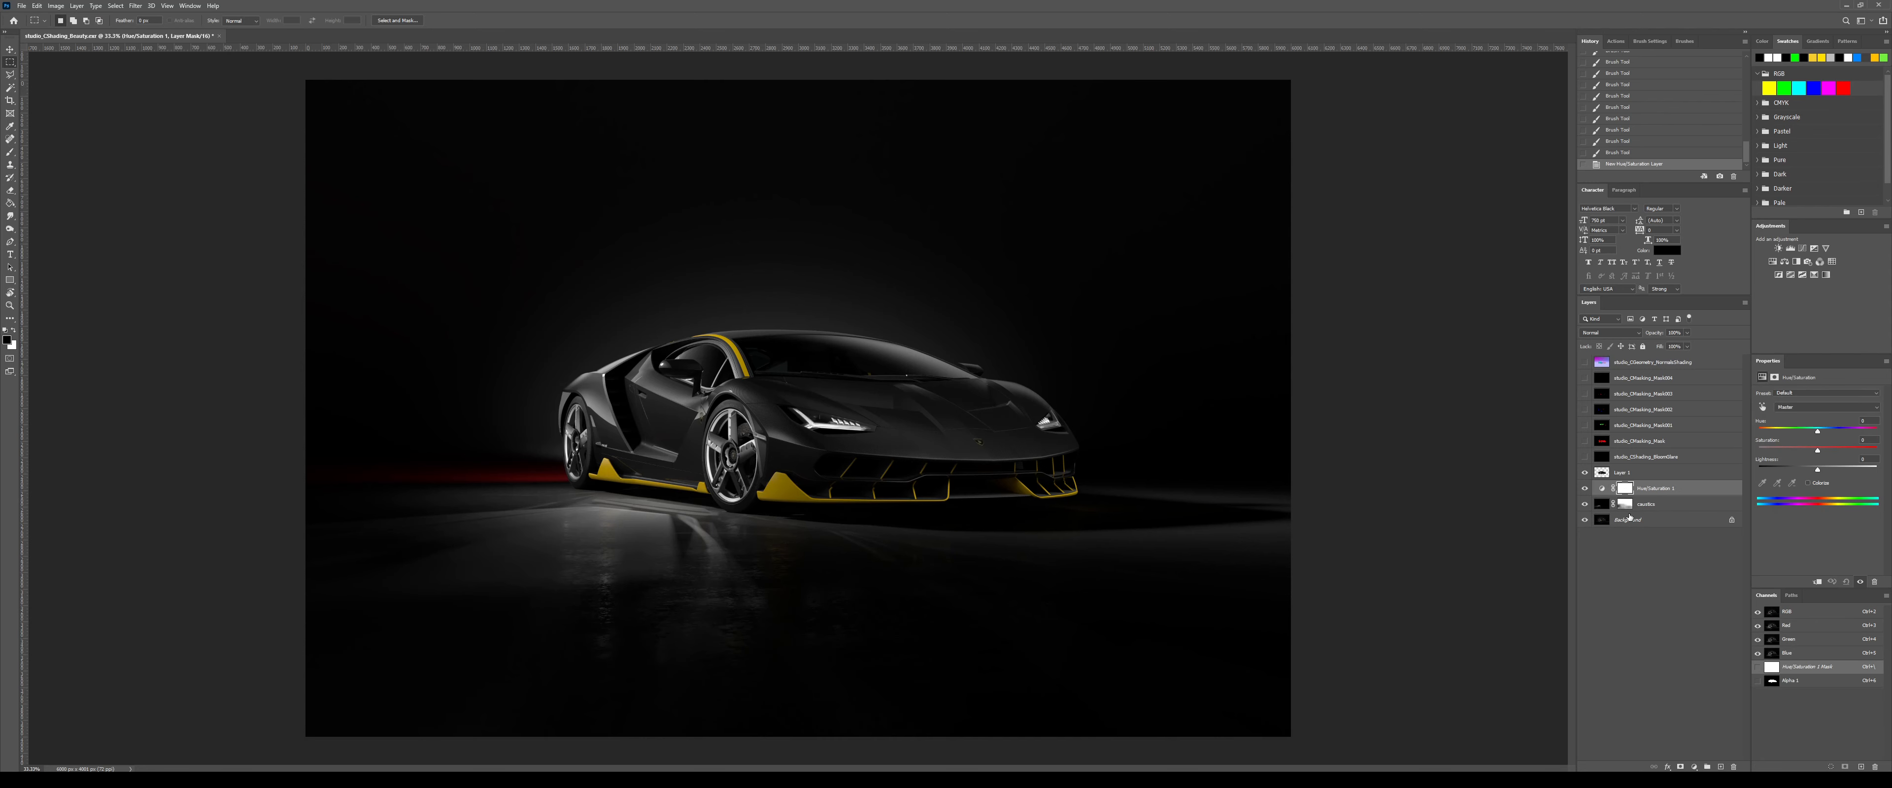
left_click(1654, 491, "alt")
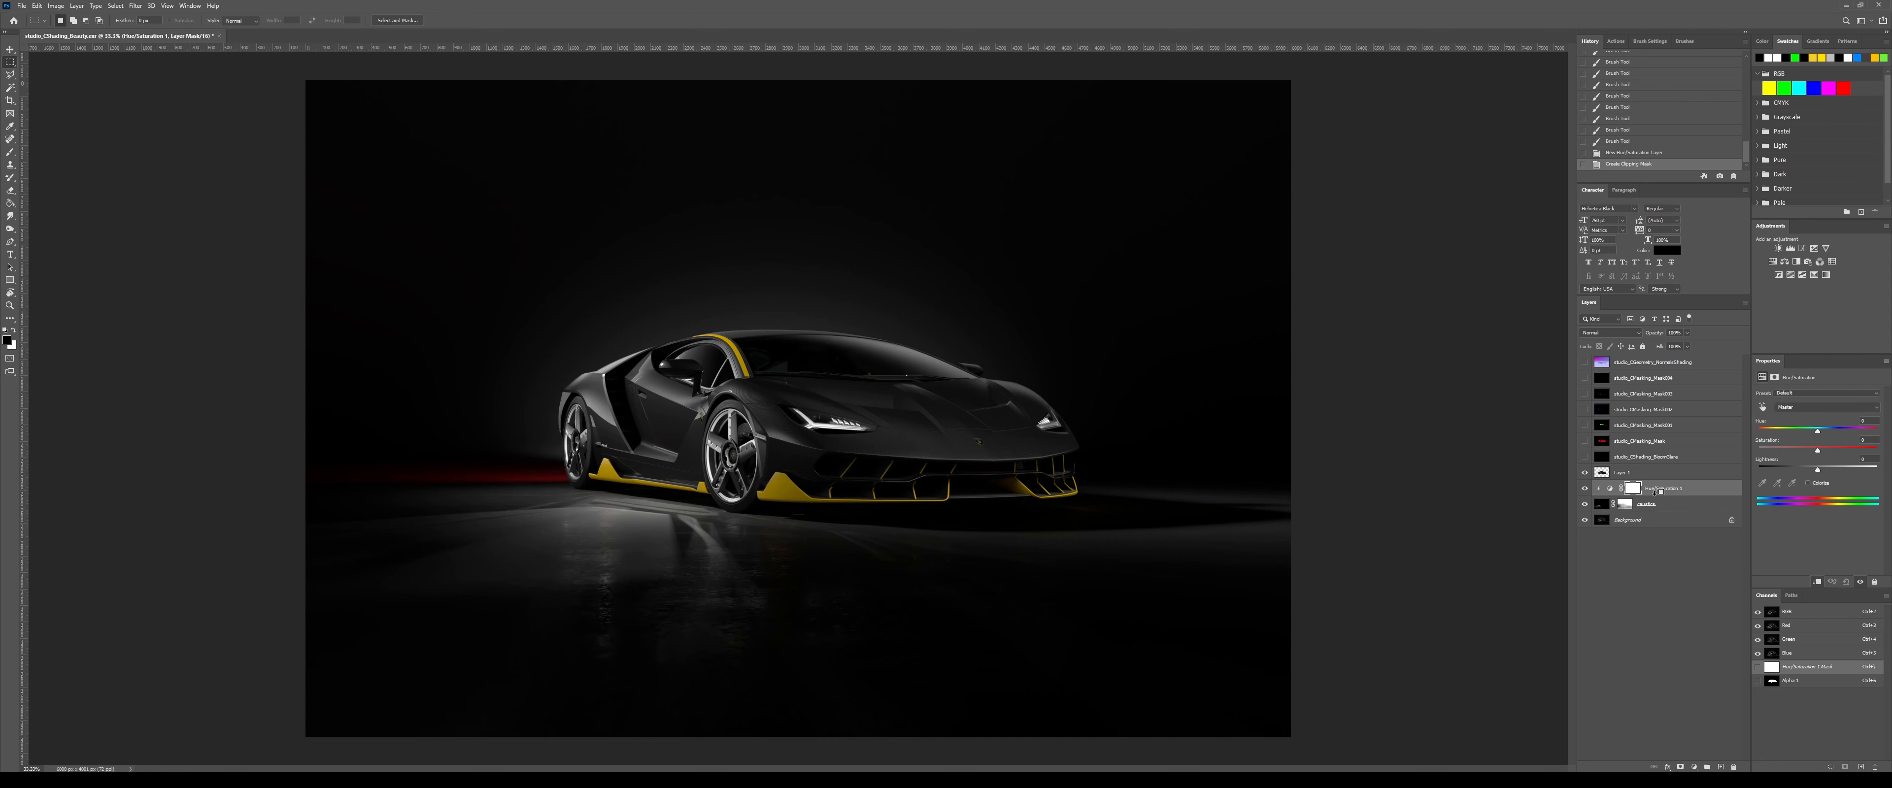
left_click(1811, 483)
left_click_drag(1758, 430, 1773, 431)
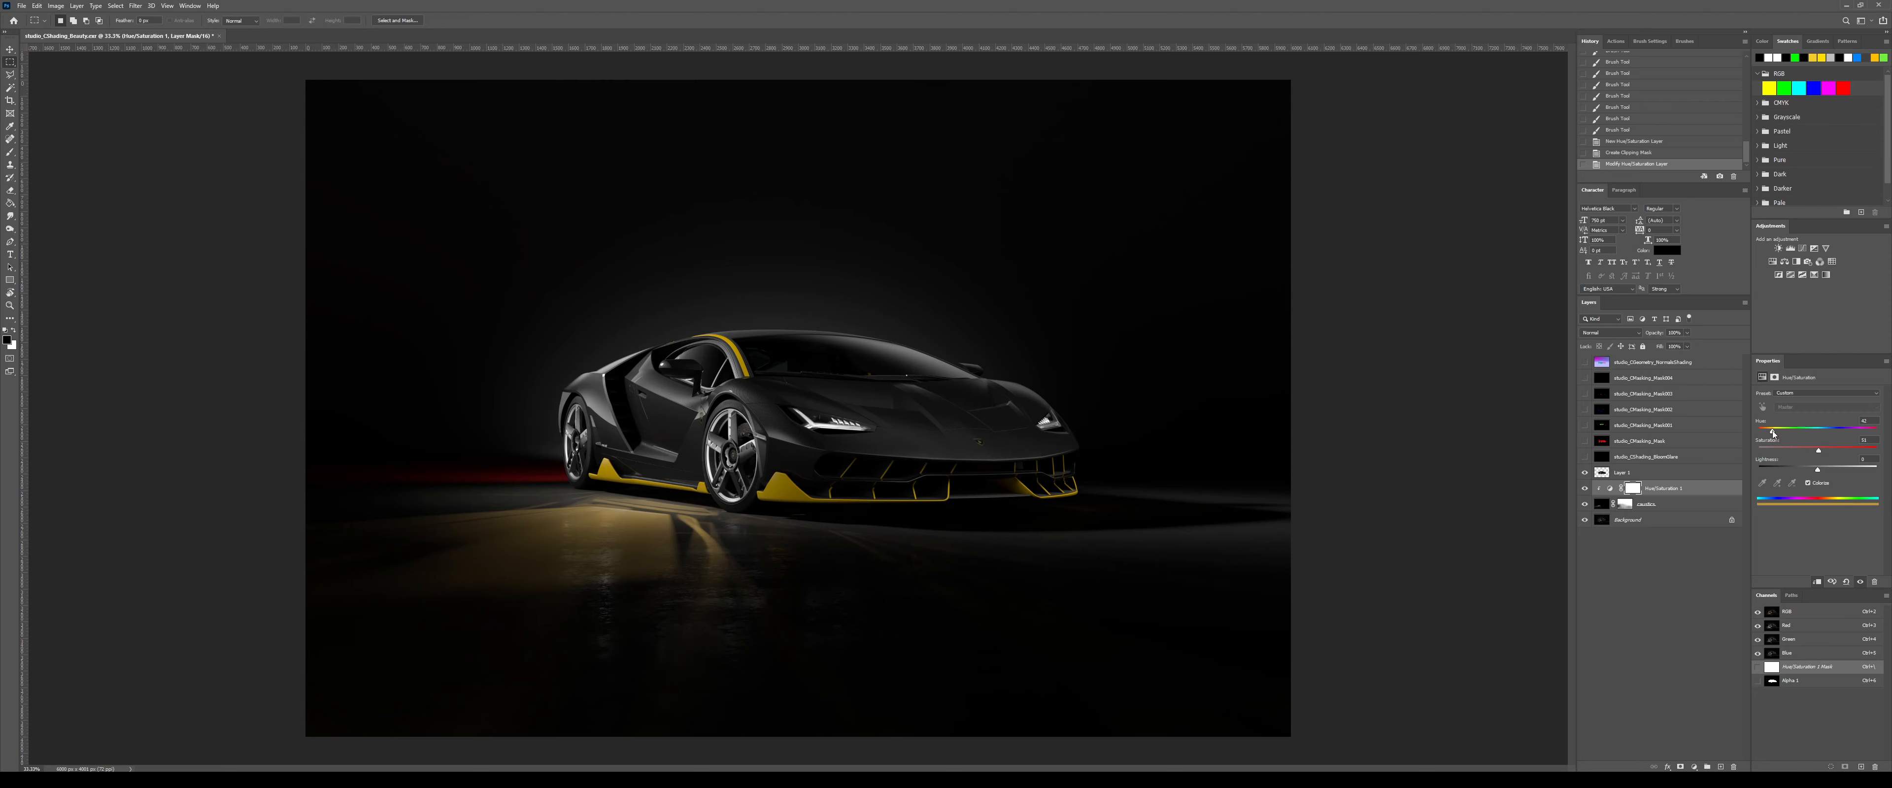
- Invert the Hue/Saturation mask and paint with white to reveal the yellow tint on the floor along the car's lower edge
key("ctrl+i")
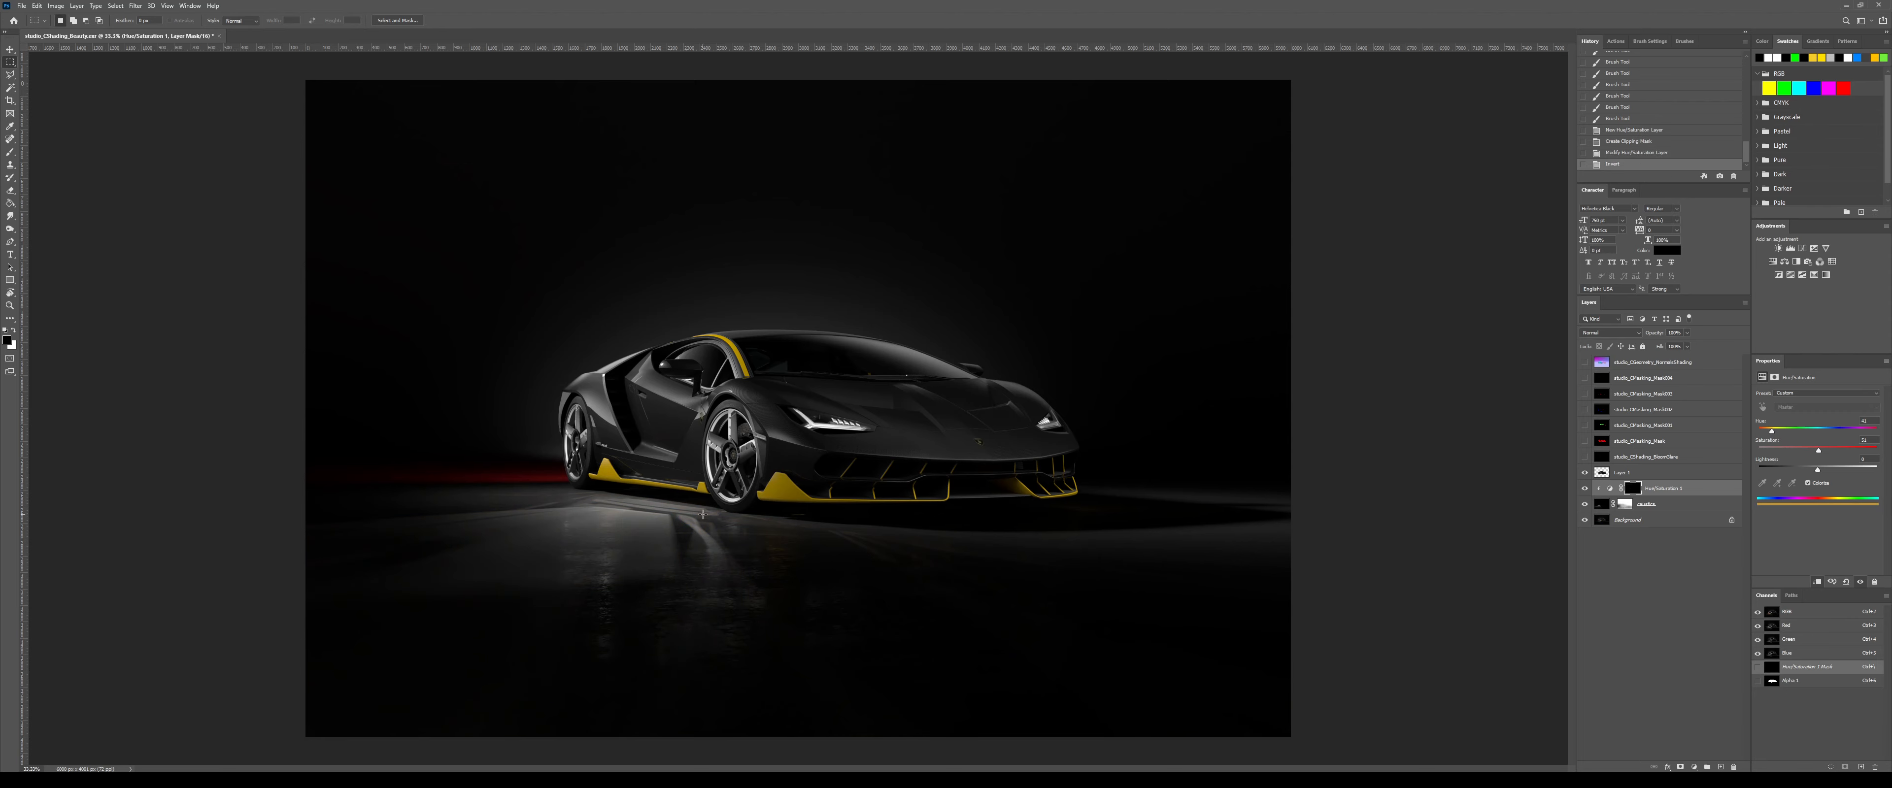
left_click_drag(611, 514, 724, 404)
key("b")
key("x")
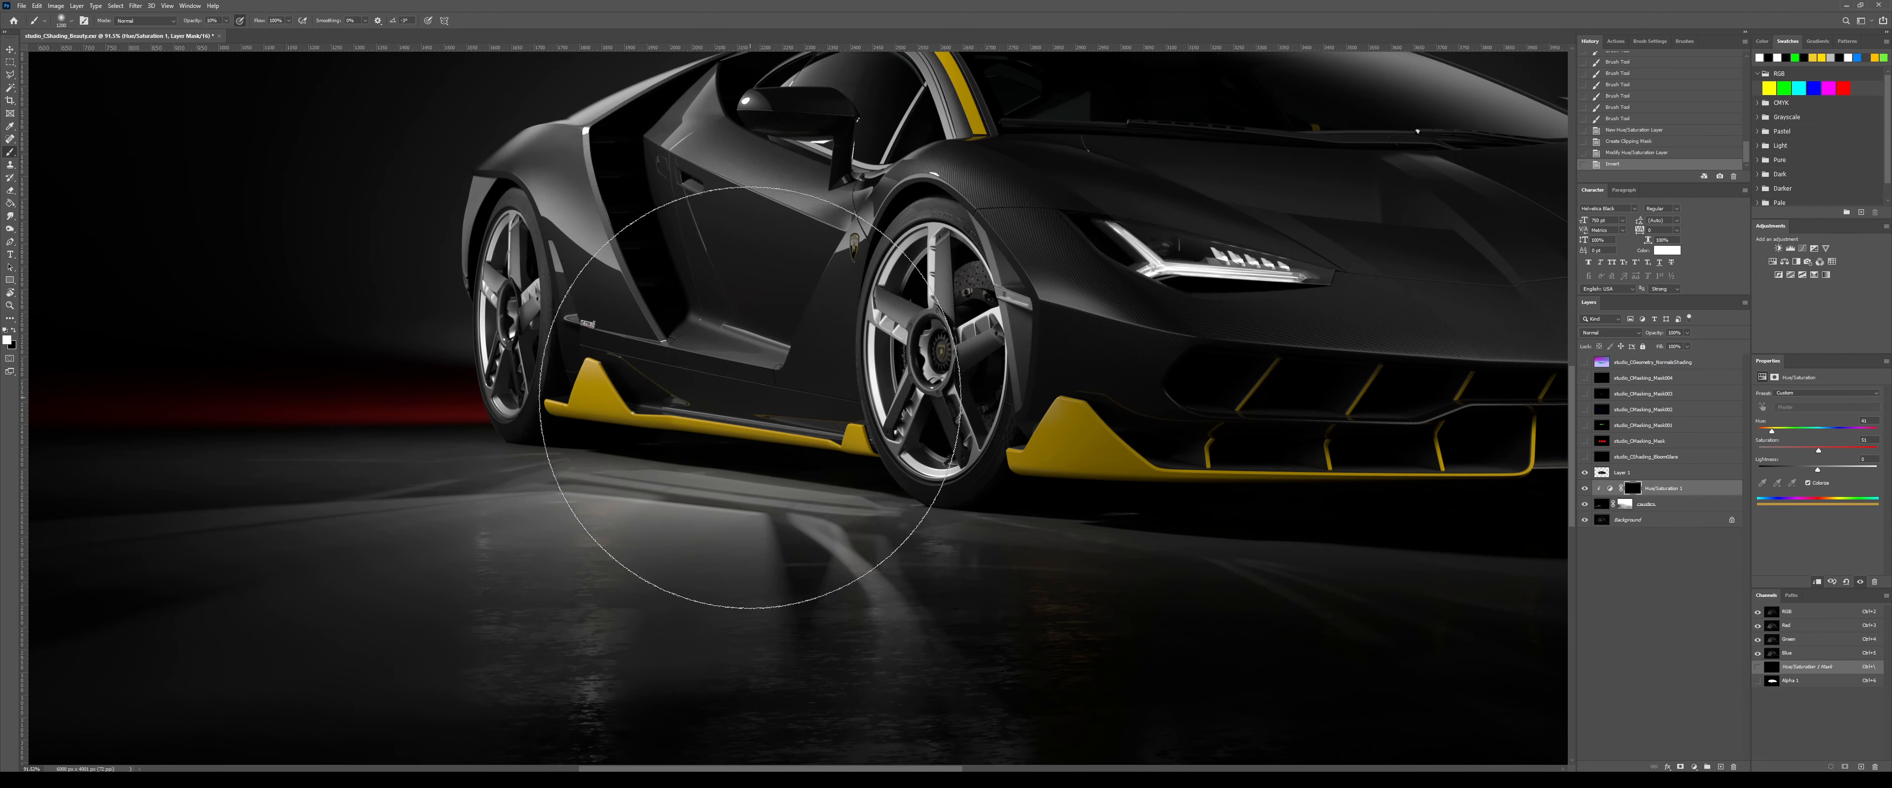
key("bracketleft")
key("bracketleft")
key("bracketleft")
key("bracketleft")
key("bracketleft")
key("bracketleft")
key("bracketleft")
key("bracketleft")
key("bracketleft")
key("bracketleft")
key("bracketleft")
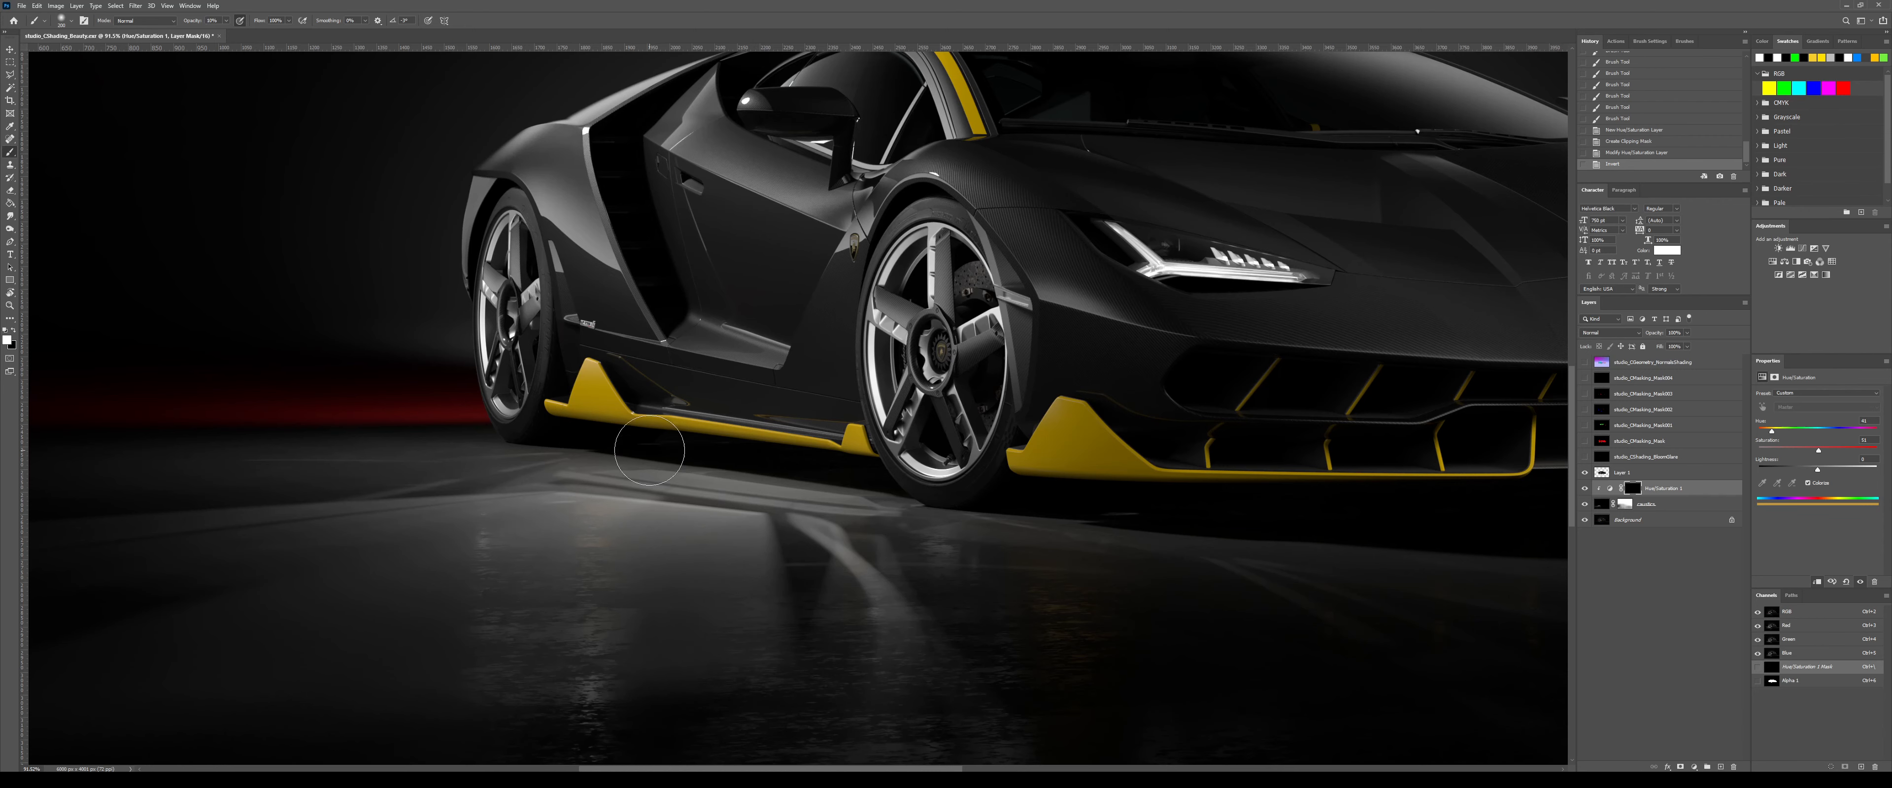
mouse_move(656, 446)
left_mouse_down()
mouse_move(887, 494)
mouse_move(614, 452)
mouse_move(678, 441)
mouse_move(701, 446)
mouse_move(560, 454)
mouse_move(1018, 503)
mouse_move(646, 465)
mouse_move(523, 428)
mouse_move(1477, 502)
left_mouse_up()
key("bracketright")
key("bracketright")
mouse_move(1478, 502)
left_mouse_down()
mouse_move(1048, 460)
mouse_move(838, 479)
mouse_move(421, 415)
mouse_move(973, 518)
mouse_move(519, 510)
left_mouse_up()
key("x")
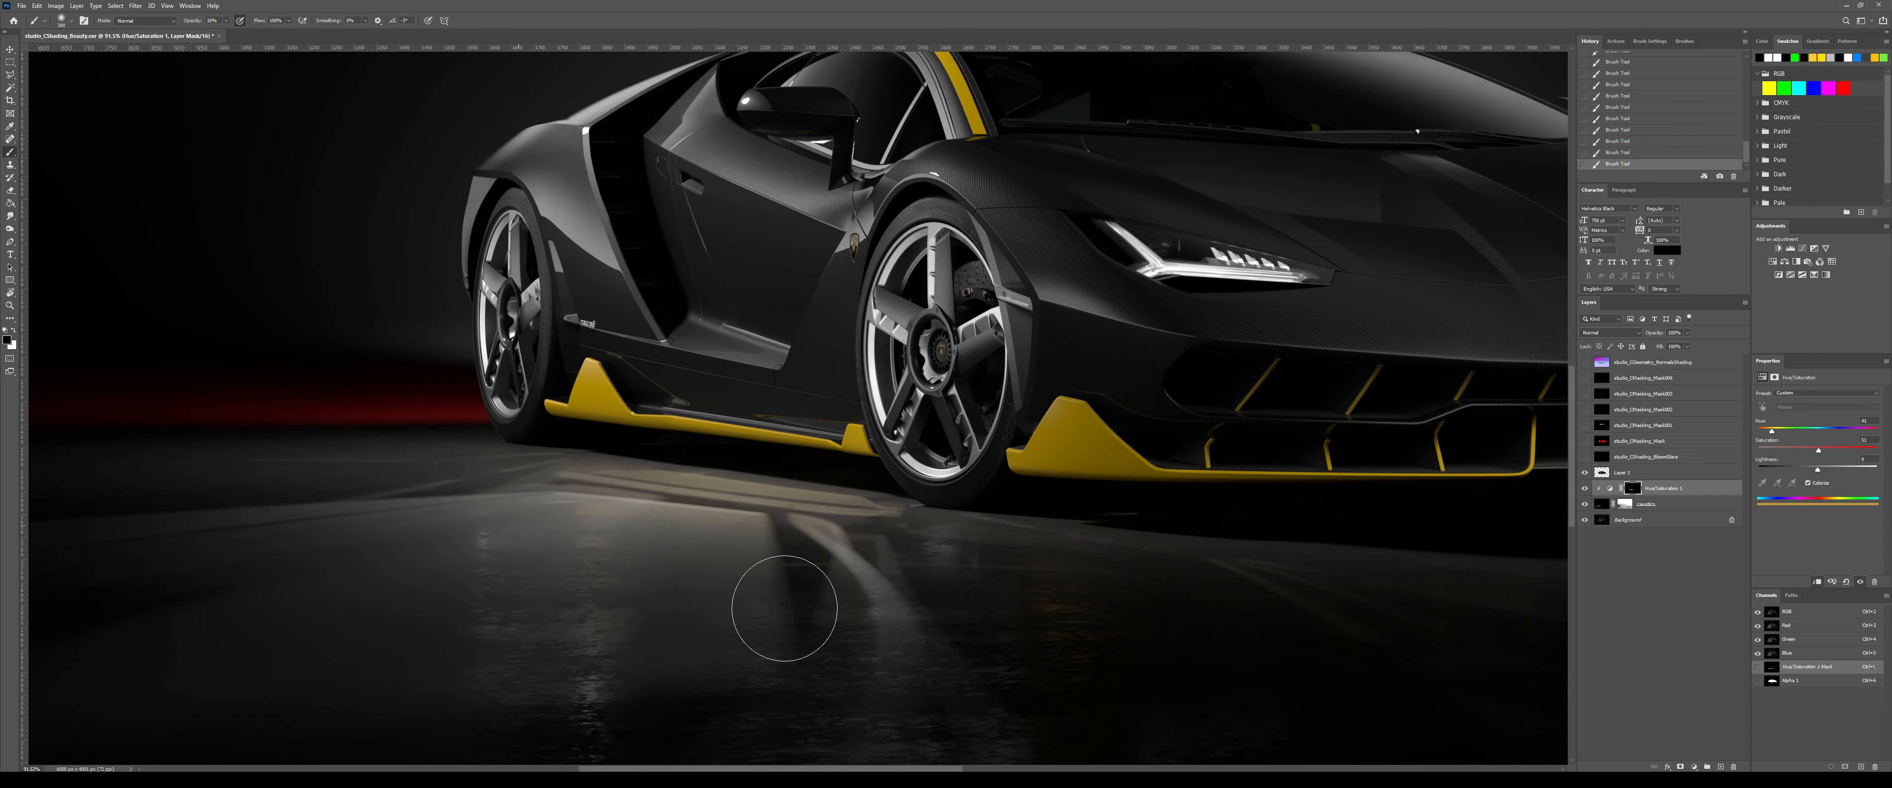
key("ctrl+0")
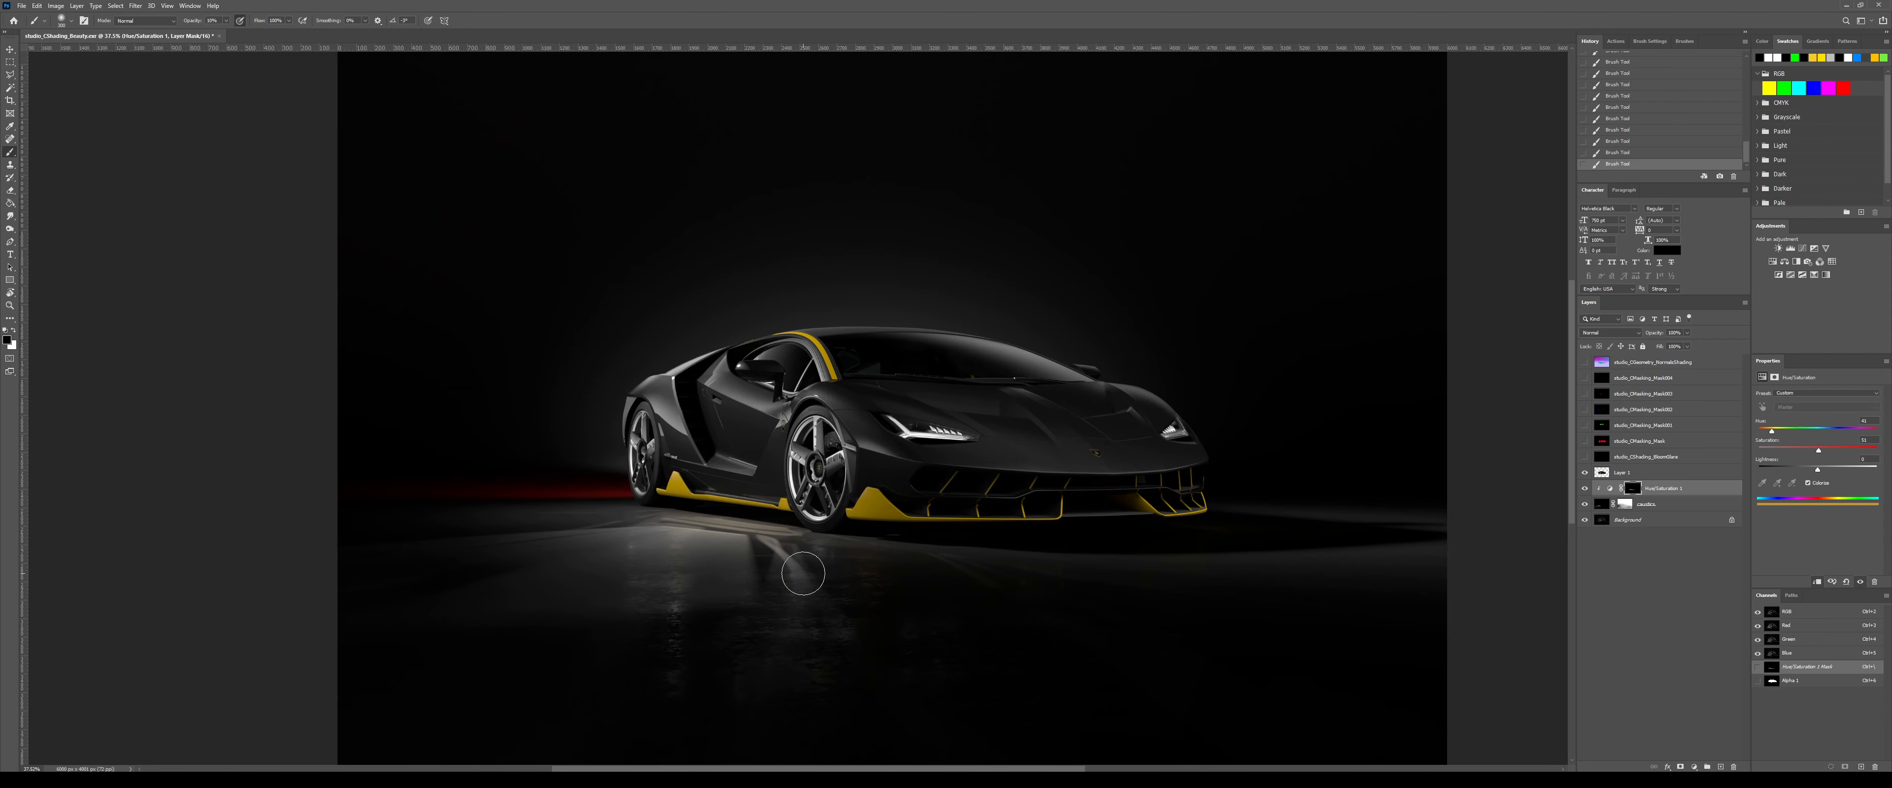
key("m")
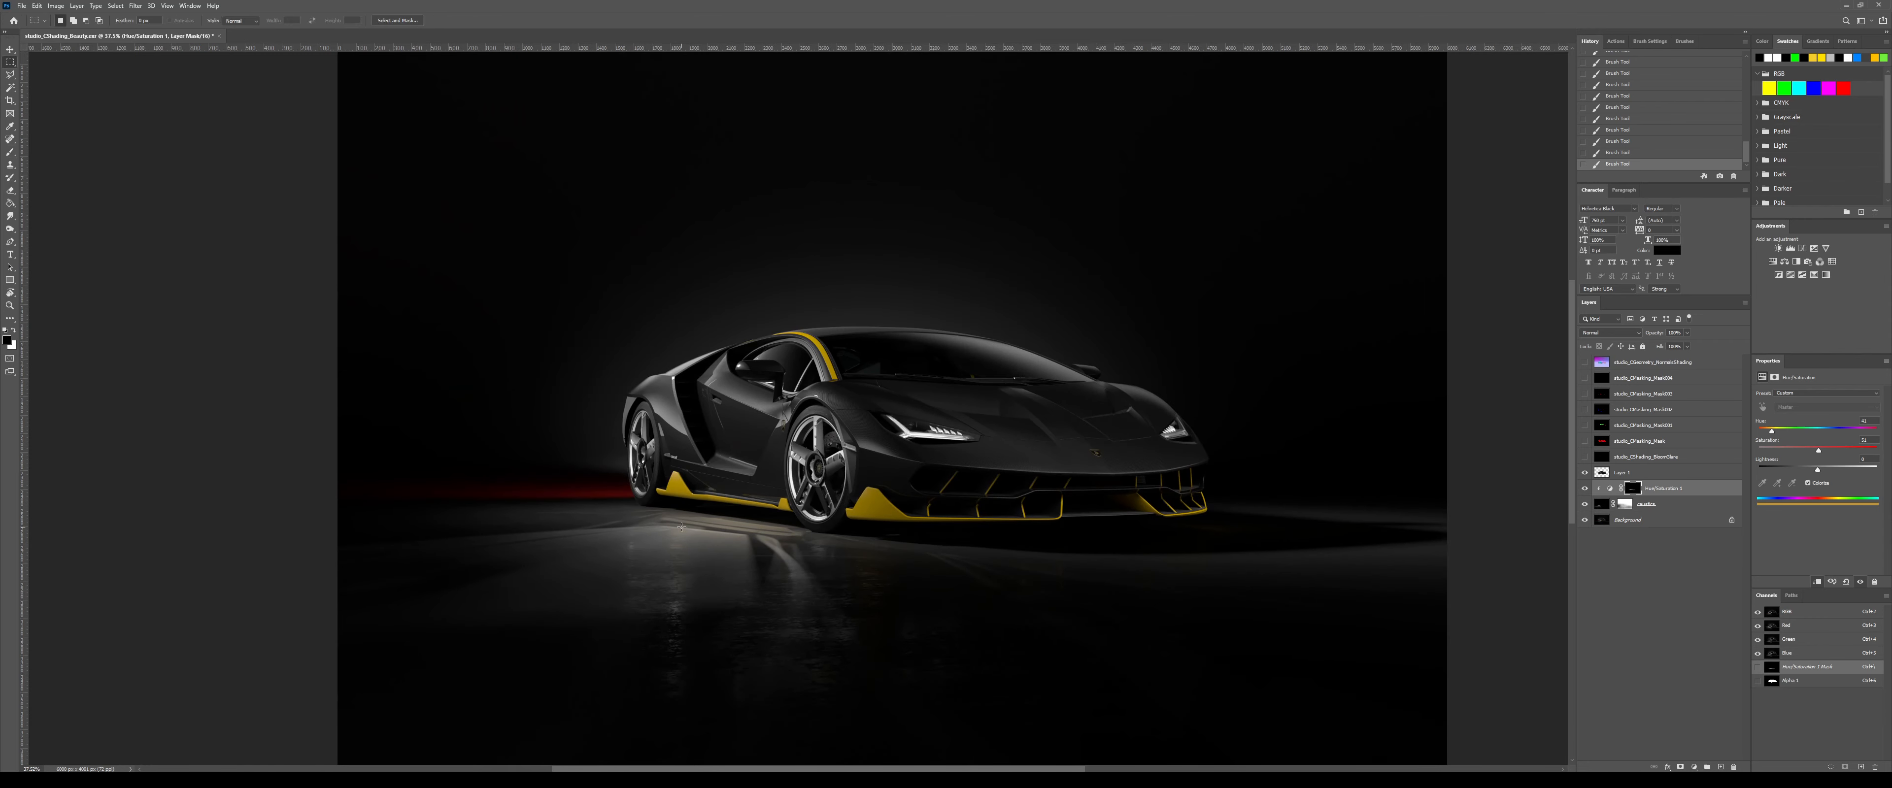
- Make the bloom and glare layer visible, set its blend mode to Screen and compare the image with and without it
scroll(766, 523, "down", 1)
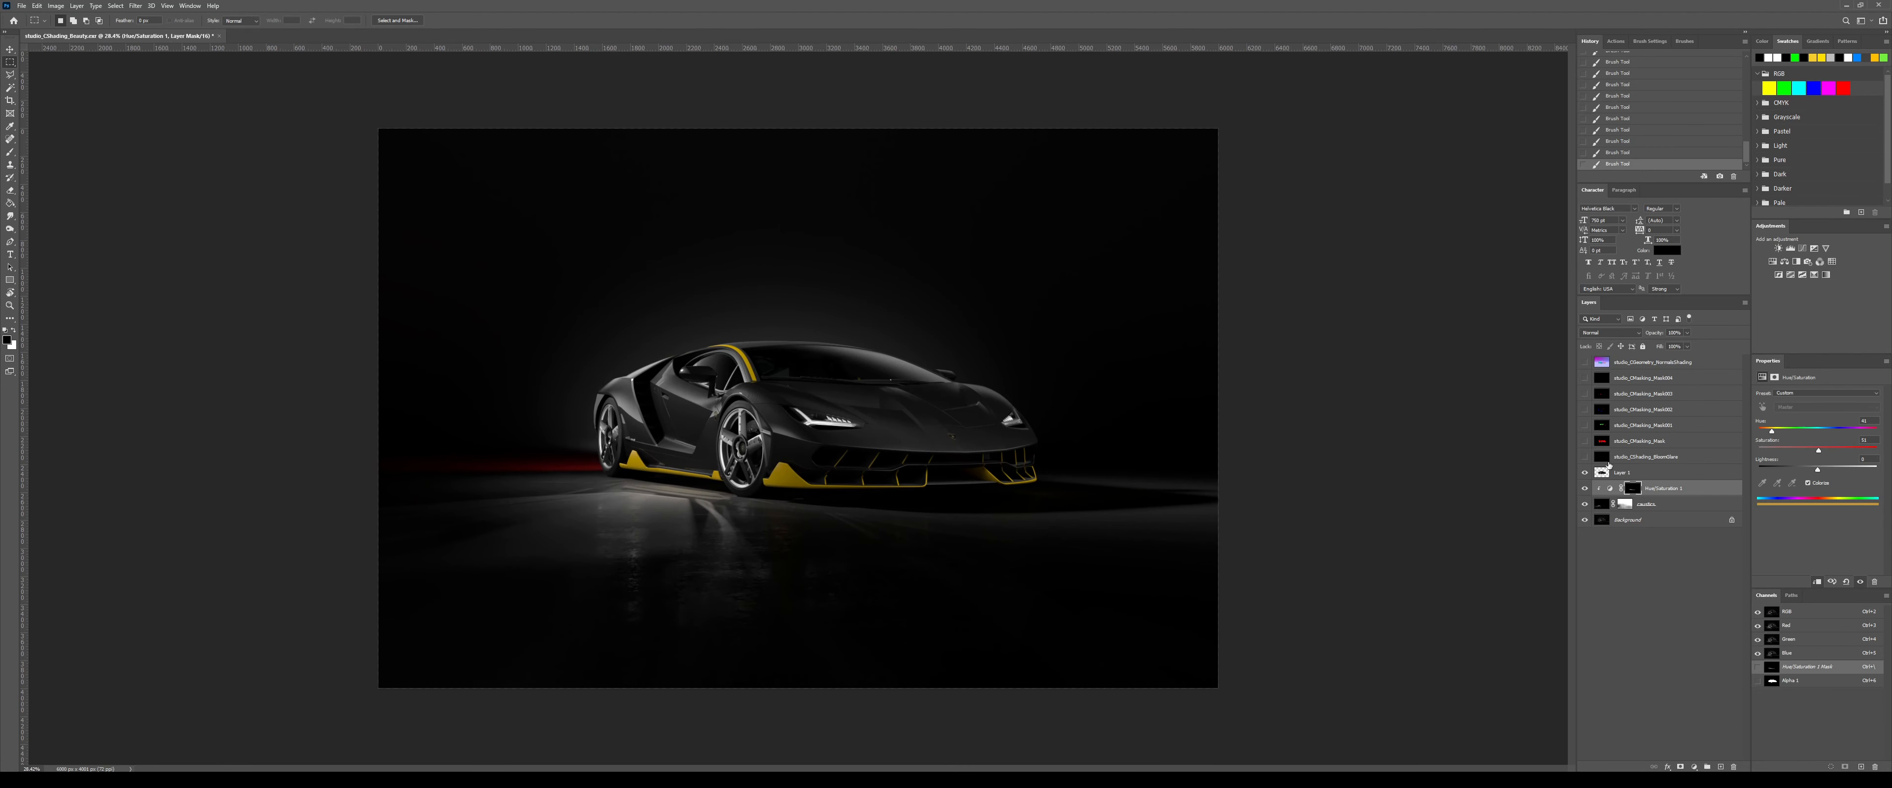
left_click(1582, 457, "alt")
left_click(1645, 456)
left_click(1608, 333)
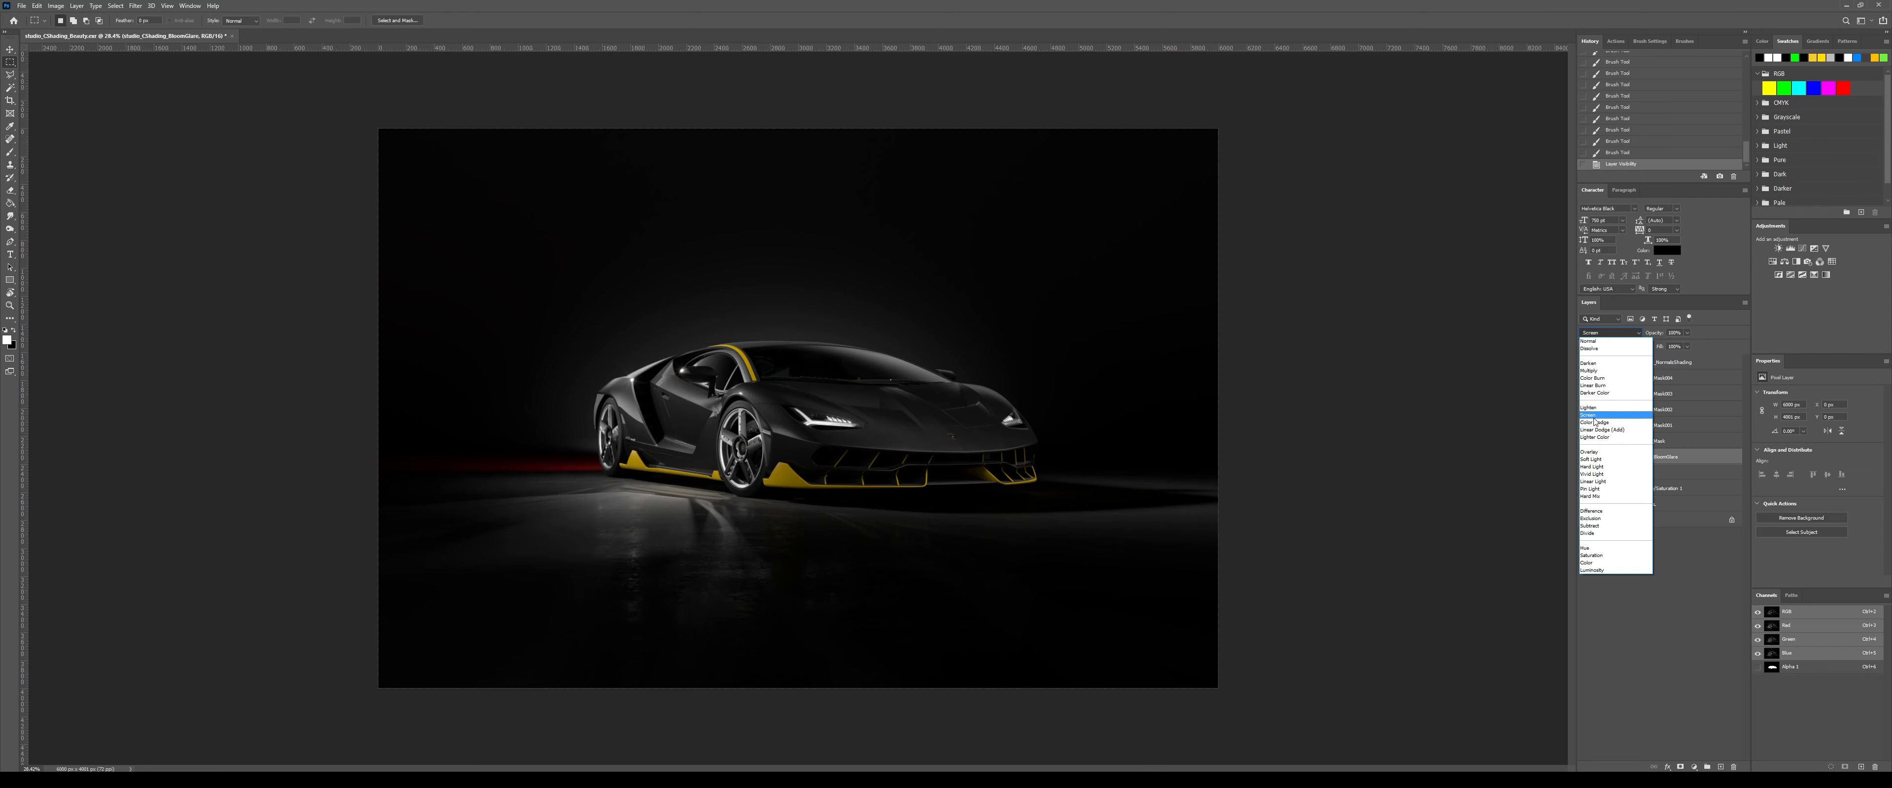
left_click(1594, 417)
left_click(1586, 460, "alt")
left_click(1587, 460, "alt")
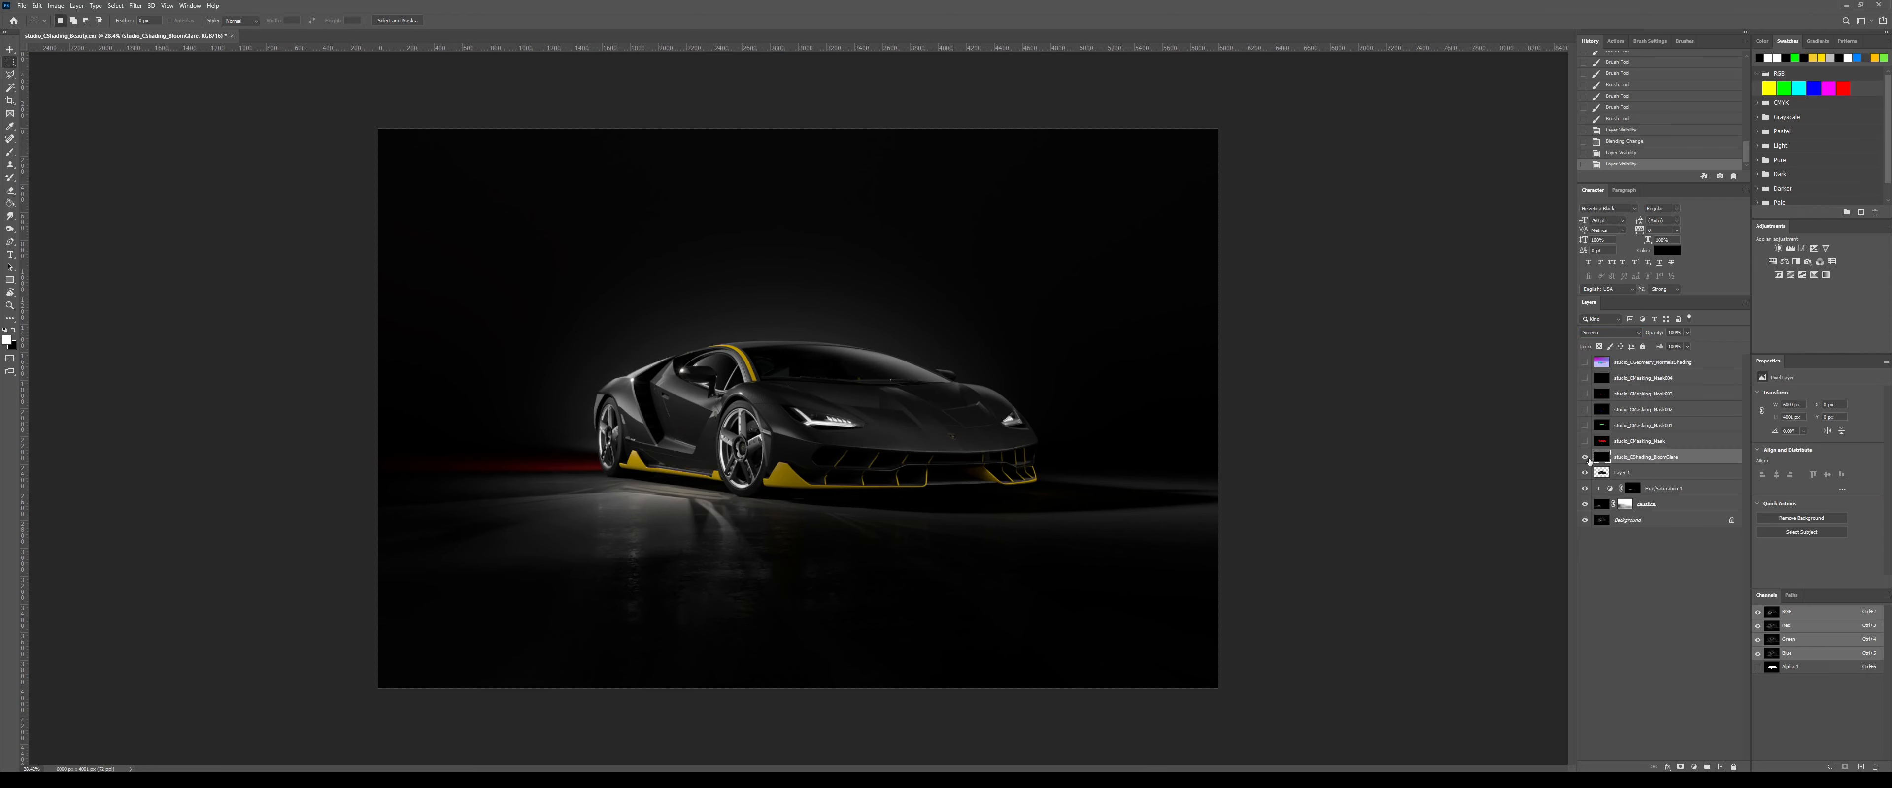
- Duplicate the bloom and glare layer and hide the copy with a black layer mask
key("ctrl+j")
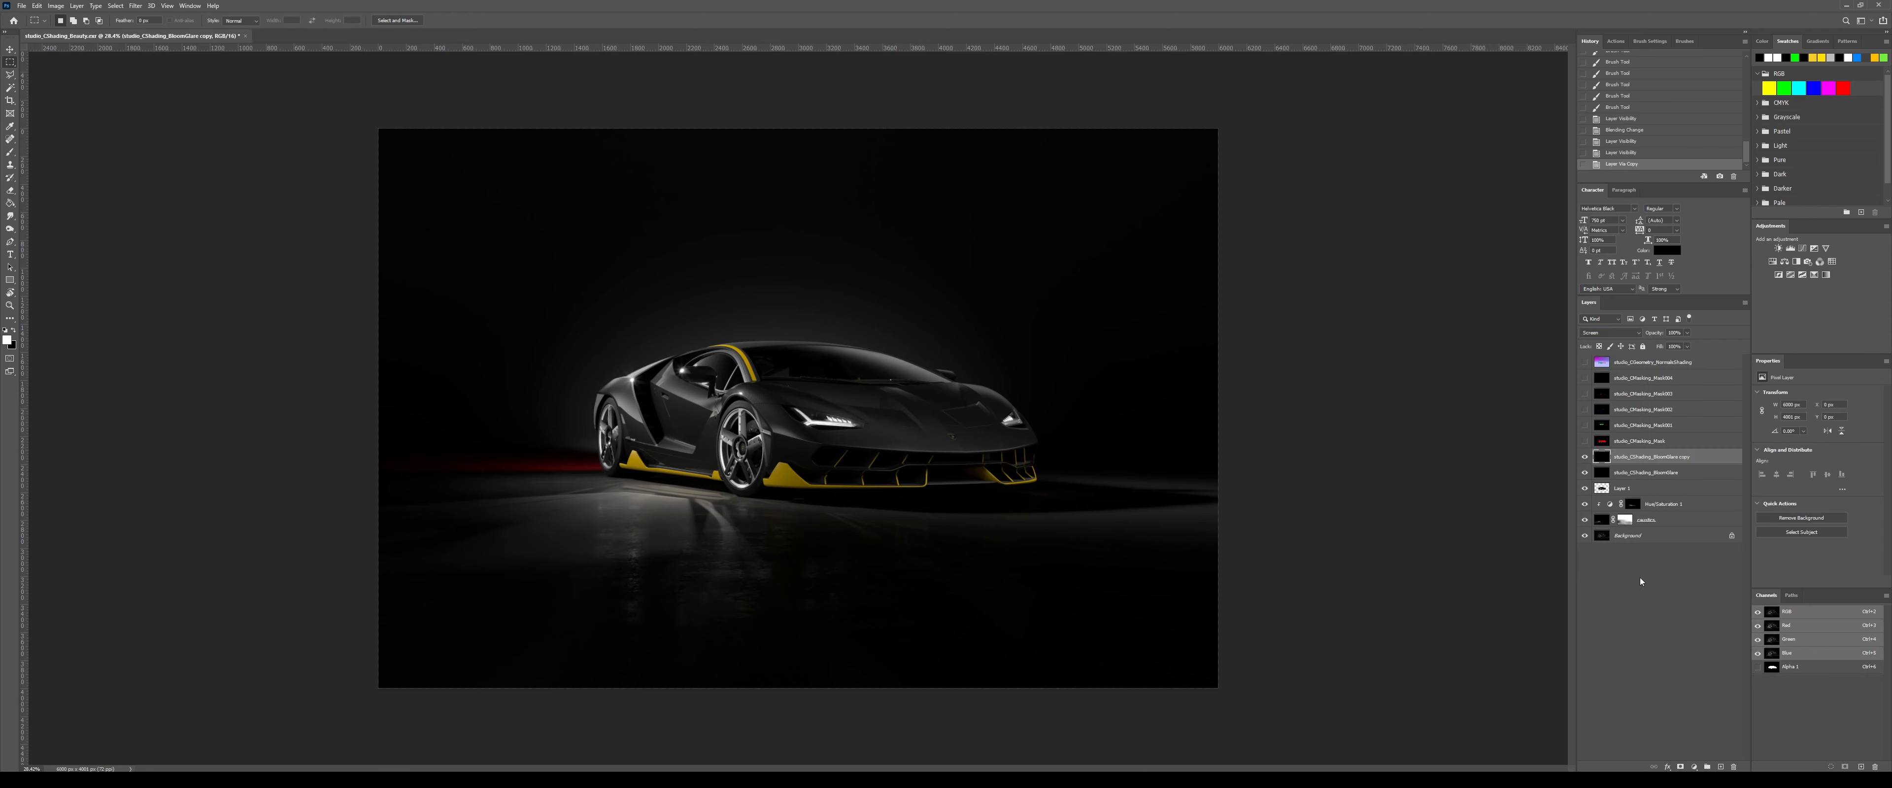
left_click(1681, 768)
- Paint white at 100% brush opacity on the copied glare layer's mask over both headlights to strengthen their glow
key("b")
key("ctrl+plus")
key("ctrl+plus")
key("ctrl+plus")
key("ctrl+plus")
key("ctrl+plus")
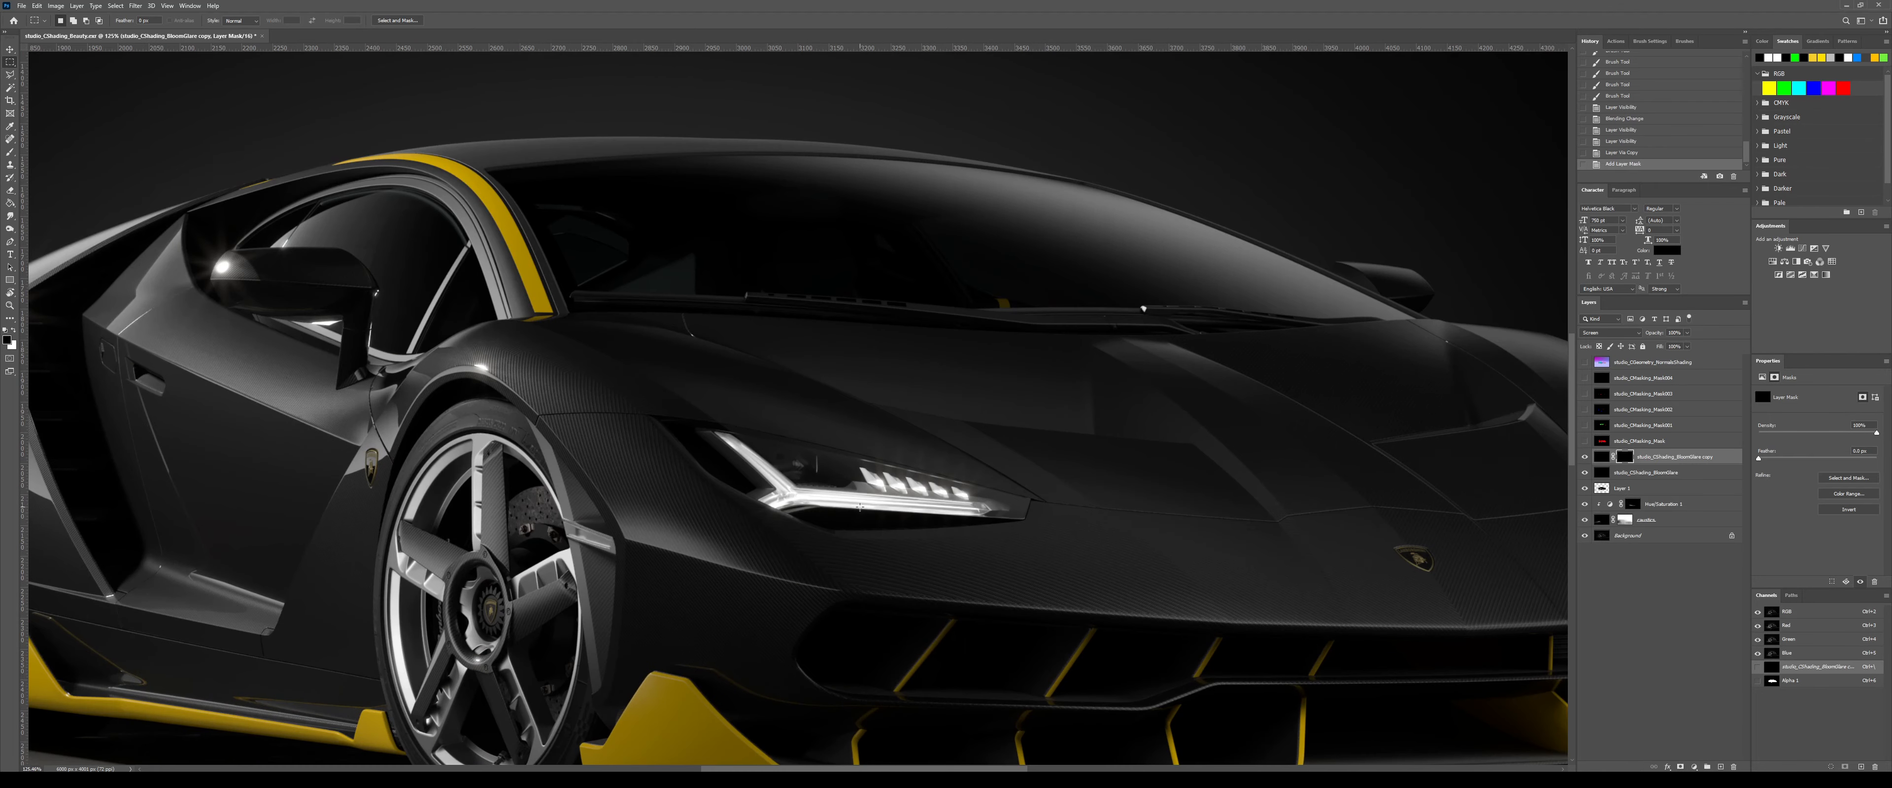
key("x")
key("0")
key("bracketleft")
key("bracketleft")
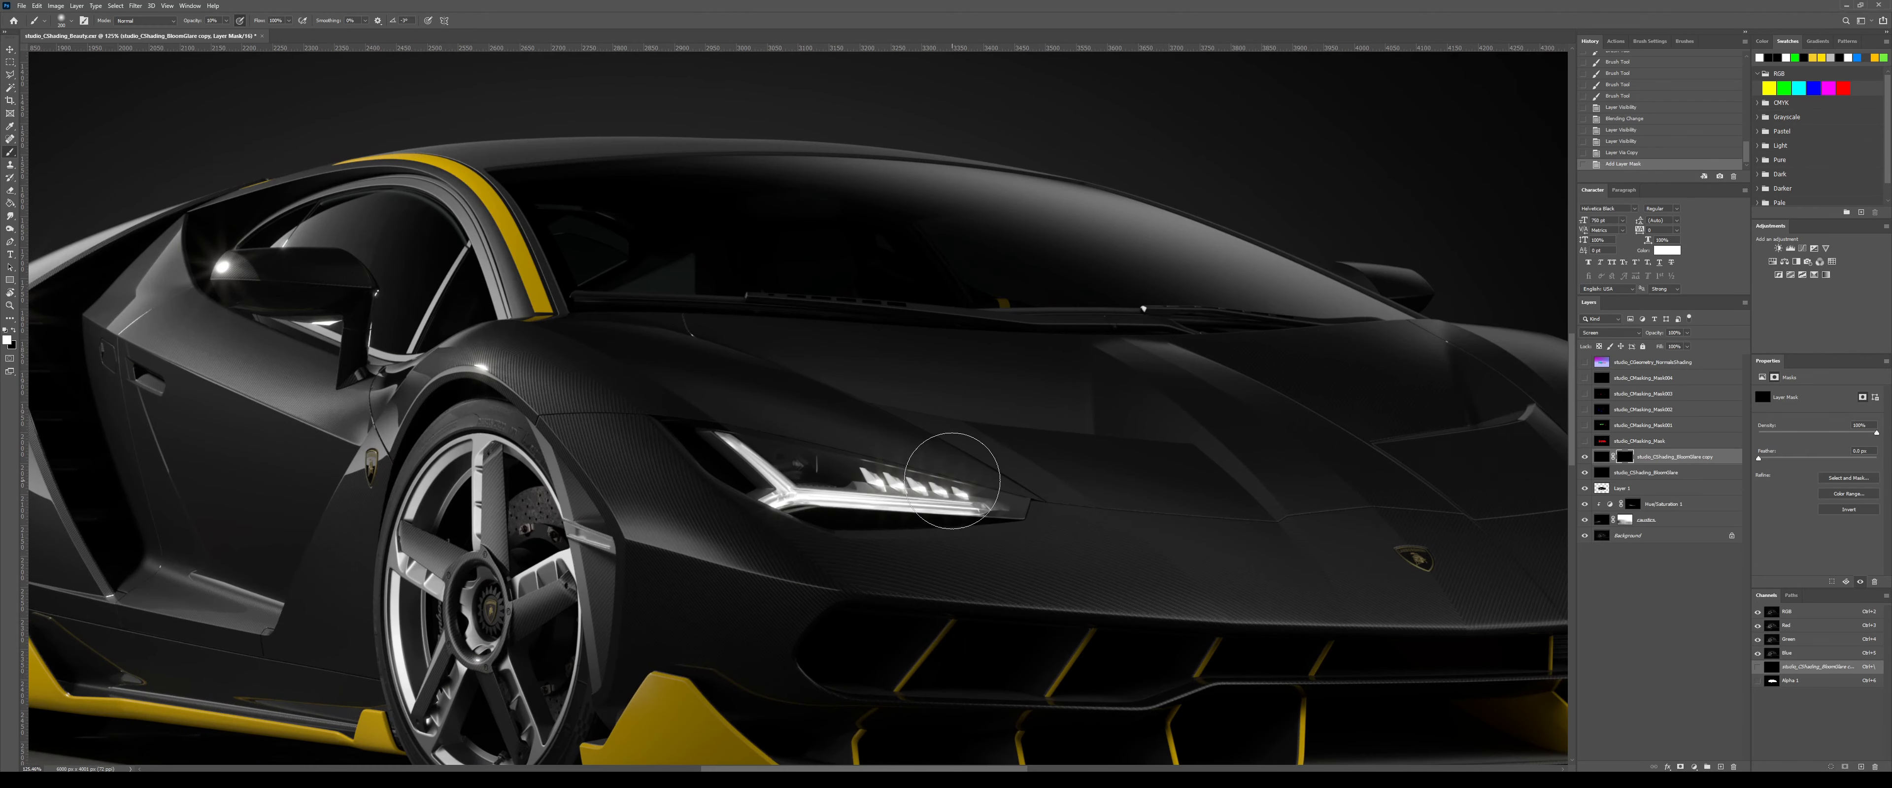
key("bracketleft")
mouse_move(997, 487)
left_mouse_down()
mouse_move(779, 447)
mouse_move(714, 481)
left_mouse_up()
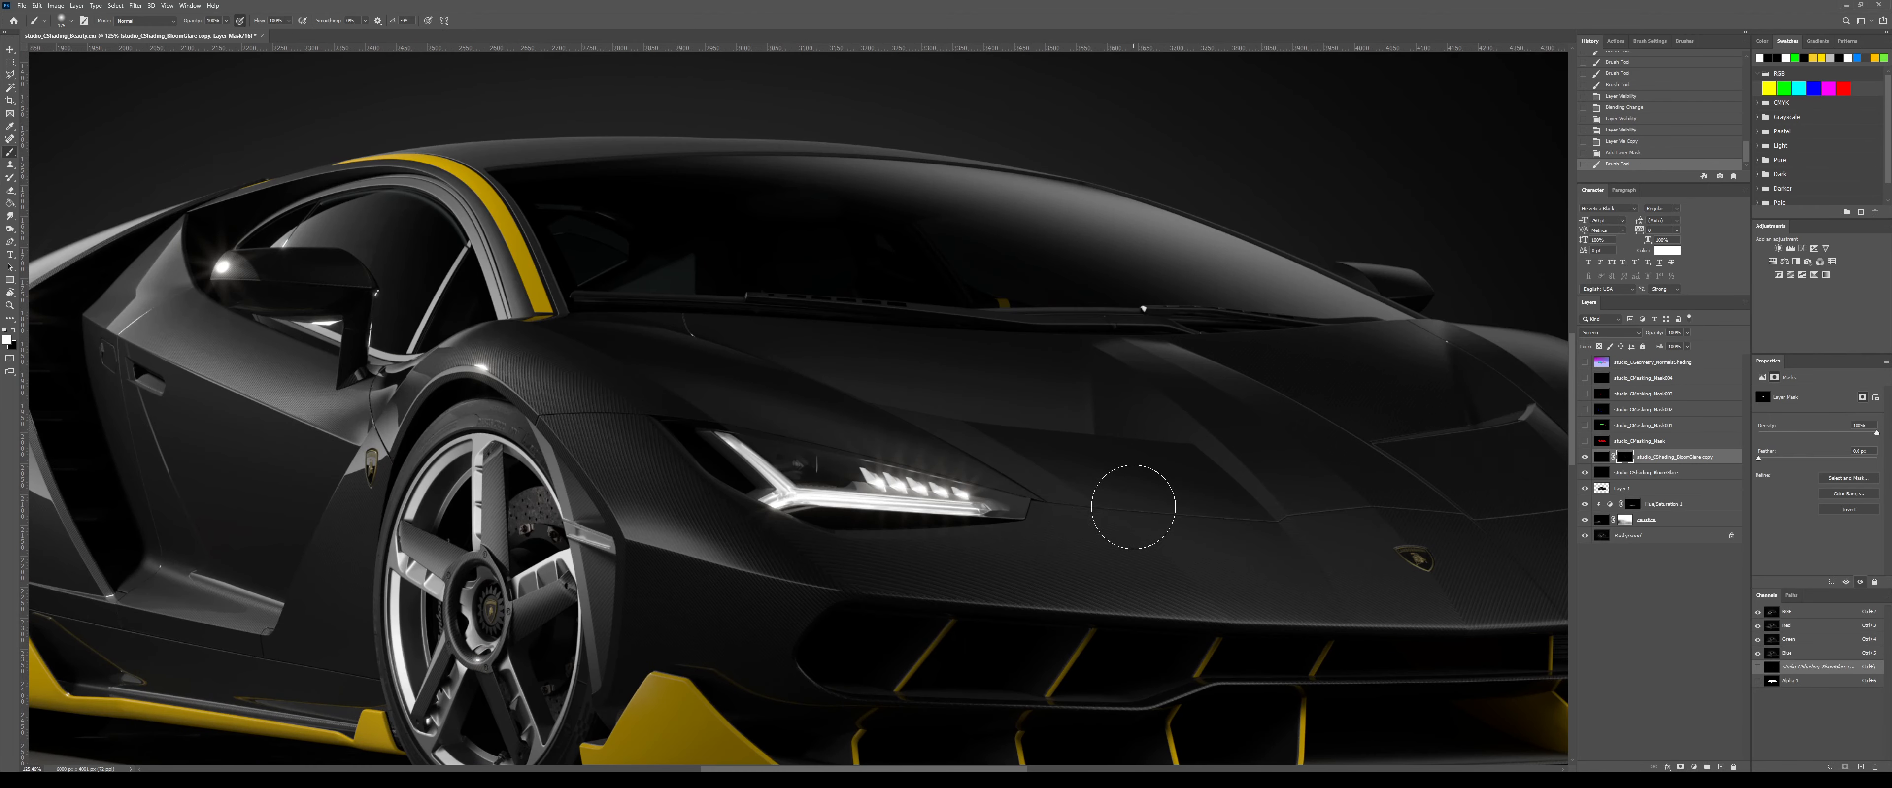
left_click_drag(1314, 527, 794, 511)
mouse_move(1111, 484)
left_mouse_down()
mouse_move(1144, 522)
mouse_move(1091, 484)
left_mouse_up()
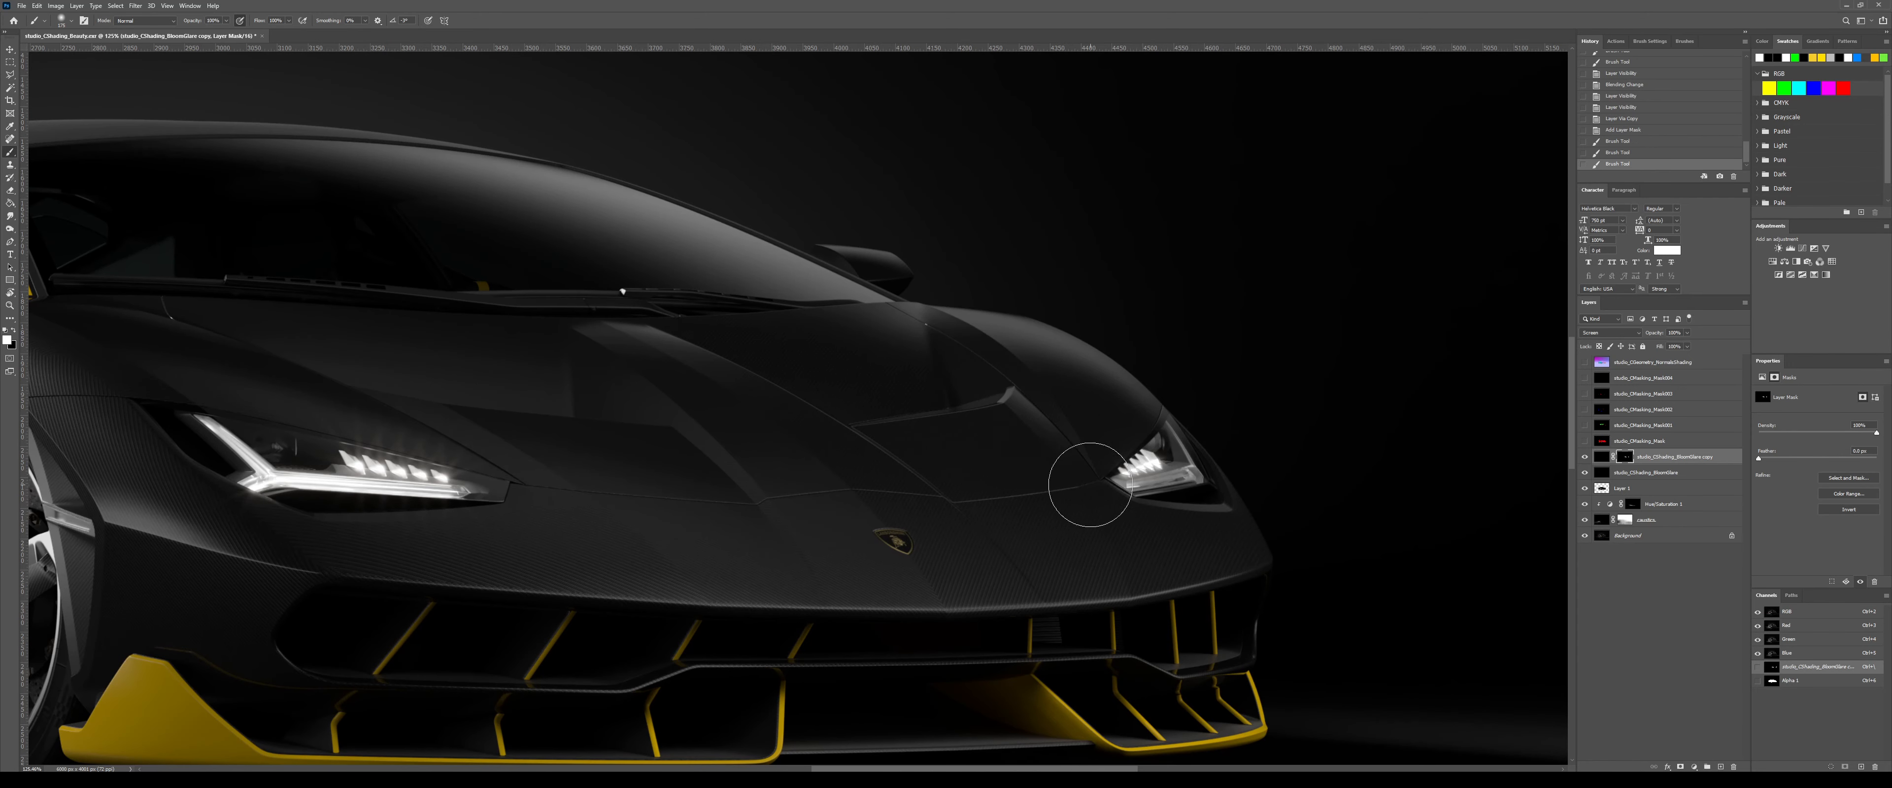
key("m")
key("ctrl+0")
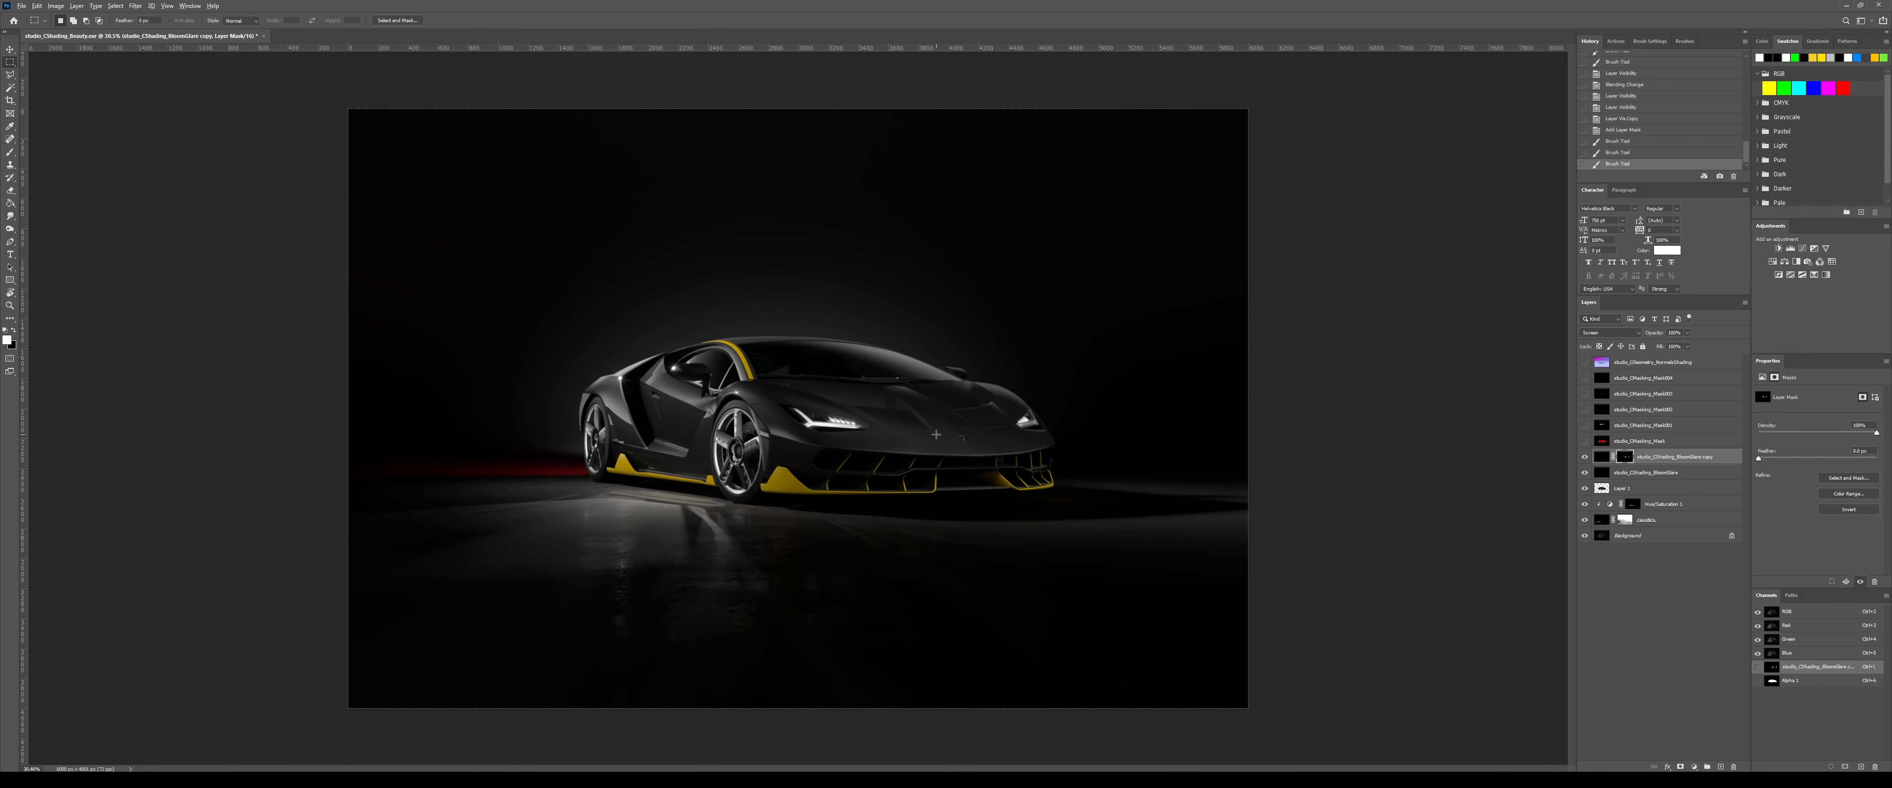
scroll(936, 435, "up", 1)
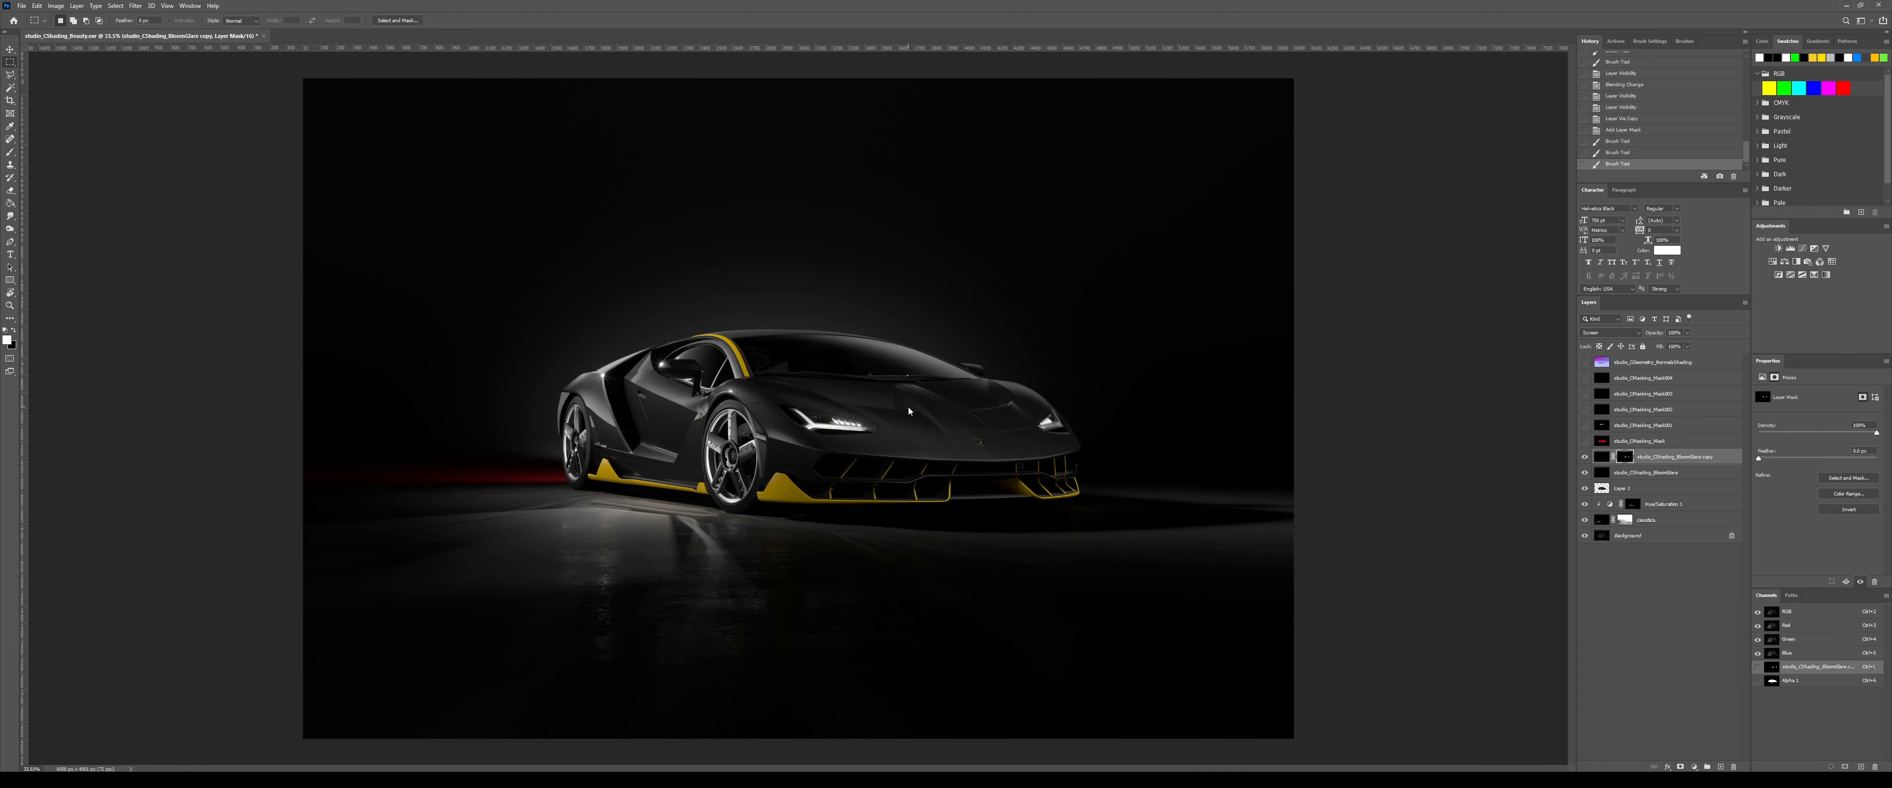
- Save the composite as a Photoshop document named lambo_working
key("ctrl+shift+s")
key("ctrl+a")
key("BackSpace")
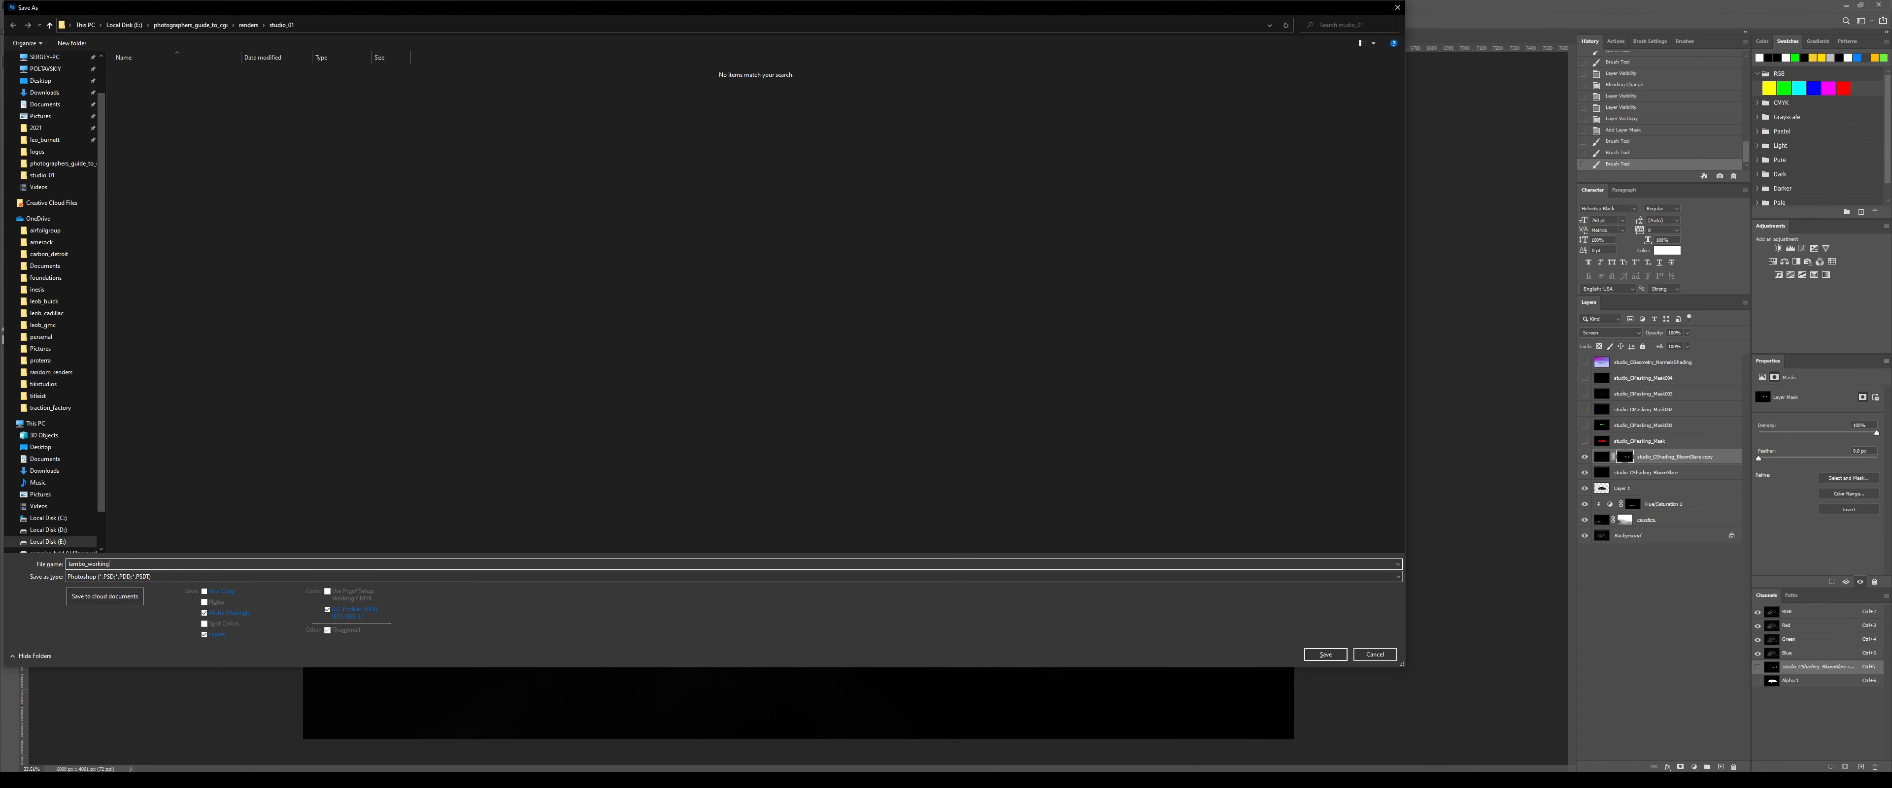
key("Return")
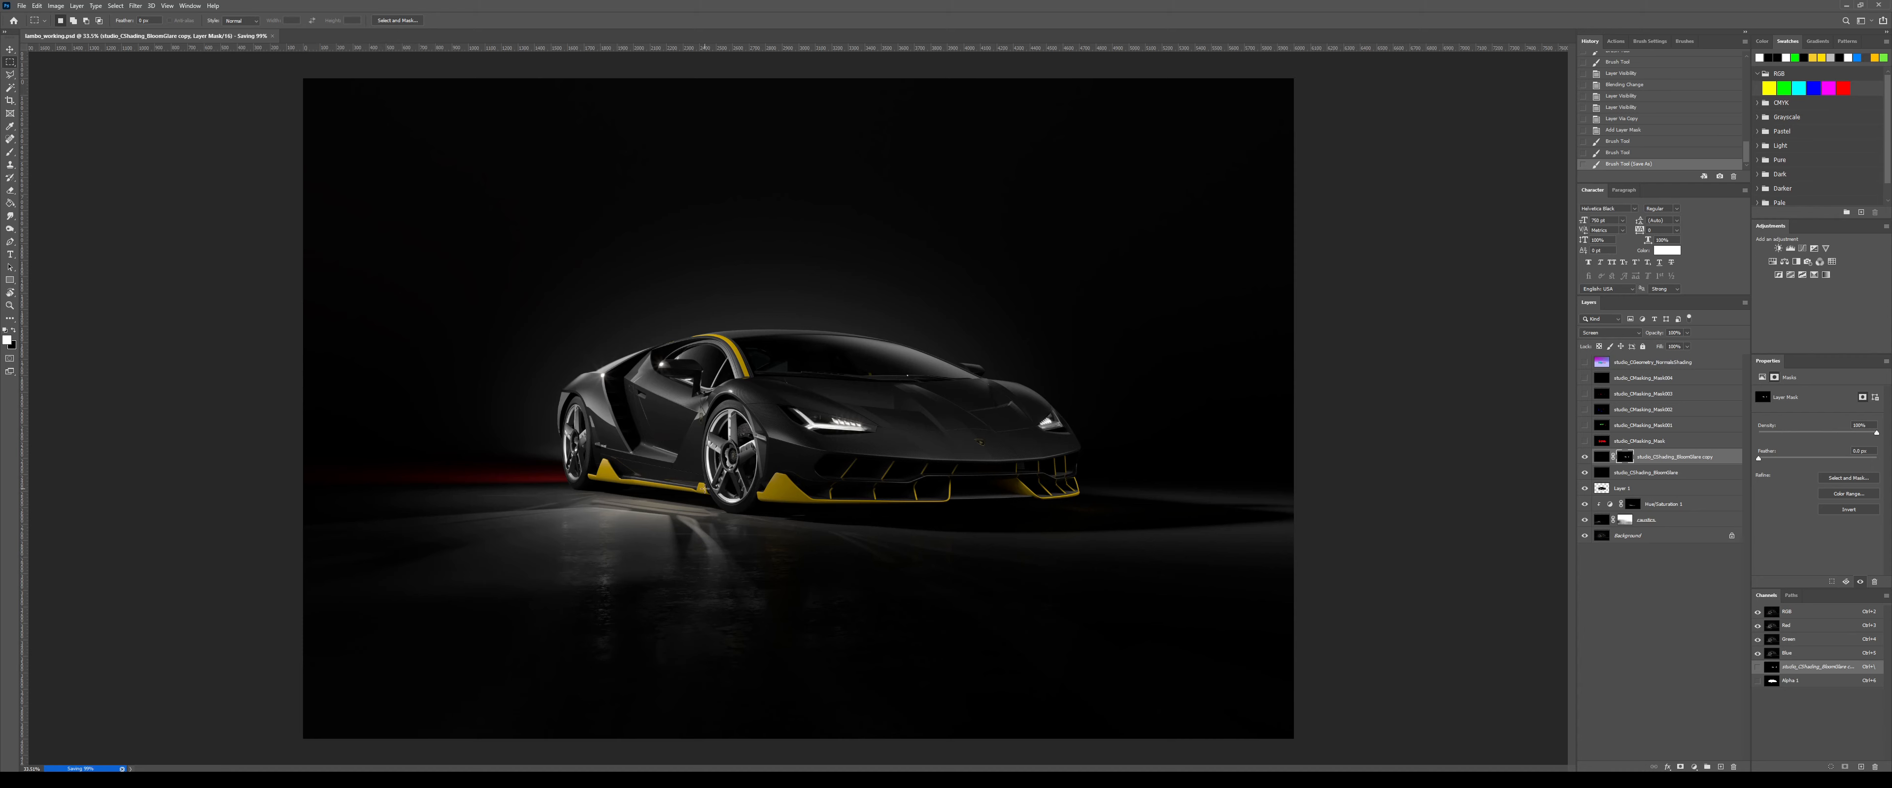
- Clear the stray marquee selection and inspect the NormalsShading pass by briefly making it visible
left_click_drag(704, 488, 583, 514)
key("ctrl+d")
left_click(1583, 364)
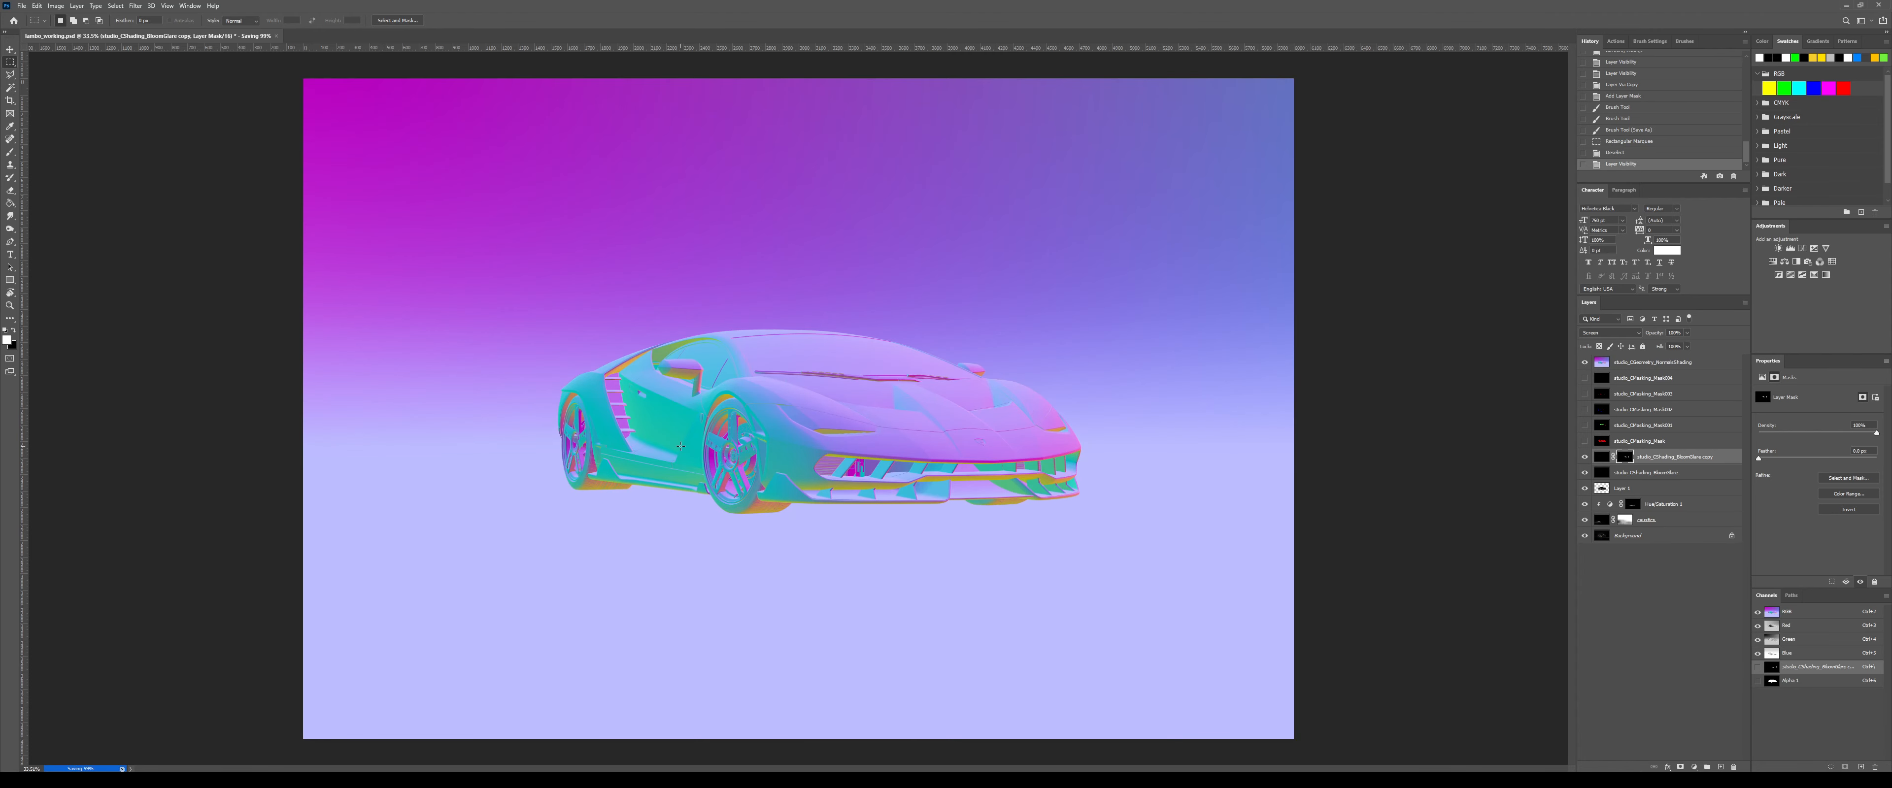
left_click(1584, 363)
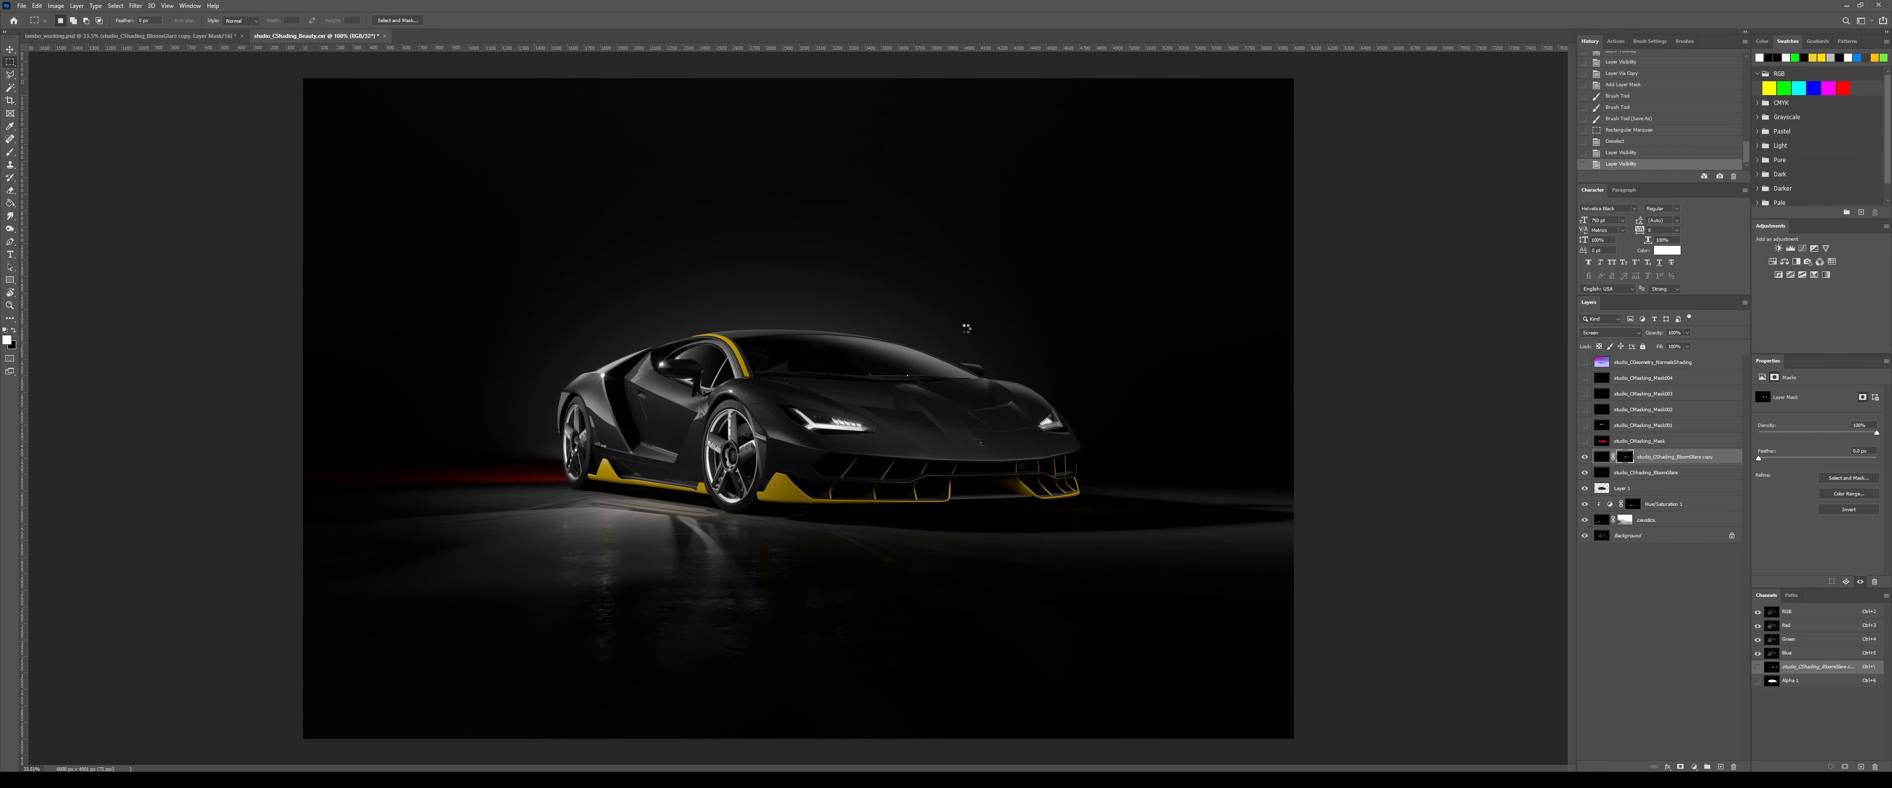
- Brighten the original beauty render strongly with an Exposure adjustment layer and merge it into the background
left_click(1814, 249)
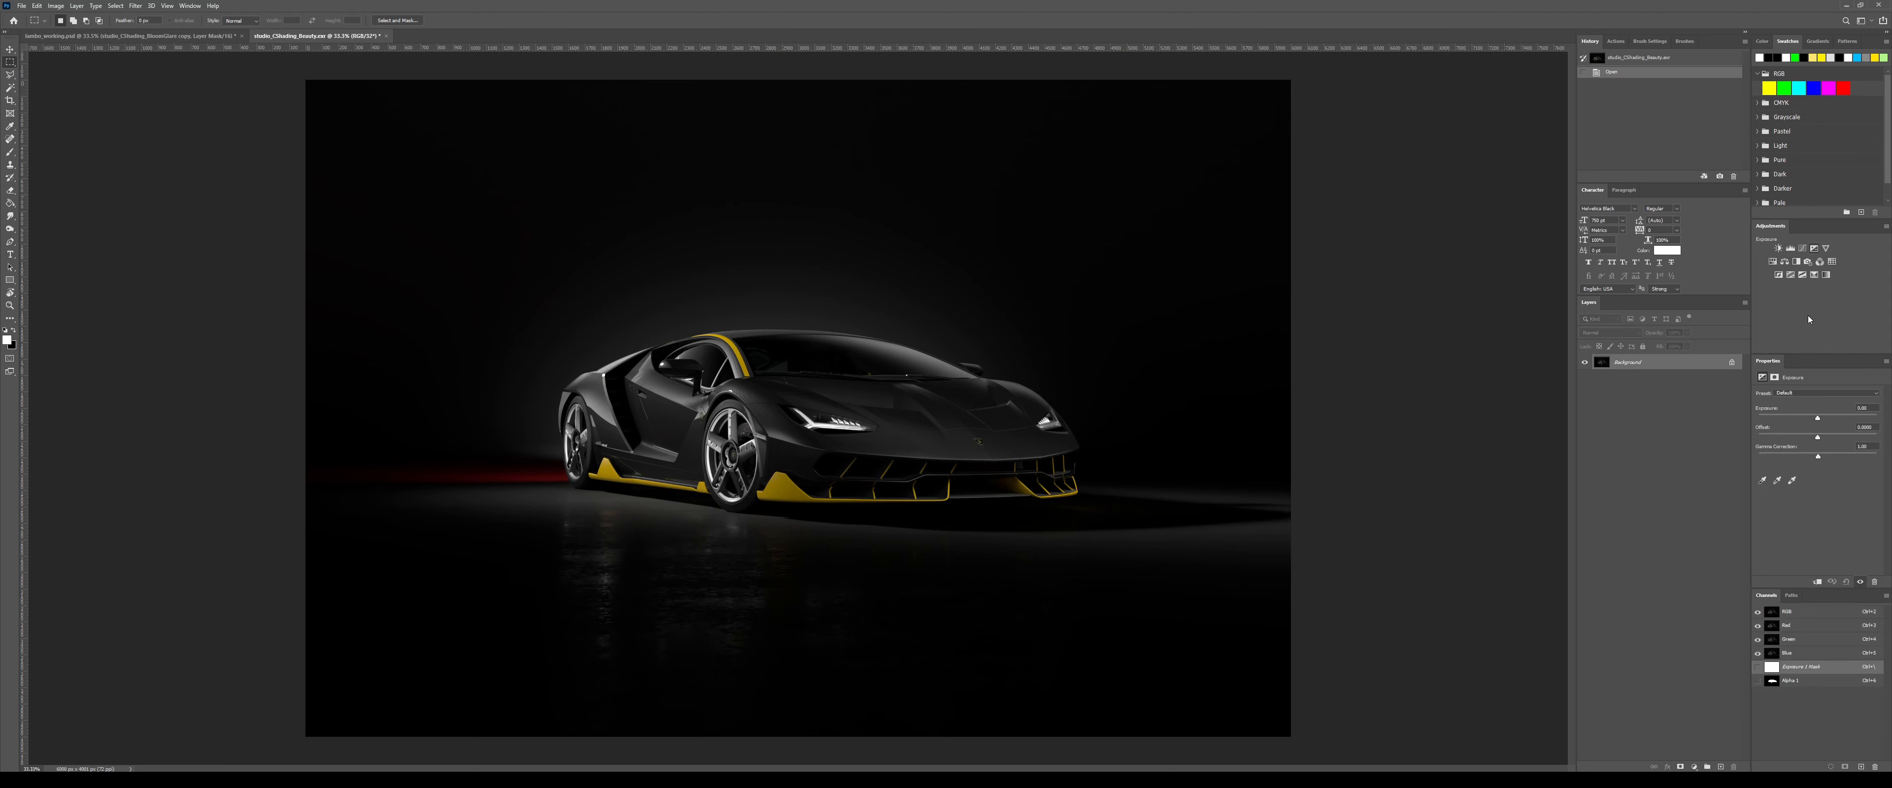
mouse_move(1842, 417)
left_mouse_down()
mouse_move(1774, 421)
mouse_move(1872, 428)
mouse_move(1843, 430)
left_mouse_up()
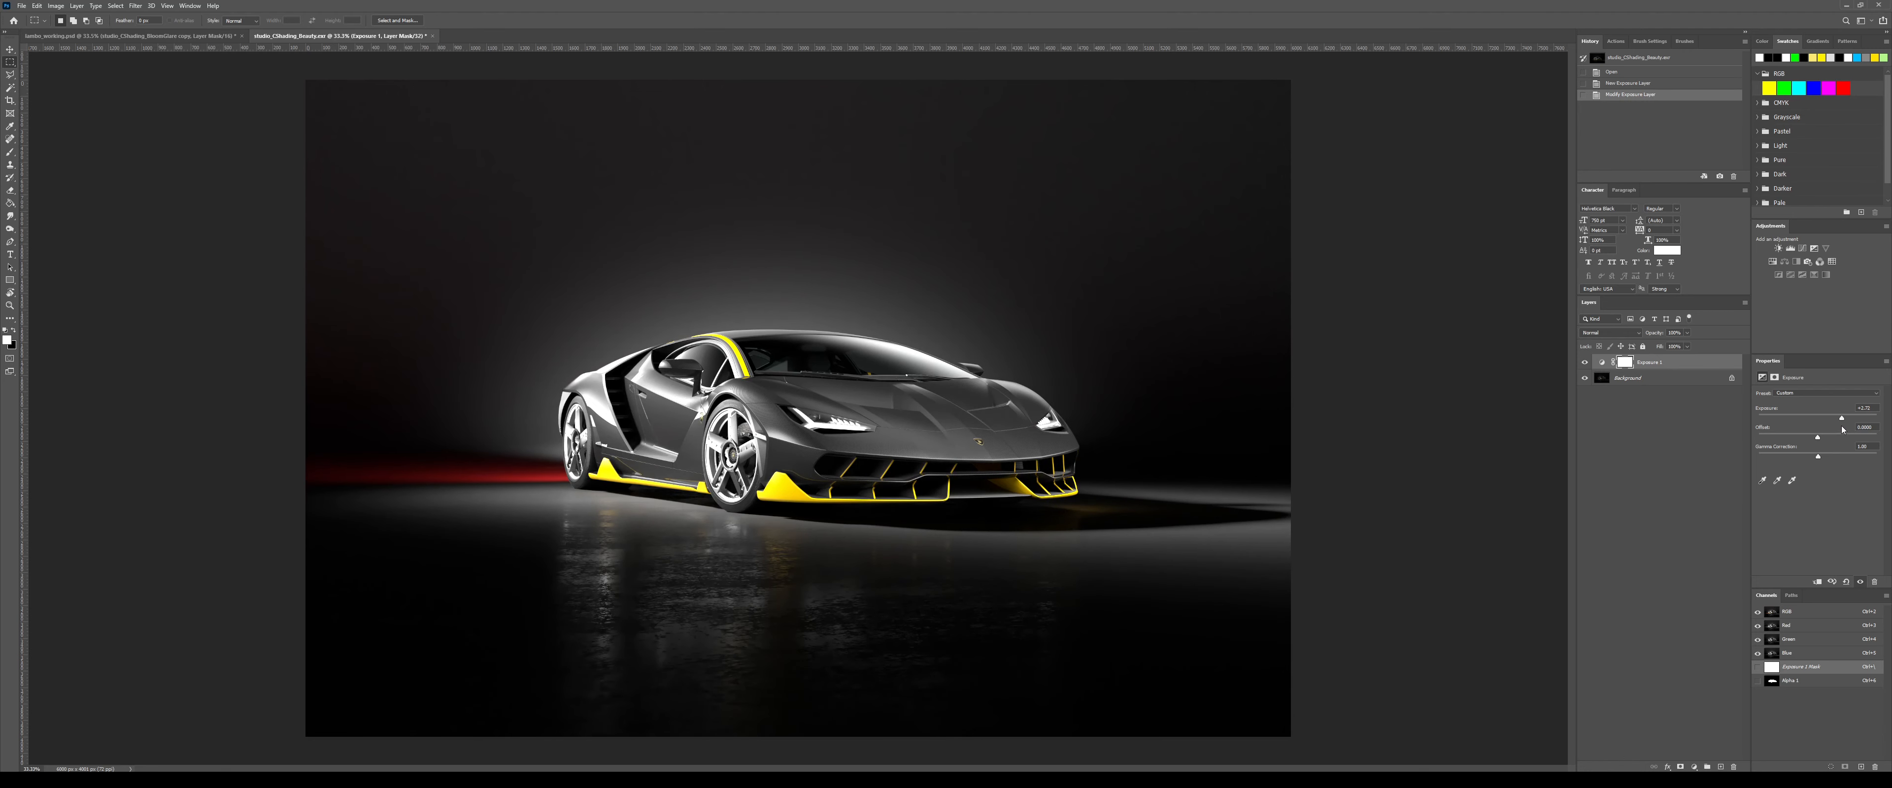
key("ctrl+e")
- Copy the entire brightened render, close its file, and paste it above Layer 1 in the working document
key("ctrl+a")
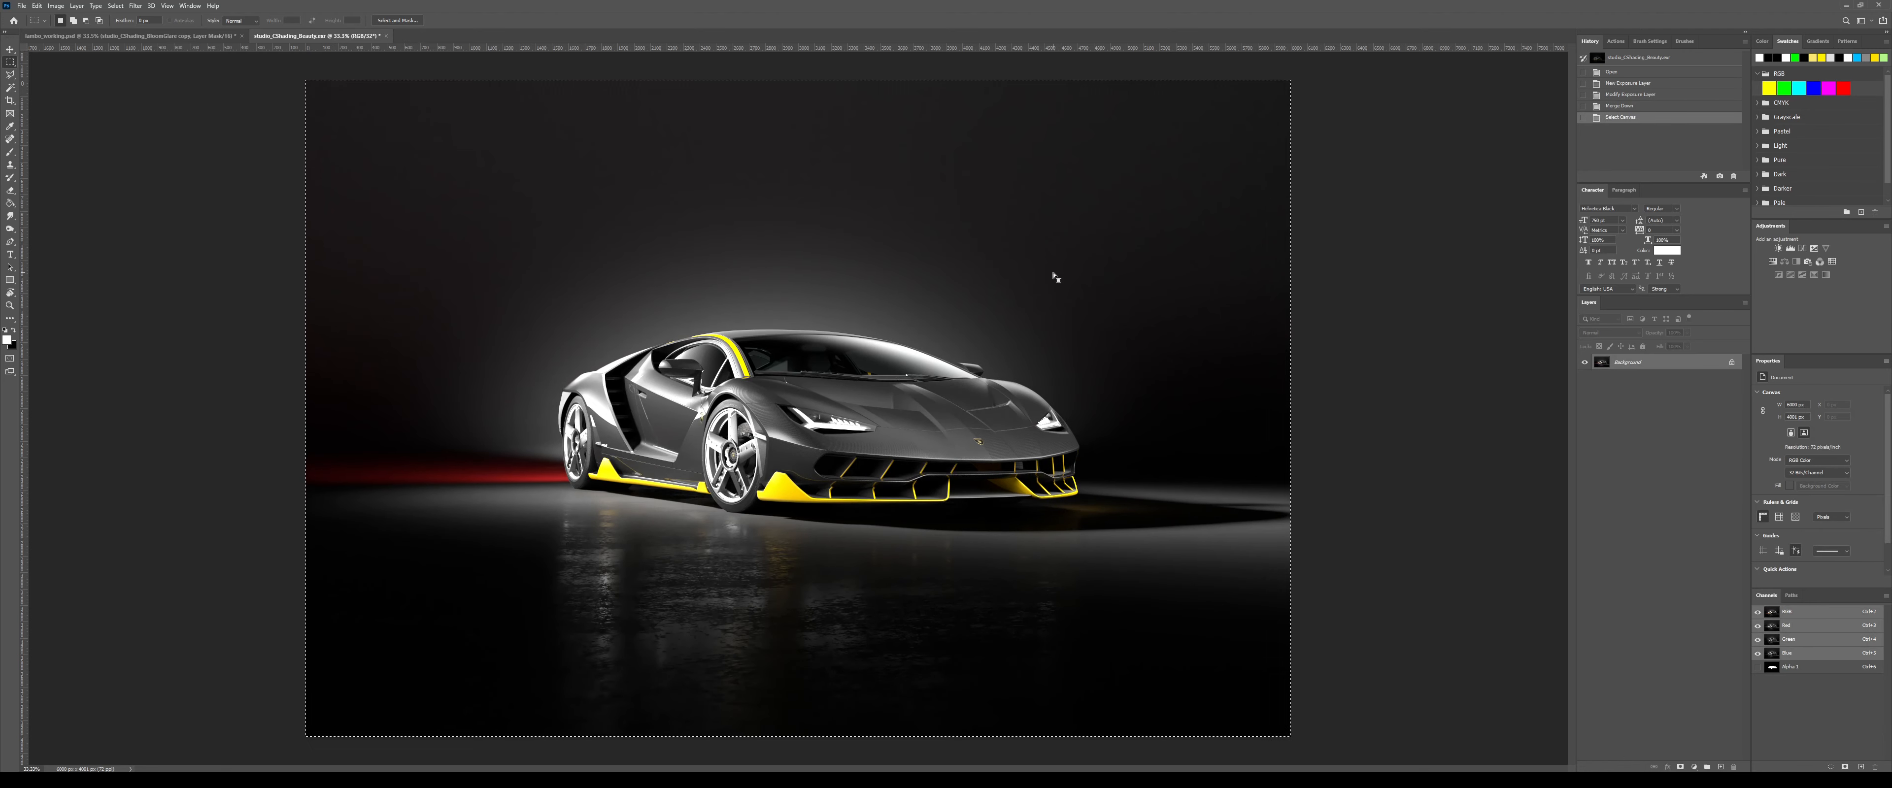
left_click(387, 36)
left_click(952, 273)
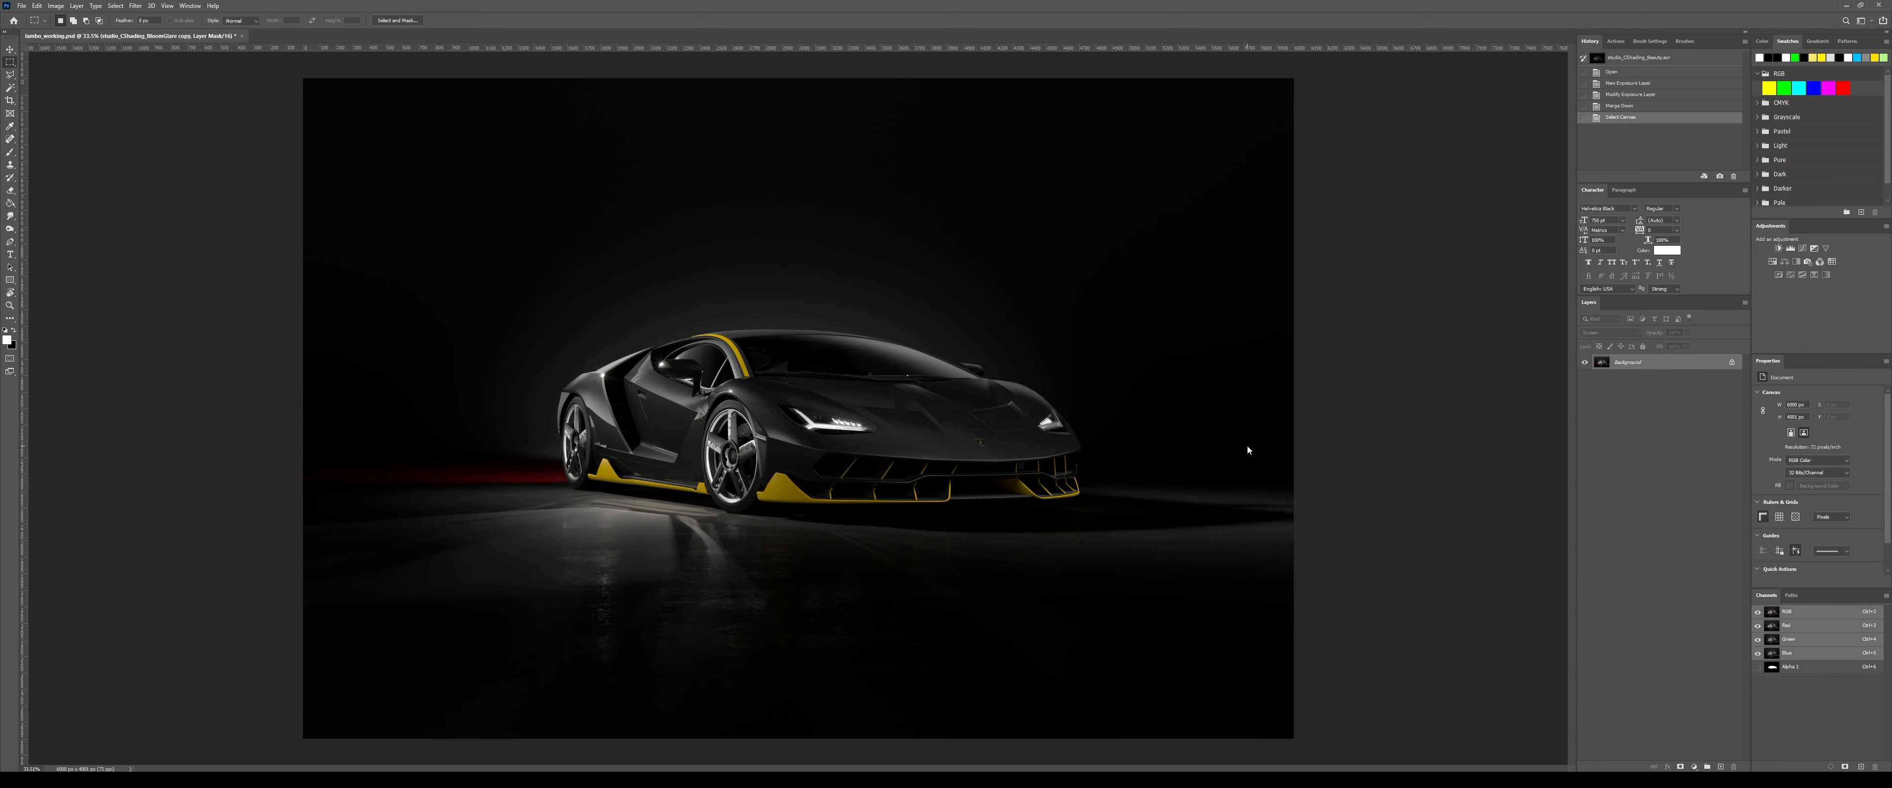
left_click(1645, 489)
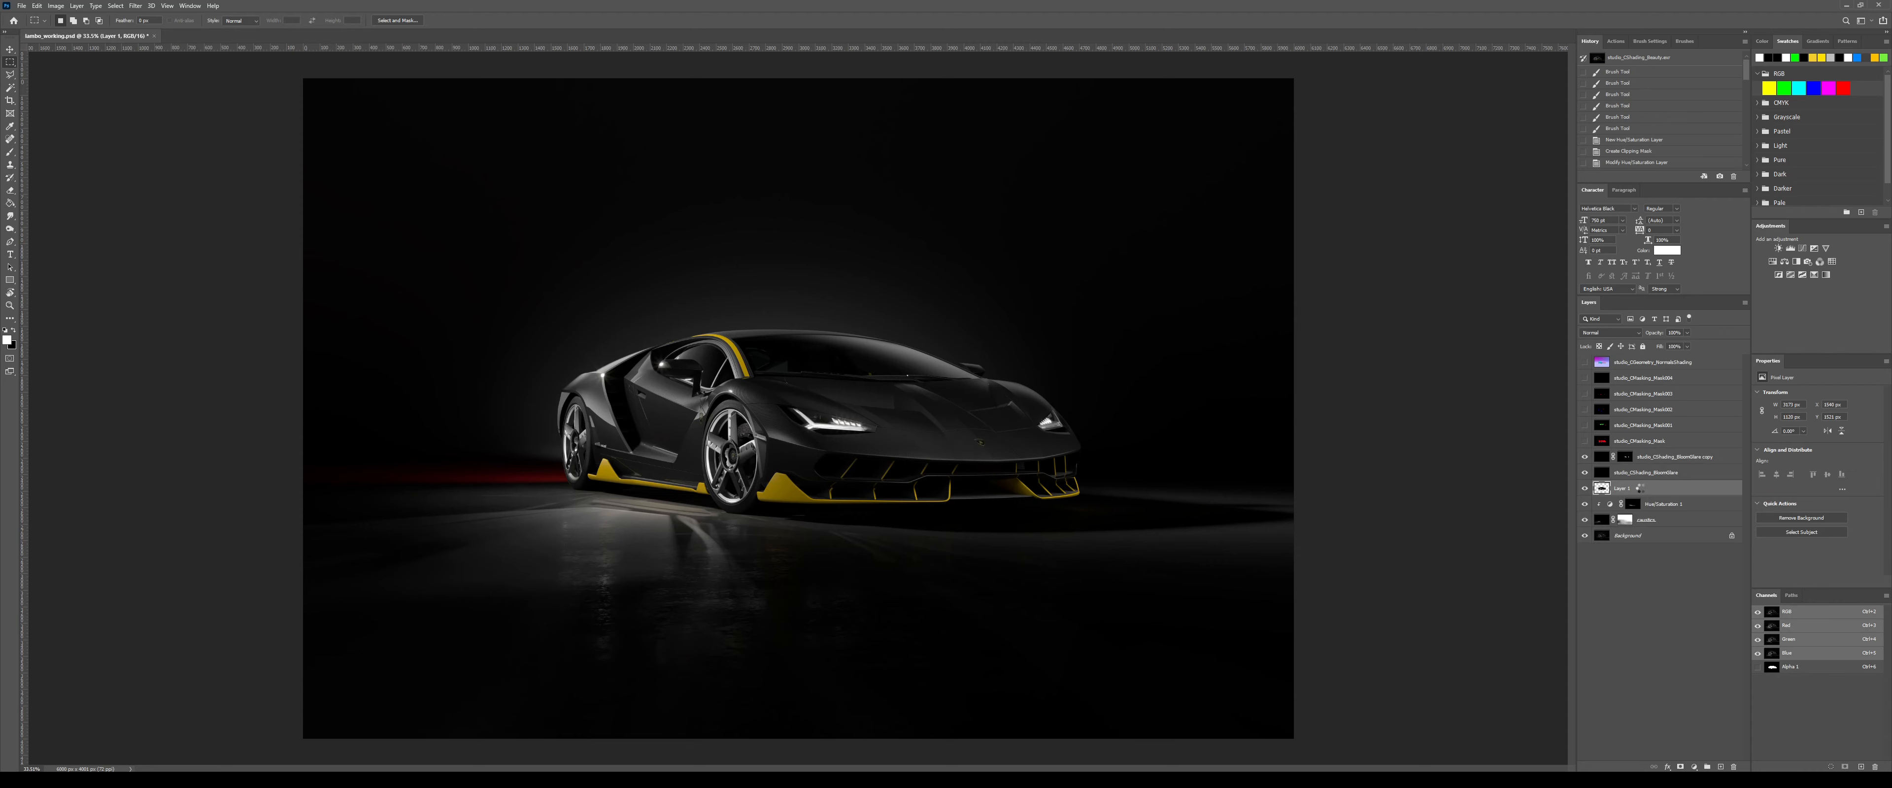
key("ctrl+v")
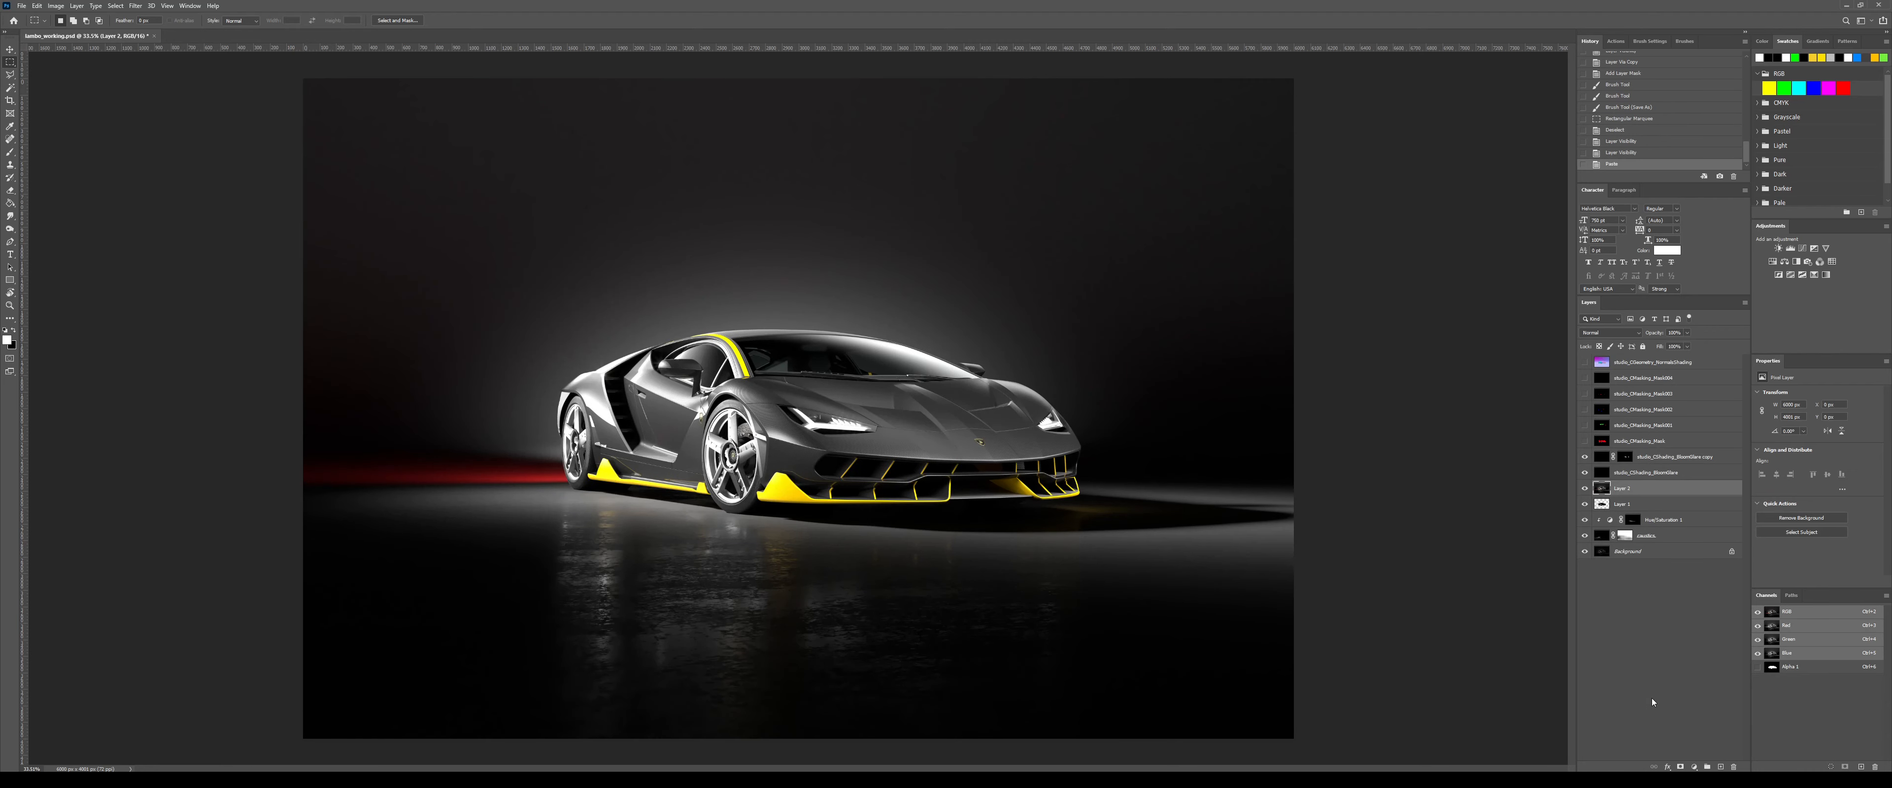
- Load the Mask pass's red channel as a selection and copy the car body from the brightened render onto a new layer
left_click(1585, 440)
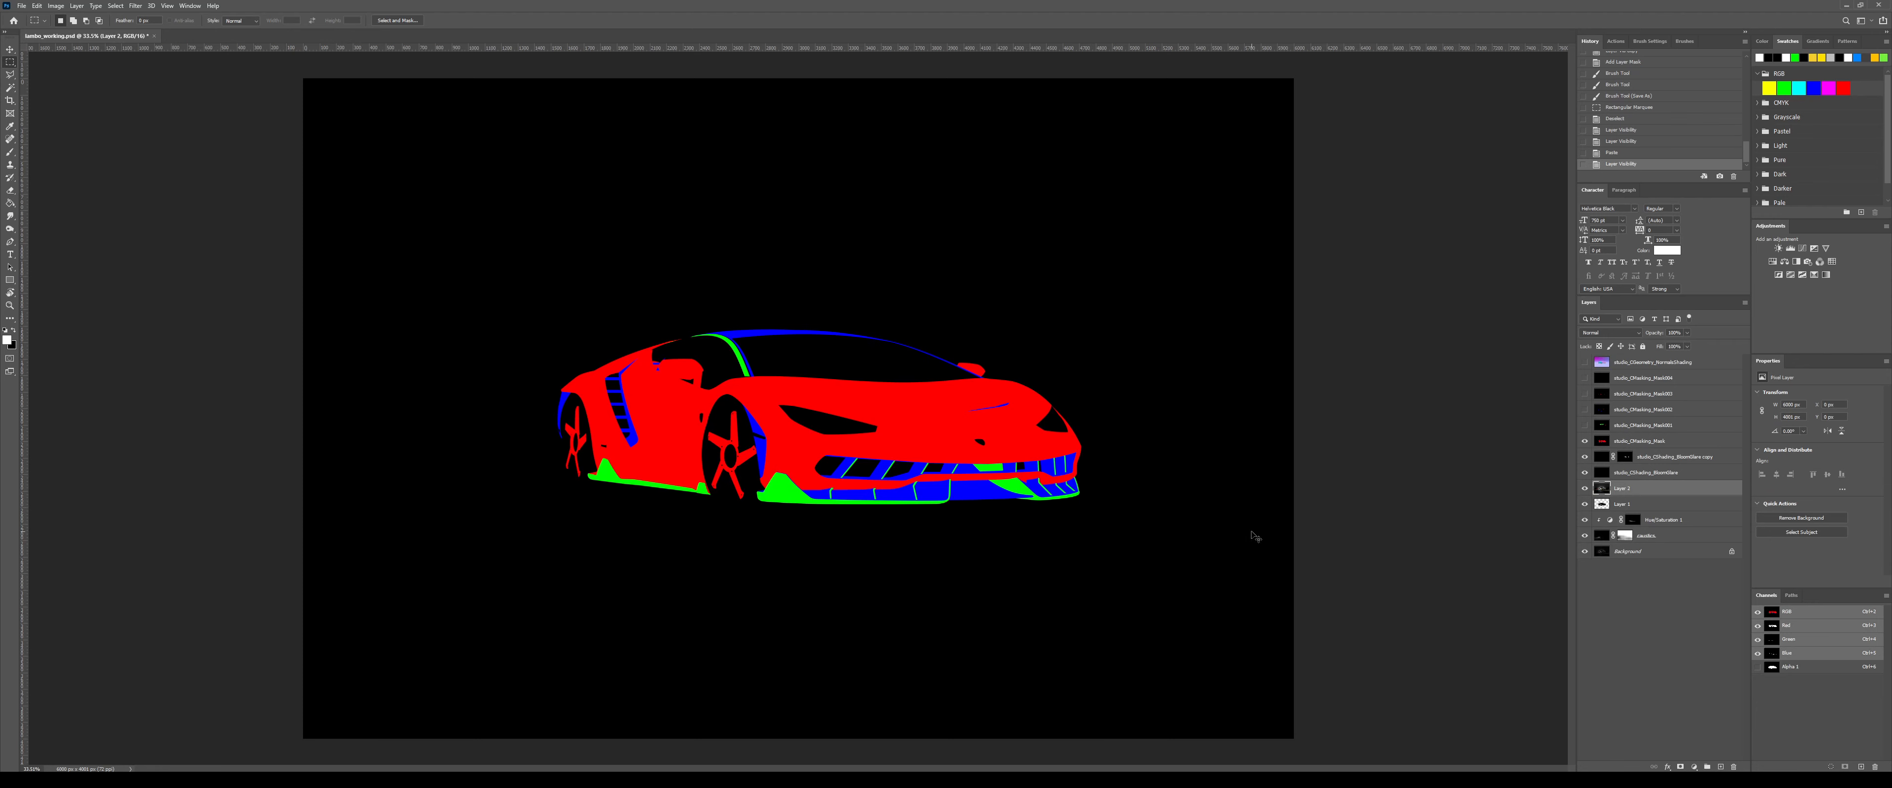
left_click(1775, 628, "ctrl")
left_click(1584, 440)
key("ctrl+j")
- Move the full brightened render down the layer stack to just above the Background and place a duplicate of the Background over it
left_click(1620, 506)
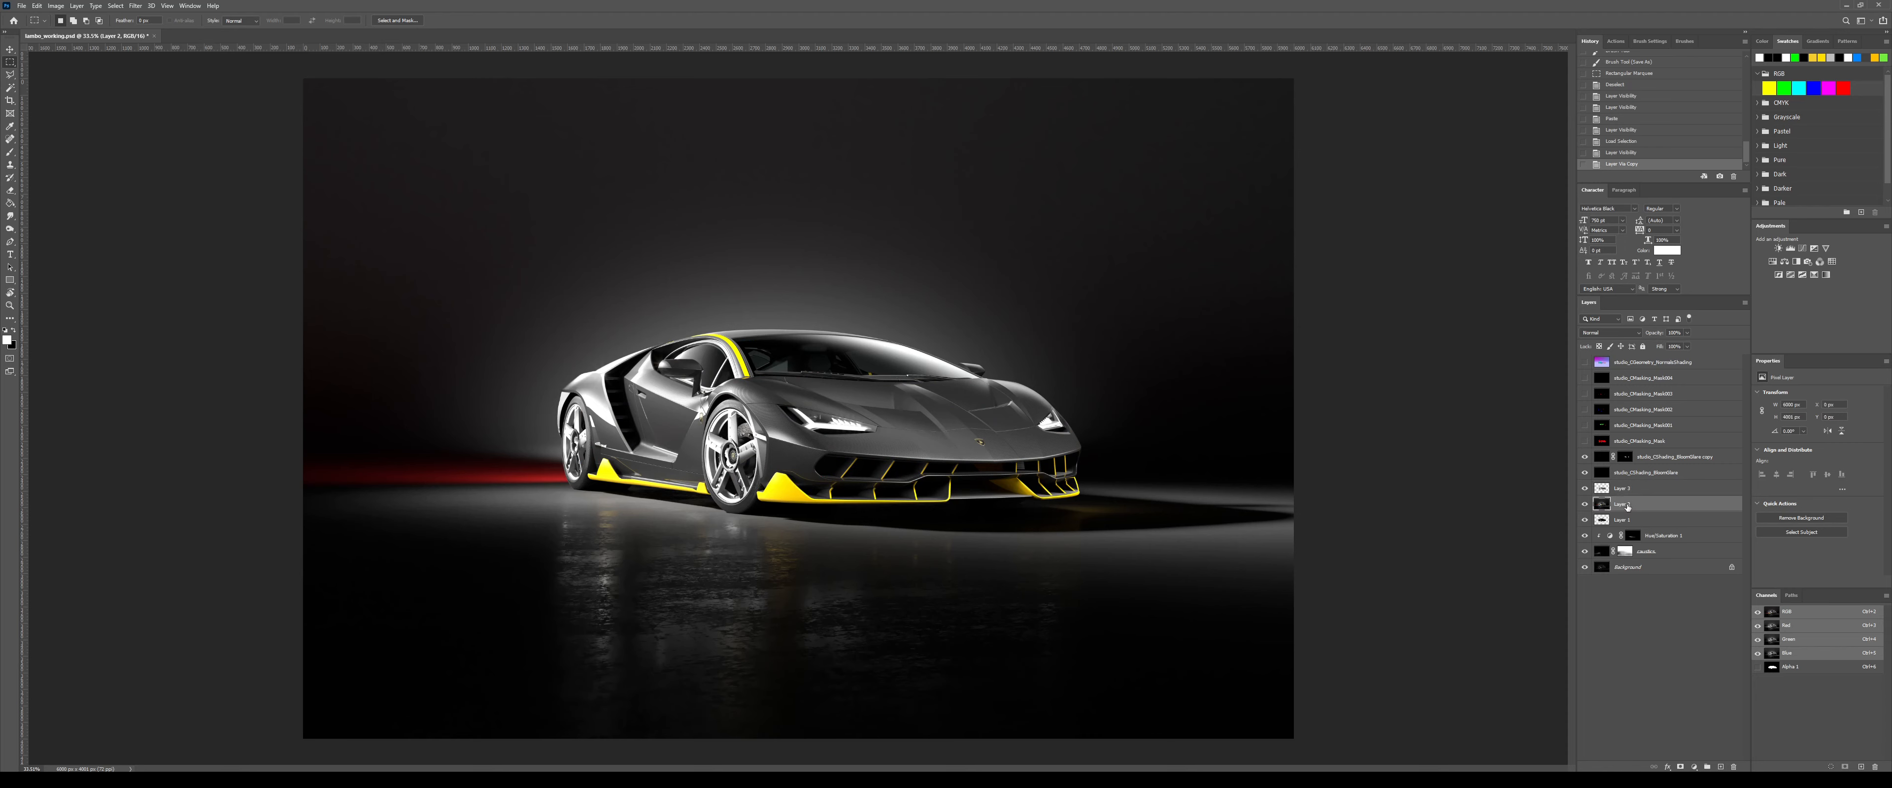
key("Delete")
key("ctrl+z")
left_click_drag(1616, 506, 1633, 546)
left_click(1638, 567)
key("ctrl+j")
- Rename the full brightened render layer as Overexposed
double_click(1623, 566)
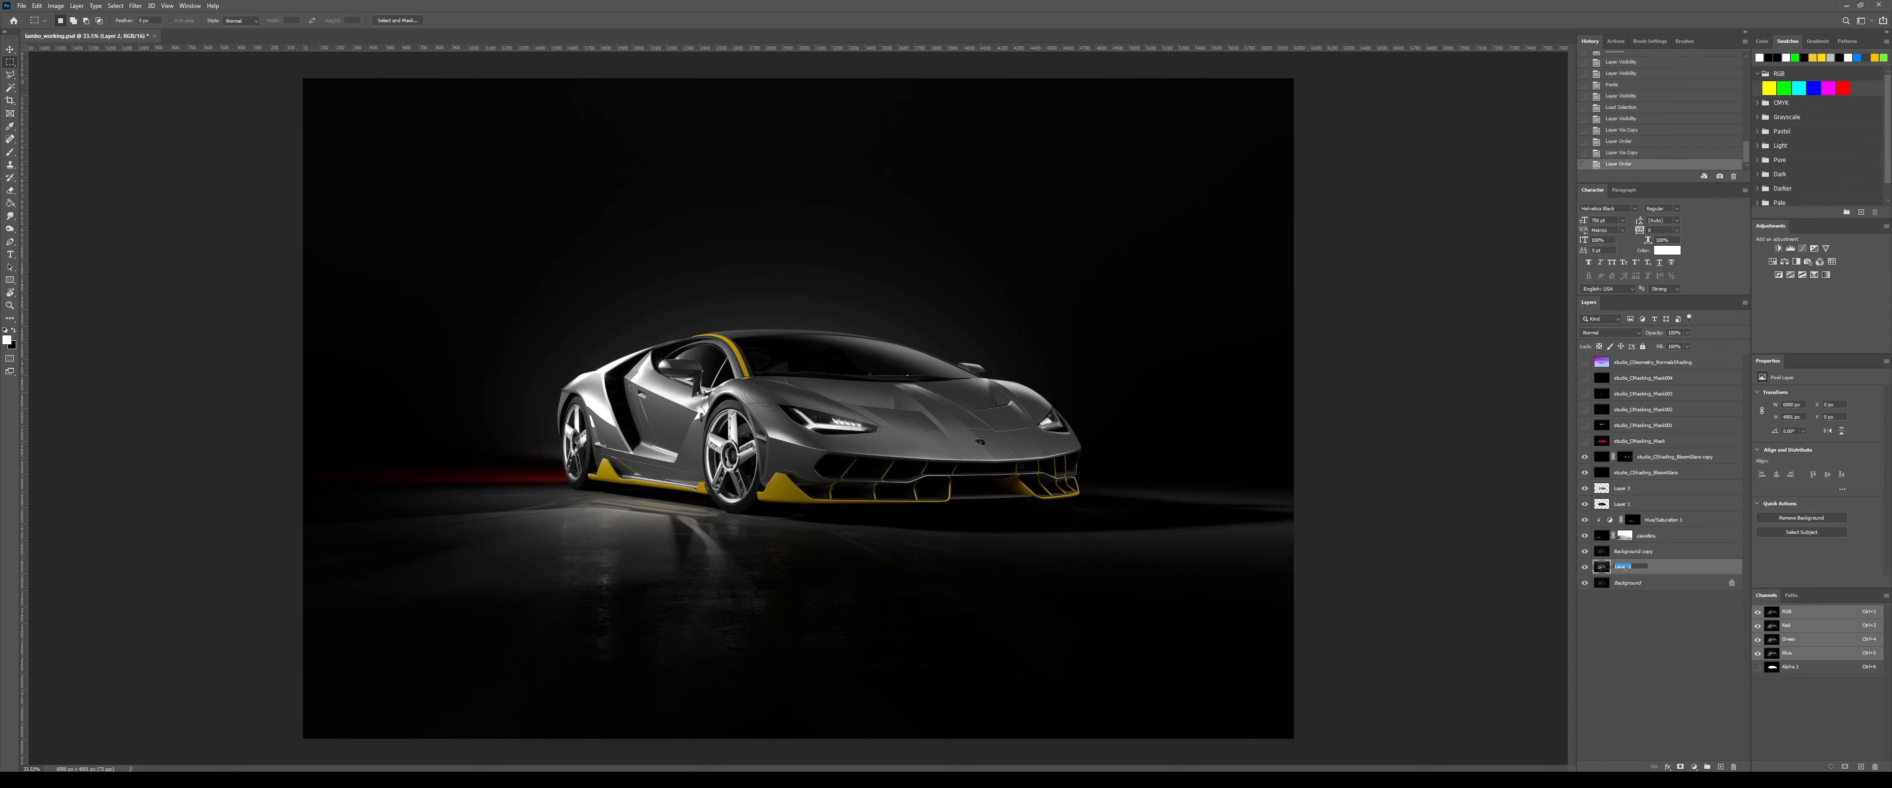
type("Overexposed")
key("Return")
- Hide the Overexposed layer and conceal the brightened car body on Layer 3 with a black layer mask
left_click(1584, 567)
left_click(1601, 490)
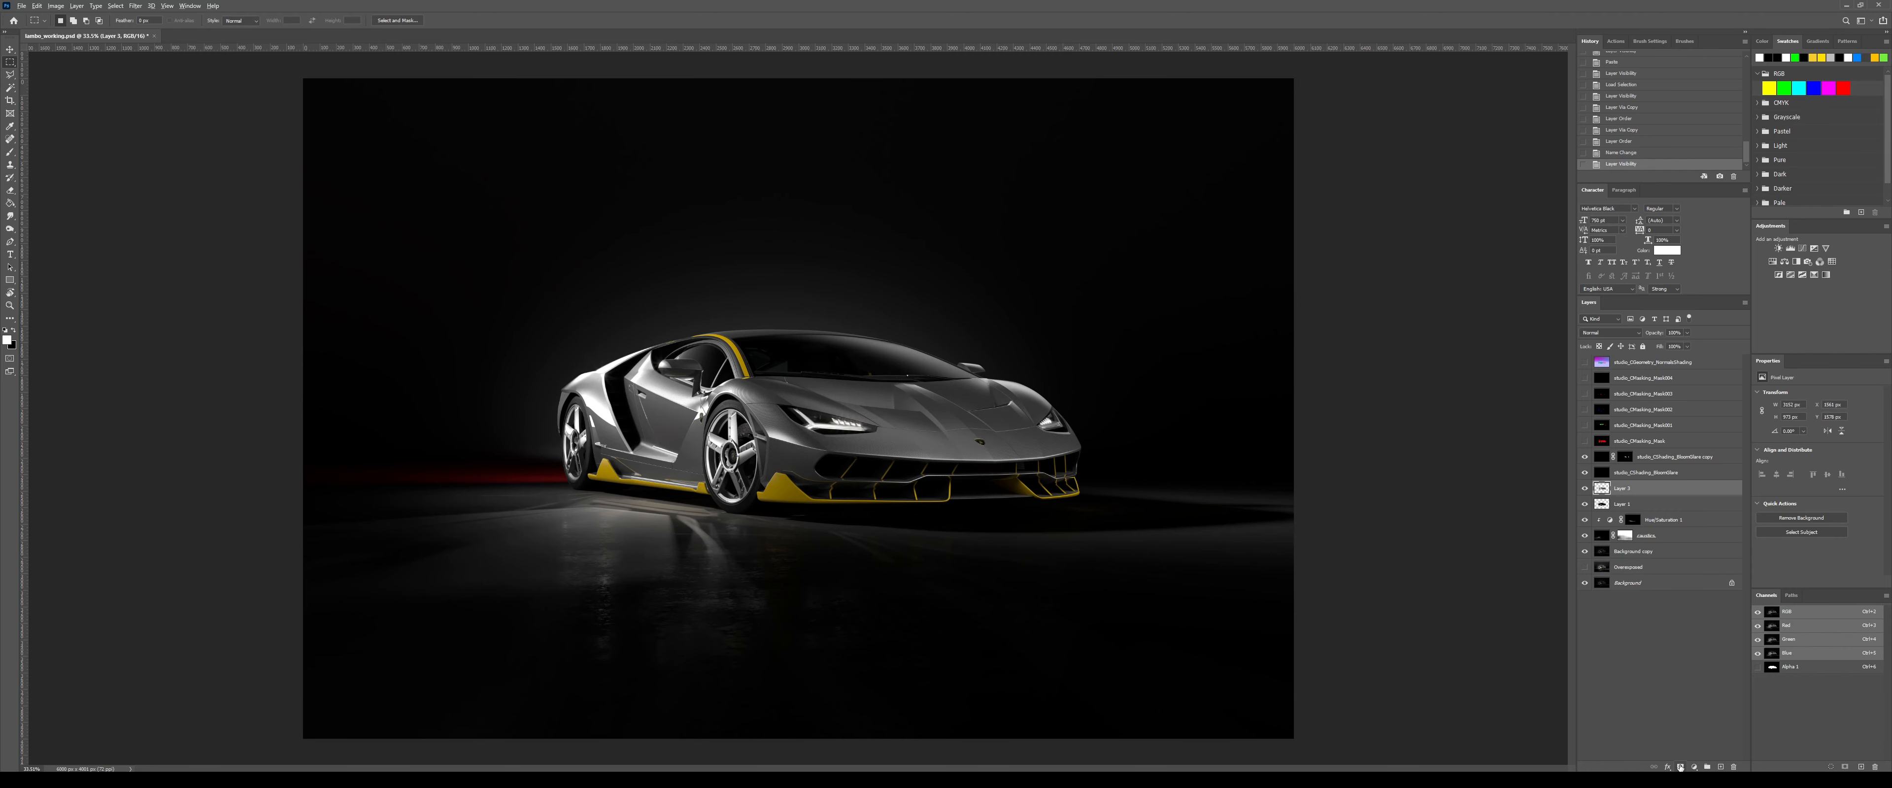
left_click(1680, 766)
- Show the NormalsShading pass, load the car's Alpha 1 channel as a selection and display that channel alone
left_click(1587, 364)
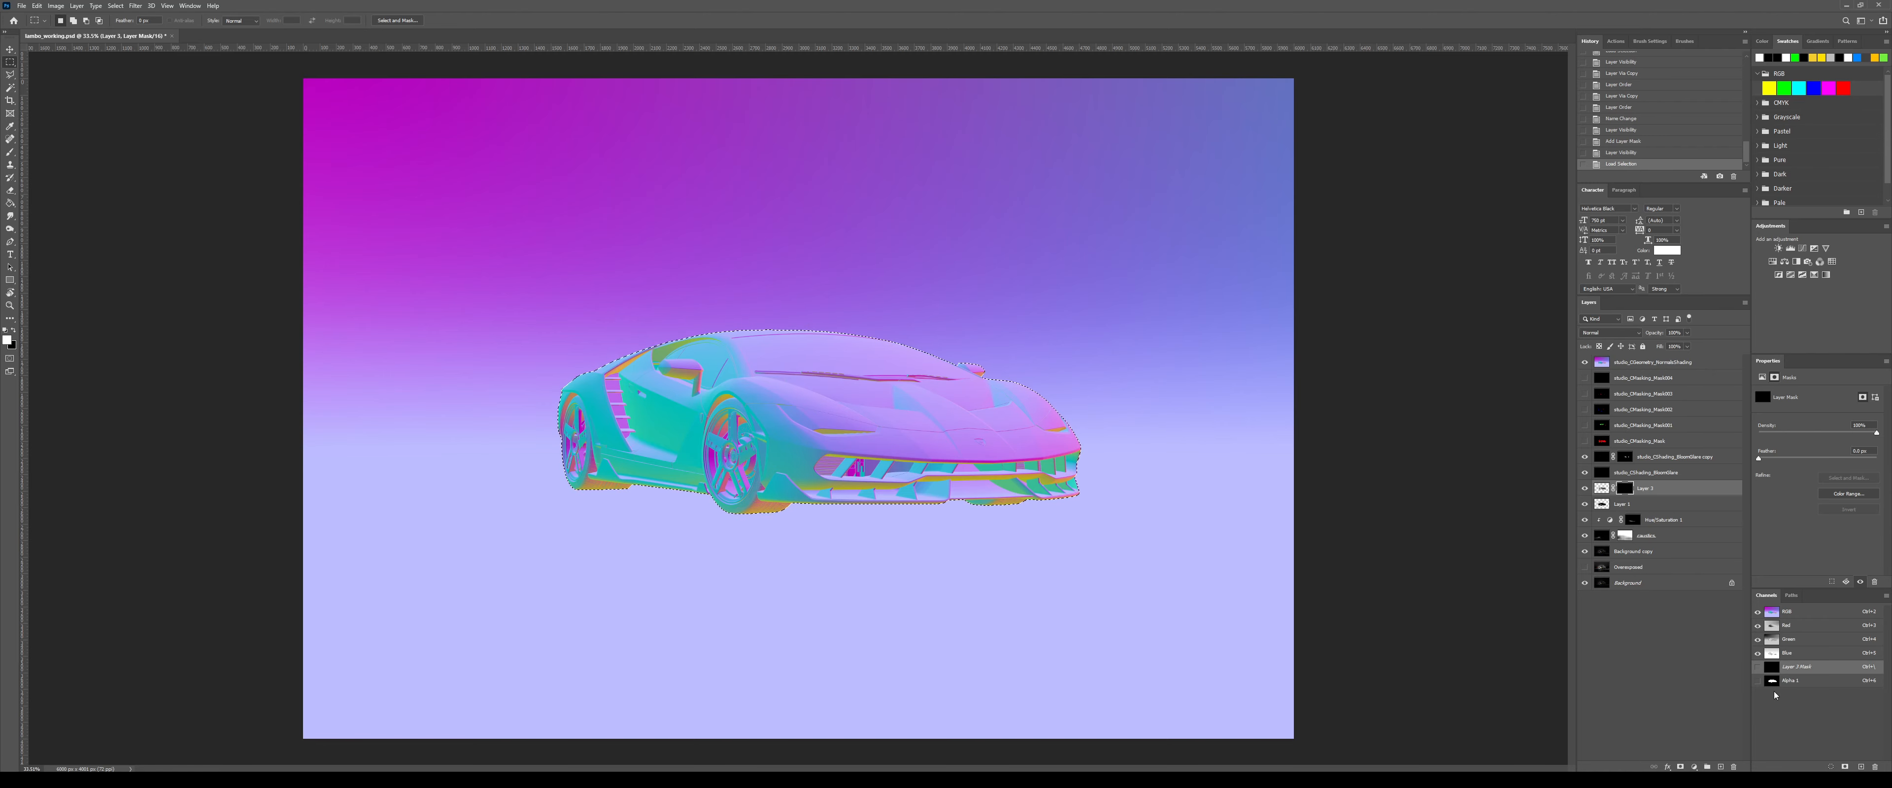
left_click(1790, 680)
scroll(735, 315, "up", 5)
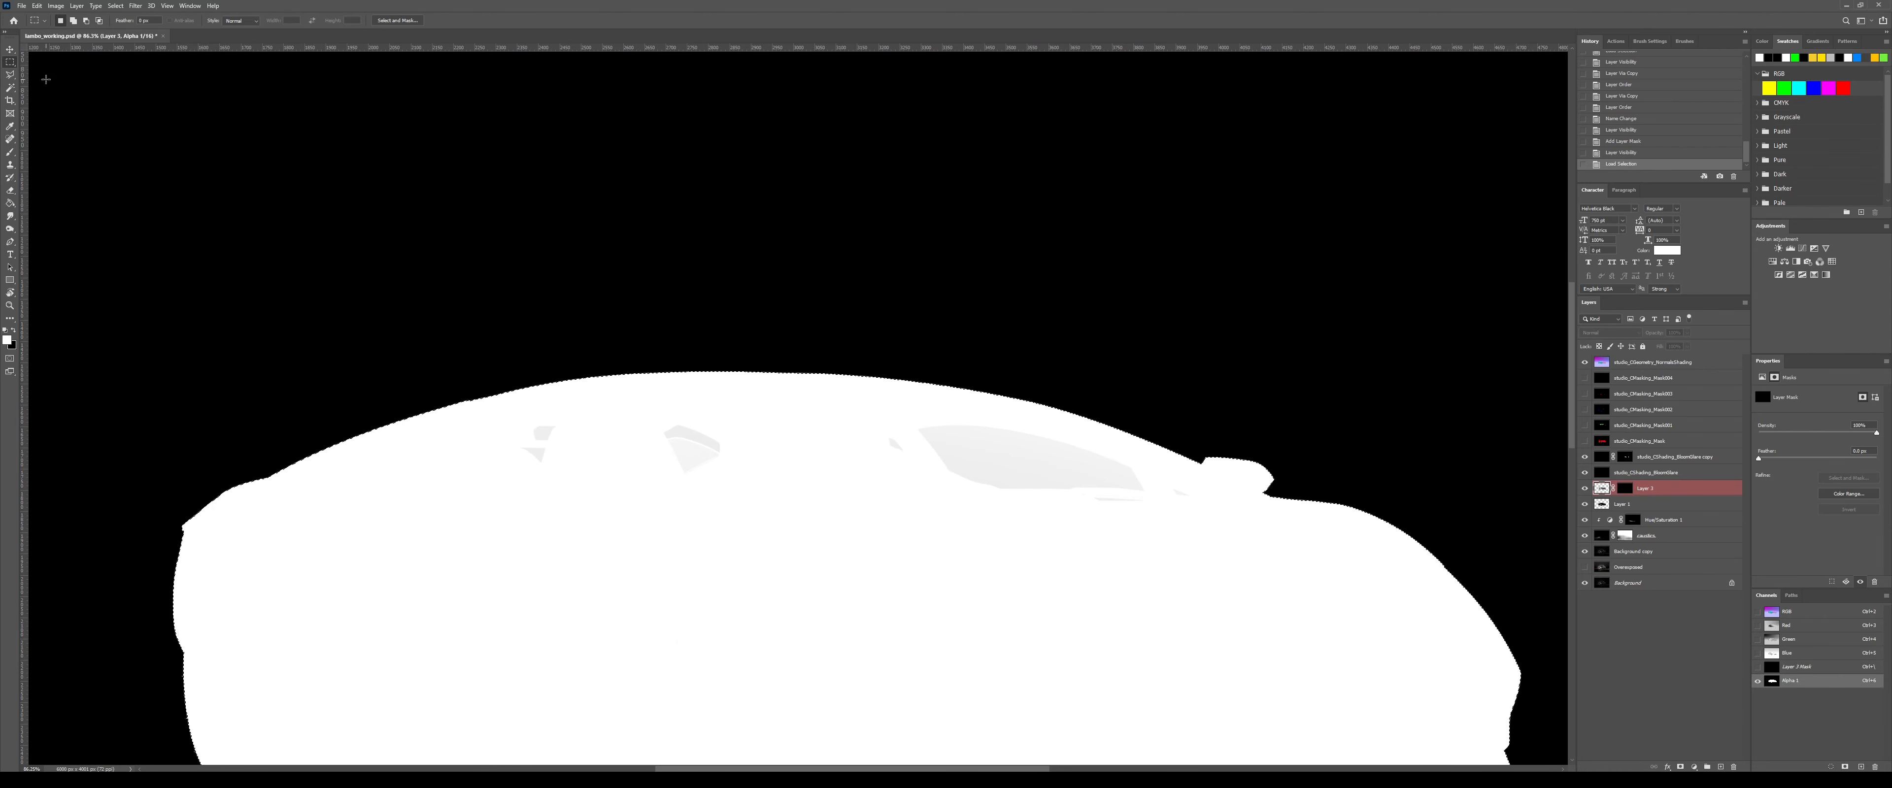
- Add the car's window and windshield area to the selection with a Polygonal Lasso outline around the grey glass patches
left_click(10, 74)
left_click(562, 400)
left_click(499, 428)
left_click(409, 556)
left_click(1154, 579)
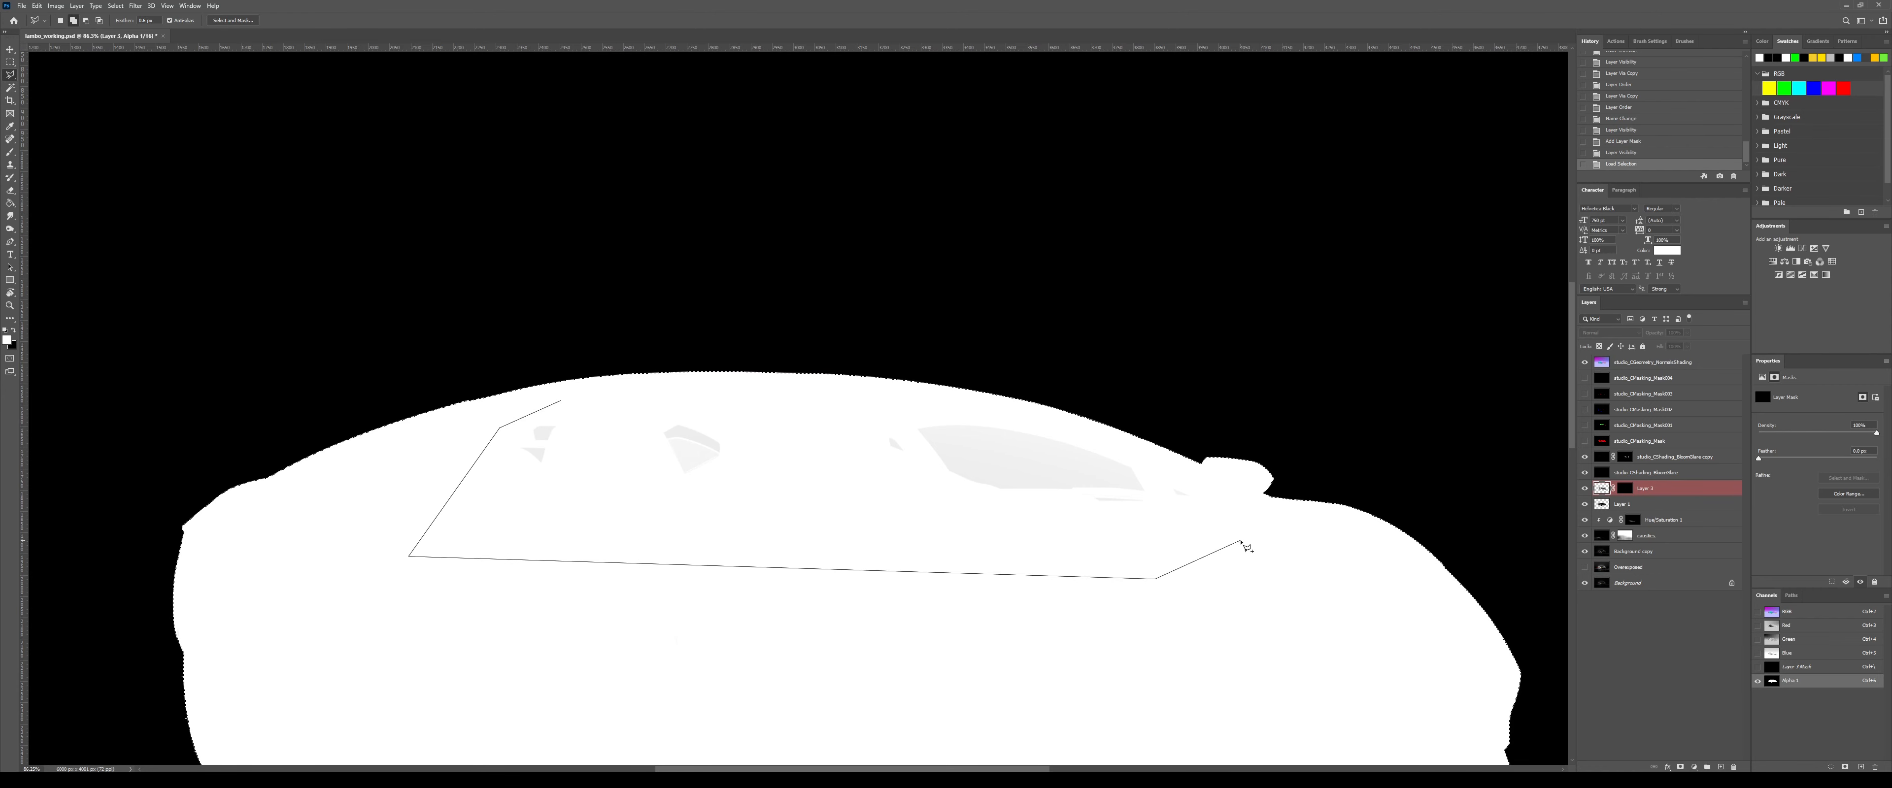
left_click(1240, 541)
left_click(1210, 479)
left_click(1036, 417)
double_click(871, 389)
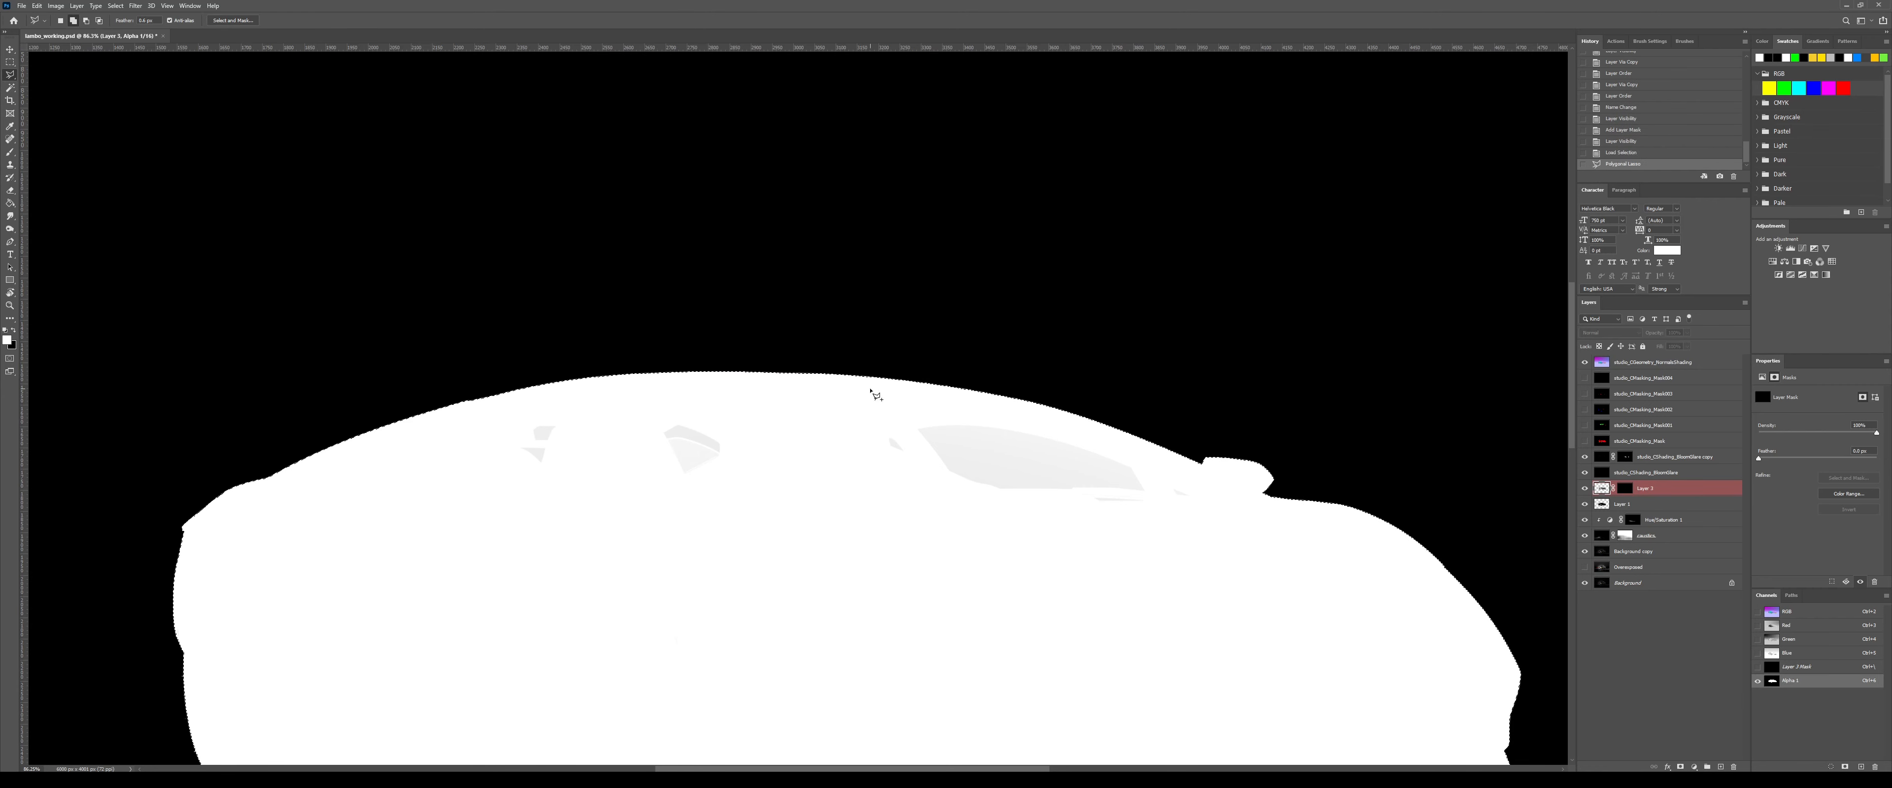
key("m")
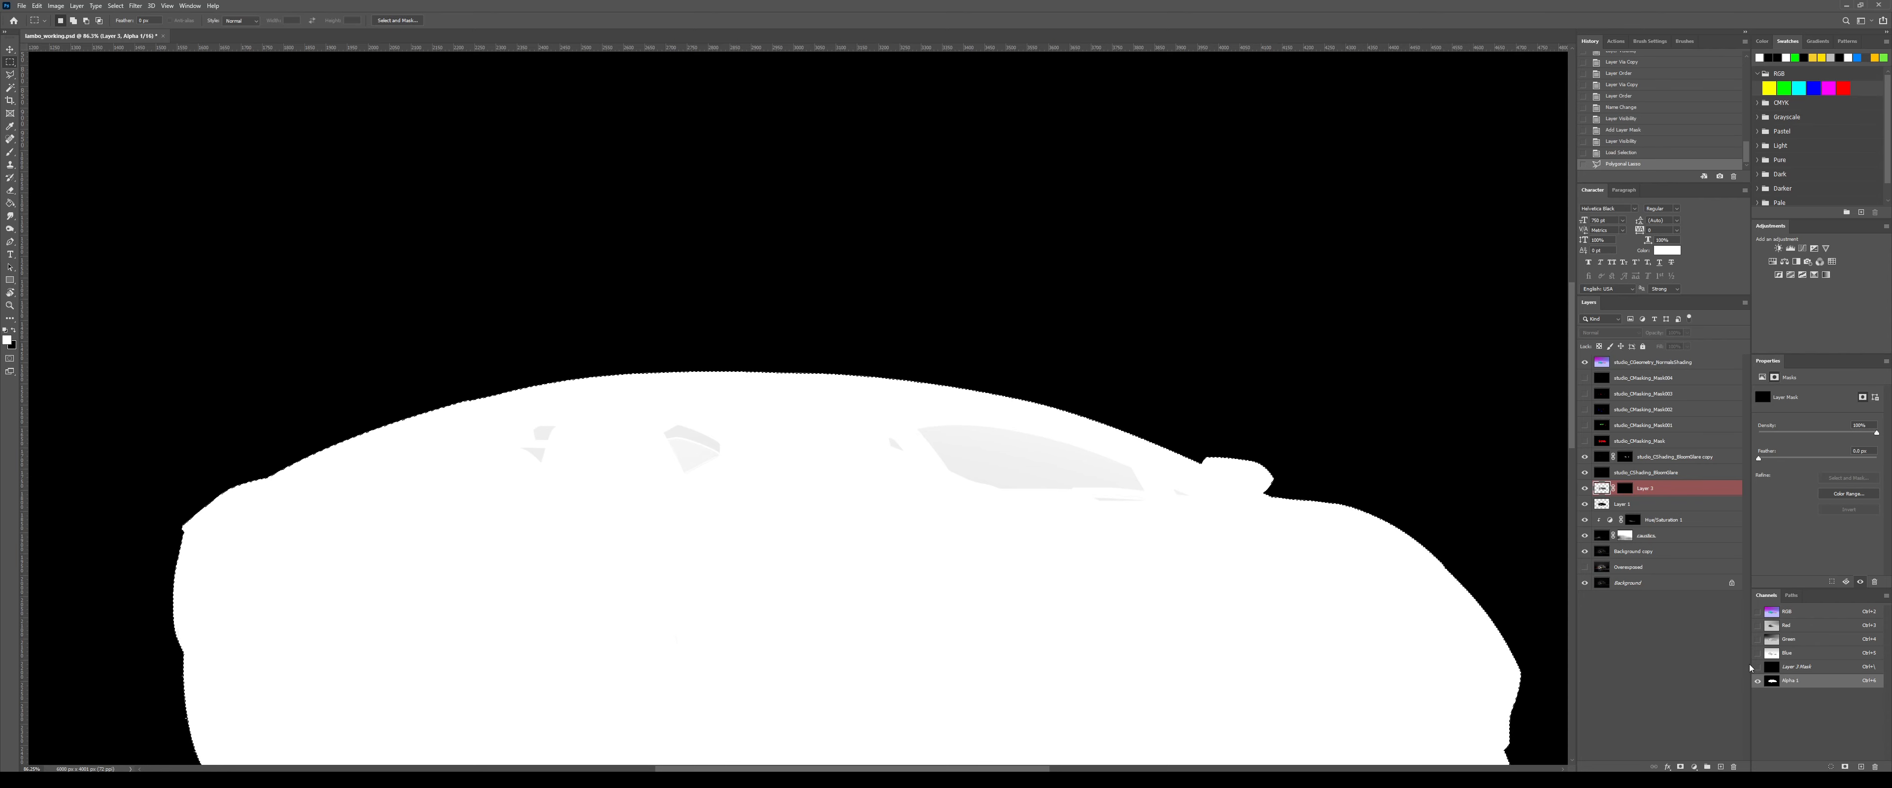
- Restore the RGB view of the normals pass and copy the selected car onto a new layer
left_click(1757, 681)
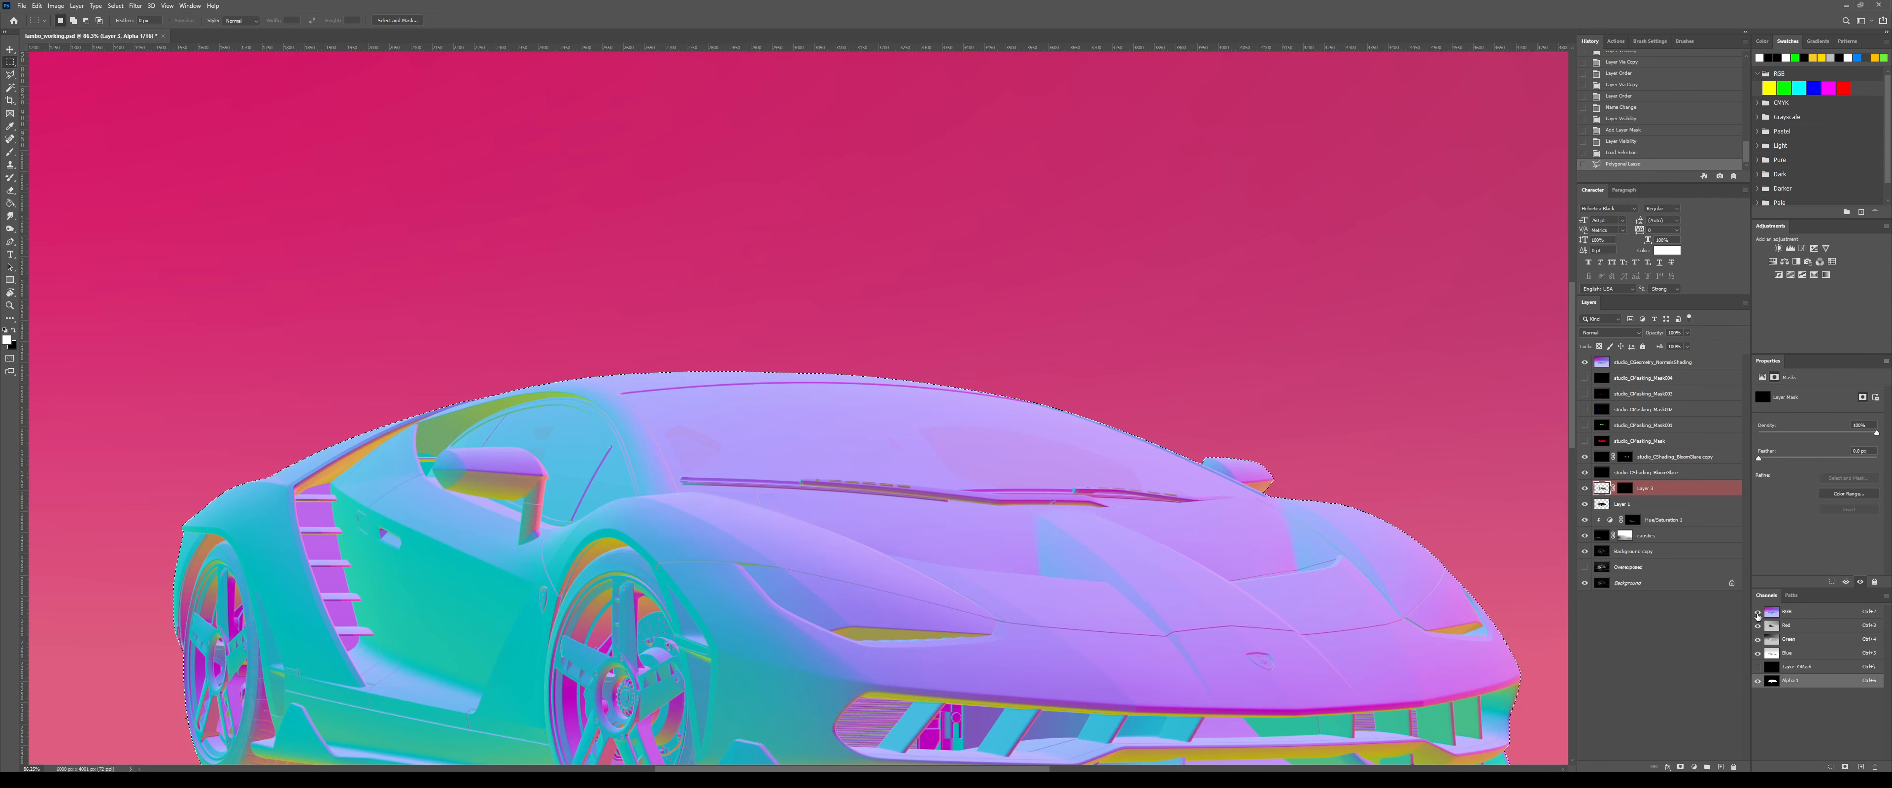
left_click(1757, 681)
key("ctrl+j")
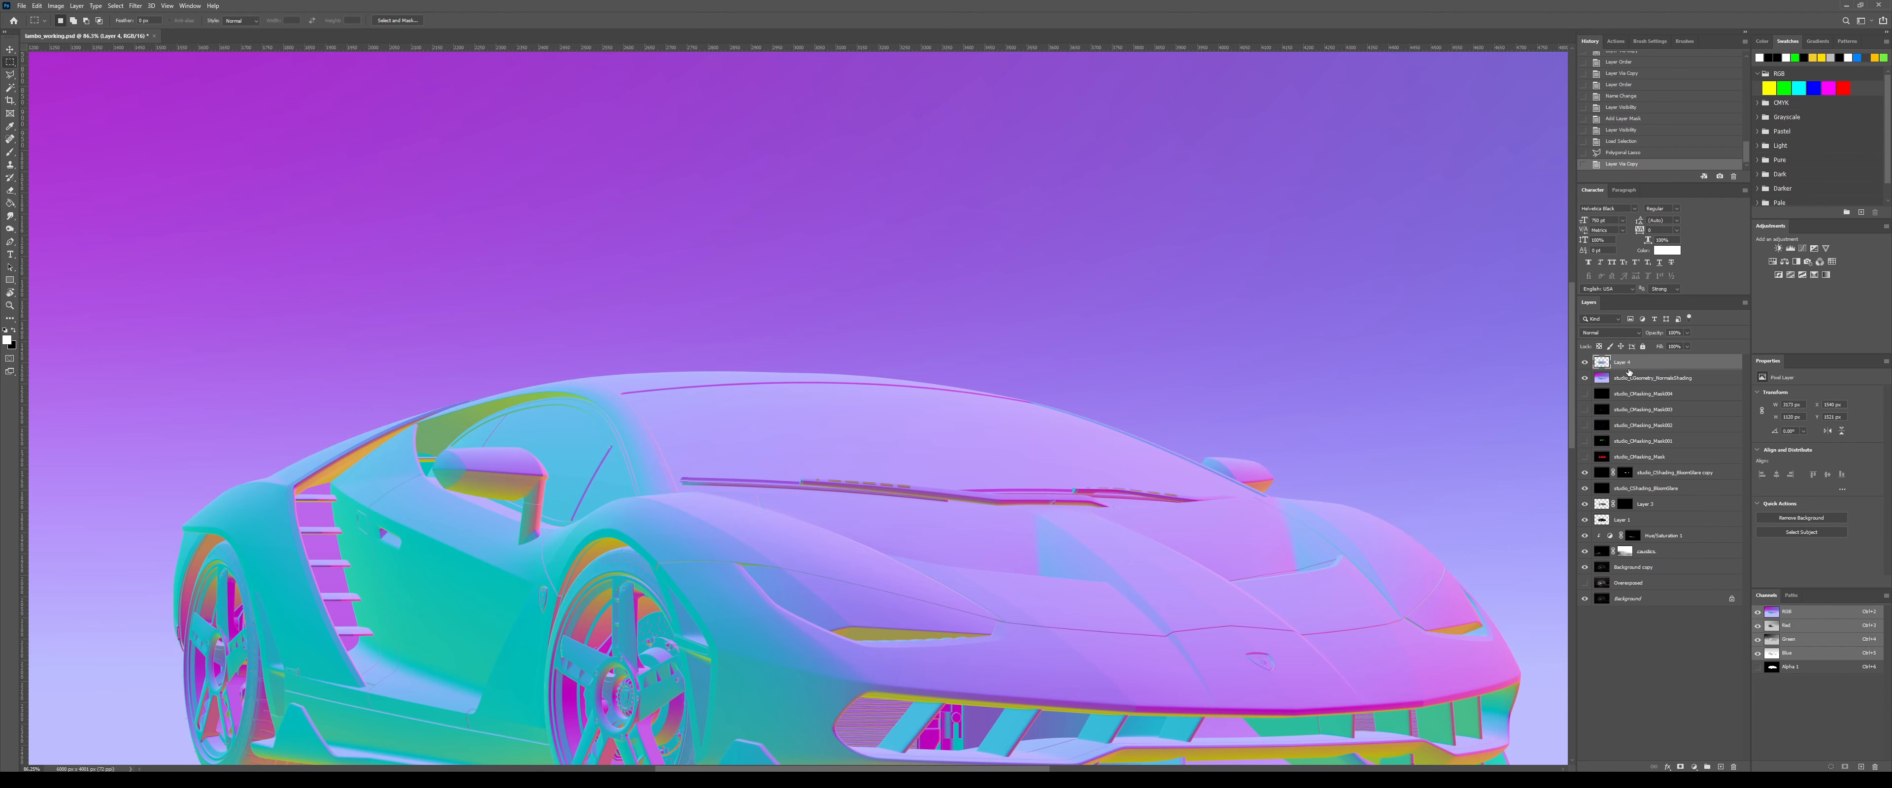
- Insert a black-filled layer beneath the isolated car normals and merge the car copy down into it
left_click(1623, 376)
key("ctrl+shift+alt+n")
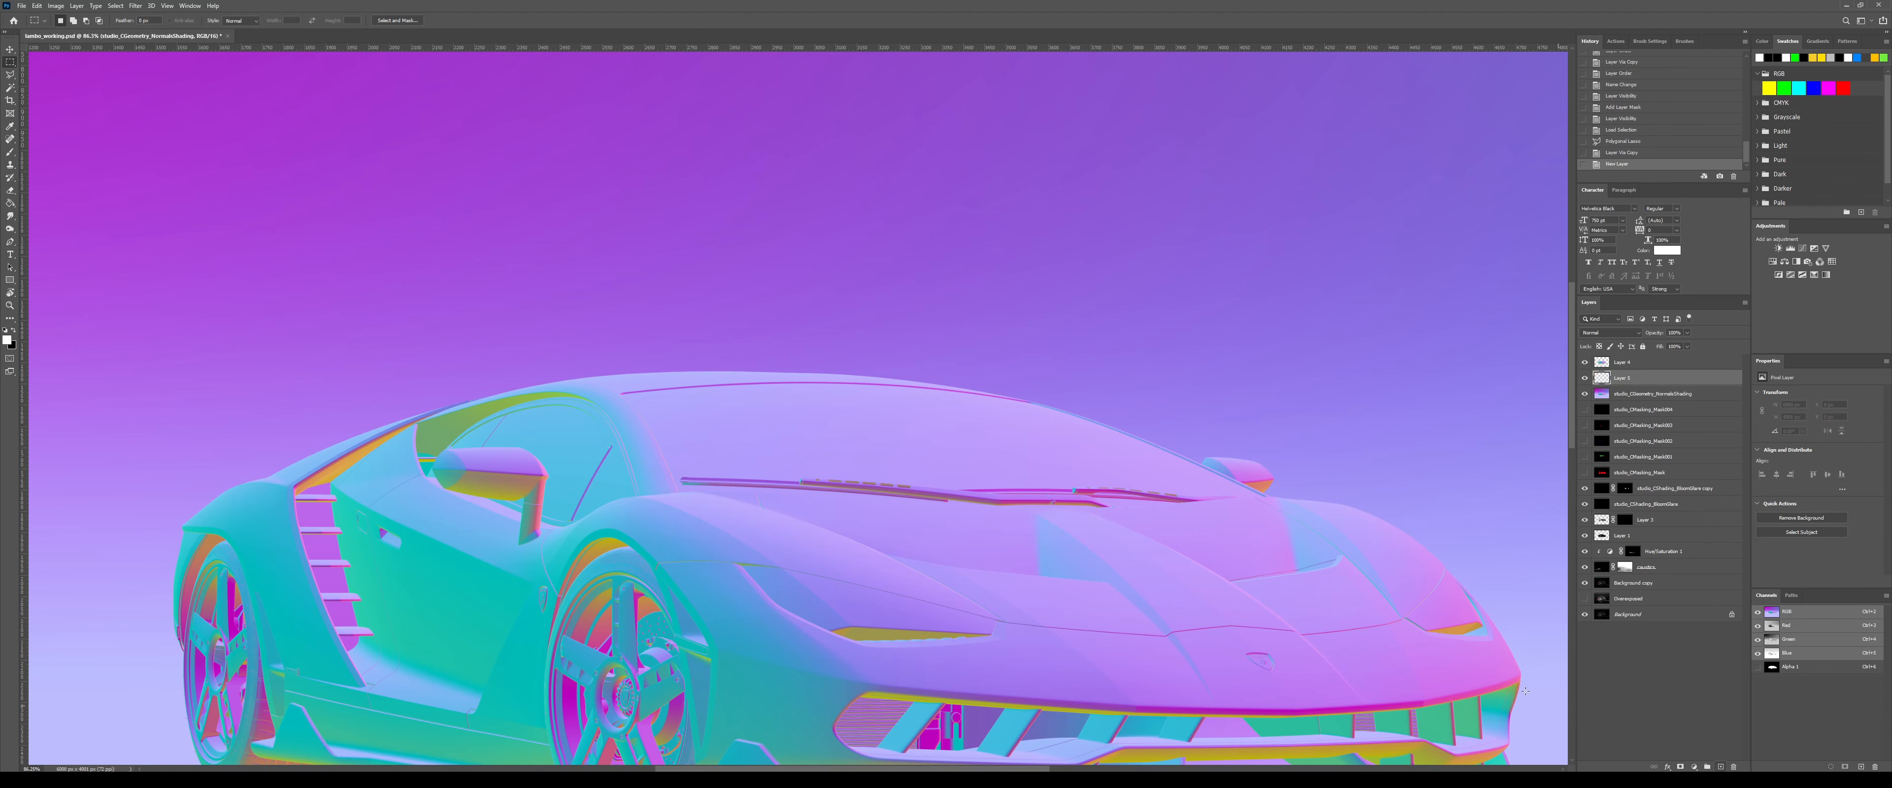
key("d")
key("alt+BackSpace")
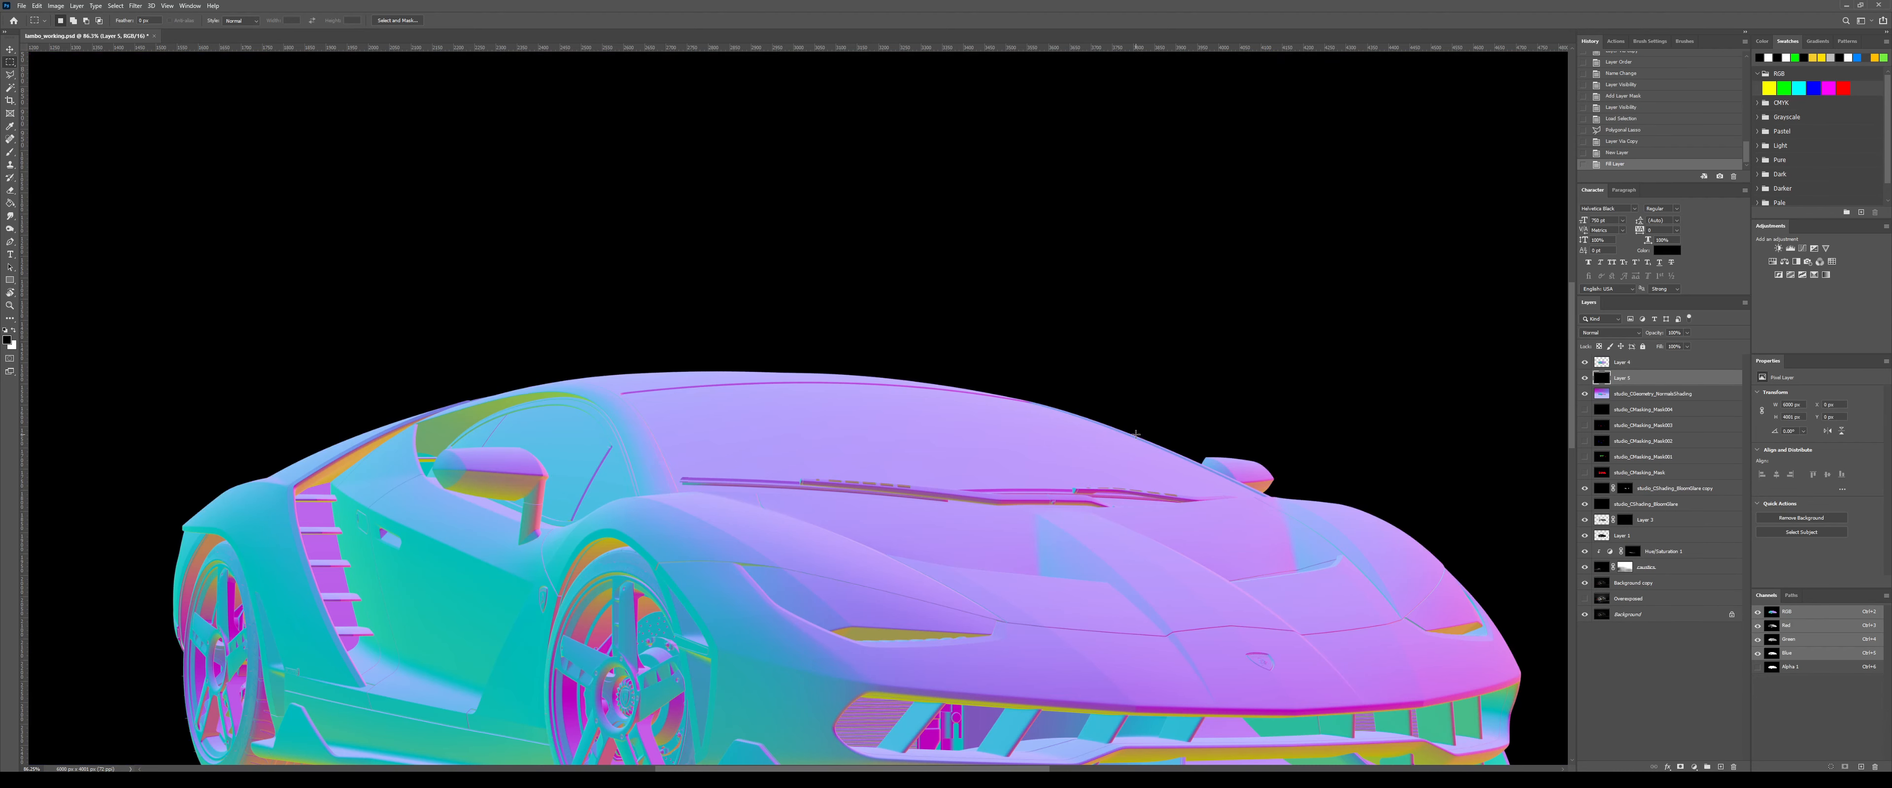
left_click(1618, 369)
key("ctrl+e")
key("ctrl+0")
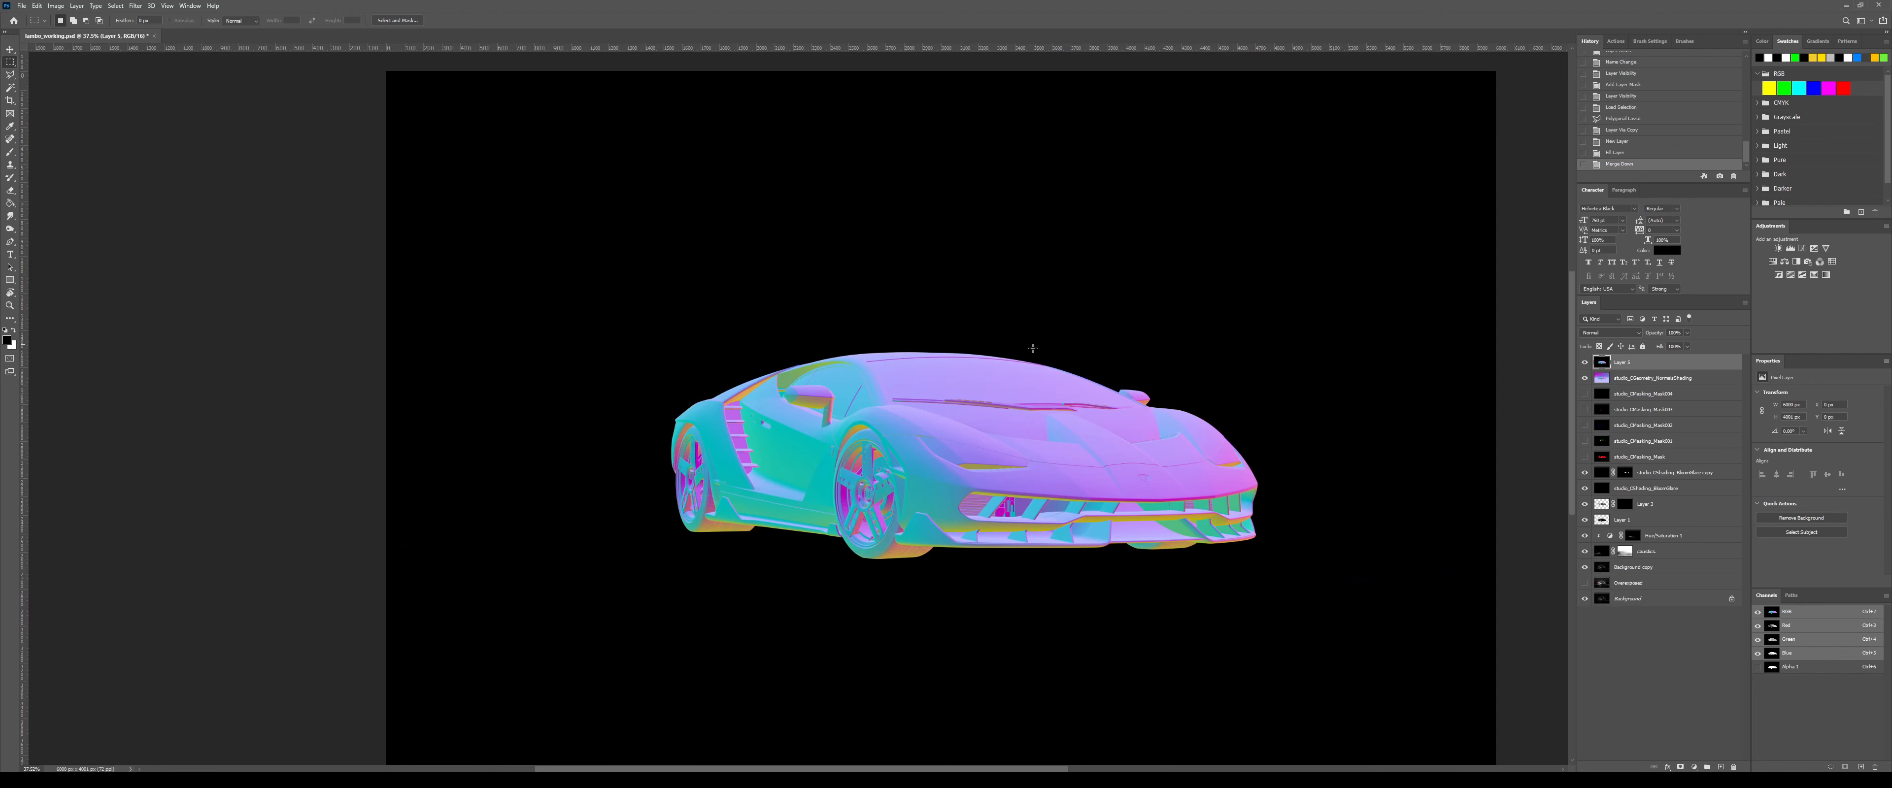
- Hide the original normals pass and select the hood-facing surfaces from the isolated normals using Color Range with reduced fuzziness
left_click(1584, 376)
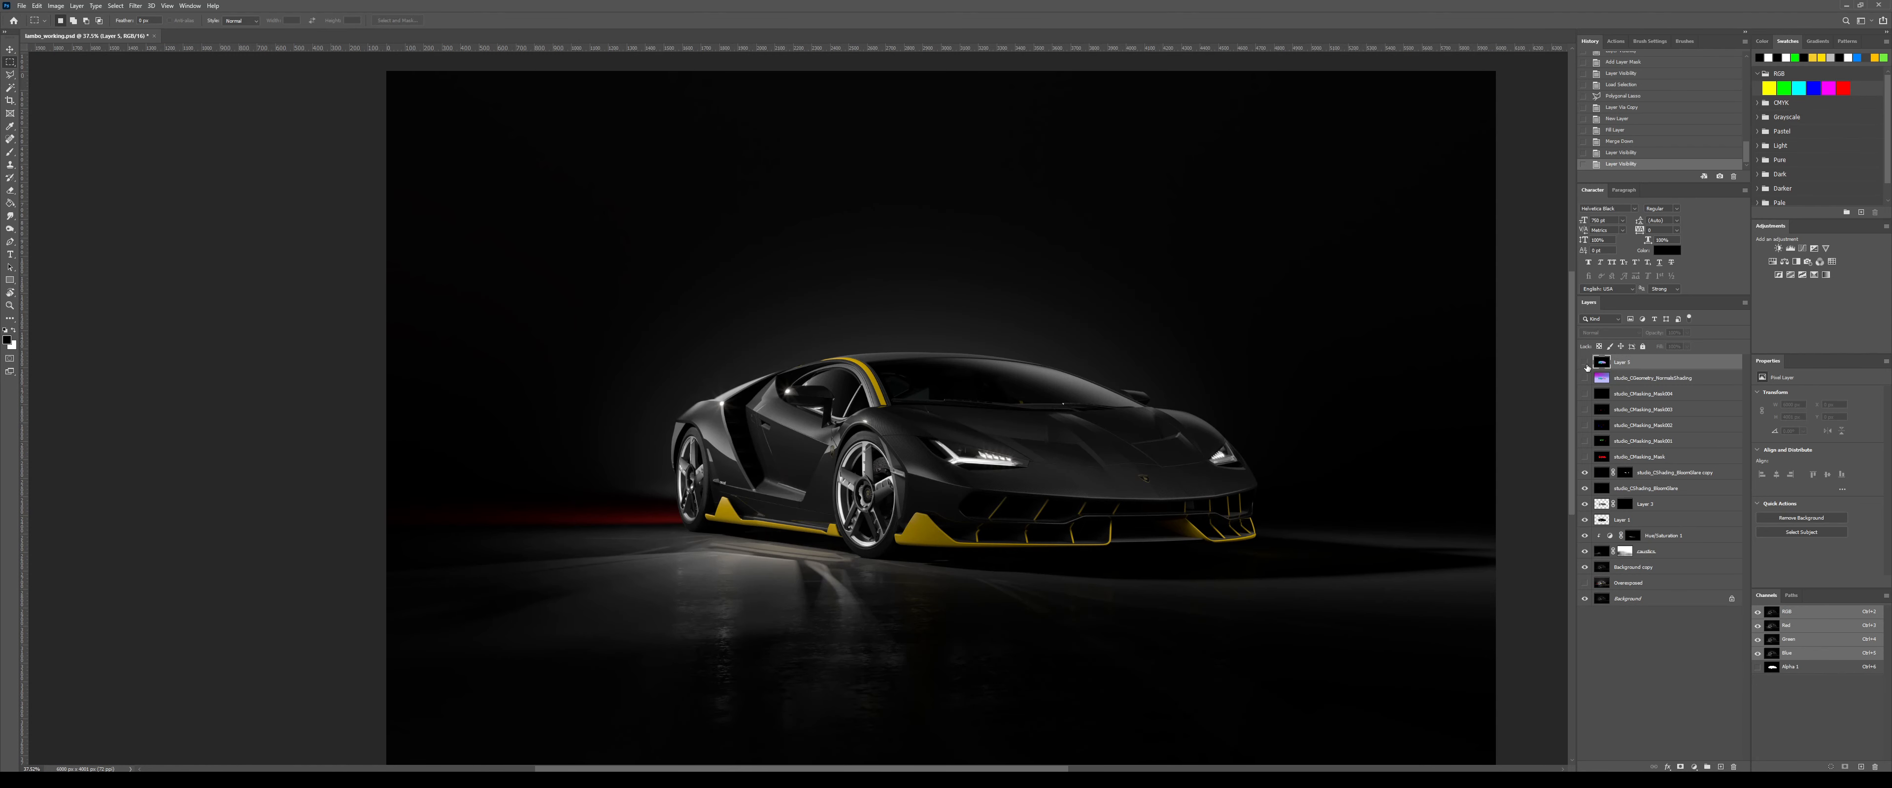
left_click(1584, 362)
scroll(1072, 464, "up", 5)
right_click(1120, 413)
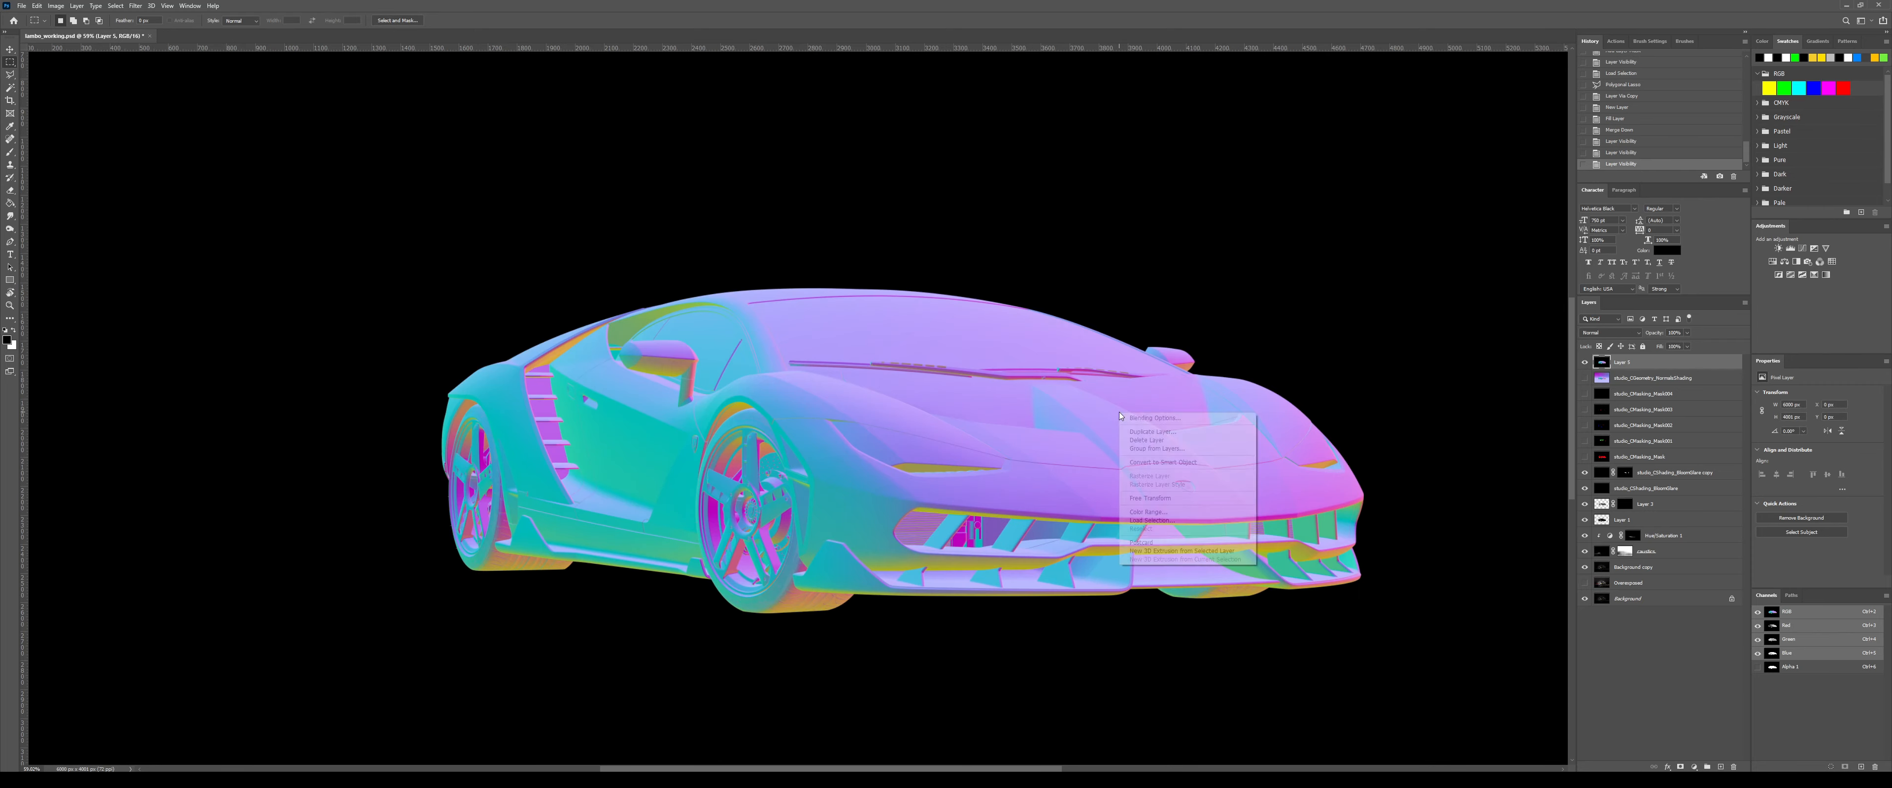
left_click(1184, 513)
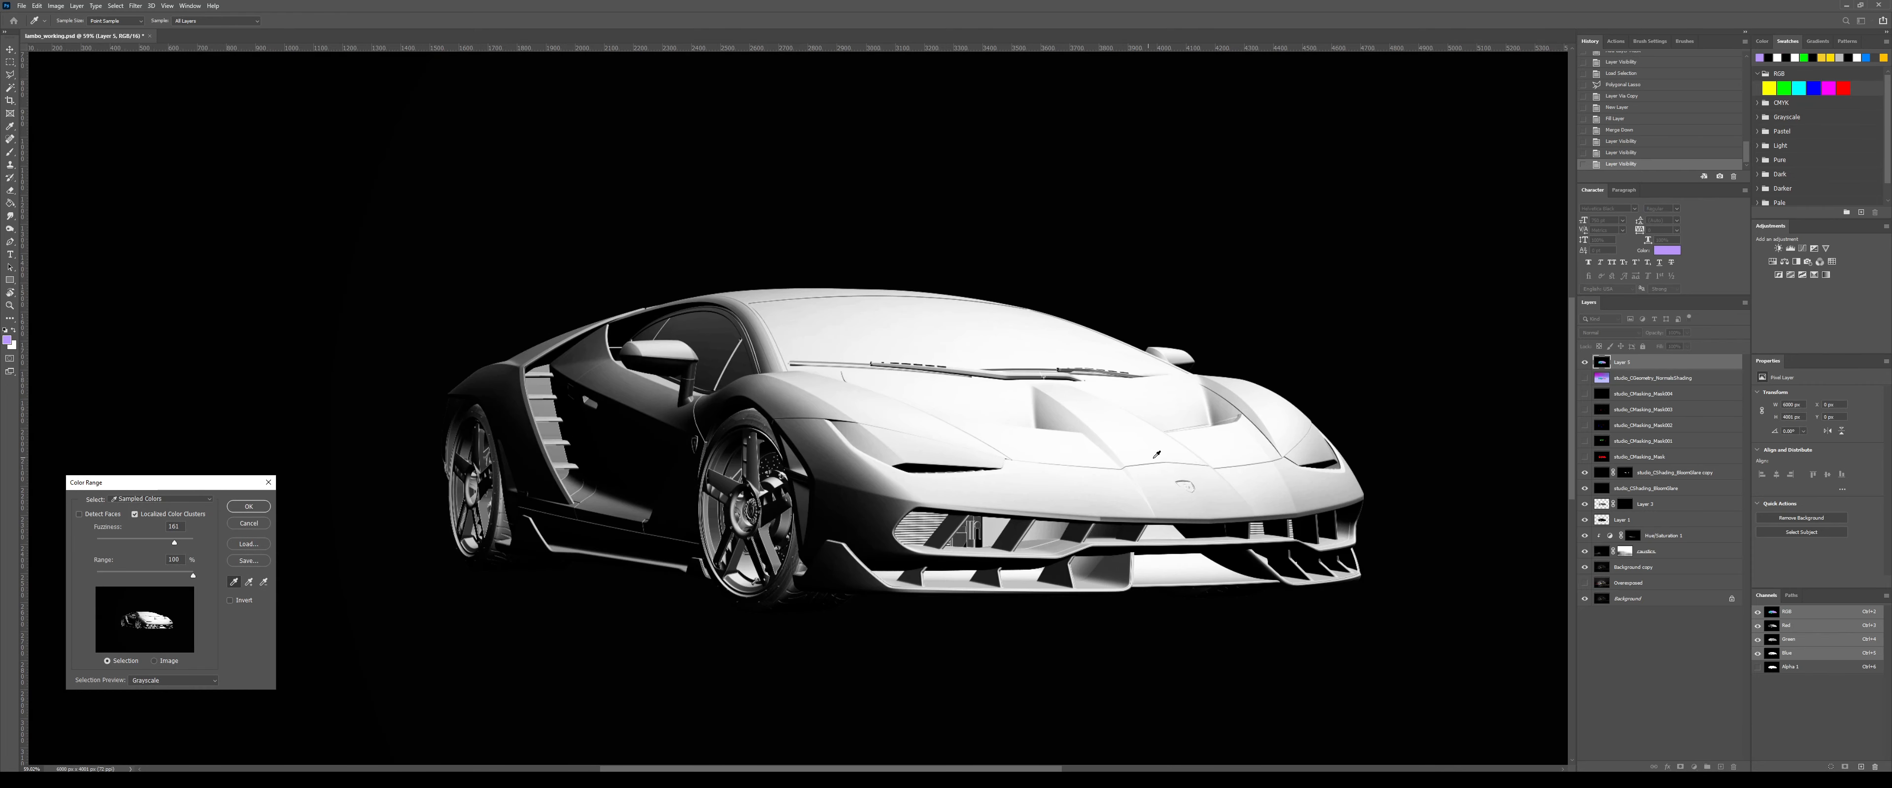
left_click(1232, 489)
left_click(1227, 492)
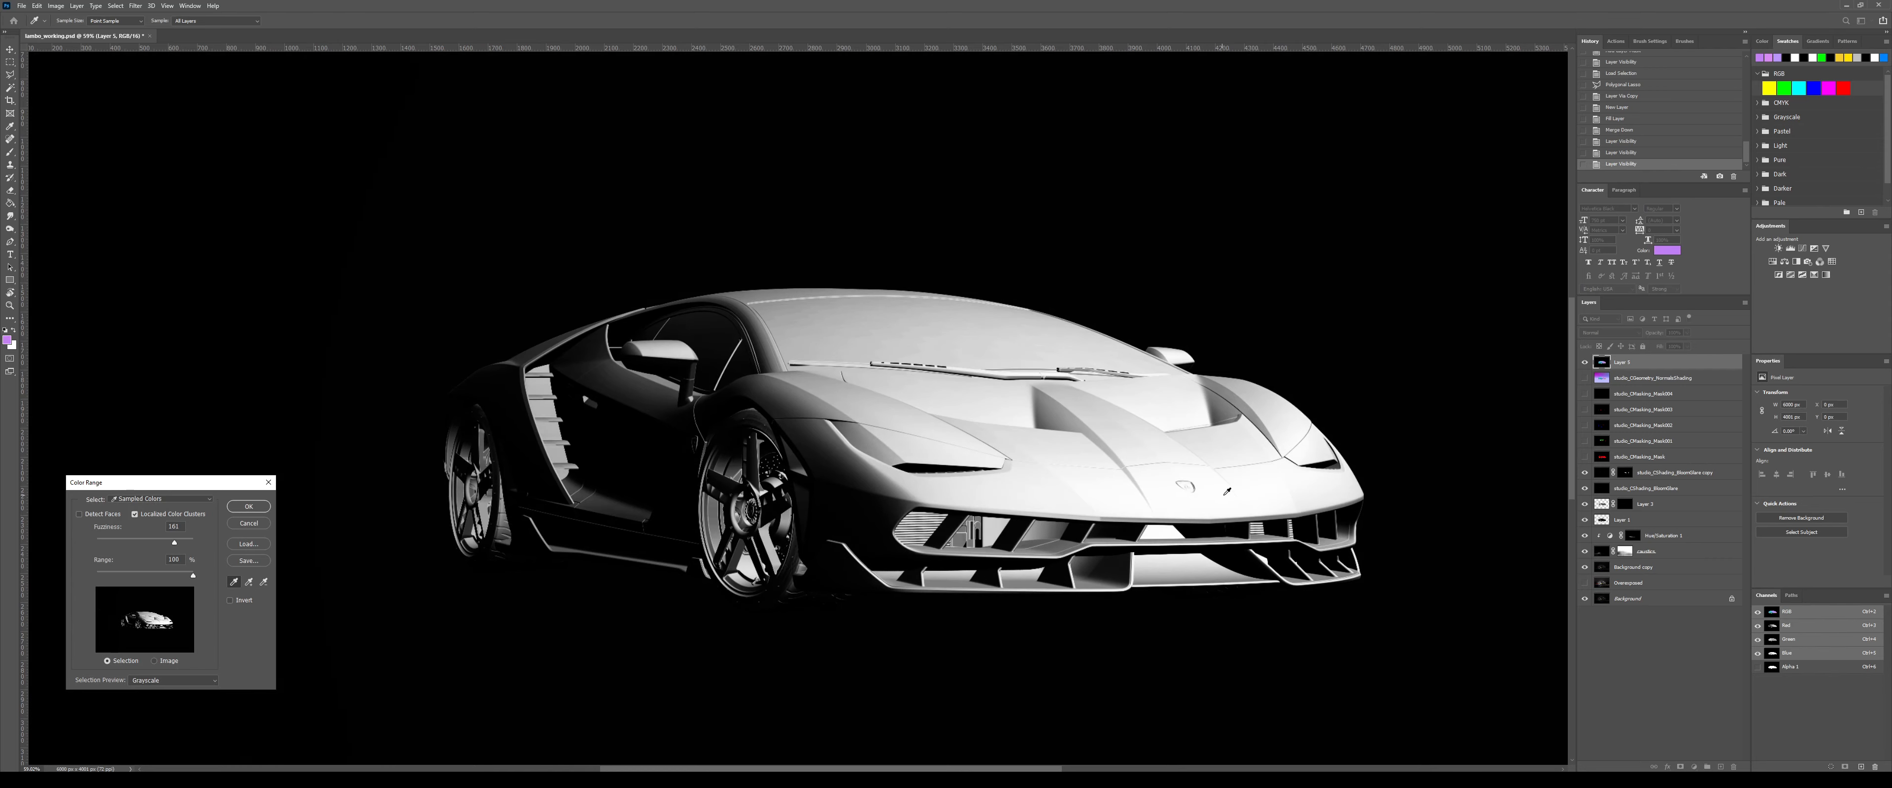
left_click_drag(149, 542, 125, 543)
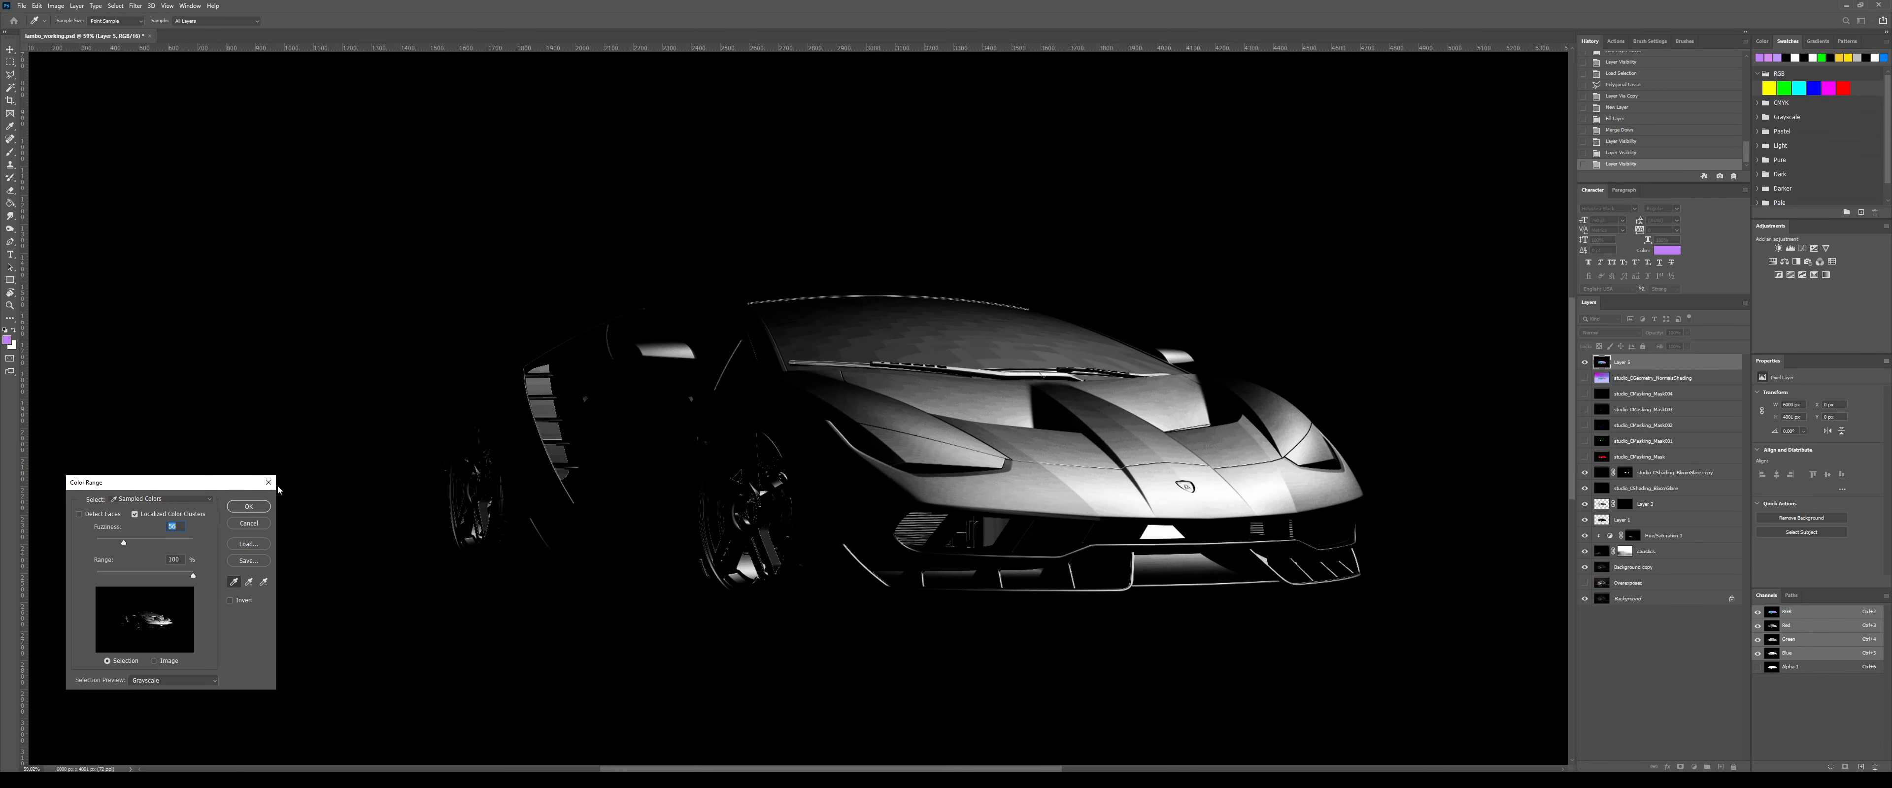
left_click(249, 507)
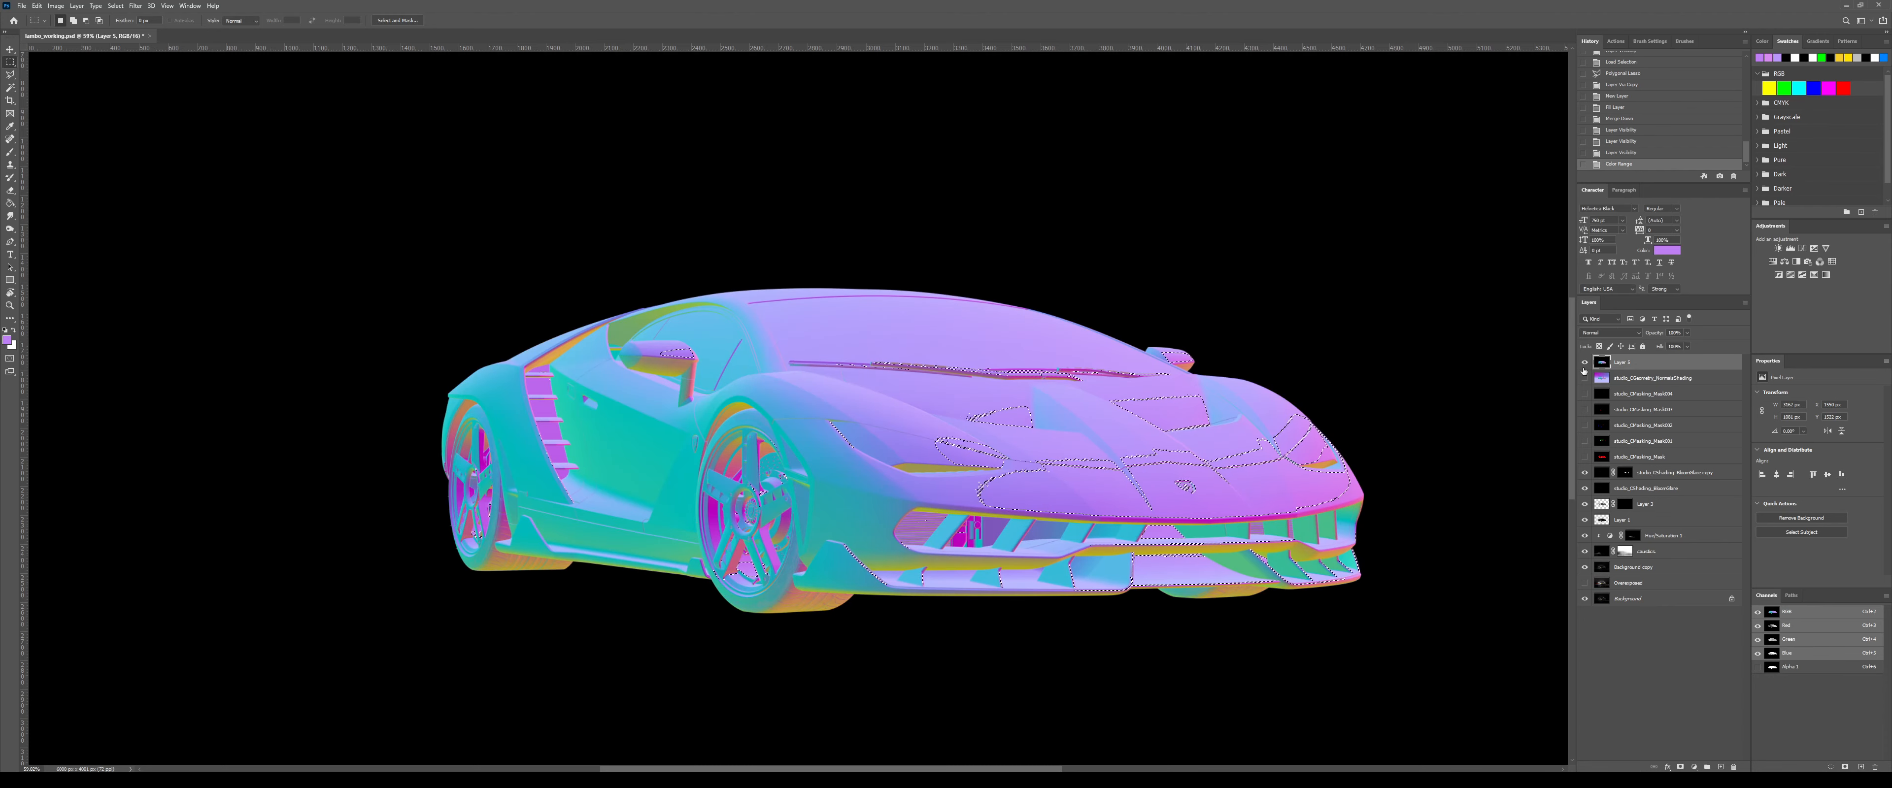
- Hide the isolated normals and invert Layer 3's mask inside the selection to reveal the brightened hood surfaces, clearing the selection
left_click(1584, 362)
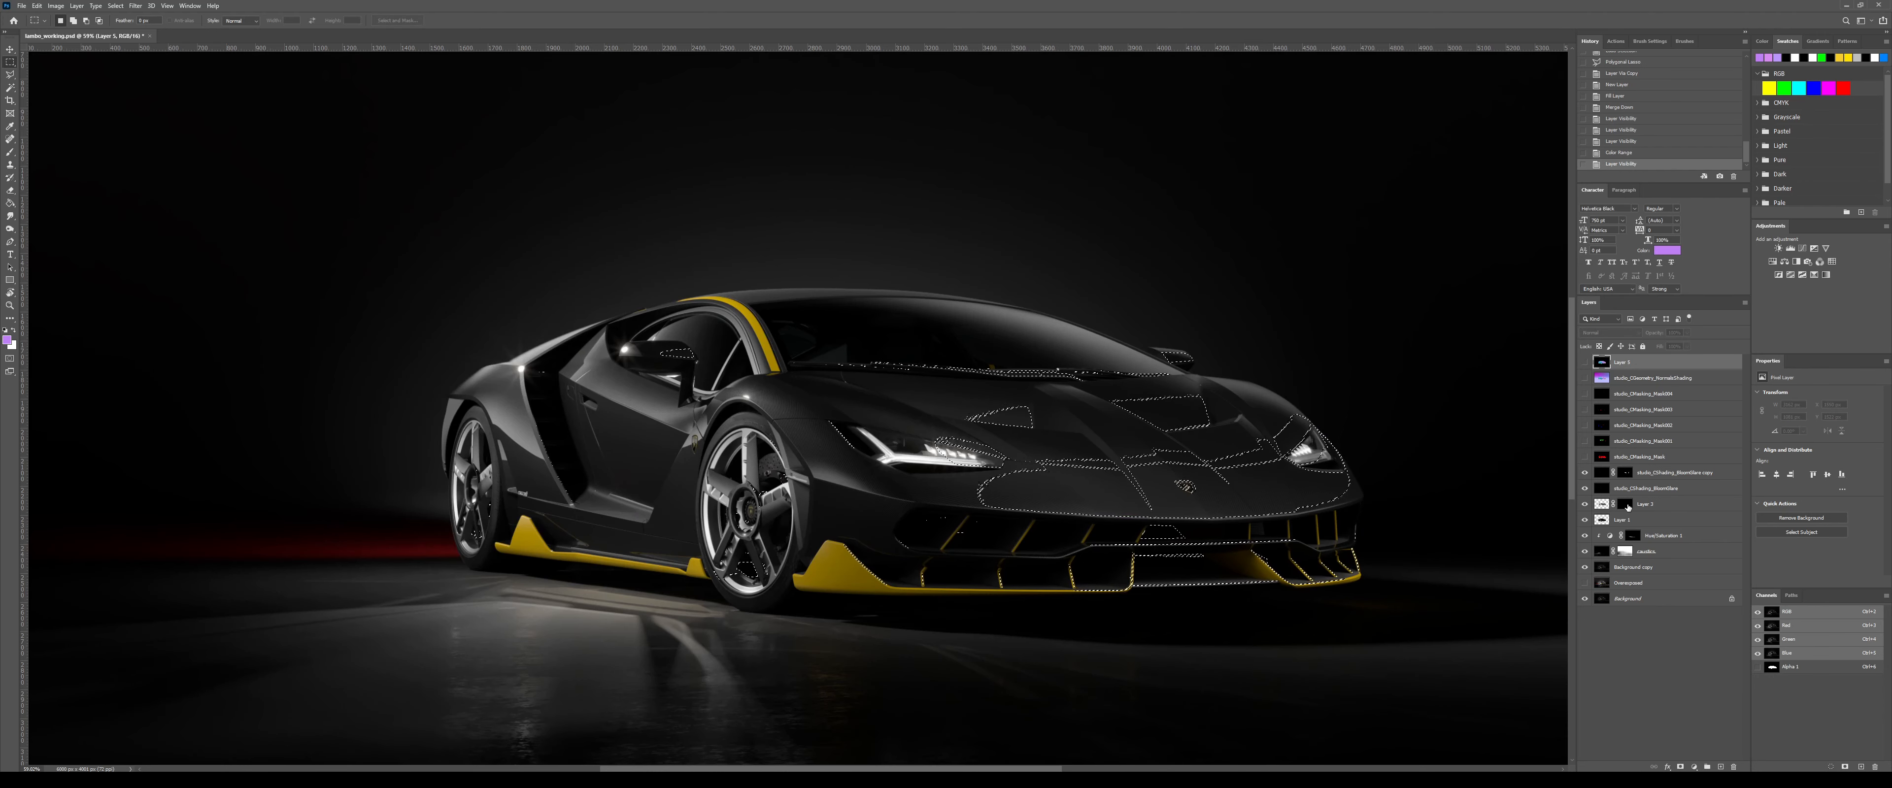
left_click(1626, 505)
key("ctrl+i")
key("ctrl+d")
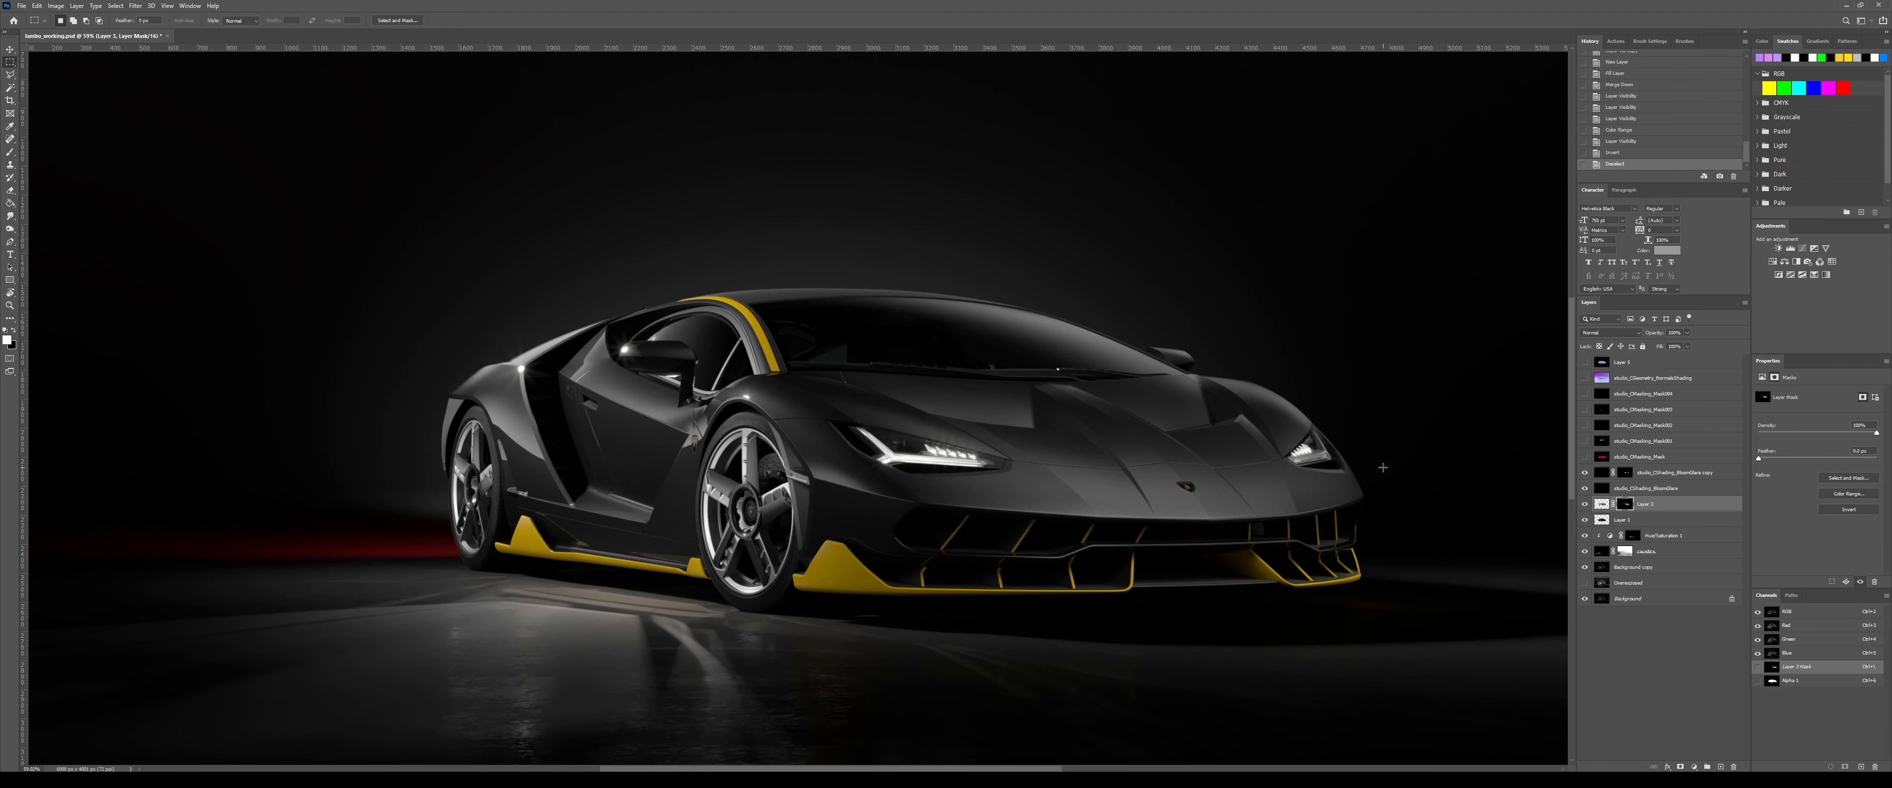
- Compare the car repeatedly with and without the masked brightened Layer 3
left_click(1584, 505)
left_click(1584, 505)
left_click(1584, 505)
left_click(1584, 505)
left_click(1584, 505)
left_click(1584, 505)
left_click(1584, 505)
left_click(1584, 505)
- Show the isolated car normals and select the bluish hood crease surfaces using Color Range with adjusted fuzziness
left_click(1585, 363)
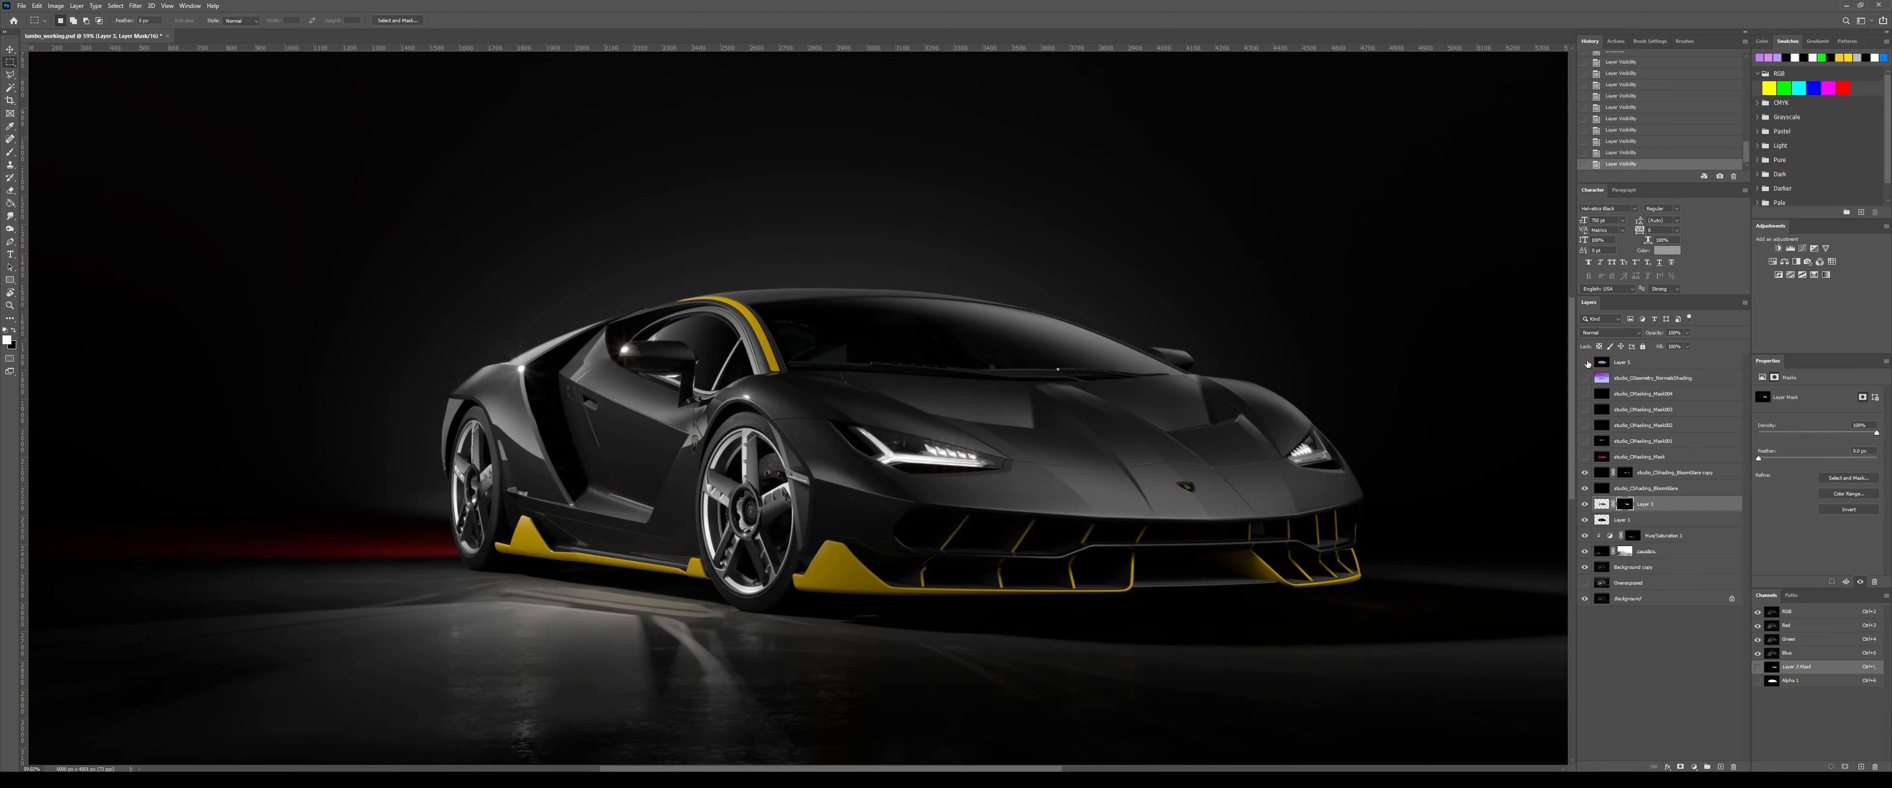
left_click(1585, 363)
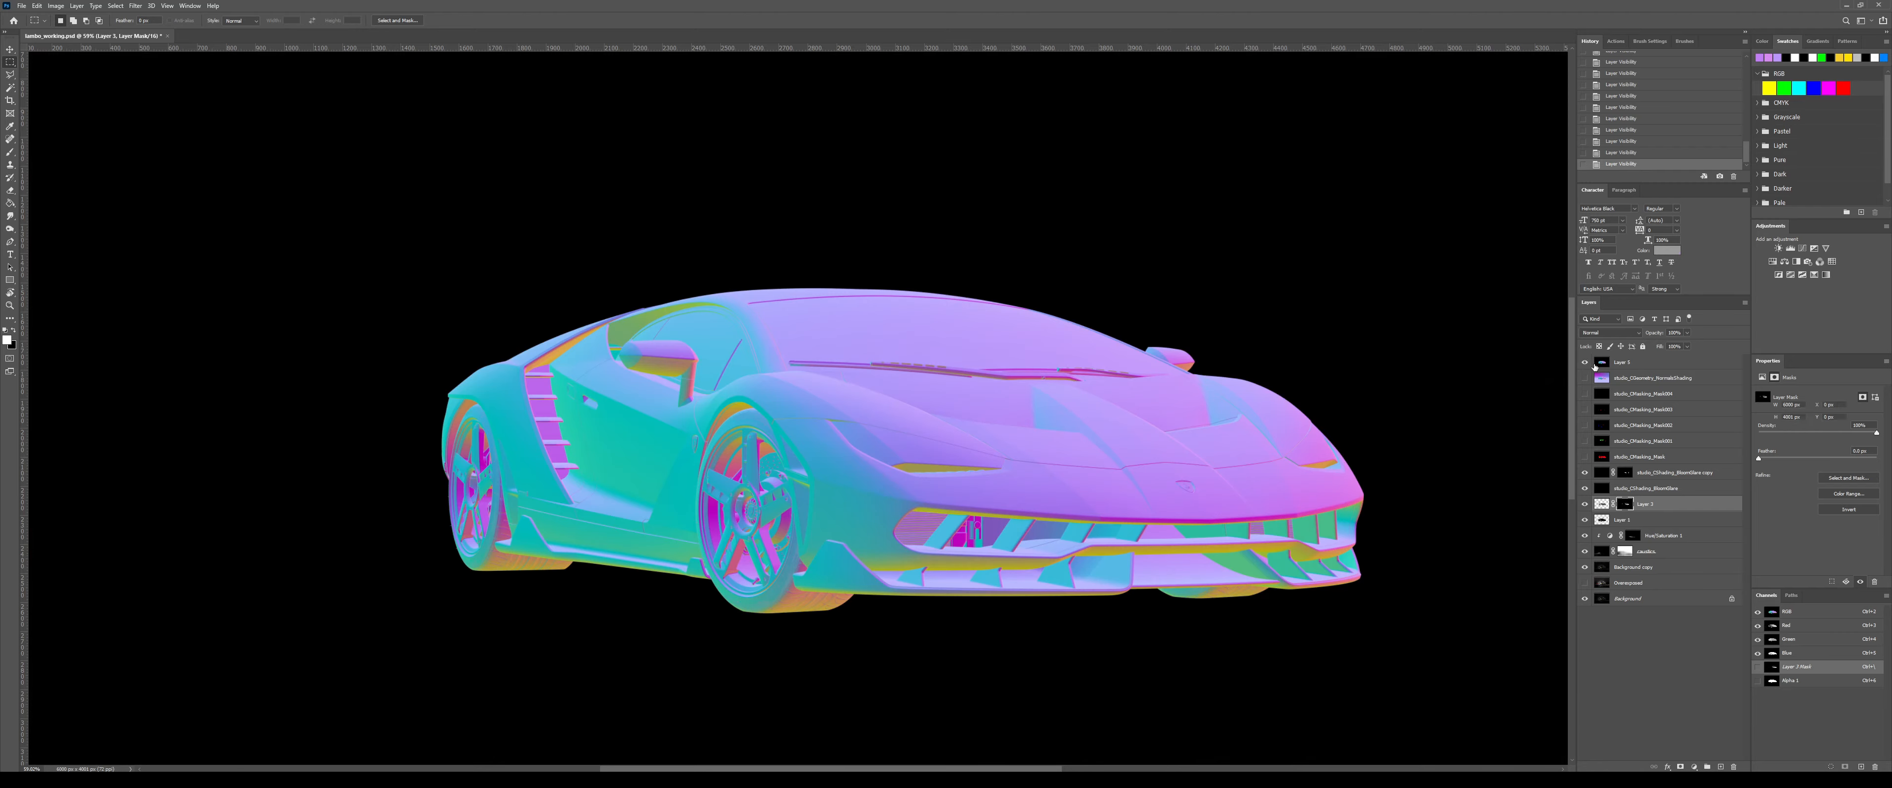
left_click(1622, 363)
right_click(1109, 420)
left_click(1174, 518)
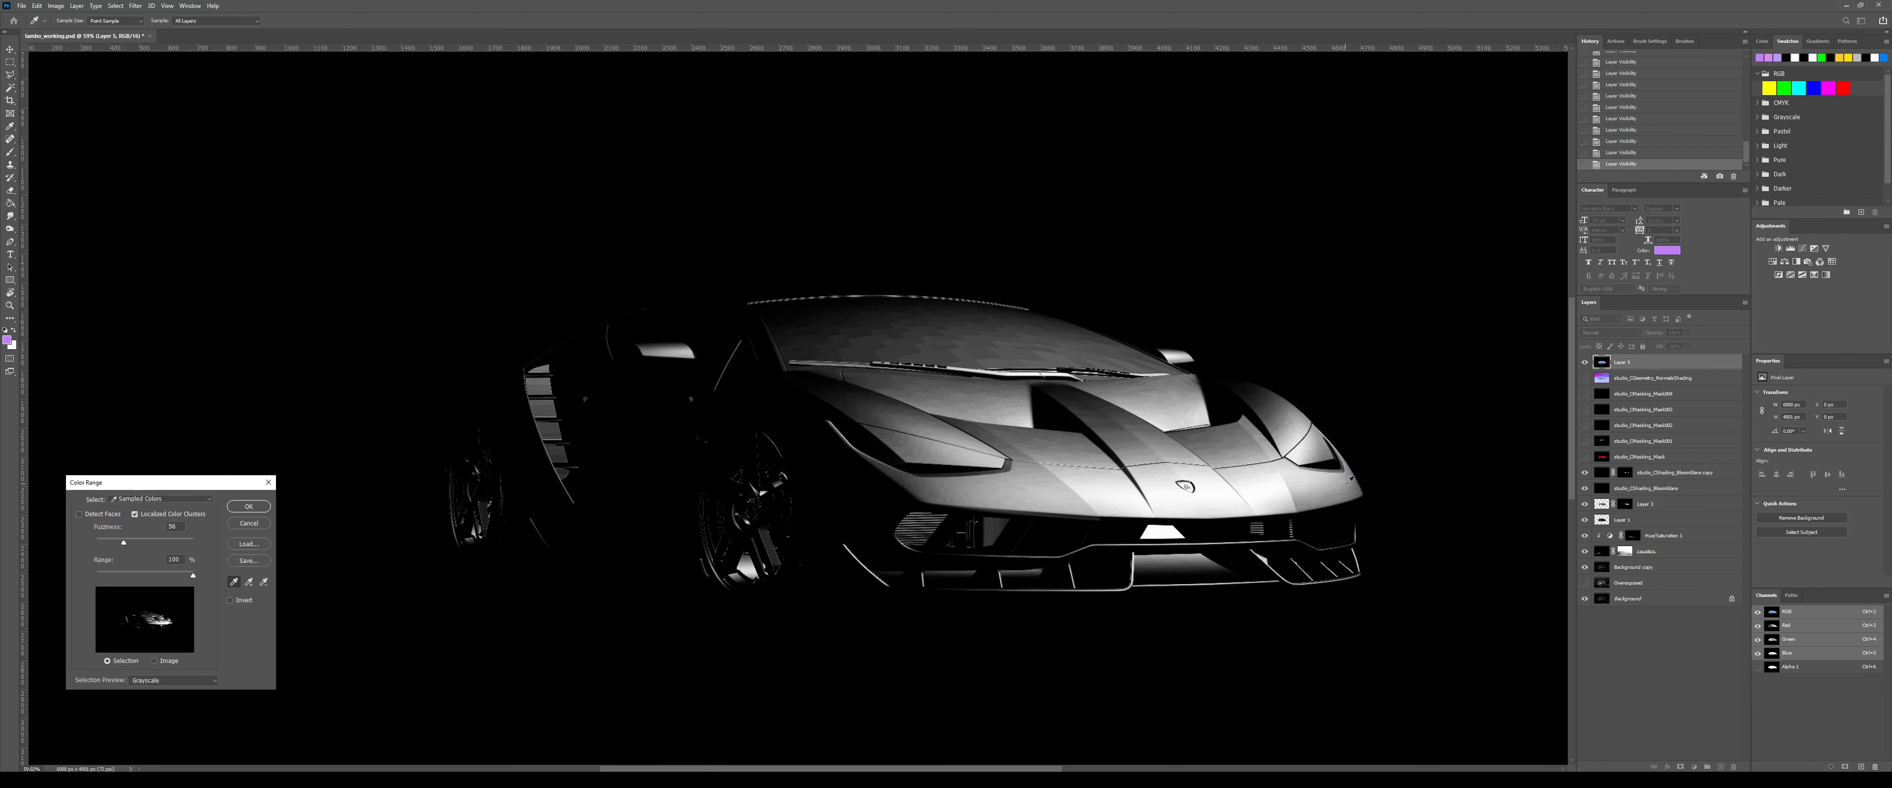
left_click(112, 542)
left_click(1187, 358)
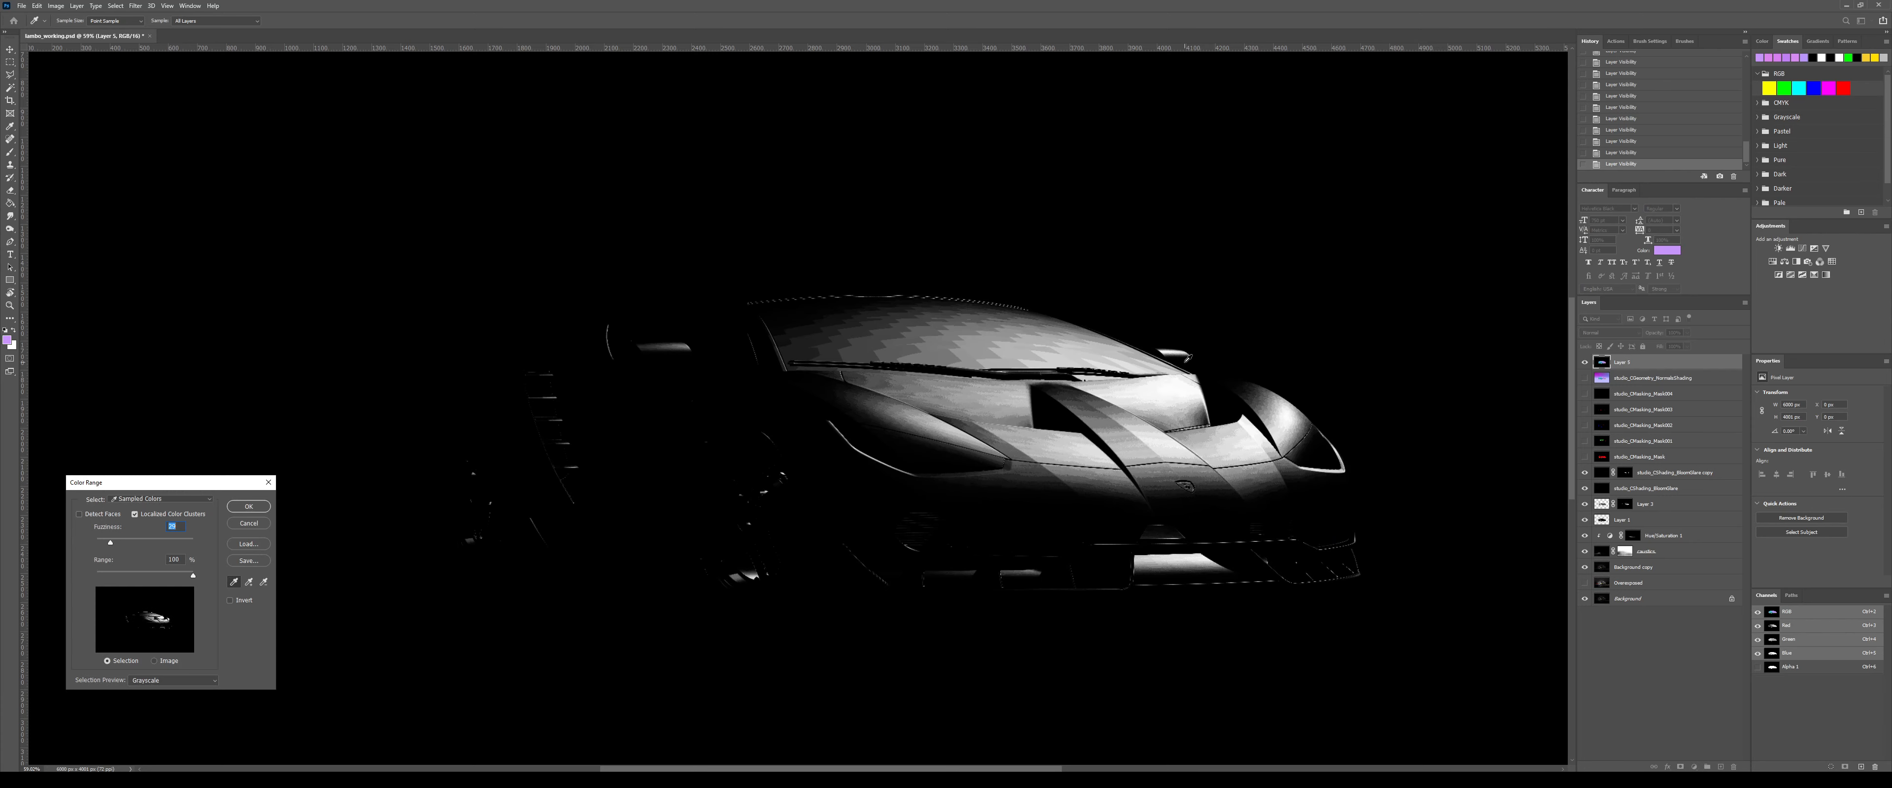
left_click(1067, 417)
left_click(1092, 432)
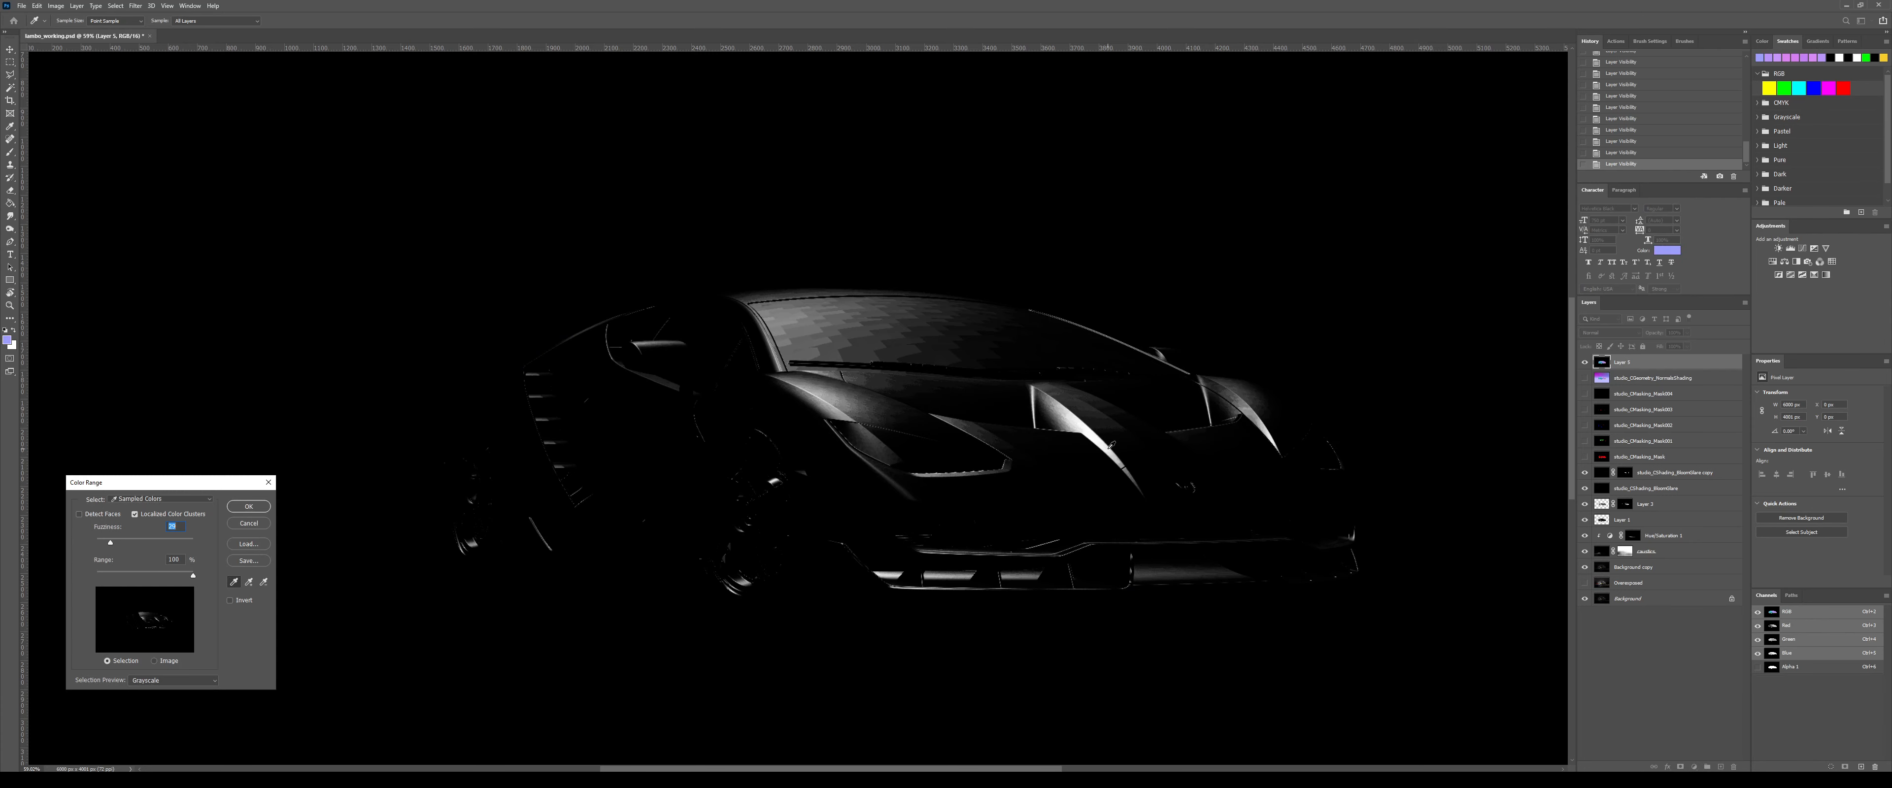
left_click(1107, 451)
left_click_drag(111, 541, 121, 544)
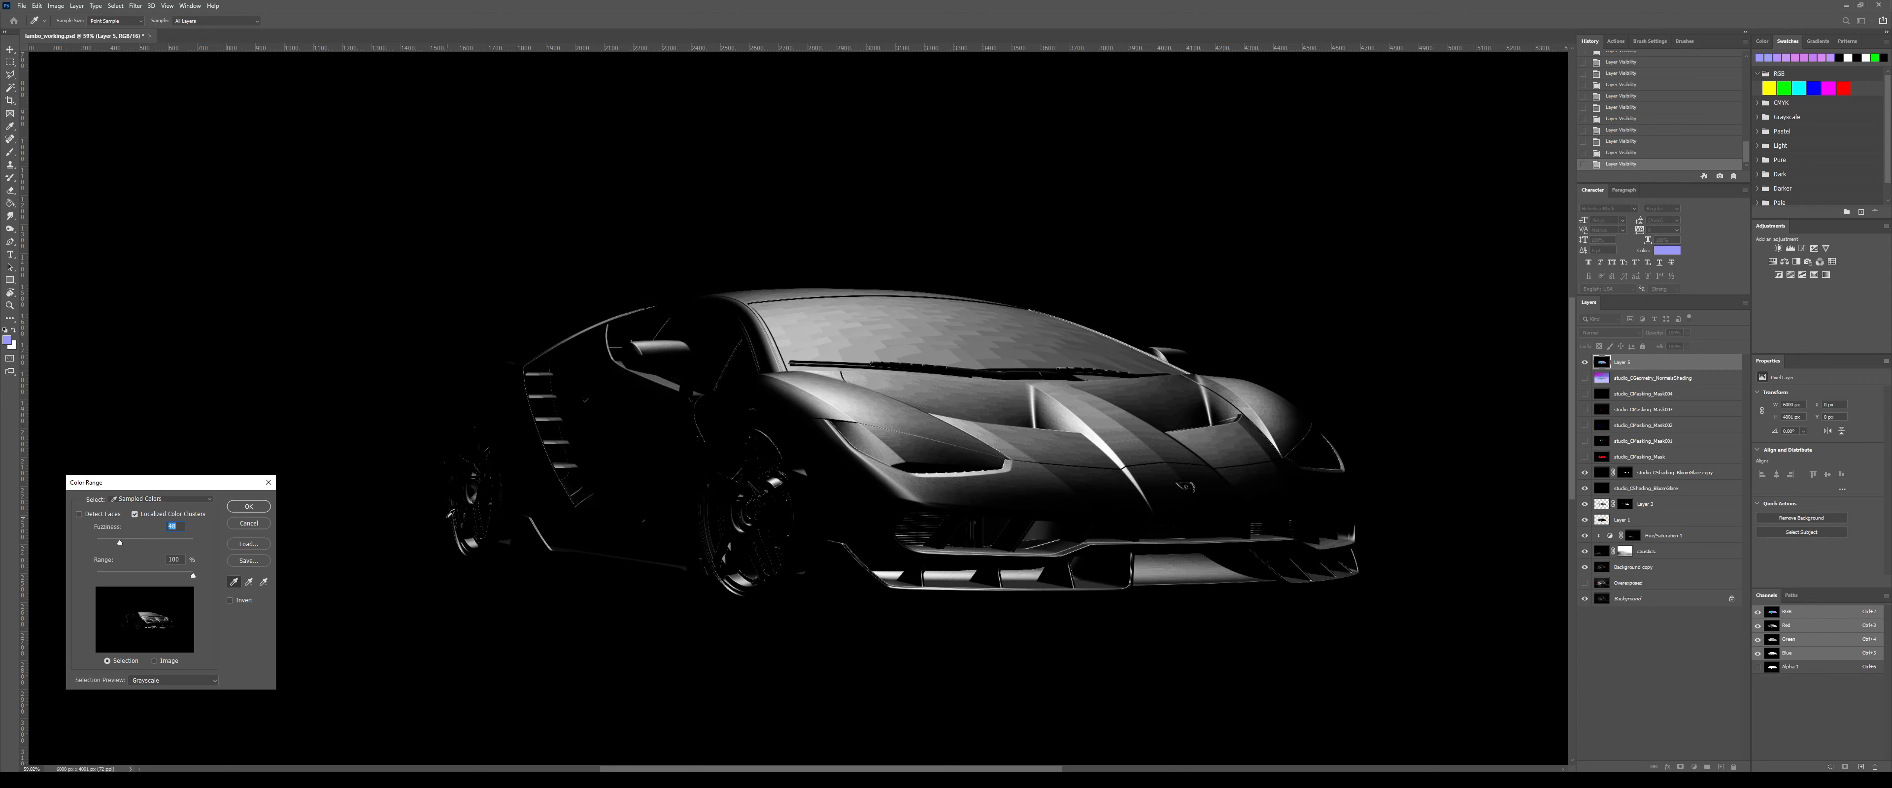
left_click(242, 506)
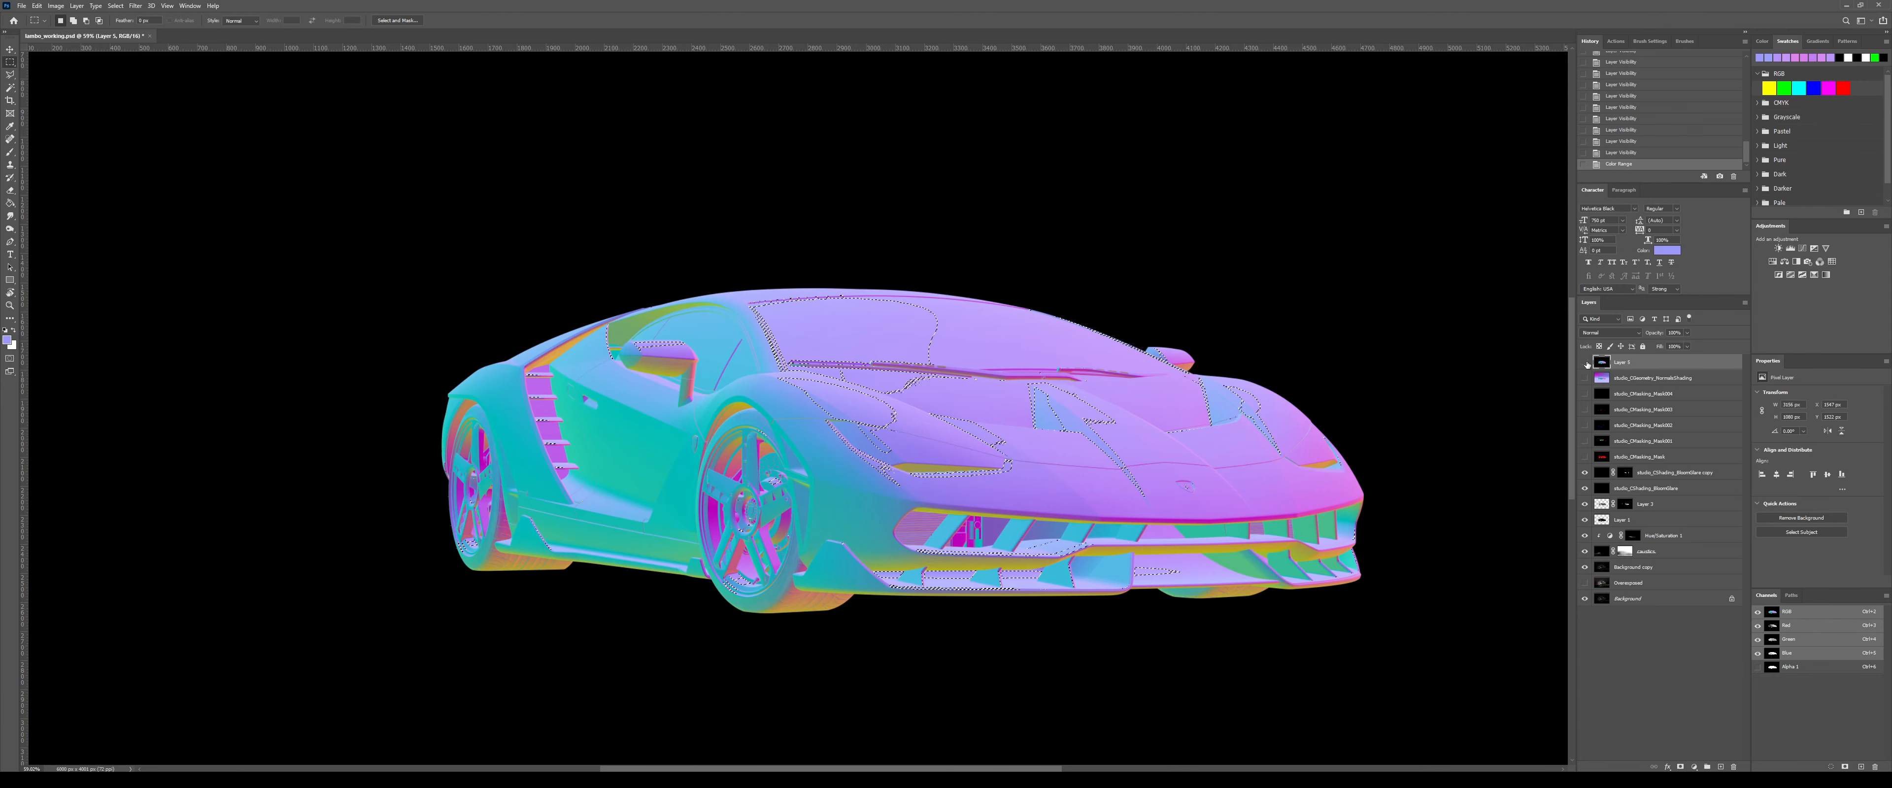
- Hide the isolated normals and add an Exposure adjustment above Layer 3, masked by the selection, with slightly raised exposure
left_click(1586, 363)
left_click(1666, 504)
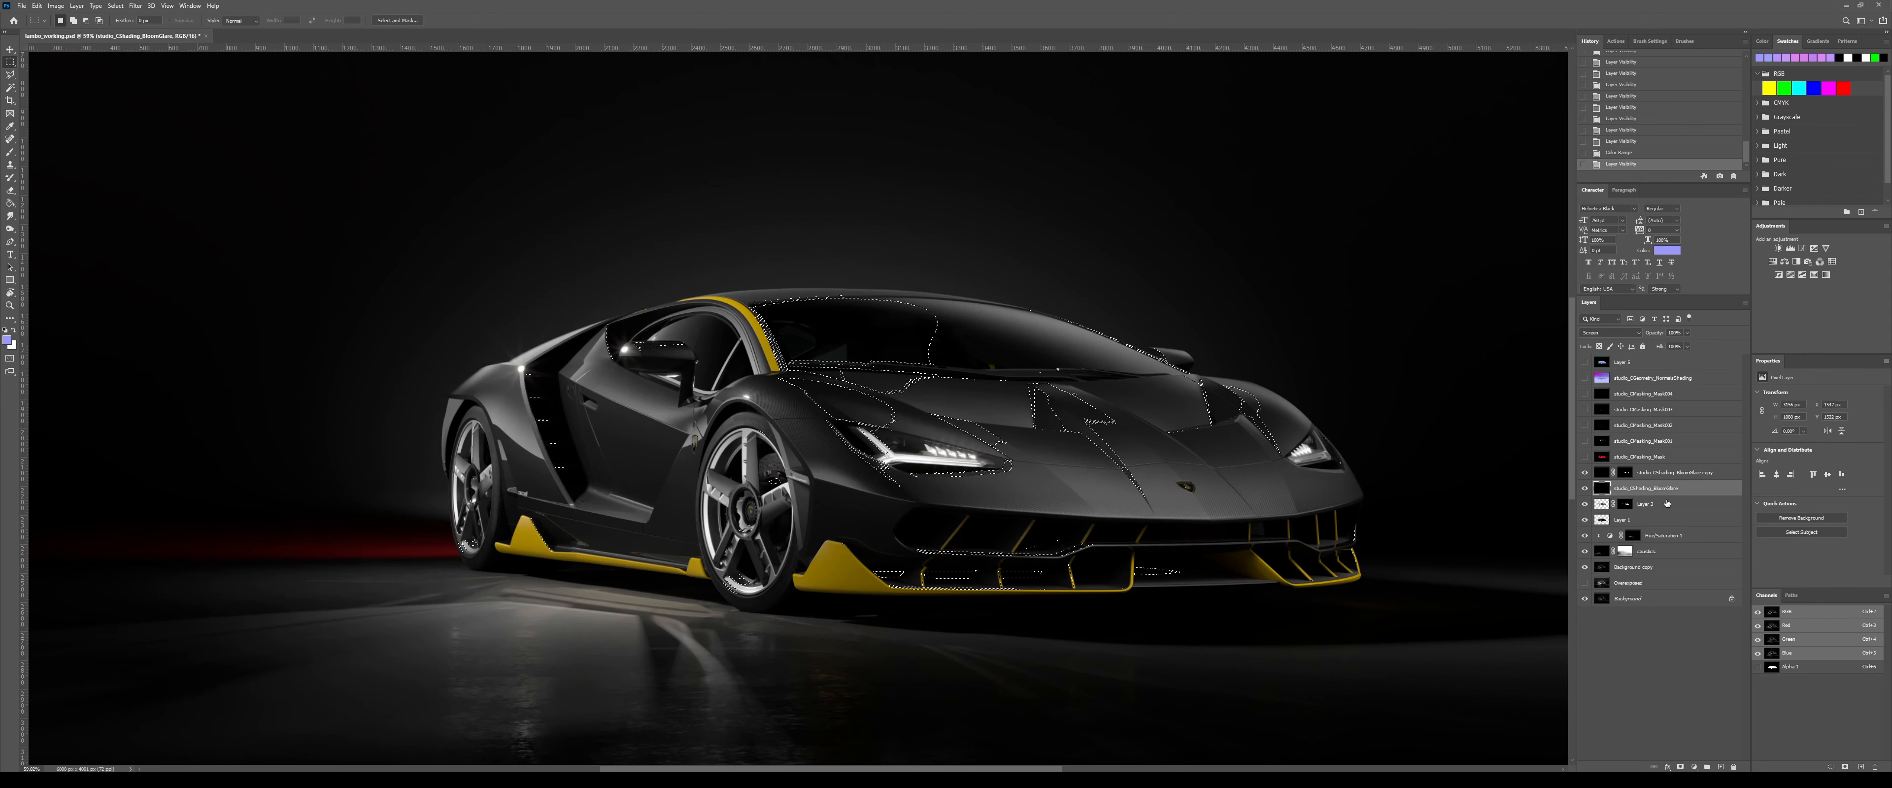
left_click(1814, 248)
left_click_drag(1811, 422, 1808, 421)
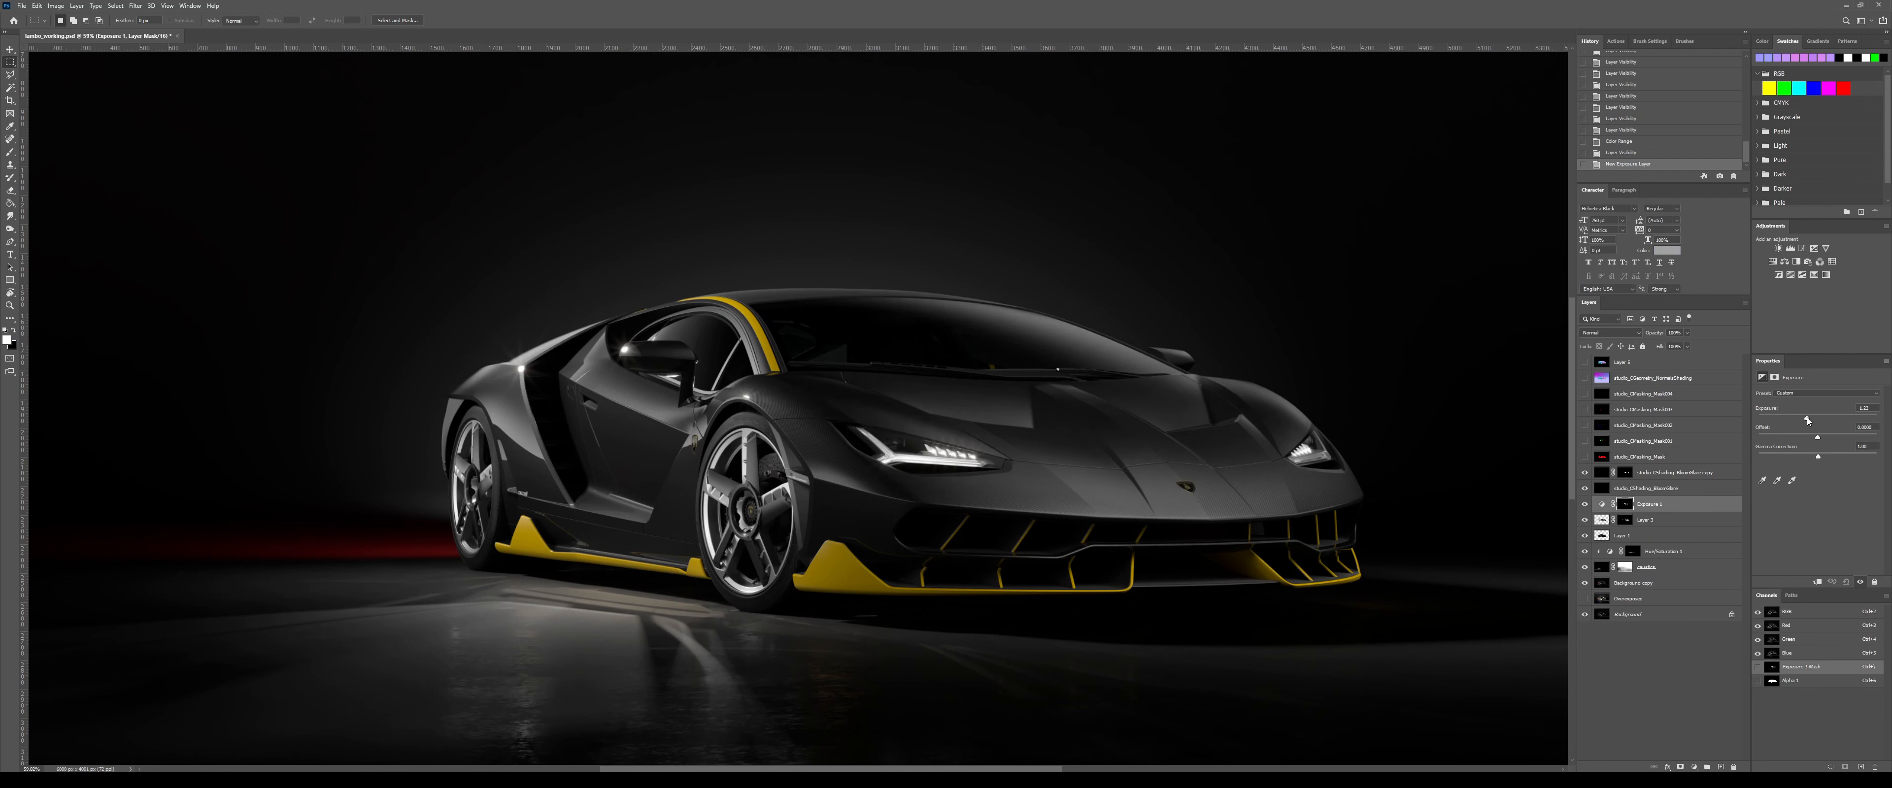
- Group the Exposure adjustment, give the group a black mask, and ready the Brush tool with default colours
key("ctrl+g")
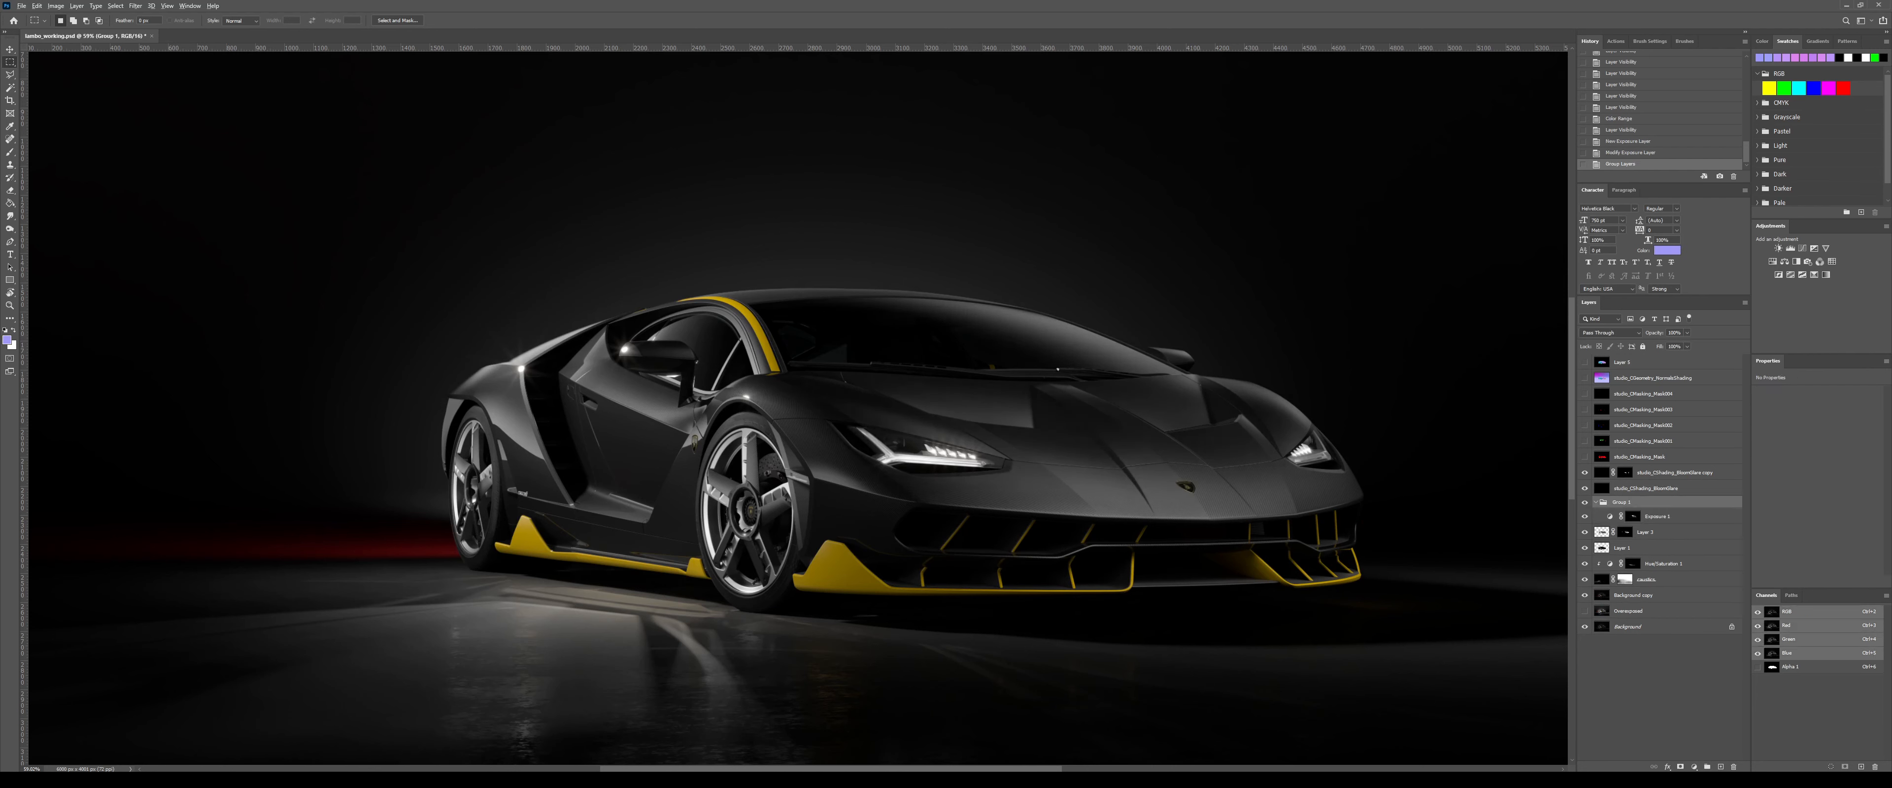
left_click(1681, 767, "alt")
key("b")
key("d")
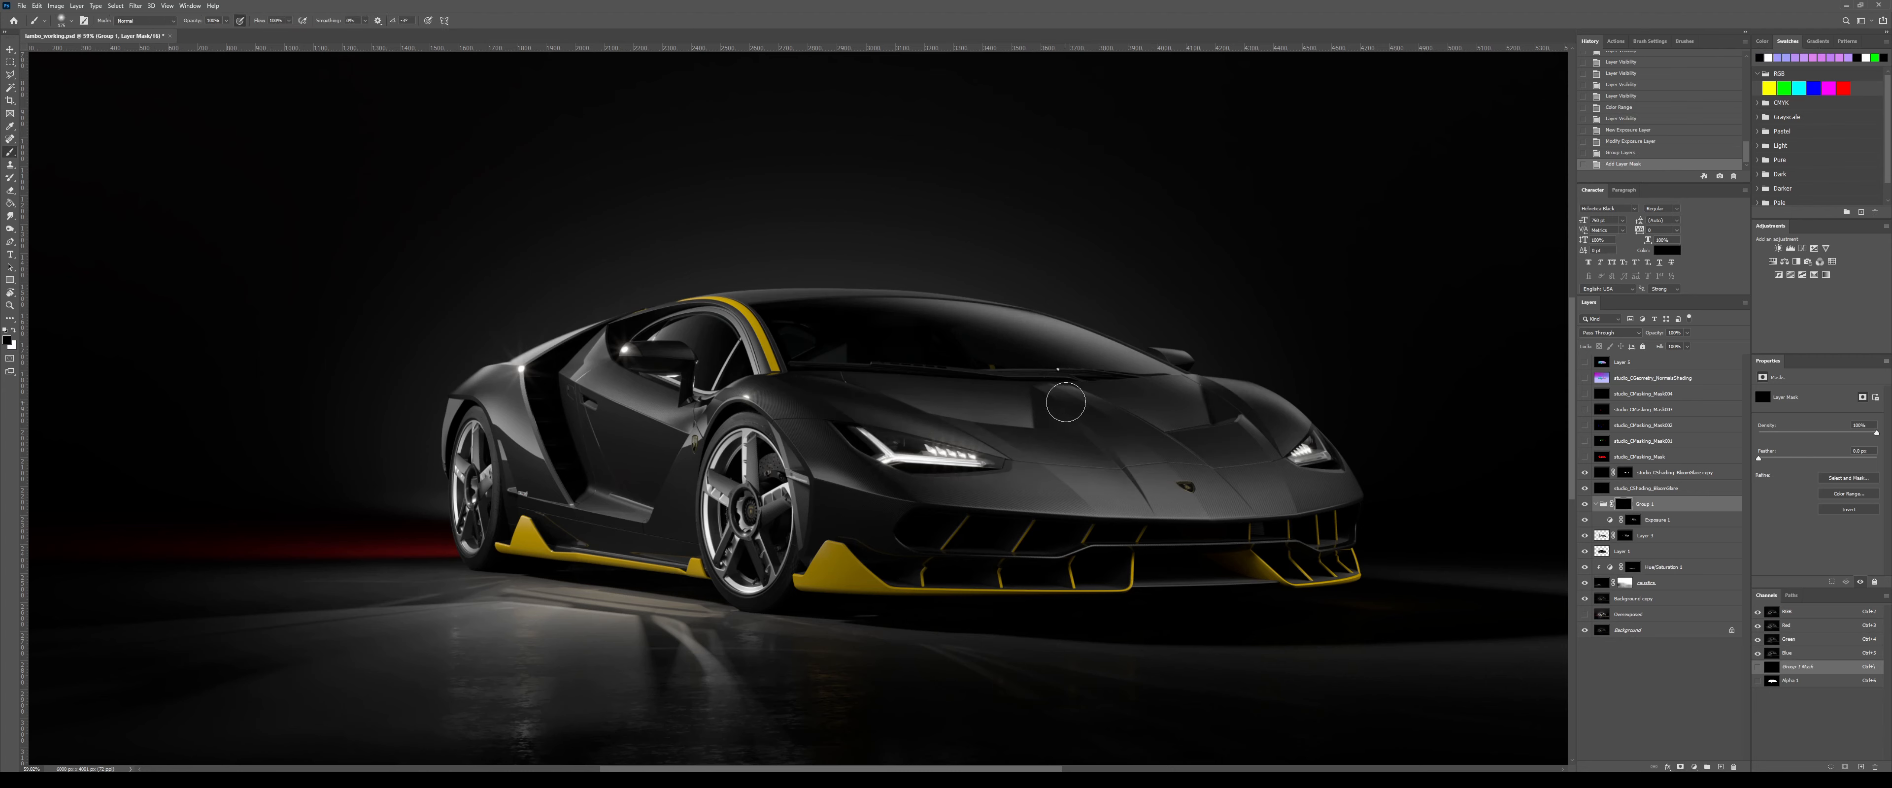
- Paint Group 1's mask over the central hood with a larger brush to reveal the exposure, comparing it with the group hidden
left_click_drag(1145, 486, 1144, 492)
key("bracketright")
key("bracketright")
left_click_drag(1046, 416, 1178, 526)
mouse_move(1091, 437)
left_mouse_down()
mouse_move(1171, 513)
mouse_move(1052, 405)
mouse_move(1186, 557)
mouse_move(1038, 415)
mouse_move(1061, 448)
mouse_move(1048, 390)
mouse_move(1209, 543)
left_mouse_up()
key("x")
scroll(1252, 481, "down", 5)
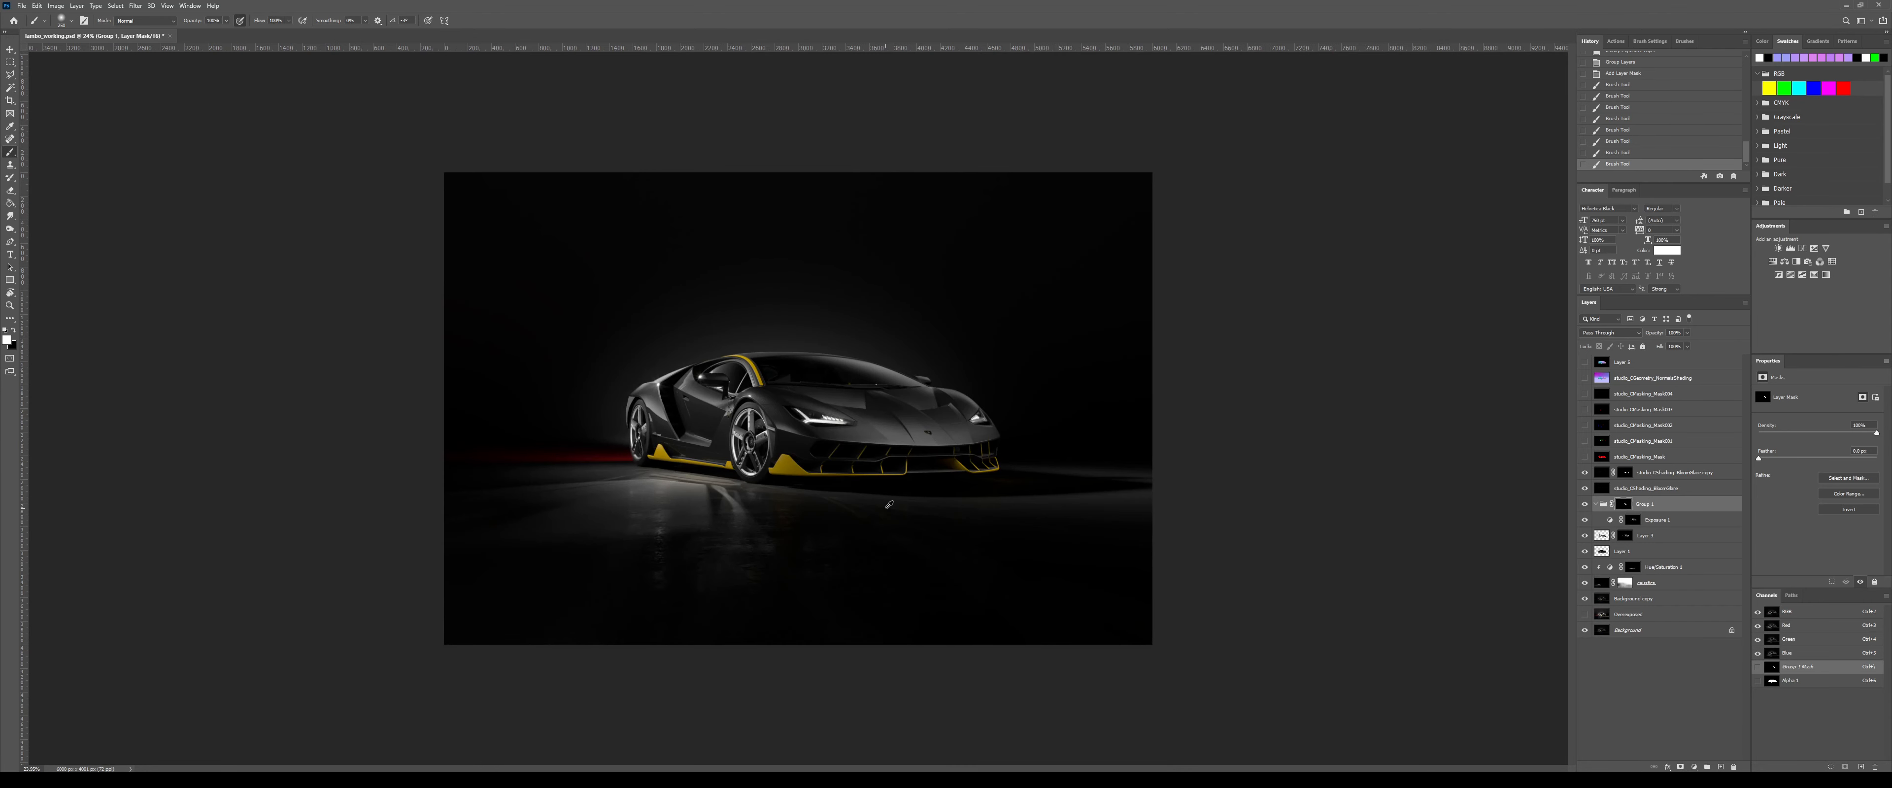
scroll(889, 505, "up", 1)
left_click(1584, 504)
left_click(1584, 504)
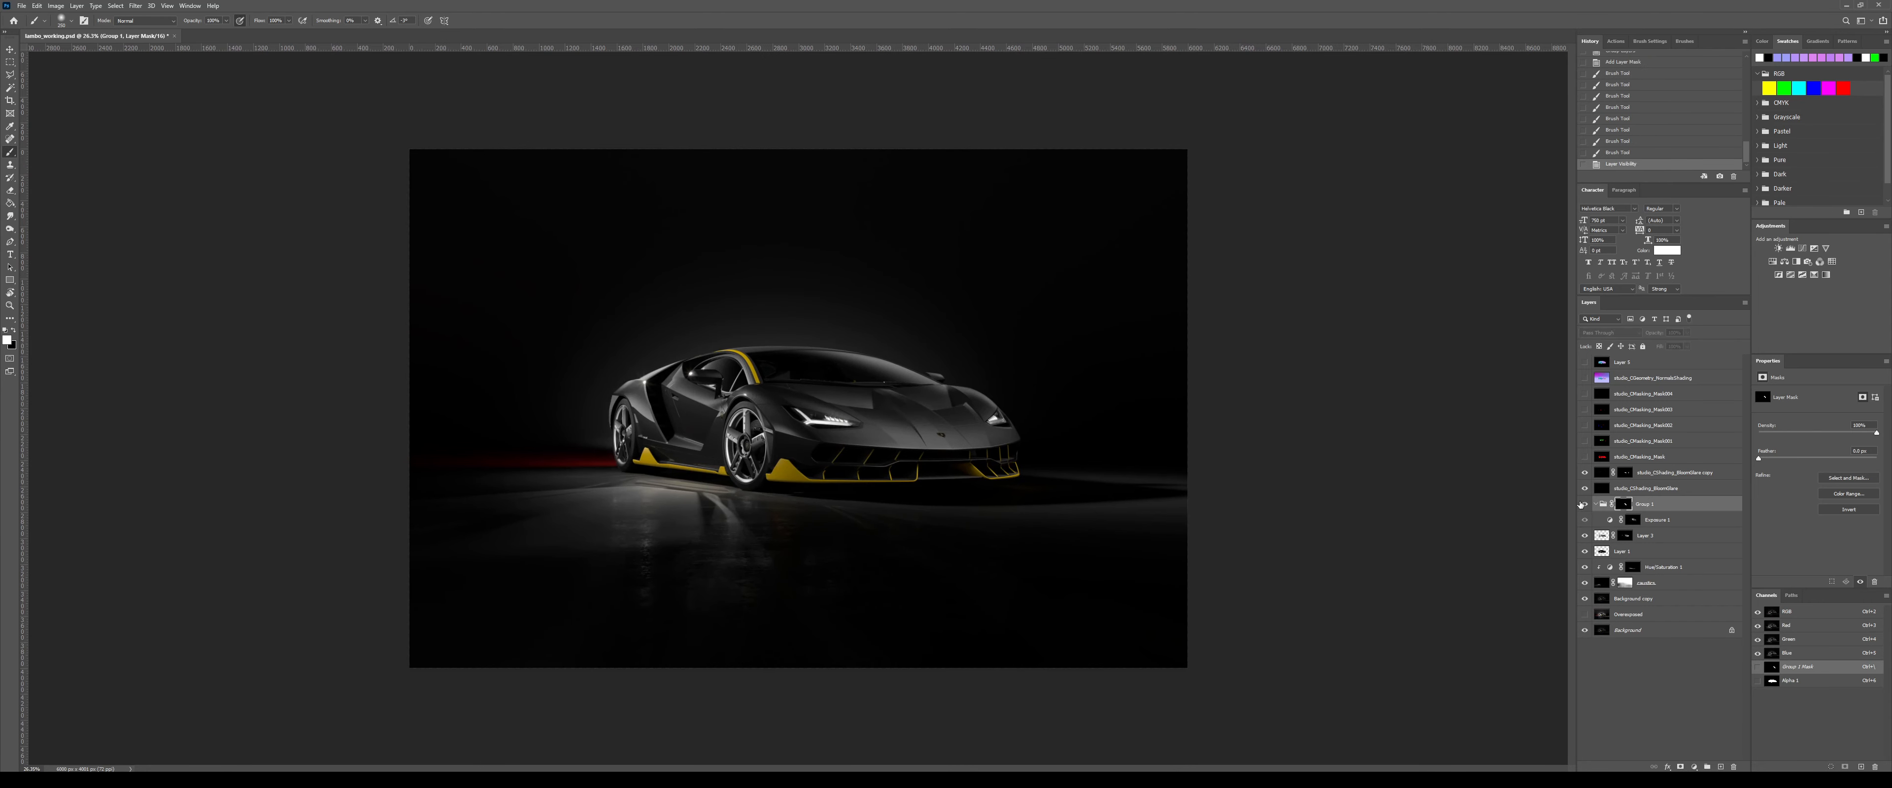
- Paint black on Group 1's mask along the hood from windshield to nose with a smaller brush, checking the stroke through undo and redo
scroll(852, 419, "up", 2)
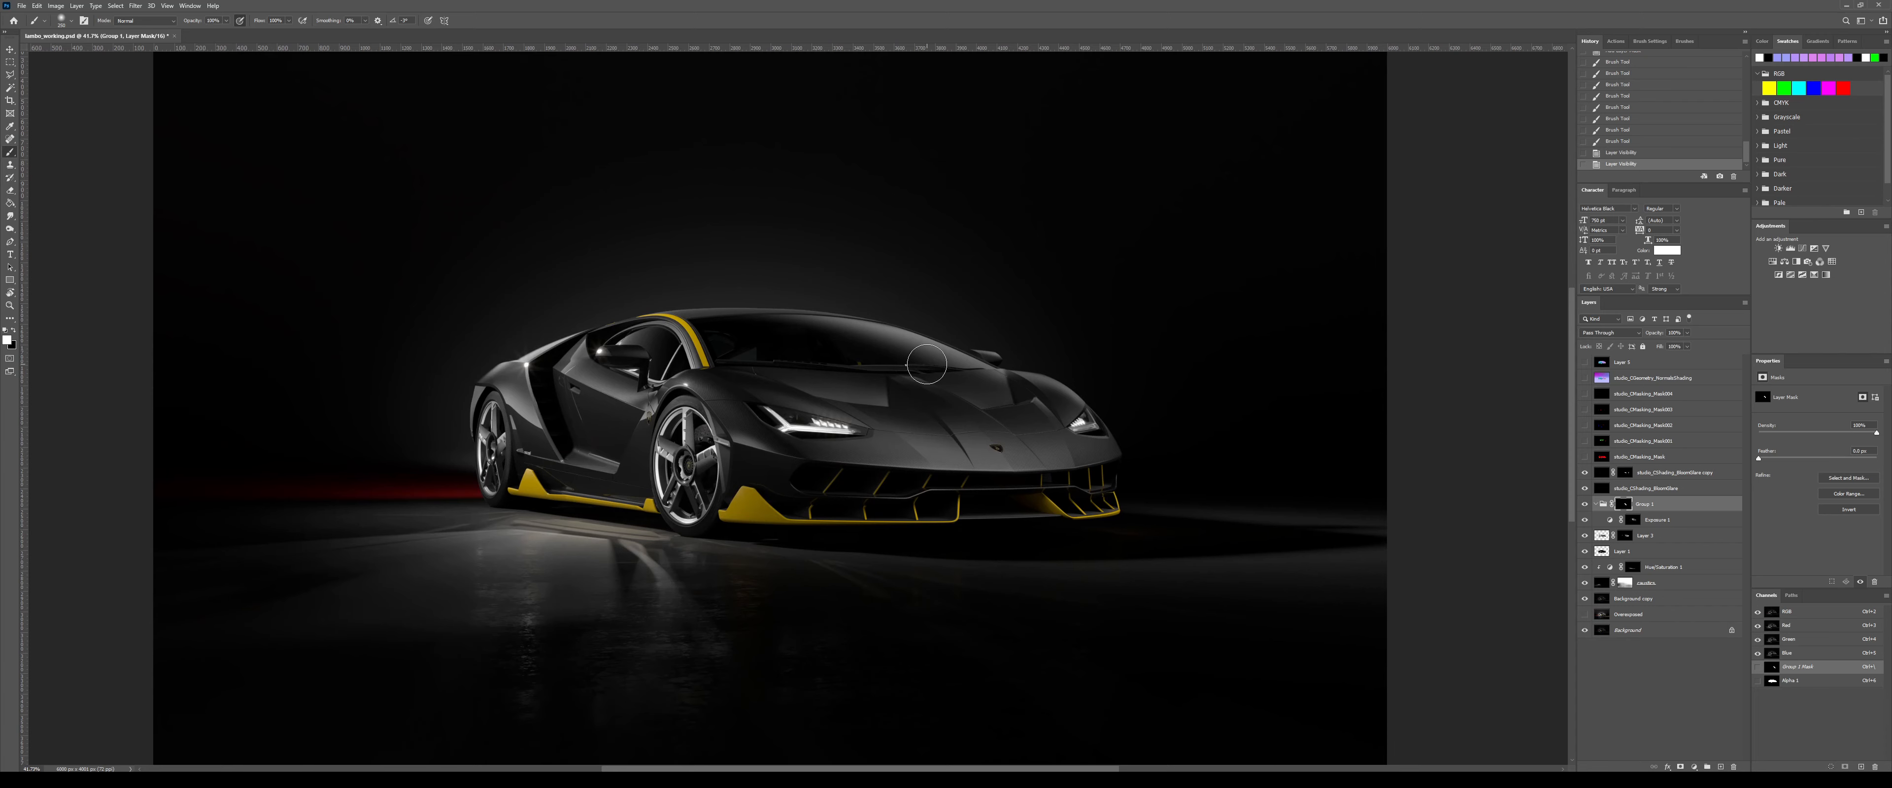
key("x")
key("bracketleft")
key("bracketleft")
key("bracketleft")
left_click_drag(890, 359, 997, 464)
key("ctrl+z")
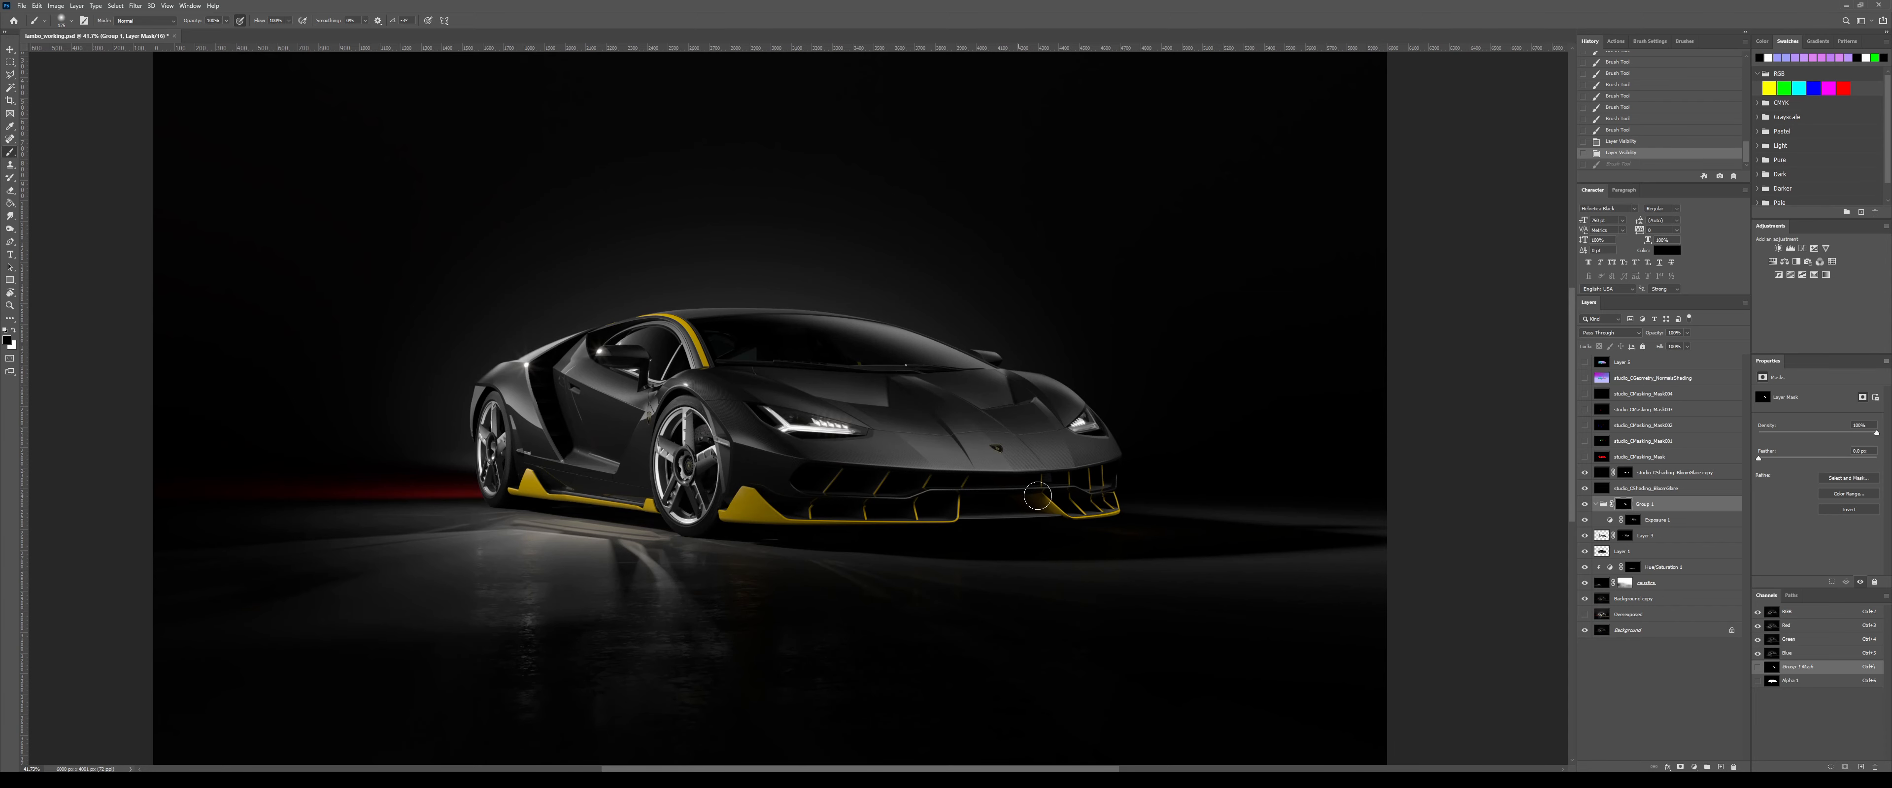
key("ctrl+shift+z")
- Show the isolated car normals and select the upward-facing hood surfaces using Color Range with reduced fuzziness
scroll(896, 415, "up", 3)
key("m")
scroll(962, 400, "up", 2)
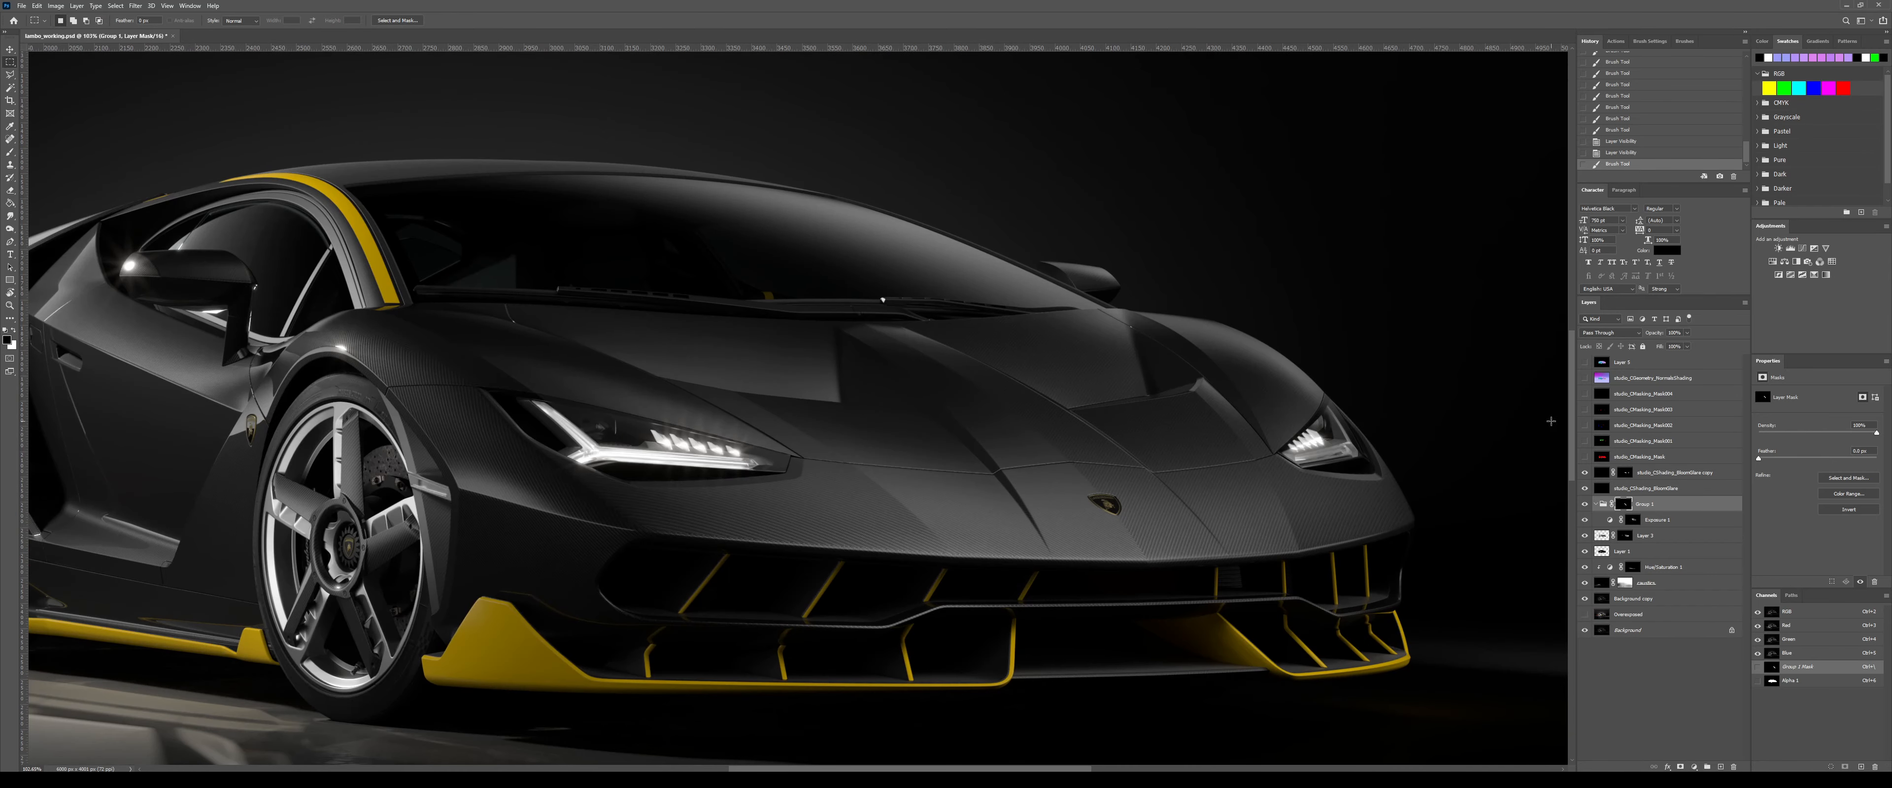
left_click(1585, 361)
left_click(1623, 362)
right_click(1095, 374)
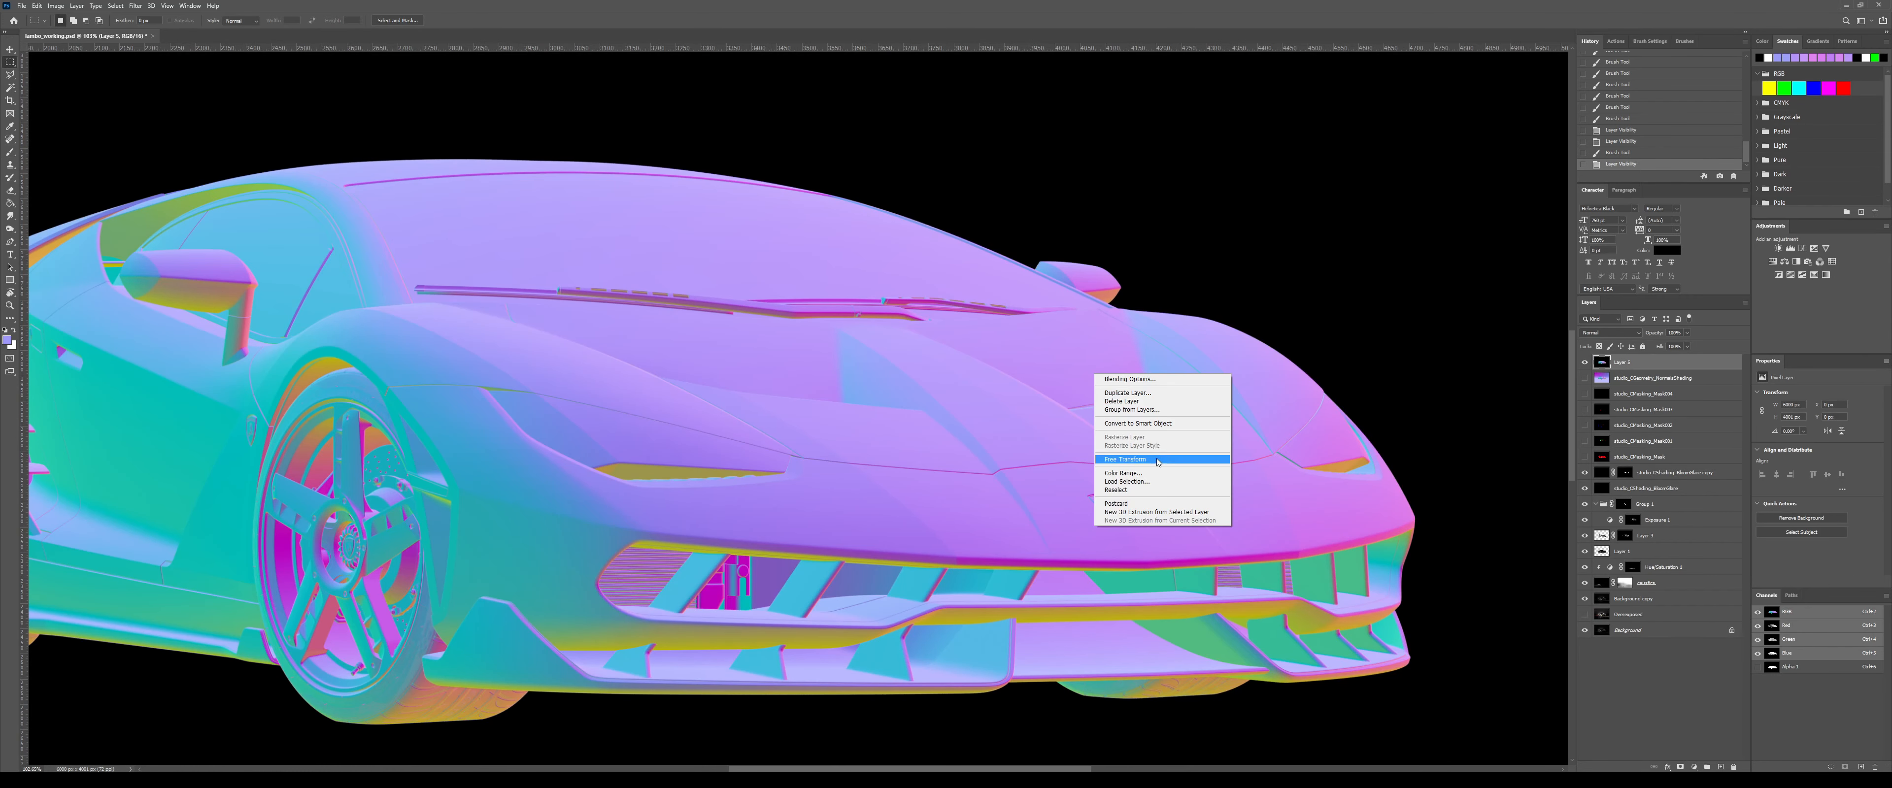
left_click(1156, 474)
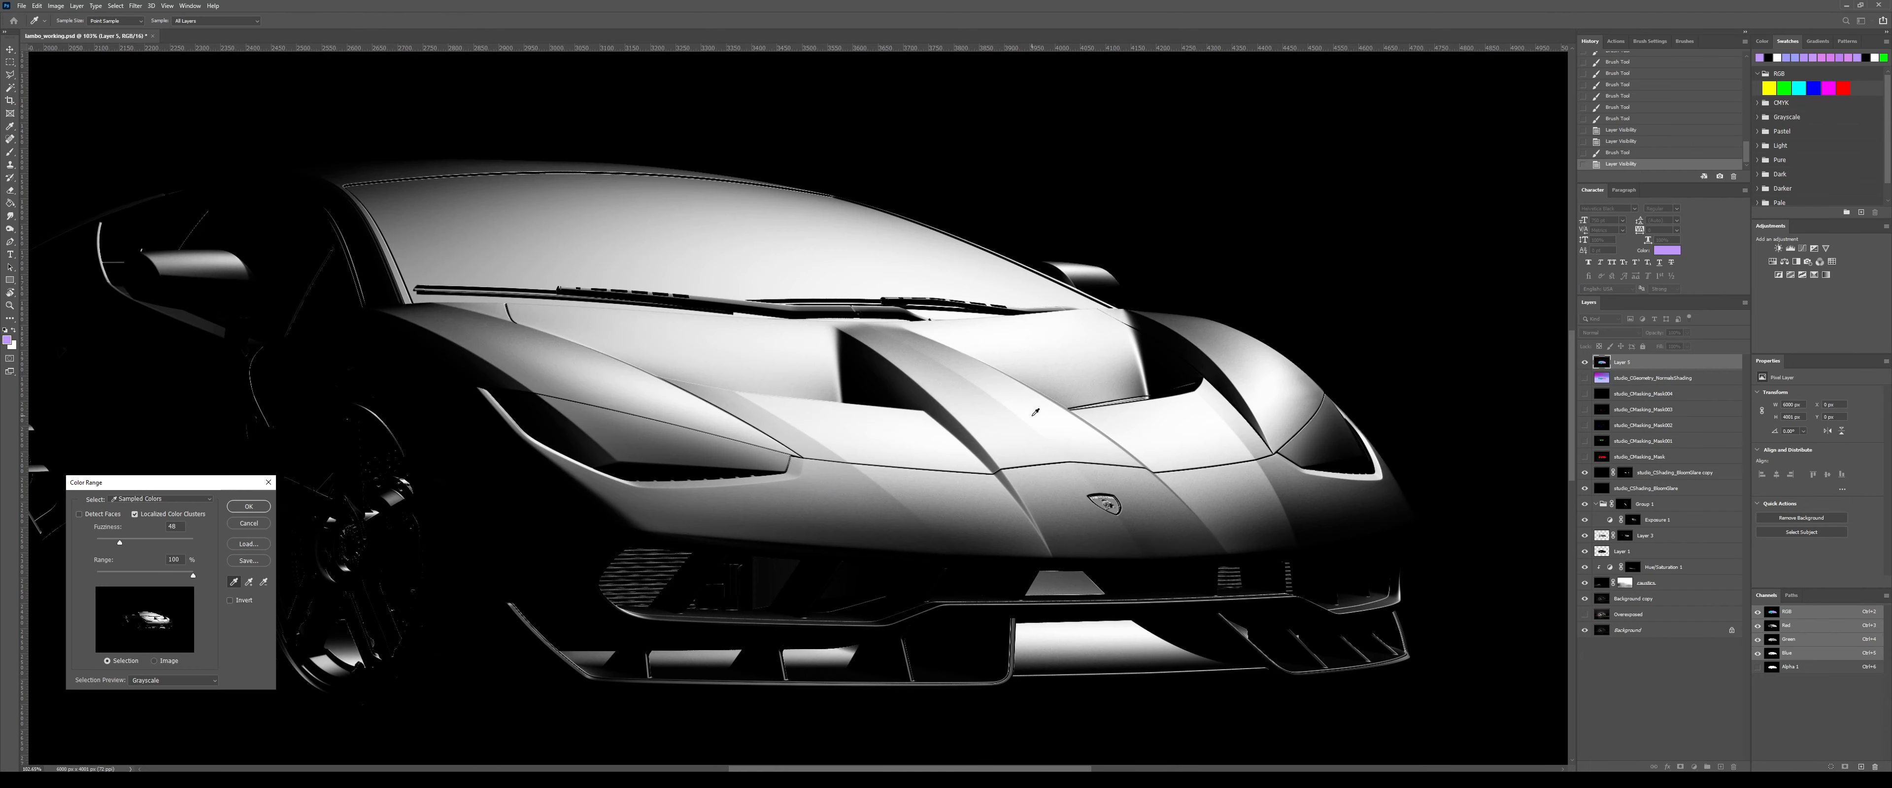
left_click(1005, 393)
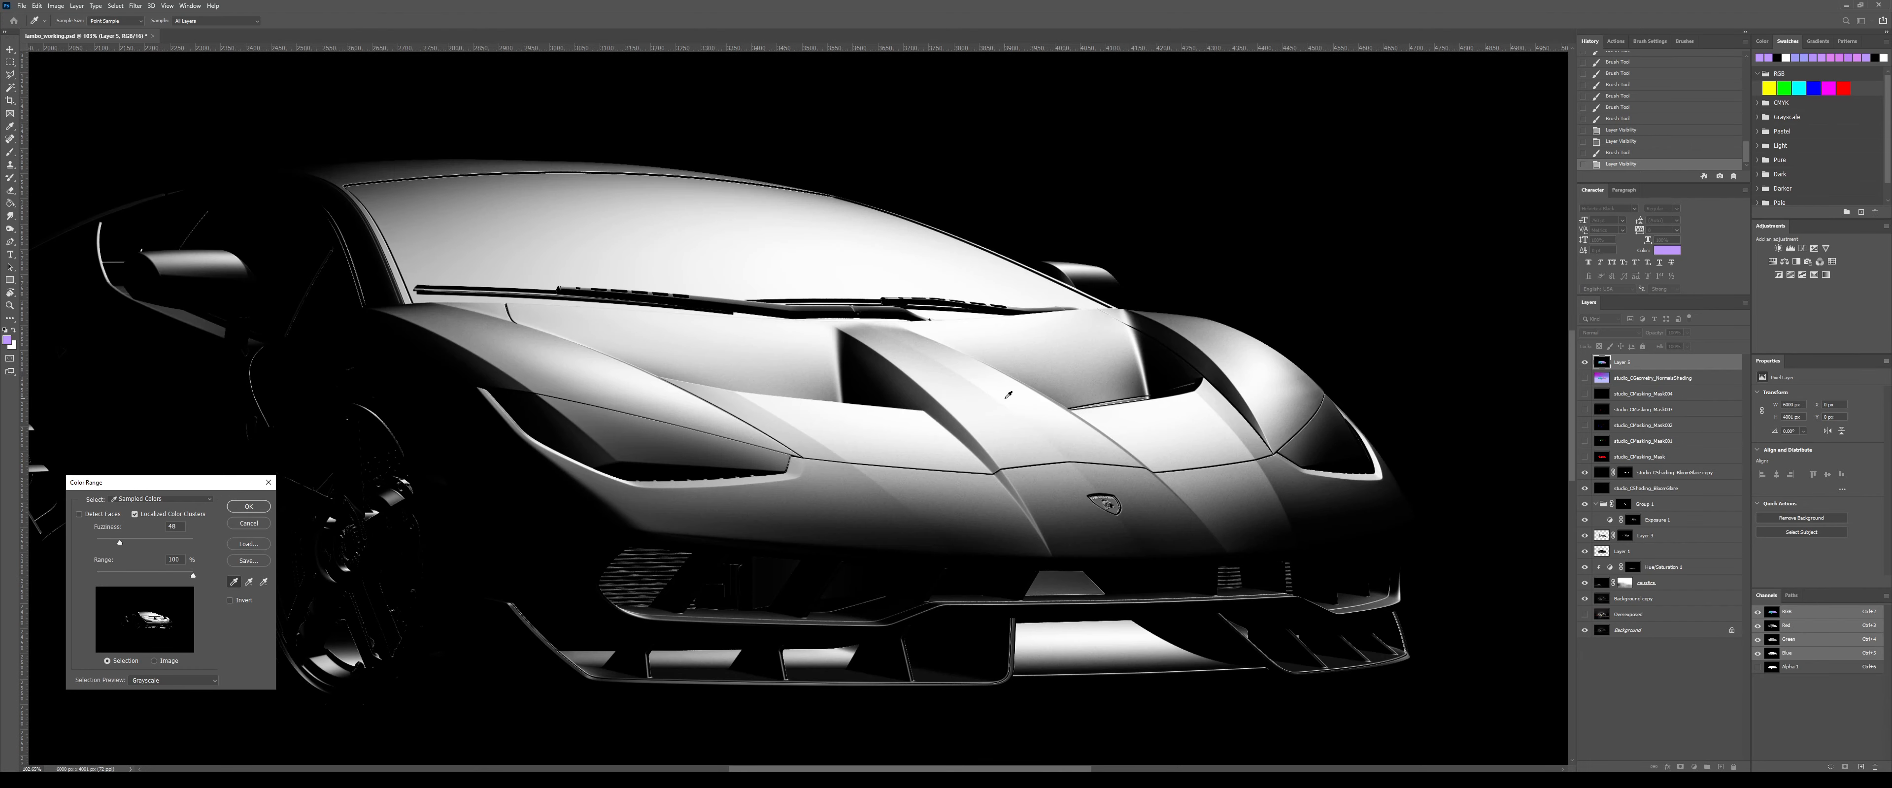
left_click(104, 543)
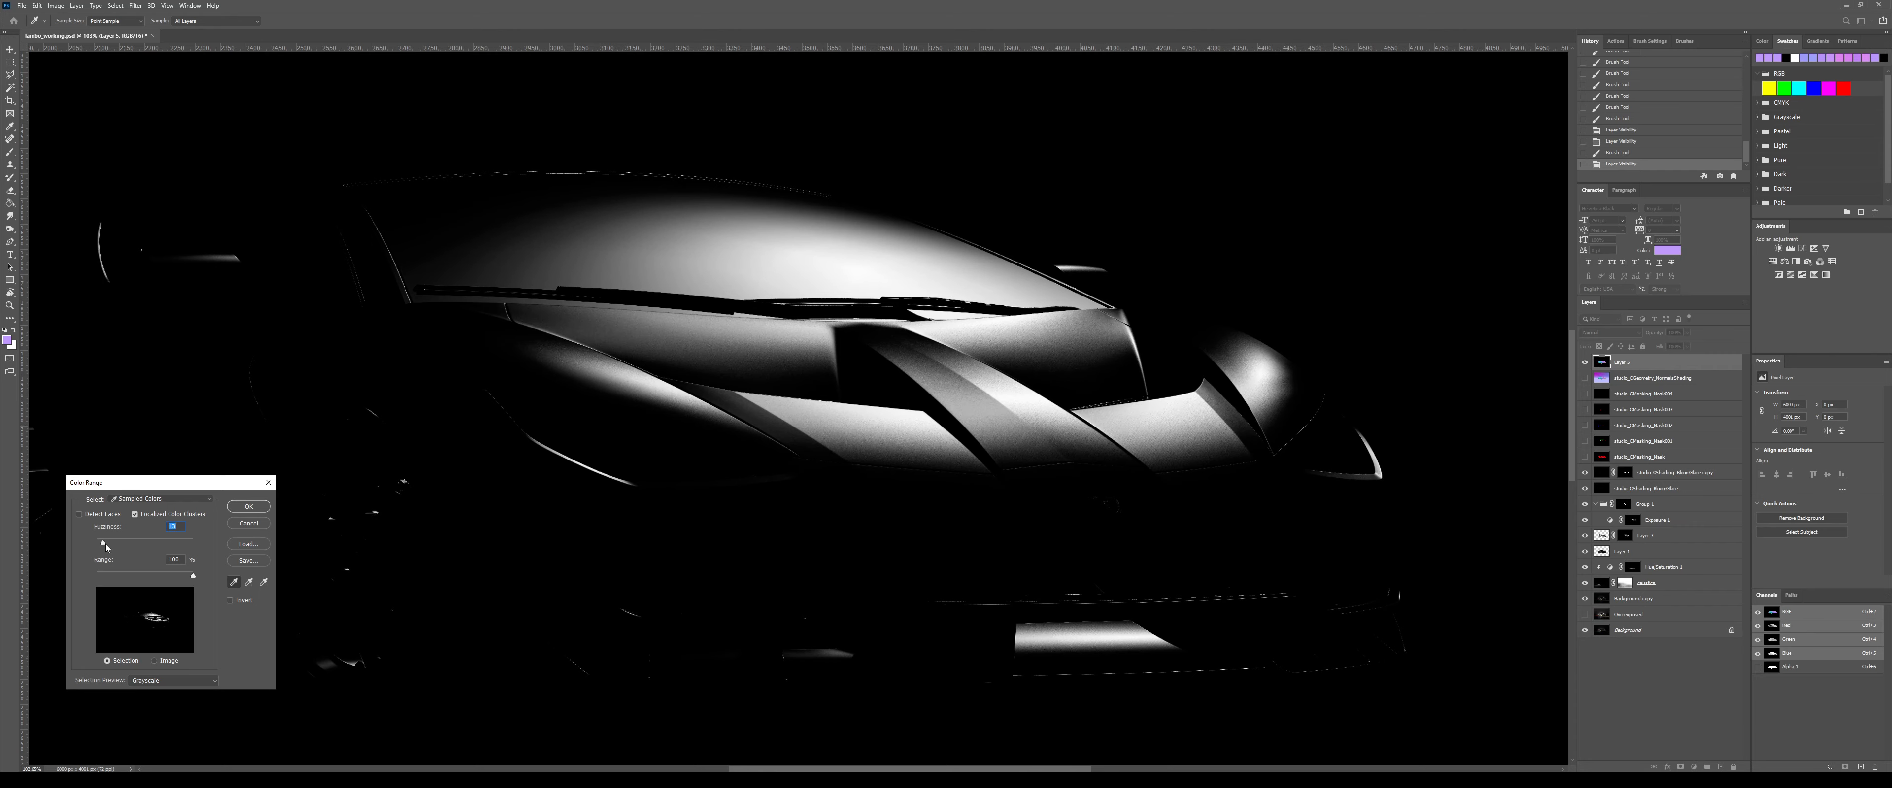
left_click(249, 506)
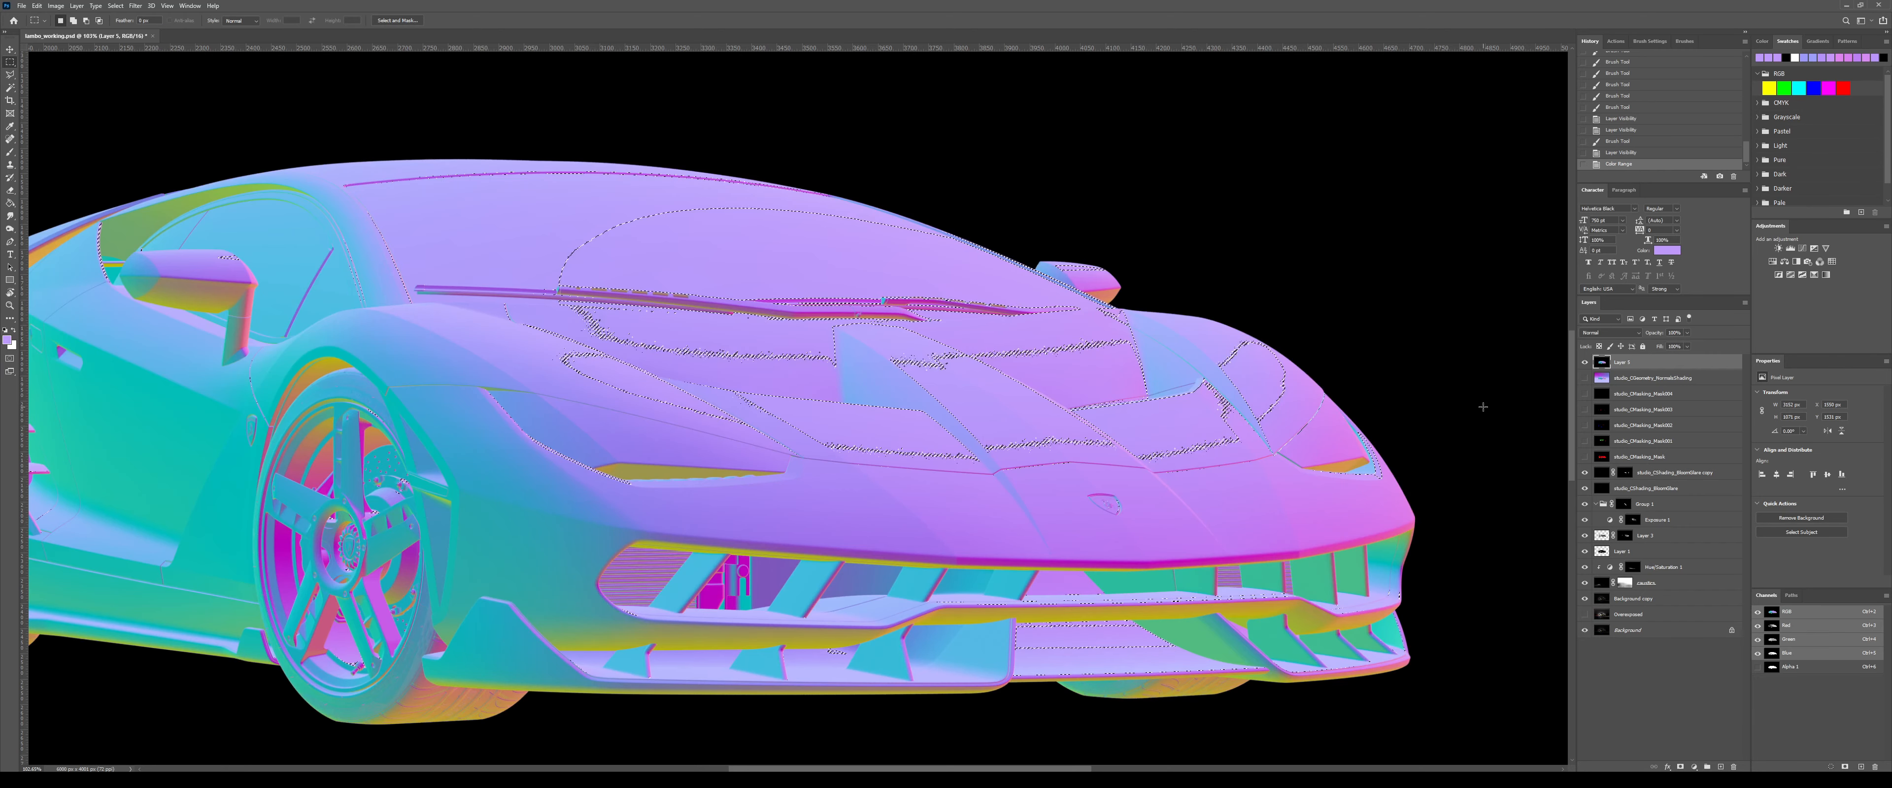
- Hide the isolated normals and add a second Exposure adjustment above Group 1, masked by the selection, with increased exposure
left_click(1584, 362)
left_click(1595, 504)
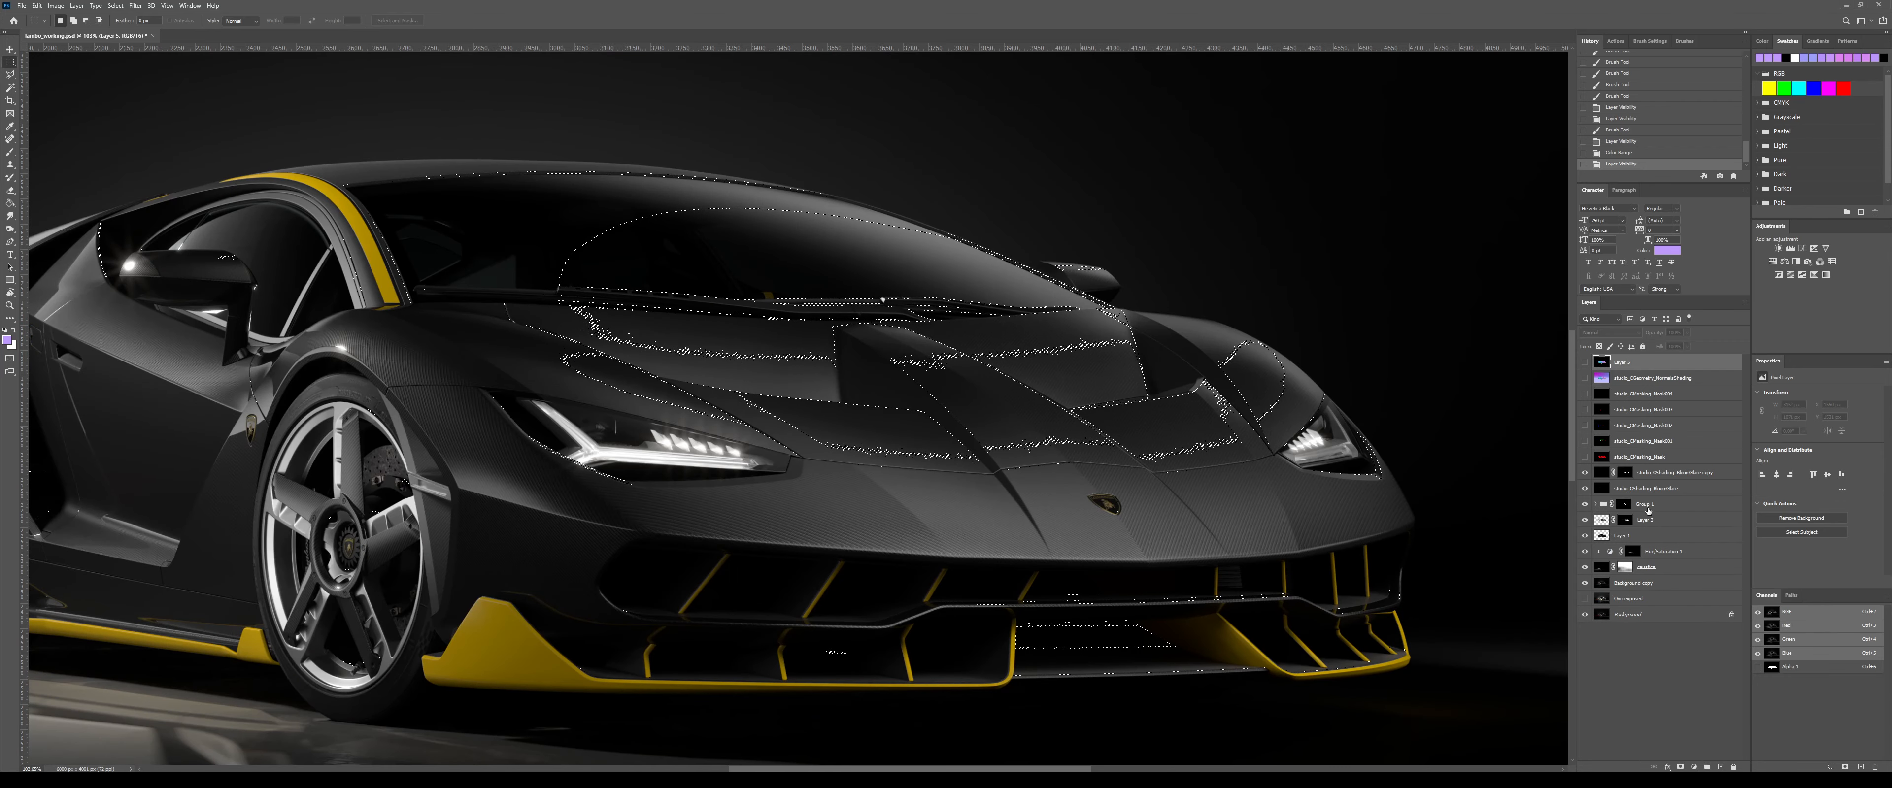
left_click(1648, 510)
left_click(1811, 262)
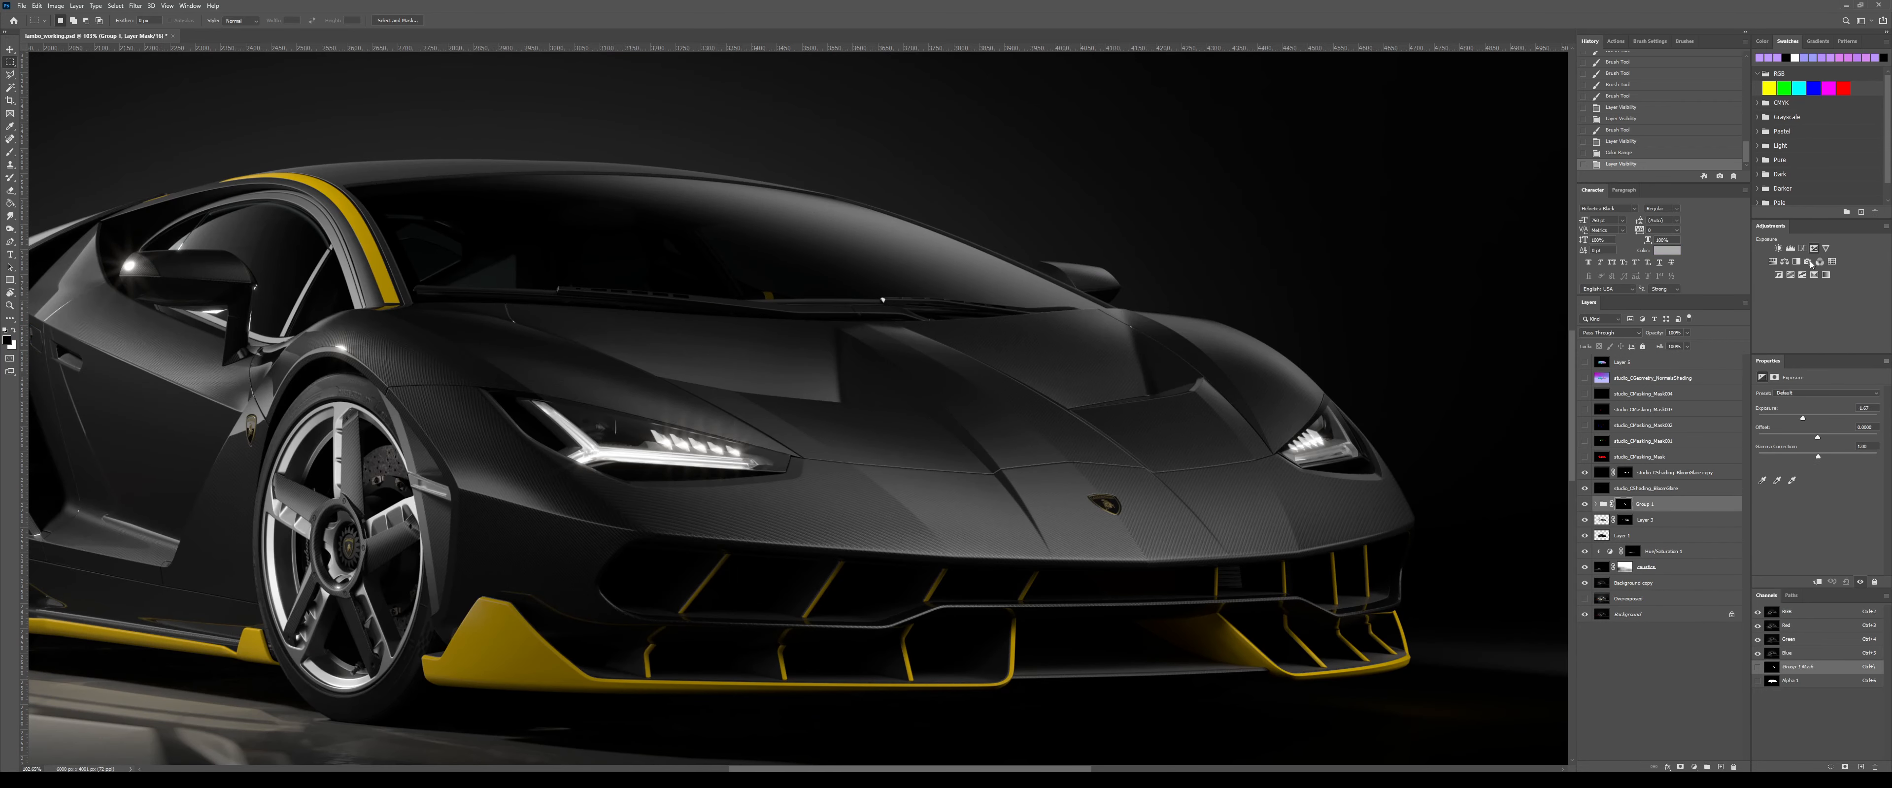
left_click_drag(1821, 420, 1841, 420)
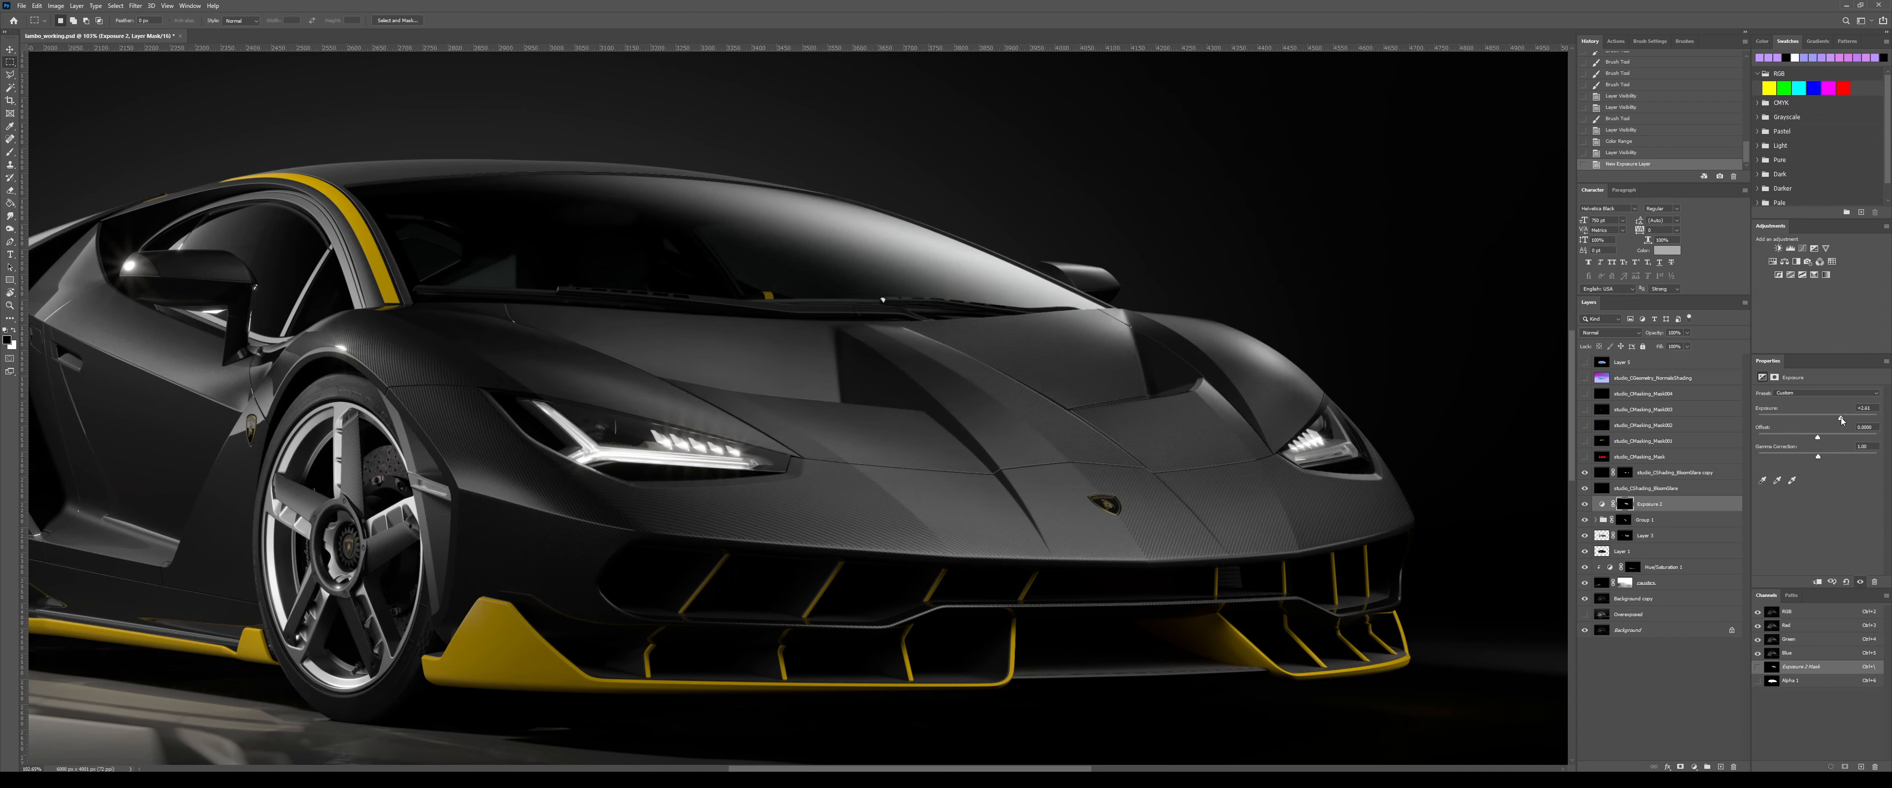
- Group the second Exposure adjustment under a black mask and paint white from the hood centre toward the far headlight
key("ctrl+g")
left_click(1680, 766, "alt")
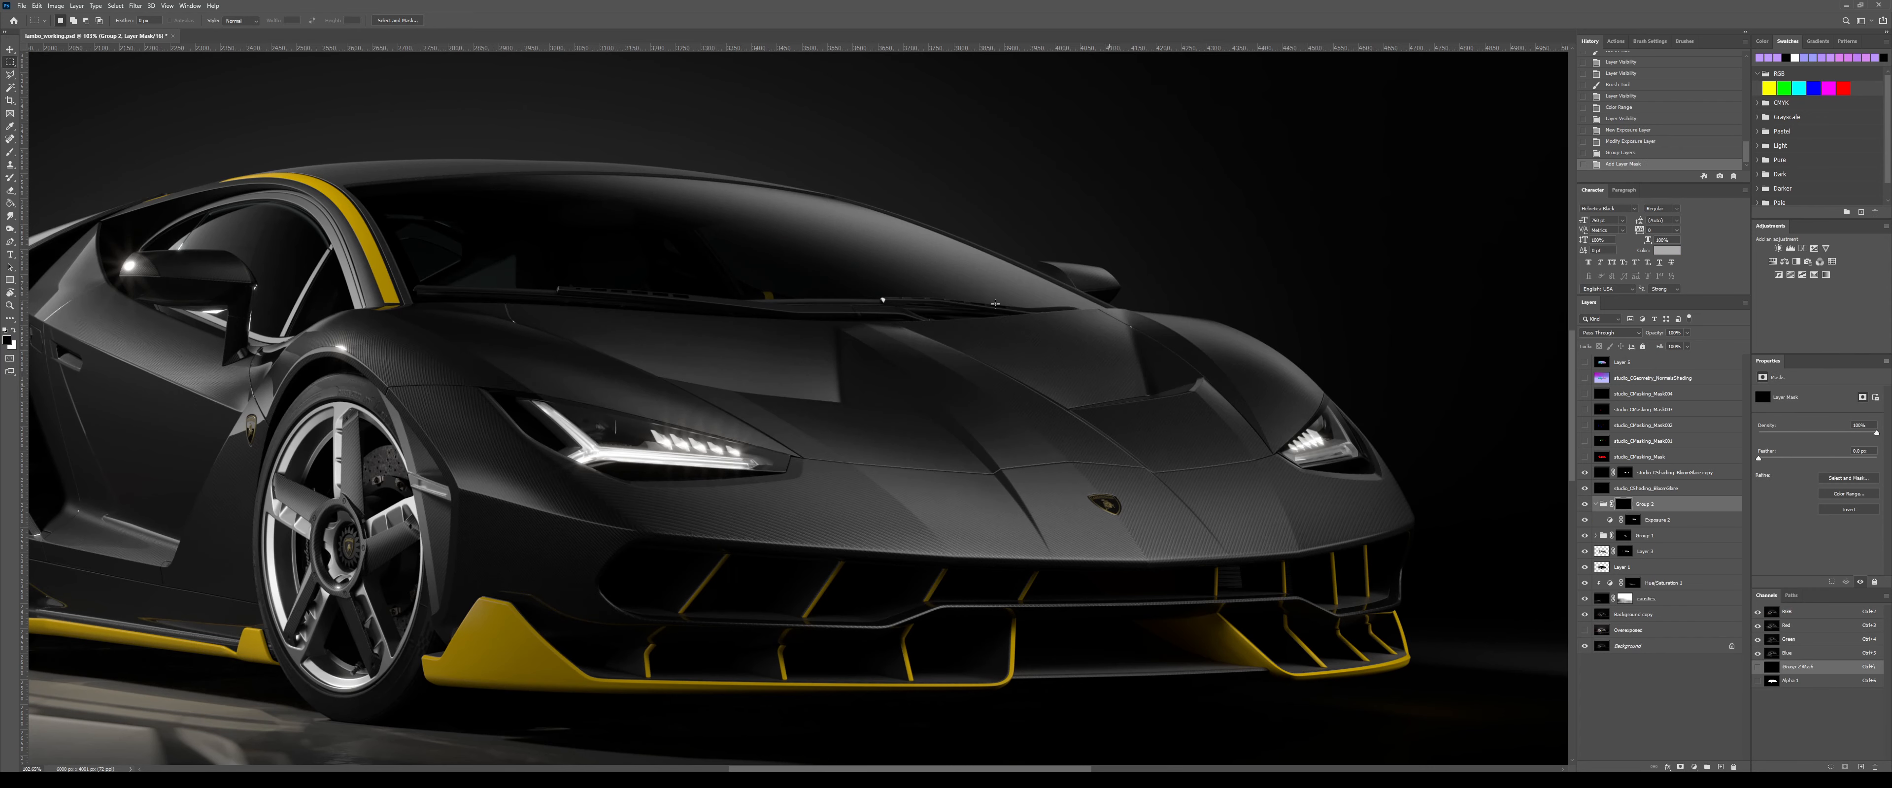
key("b")
key("d")
mouse_move(1085, 373)
left_mouse_down()
mouse_move(1029, 316)
mouse_move(1022, 345)
mouse_move(947, 294)
mouse_move(1076, 390)
mouse_move(1212, 426)
mouse_move(1227, 353)
mouse_move(1308, 445)
left_mouse_up()
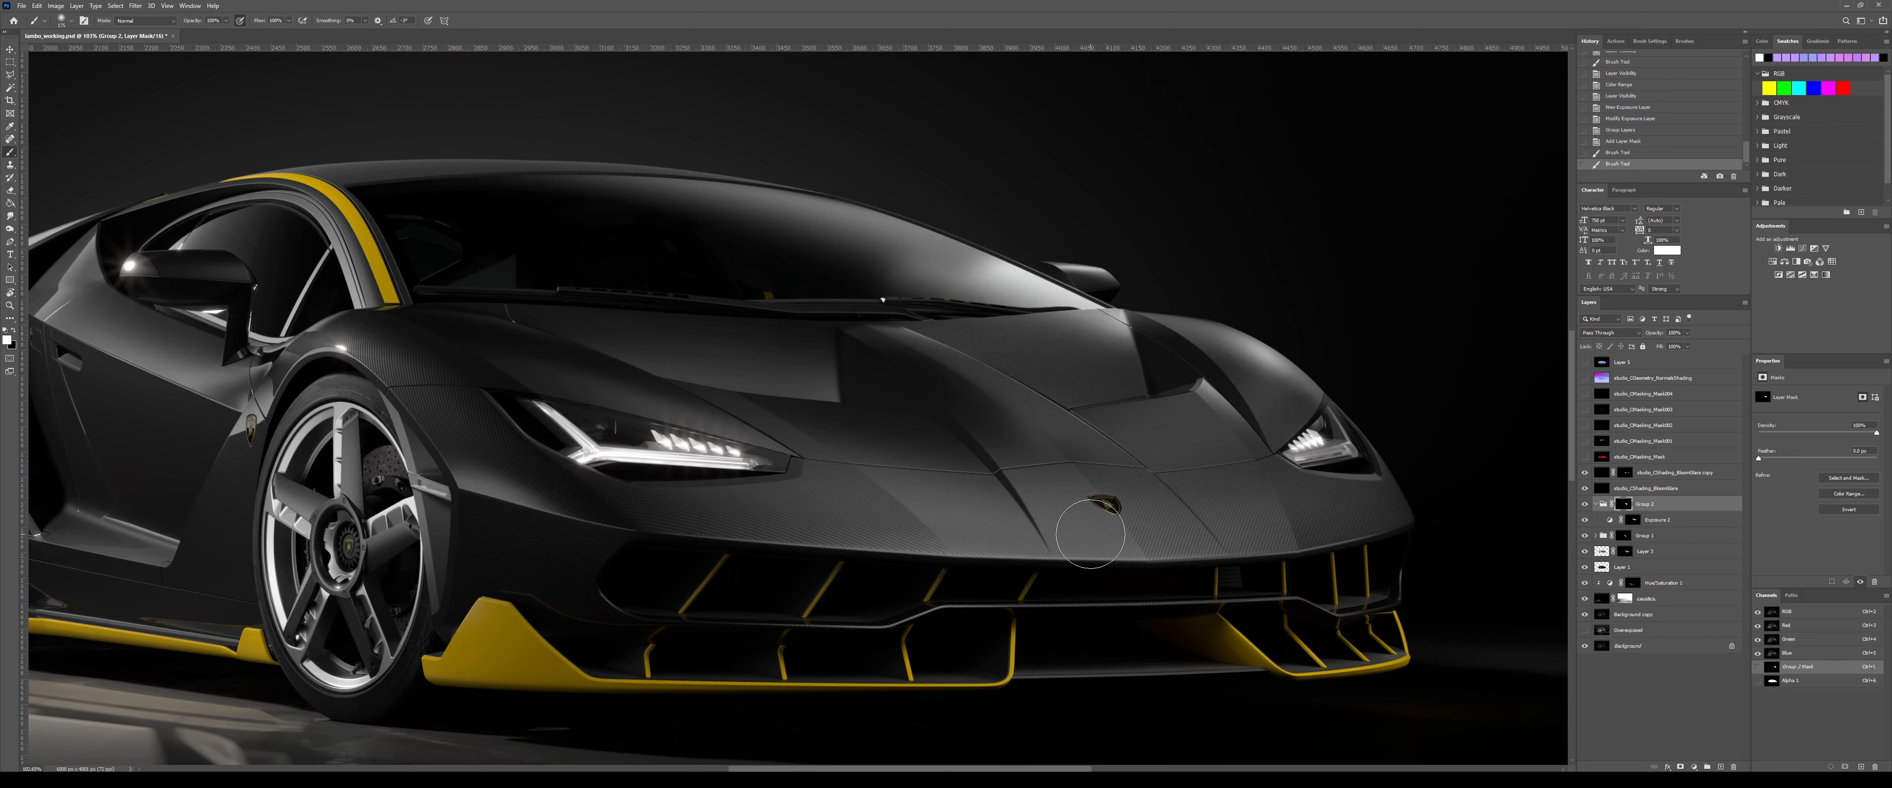
- Paint black on Group 2's mask around the hood emblem and above the far mirror, resizing the brush as needed
key("x")
mouse_move(1059, 514)
left_mouse_down()
mouse_move(970, 440)
mouse_move(1052, 498)
mouse_move(1017, 455)
mouse_move(1002, 444)
mouse_move(1095, 552)
left_mouse_up()
key("bracketleft")
key("bracketleft")
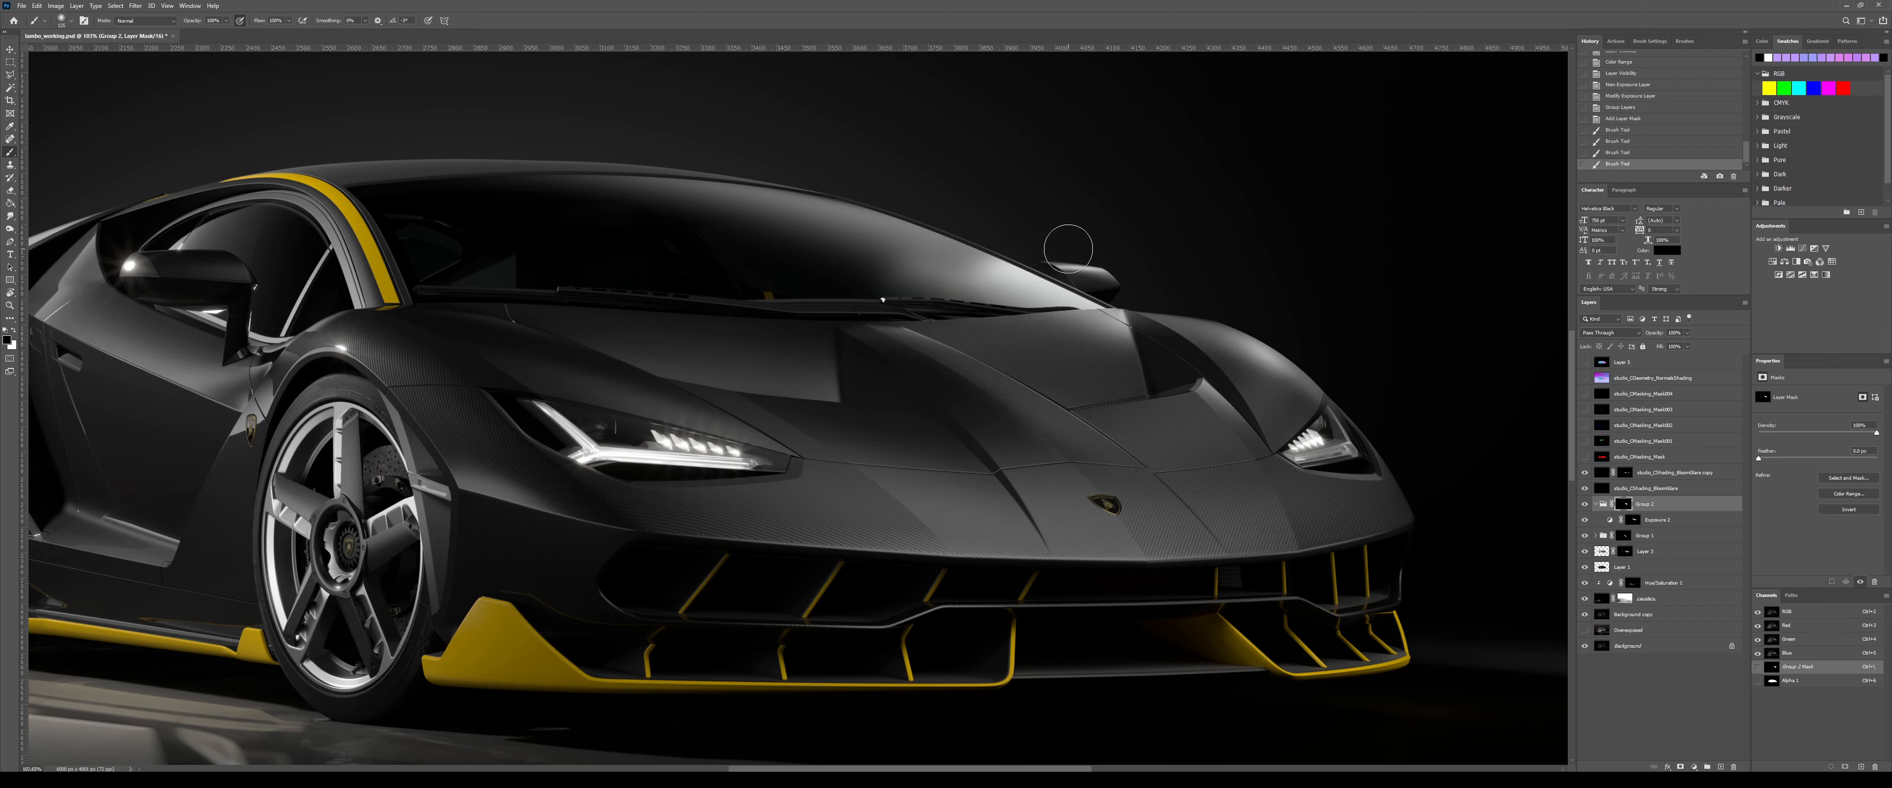
key("bracketright")
key("bracketright")
key("bracketright")
key("bracketright")
left_click(1061, 235)
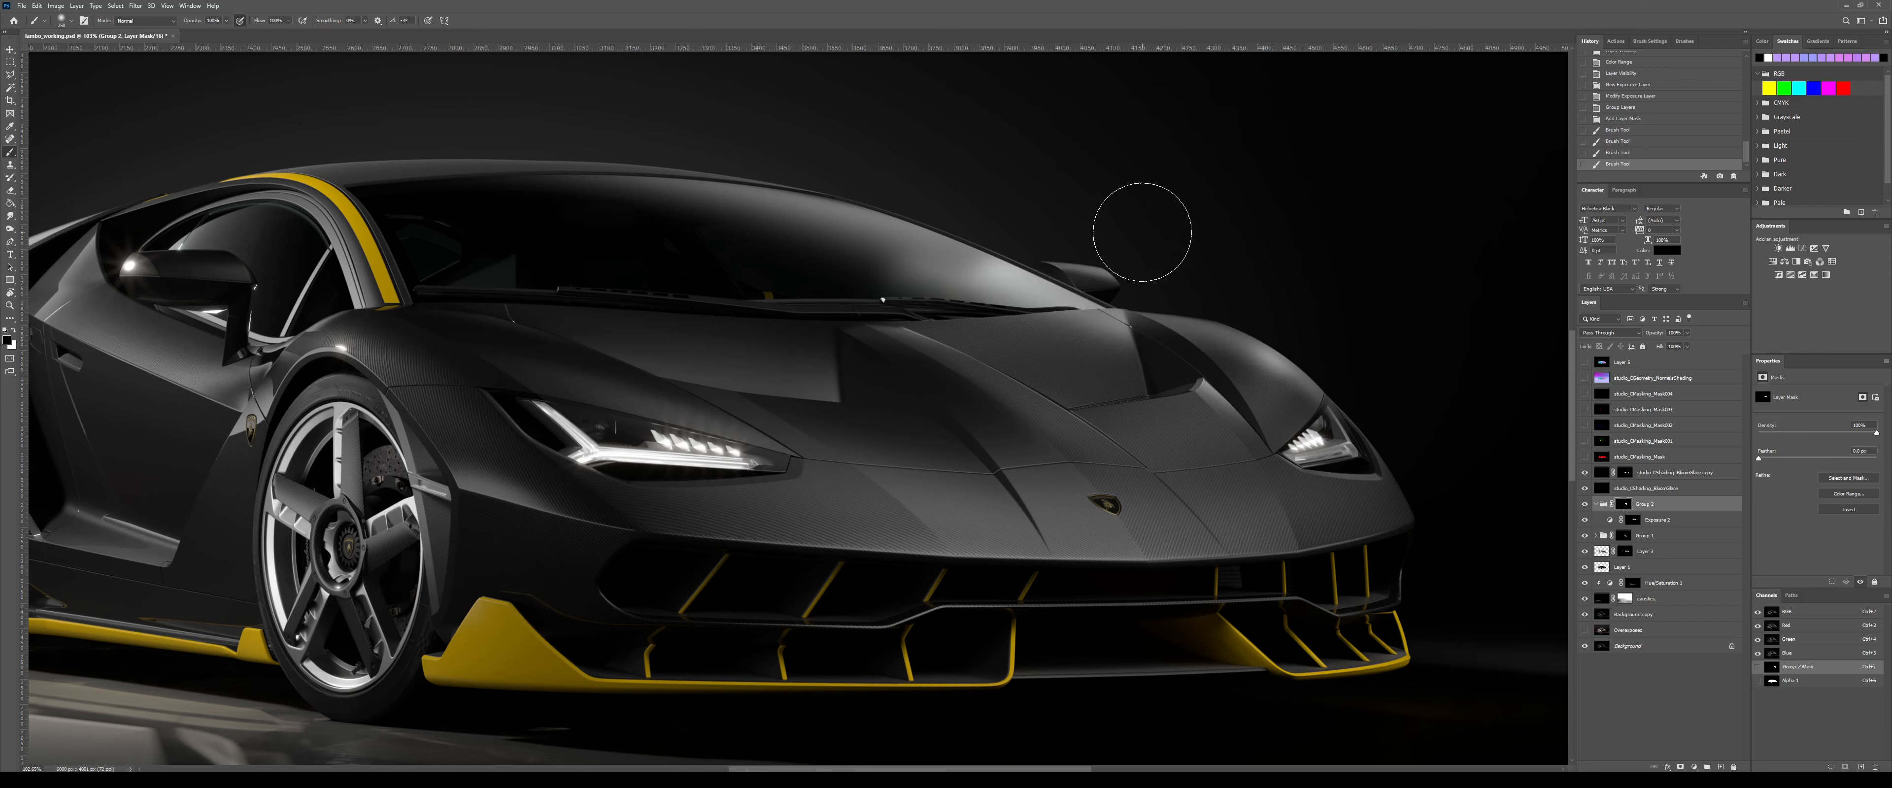
- Soften Group 2's mask around the windshield edge and far hood with a larger black brush at 10% opacity, comparing the group's effect
key("bracketright")
key("bracketright")
key("bracketright")
key("1")
left_click(1076, 191)
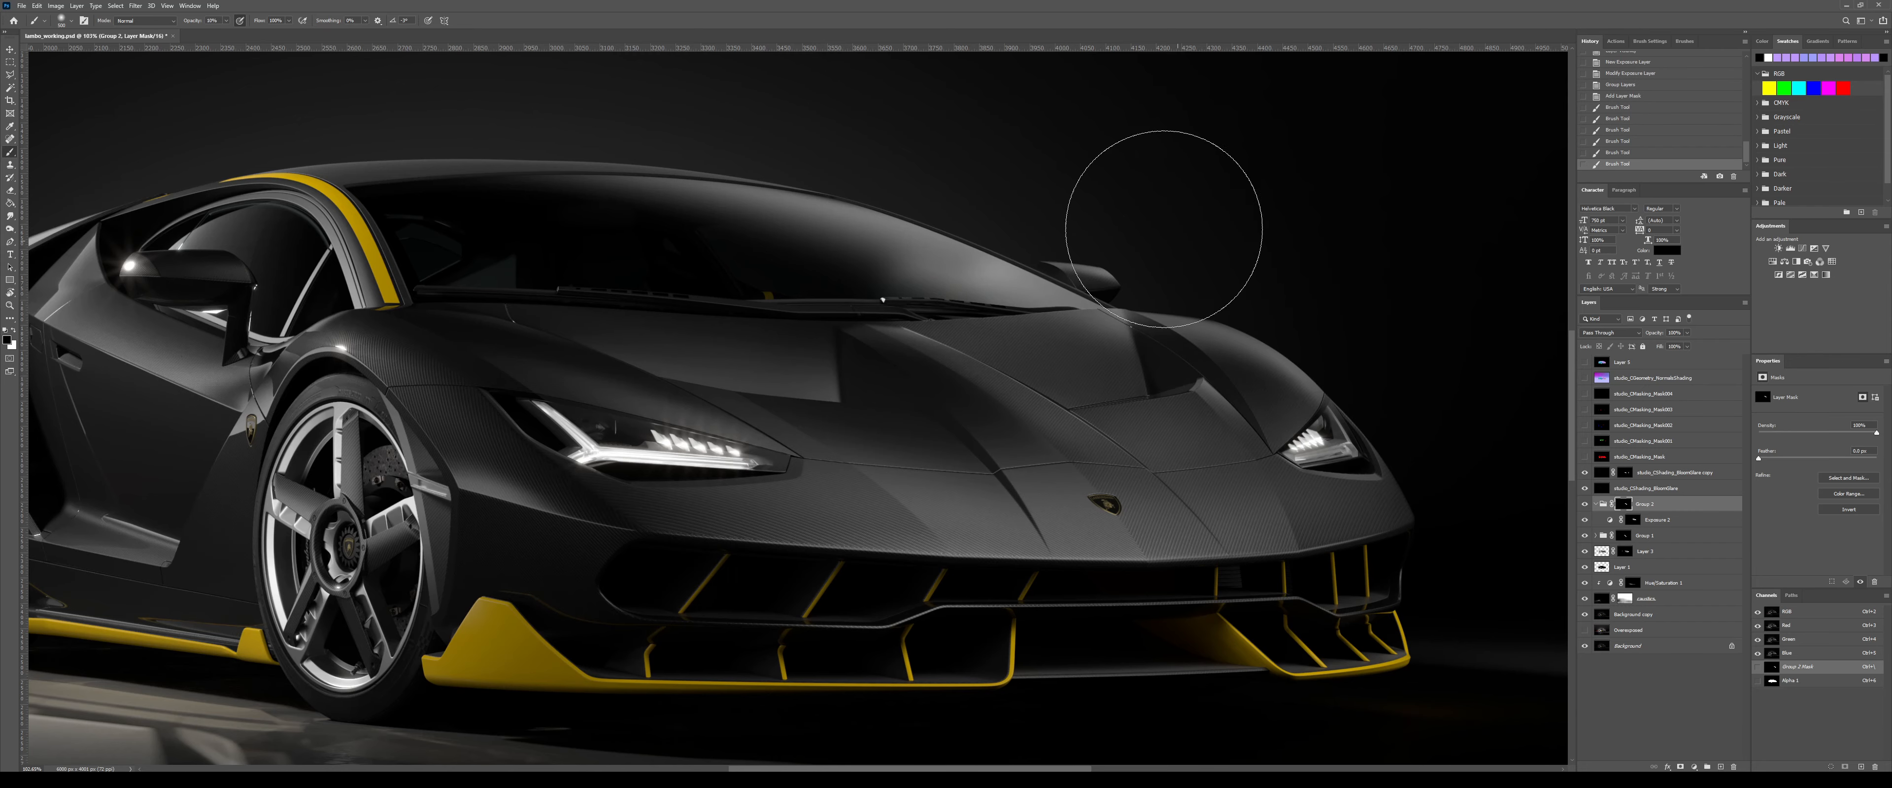
left_click(1168, 234)
left_click(1173, 319)
left_click(1053, 226)
left_click(1212, 360)
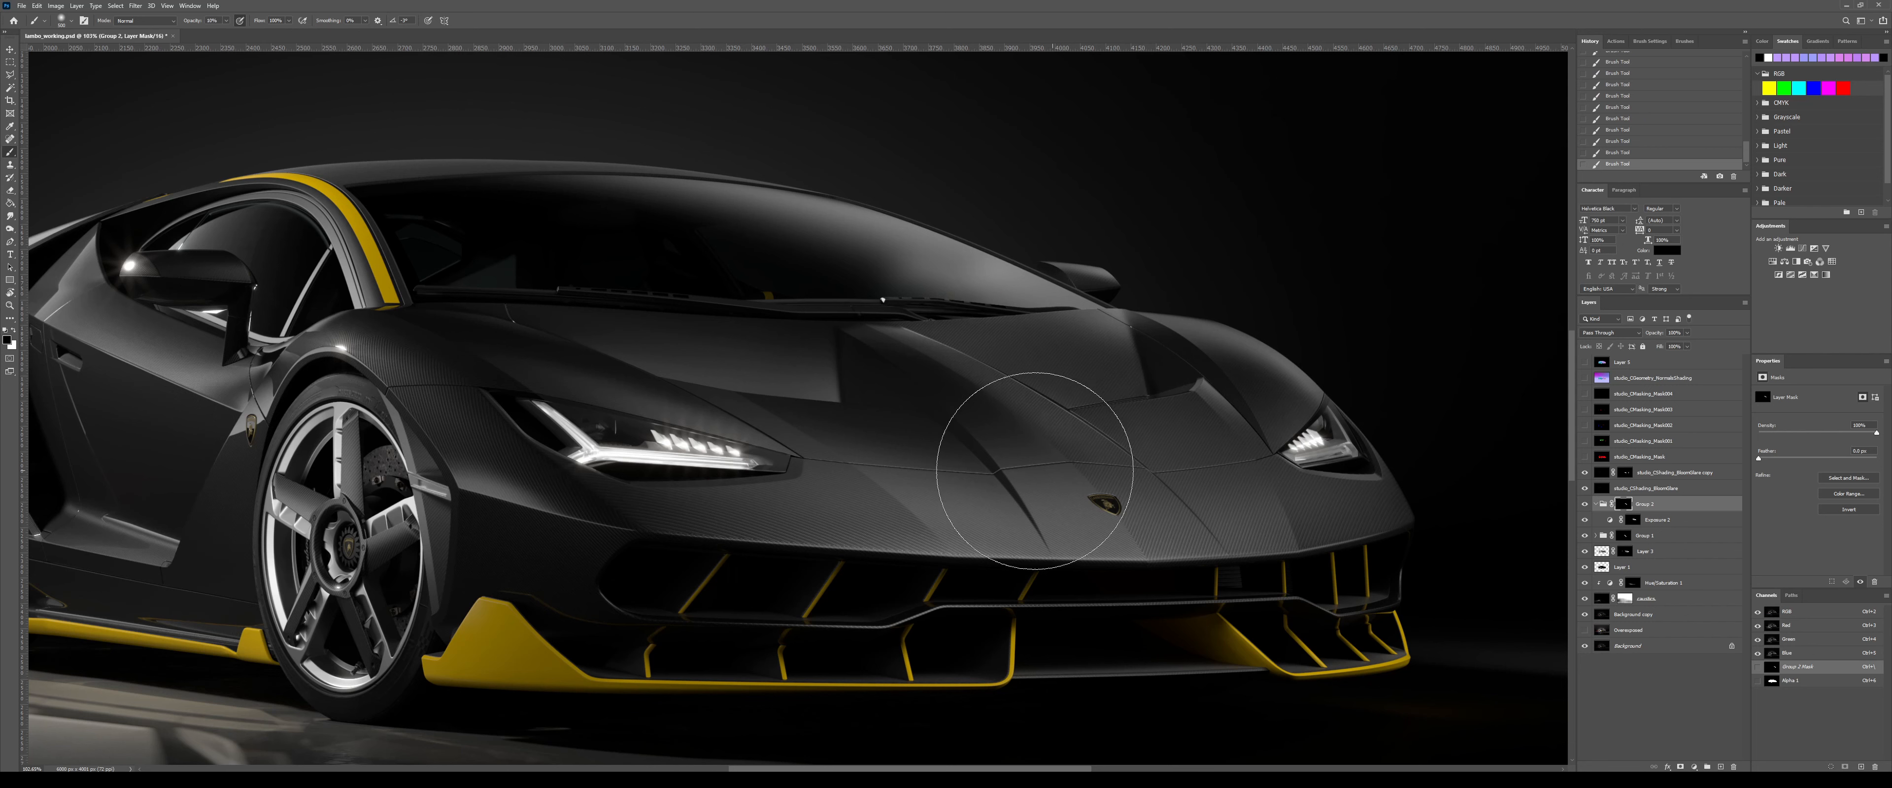
key("m")
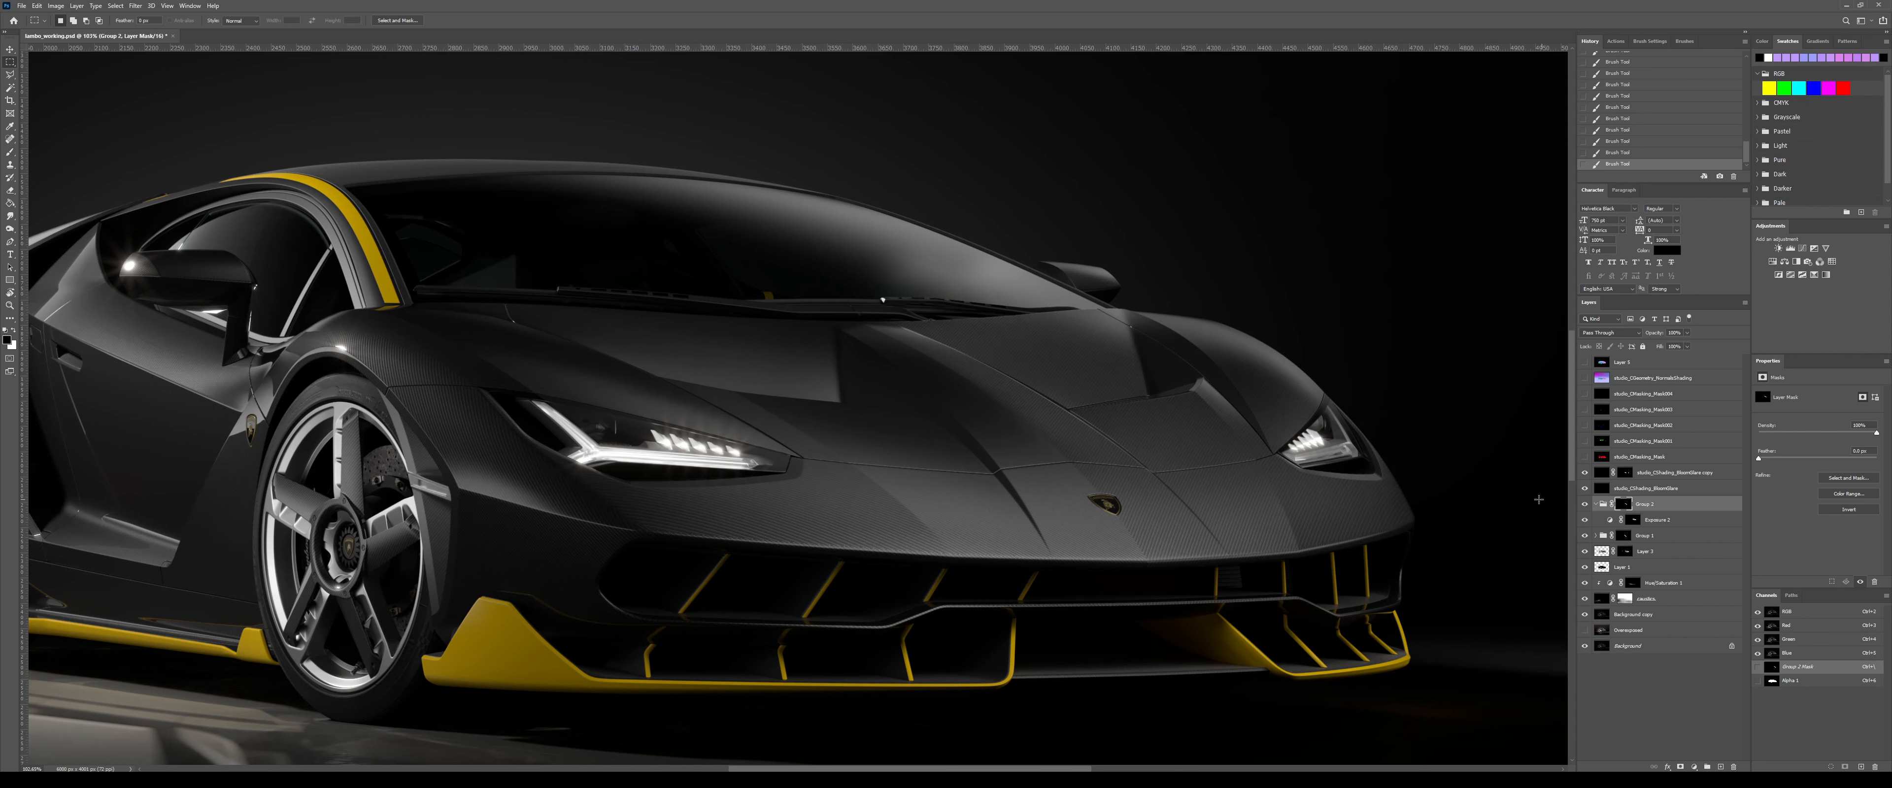
left_click(1584, 506)
left_click(1584, 505)
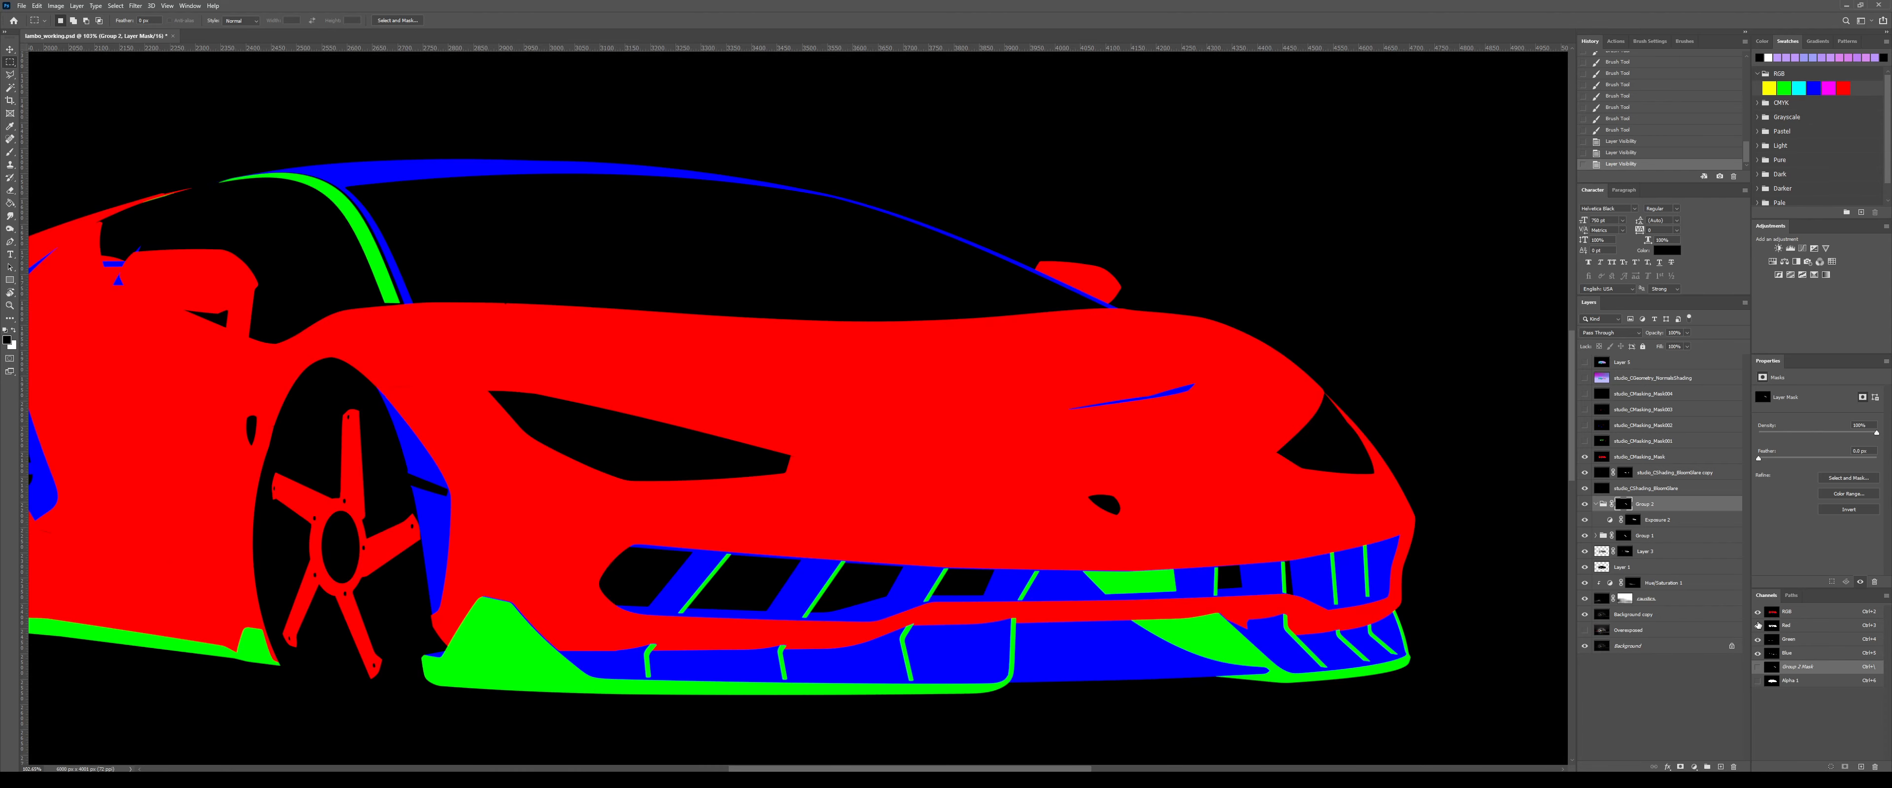
- Fill Group 2's mask with black outside the body paint, using the inverted red channel of the color mask pass as the selection
left_click(1772, 625, "ctrl")
left_click(1584, 456)
right_click(1088, 380)
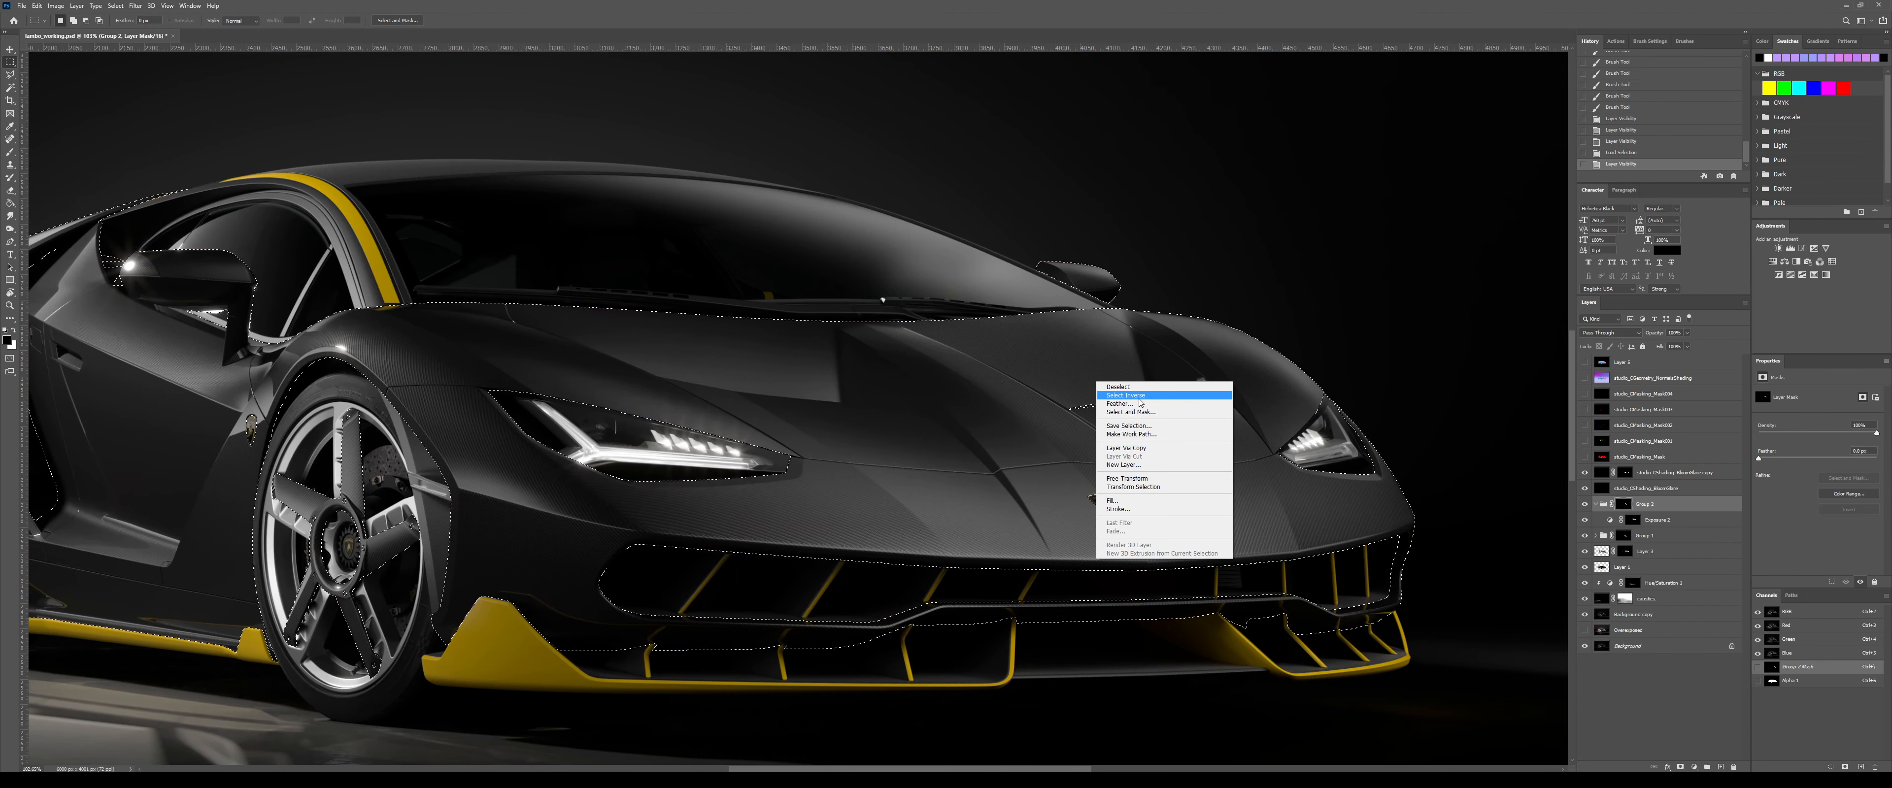
left_click(1102, 398)
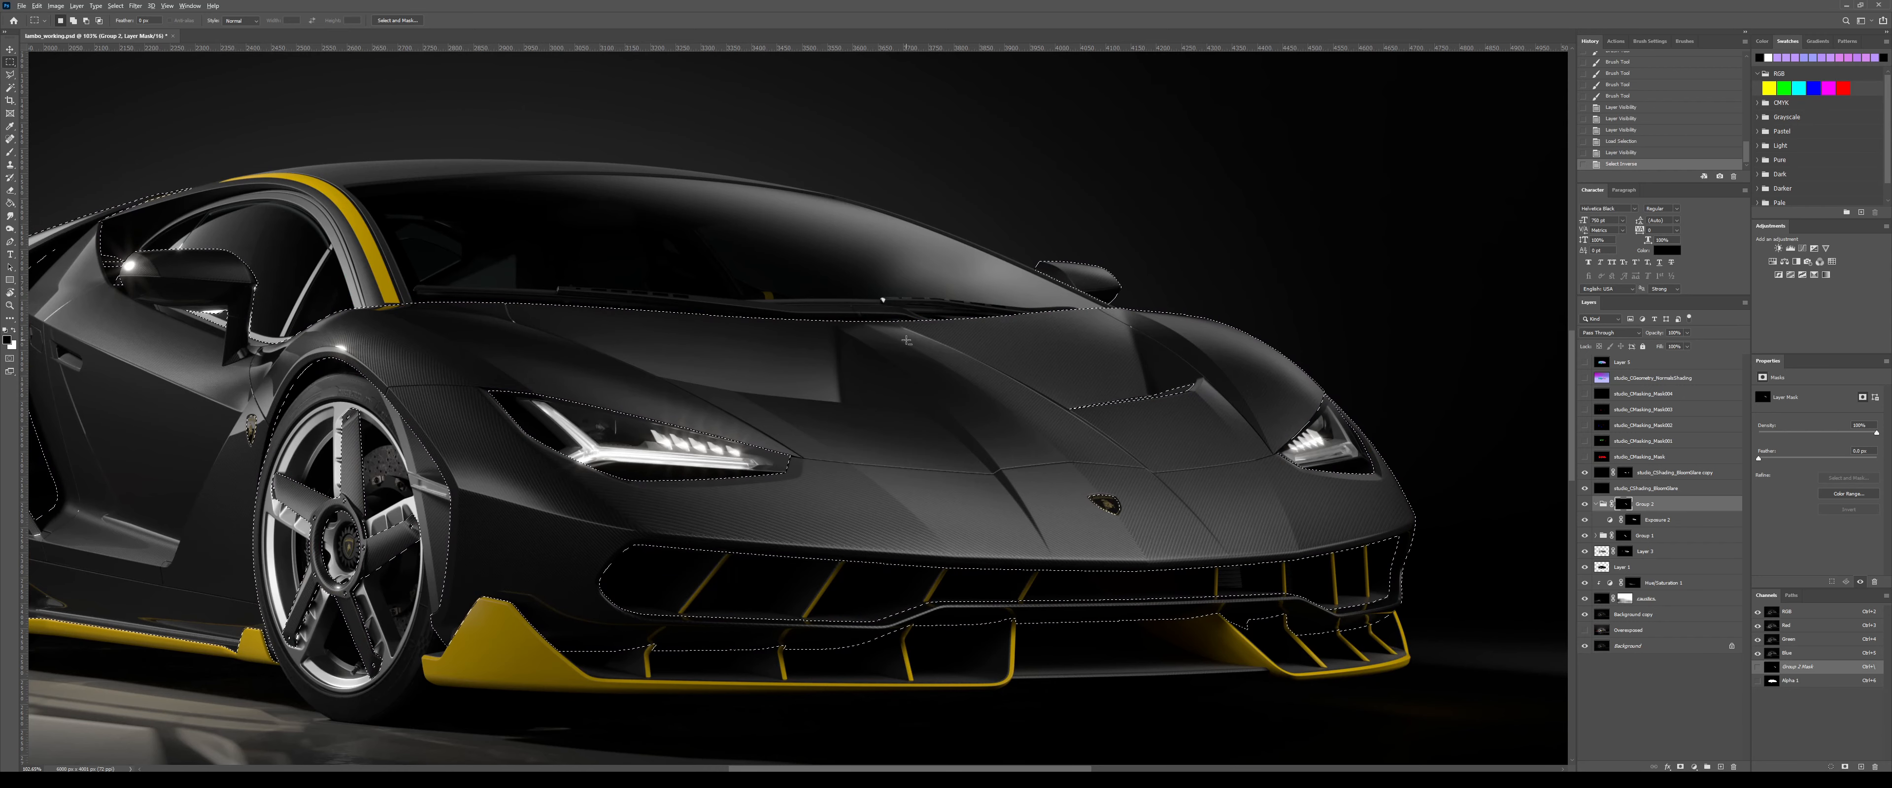
key("alt+BackSpace")
key("ctrl+d")
scroll(906, 340, "down", 5)
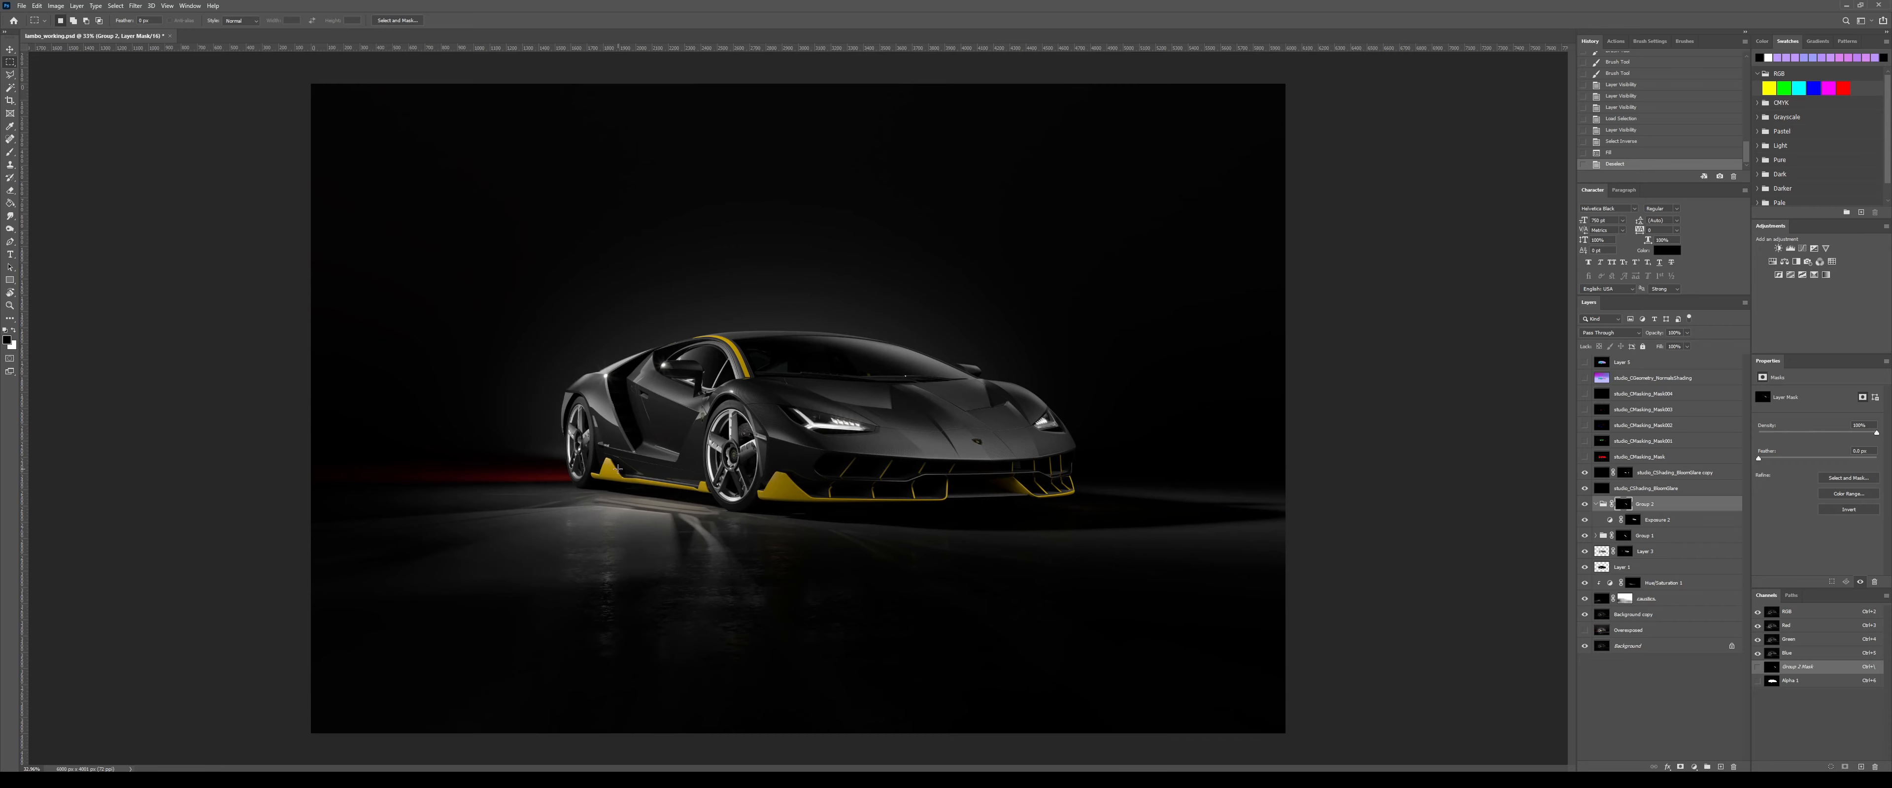
- Show the normals pass and start a Color Range selection sampled from the teal near corner of the front bumper
scroll(687, 406, "up", 3)
scroll(872, 510, "up", 4)
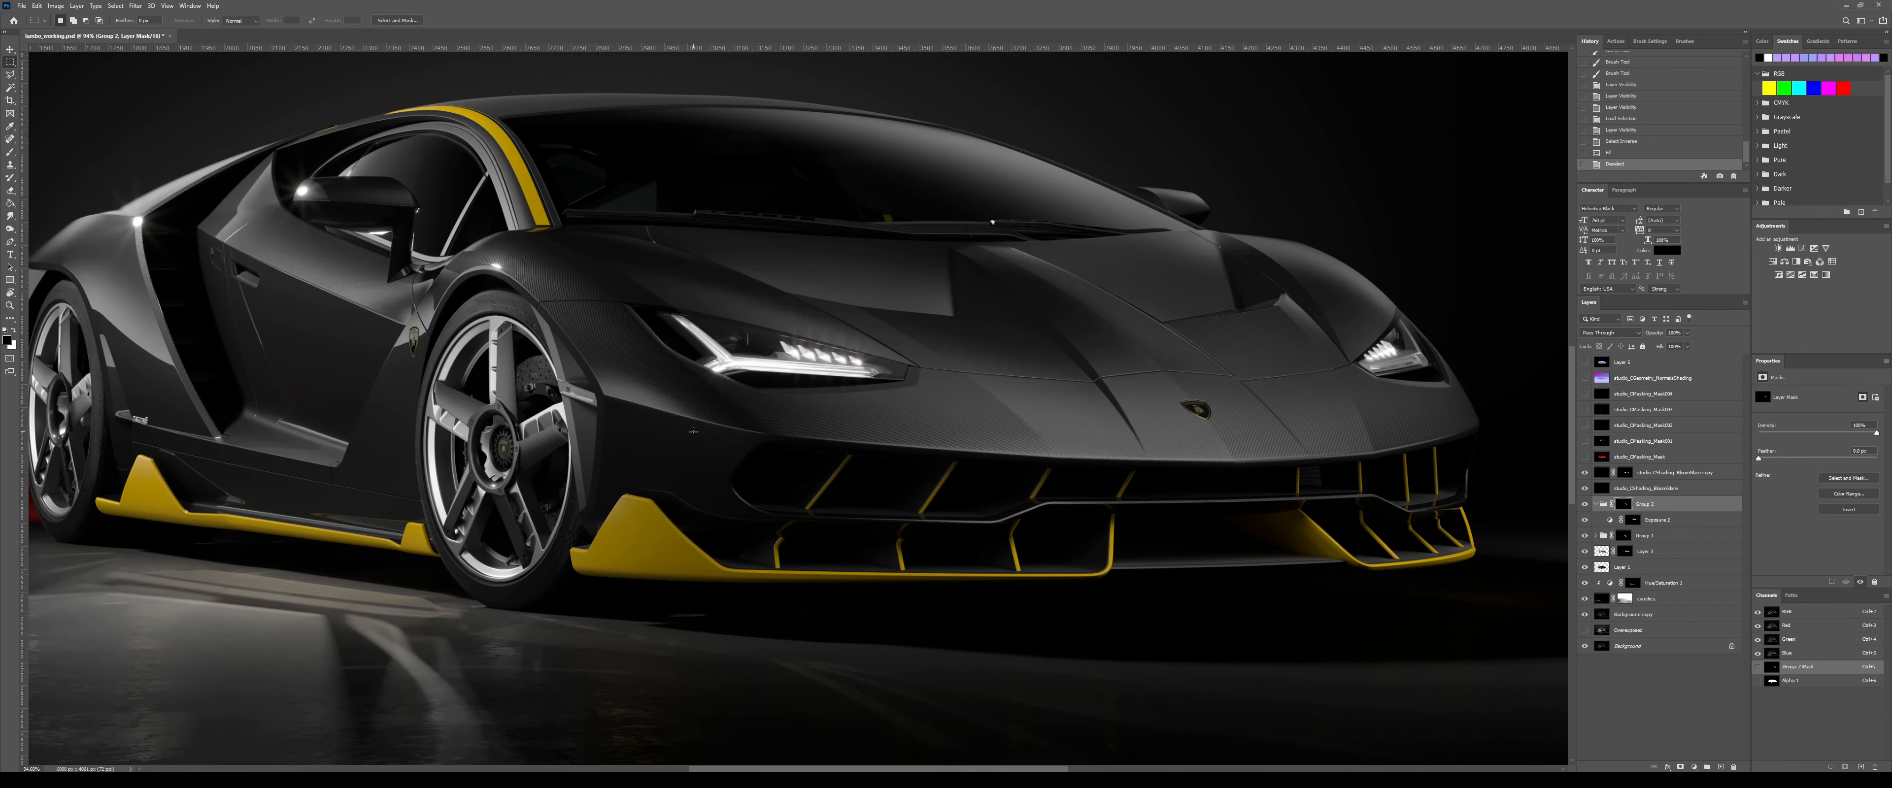
left_click(1585, 361)
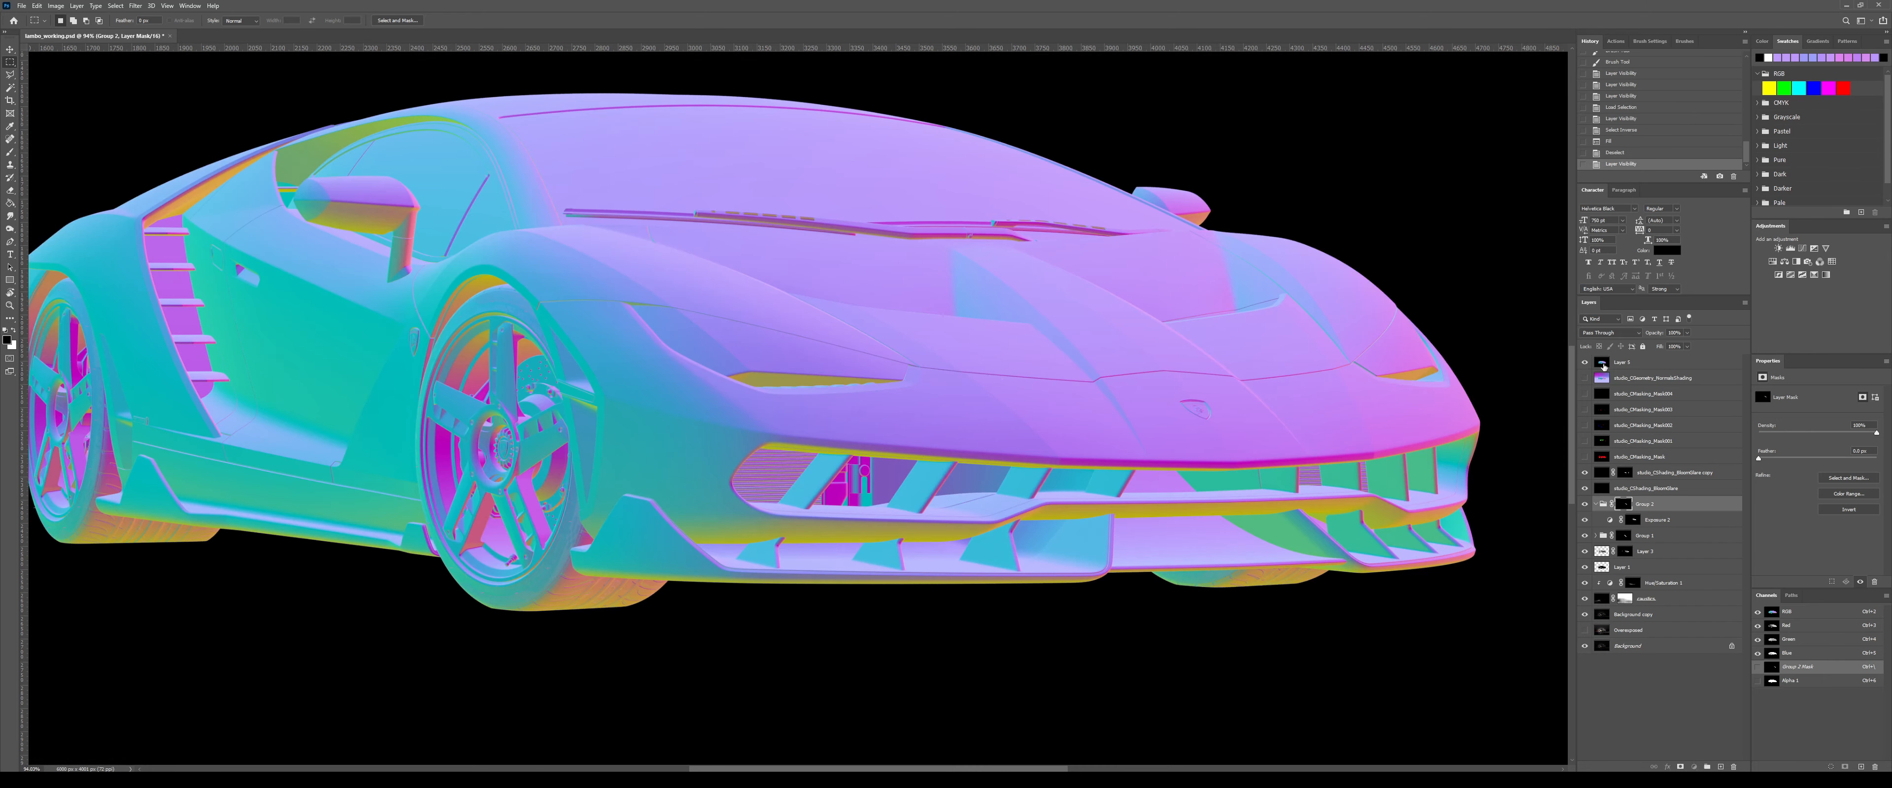
left_click(1623, 362)
right_click(795, 366)
left_click(821, 465)
left_click(689, 463)
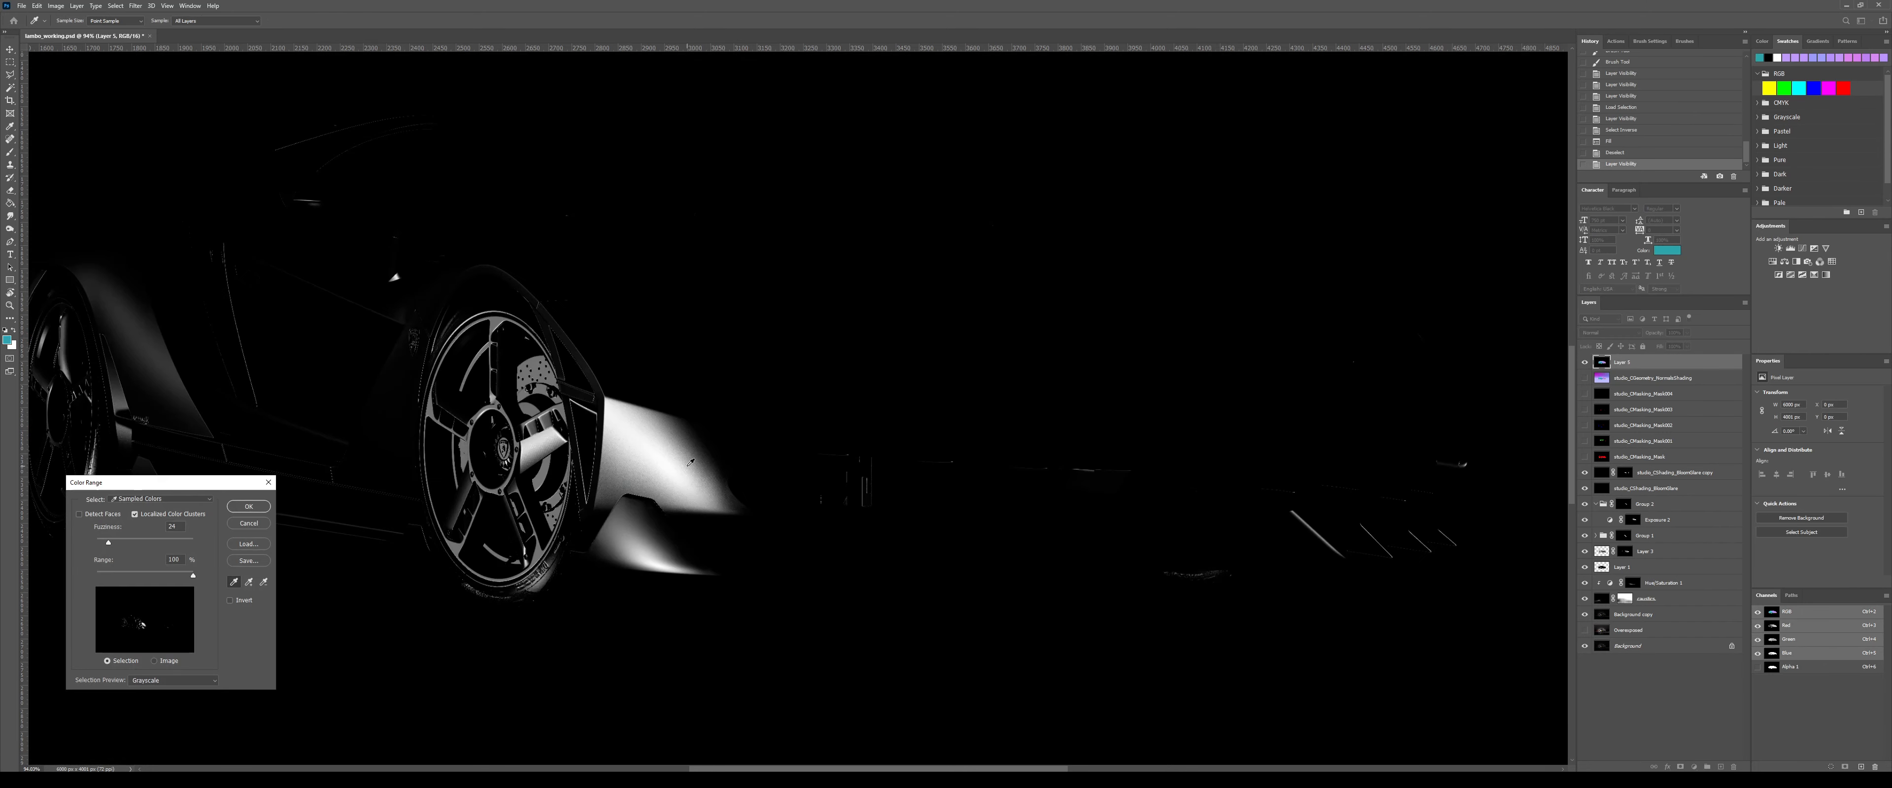
- Increase the Color Range fuzziness, resample the bumper corner, accept the selection and hide the normals pass
left_click_drag(126, 547, 133, 544)
left_click(710, 466)
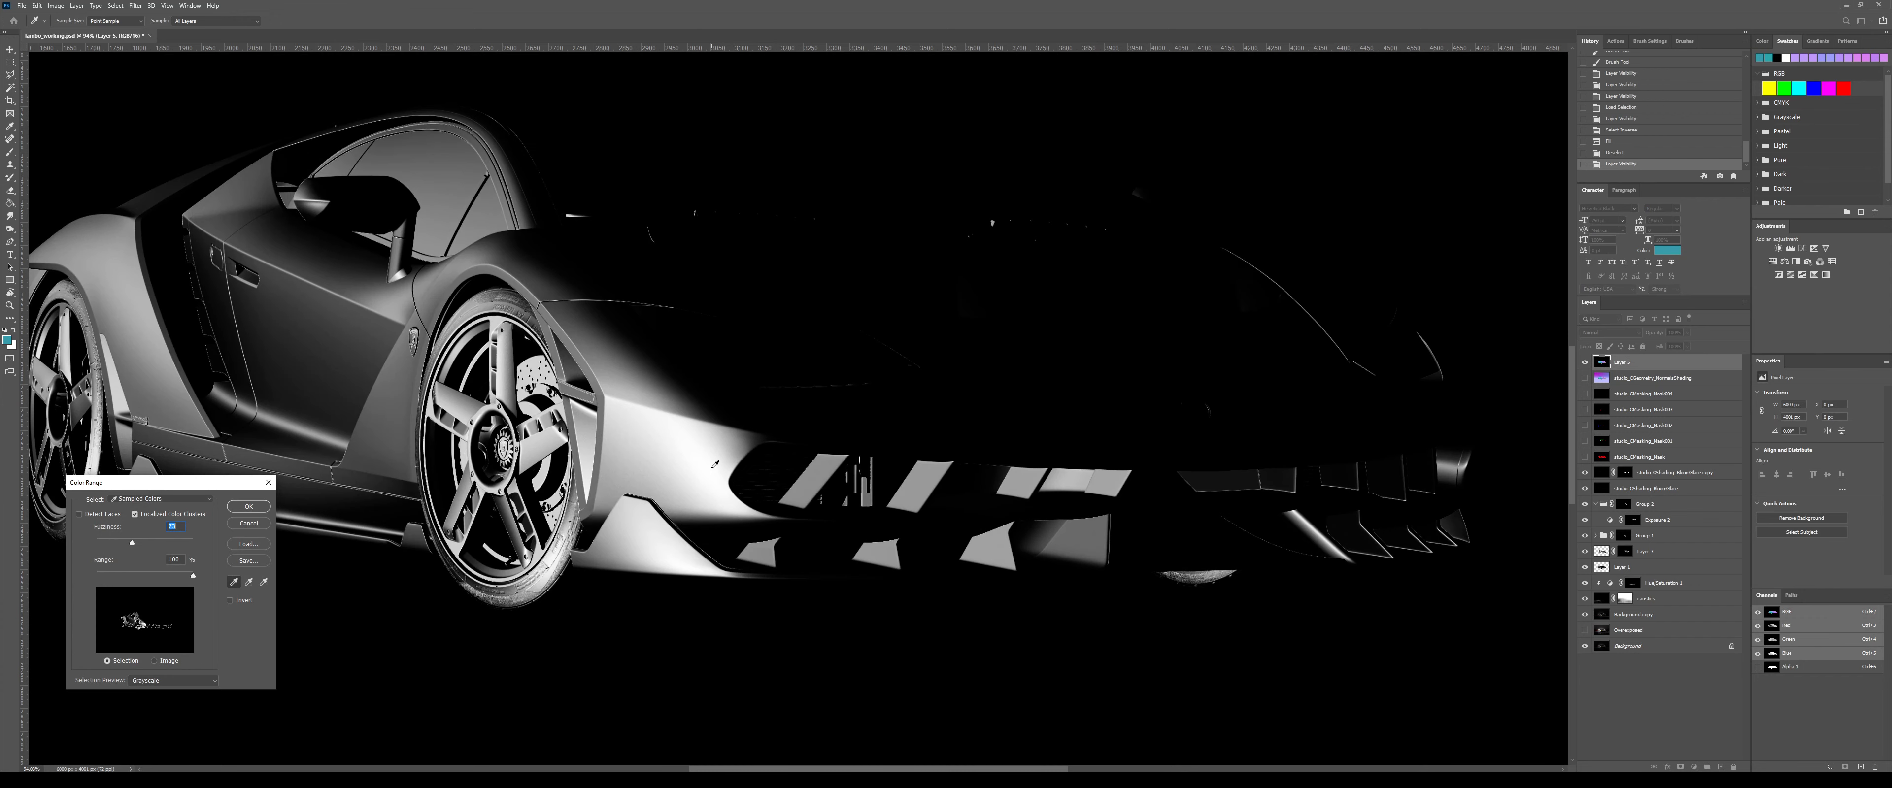
left_click(716, 464)
left_click(724, 461)
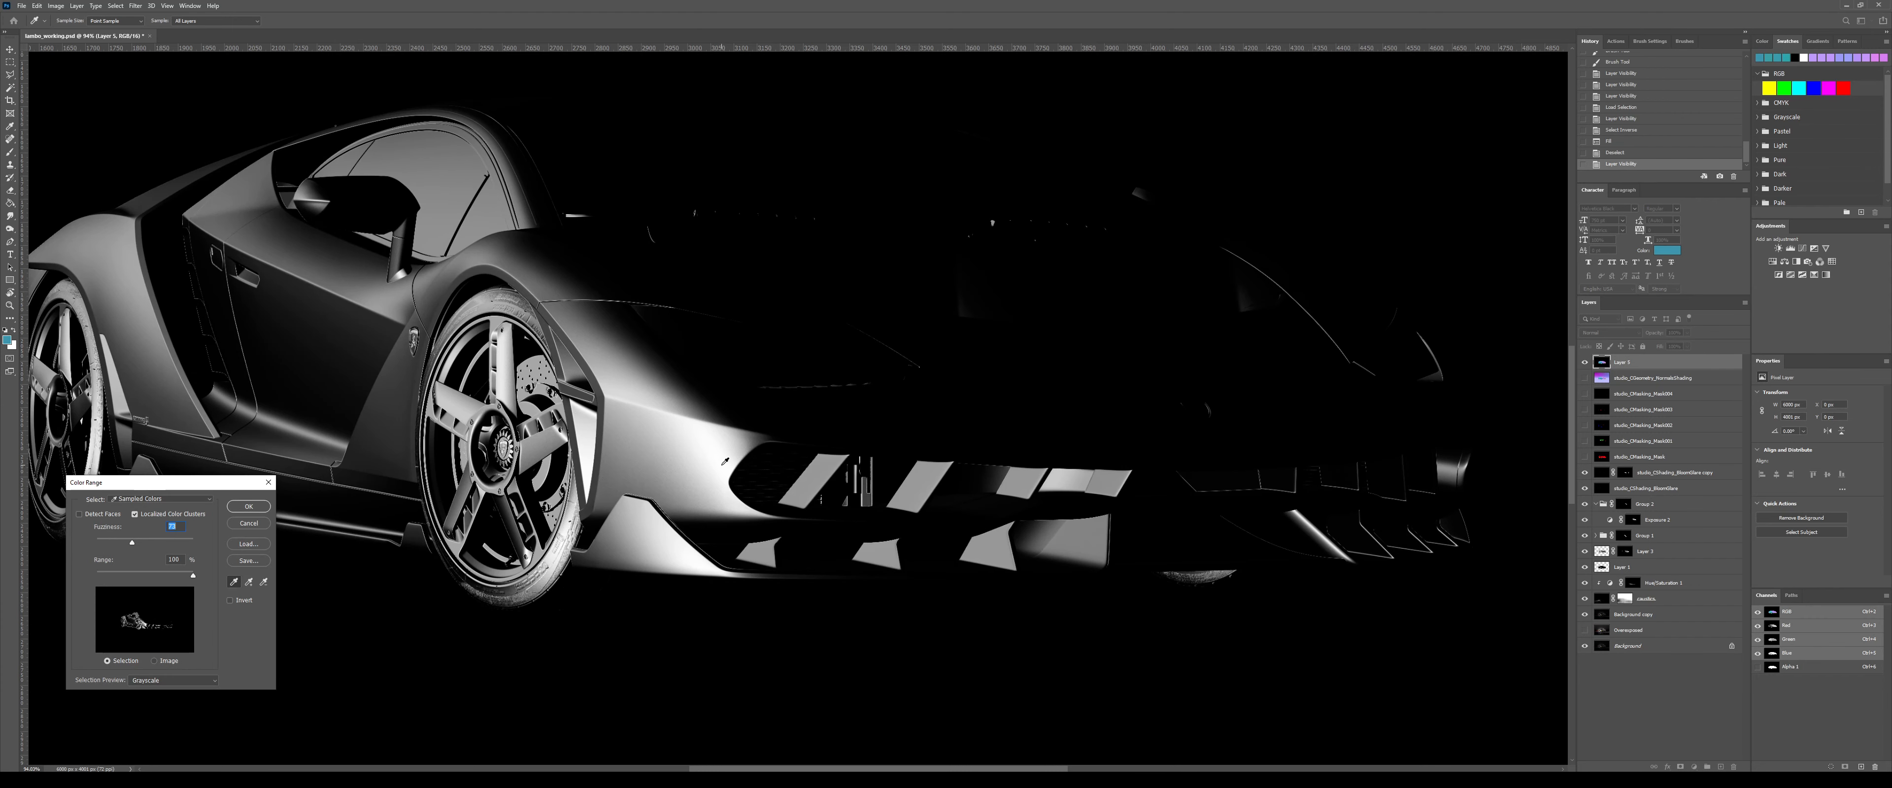
left_click(716, 463)
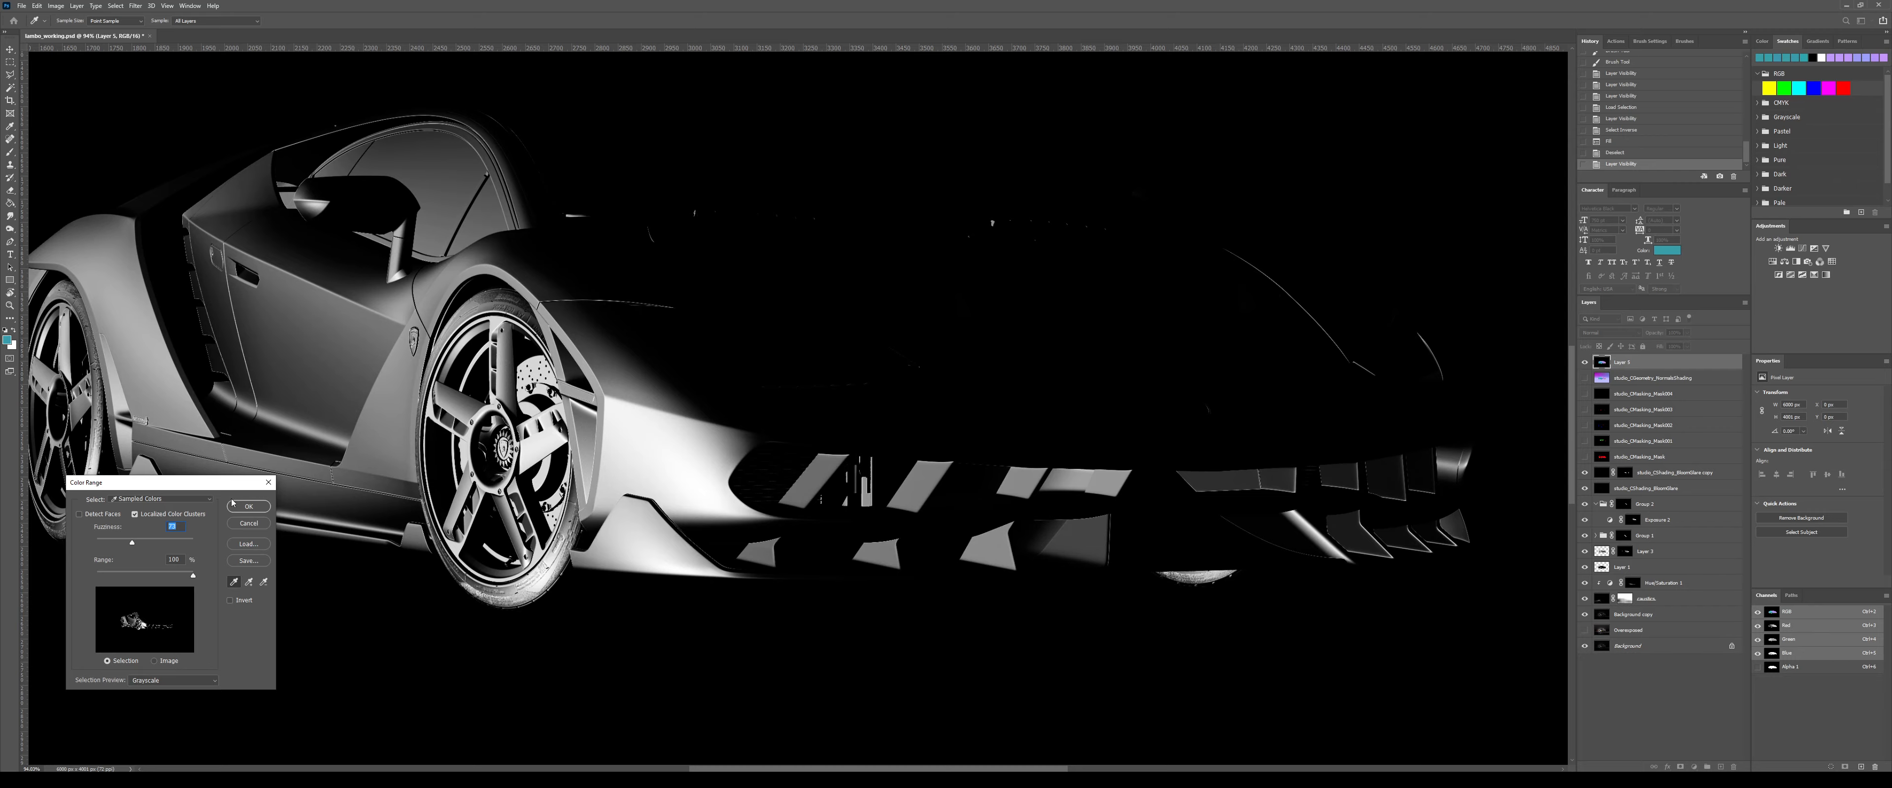
left_click(232, 503)
left_click(1584, 362)
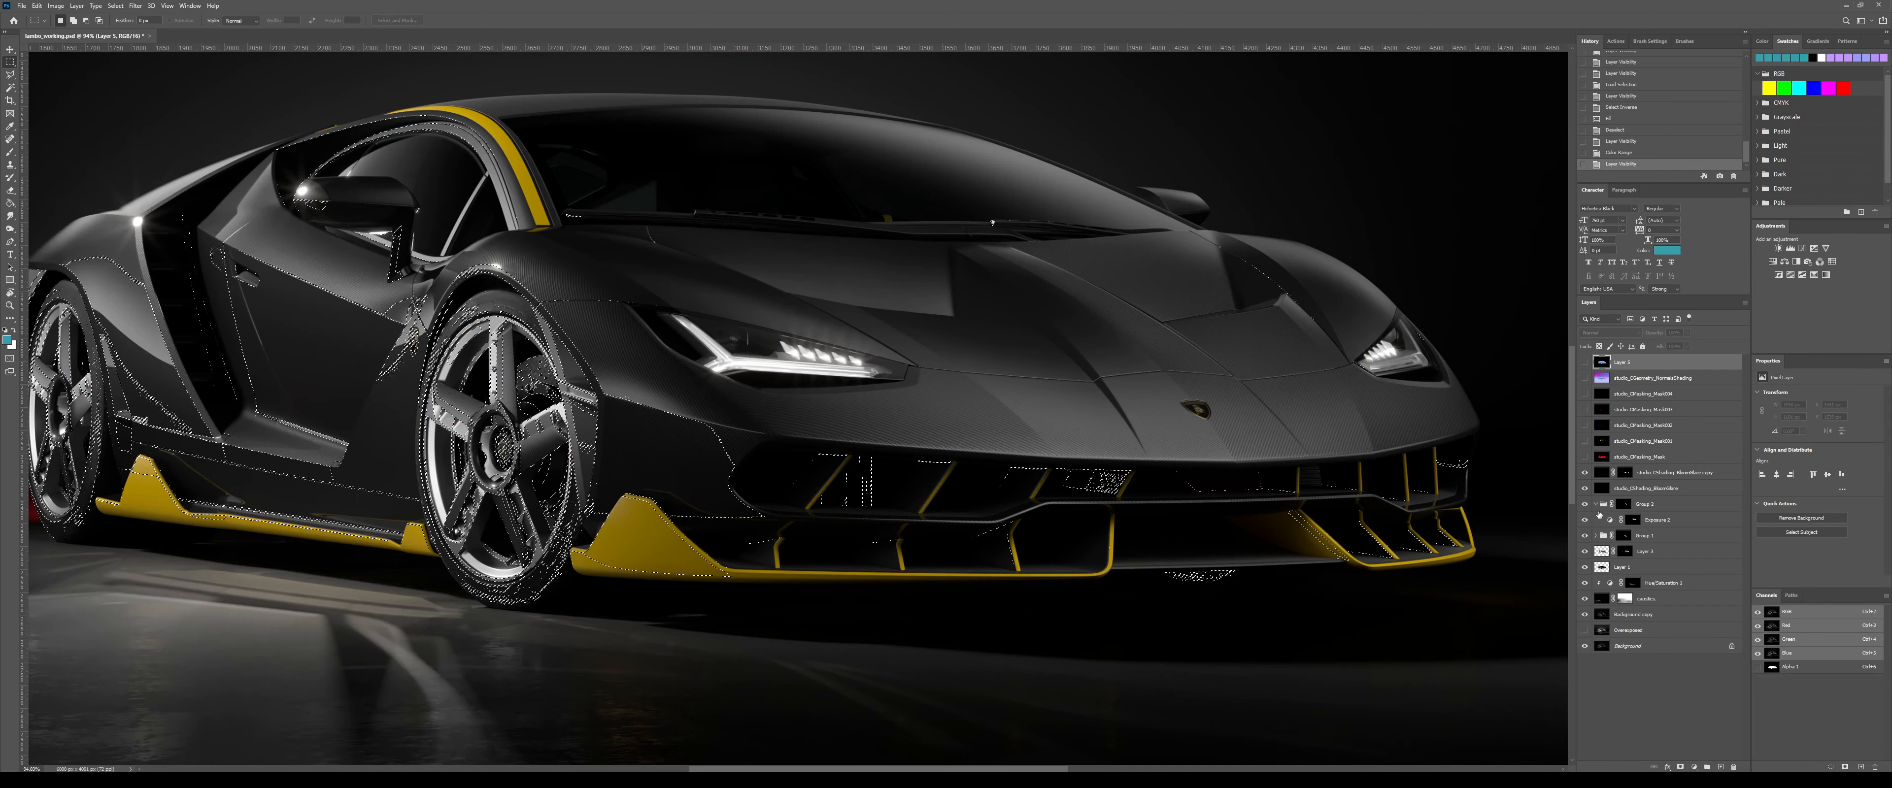
- Collapse Group 2, add an Exposure adjustment above it from the bumper selection, and raise its exposure
left_click(1596, 504)
left_click(1654, 504)
left_click(1814, 249)
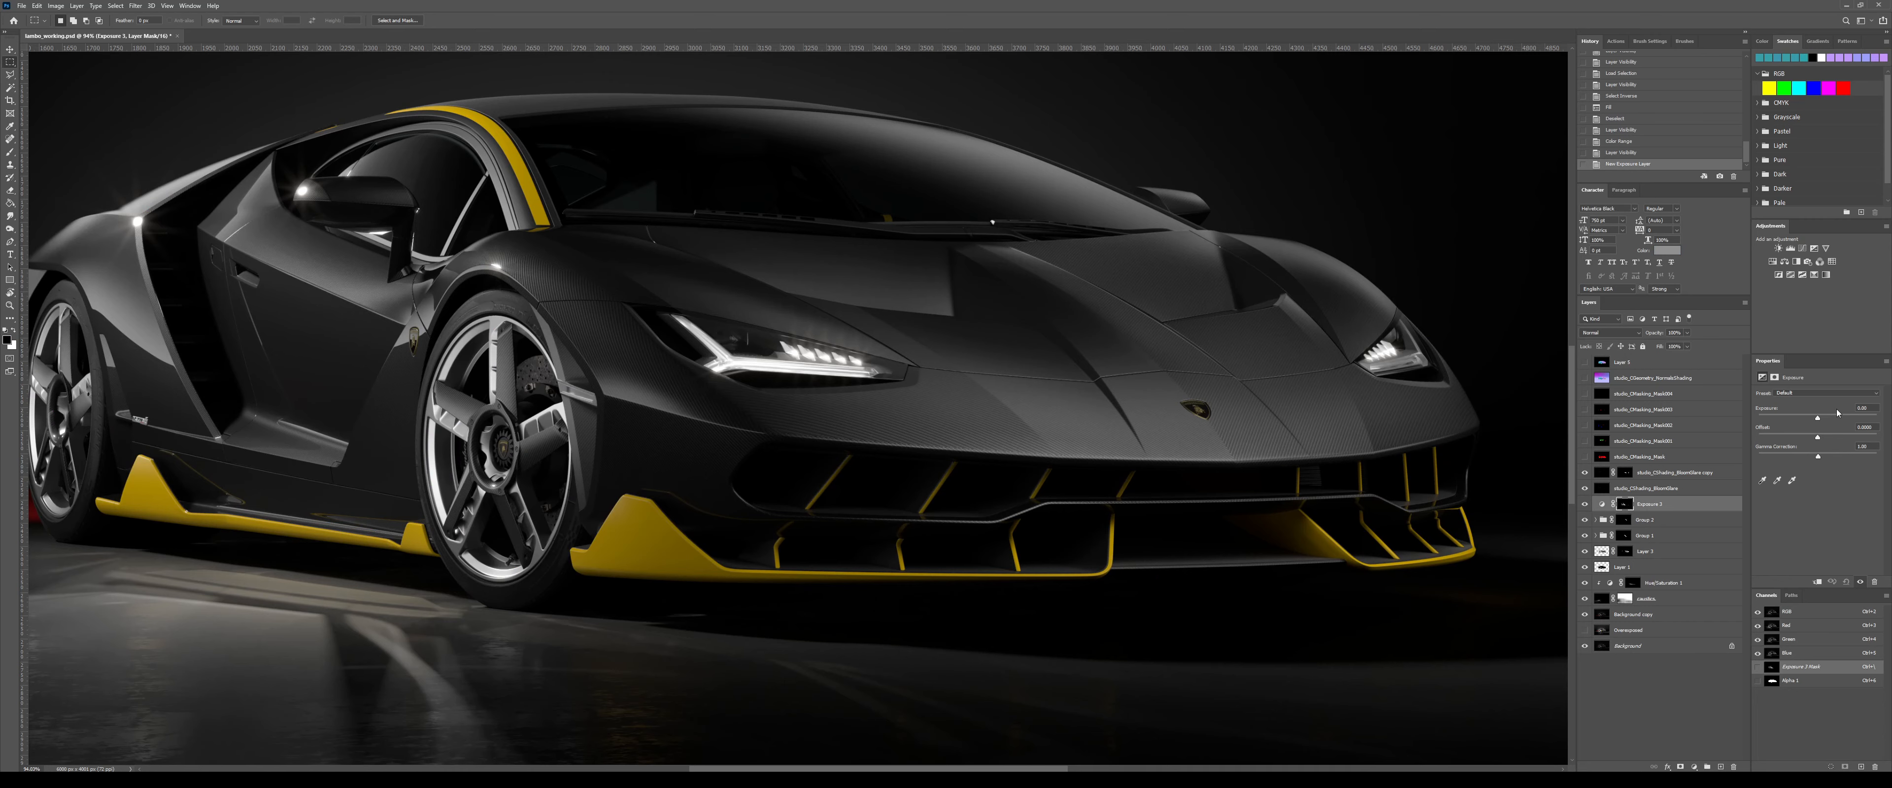
left_click_drag(1832, 418, 1845, 419)
- Group the new Exposure adjustment and mask the group to the body paint using the color mask pass's red channel
left_click(1584, 458)
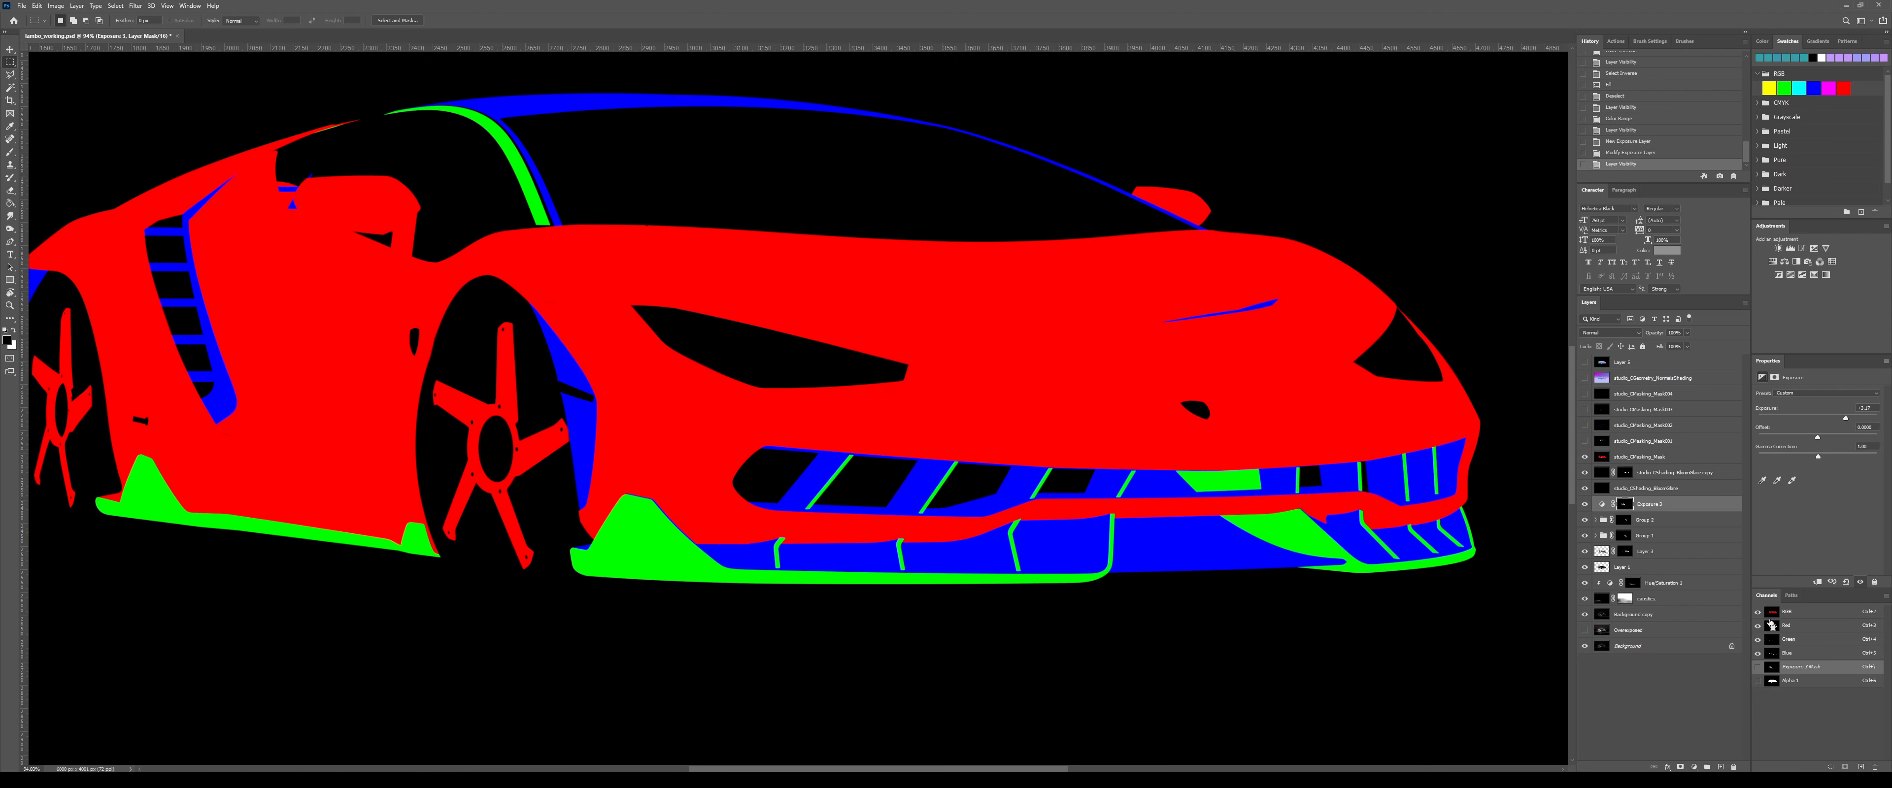
left_click(1772, 627, "ctrl")
left_click(1584, 457)
key("ctrl+g")
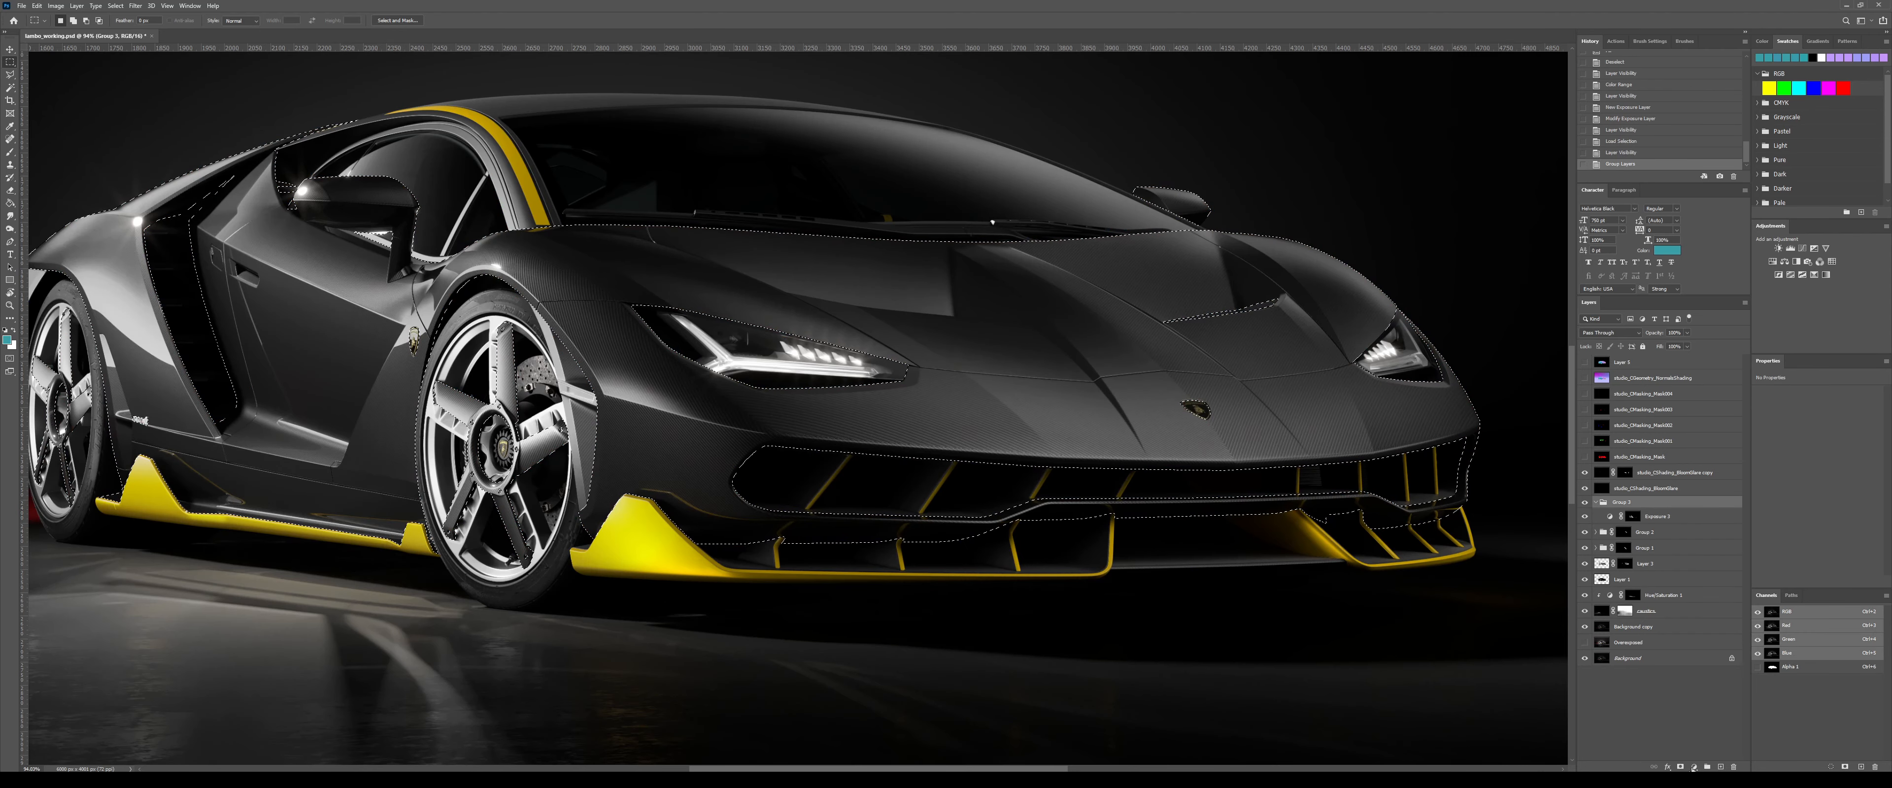
left_click(1680, 767)
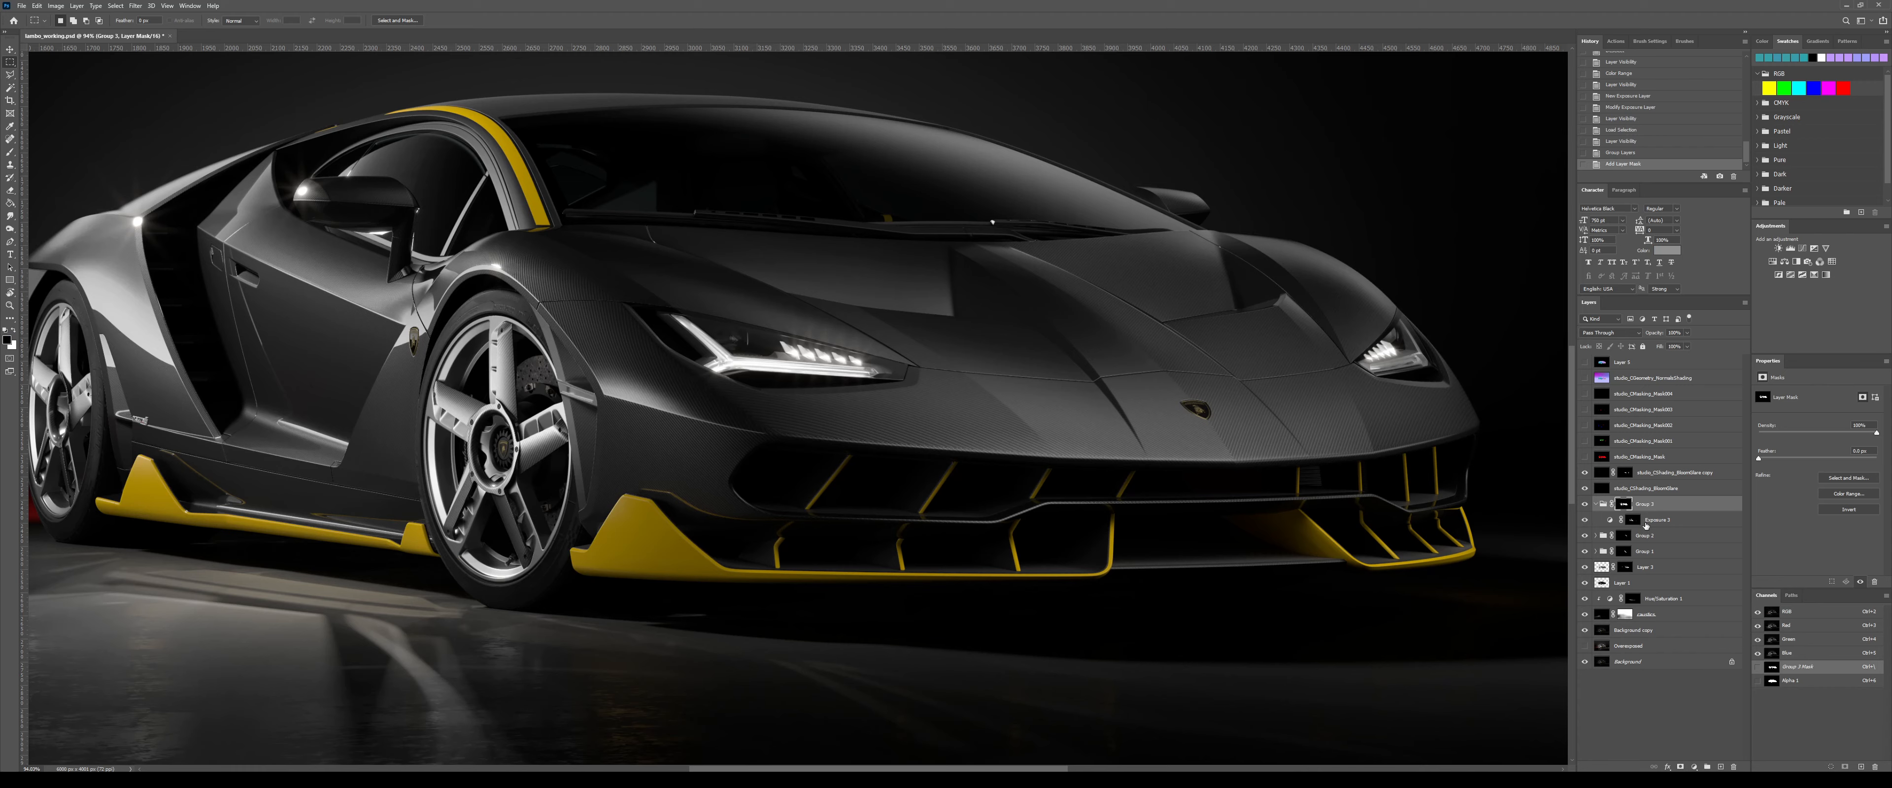
- Nest the masked group in another group with a black mask and paint white over the near front bumper corner
key("ctrl+g")
left_click(1680, 767, "alt")
key("b")
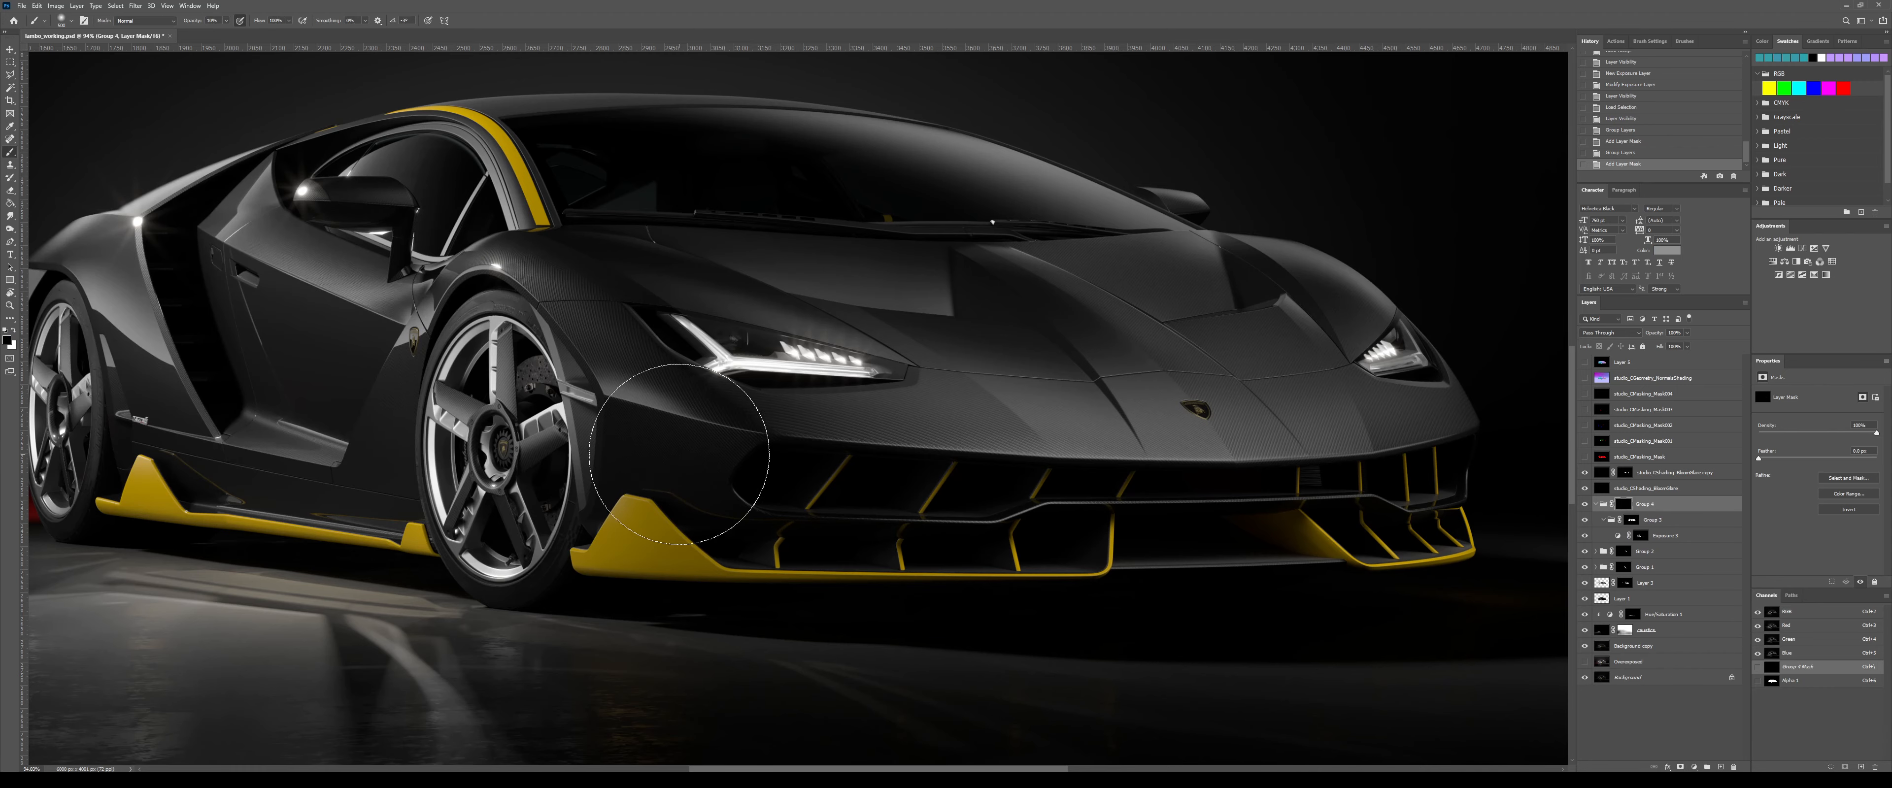
key("x")
mouse_move(682, 457)
left_mouse_down()
mouse_move(658, 477)
mouse_move(699, 462)
mouse_move(749, 497)
mouse_move(679, 483)
mouse_move(771, 506)
mouse_move(691, 485)
left_mouse_up()
key("]")
key("]")
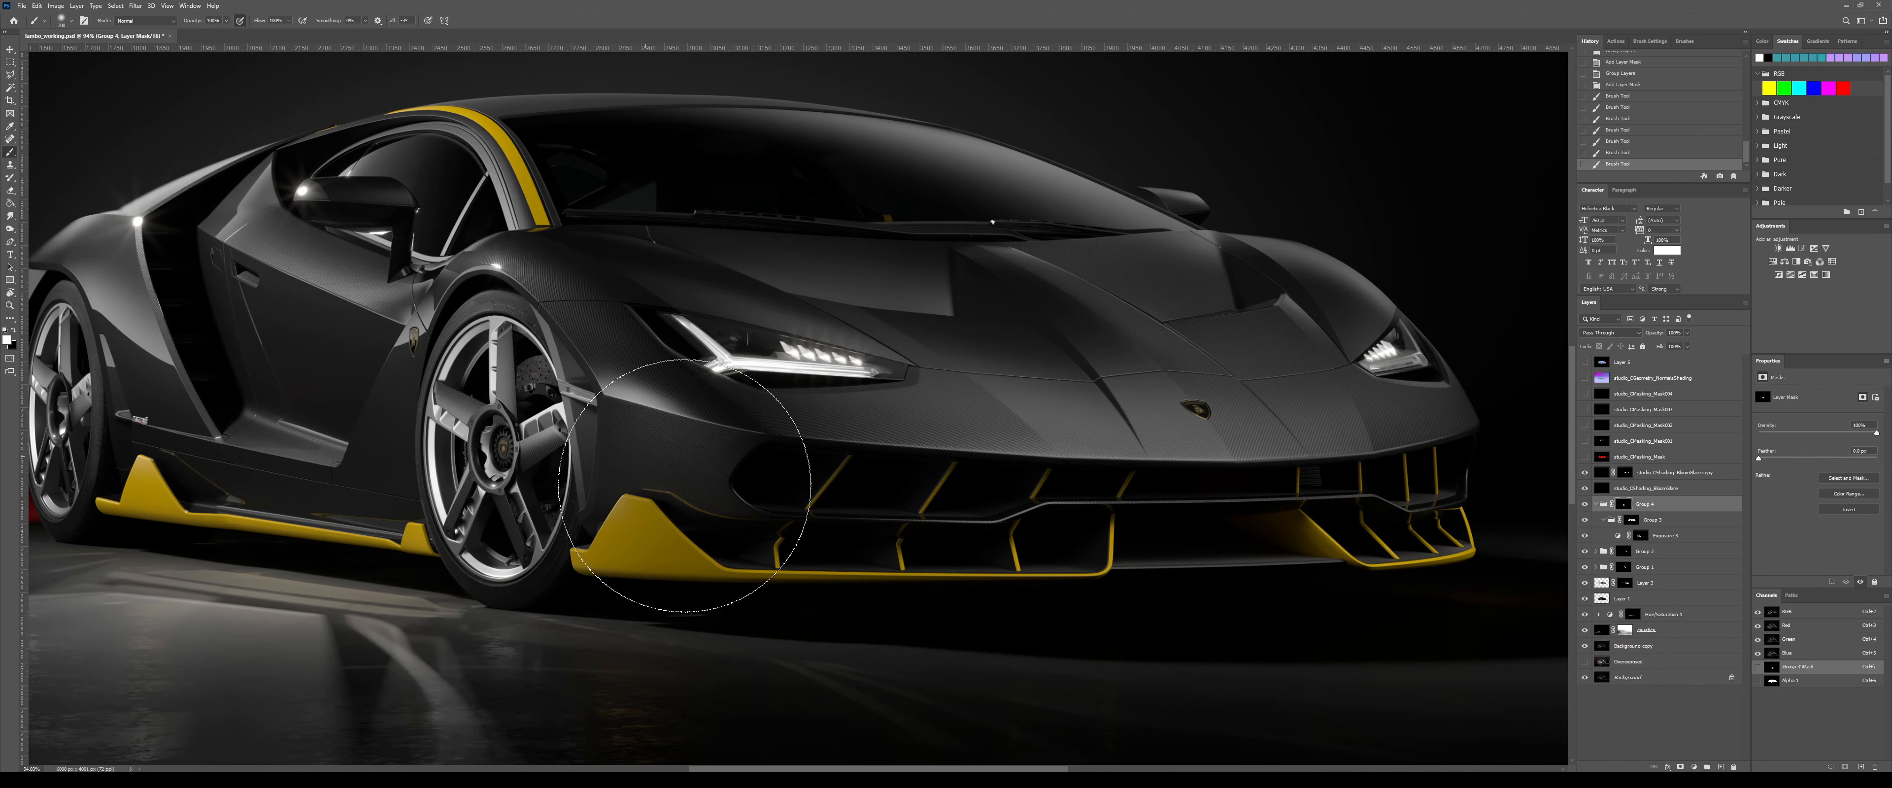
key("0")
mouse_move(811, 472)
left_mouse_down()
mouse_move(757, 480)
mouse_move(621, 238)
left_mouse_up()
- Paint black at 10% opacity on the outer group's mask around the near front fender and wheel arch with a smaller brush
key("x")
key("[")
key("[")
key("[")
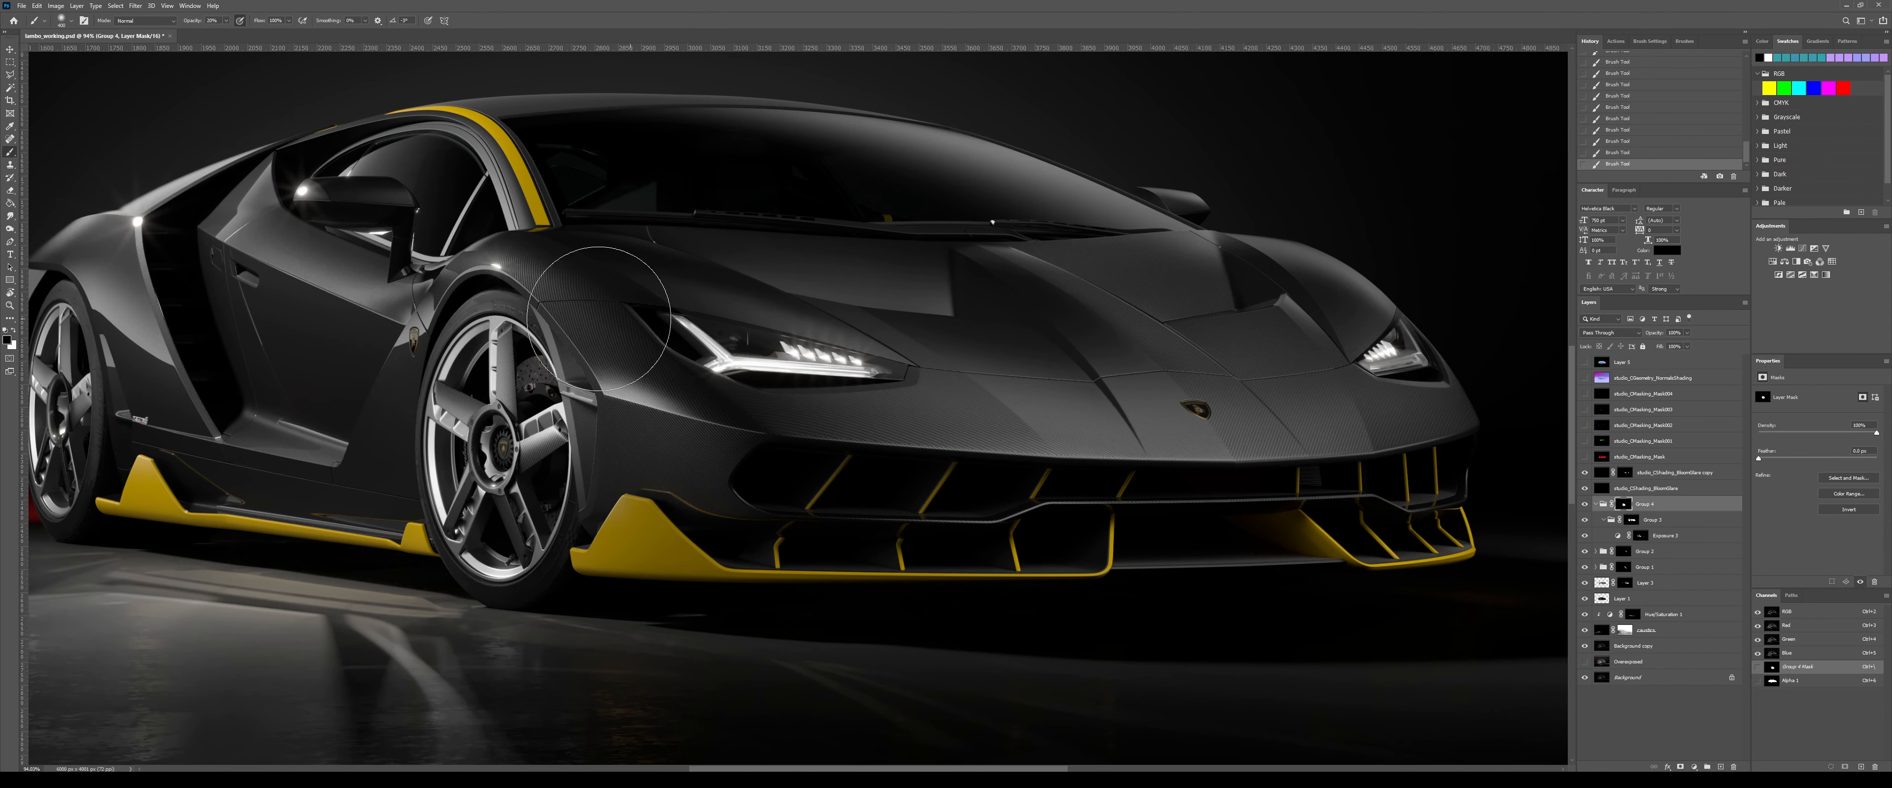
mouse_move(490, 303)
left_mouse_down()
mouse_move(508, 367)
mouse_move(483, 452)
left_mouse_up()
key("1")
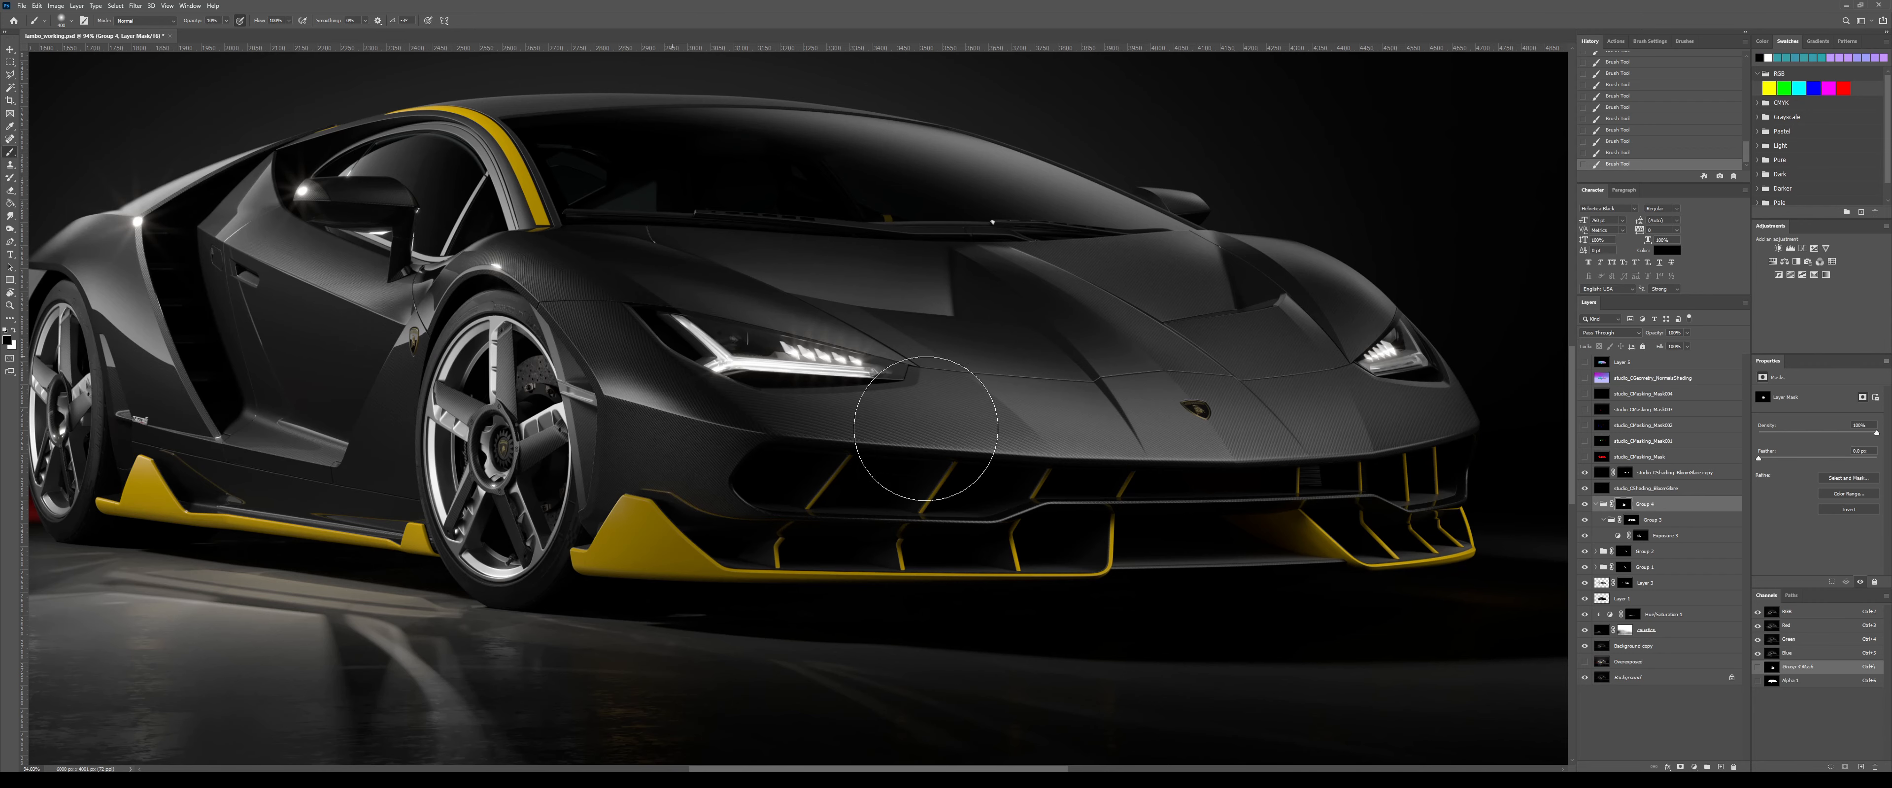
key("m")
key("ctrl+0")
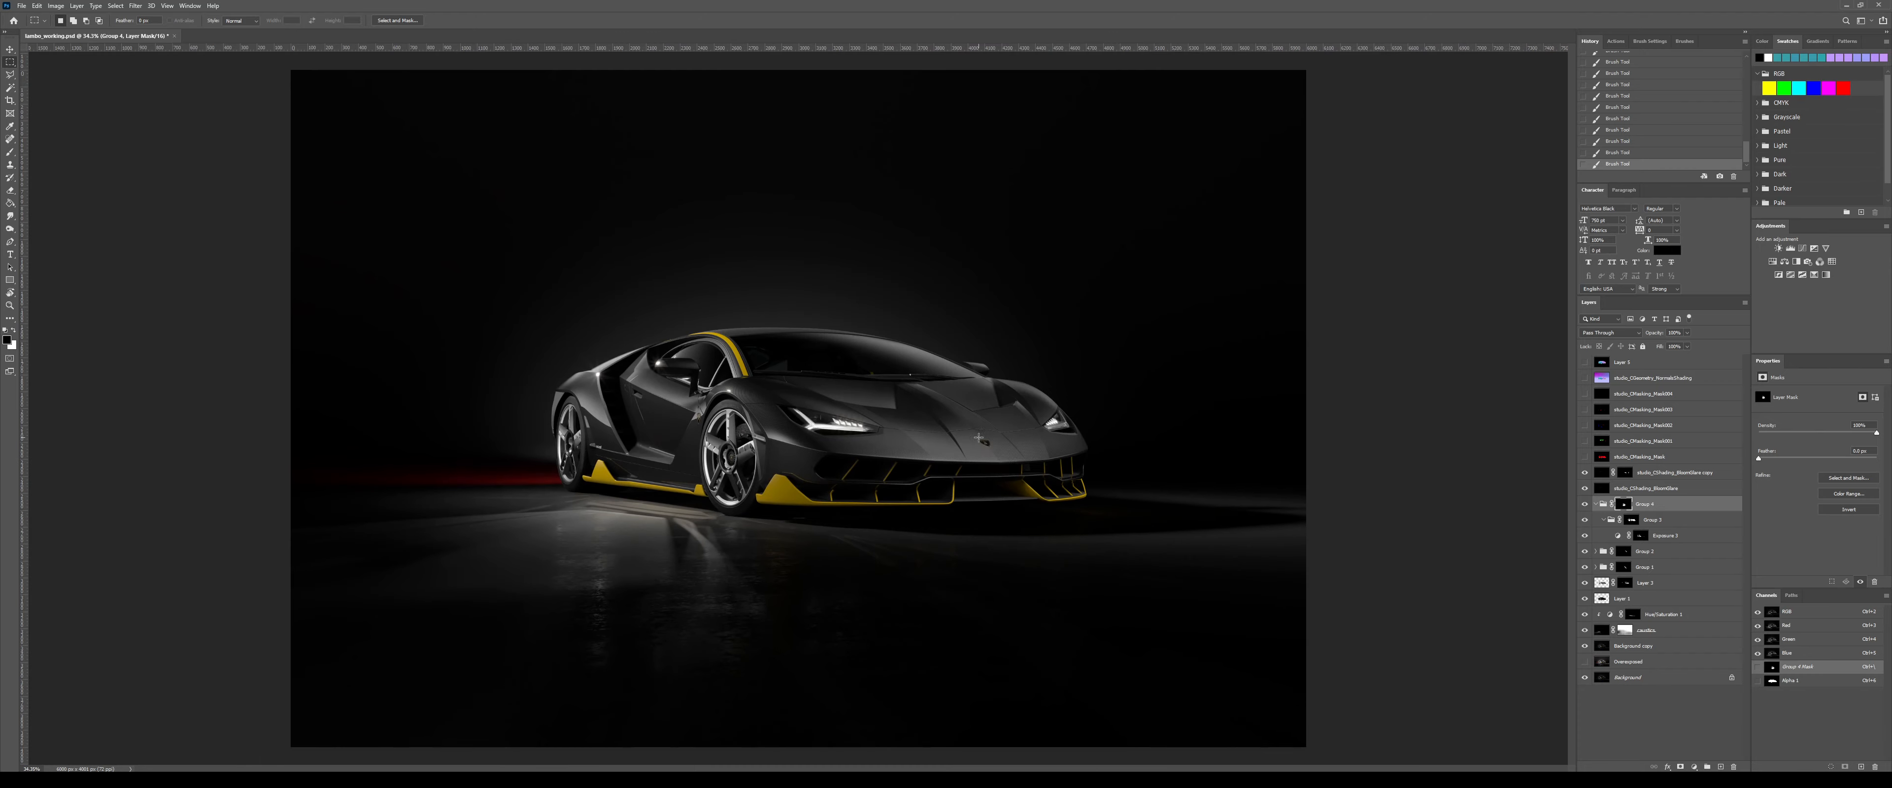
- Select the yellow trim by loading the green channel of the color mask pass
scroll(929, 499, "up", 5)
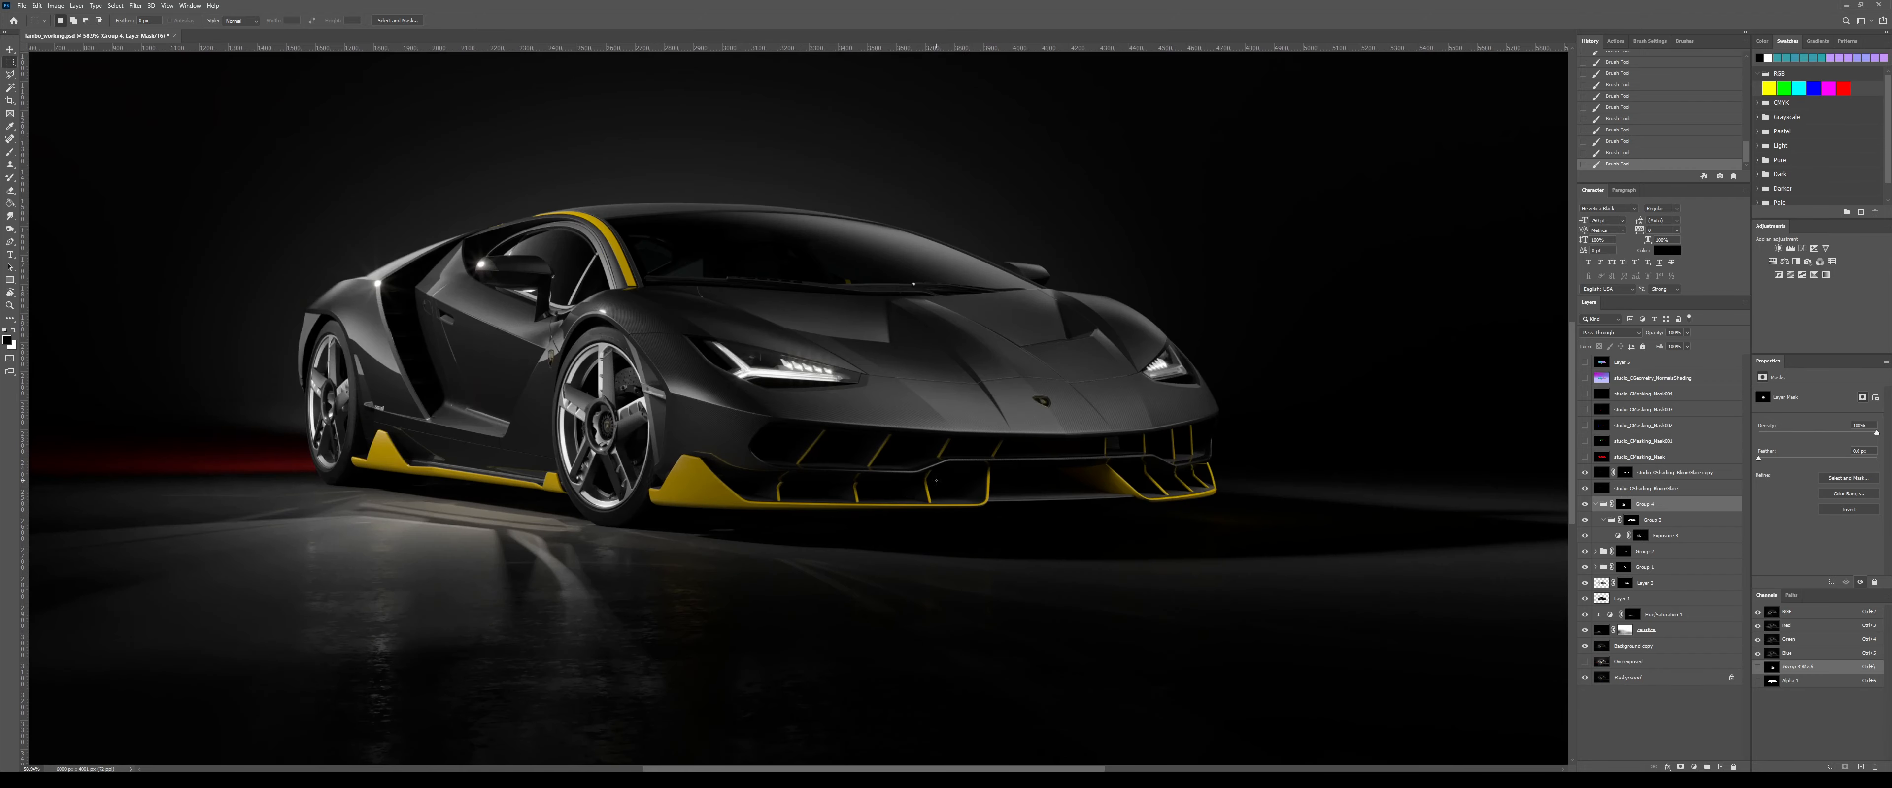
left_click(1585, 457)
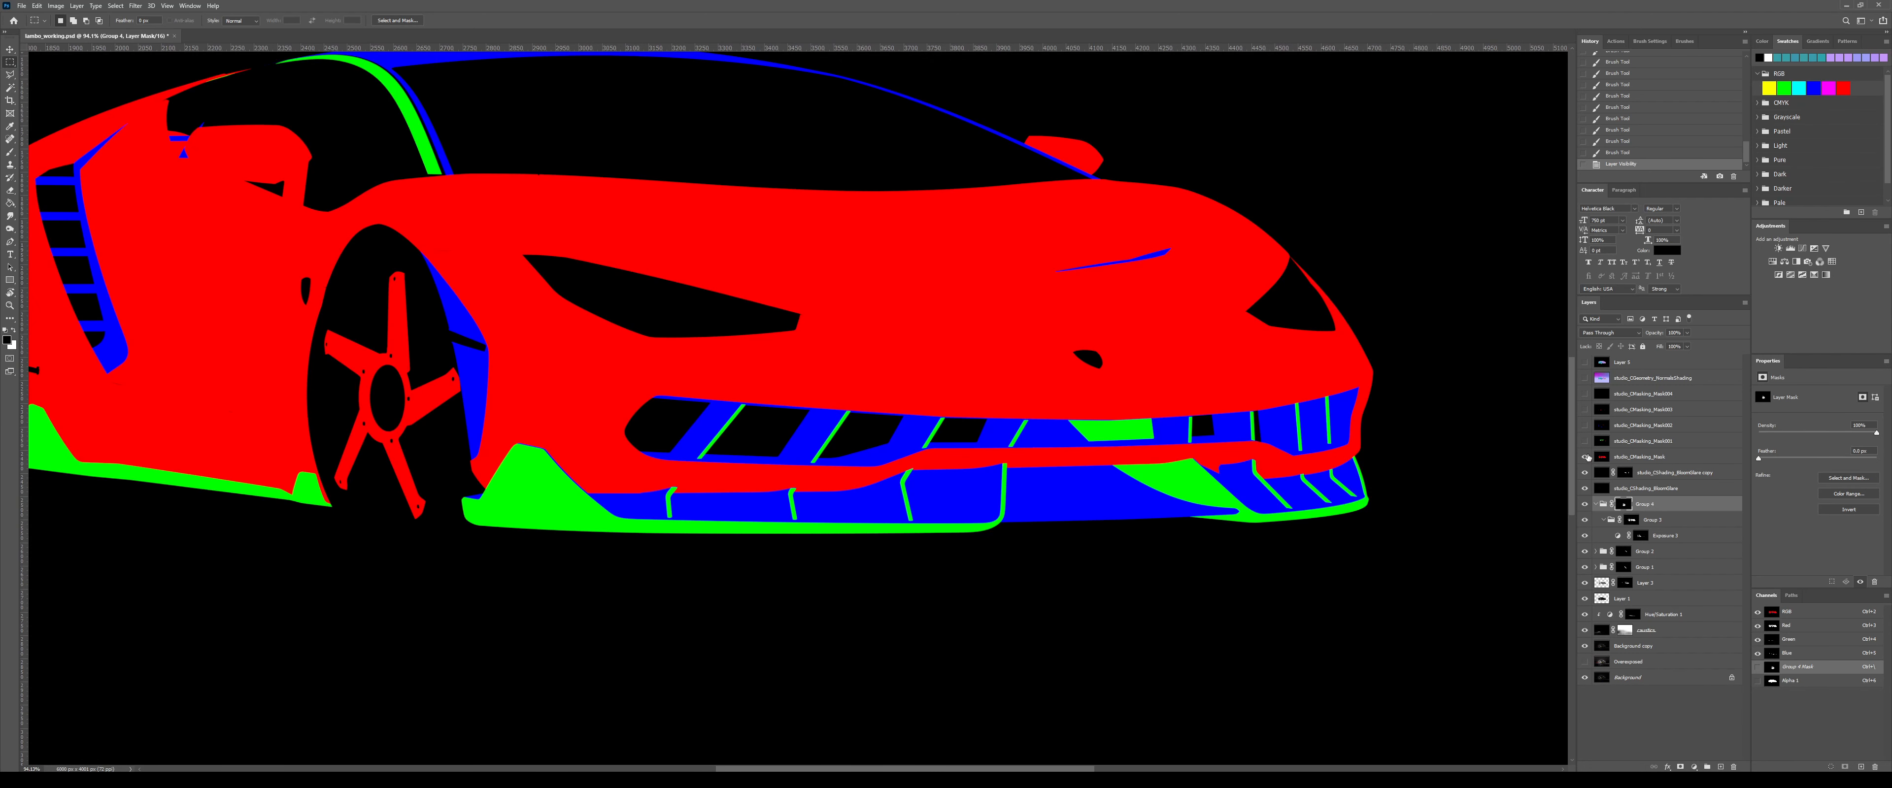
left_click(1774, 644, "ctrl")
left_click(1585, 457)
scroll(850, 458, "down", 2)
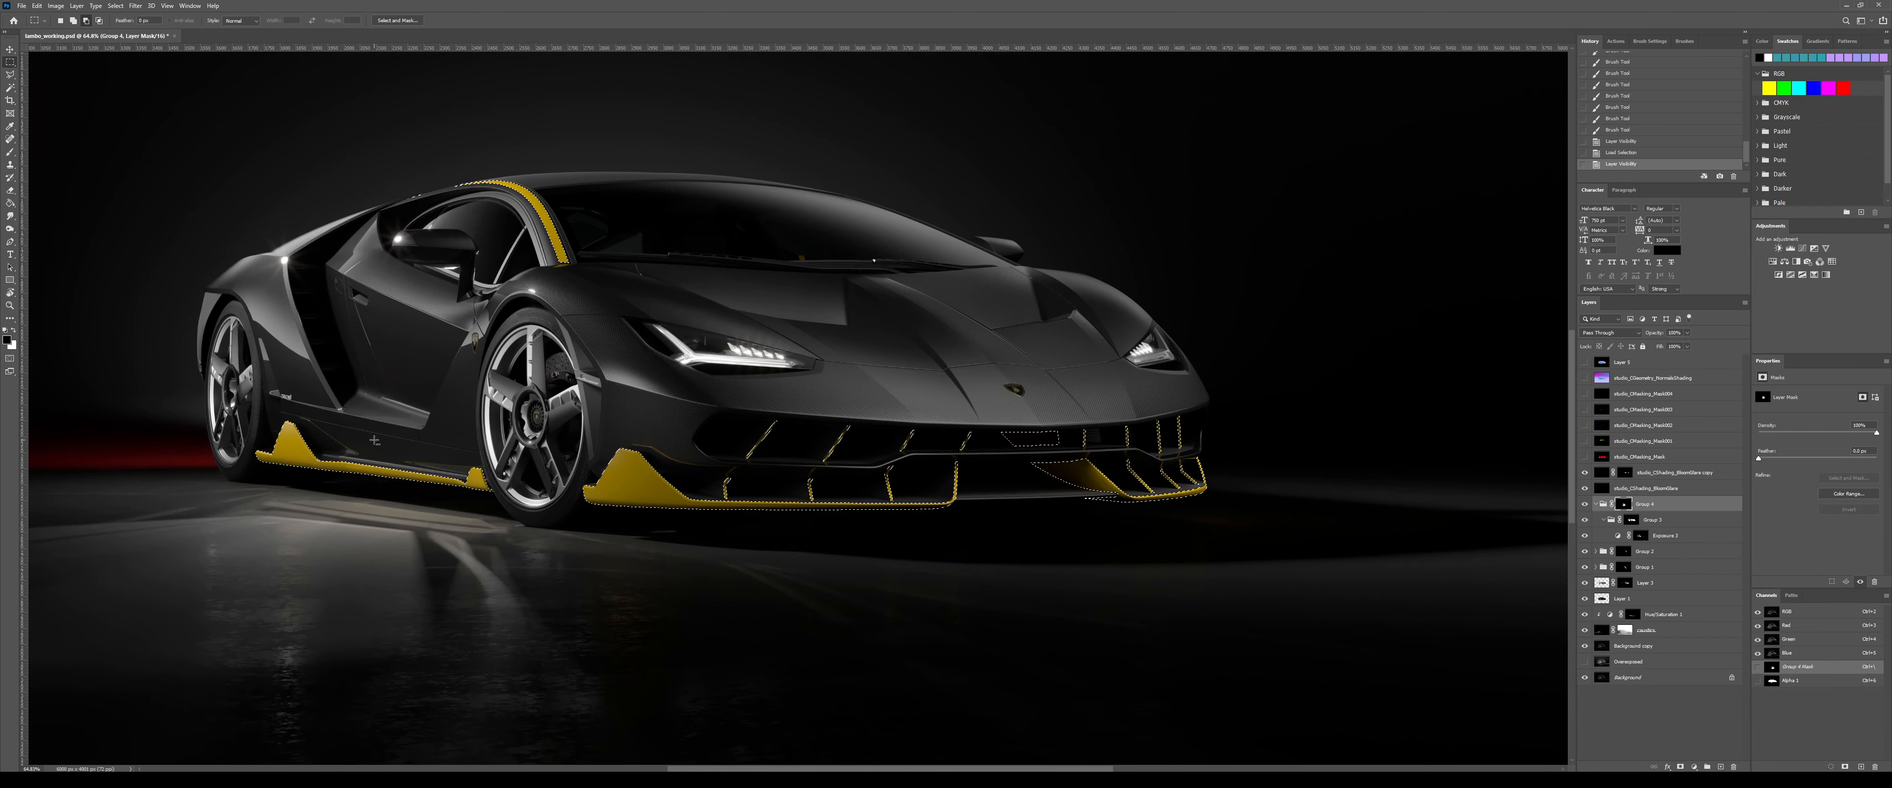
- Collapse Group 4 and add a Curves adjustment above it that brightens the selected yellow trim
key("ctrl+2")
left_click(1594, 505)
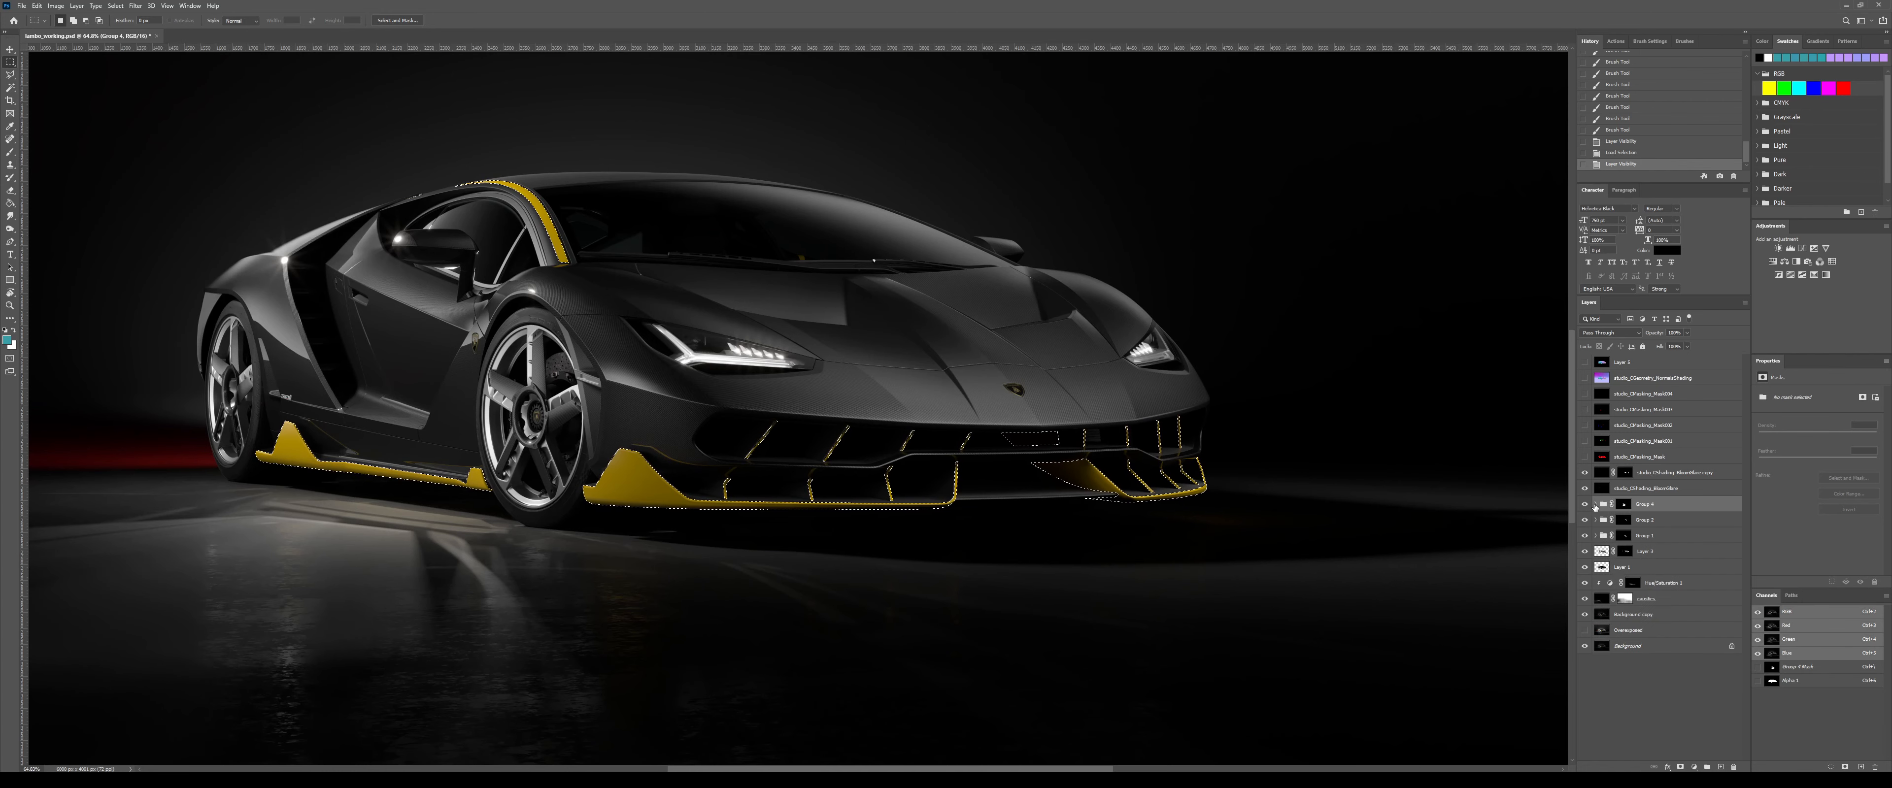
left_click(1802, 248)
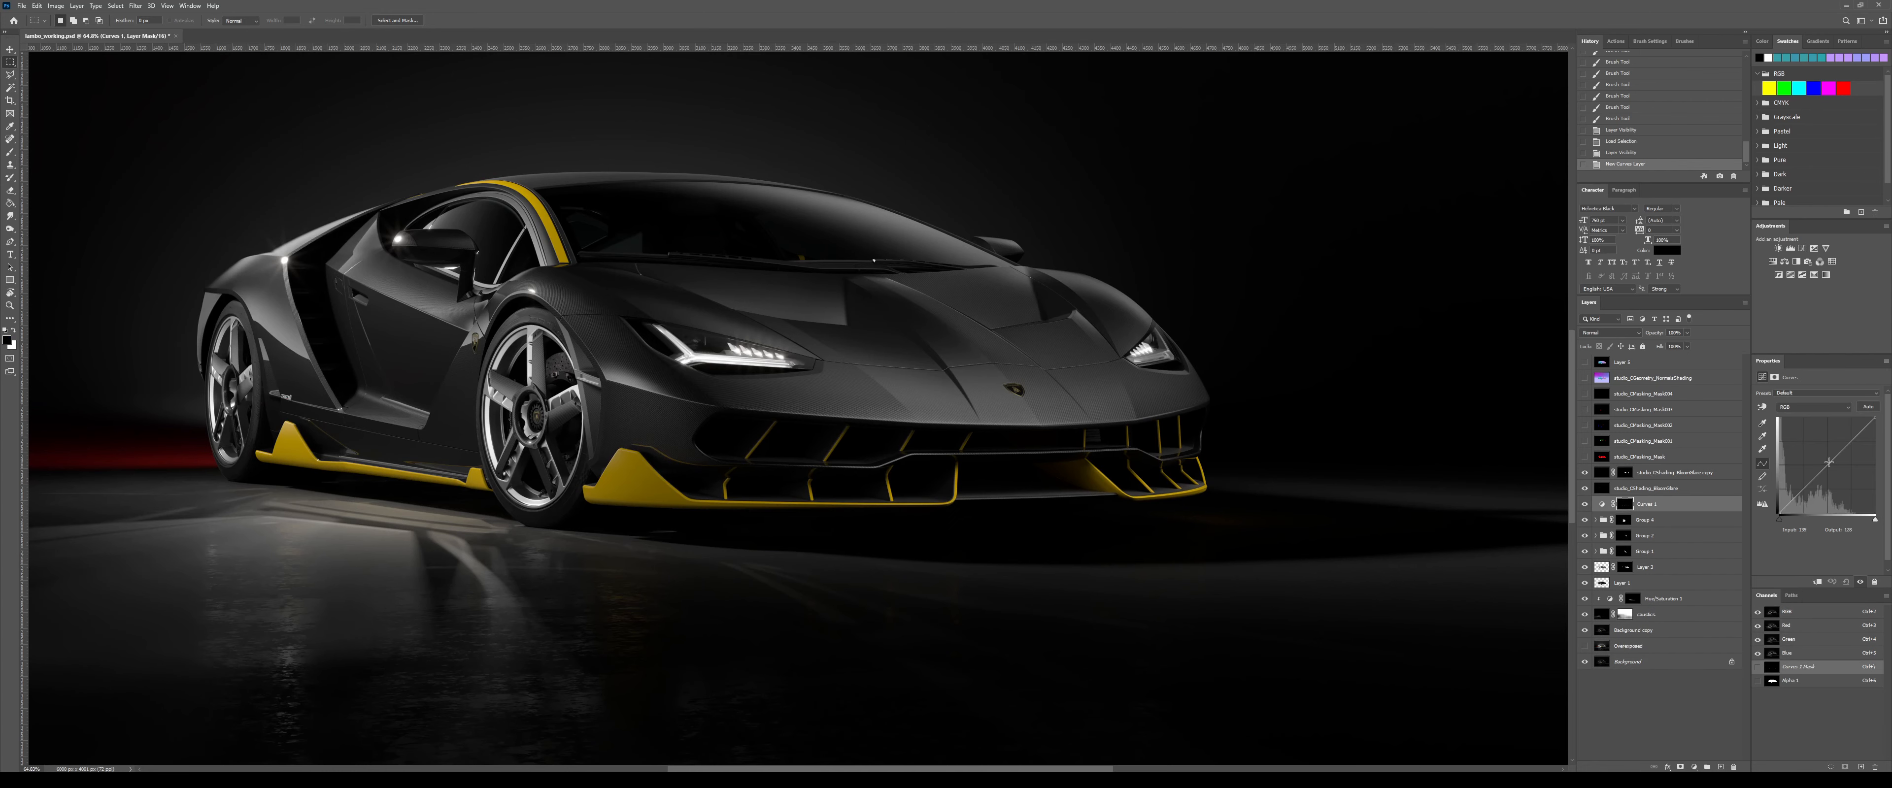
left_click_drag(1829, 462, 1801, 489)
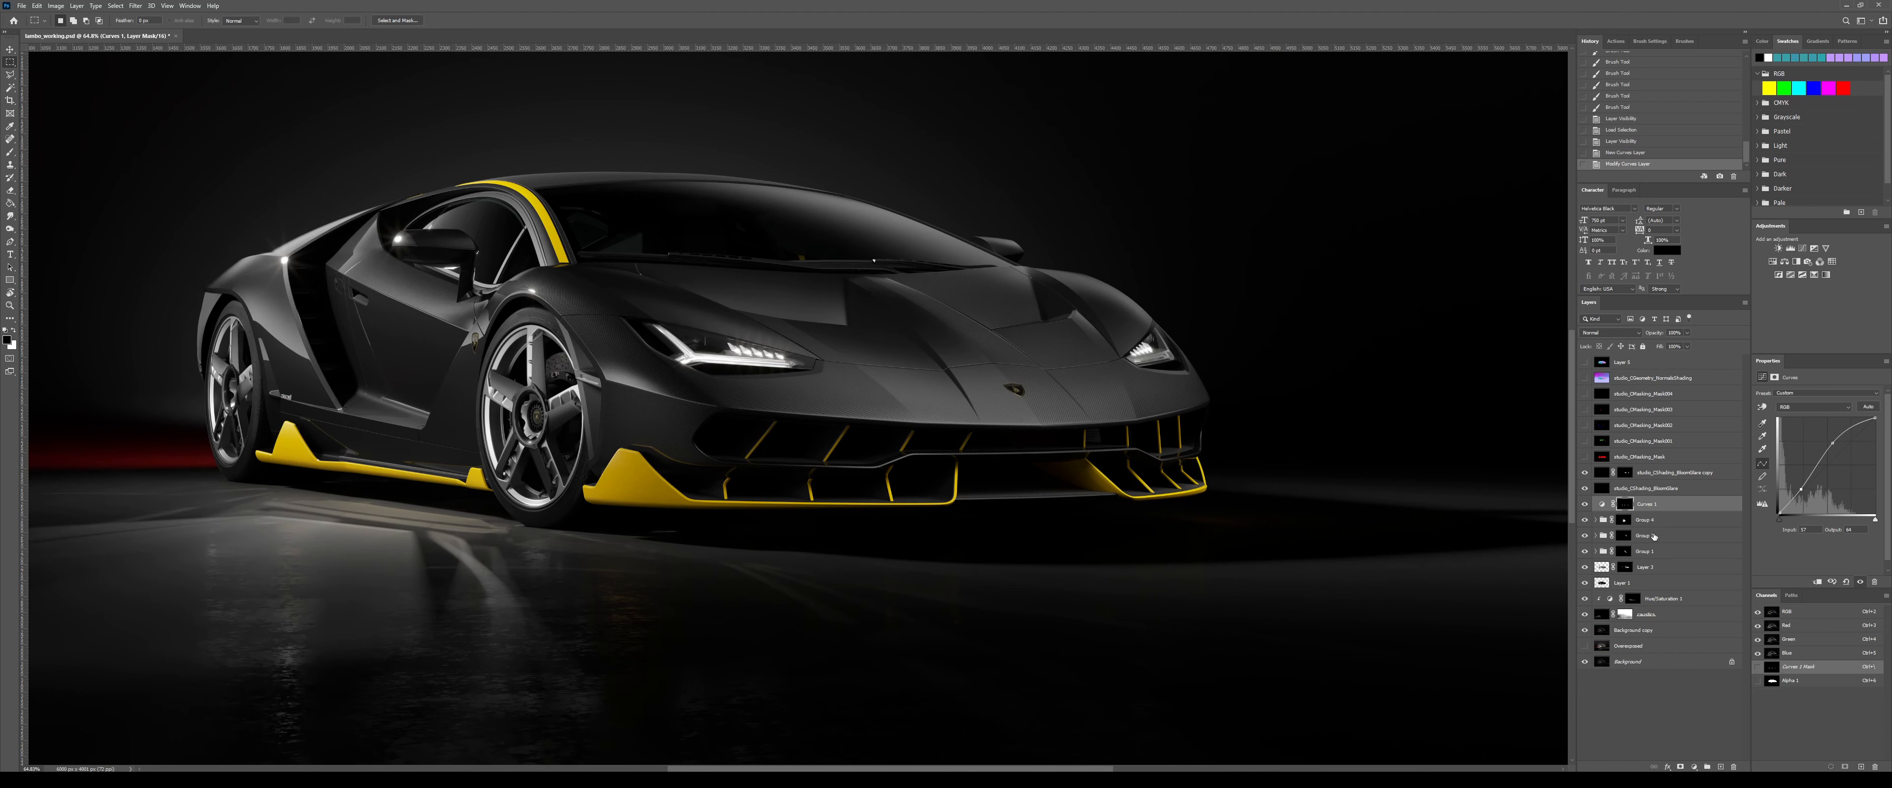
- Add a Curves adjustment masked to the body paint from the color mask's red channel and shape an S-curve for contrast
left_click(1585, 458)
left_click(1773, 627, "ctrl")
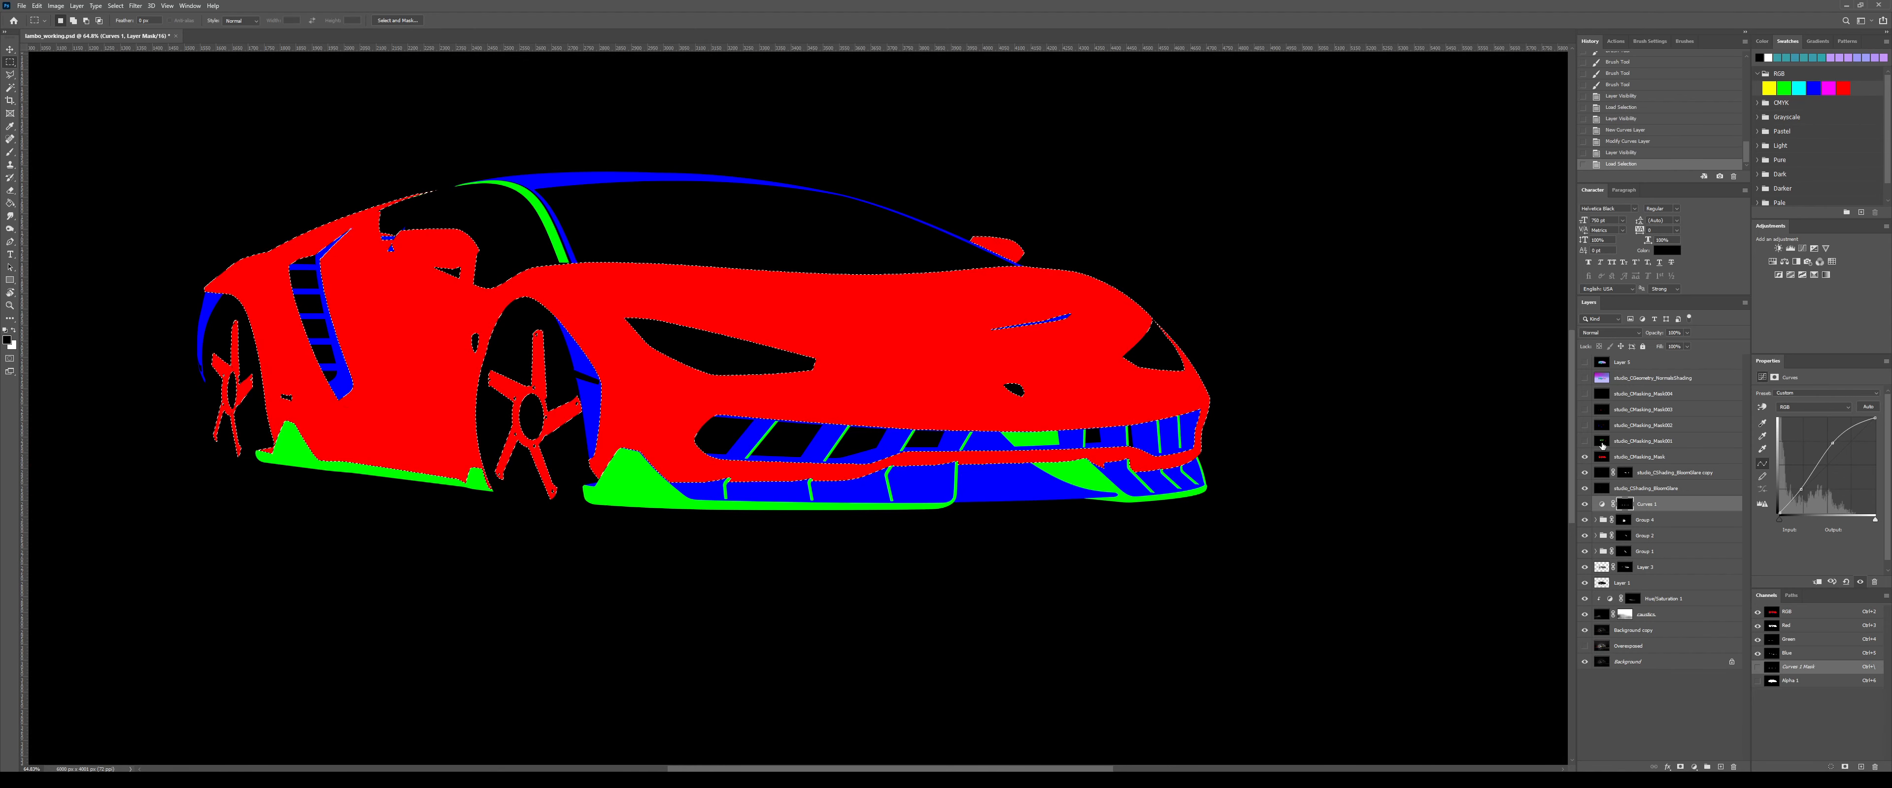
left_click(1585, 459)
left_click(1803, 249)
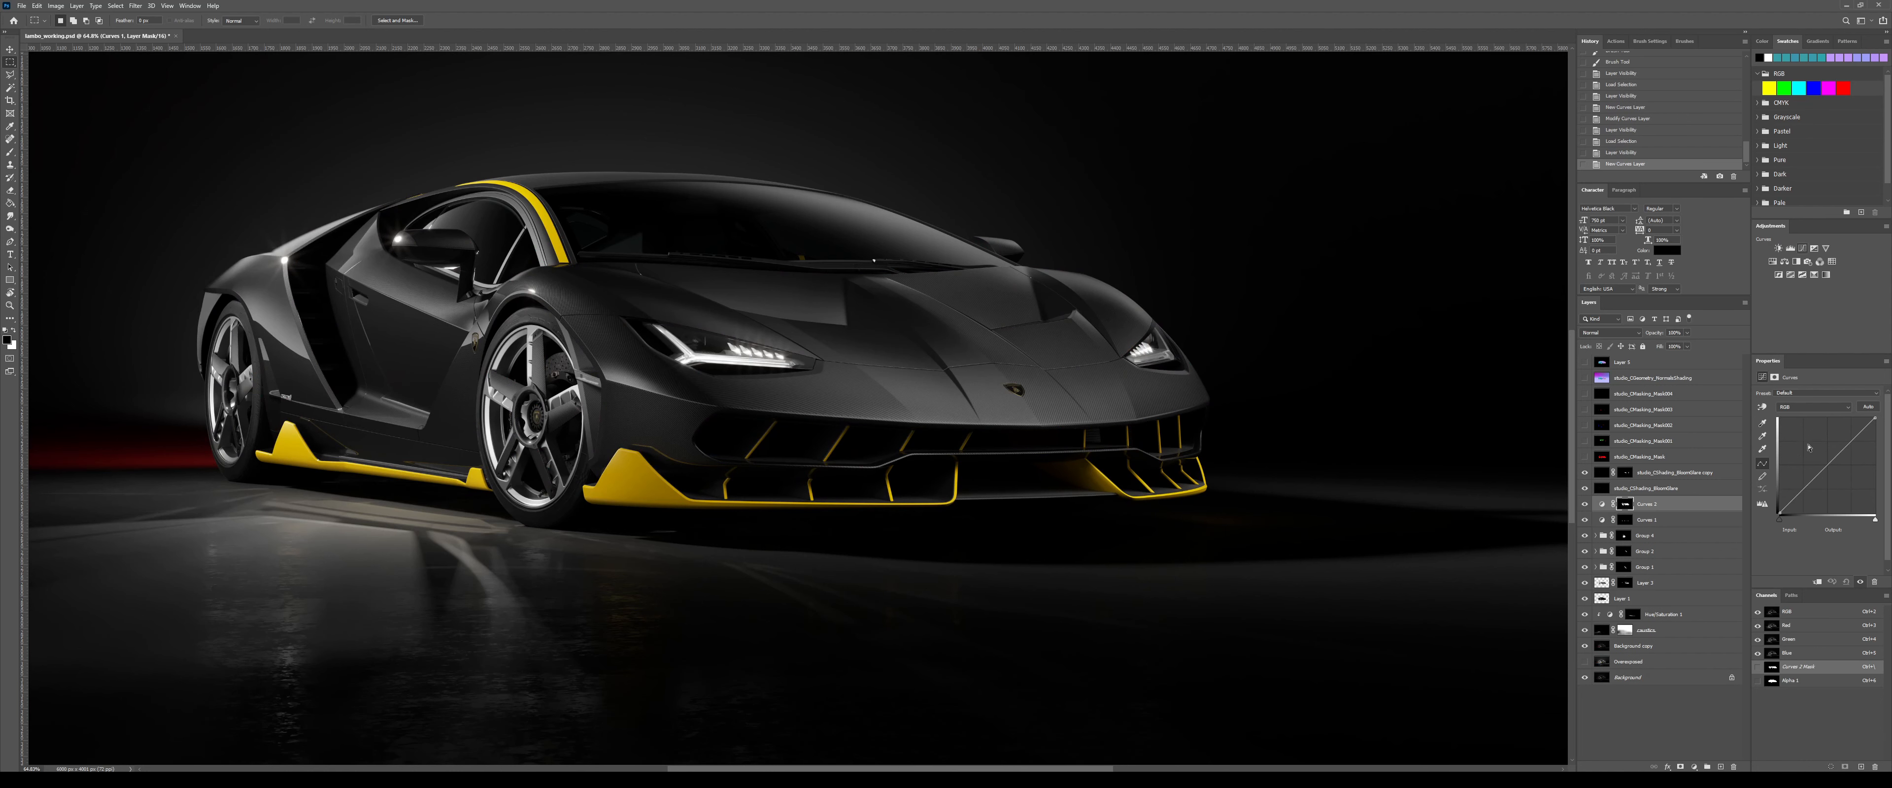
left_click_drag(1803, 489, 1842, 447)
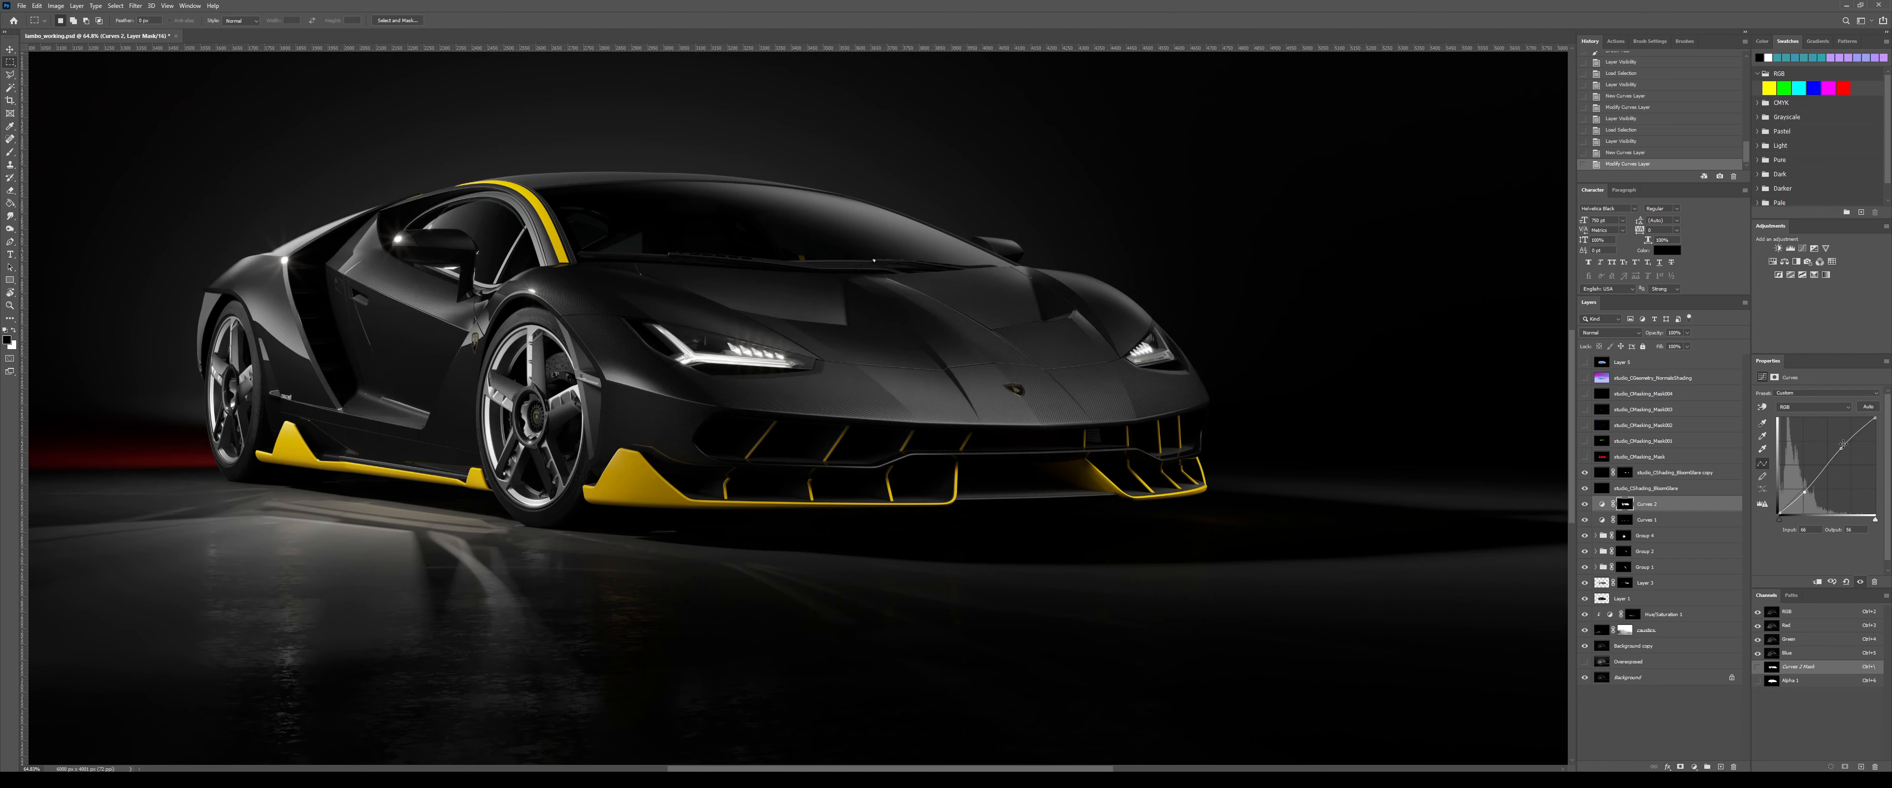
left_click_drag(1841, 448, 1840, 441)
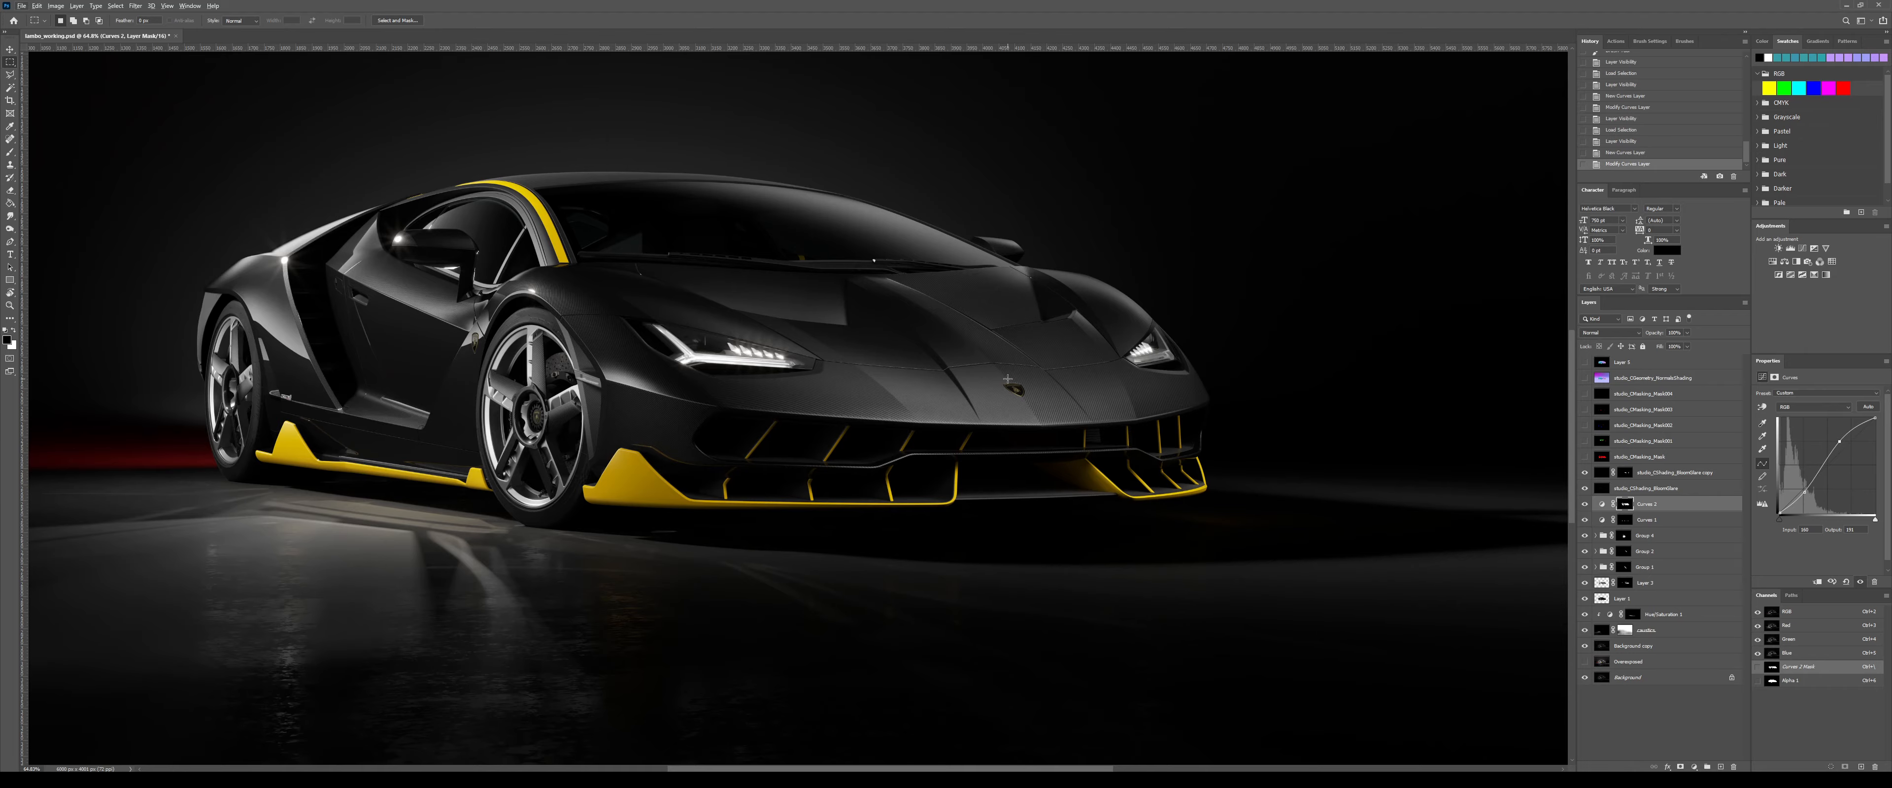
- Select the hood emblem from the mask pass containing the badges, subtracting the fender and wheel badges from the selection
scroll(1007, 379, "up", 6)
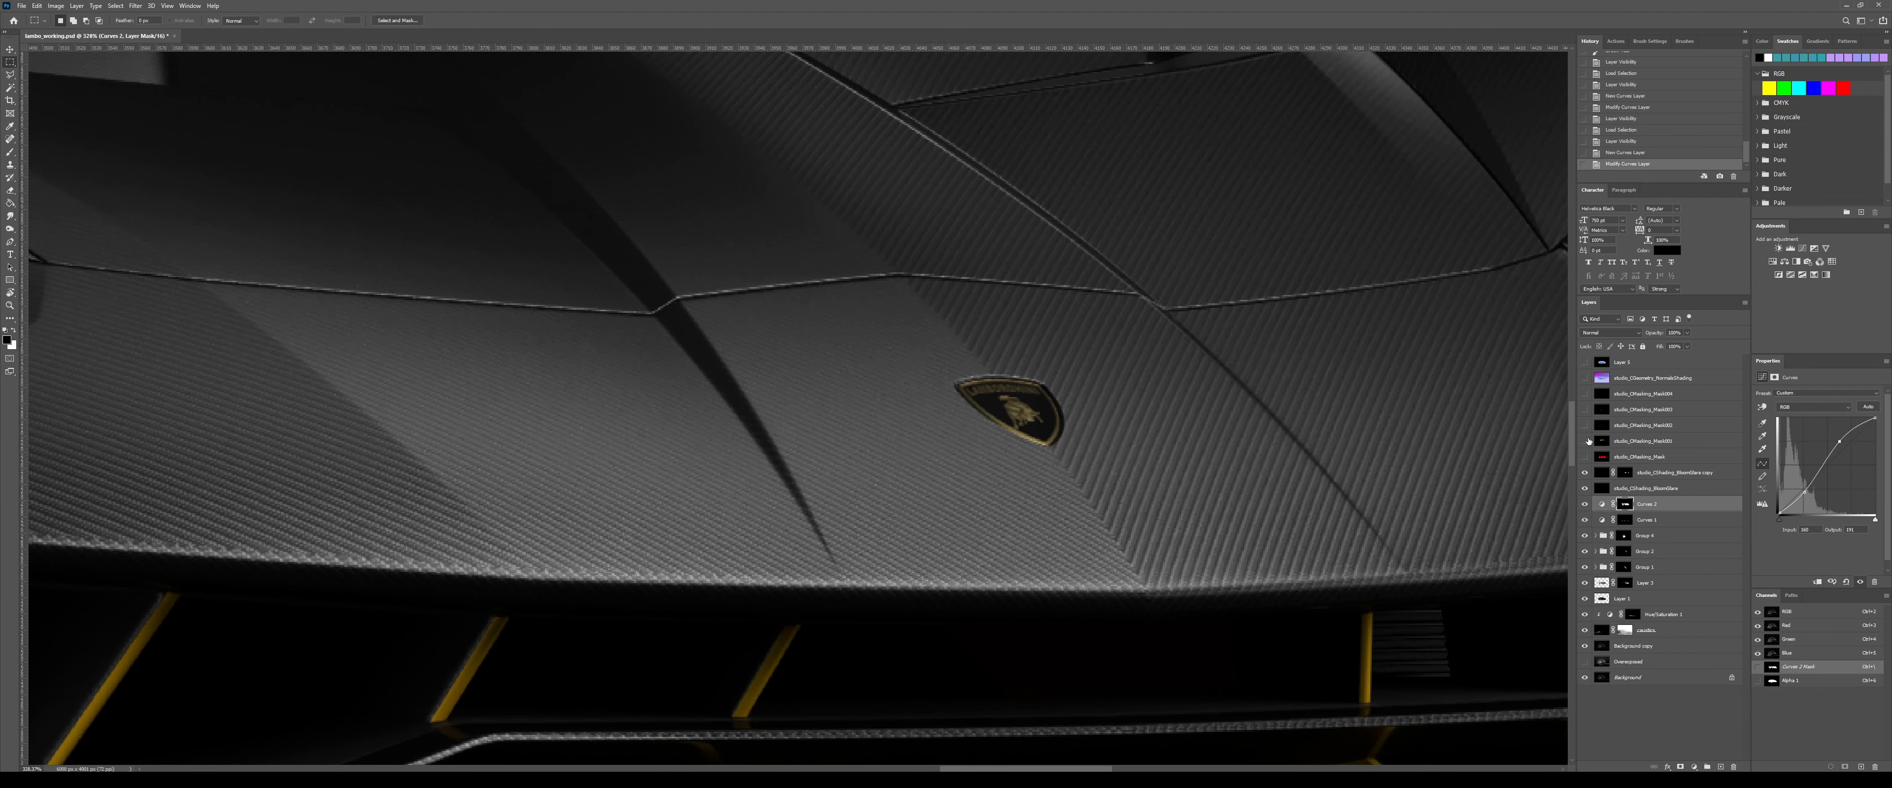
left_click(1585, 441)
left_click(1585, 441)
left_click(1585, 409)
left_click(1585, 409)
left_click(1585, 409)
left_click(1785, 665, "ctrl")
key("ctrl+0")
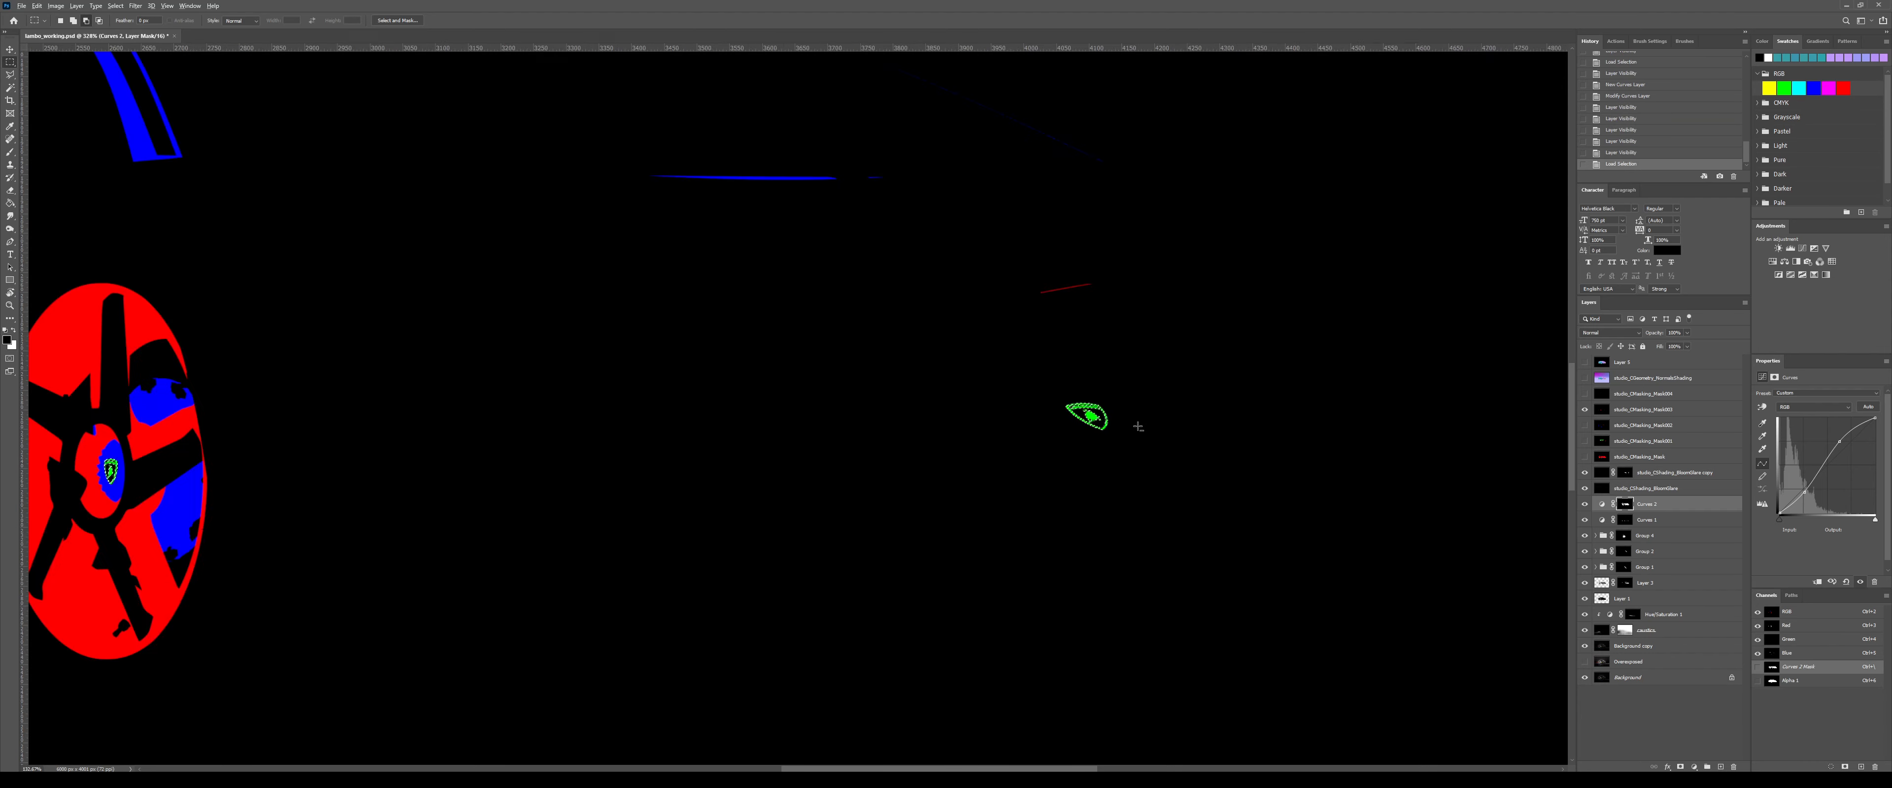
left_click_drag(419, 139, 925, 654)
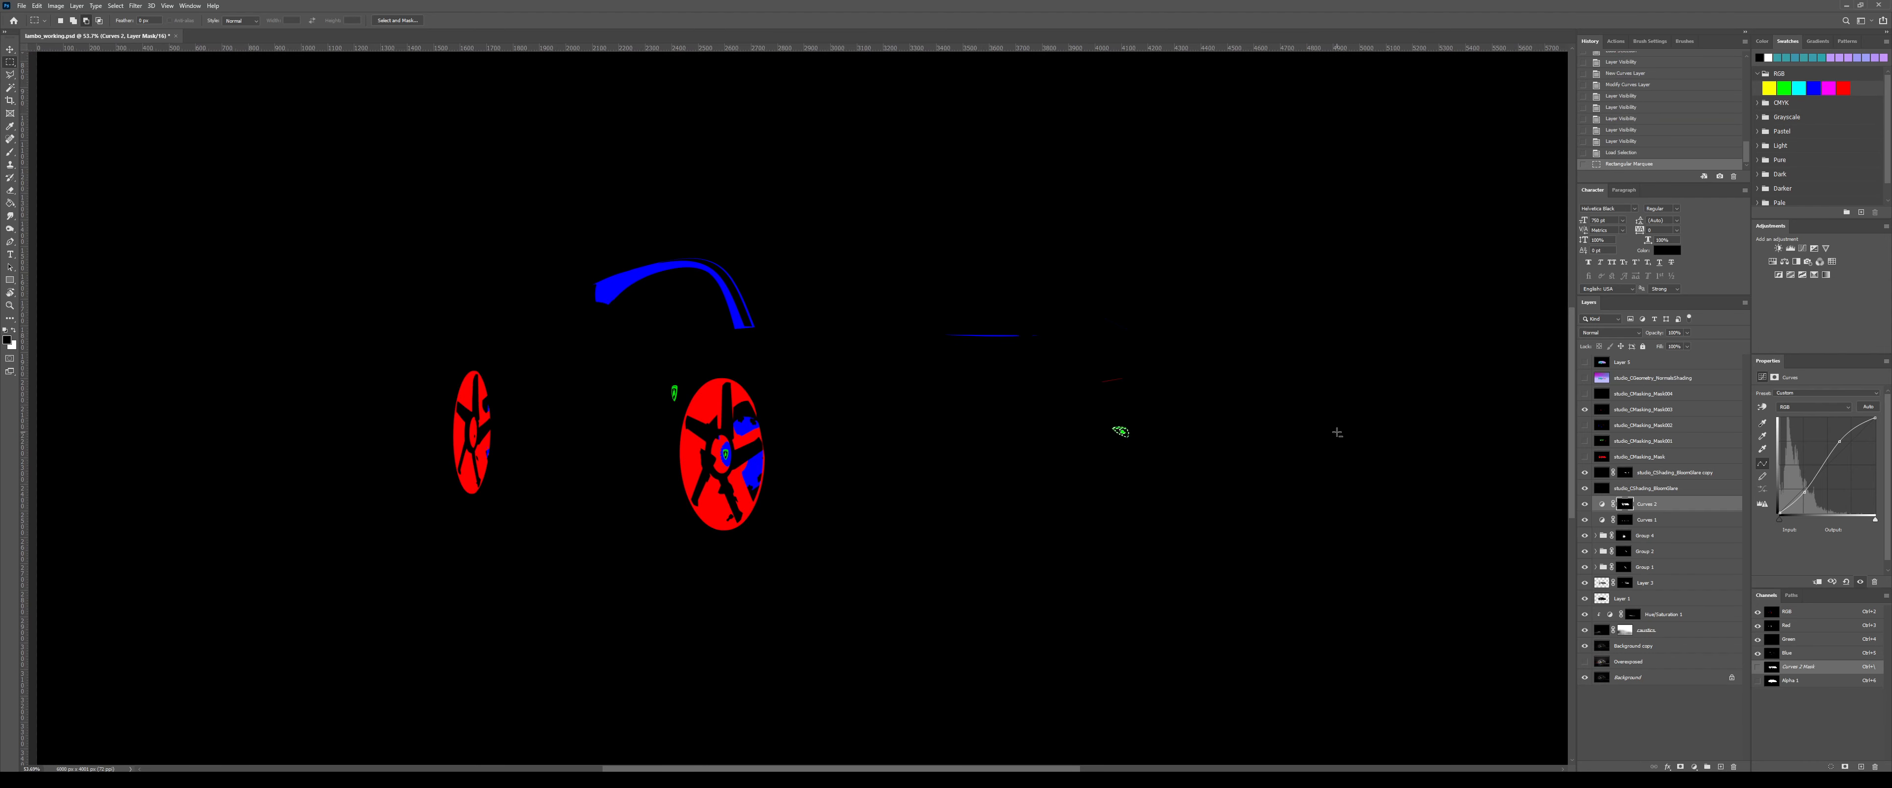
left_click(1585, 409)
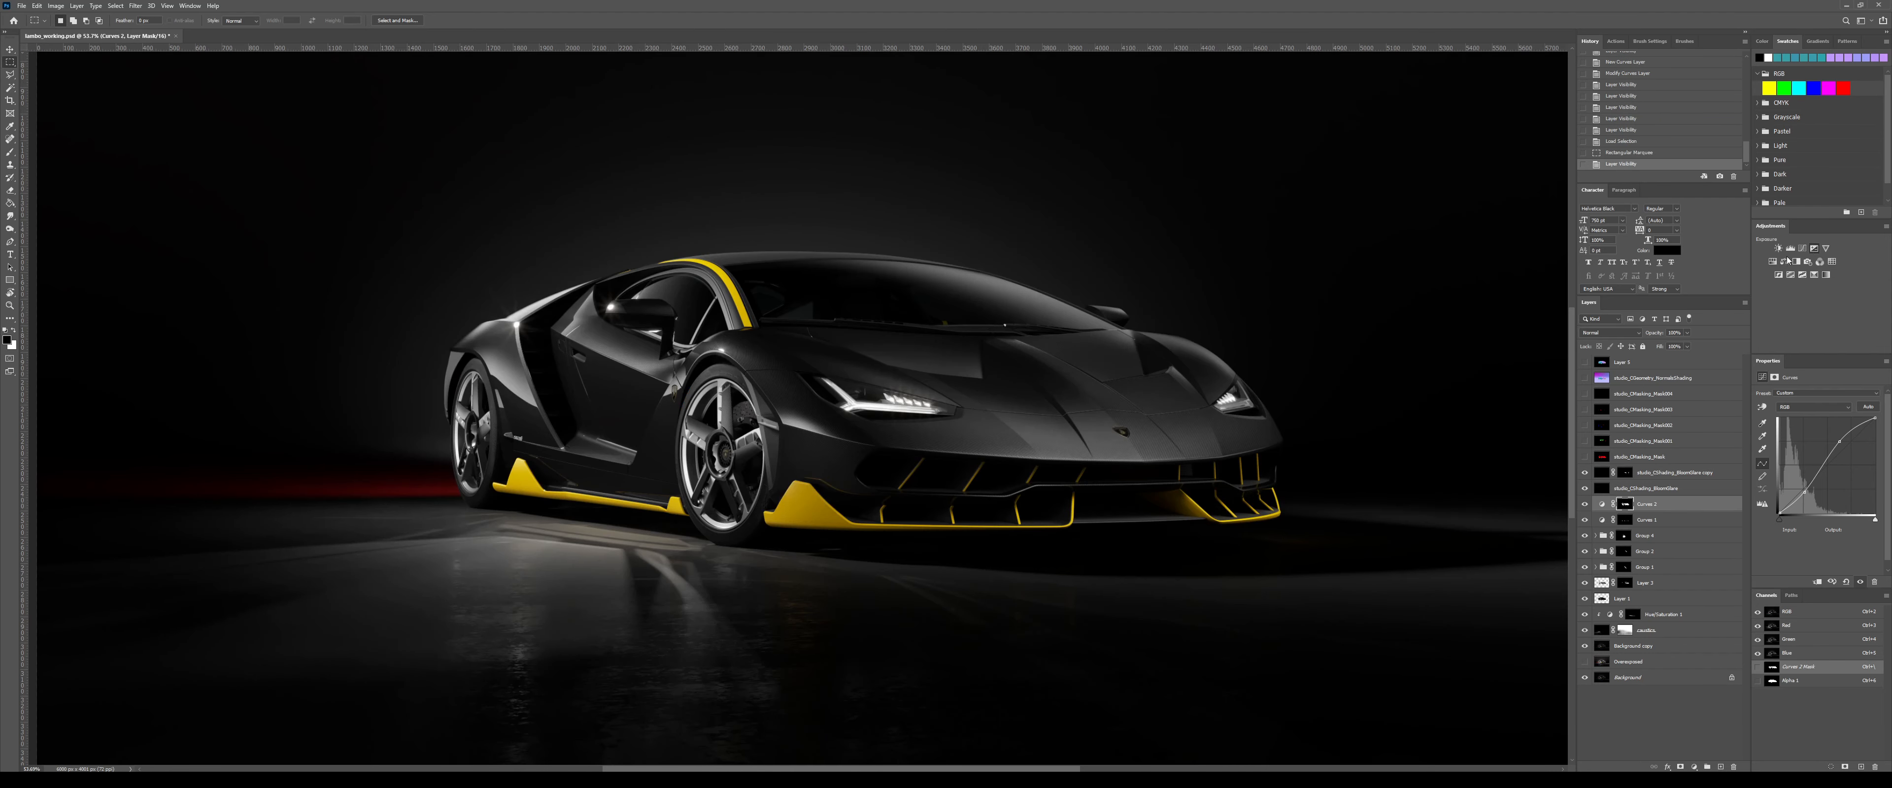
- Add an Exposure adjustment to the hood emblem selection and raise its exposure
left_click(1815, 249)
left_click_drag(1103, 454, 1616, 454)
left_click_drag(1817, 423, 1841, 417)
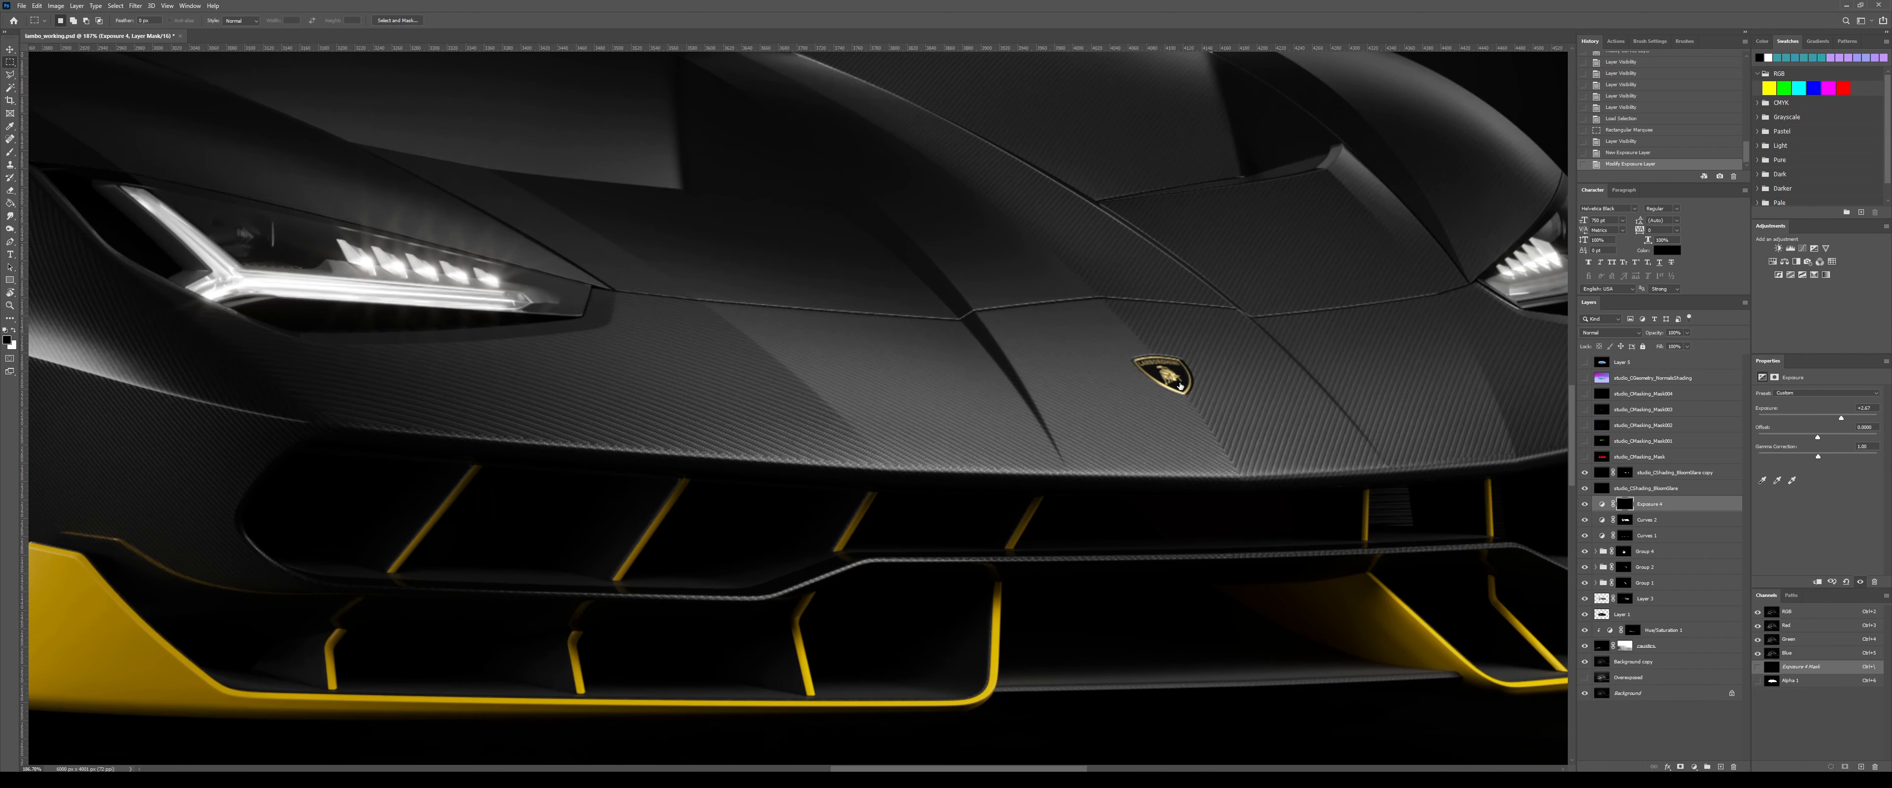
- Load the headlights as a selection from the red channel of the mask pass containing the glass and lights
scroll(1132, 377, "down", 5)
scroll(1196, 362, "down", 4)
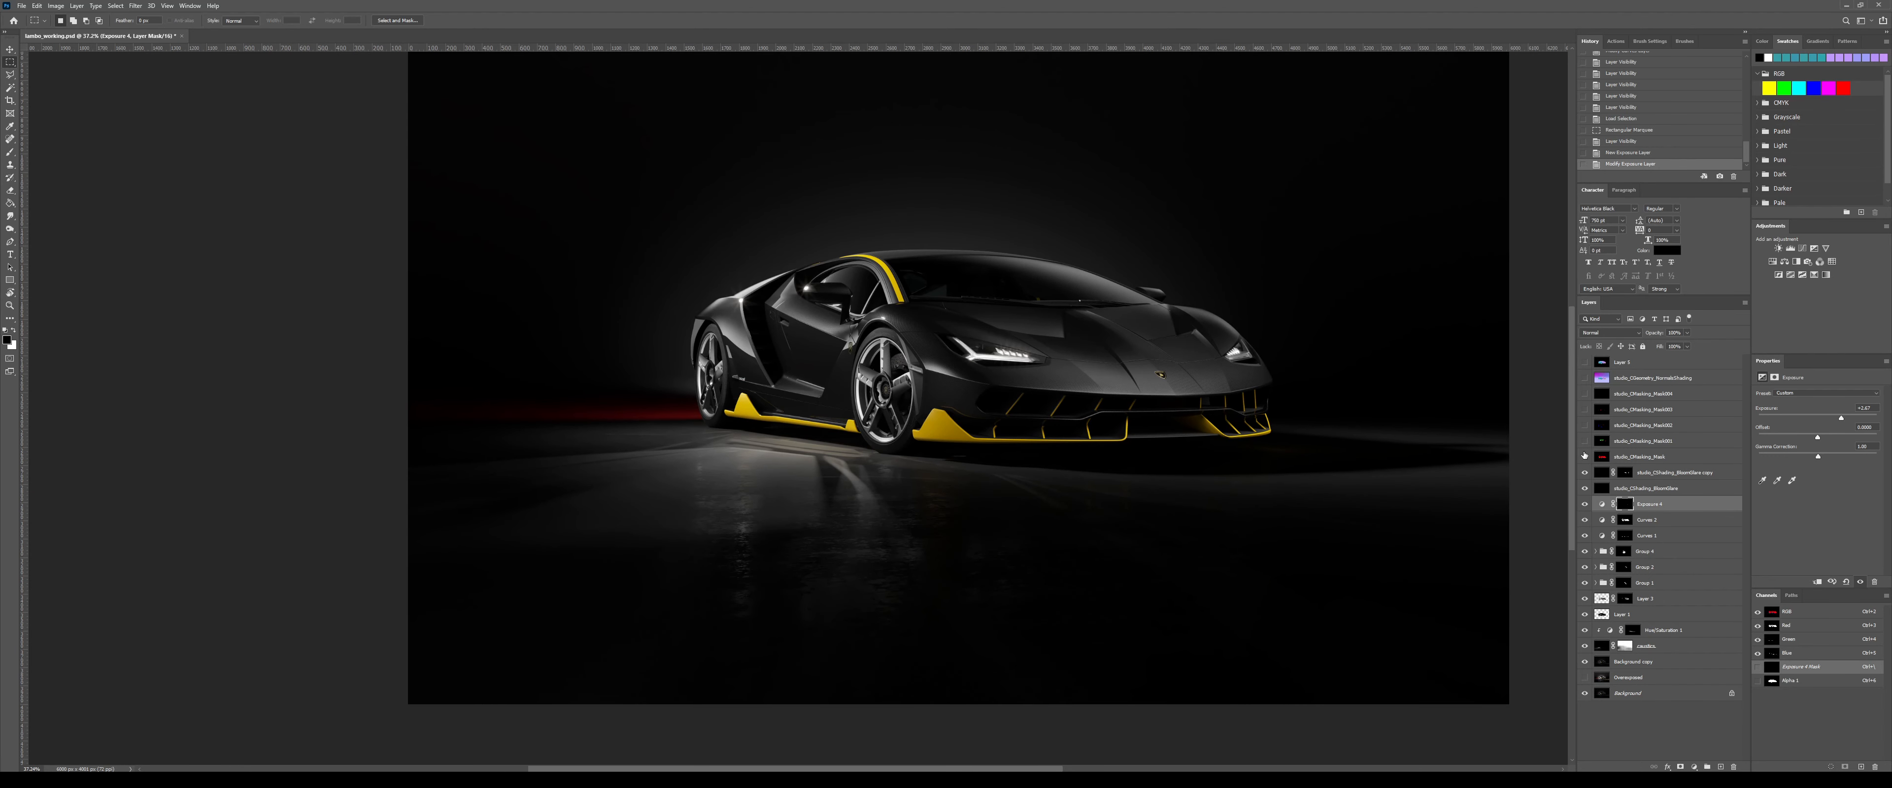
left_click(1584, 455)
left_click(1584, 456)
left_click(1585, 440)
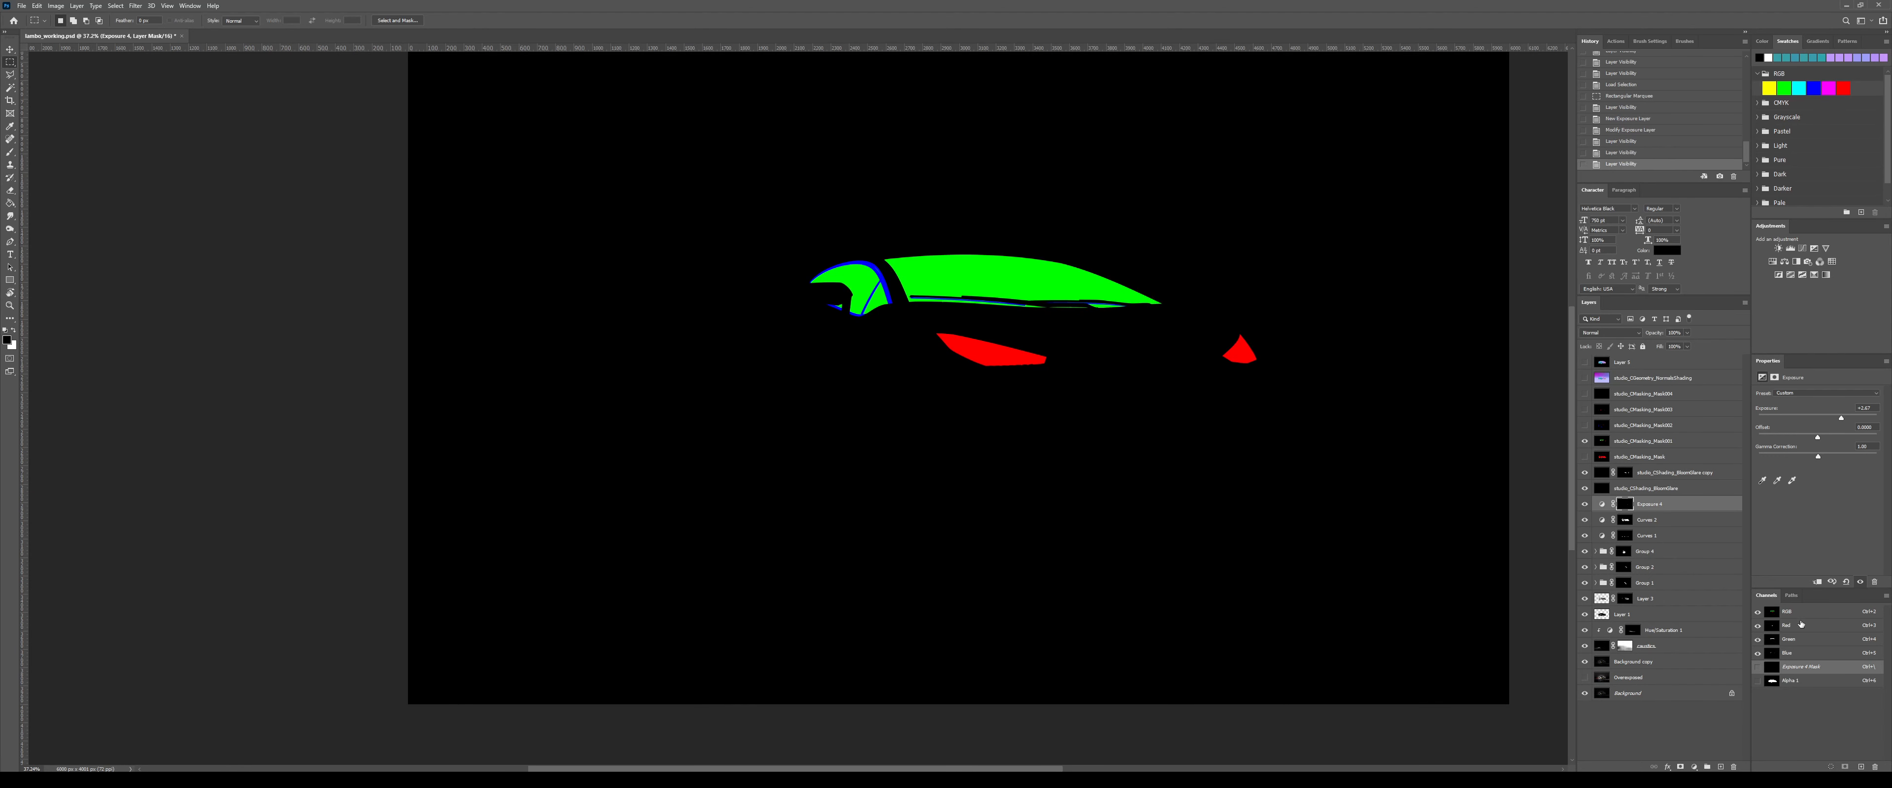
left_click(1772, 626, "ctrl")
left_click(1584, 440)
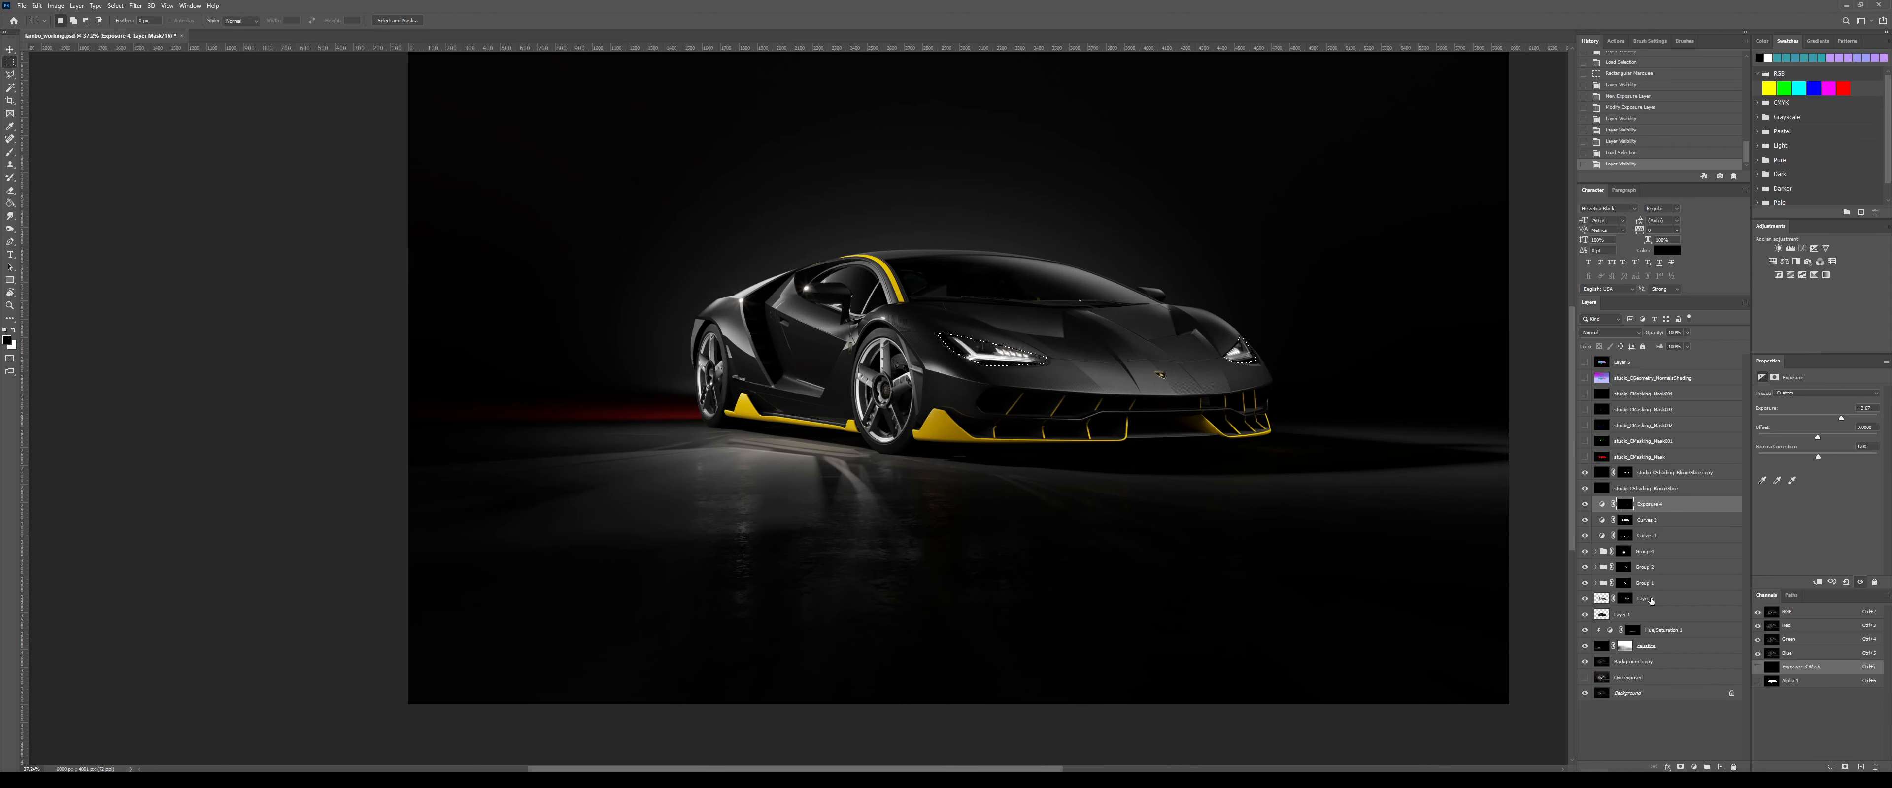
- Add a Curves adjustment directly above Layer 1, masked to the headlight selection, and raise its midtones
left_click(1652, 602)
left_click(1625, 619)
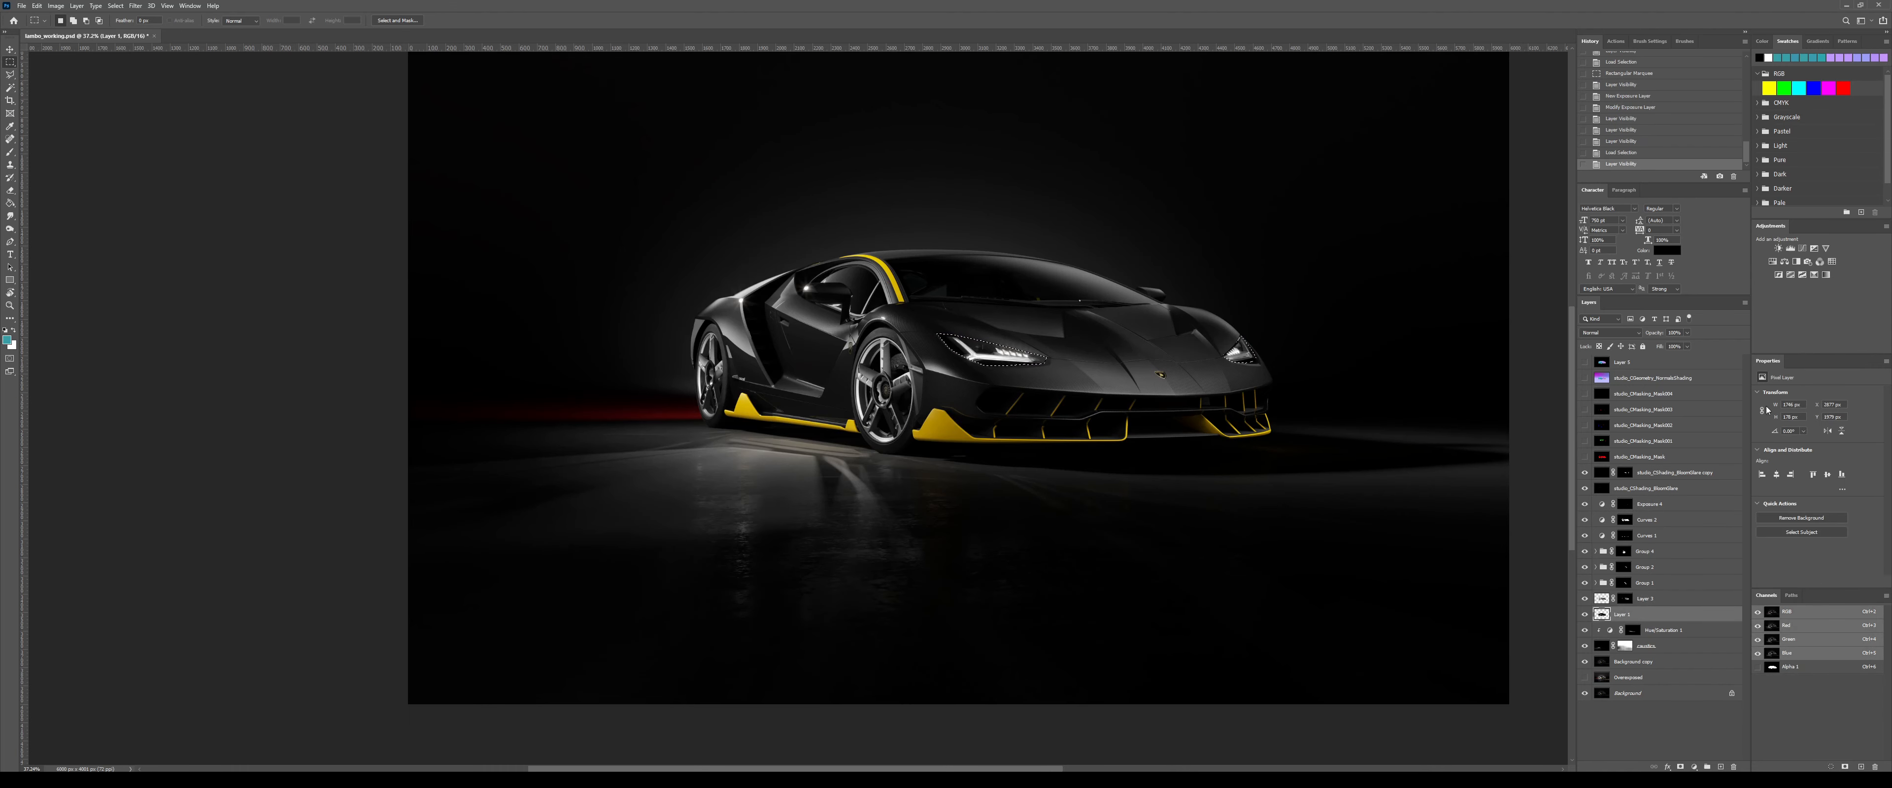
left_click(1803, 249)
left_click_drag(1815, 474, 1816, 451)
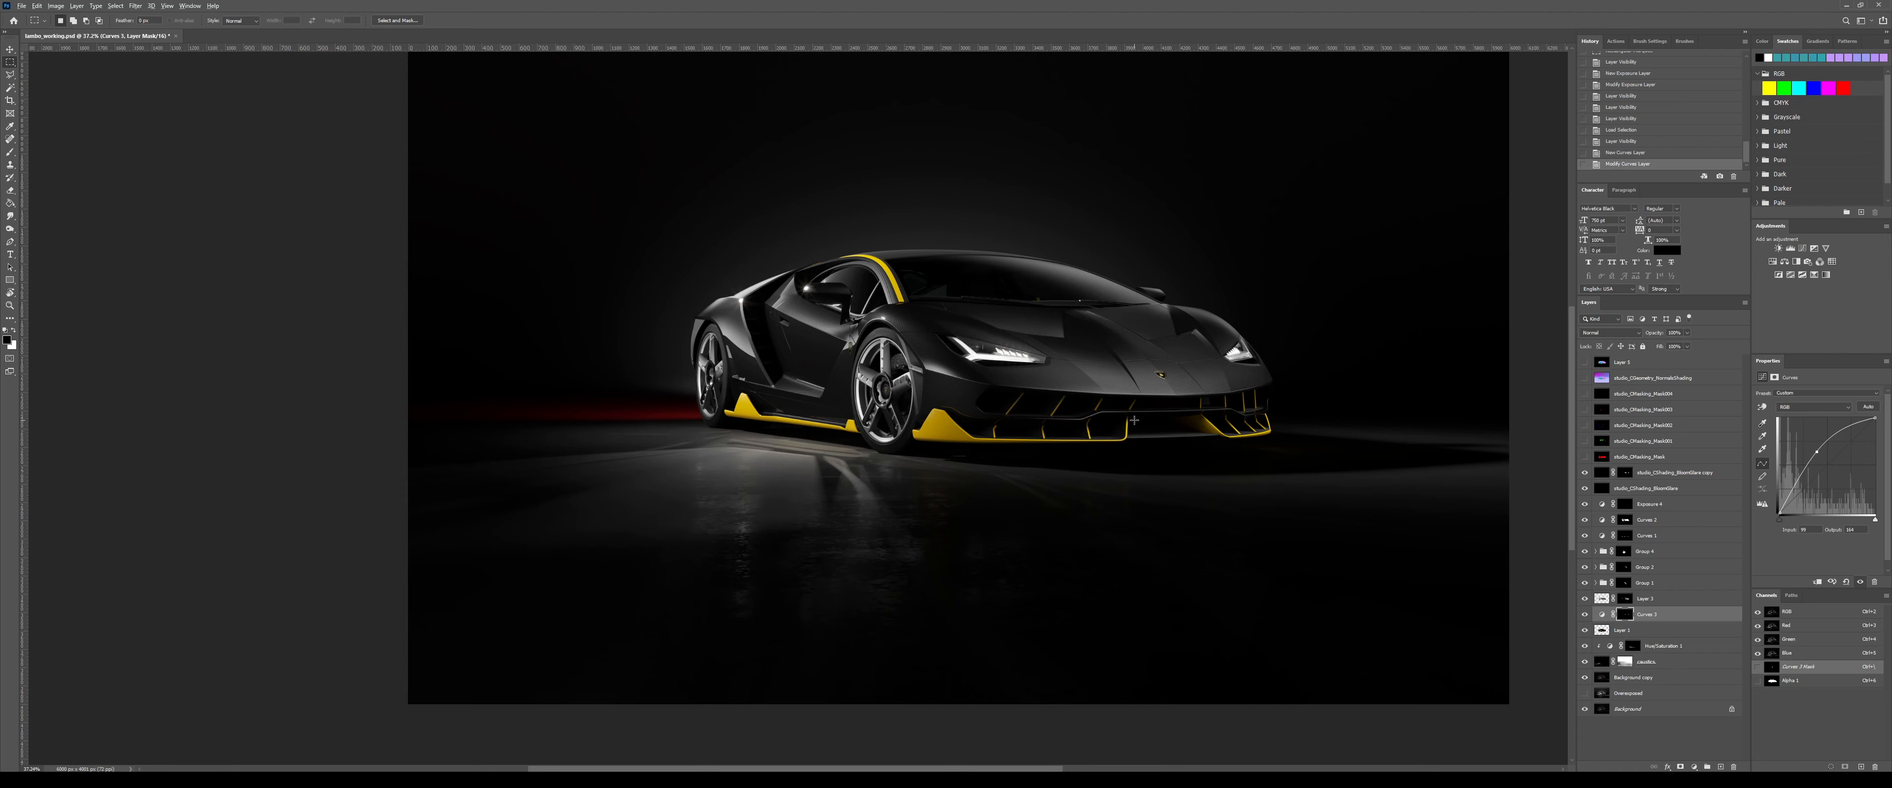
- Check the color mask and display the normals pass with the black background around the side mirror
scroll(984, 422, "up", 2)
scroll(683, 373, "up", 5)
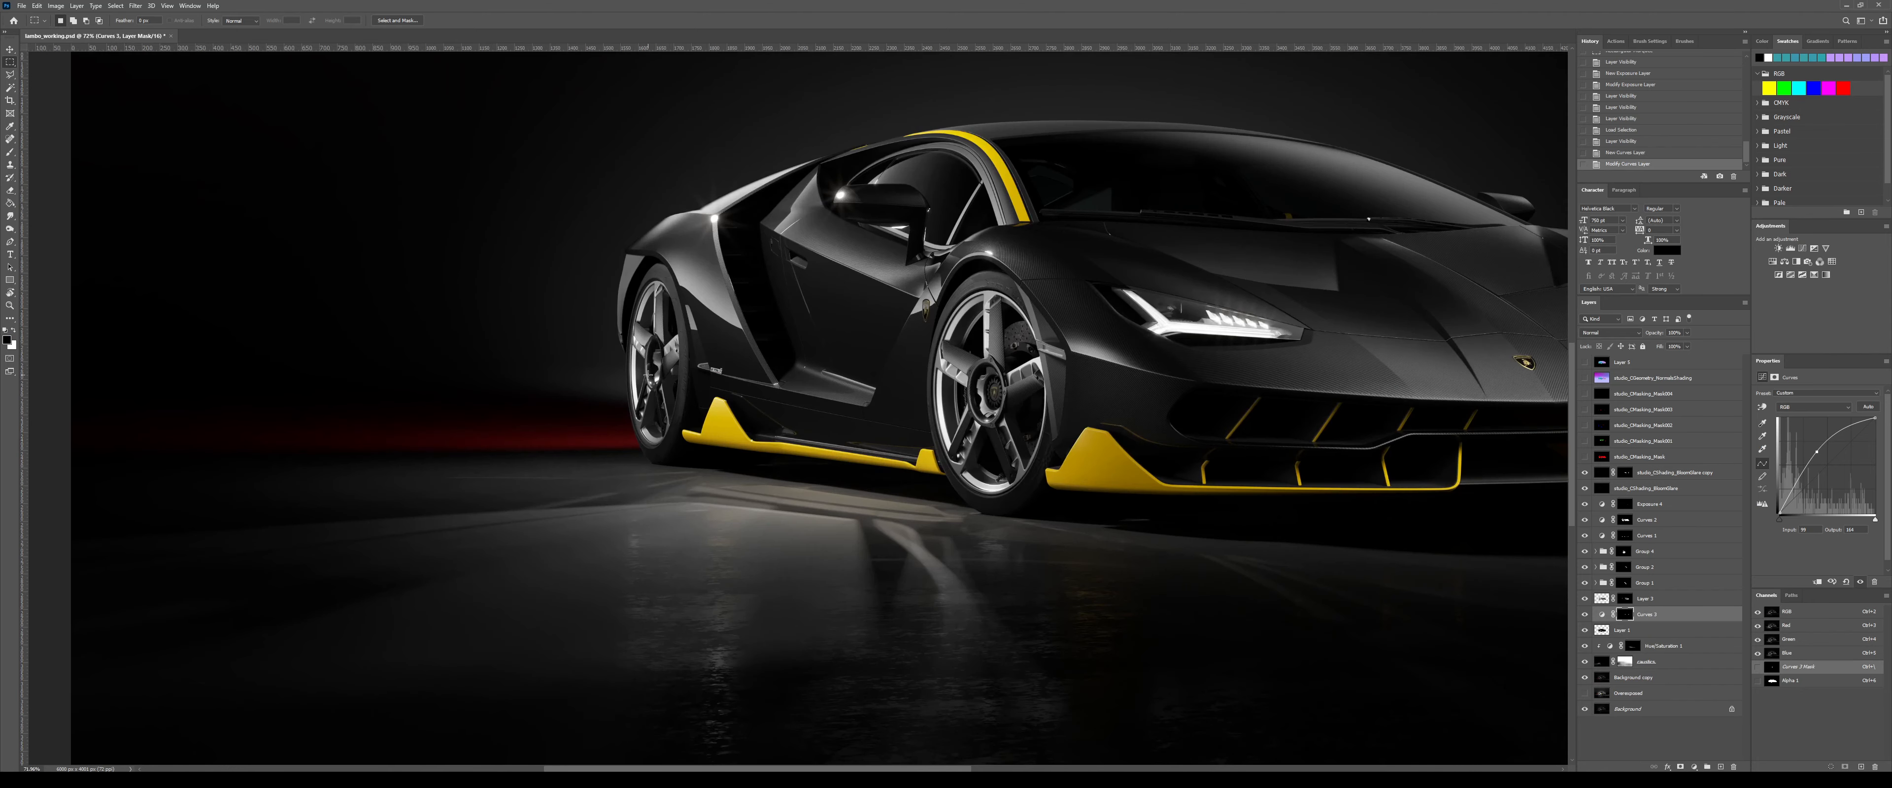
scroll(821, 335, "down", 1)
left_click_drag(902, 291, 522, 412)
left_click_drag(847, 388, 1091, 341)
scroll(712, 316, "up", 10)
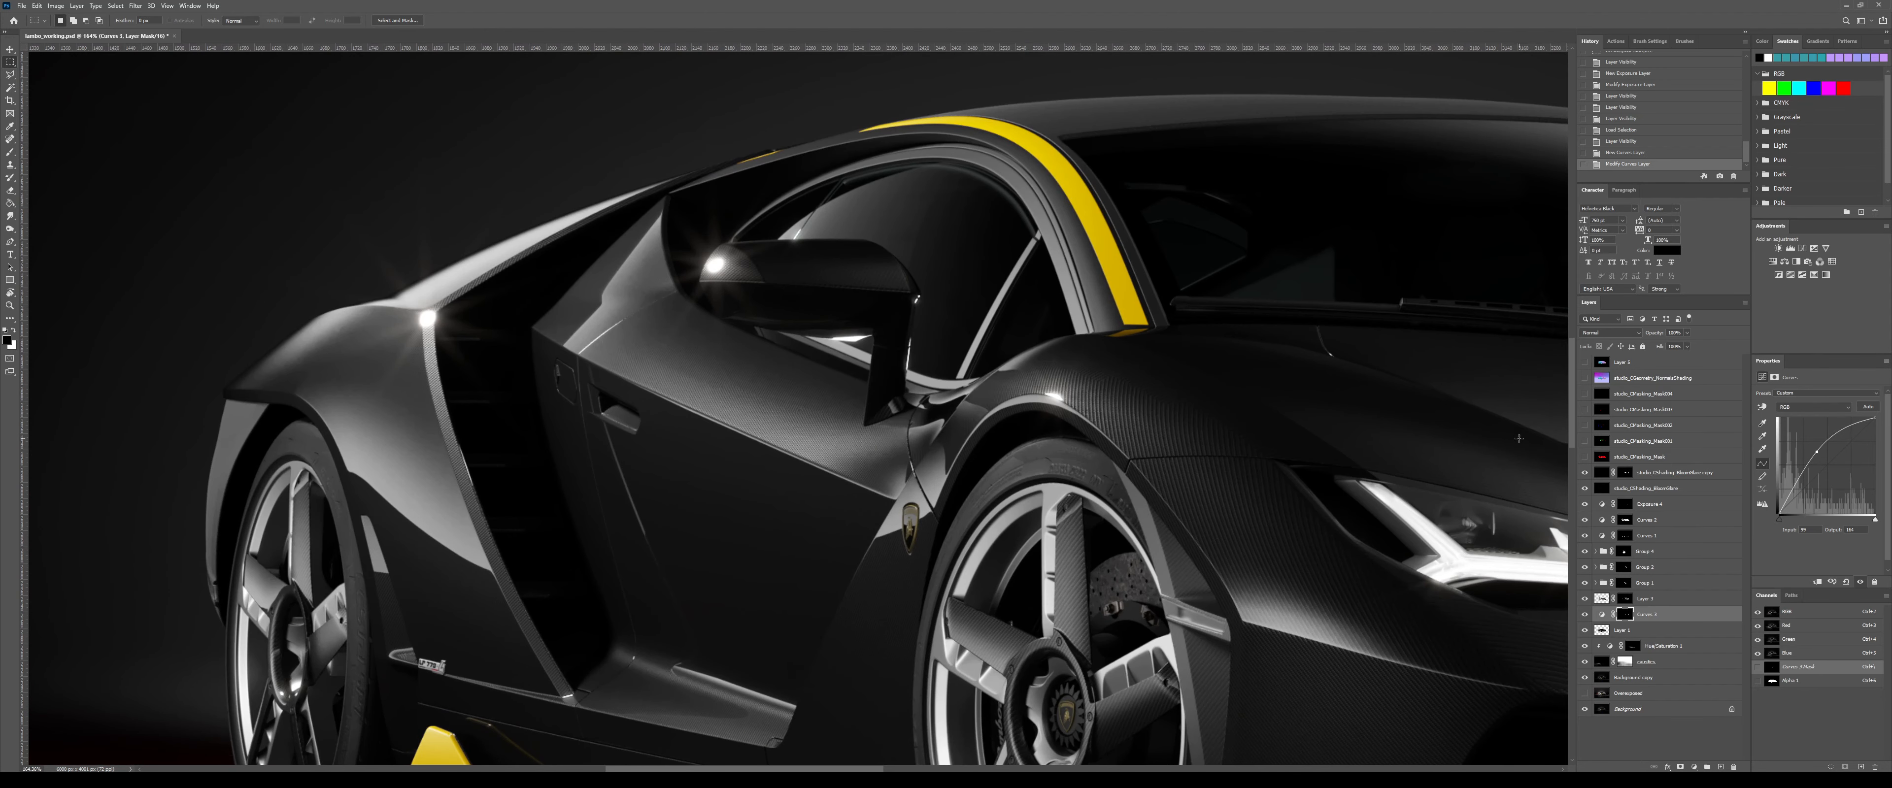
left_click(1584, 364)
left_click(1602, 364)
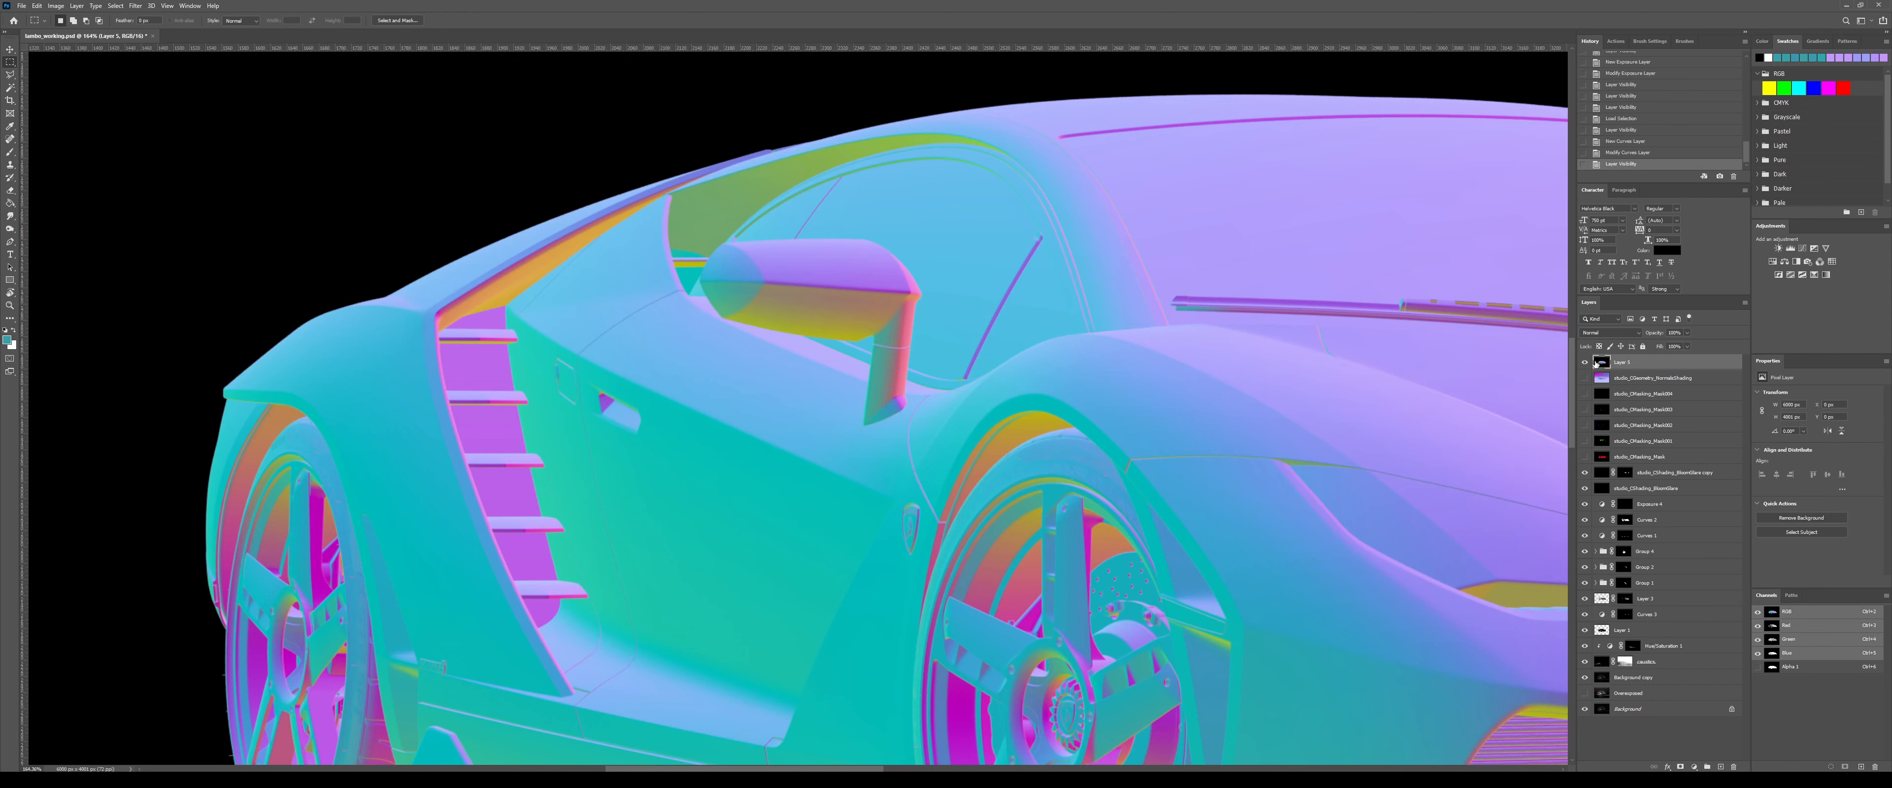
left_click(1585, 363)
left_click(1585, 459)
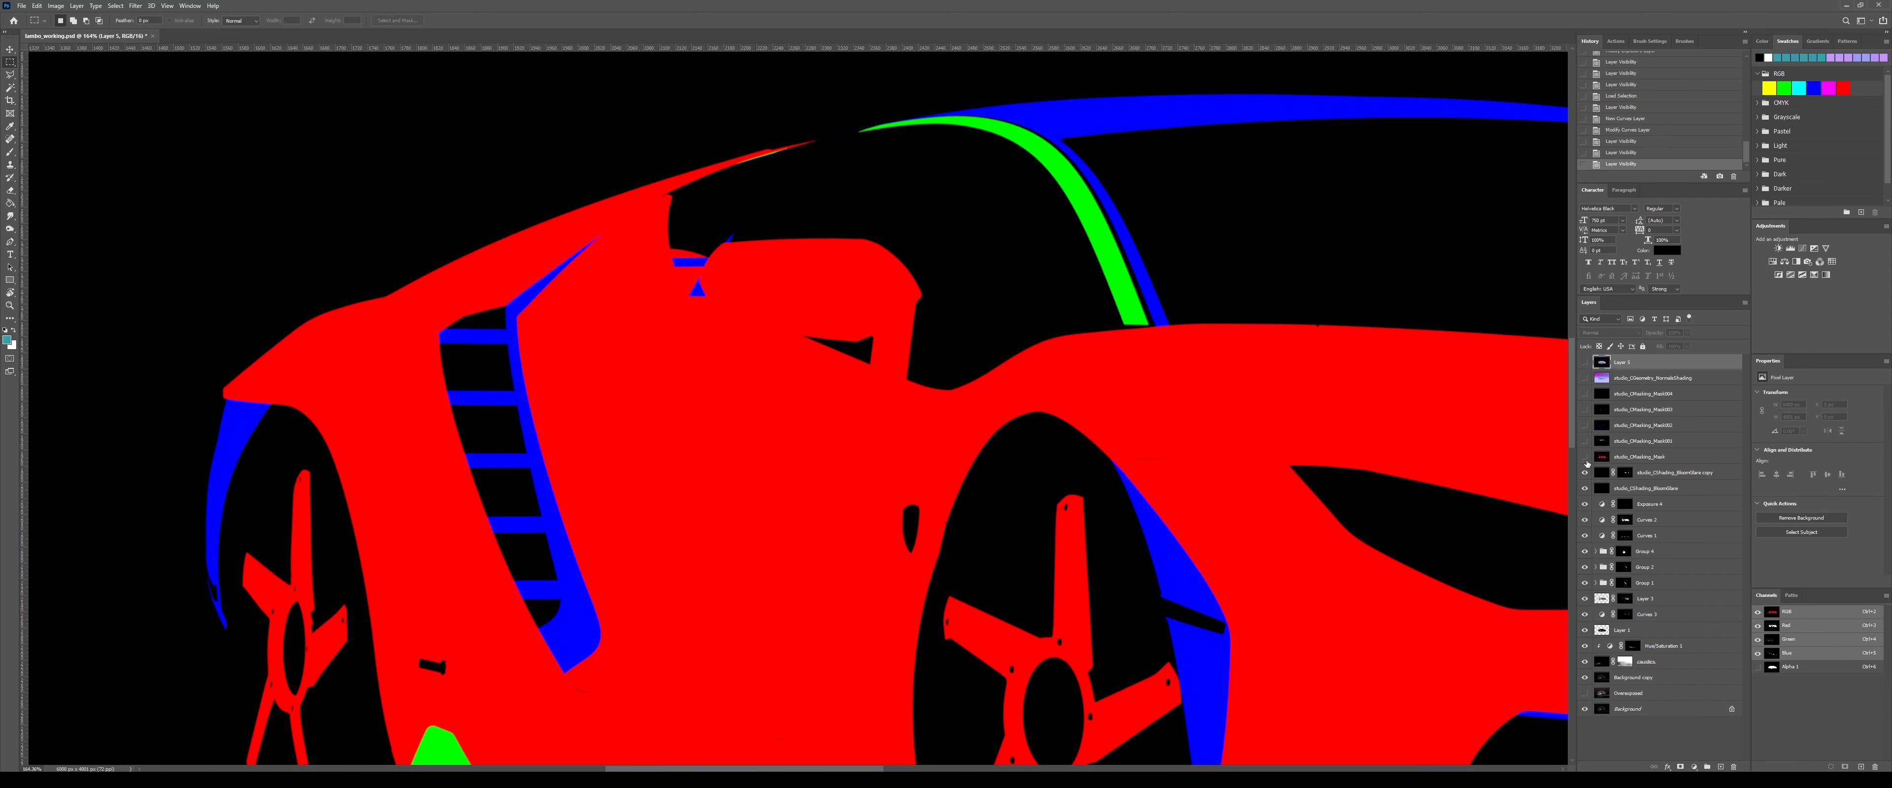
left_click(1585, 459)
left_click(1584, 363)
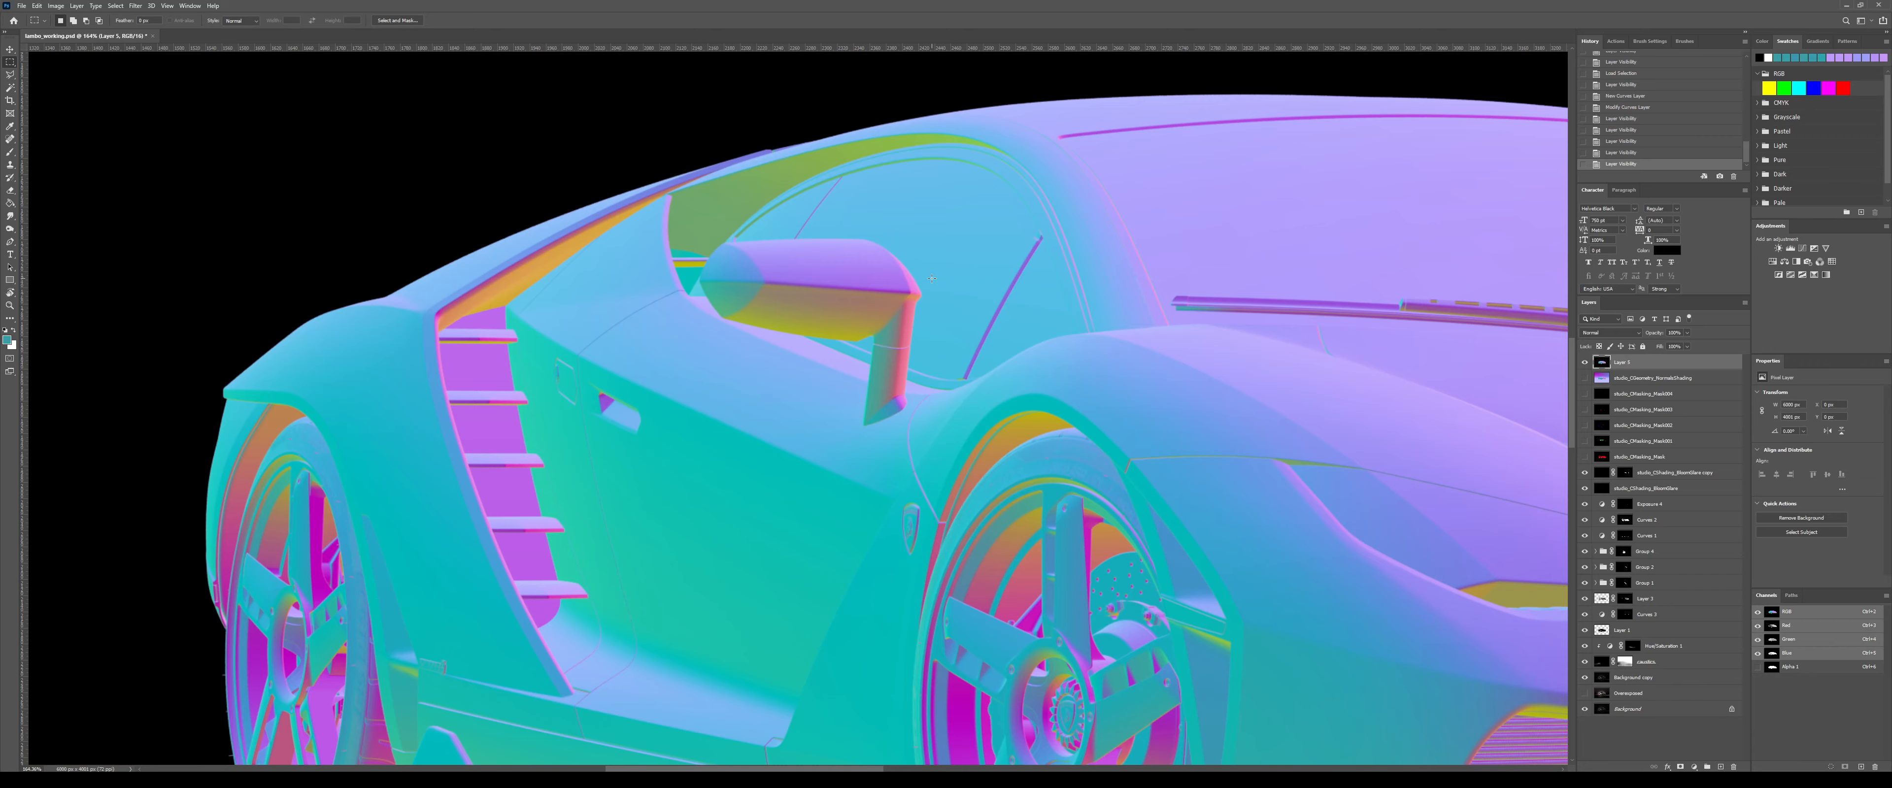
- Select the downward-facing surfaces with Color Range by sampling the side mirror's underside and raising the fuzziness
right_click(931, 278)
left_click(962, 383)
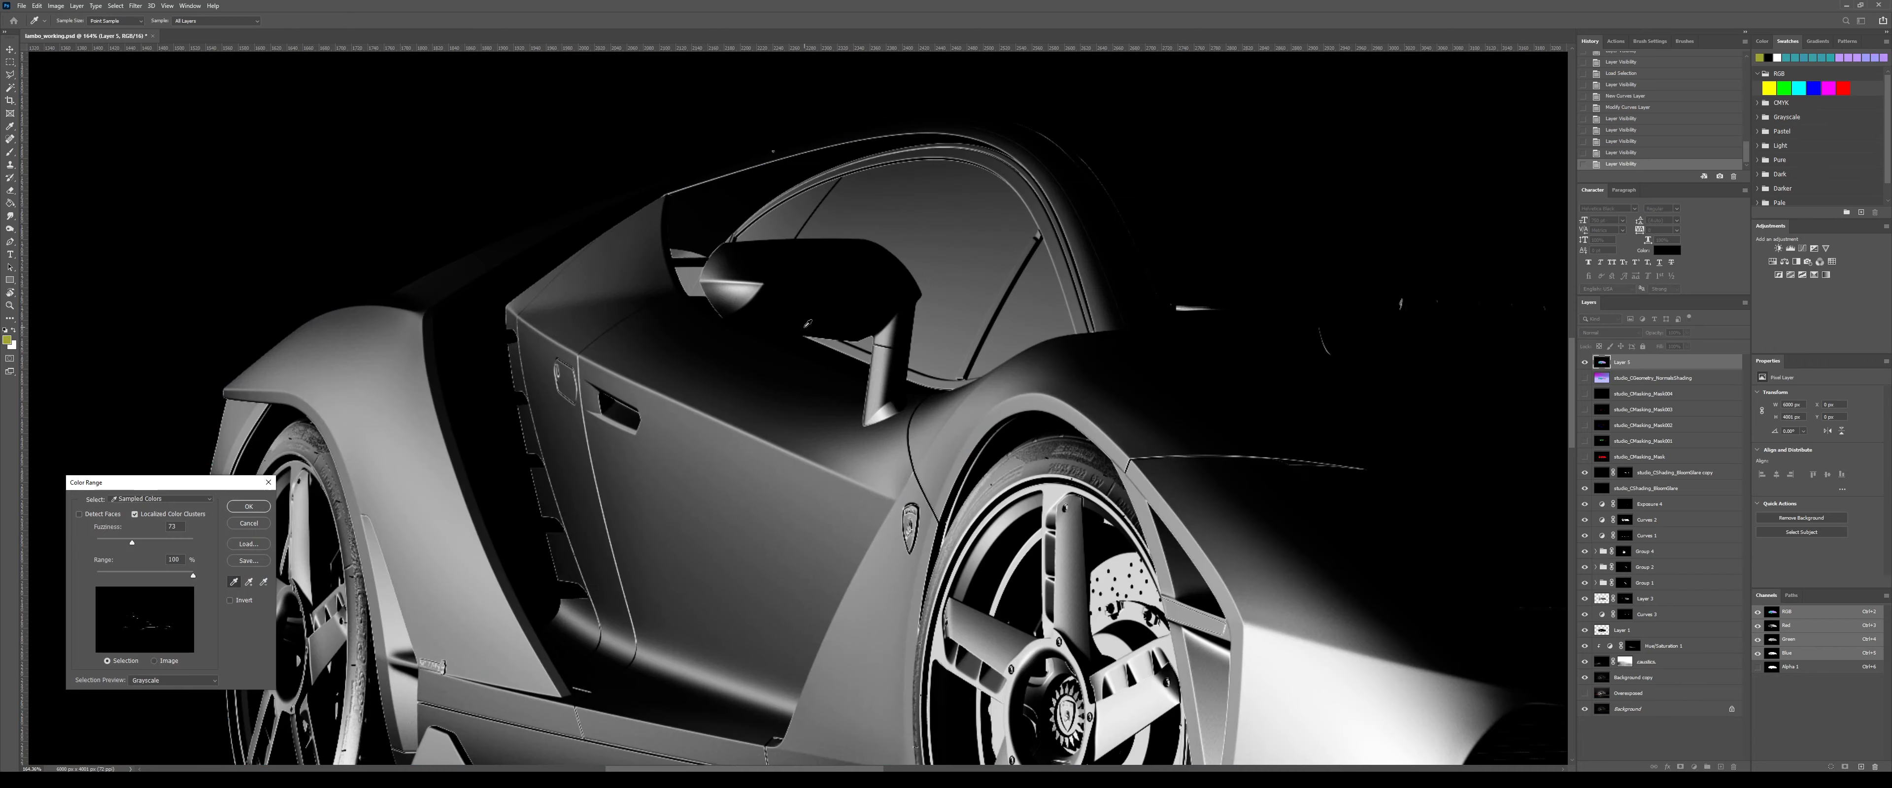
left_click(758, 317)
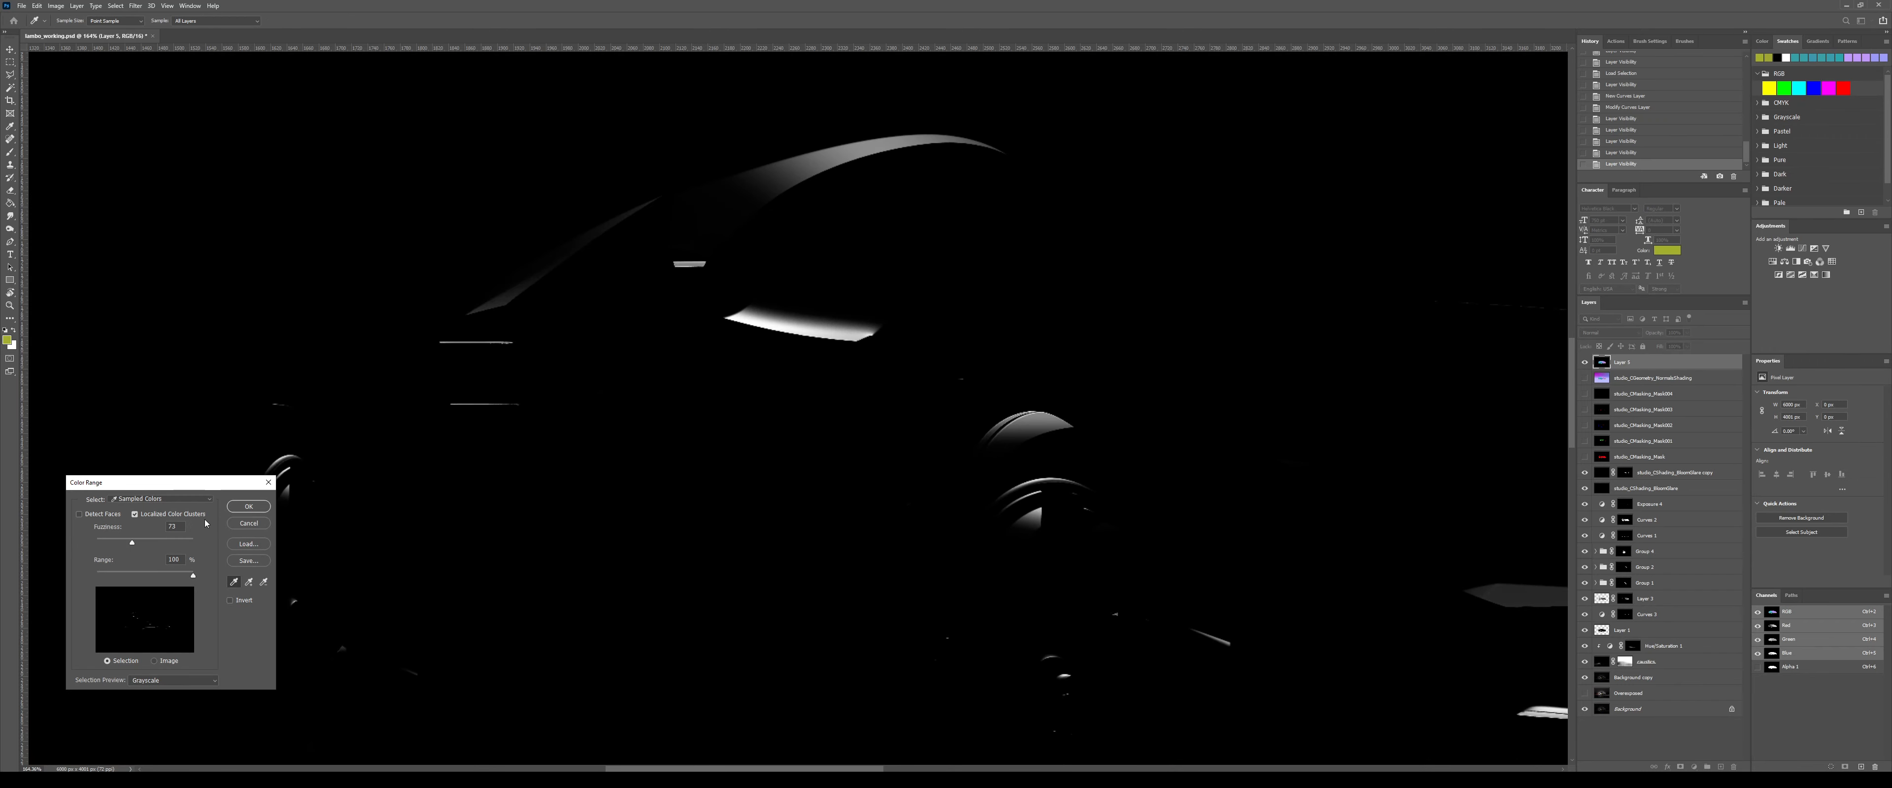
left_click_drag(131, 542, 152, 544)
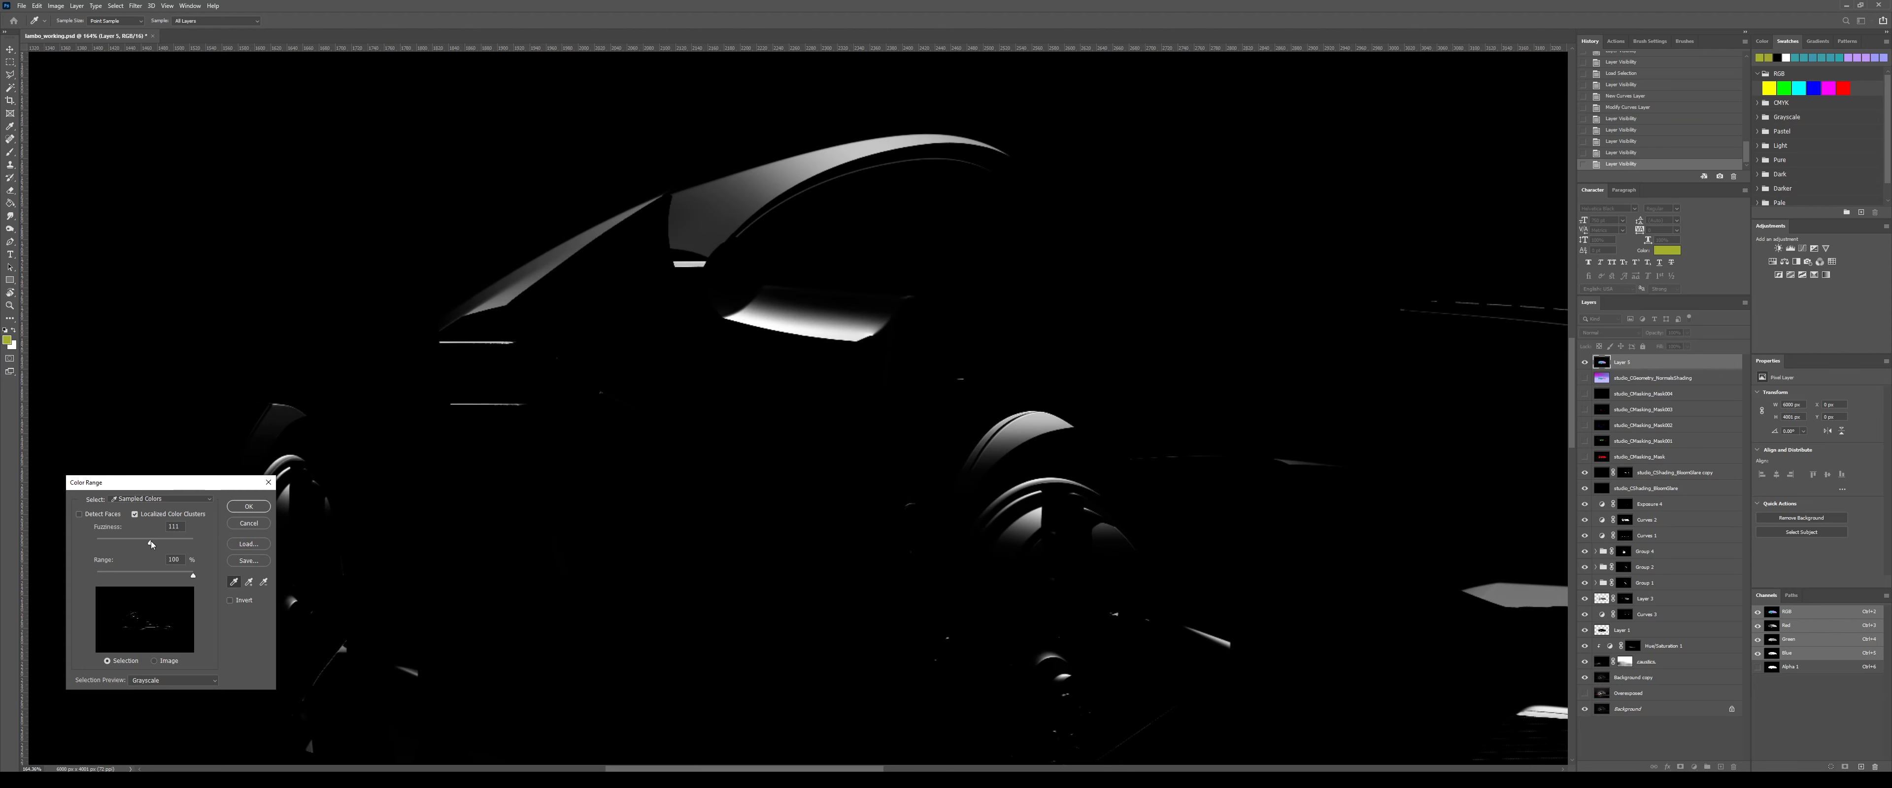
left_click(737, 305)
left_click(752, 315)
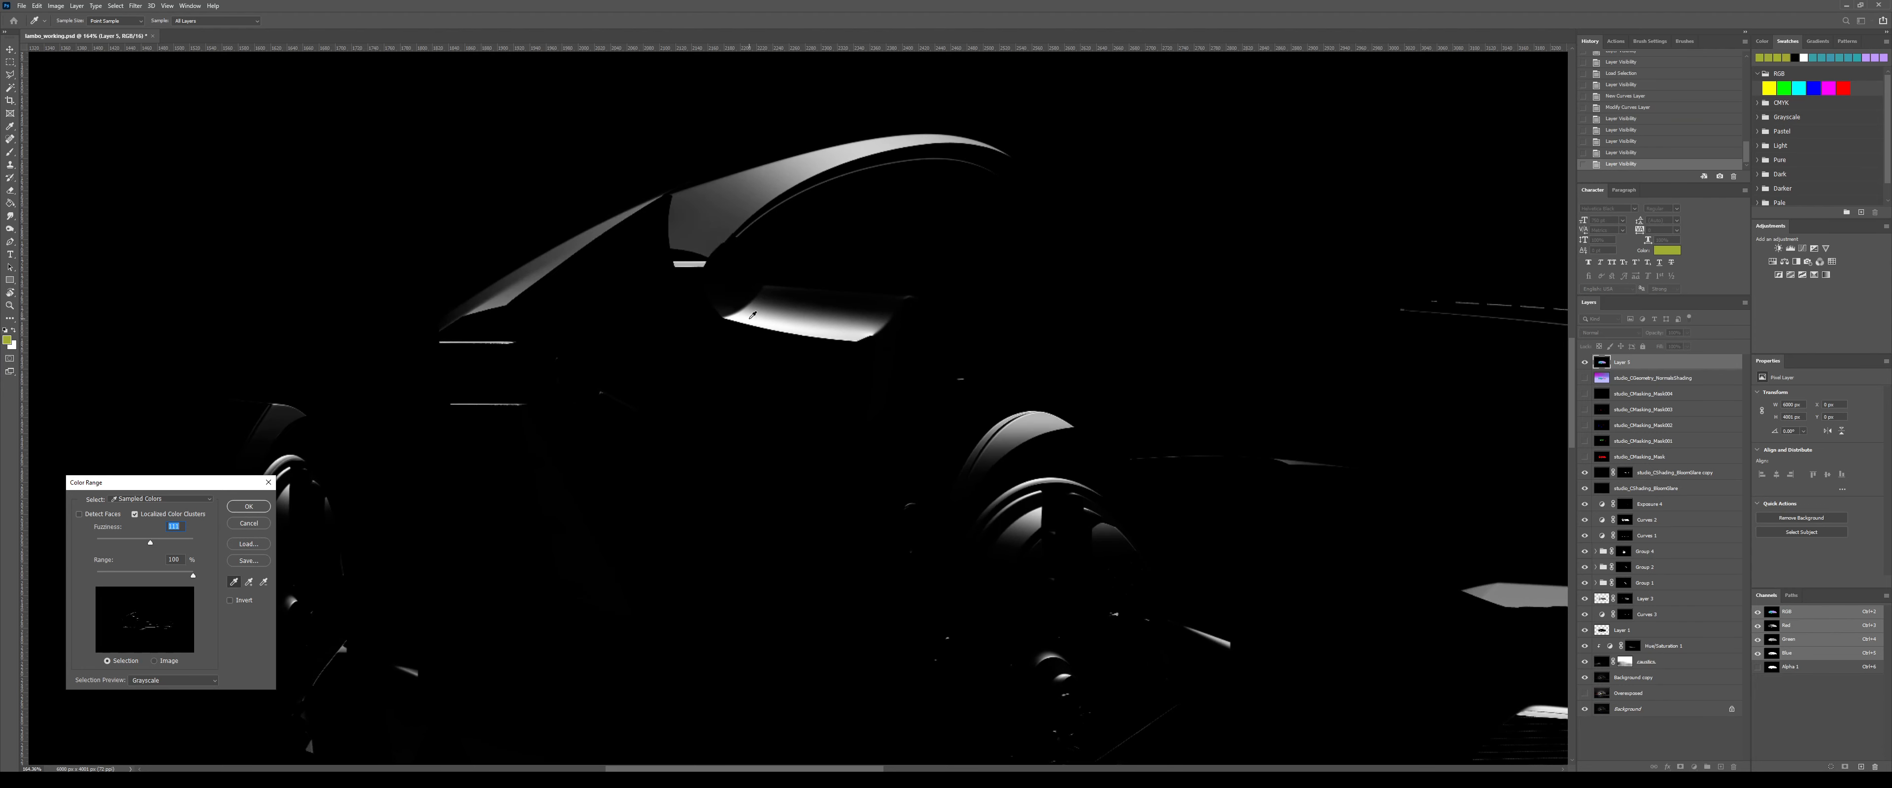
left_click_drag(150, 543, 169, 549)
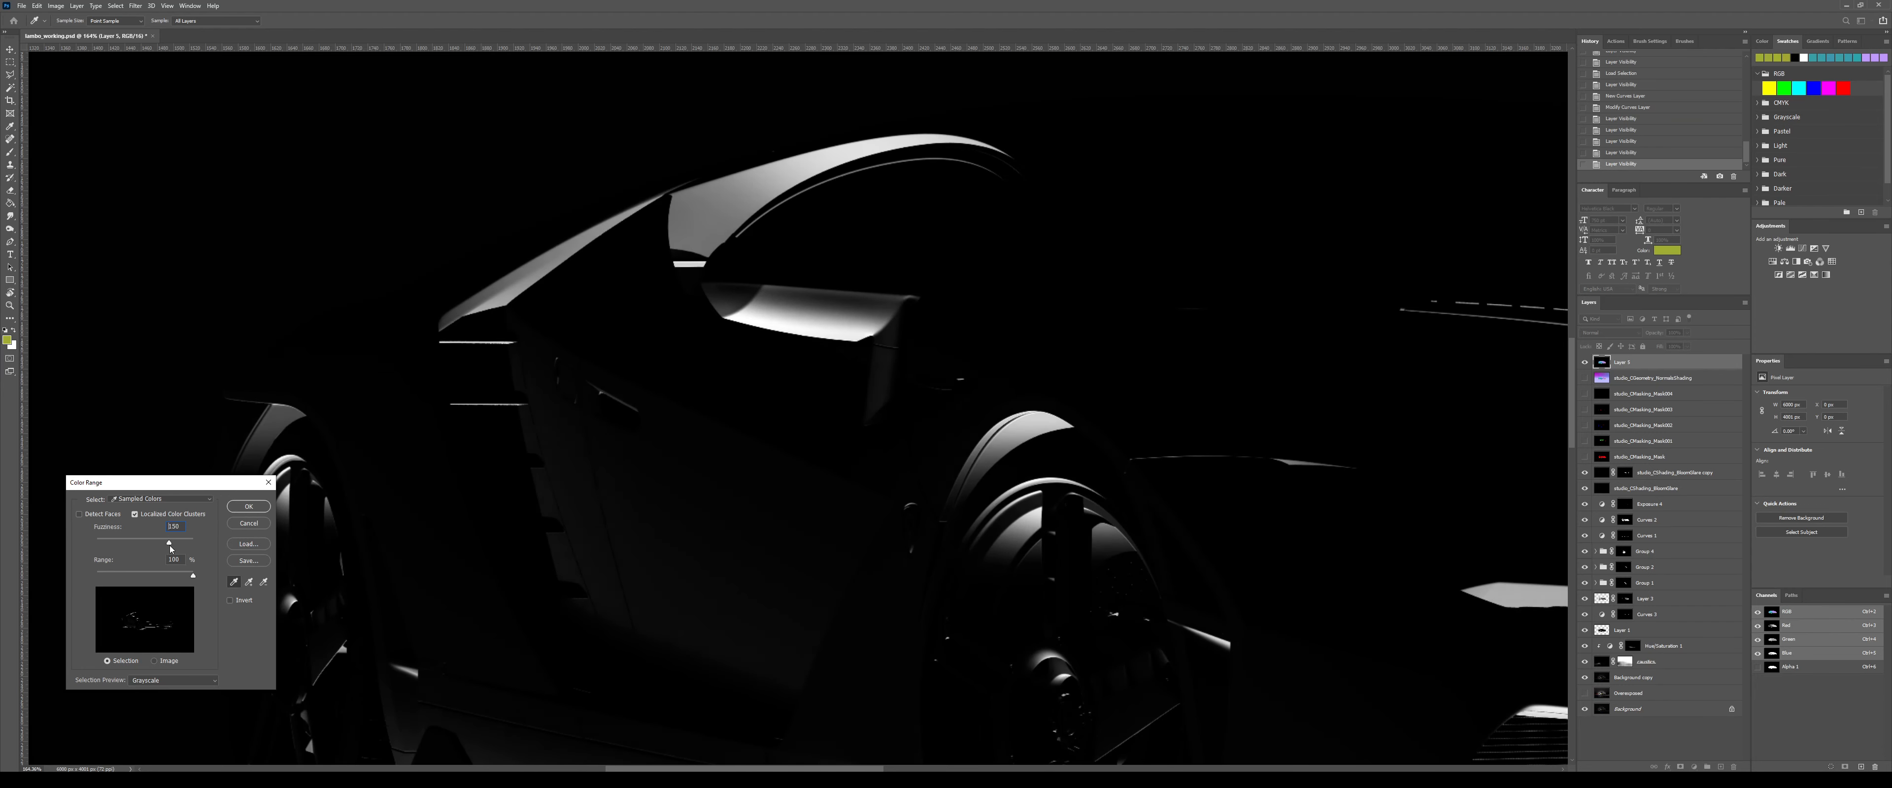
left_click(248, 506)
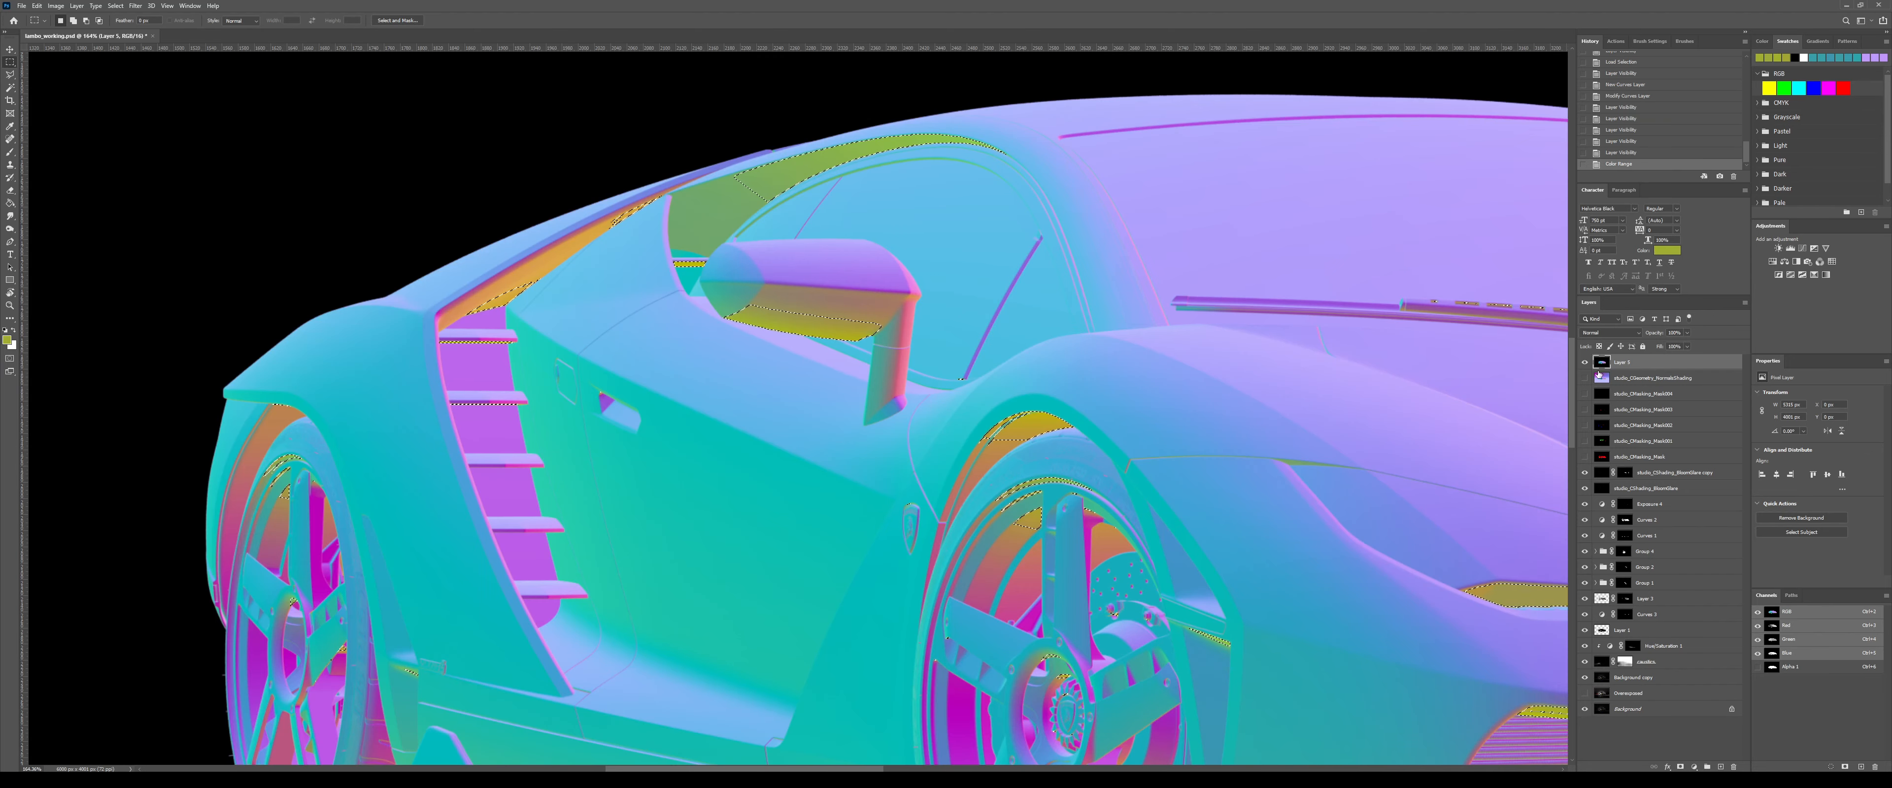
- Hide the normals pass, copy the selected areas of the overexposed render to a new layer, and move it above the emblem's Exposure adjustment
left_click(1584, 362)
left_click(1660, 505)
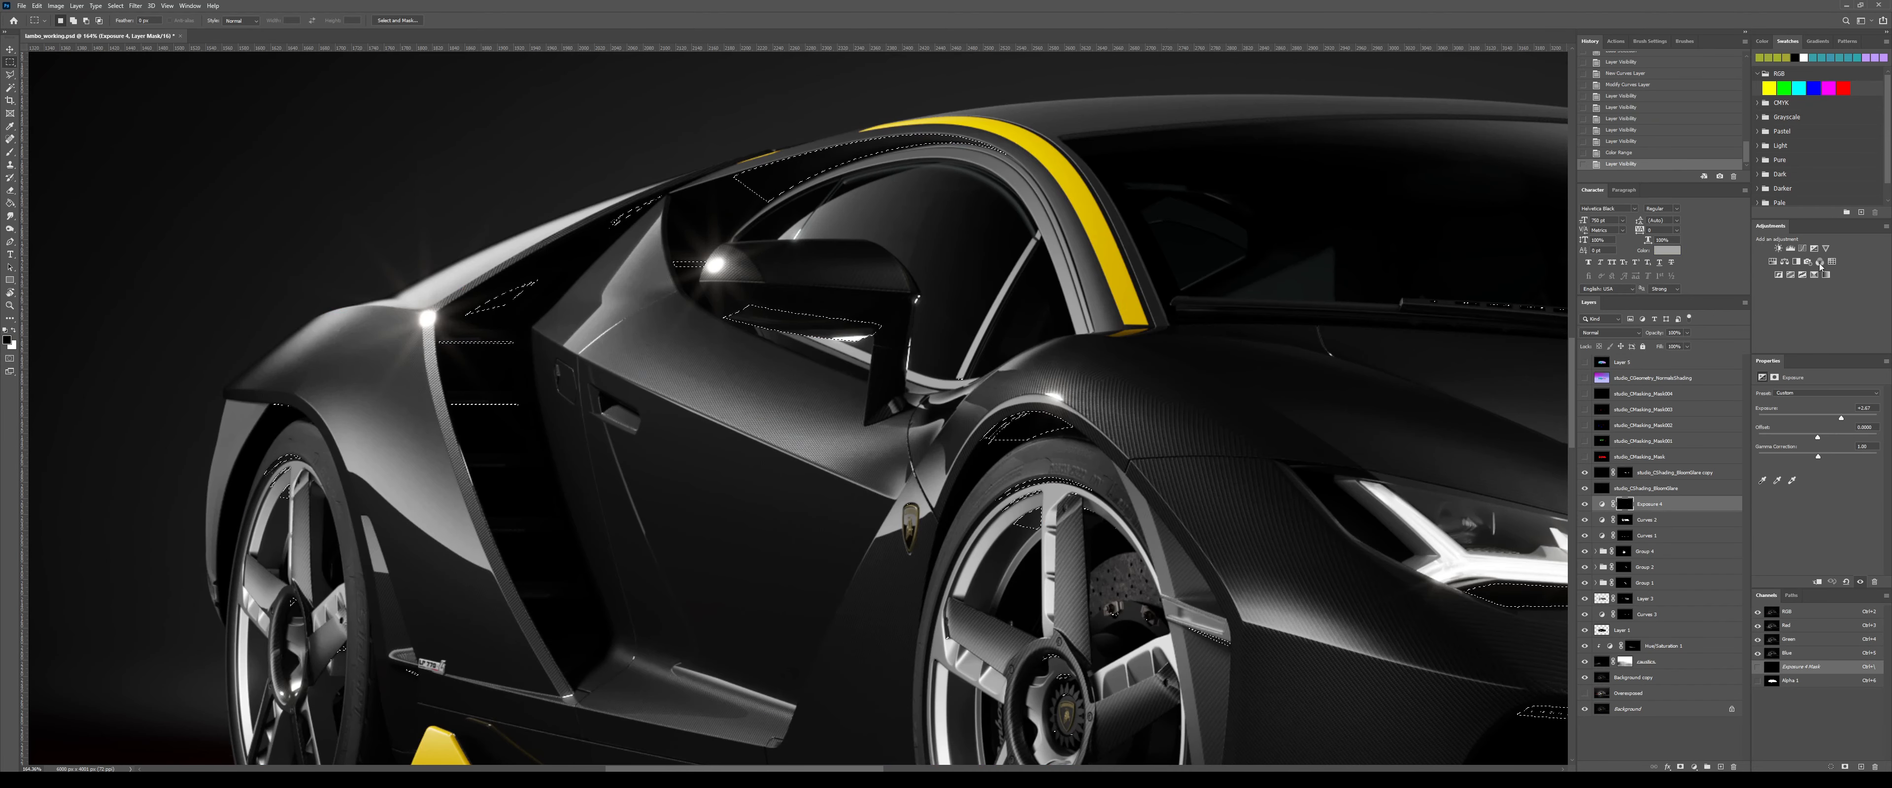
left_click(1631, 694)
key("ctrl+j")
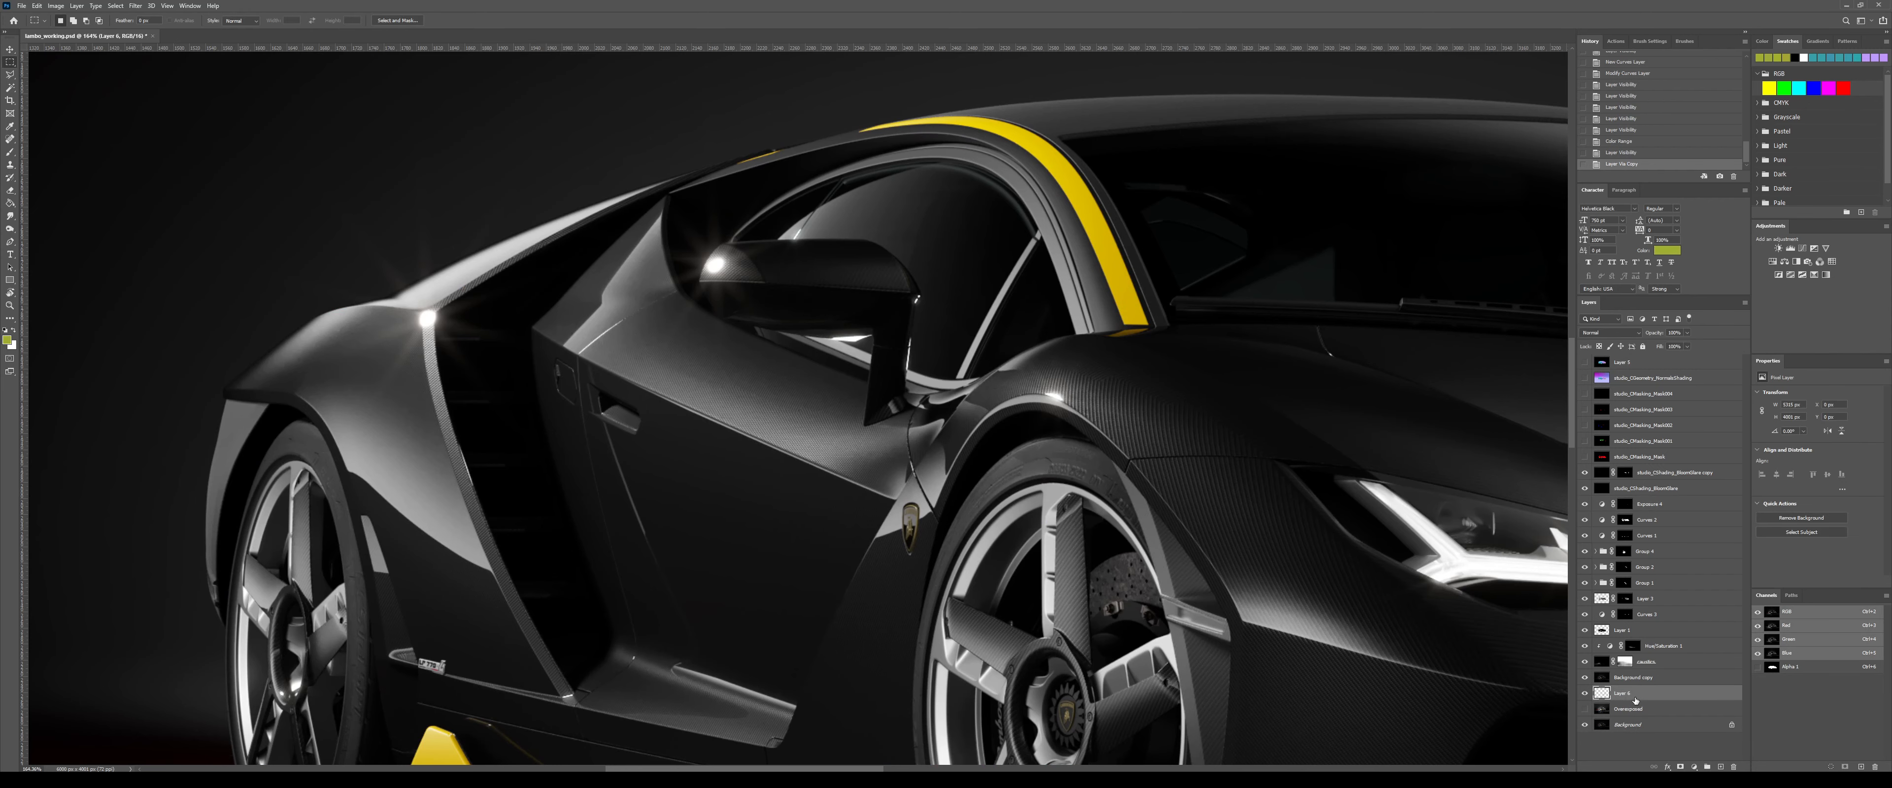
left_click_drag(1631, 694, 1654, 496)
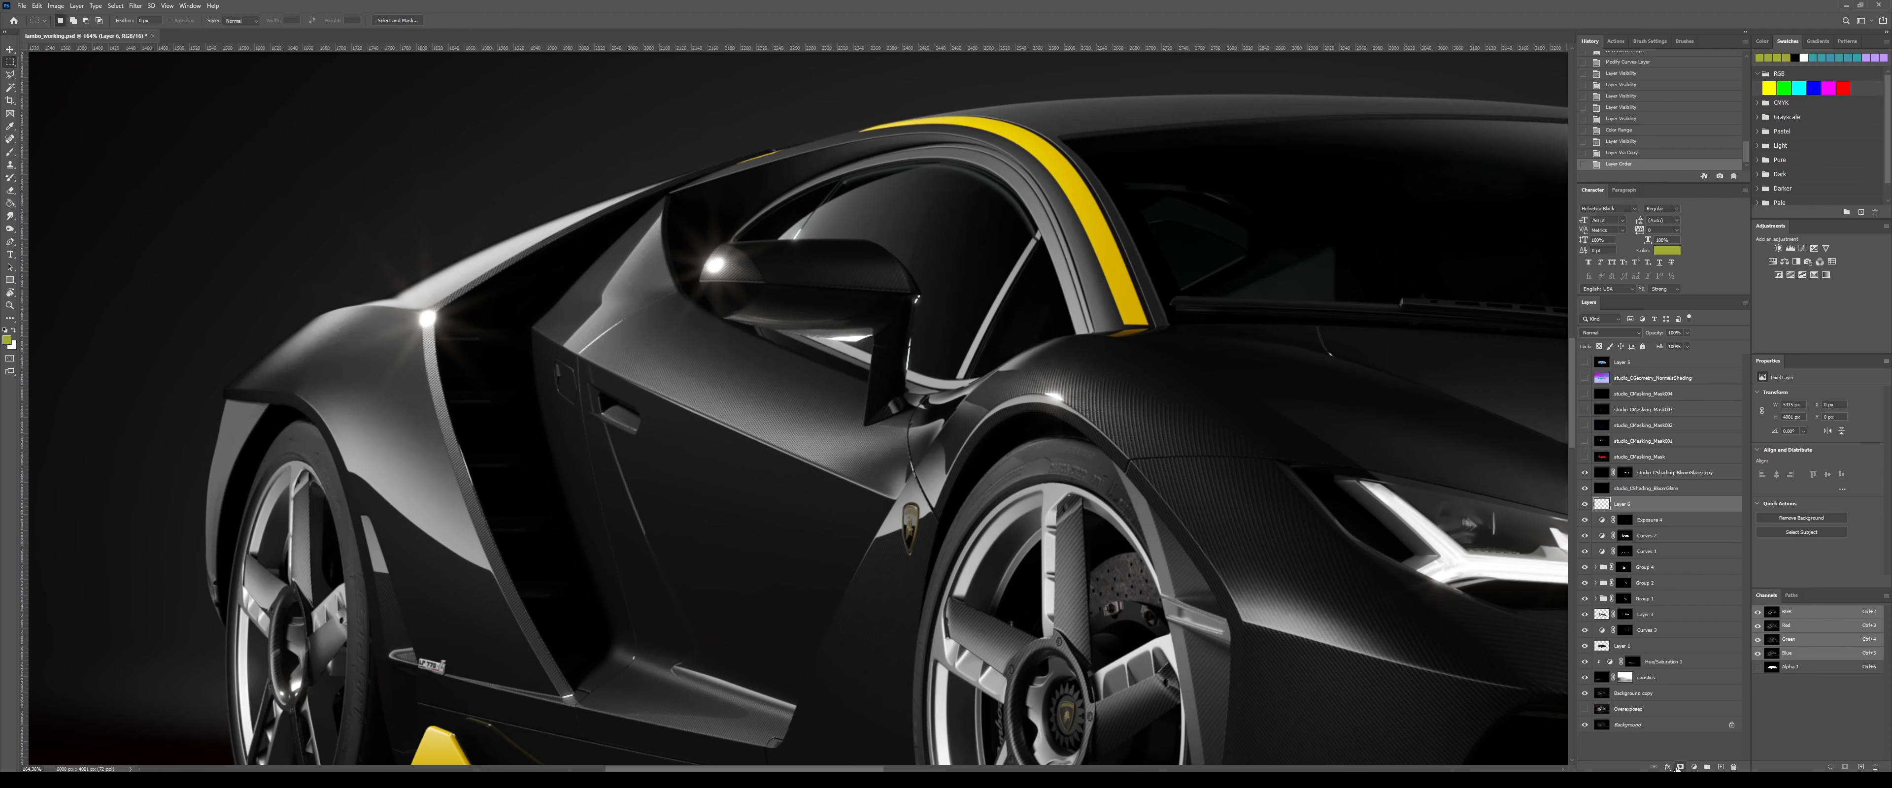
- Add a black mask to the copied layer and paint white at full opacity along the side mirror's underside
left_click(1680, 767, "alt")
key("b")
key("d")
key("x")
key("x")
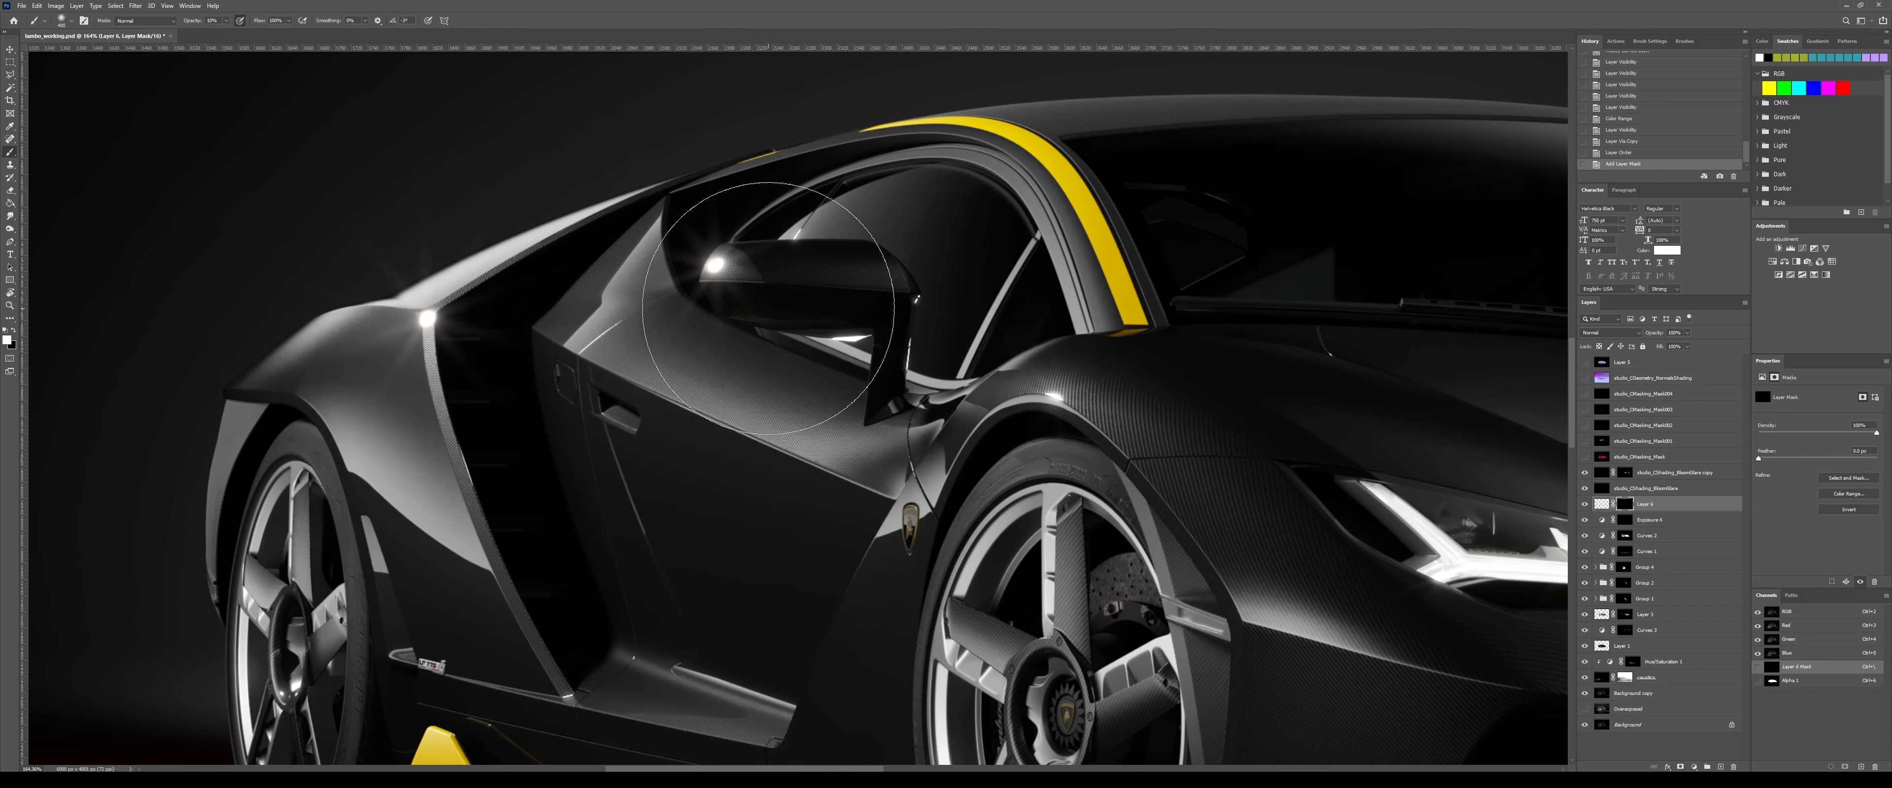
key("bracketleft")
key("bracketleft")
key("0")
mouse_move(717, 293)
left_mouse_down()
mouse_move(854, 317)
mouse_move(917, 382)
mouse_move(826, 338)
left_mouse_up()
- Soften the revealed mirror underside by brushing black at 10% opacity on the layer mask
key("x")
key("1")
left_click_drag(816, 331, 716, 301)
mouse_move(742, 308)
left_mouse_down()
mouse_move(843, 349)
mouse_move(745, 404)
left_mouse_up()
key("m")
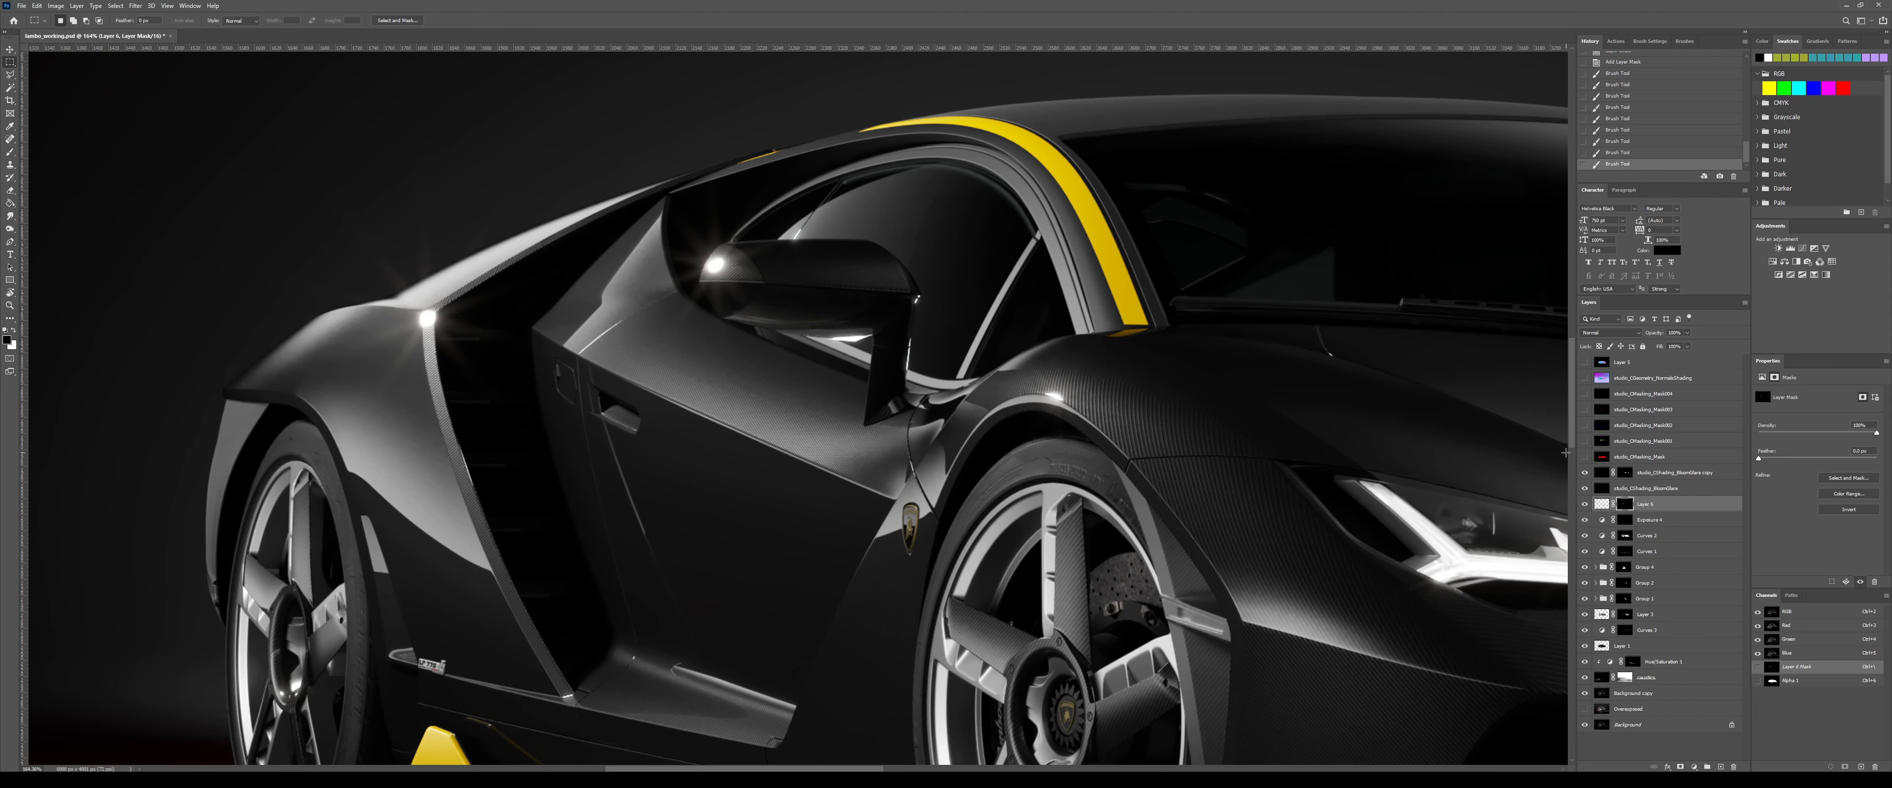
- Select the side window trim from the blue channel of the glass mask pass, subtracting the windshield trim from the selection
left_click(1585, 441)
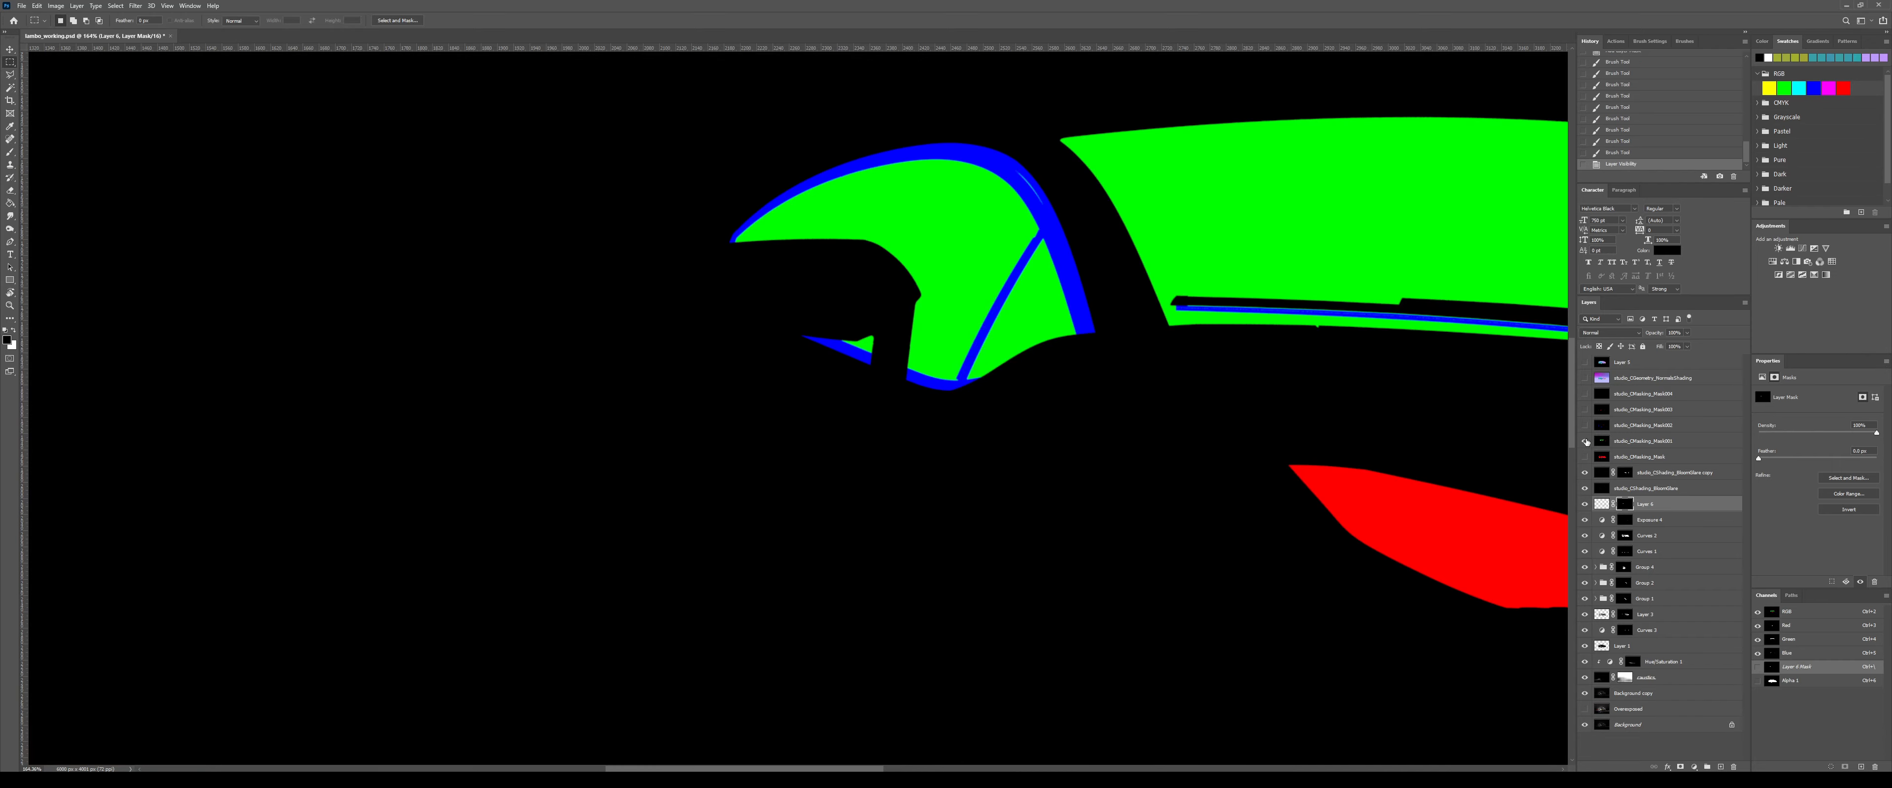
left_click(1585, 441)
left_click(1585, 441)
left_click(1585, 441)
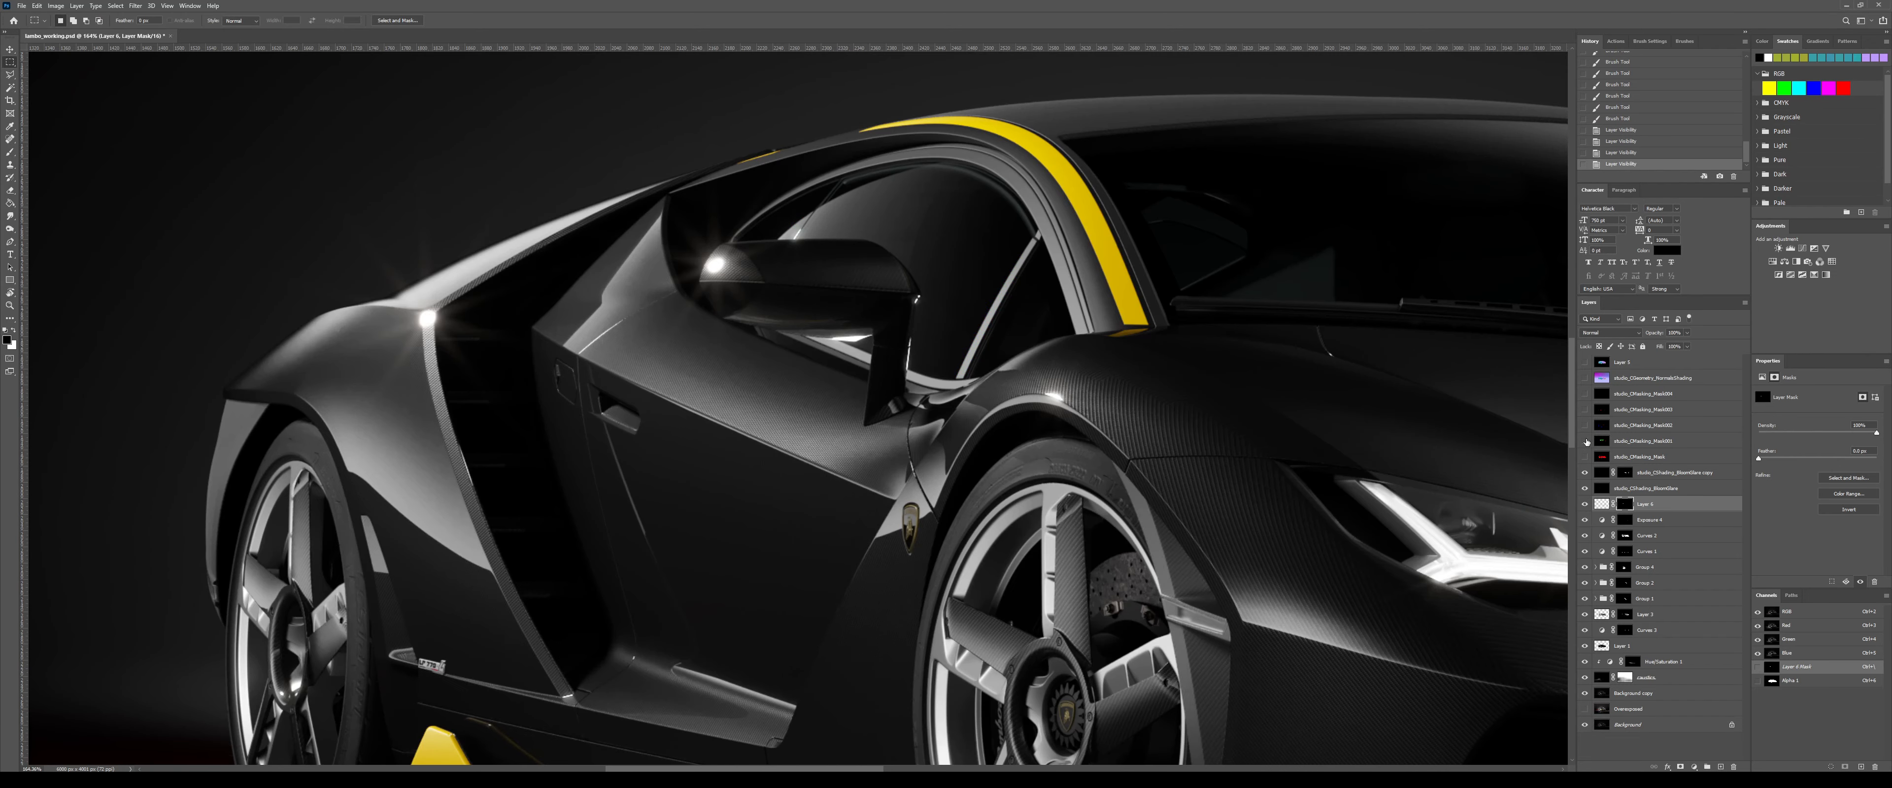
left_click(1585, 441)
left_click(1585, 441)
left_click(1585, 441)
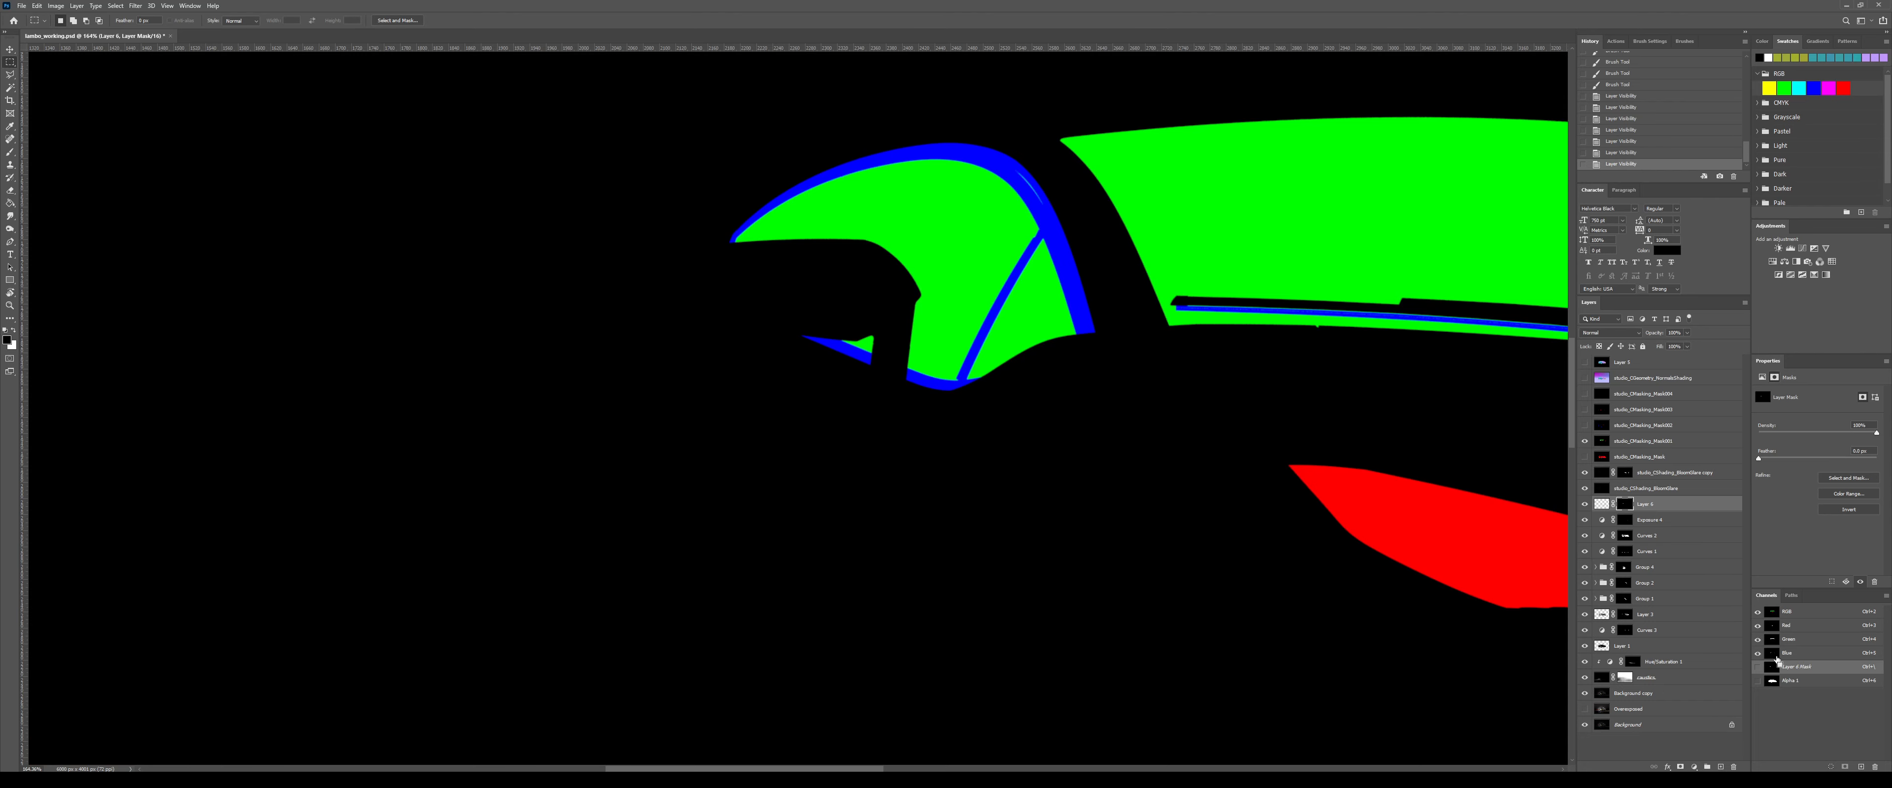
left_click(1773, 665, "ctrl")
scroll(1219, 365, "down", 3)
left_click_drag(1180, 298, 1052, 390)
left_click_drag(950, 262, 1494, 427)
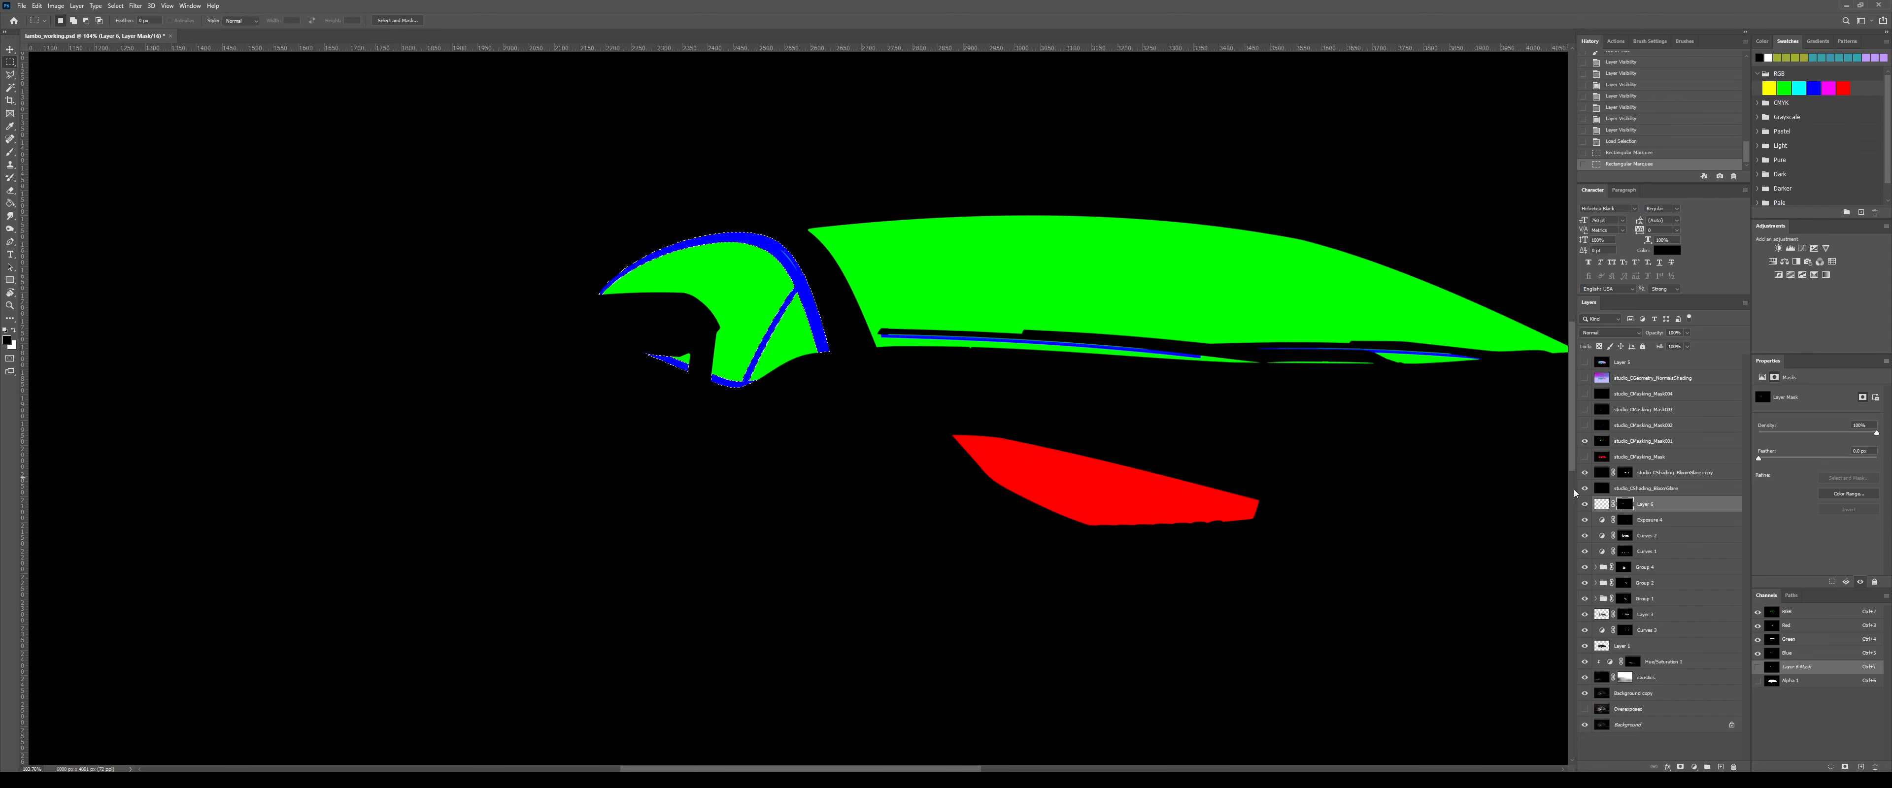
- Hide the mask pass and add a Curves adjustment that darkens the selected side window trim
left_click(1585, 441)
left_click(1802, 249)
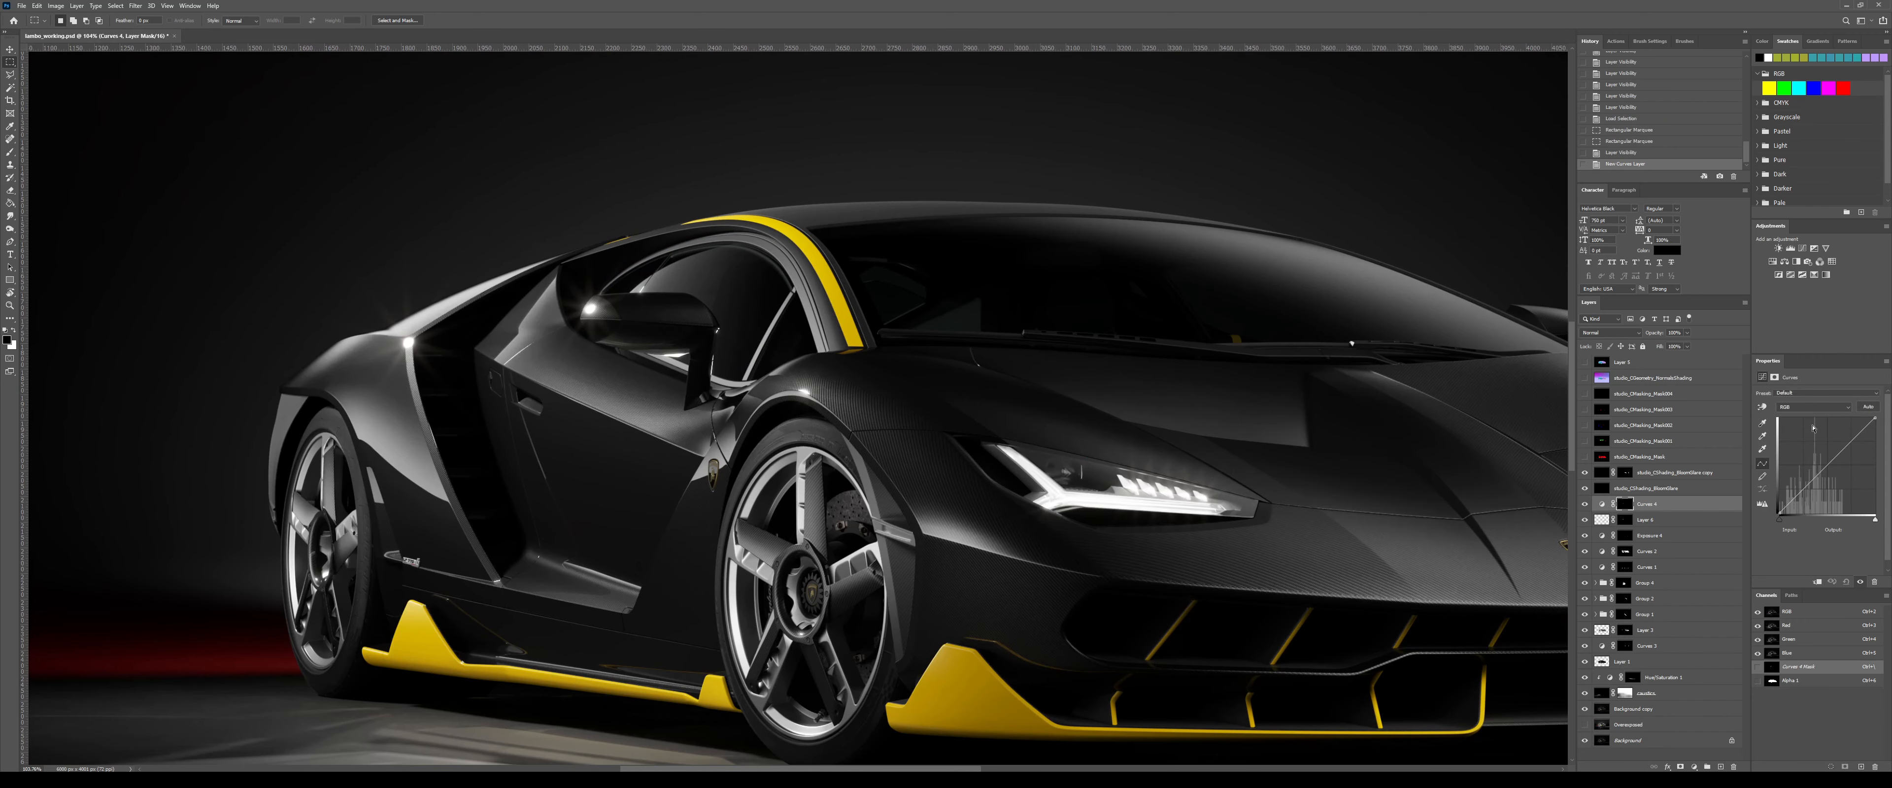
left_click_drag(1814, 475, 1827, 493)
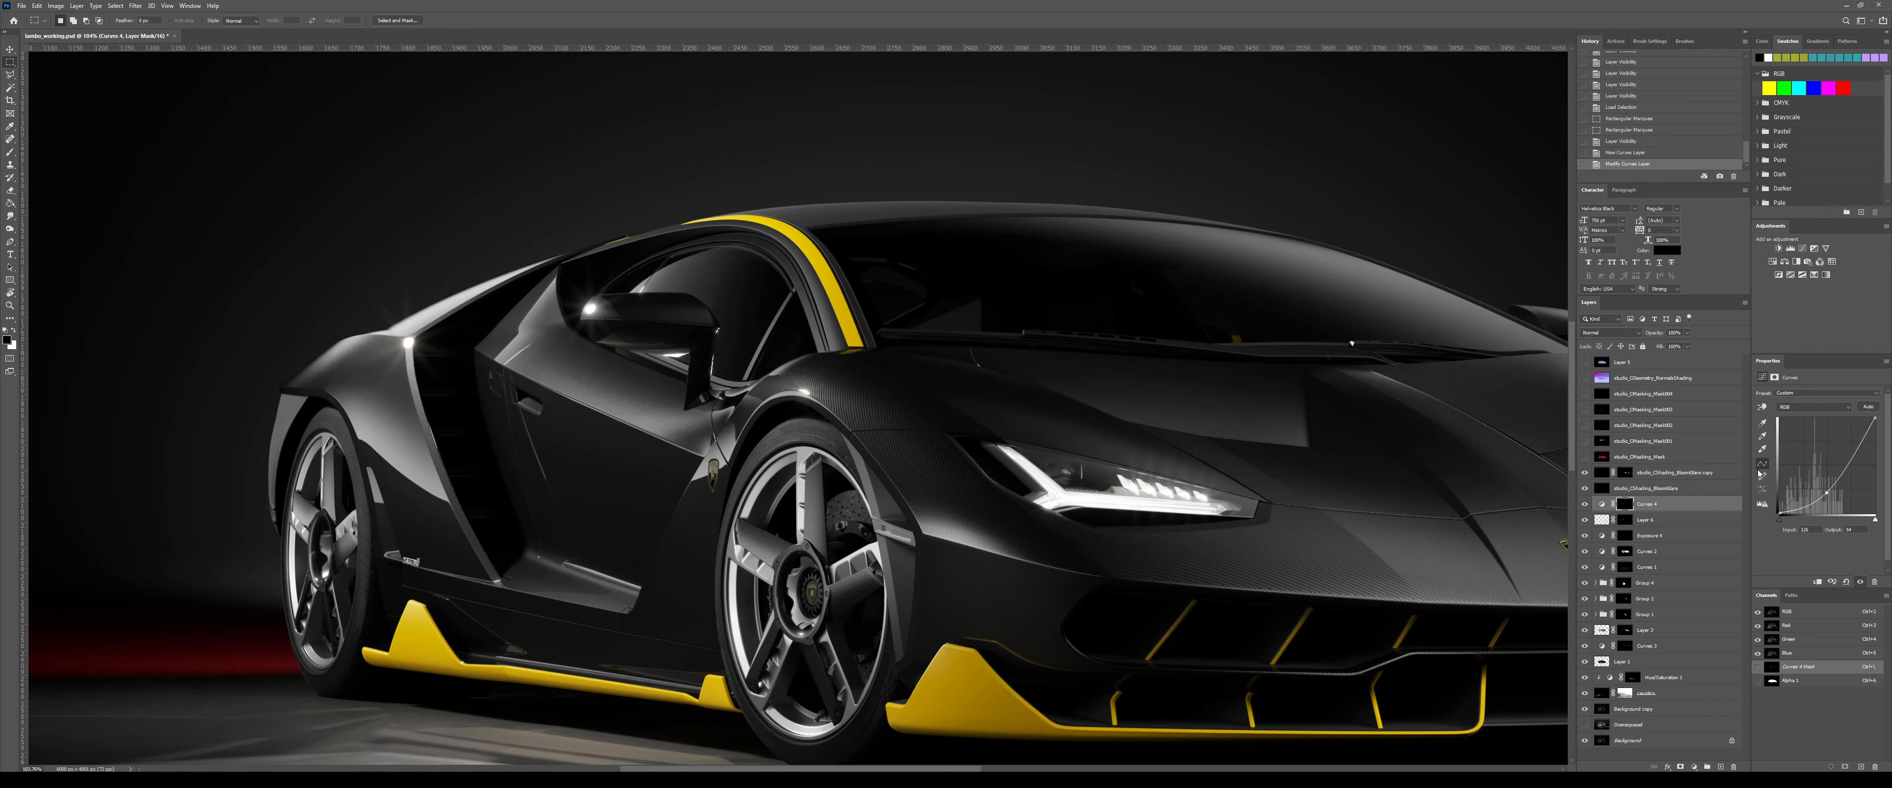
- Add a Curves adjustment masked to the car's glass from the mask pass's green channel and lift the midtones while holding the shadows
scroll(1079, 350, "down", 5)
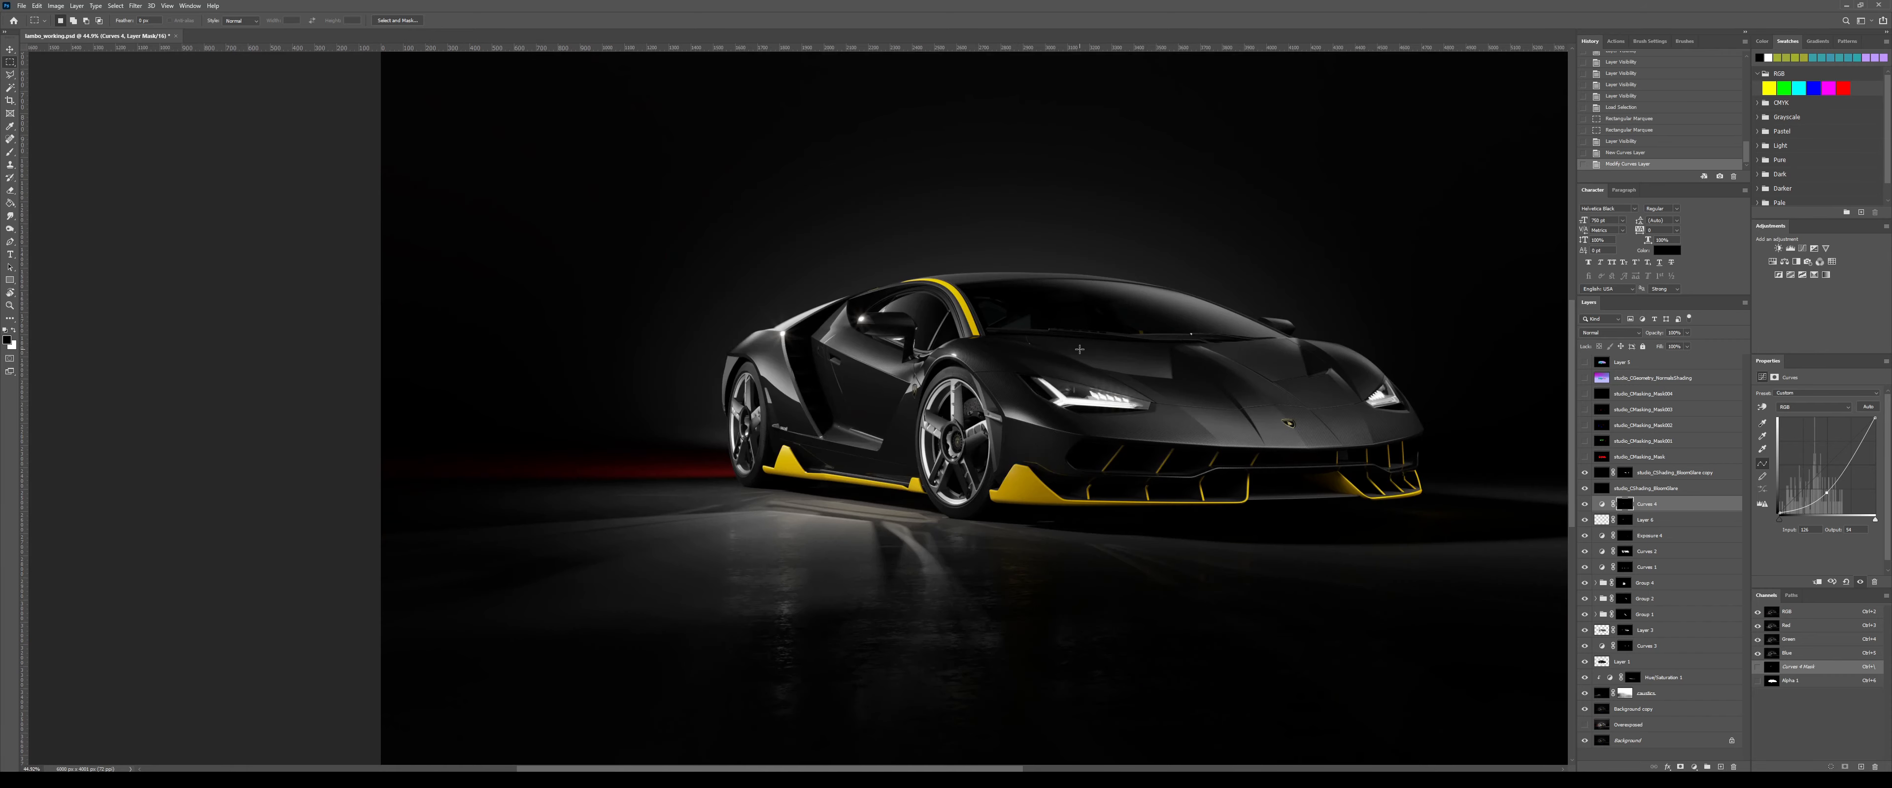
left_click(1585, 459)
left_click(1586, 458)
left_click(1585, 442)
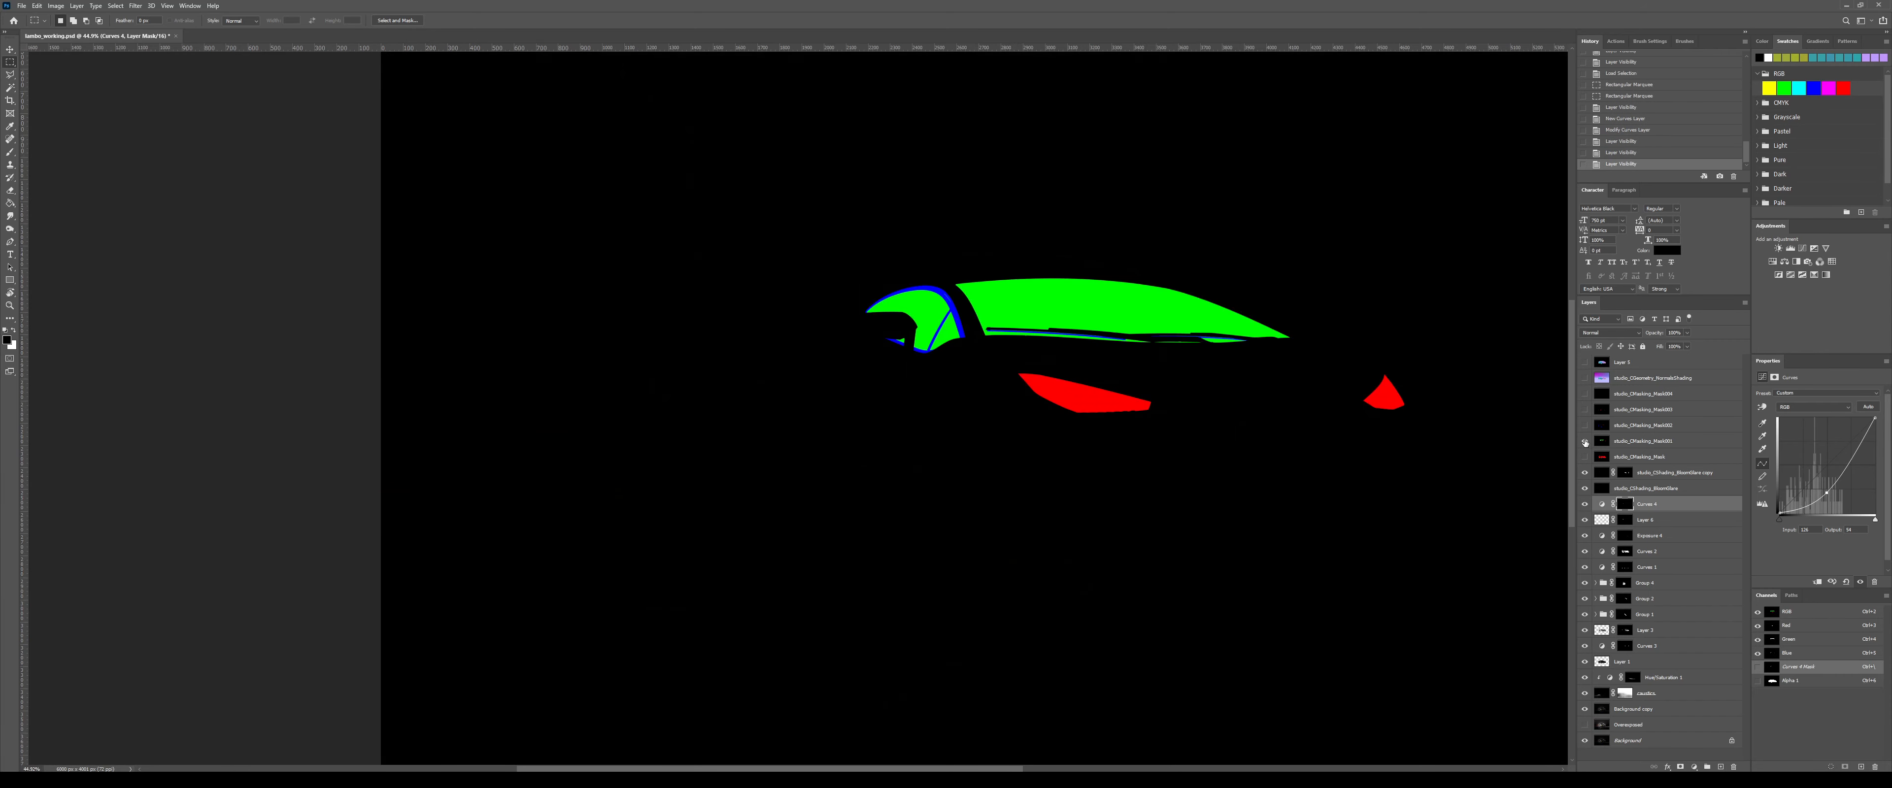
left_click(1772, 639, "ctrl")
left_click(1585, 442)
left_click(1803, 249)
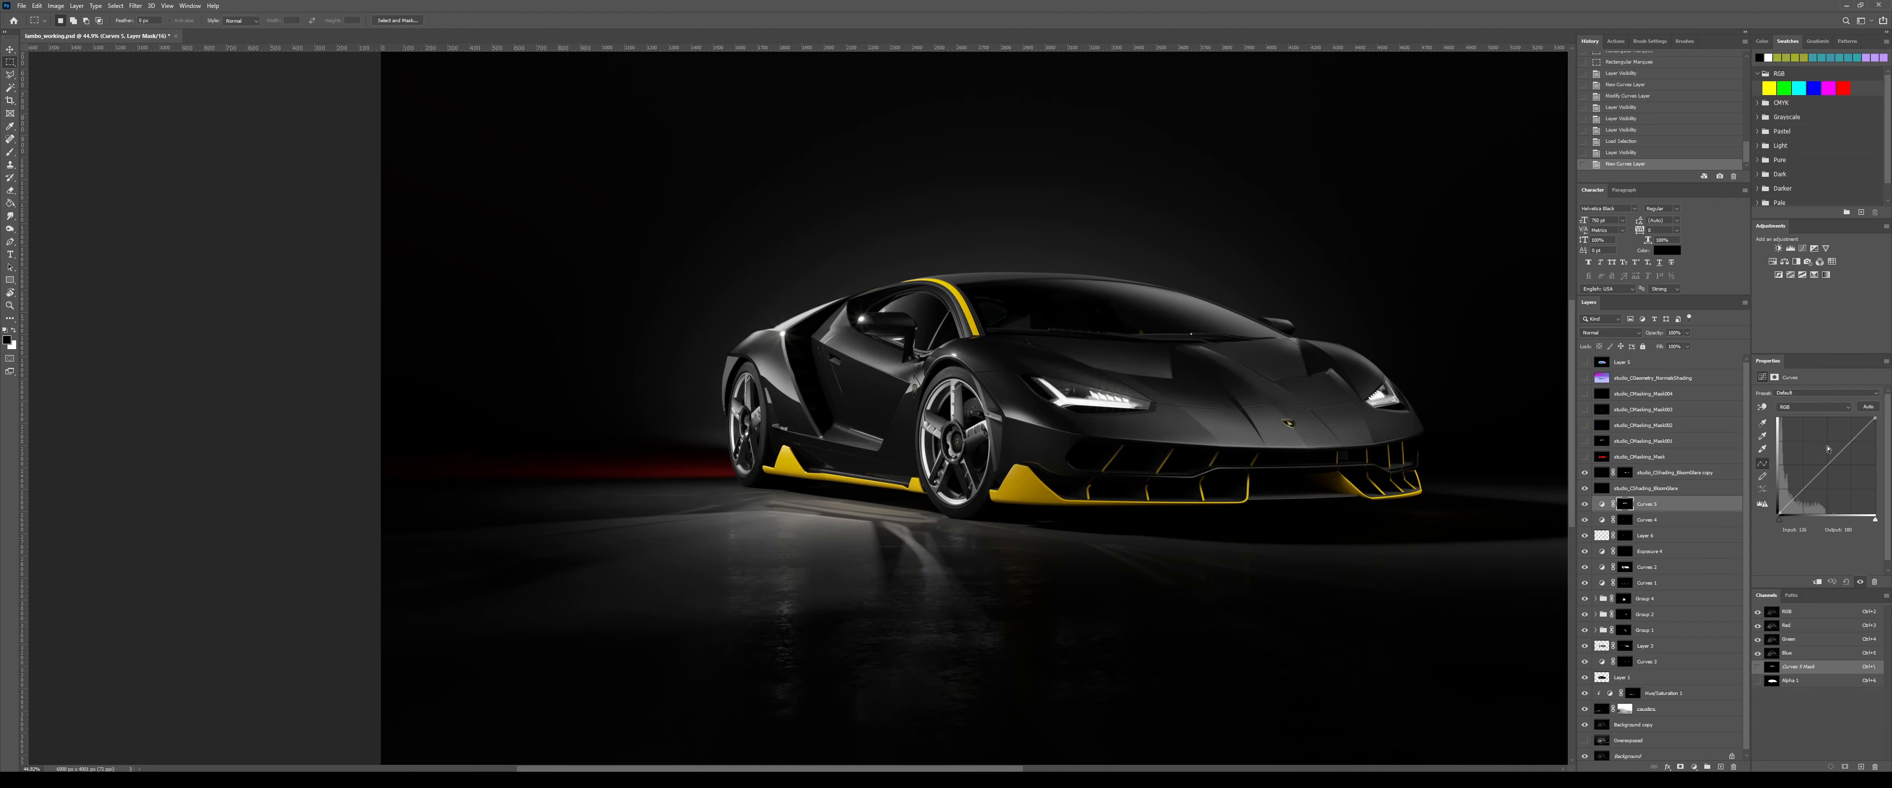
left_click_drag(1826, 461, 1796, 493)
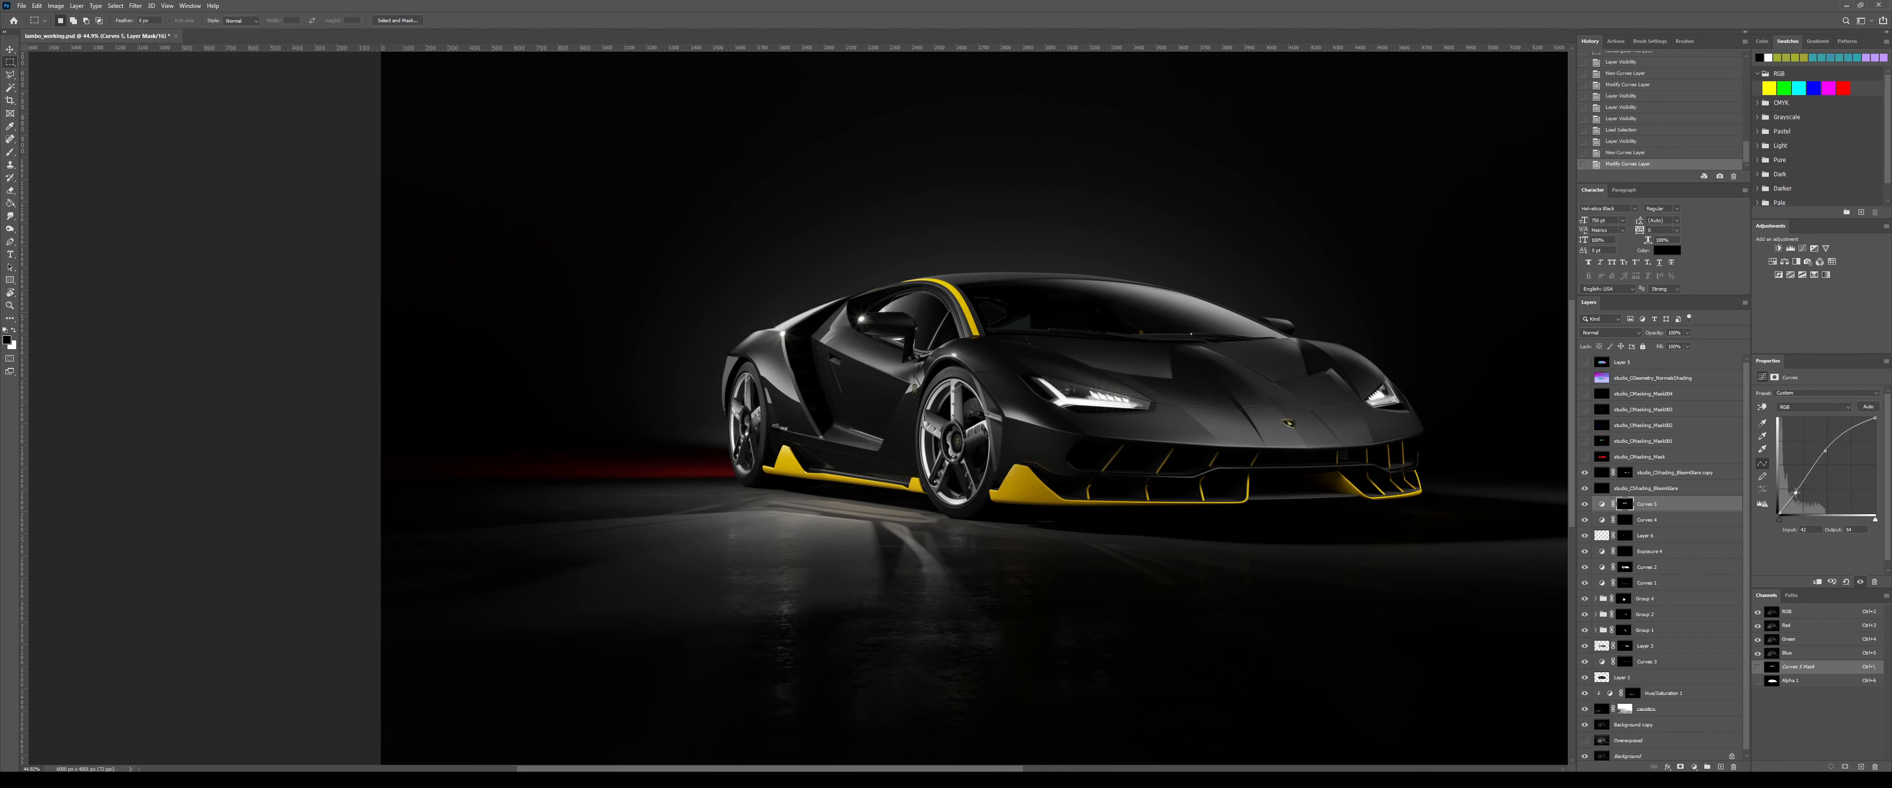
- Add a Curves adjustment above all visible layers, below the mask pass, and lift the blue channel's shadows
scroll(1035, 404, "down", 5)
scroll(739, 541, "up", 2)
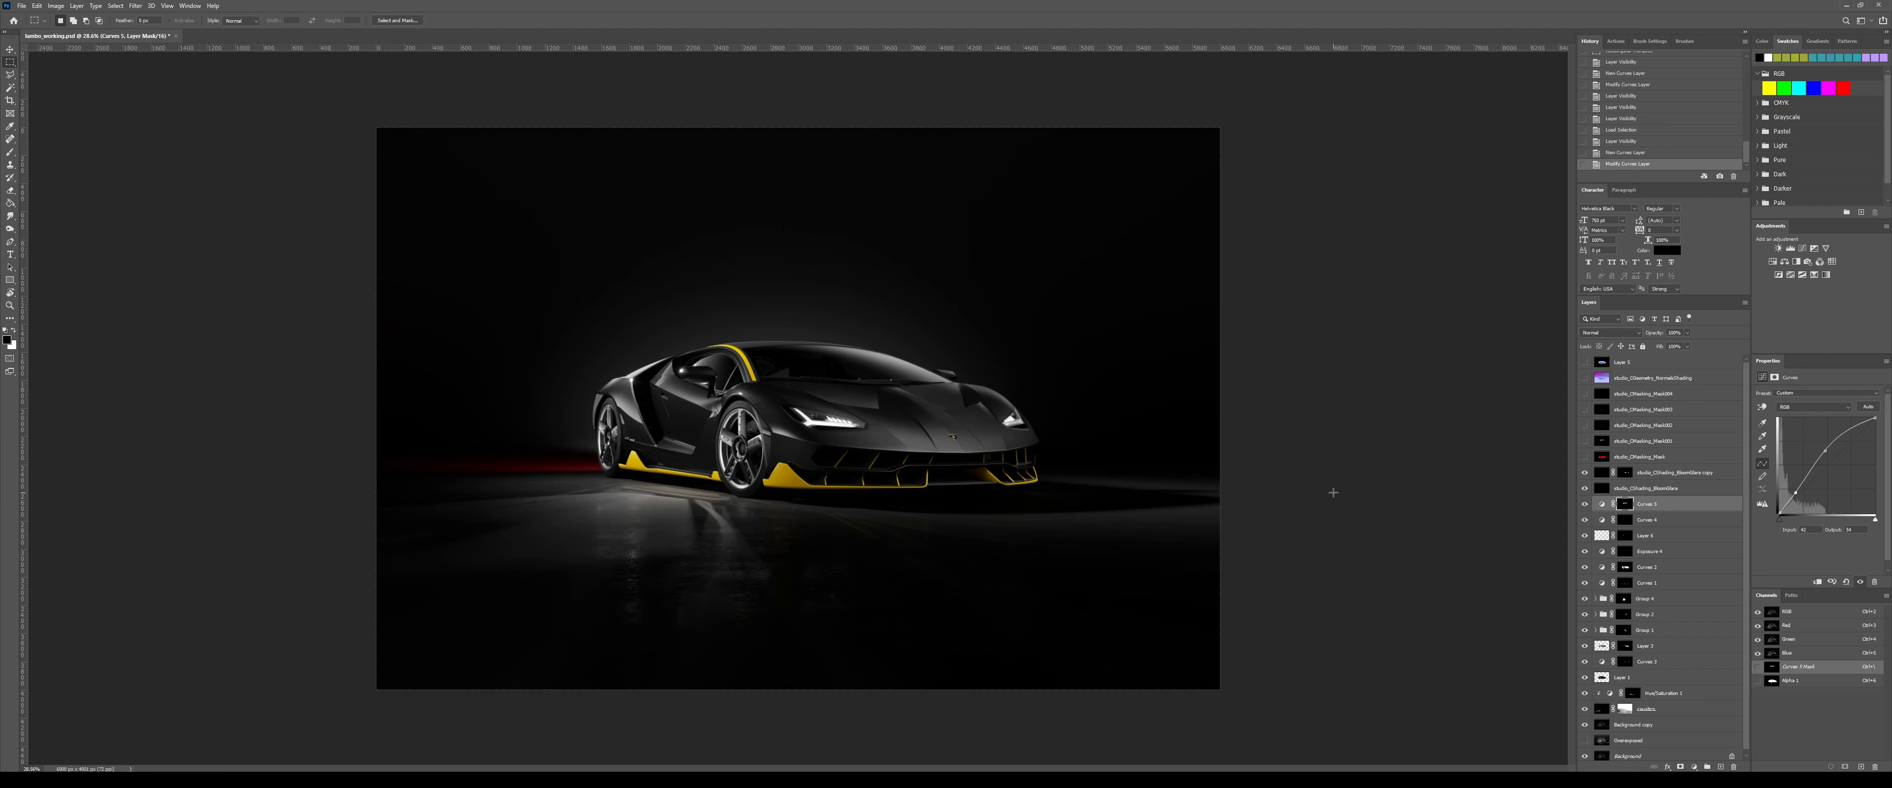
left_click(1669, 470)
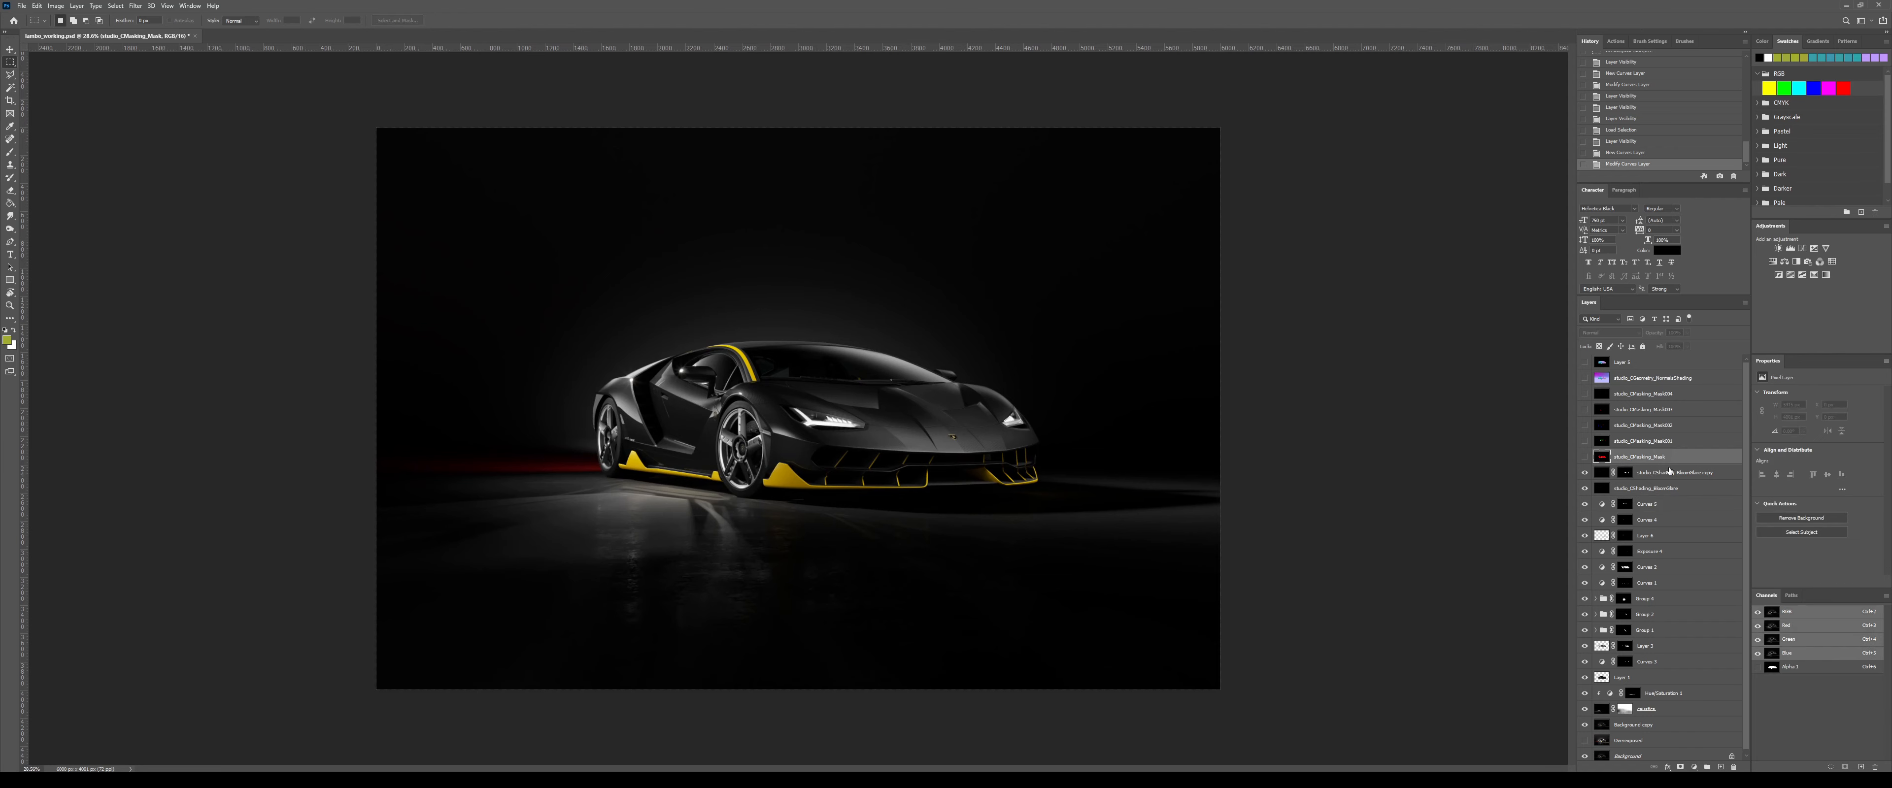
left_click(1802, 249)
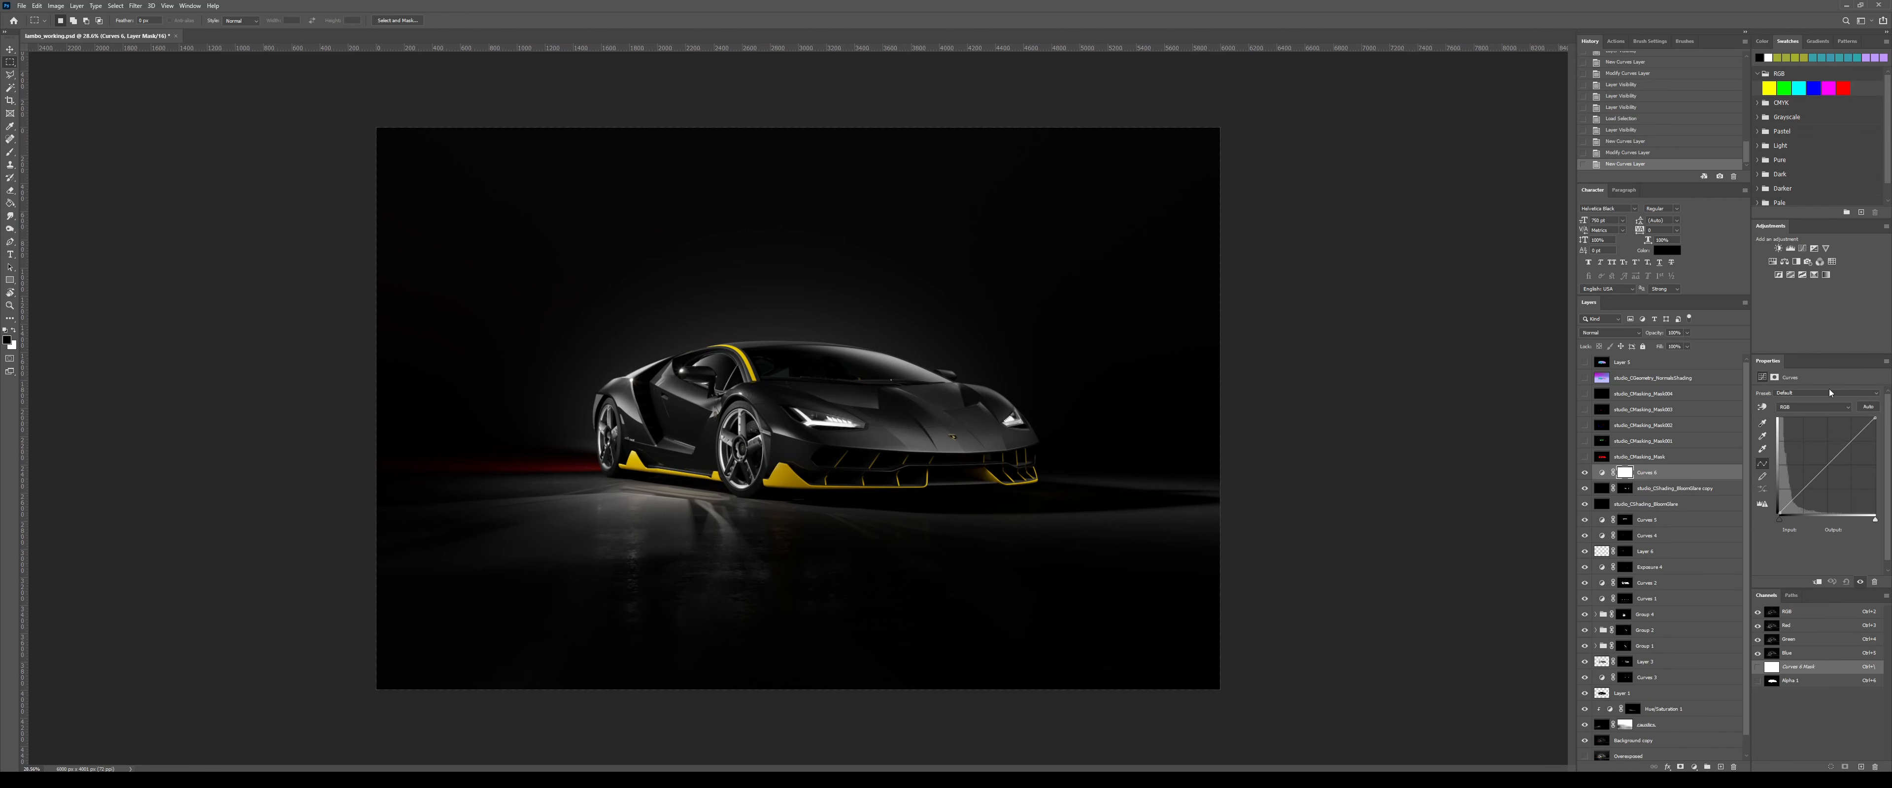
left_click(1813, 407)
left_click(1798, 437)
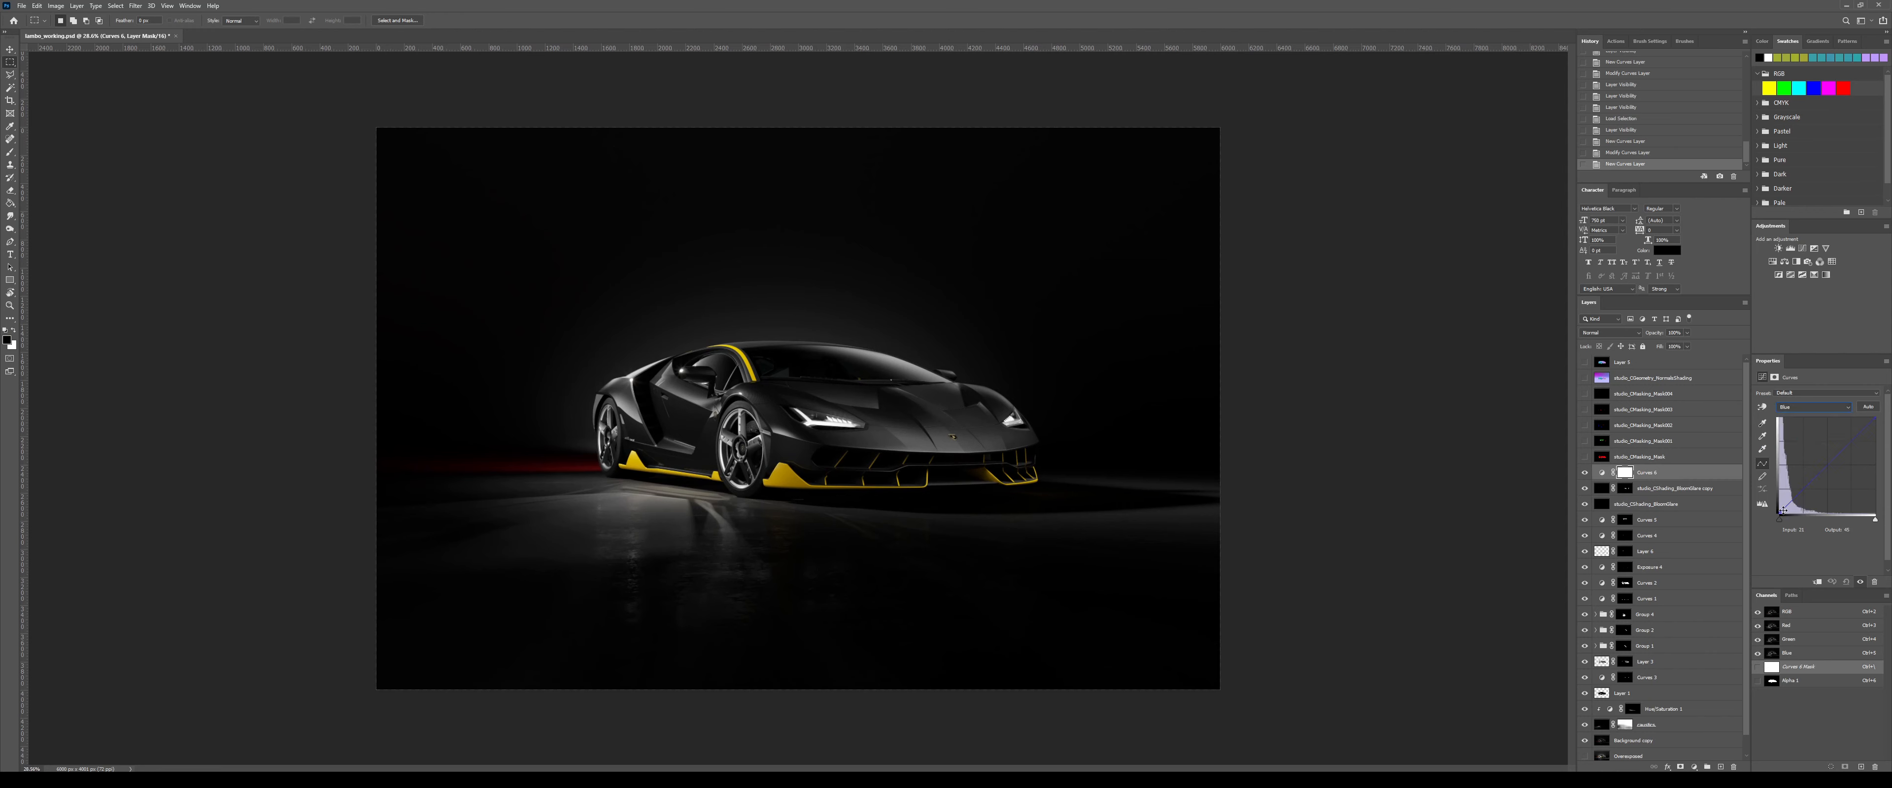
left_click_drag(1781, 512, 1778, 508)
- Raise the green channel's shadows slightly in the same Curves adjustment and readjust the blue channel's lifted black point
left_click(1822, 406)
left_click(1814, 418)
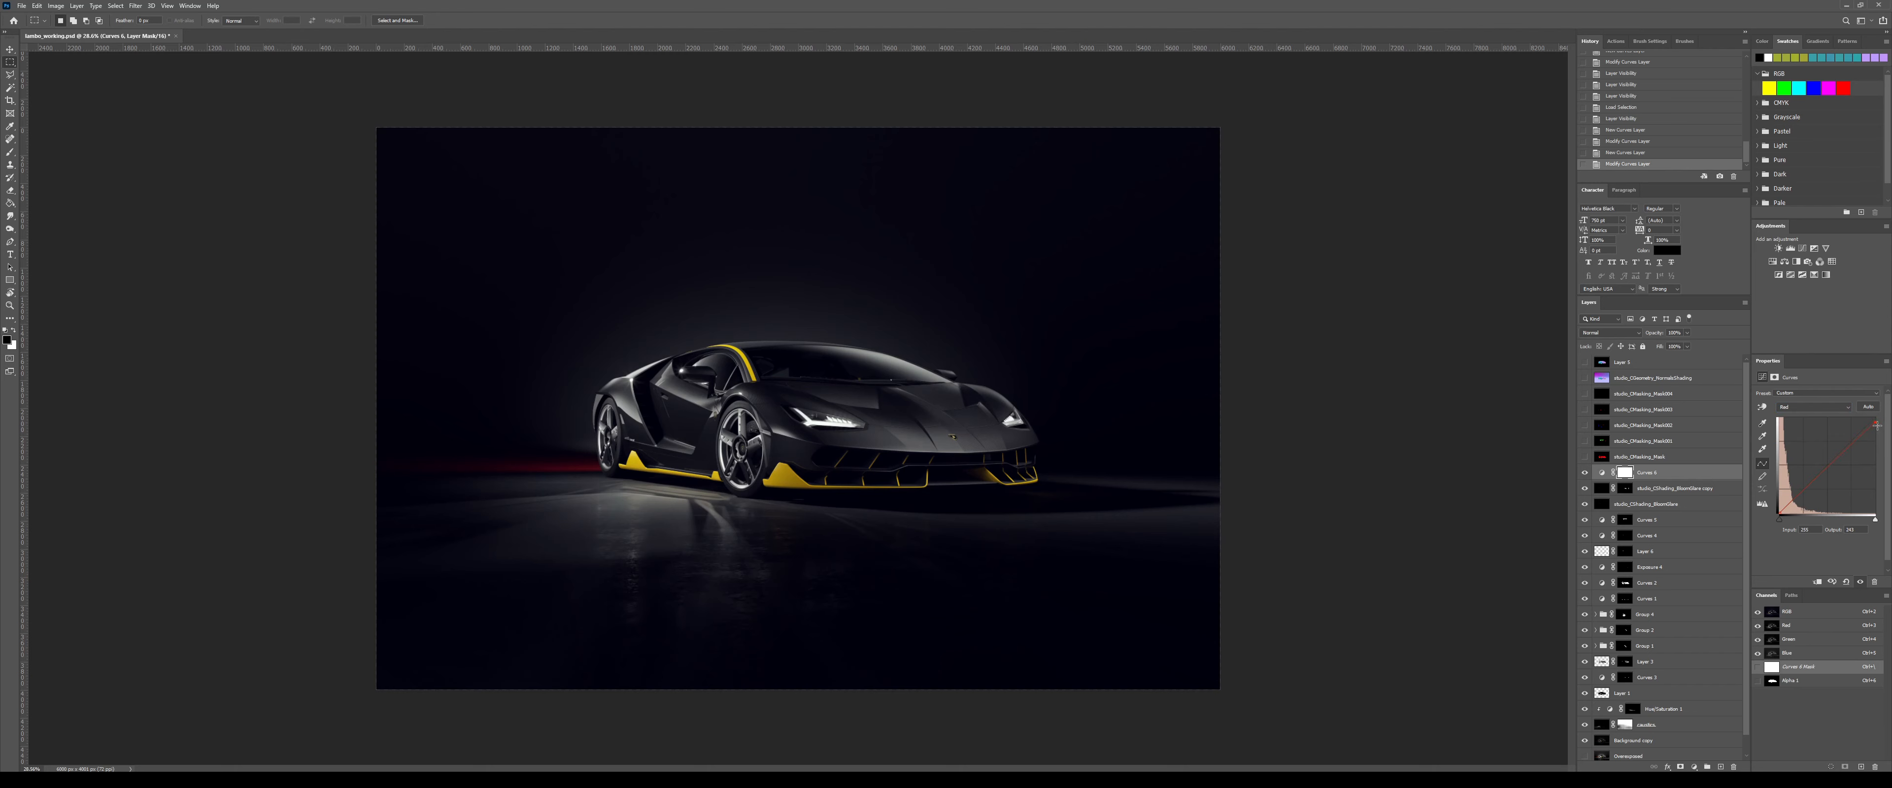
left_click(1811, 409)
left_click(1817, 432)
left_click_drag(1780, 514, 1778, 511)
left_click(1813, 408)
left_click(1814, 441)
left_click_drag(1778, 516, 1776, 504)
- Show the normals pass, select the car's upward-facing surfaces by Color Range with reduced fuzziness, and hide the pass again
scroll(768, 426, "up", 10)
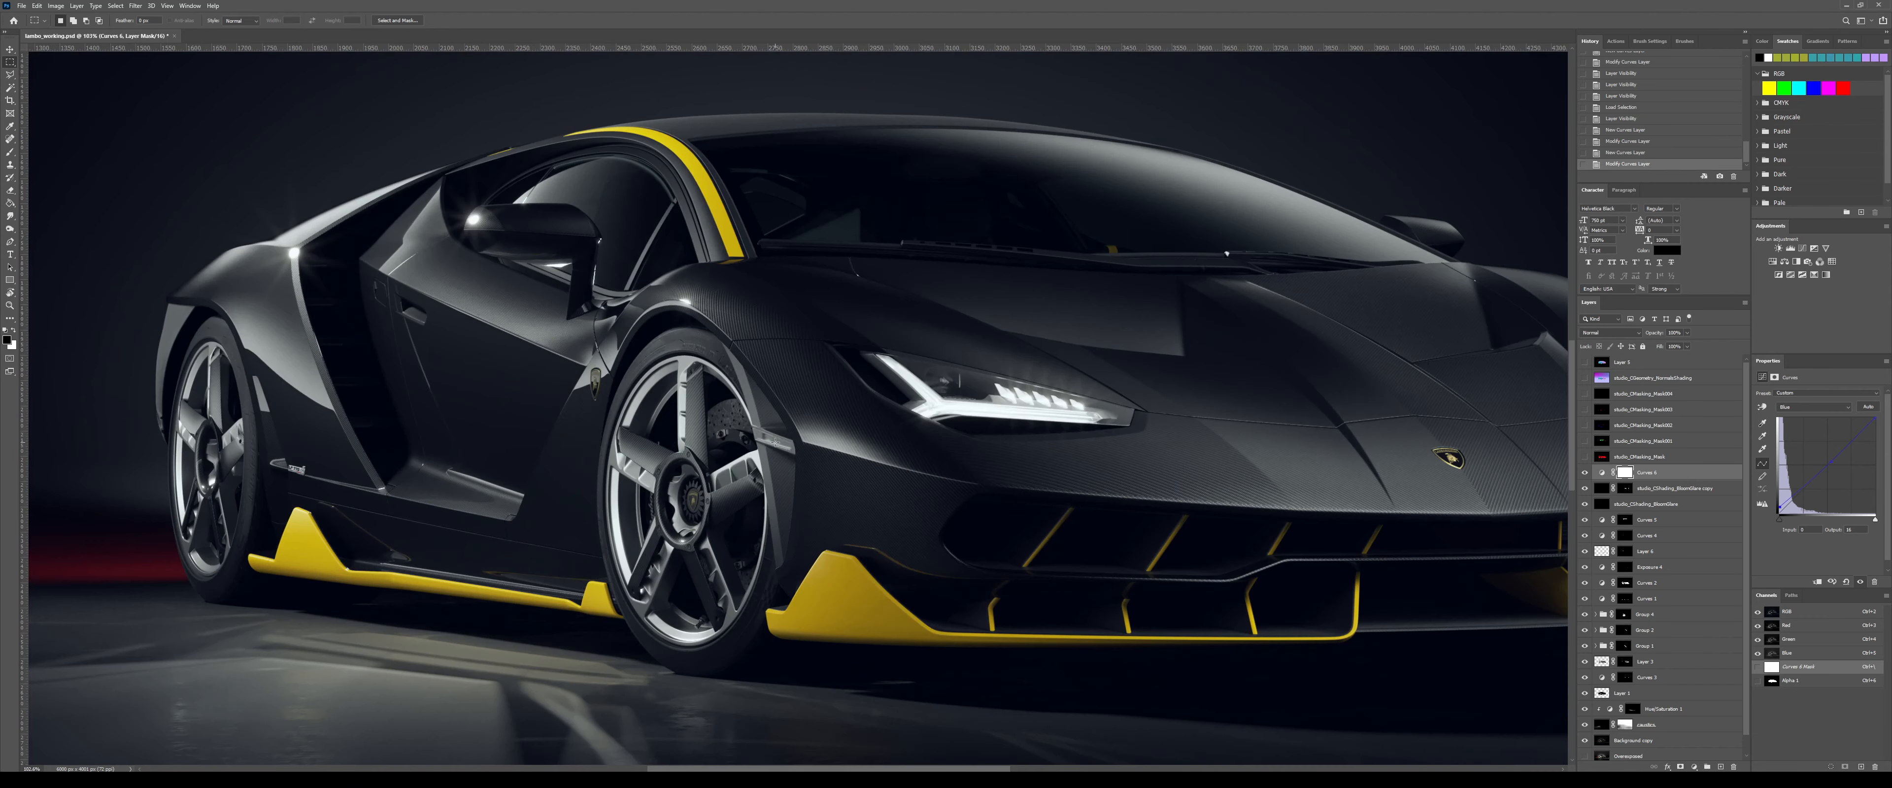
scroll(810, 384, "down", 10)
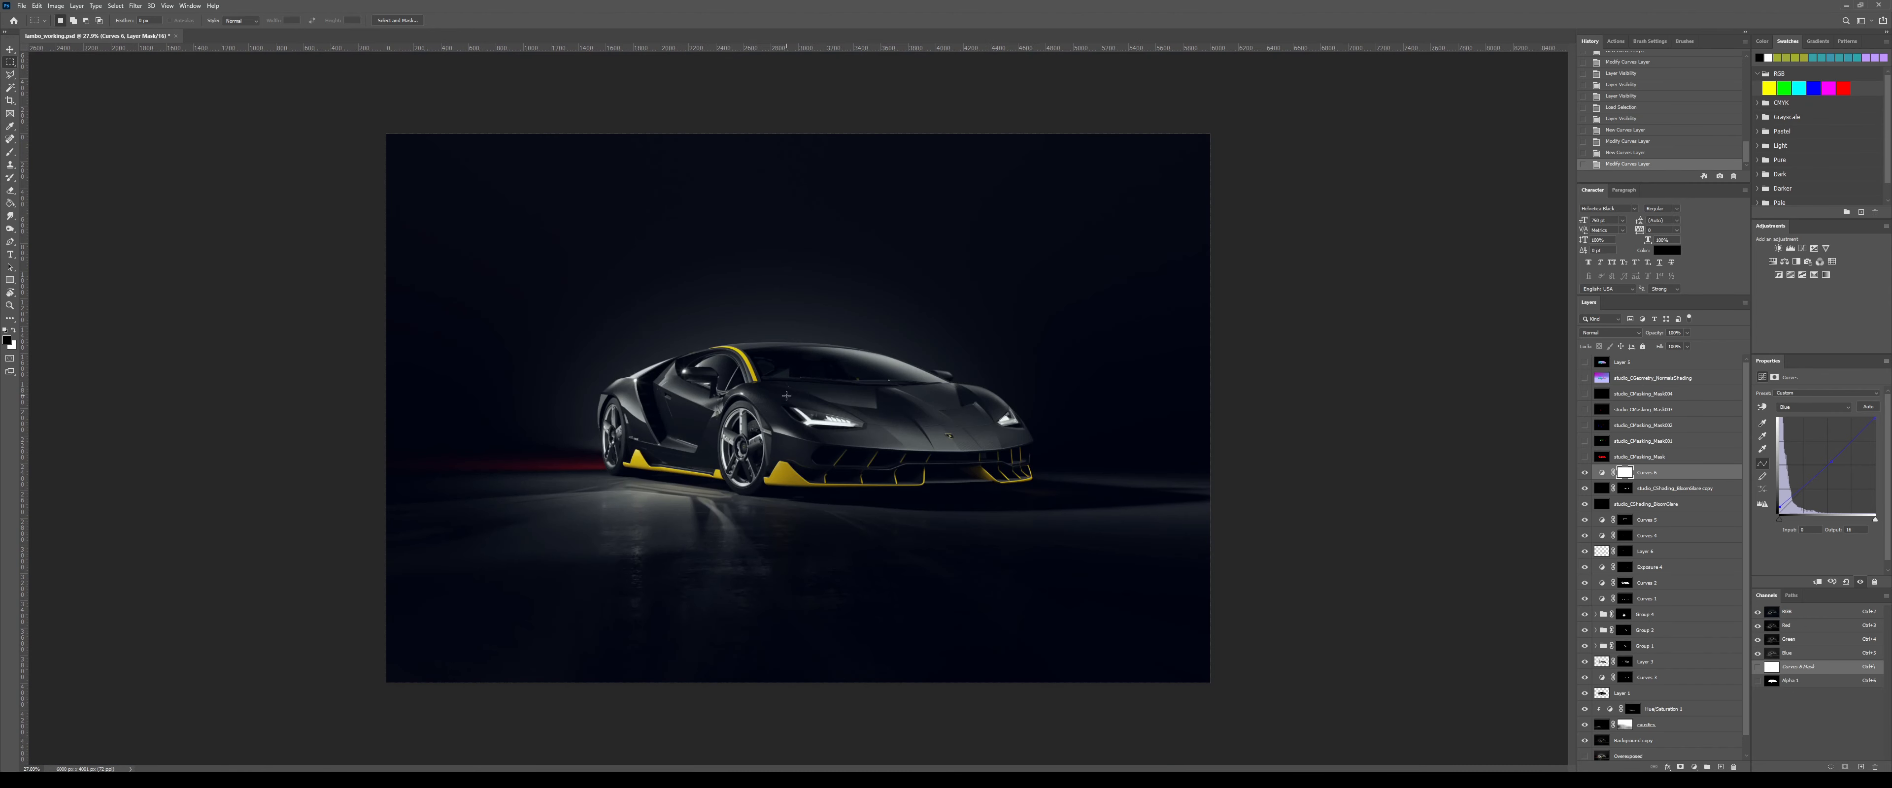
scroll(769, 383, "up", 12)
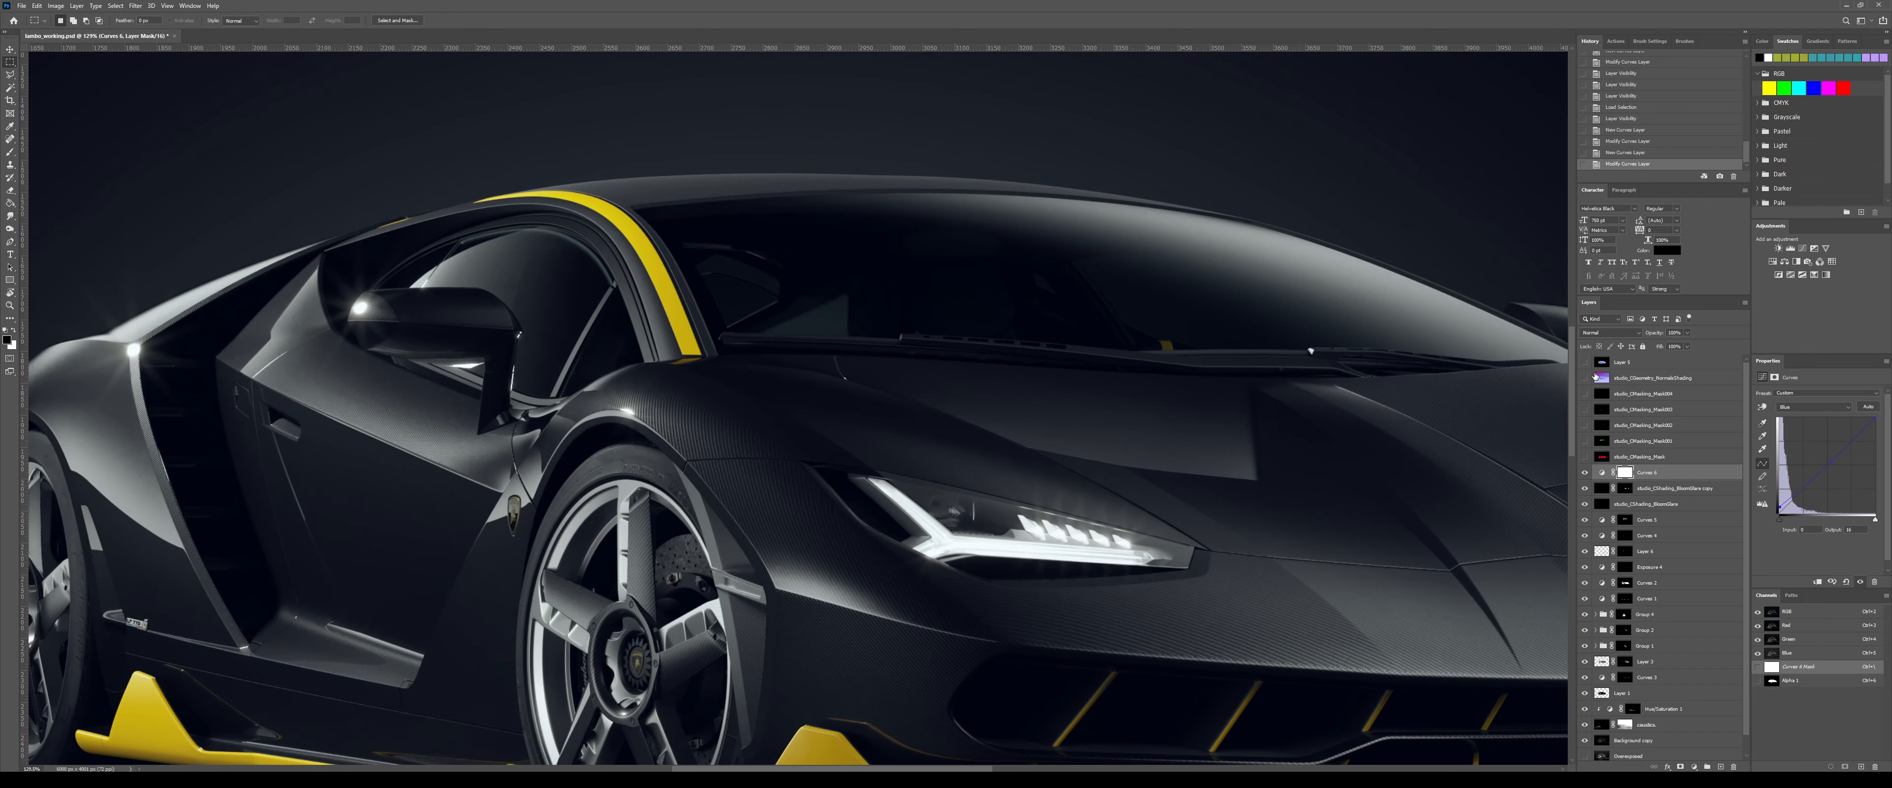
left_click(1585, 361)
right_click(787, 351)
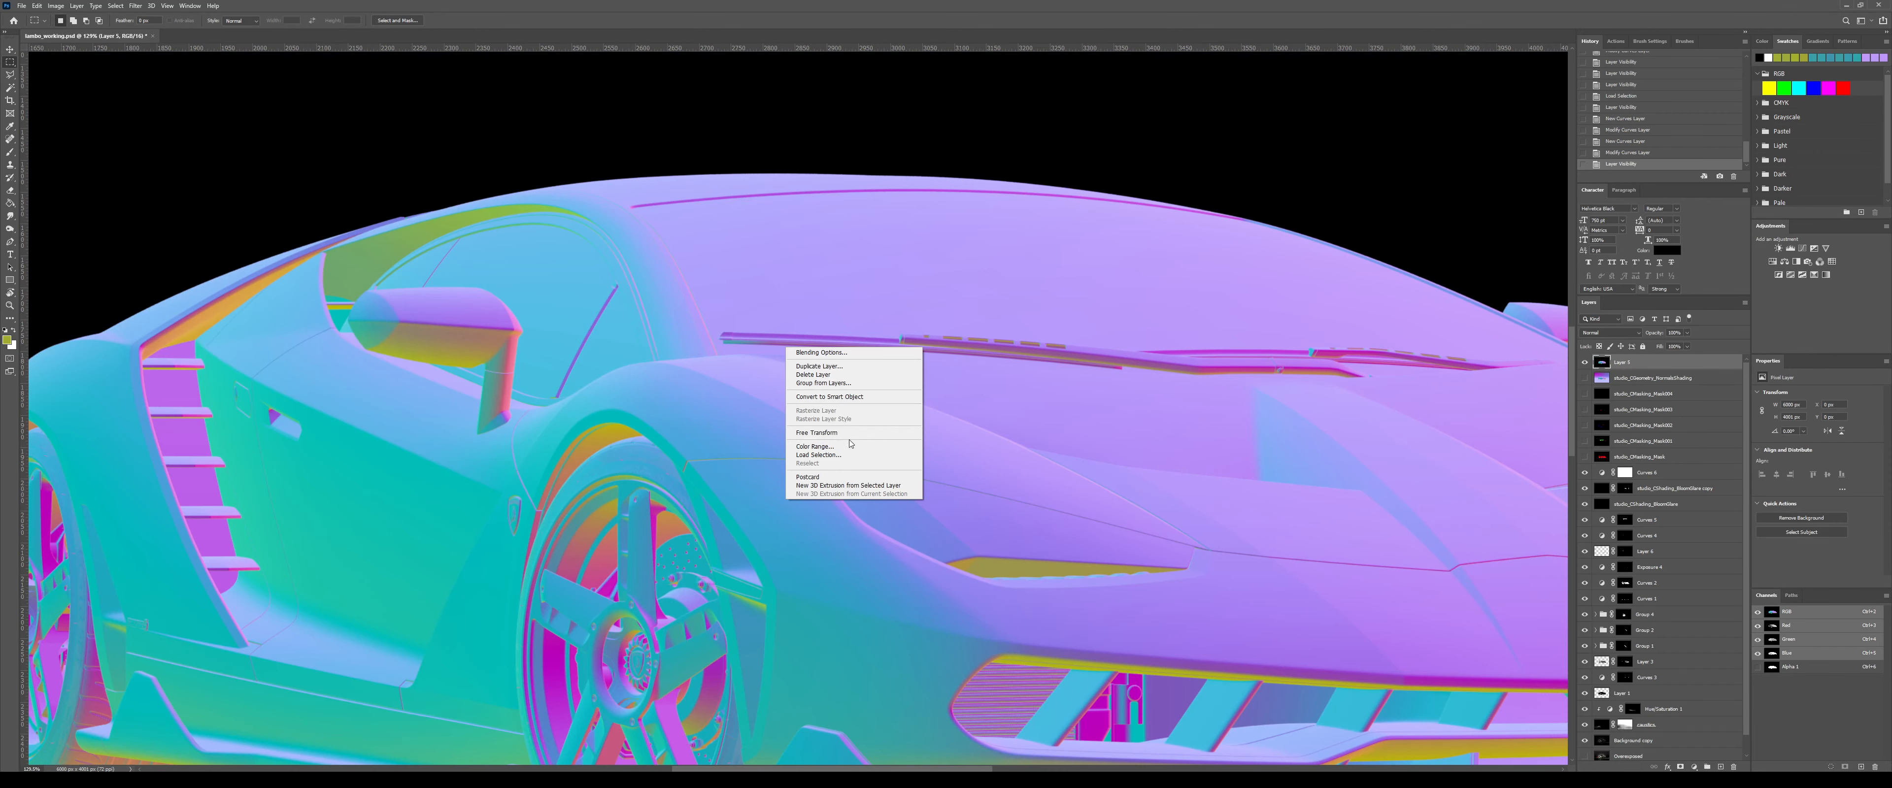
left_click(849, 441)
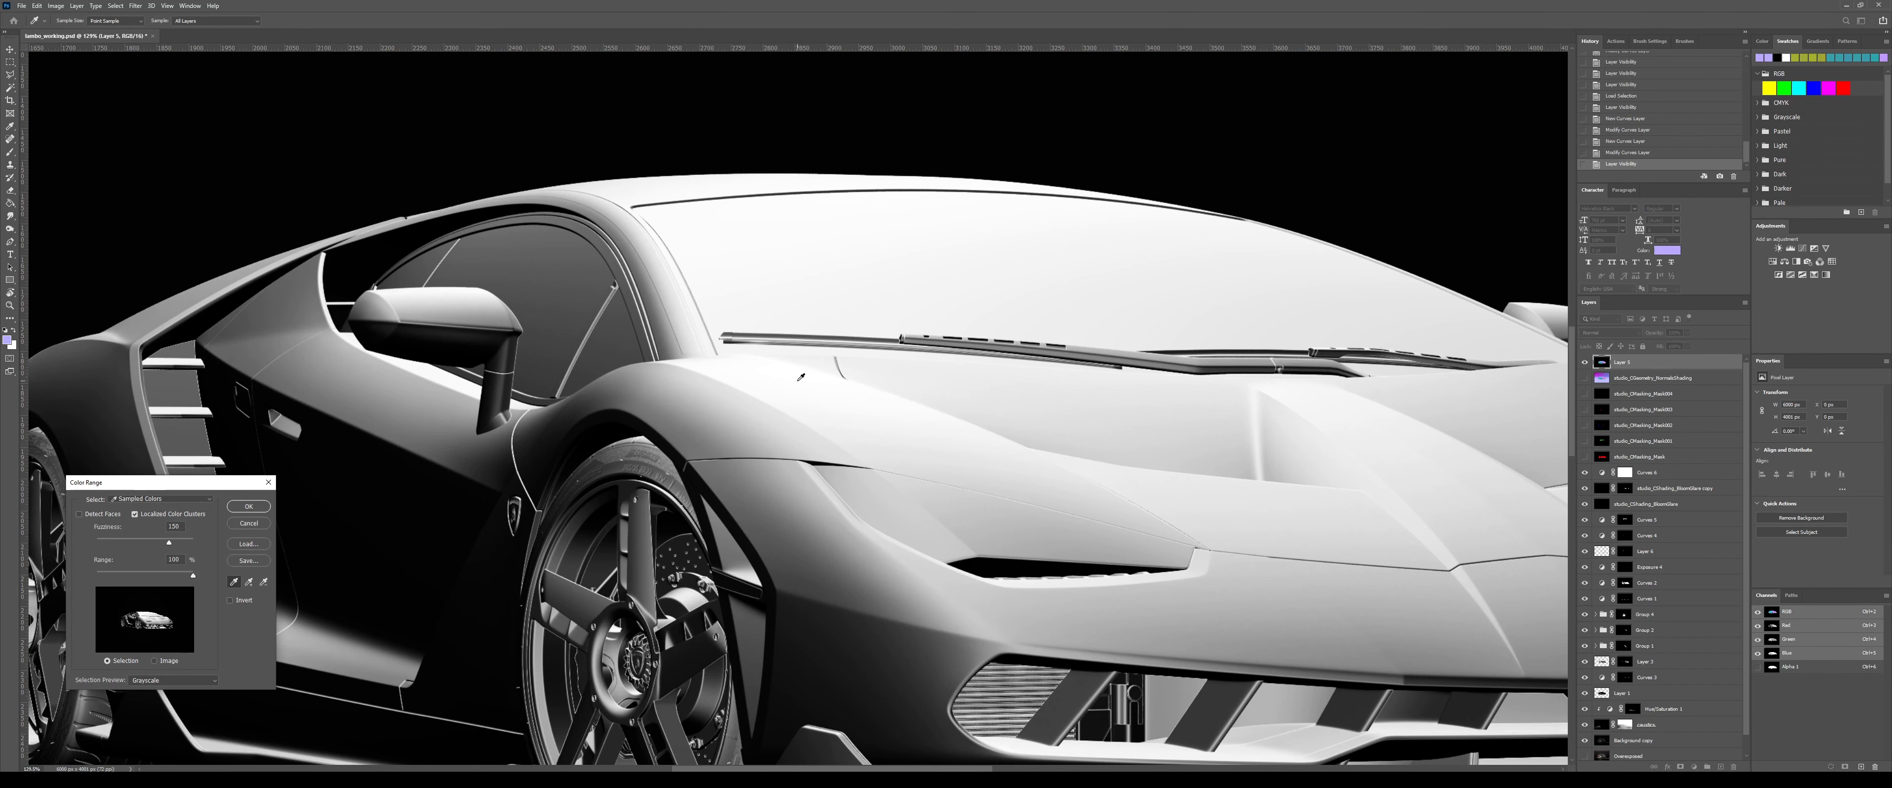
left_click(114, 541)
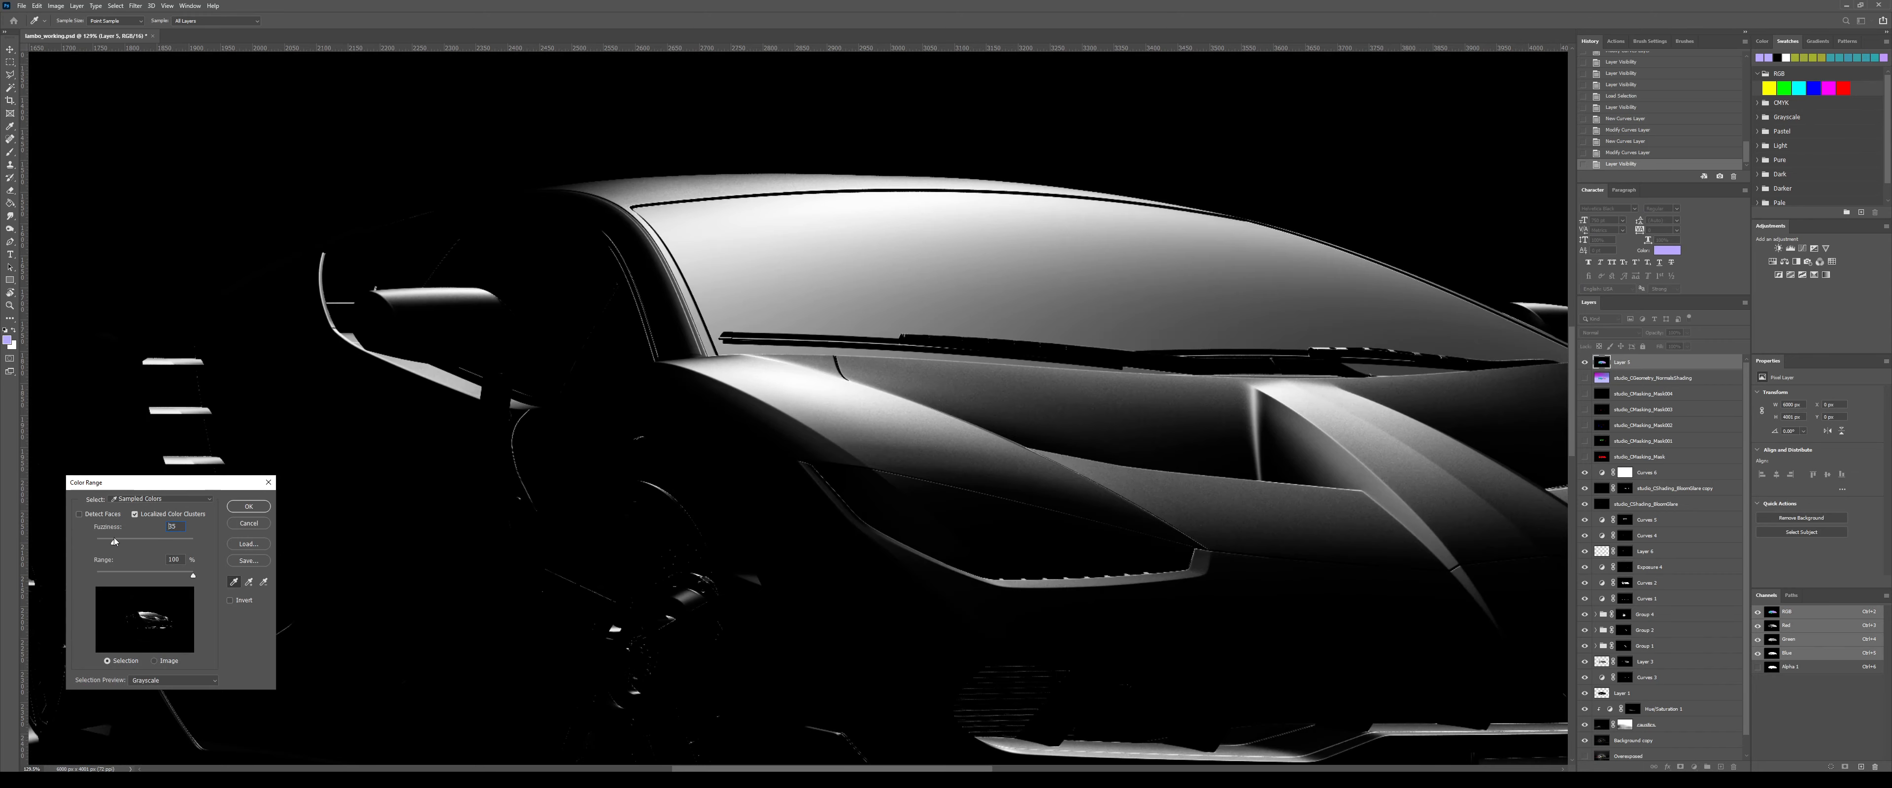
left_click(249, 506)
left_click(1584, 362)
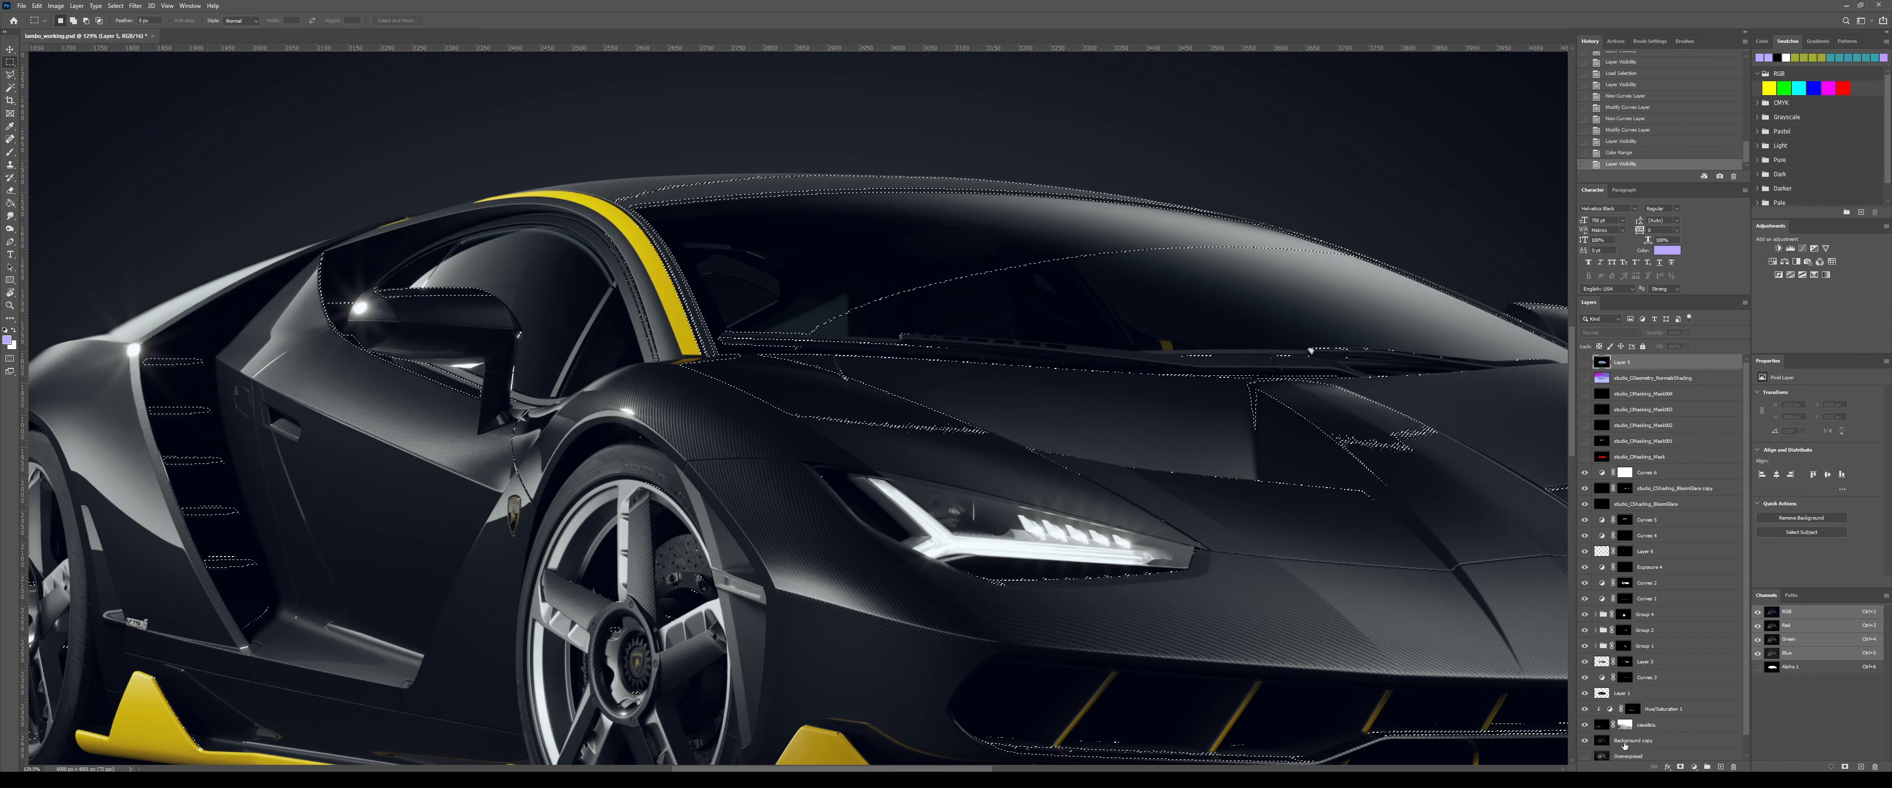
- Copy the selected area of the overexposed render to a new layer, place it below the bloom pass, and add a black mask
scroll(1667, 580, "down", 2)
left_click(1629, 741)
key("ctrl+j")
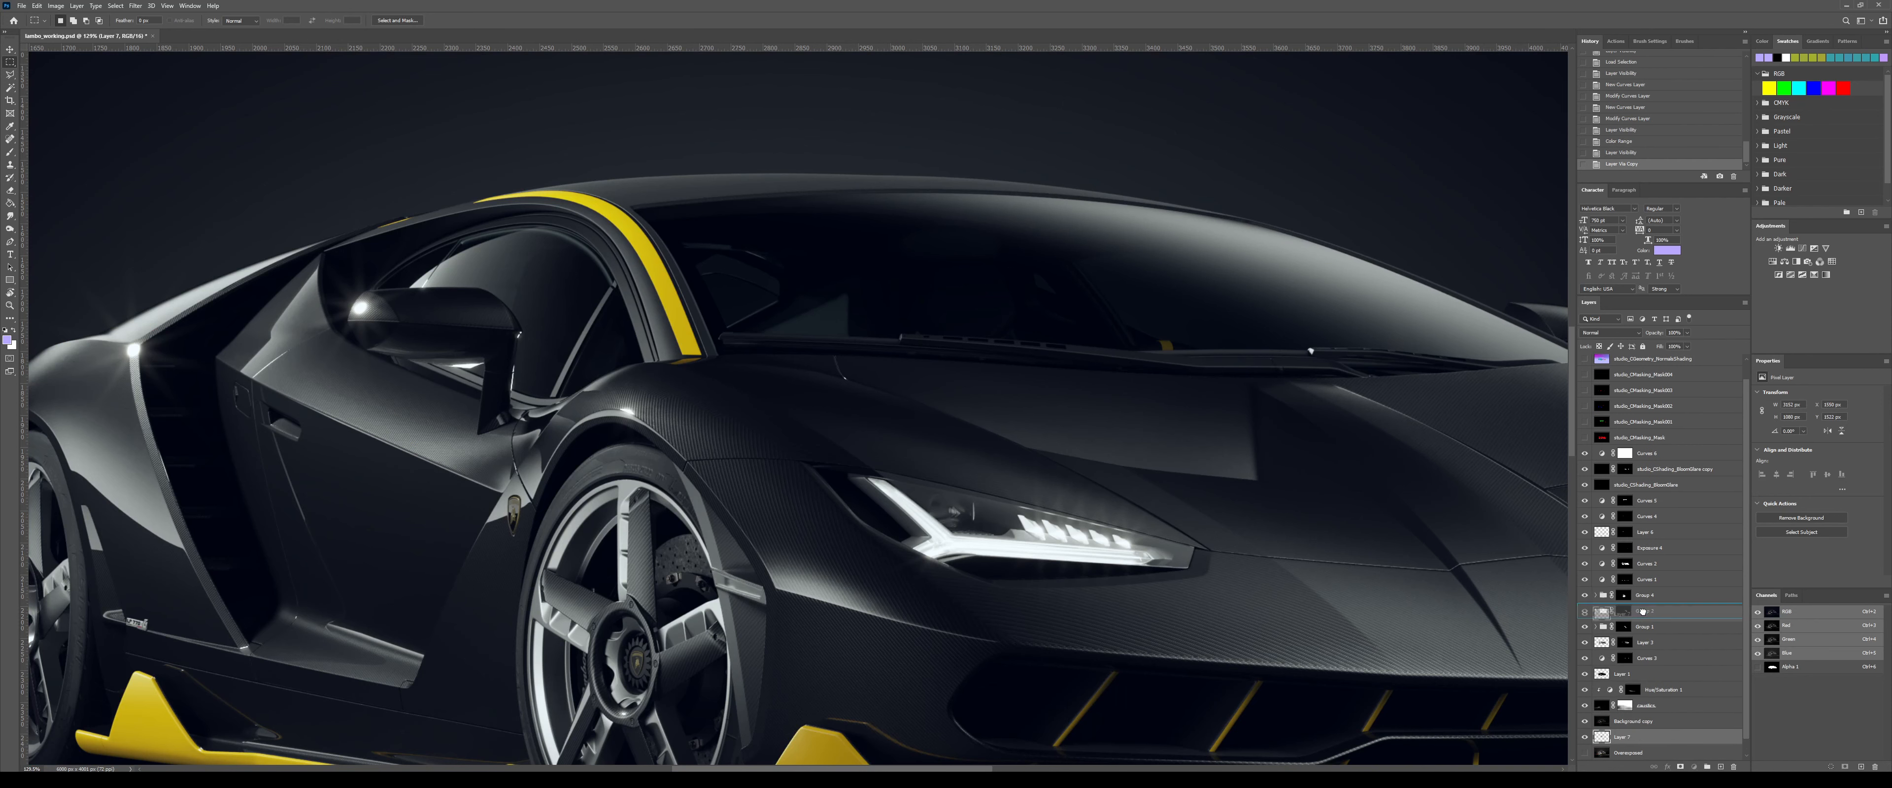
left_click_drag(1644, 497, 1645, 500)
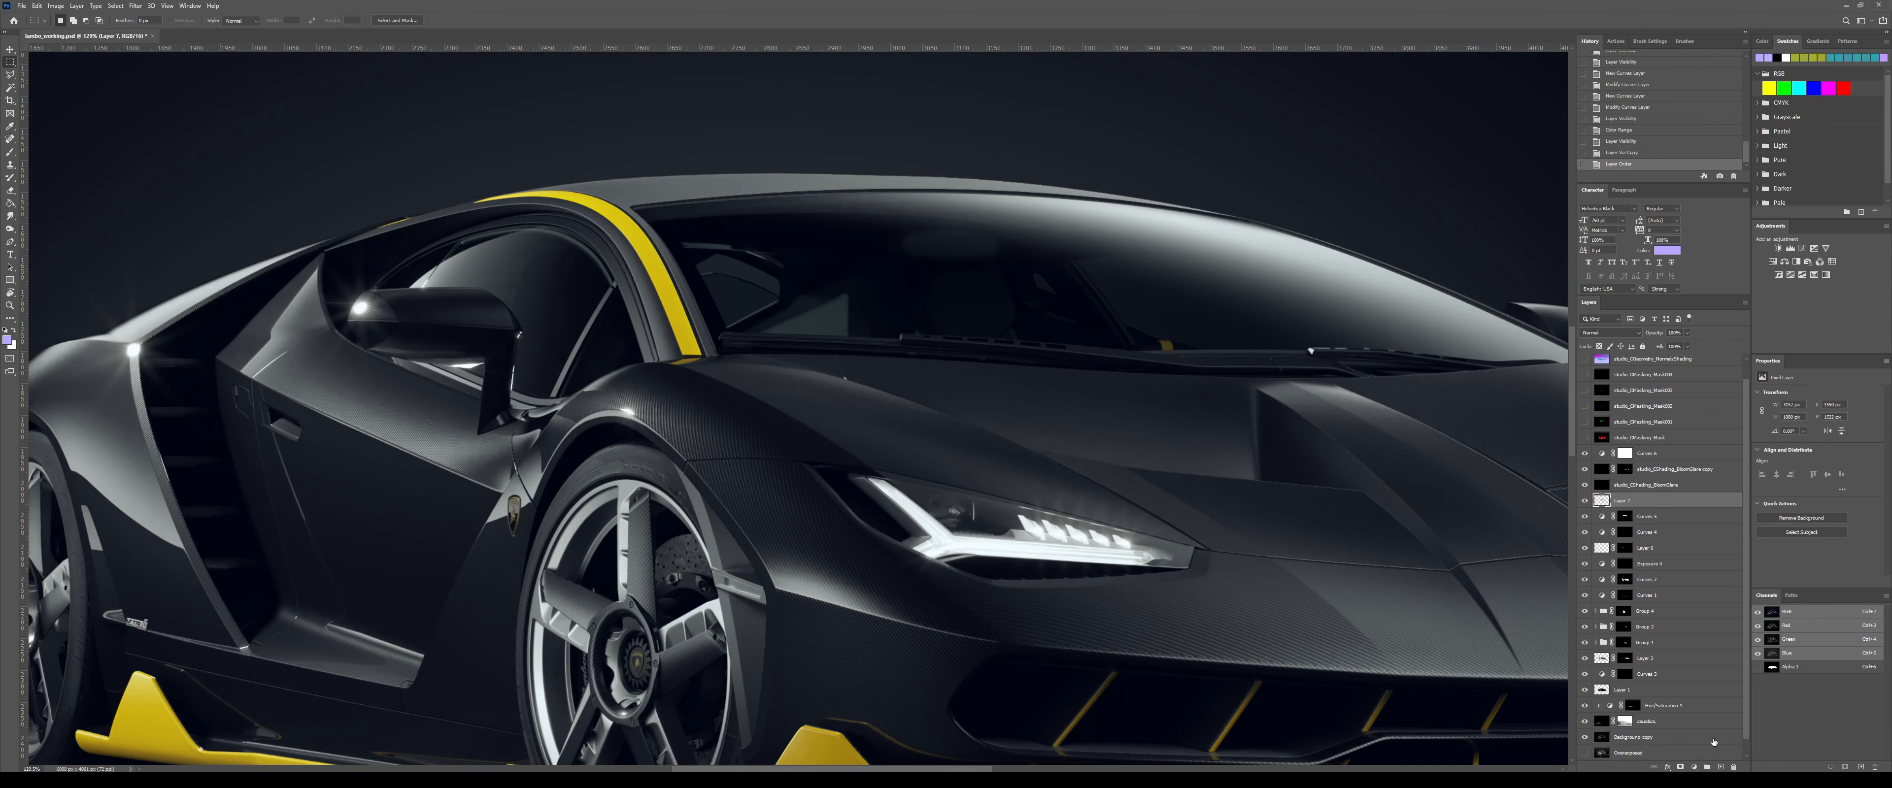
left_click(1679, 767, "alt")
- Reveal the brighter highlights on the fender and hood by brushing white at 20% opacity on the layer mask
key("b")
key("d")
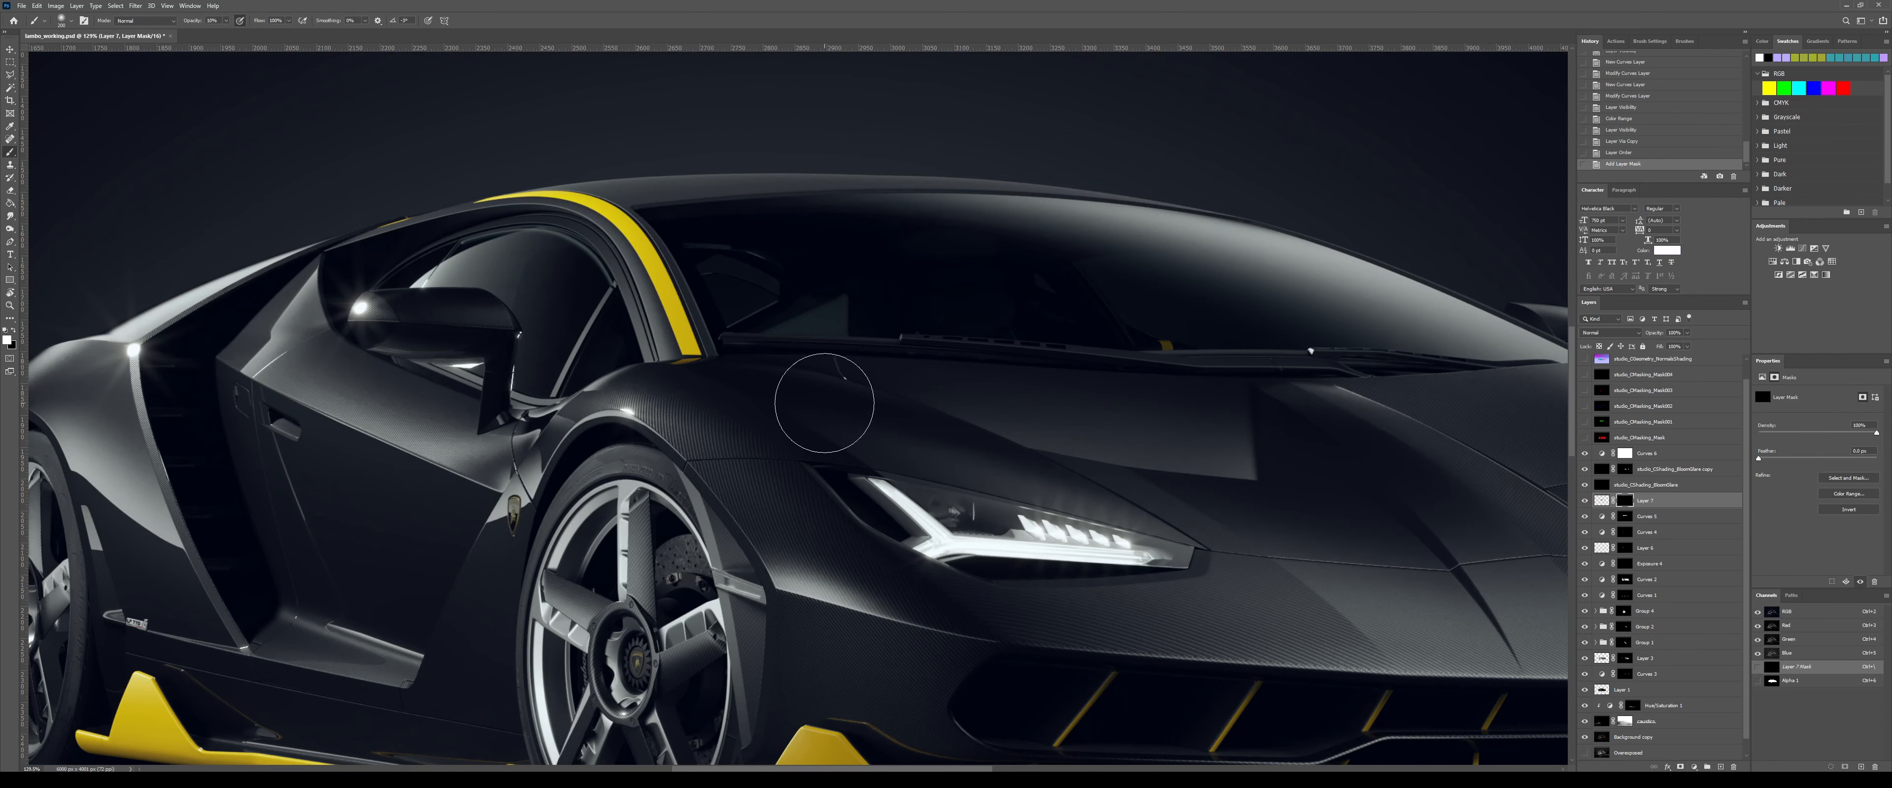
key("]")
key("2")
mouse_move(857, 450)
left_mouse_down()
mouse_move(765, 415)
mouse_move(896, 451)
mouse_move(850, 435)
left_mouse_up()
key("[")
key("[")
mouse_move(686, 379)
left_mouse_down()
mouse_move(834, 438)
mouse_move(993, 453)
left_mouse_up()
mouse_move(993, 453)
left_mouse_down()
mouse_move(715, 363)
mouse_move(1197, 537)
mouse_move(1081, 403)
left_mouse_up()
- Soften the revealed highlights along the hood and above the headlight by brushing black on the layer mask
key("x")
left_click_drag(1245, 407, 967, 360)
left_click_drag(826, 340, 1095, 510)
left_click_drag(749, 304, 1133, 510)
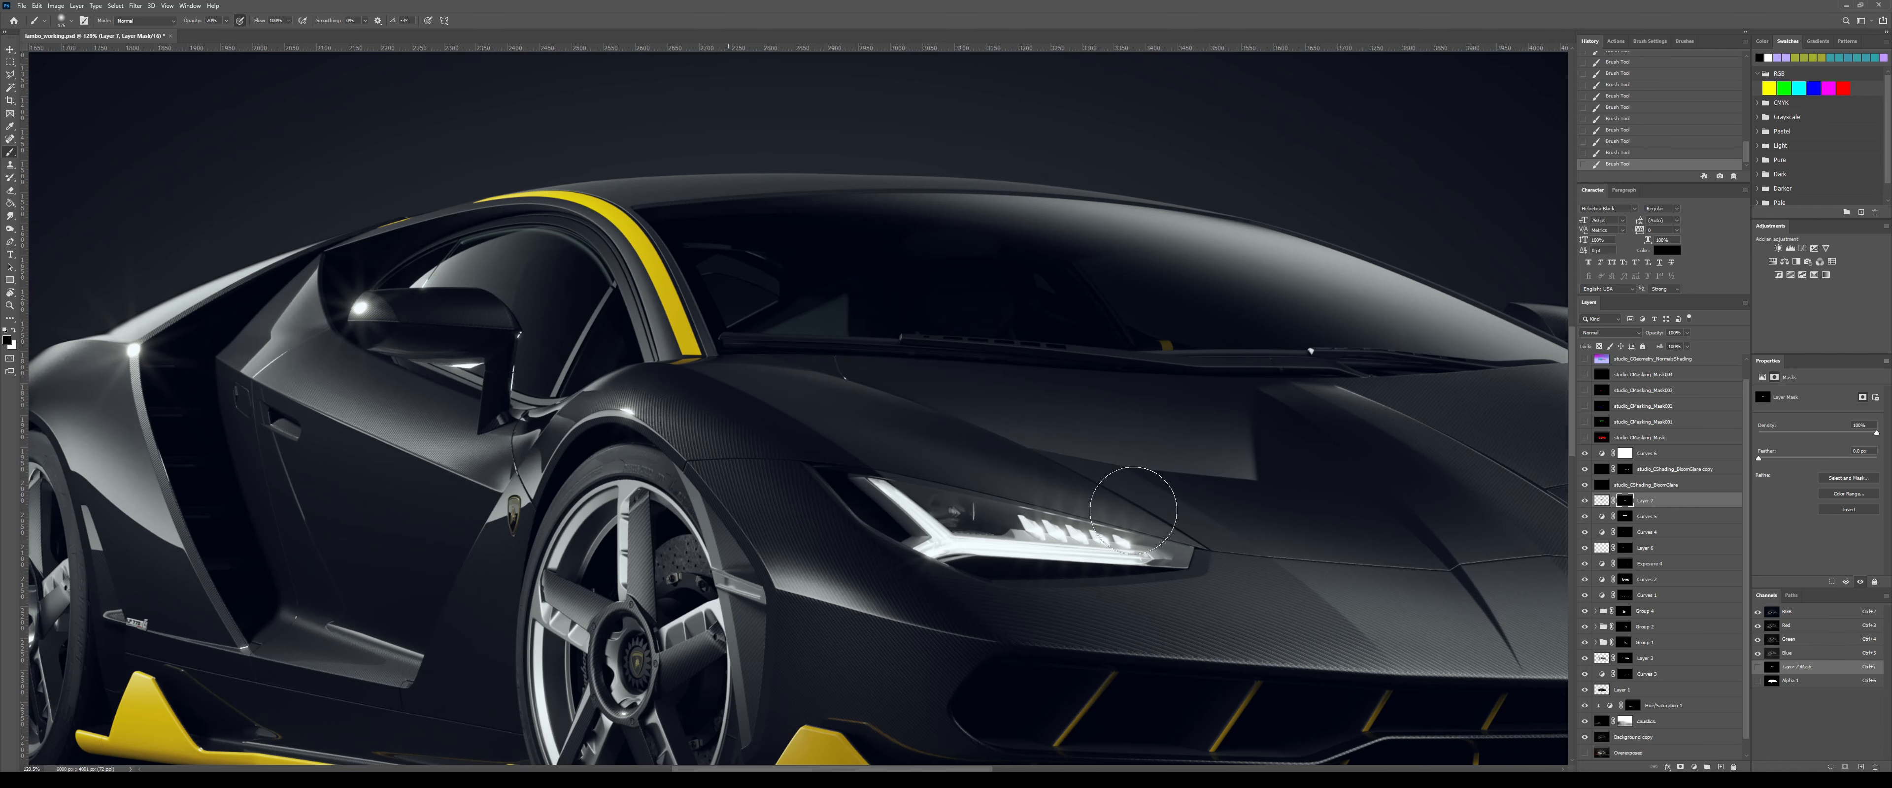
left_click_drag(851, 355, 1136, 502)
key("ctrl+0")
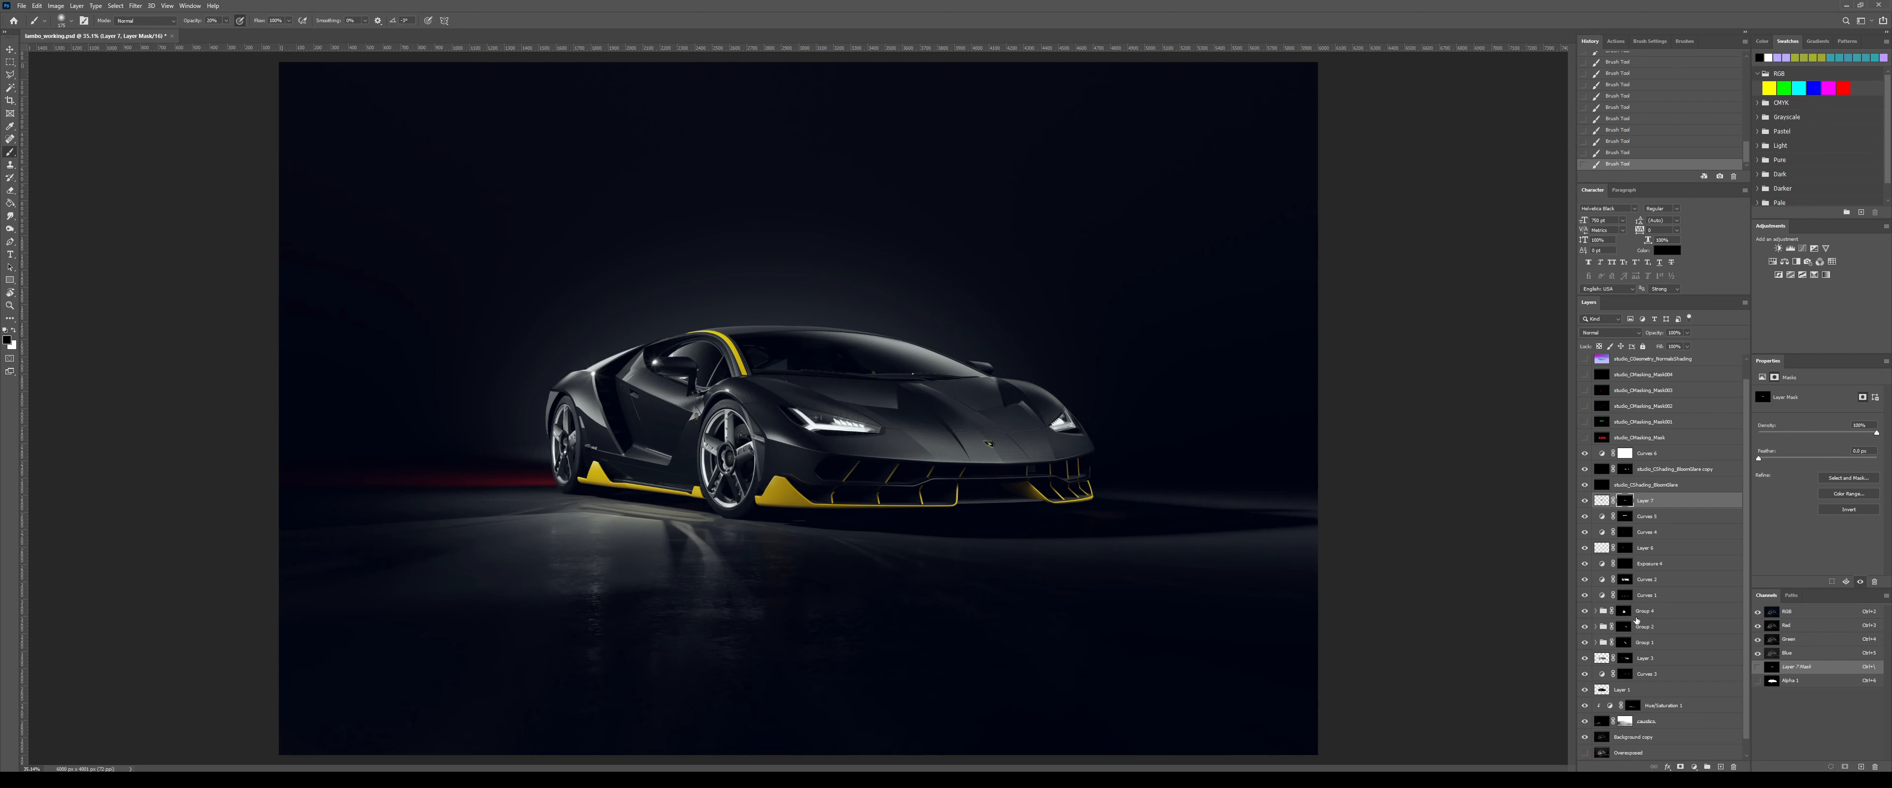
- Compare the car with and without the masked highlight layer, and with its mask disabled and enabled
left_click(1584, 501)
left_click(1584, 502)
left_click(1584, 502)
left_click(1584, 502)
left_click(1584, 502)
scroll(769, 370, "up", 4)
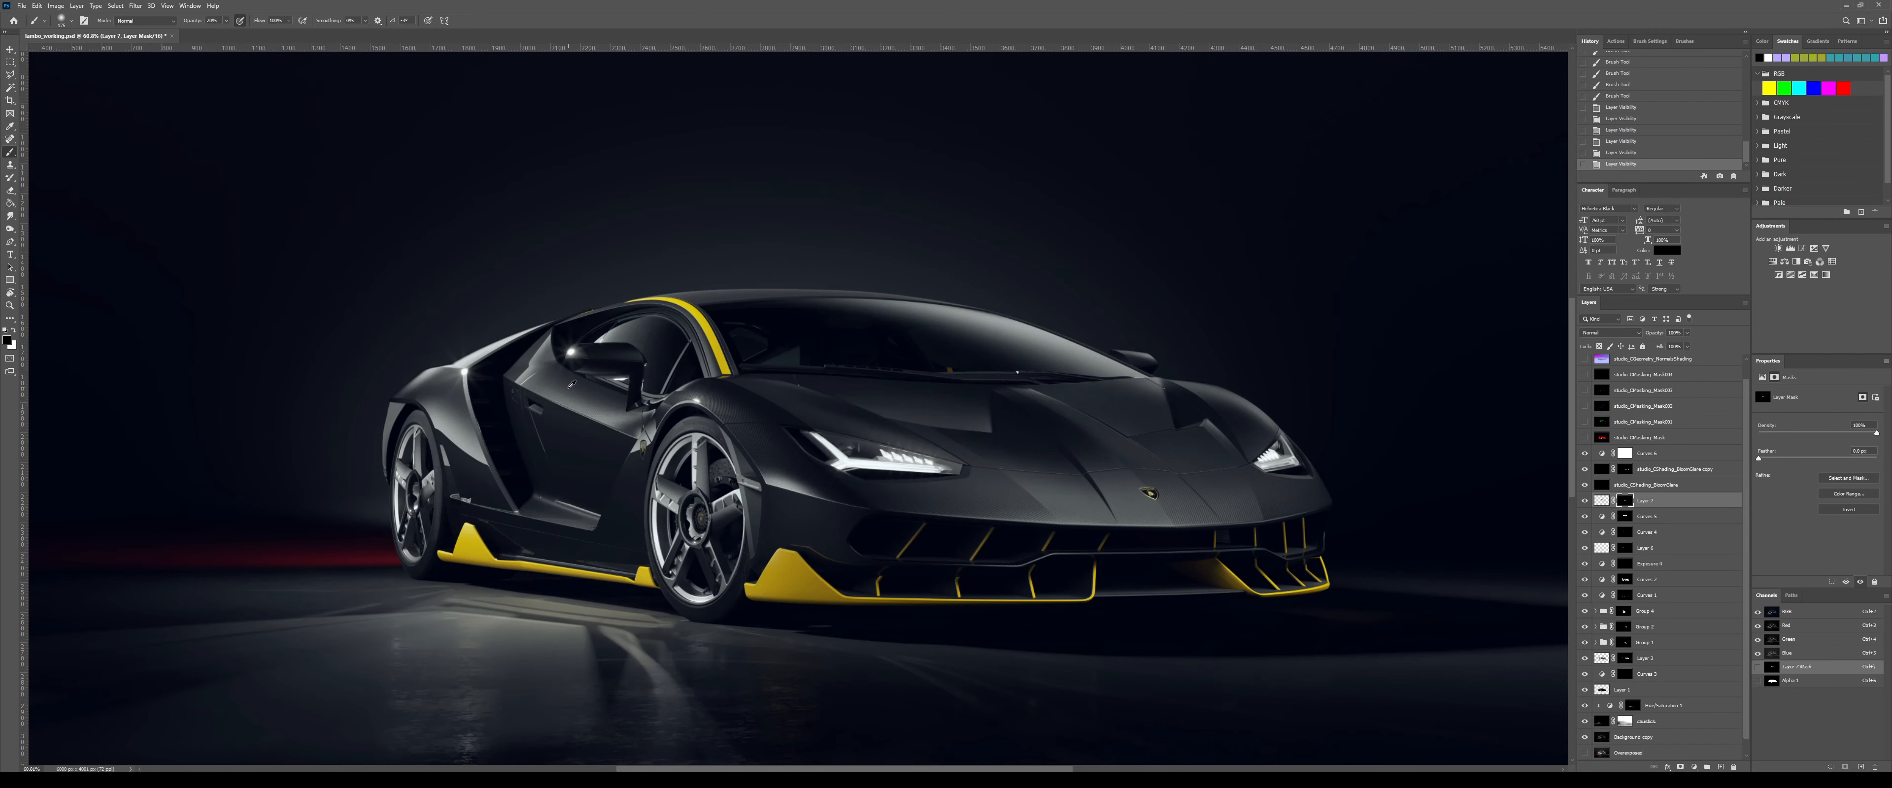
scroll(571, 384, "up", 4)
left_click(1624, 502, "shift")
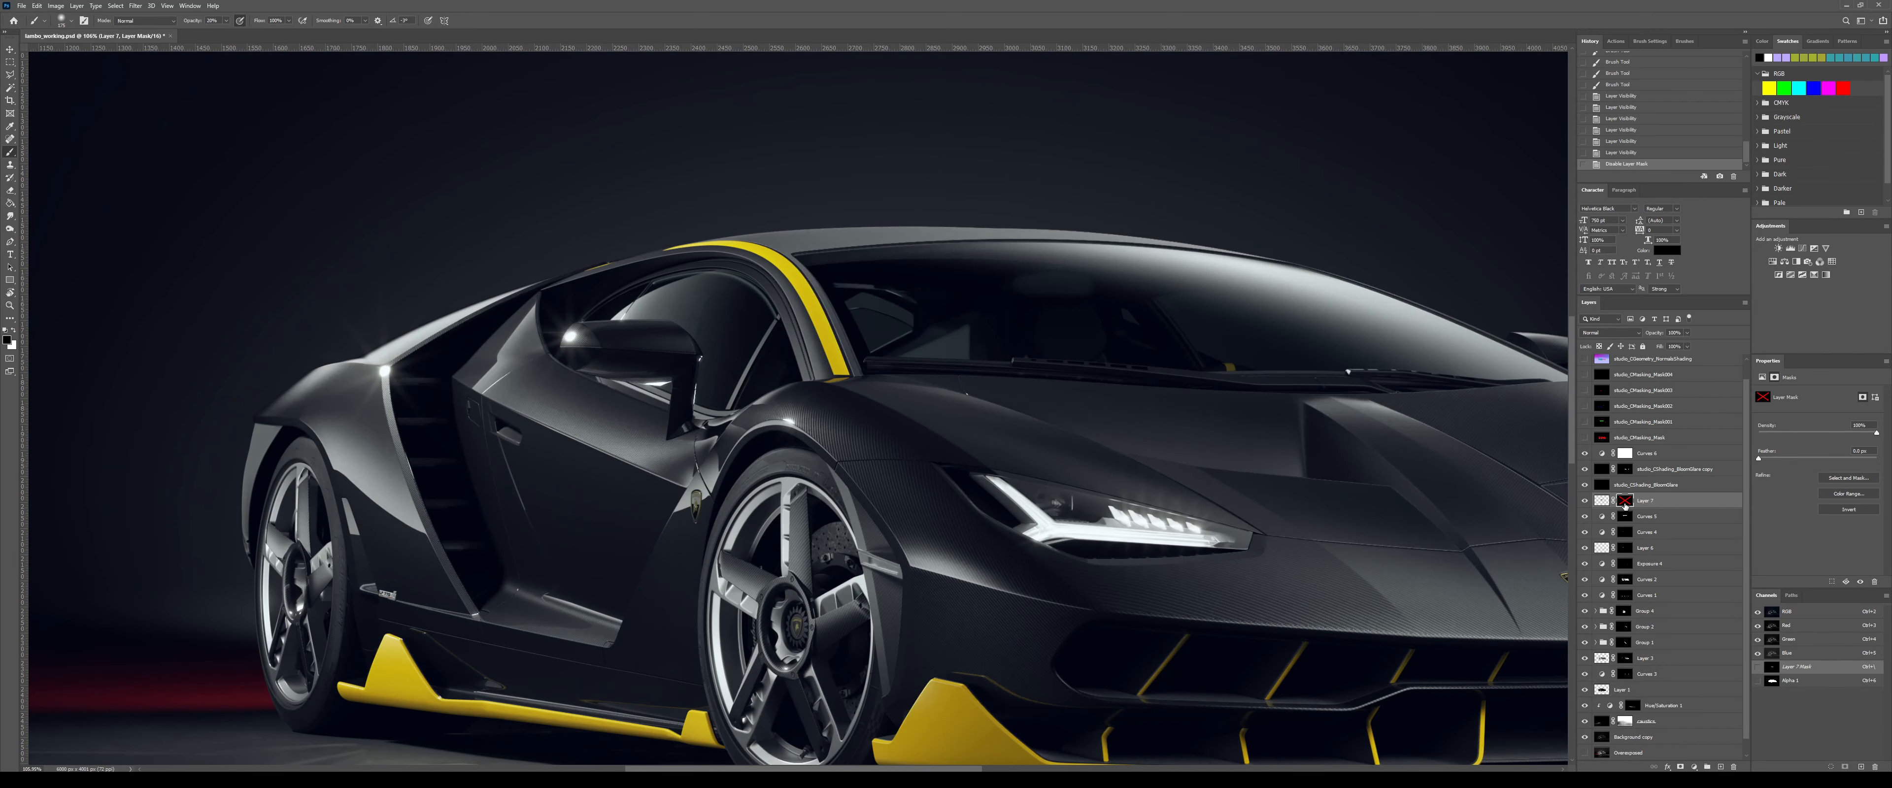
left_click(1624, 502, "shift")
- Reveal the highlight layer beside the side mirror by brushing white at 100% opacity with a smaller brush on its mask
key("0")
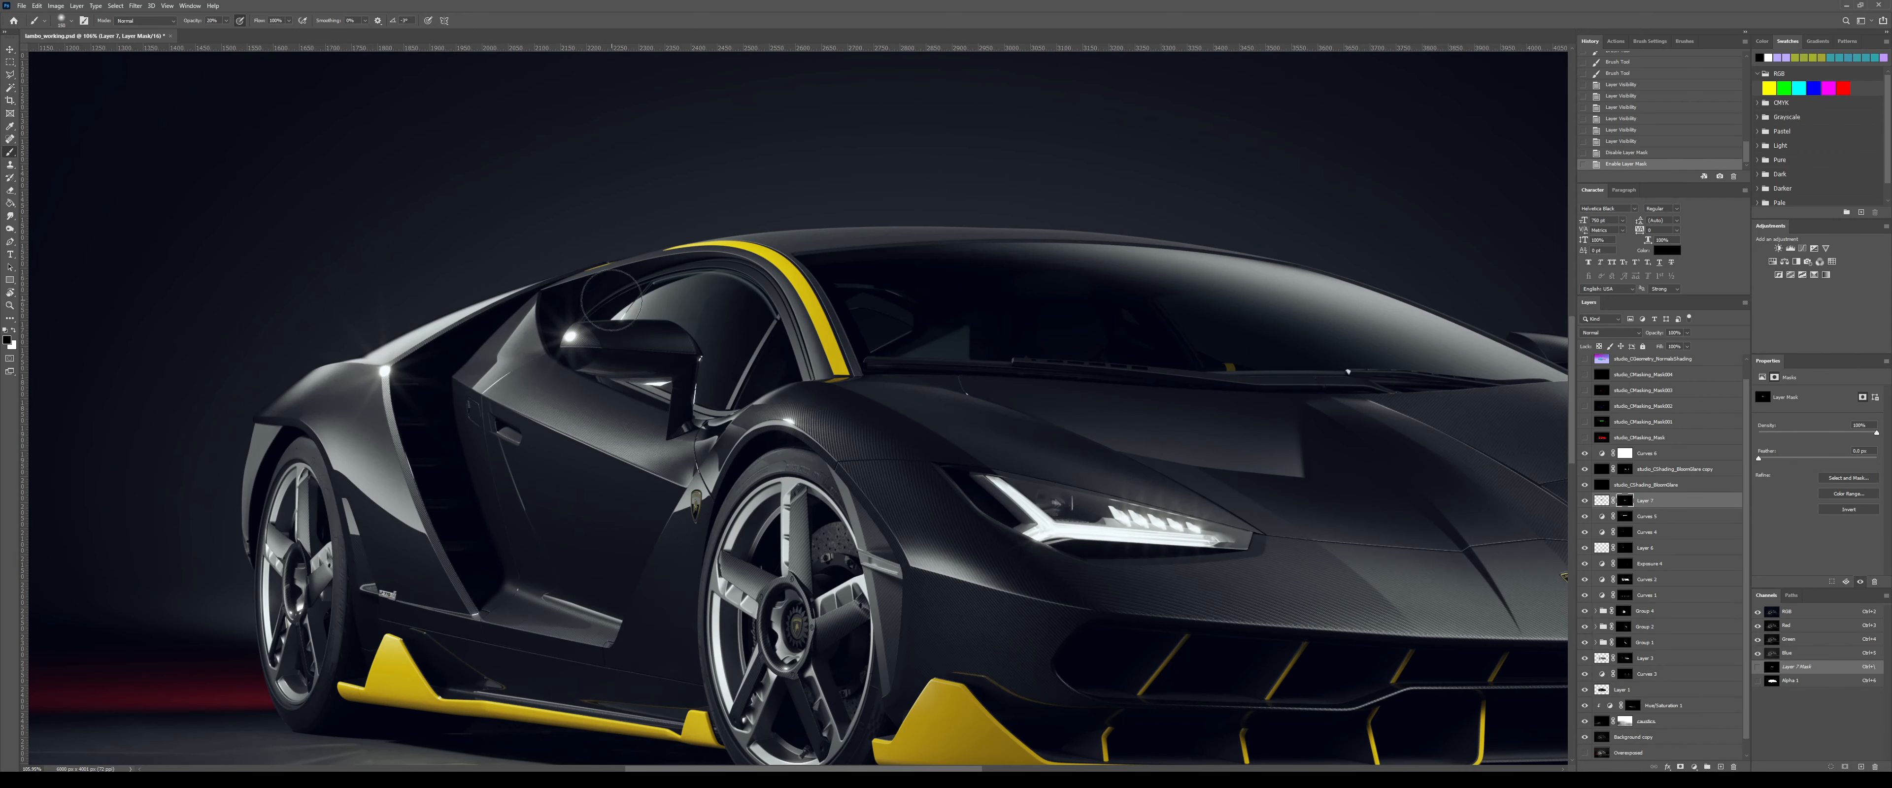
key("bracketleft")
key("x")
key("bracketleft")
key("bracketleft")
mouse_move(671, 326)
left_mouse_down()
mouse_move(590, 330)
mouse_move(735, 352)
left_mouse_up()
left_click_drag(735, 352, 726, 369)
key("m")
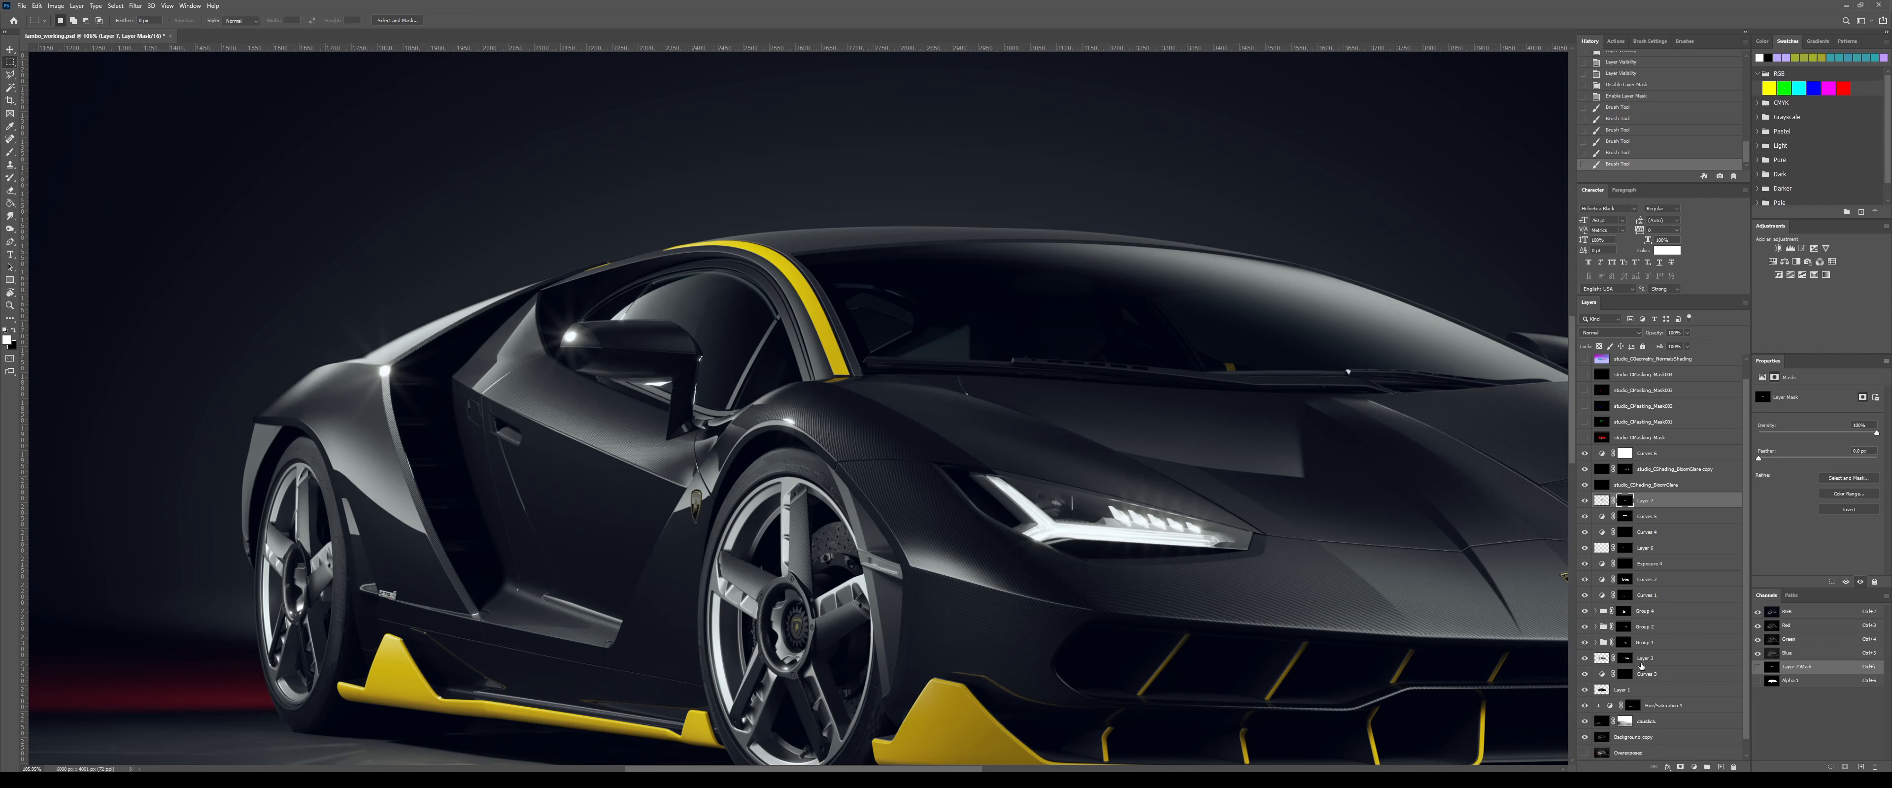
- Add a Curves adjustment clipped to the lower bloom pass, holding the shadows down and lifting the midtones
left_click(1667, 484)
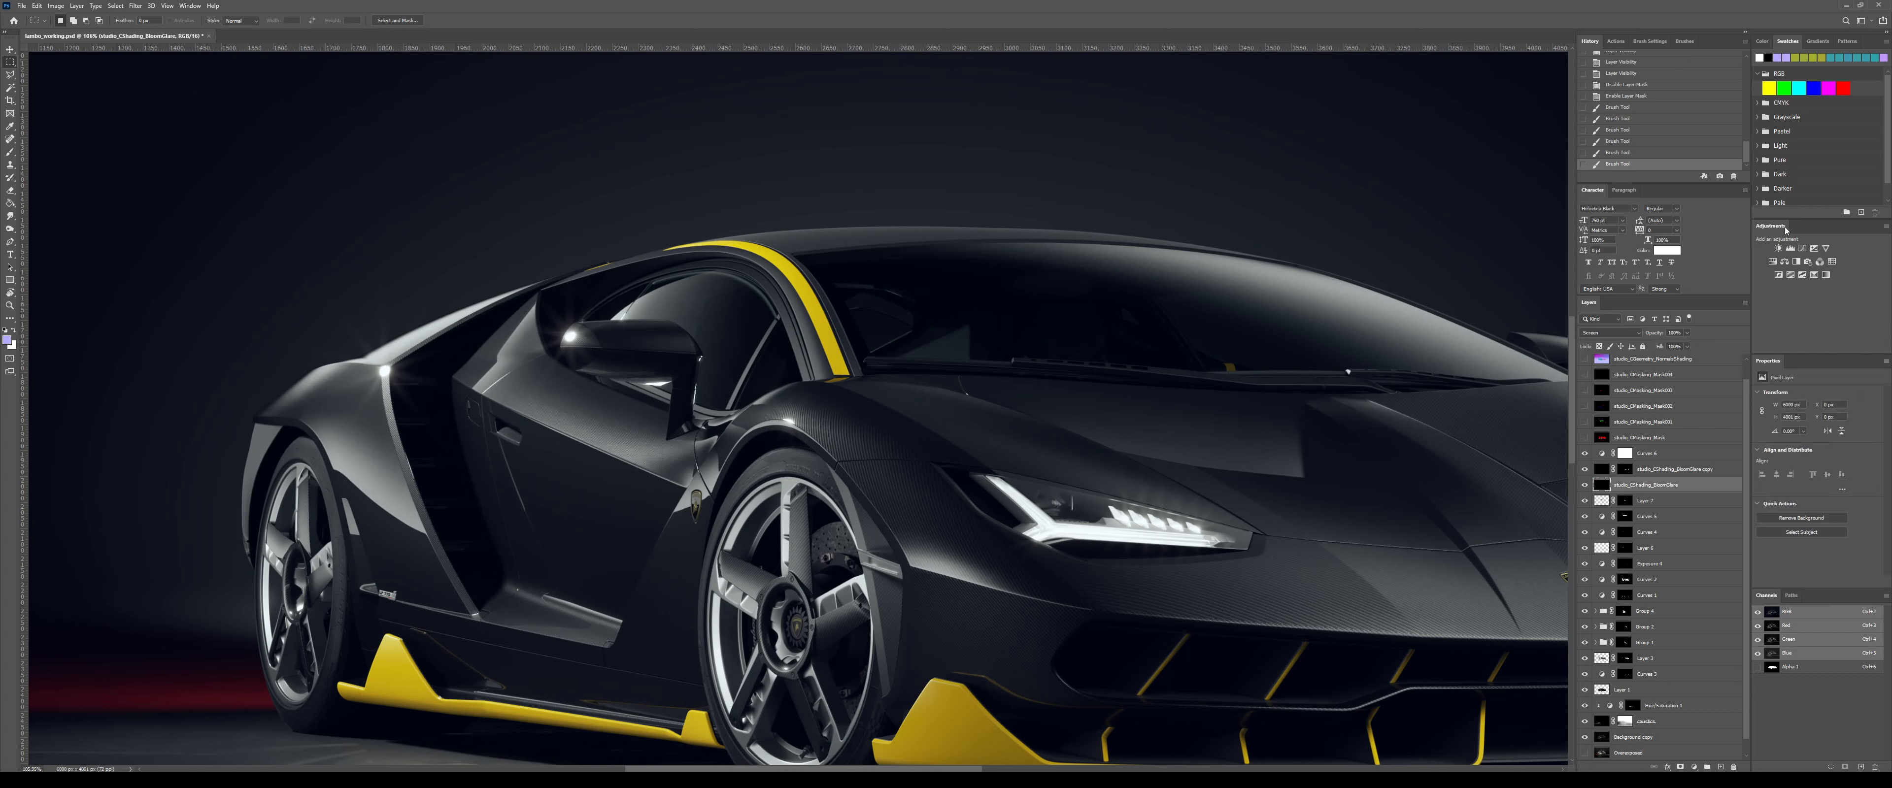
left_click(1802, 248)
left_click(1668, 492, "alt")
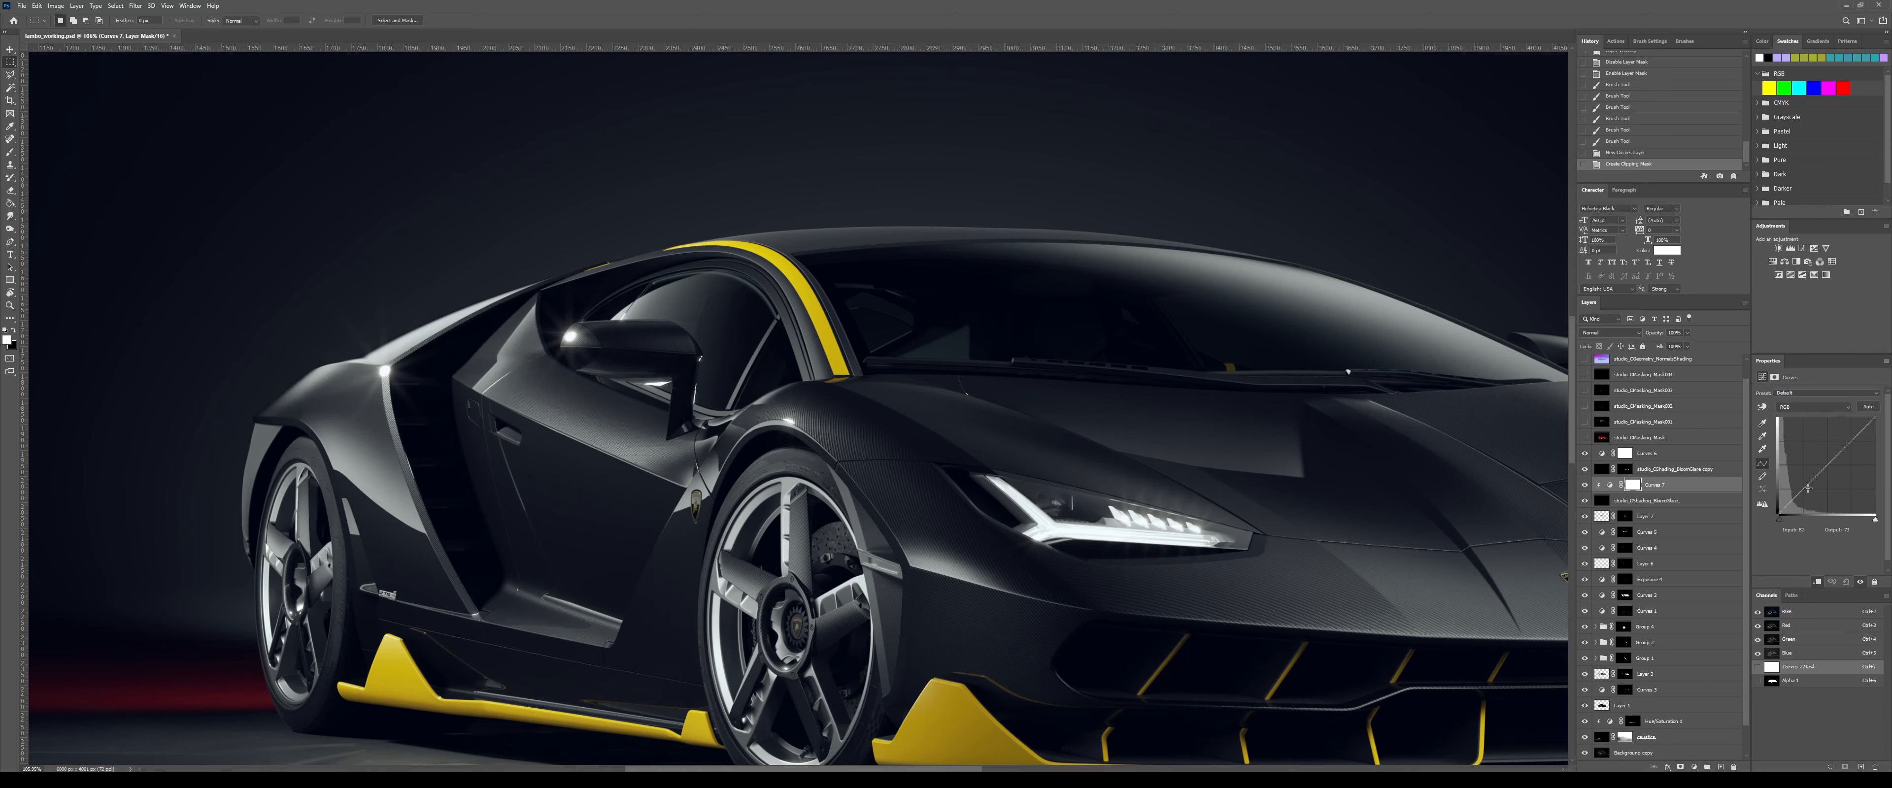
mouse_move(1805, 489)
left_mouse_down()
mouse_move(1831, 454)
mouse_move(1795, 502)
left_mouse_up()
left_click_drag(1830, 454, 1825, 445)
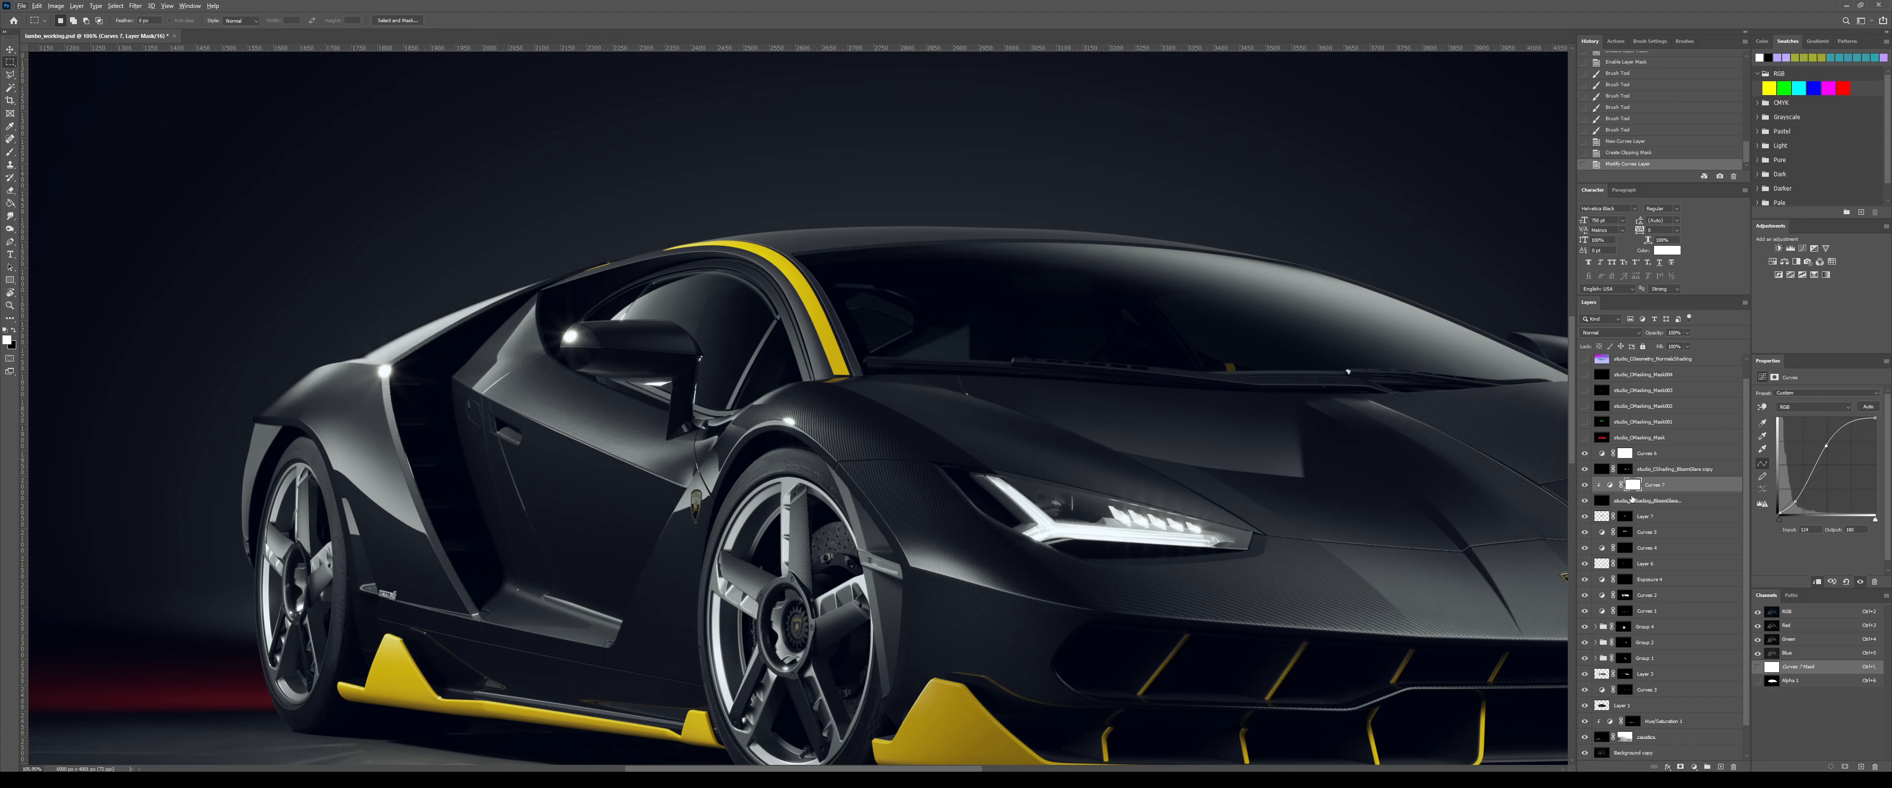
- Add a layer mask to the lower bloom pass and brush black over the glare on the rear fender
left_click(1632, 500)
left_click(1680, 767)
key("b")
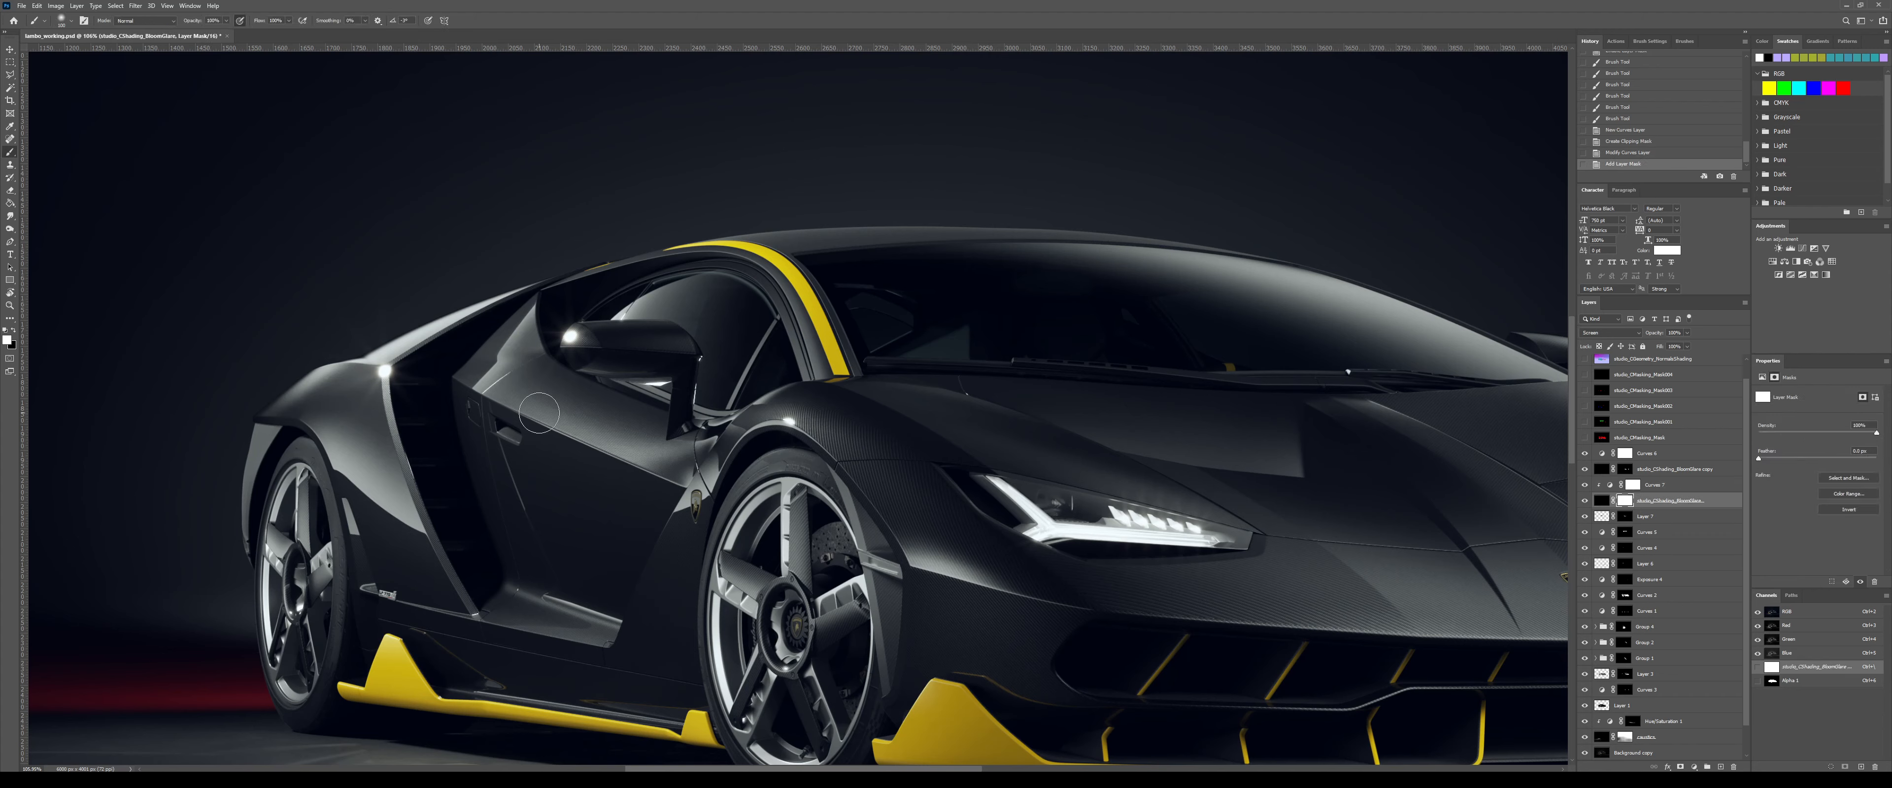
key("x")
mouse_move(386, 390)
left_mouse_down()
mouse_move(368, 305)
mouse_move(415, 324)
mouse_move(368, 395)
mouse_move(394, 357)
left_mouse_up()
- Restore a soft glare at the rear fender highlight by dabbing white on the bloom mask, finishing with a larger brush
key("x")
left_click(386, 373)
left_click(386, 374)
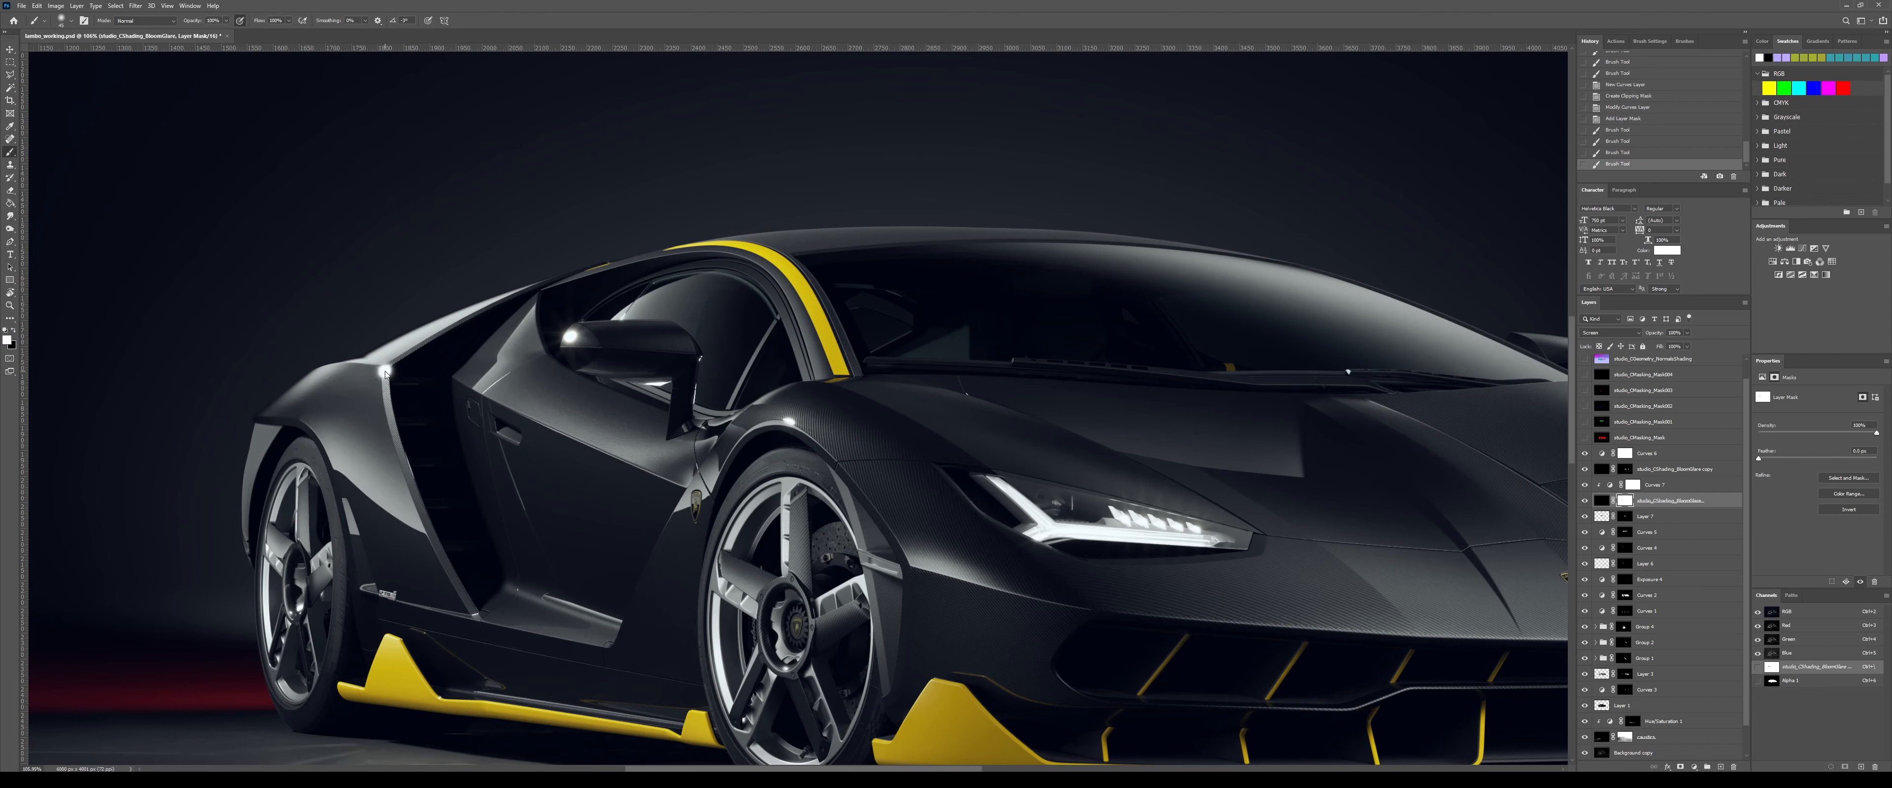
key("bracketright")
key("bracketright")
key("bracketright")
left_click(388, 374)
key("ctrl+0")
key("m")
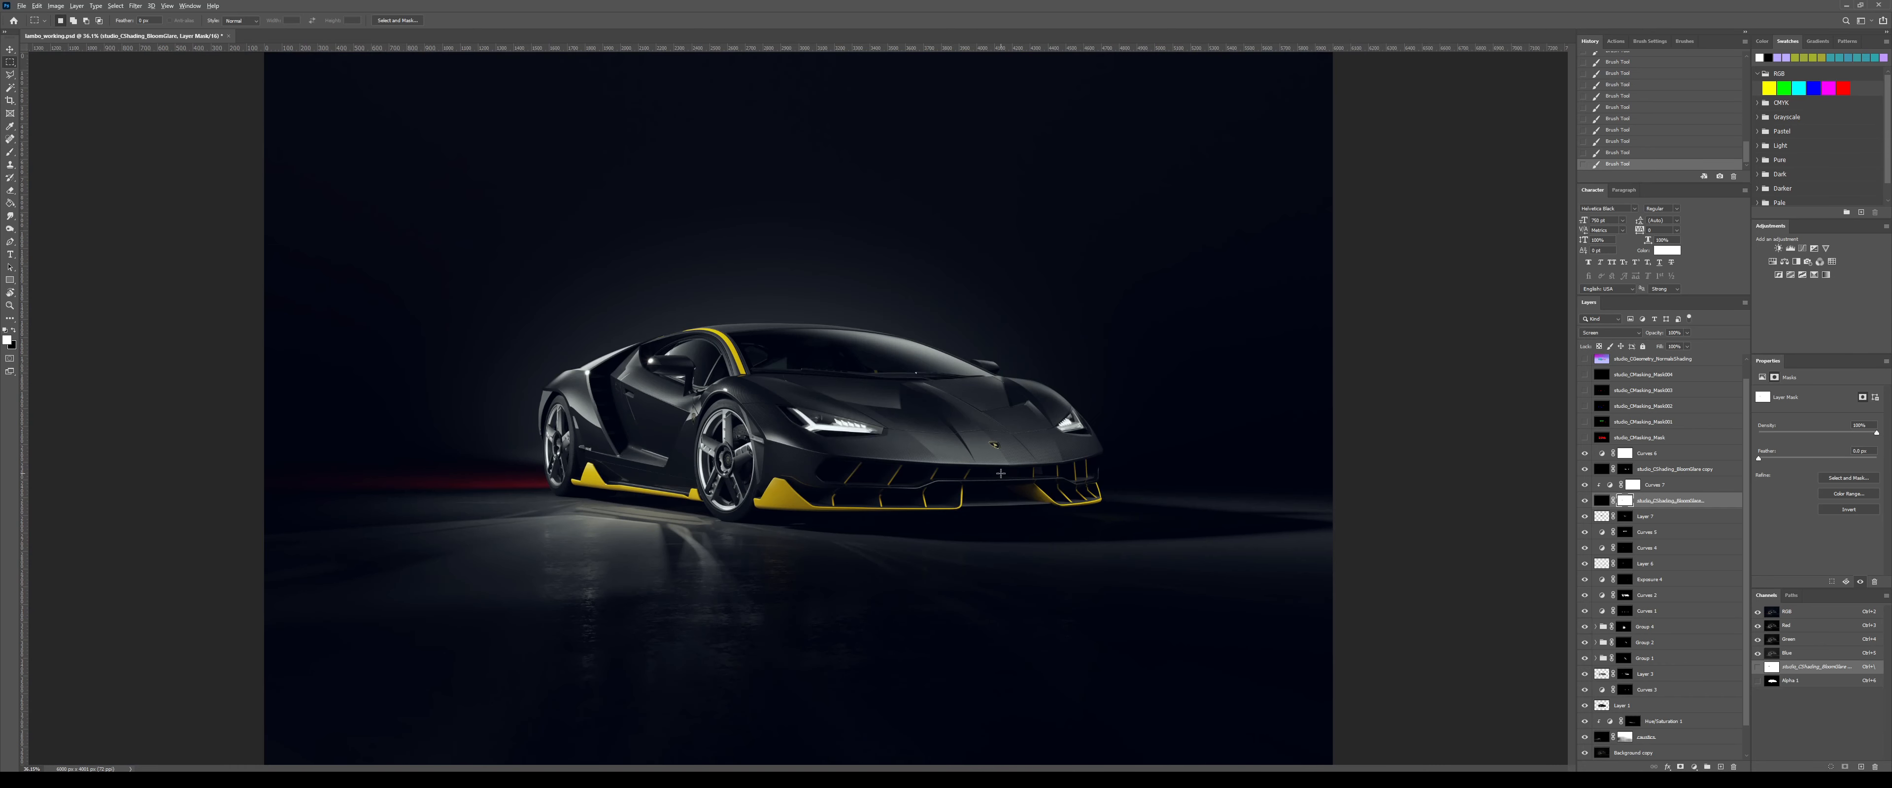
- Copy the whole canvas merged and paste it as a new layer at the top of the stack
scroll(1000, 473, "down", 3)
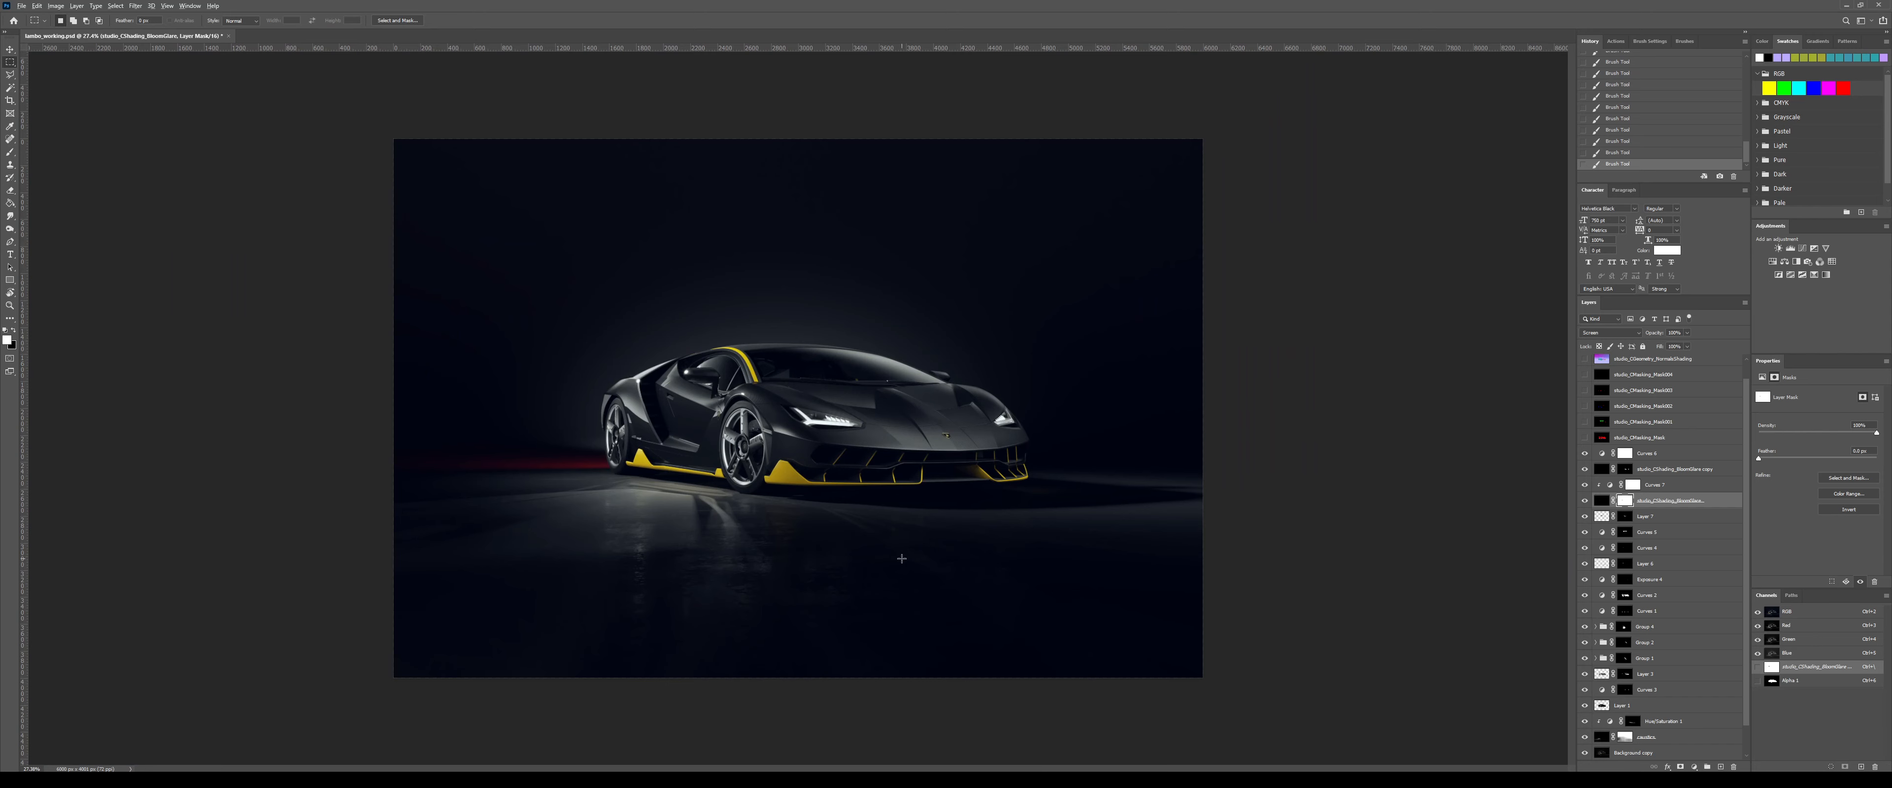
key("ctrl+a")
key("ctrl+d")
scroll(1627, 424, "up", 1)
key("ctrl+v")
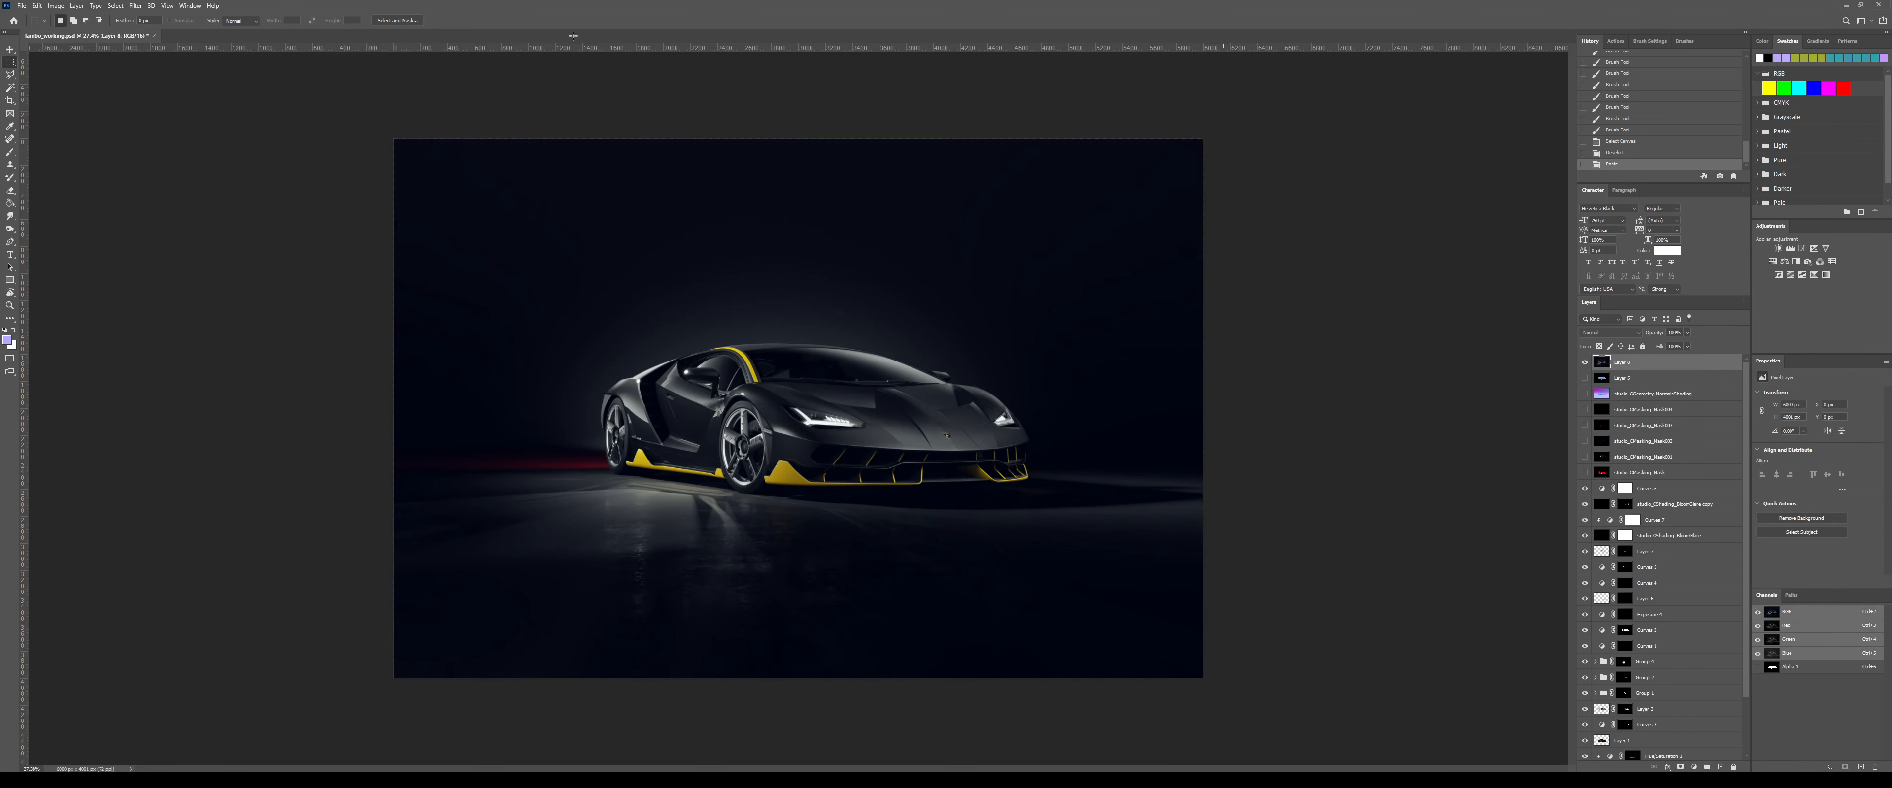
- Open the merged layer in the Alien Skin Exposure X4 filter and raise the contrast, highlights, clarity and vibrance
left_click(138, 5)
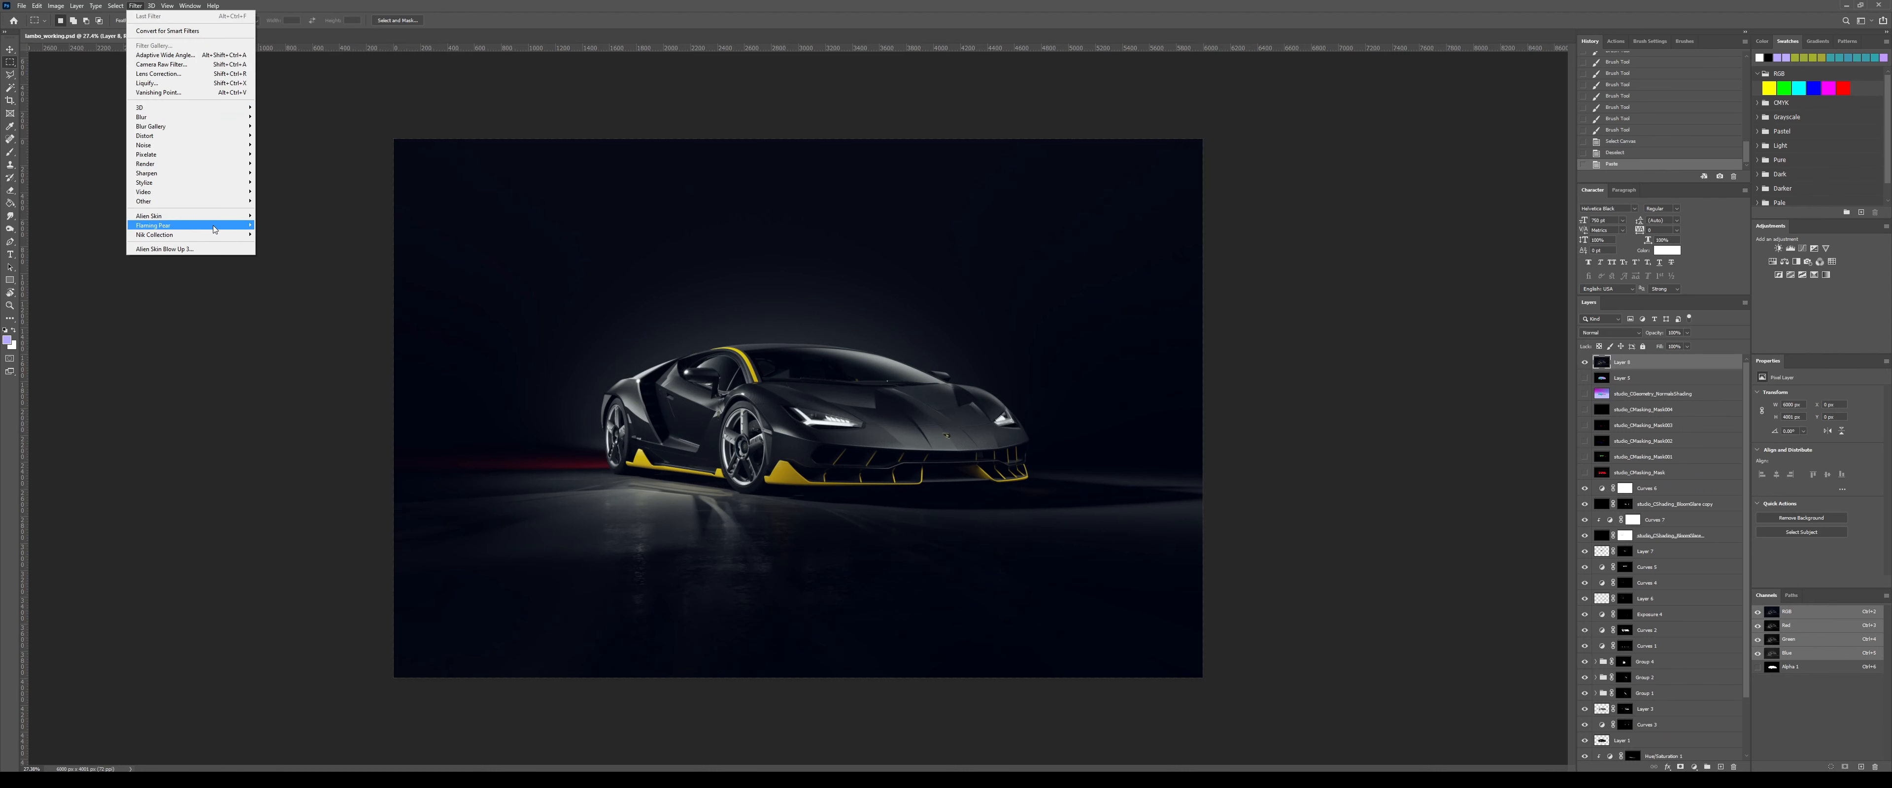
mouse_move(215, 213)
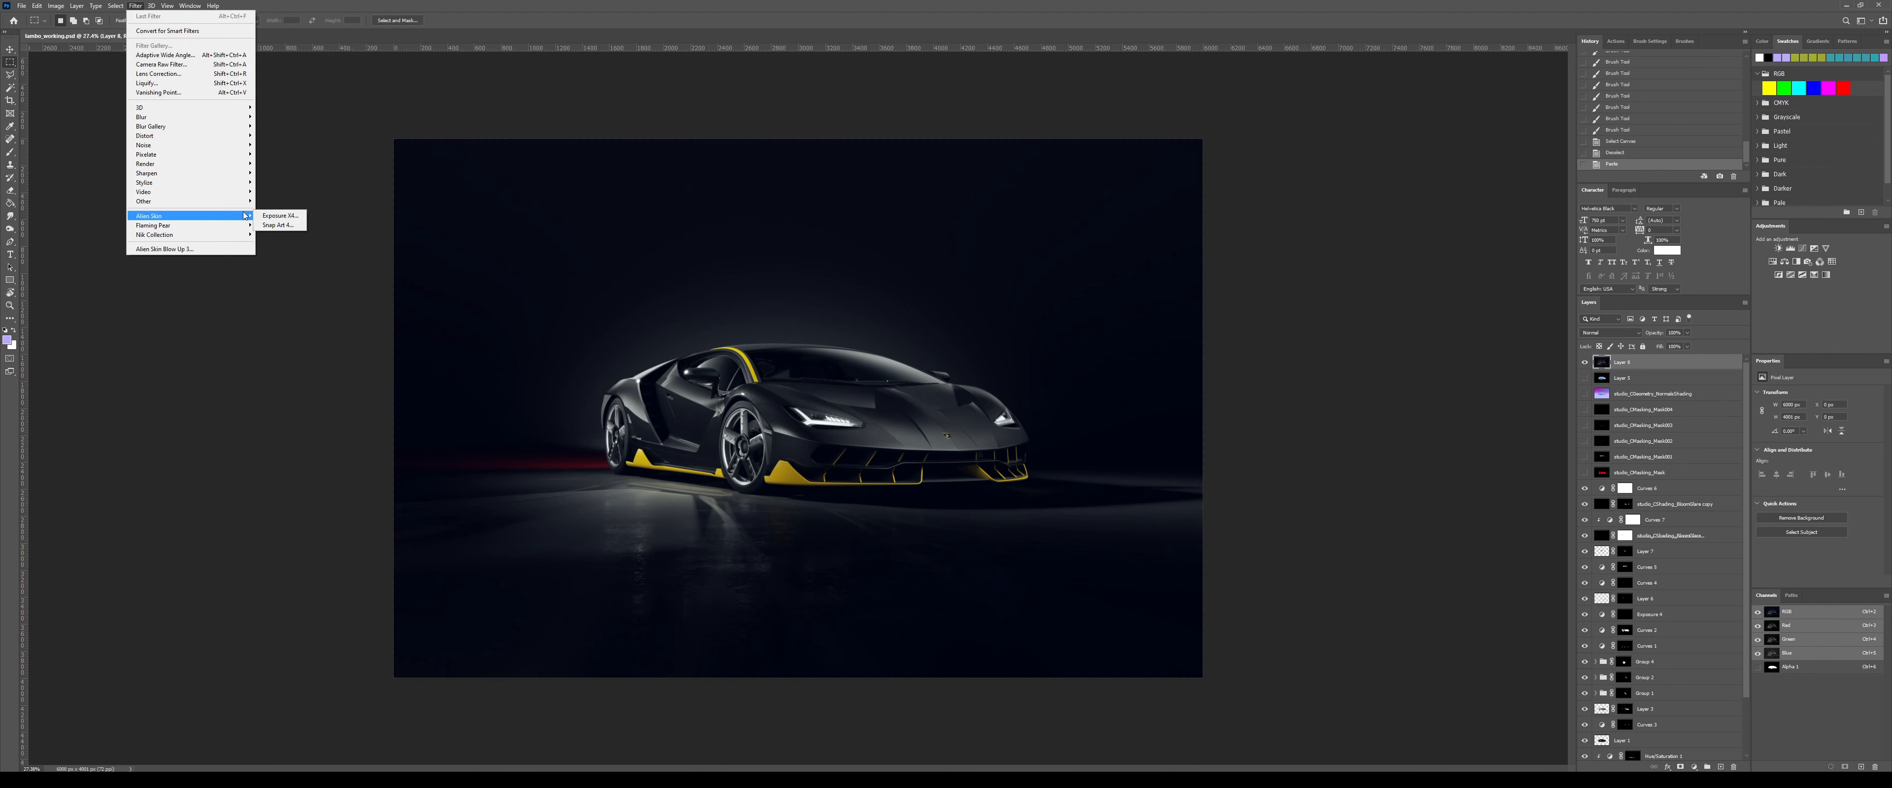
left_click(281, 216)
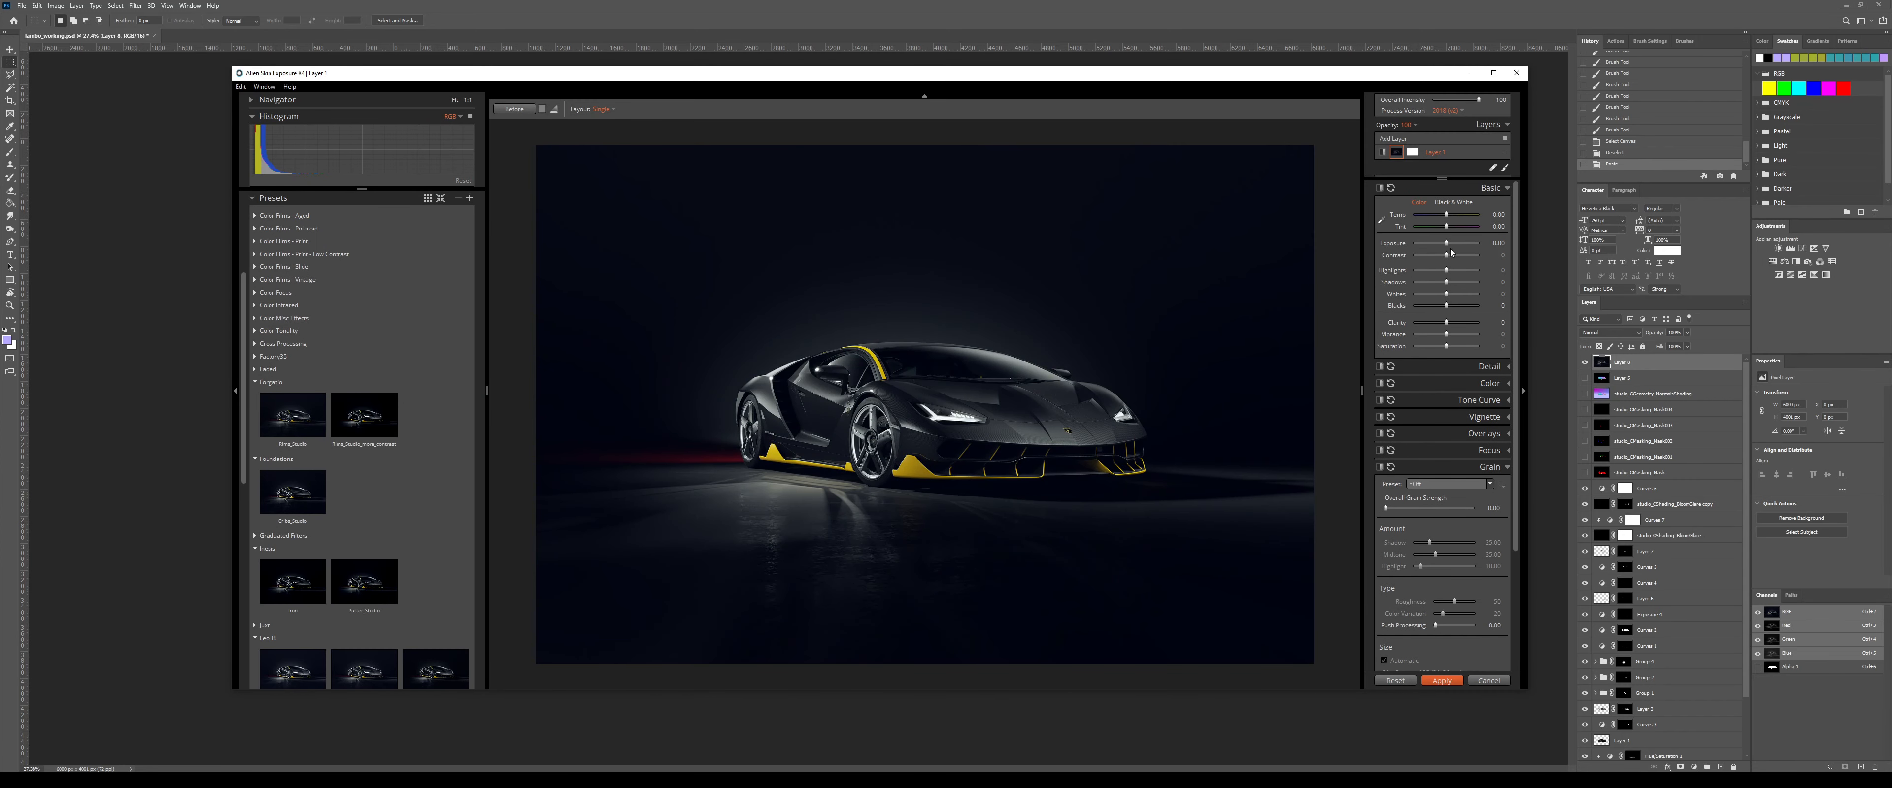
left_click_drag(1454, 256, 1458, 254)
left_click_drag(1447, 322, 1455, 322)
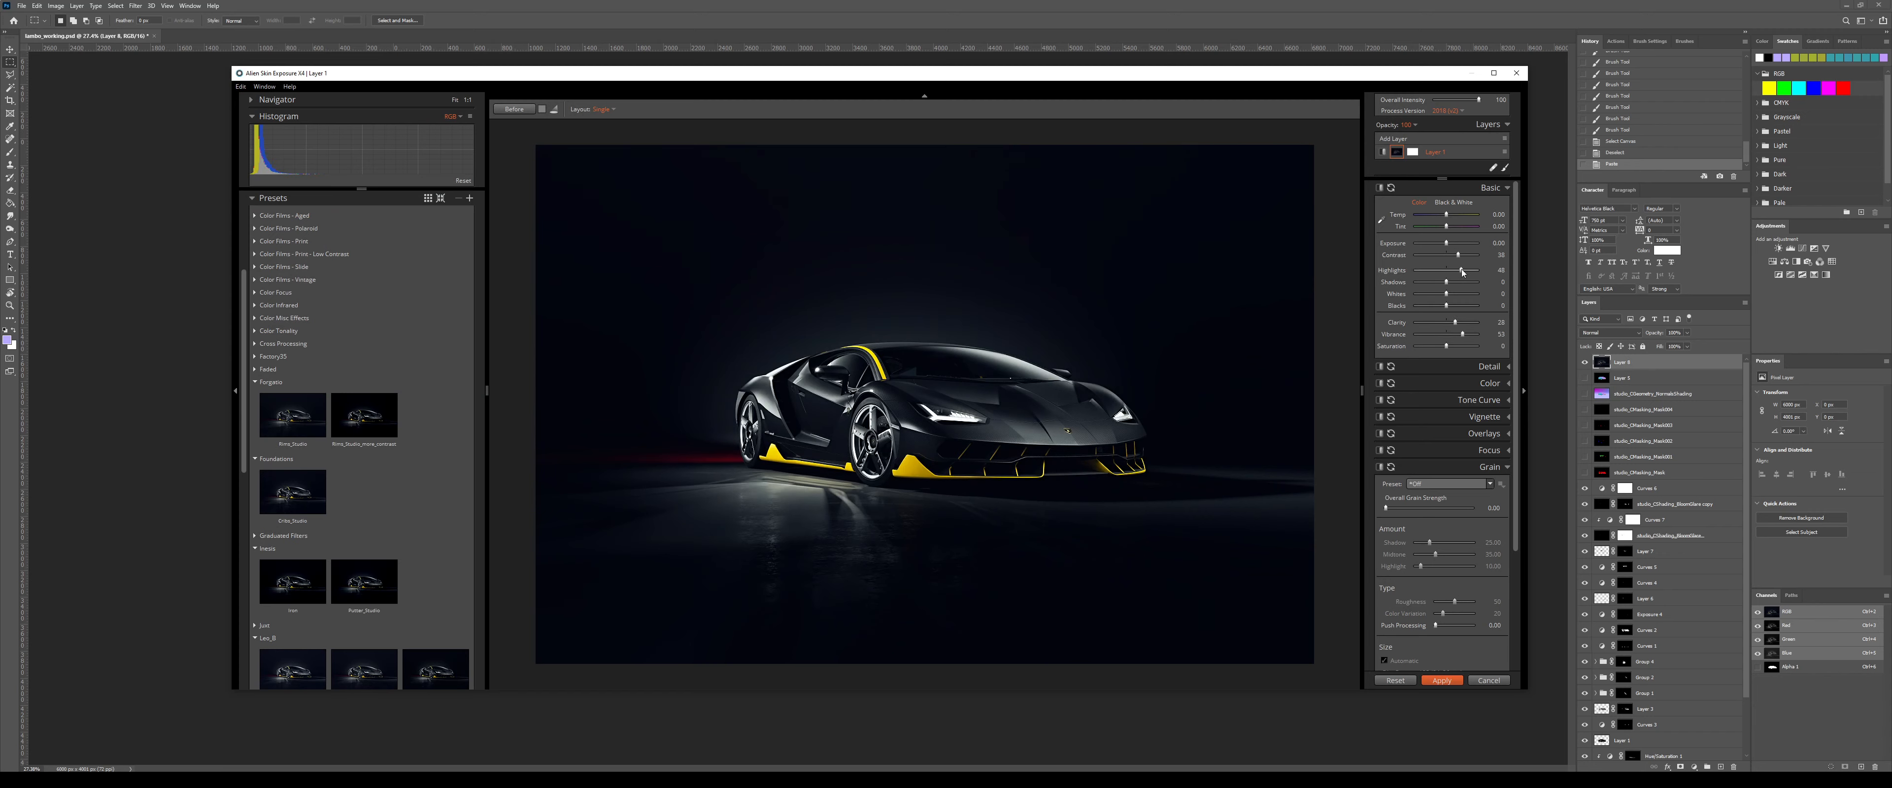
- Add a slight overall grain strength to the image and apply the Exposure X4 filter
scroll(1429, 509, "down", 3)
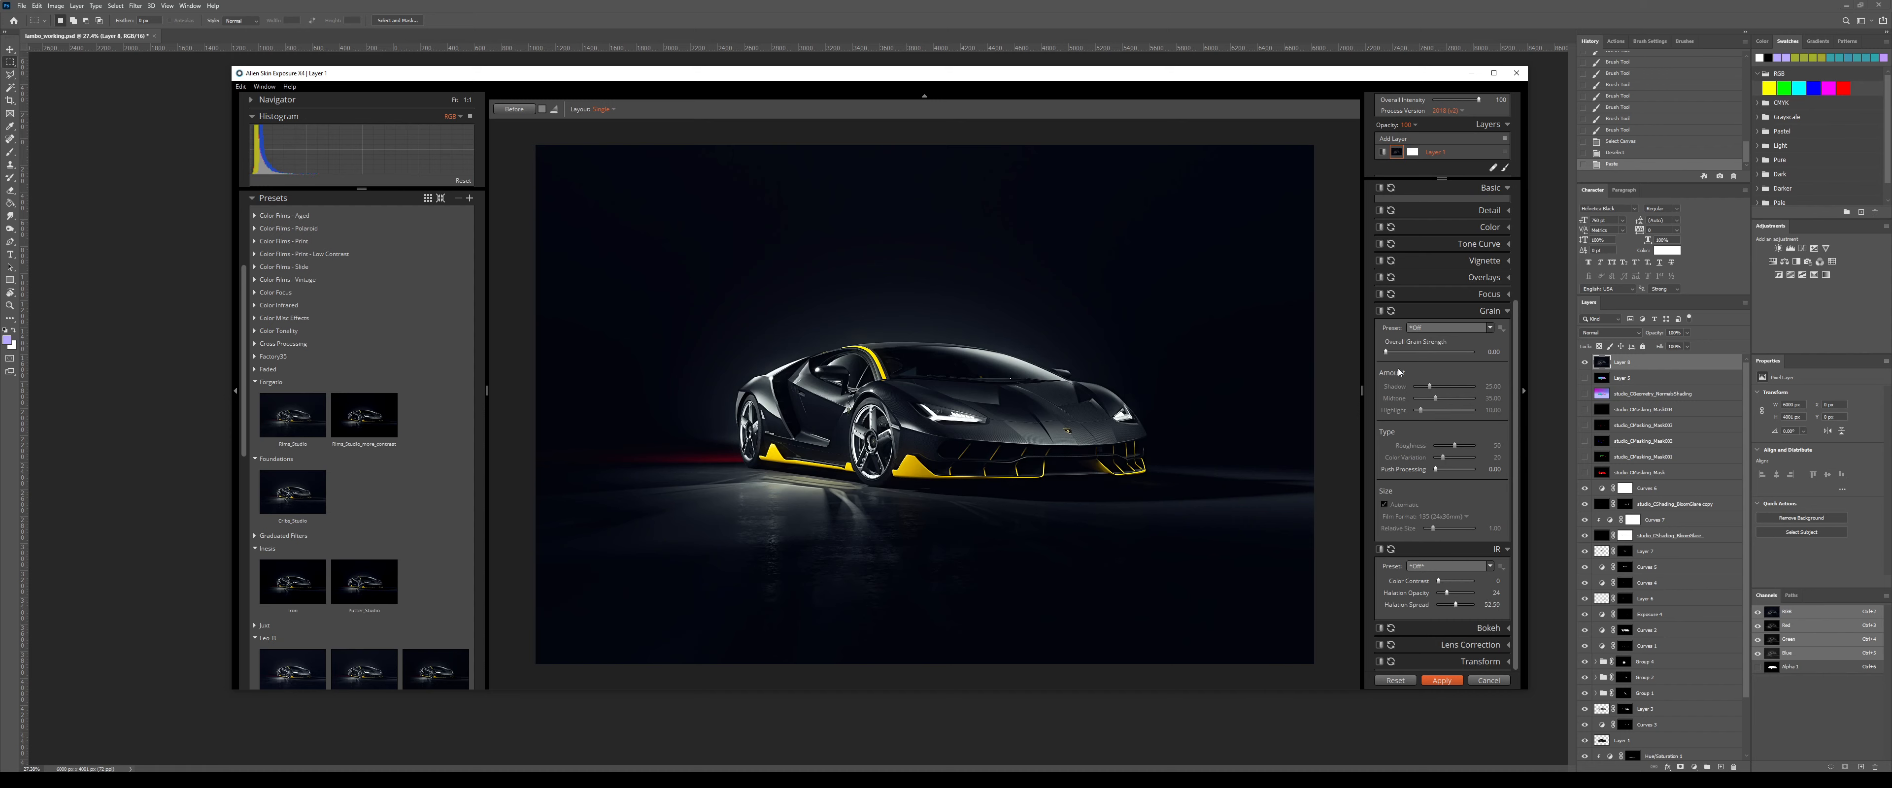
left_click_drag(1386, 352, 1388, 353)
left_click(1442, 680)
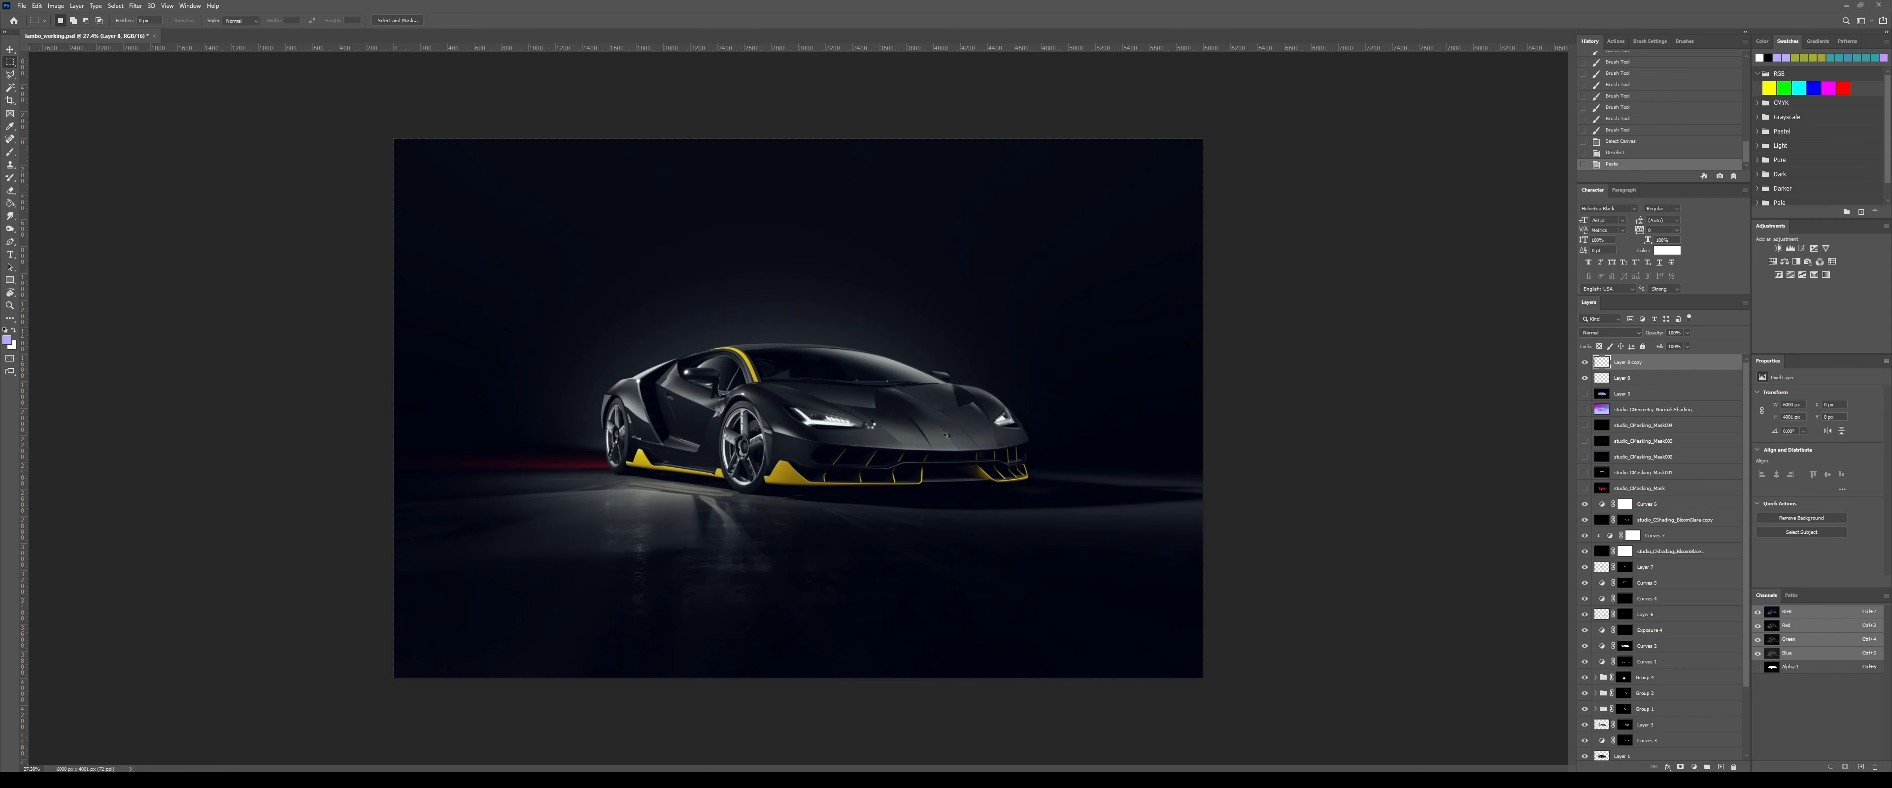
- Delete the Exposure X4 result layer and the merged copy beneath it
scroll(744, 441, "up", 3)
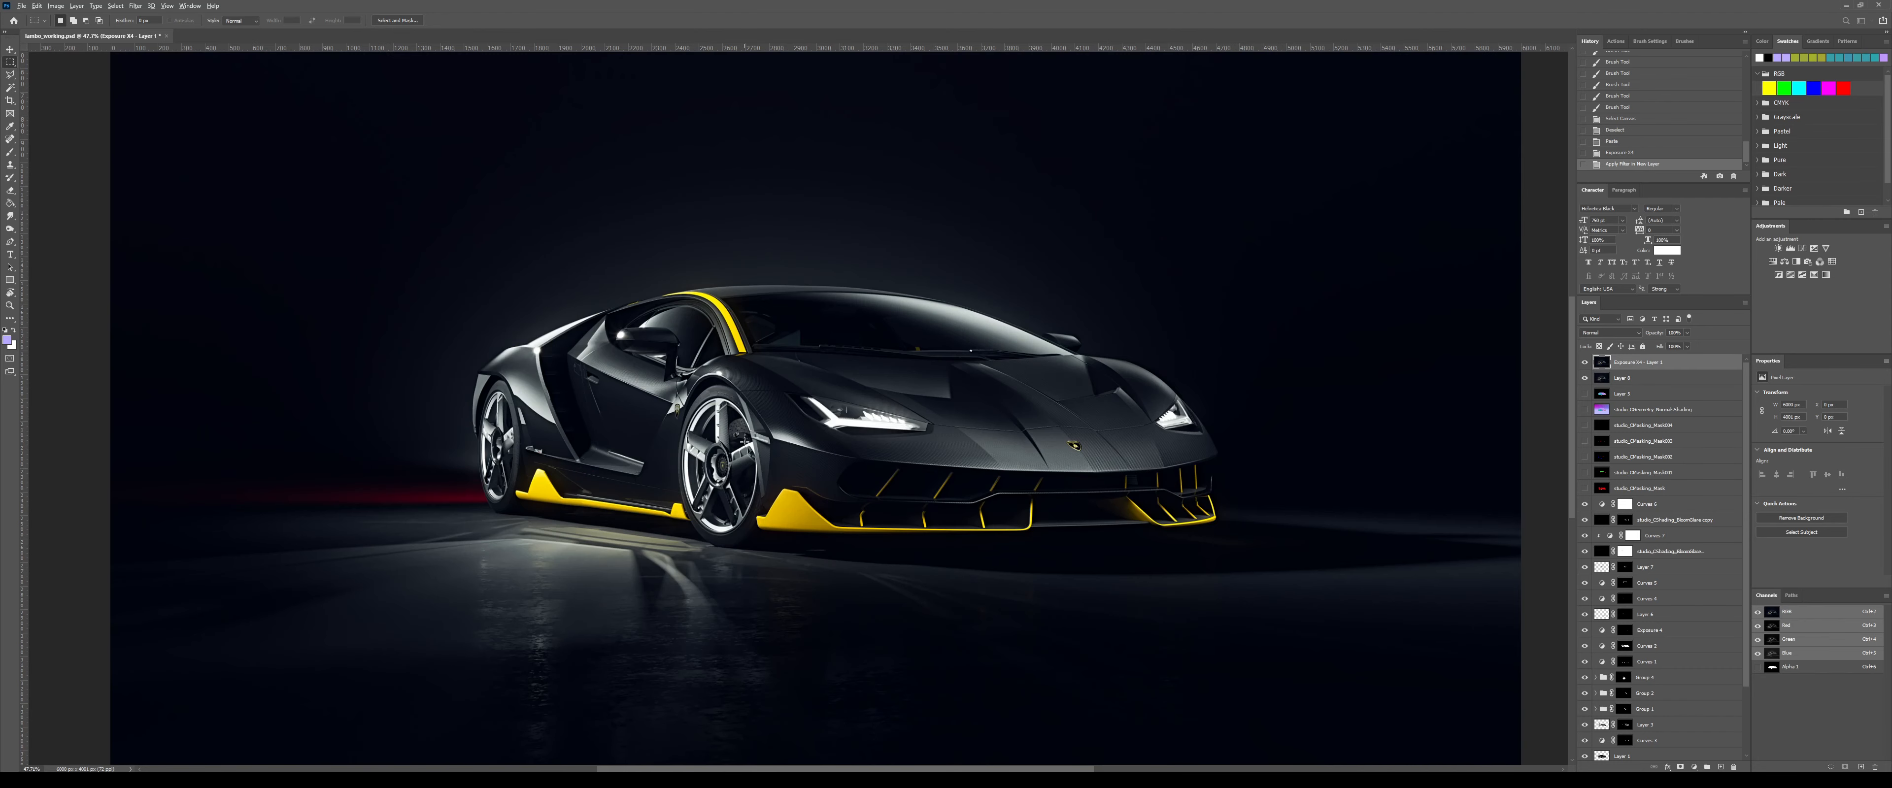
scroll(744, 441, "down", 3)
key("Delete")
key("Delete")
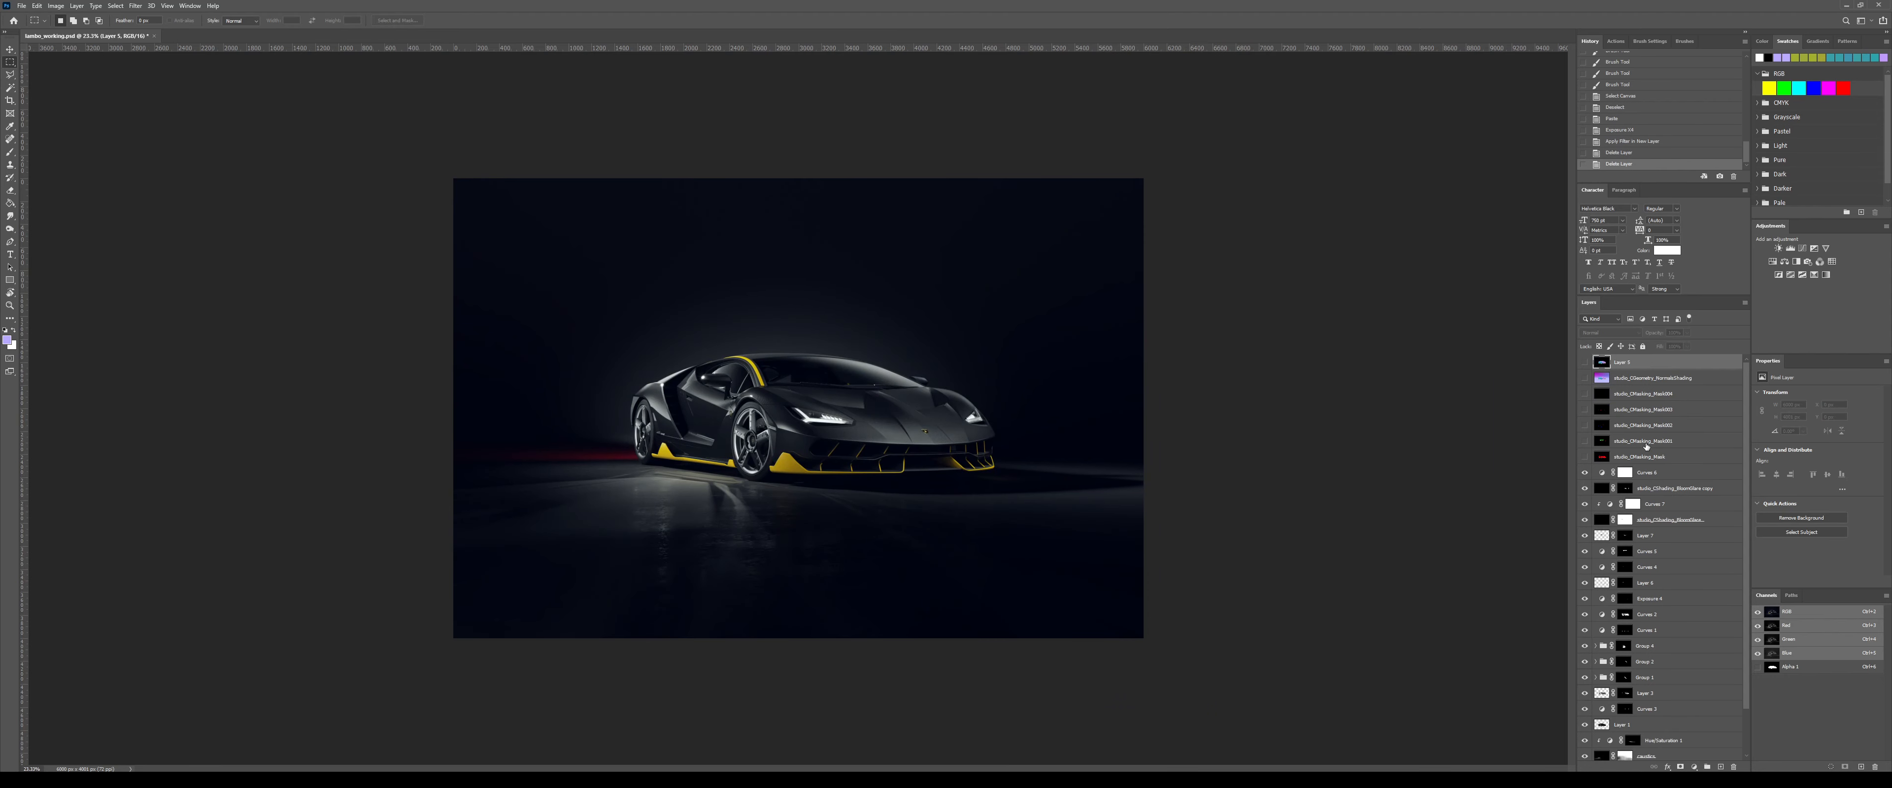
- Add an empty layer above the lowest Hue/Saturation adjustment and pick a large smoke brush, undoing the test stroke
left_click(1665, 690)
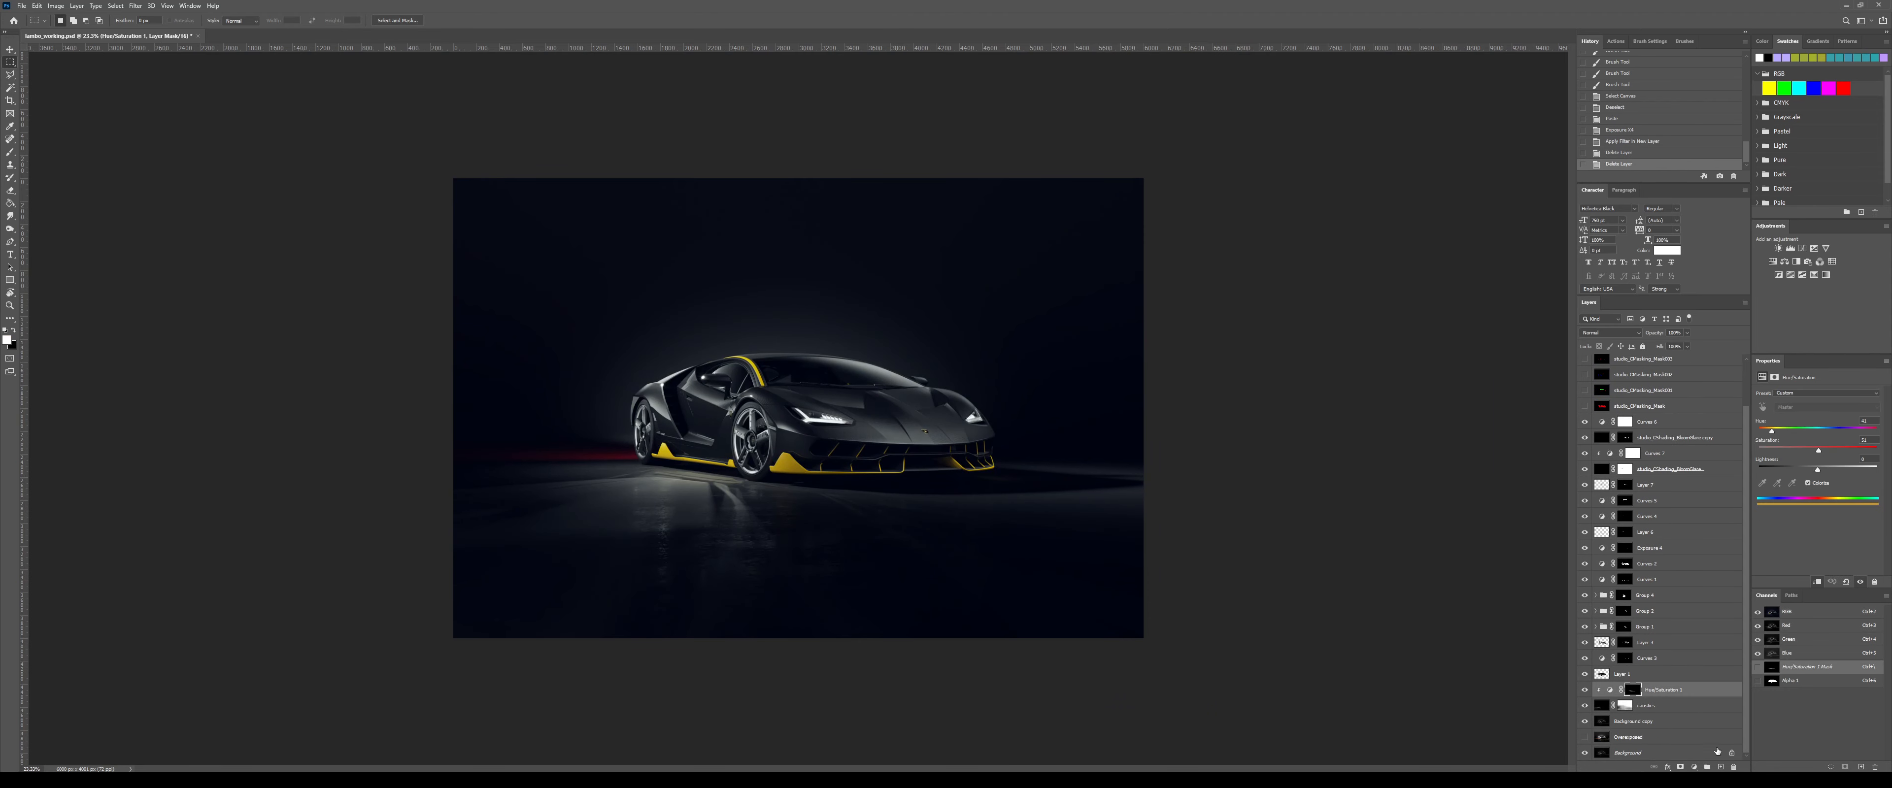
left_click(1723, 767)
key("b")
right_click(826, 404)
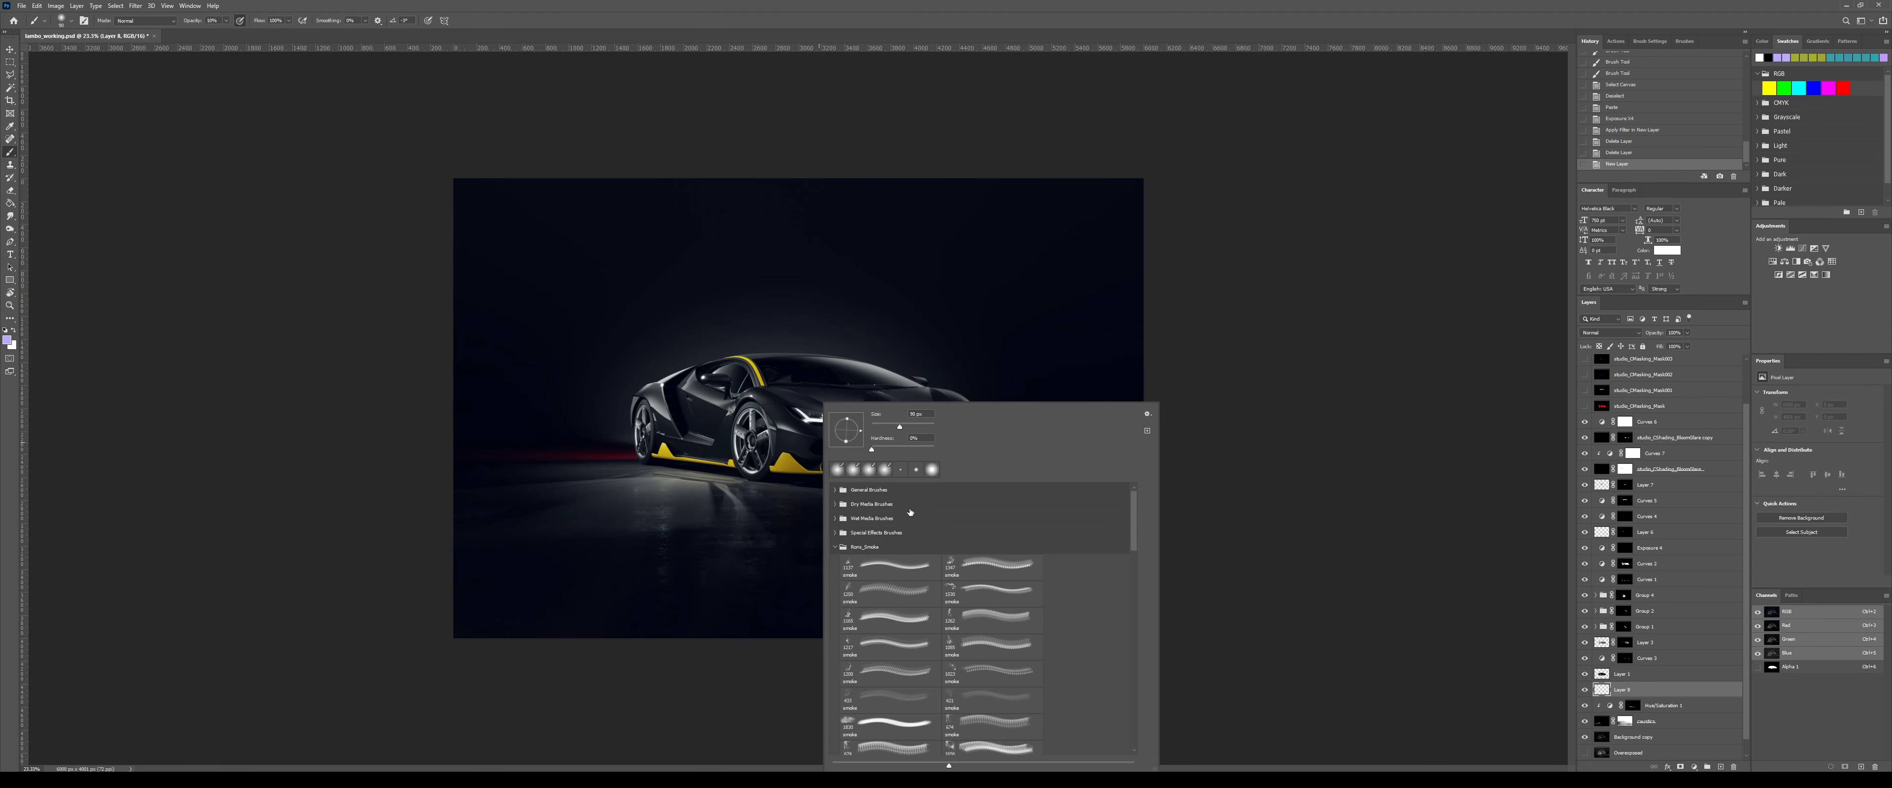
scroll(920, 618, "down", 3)
left_click(893, 637)
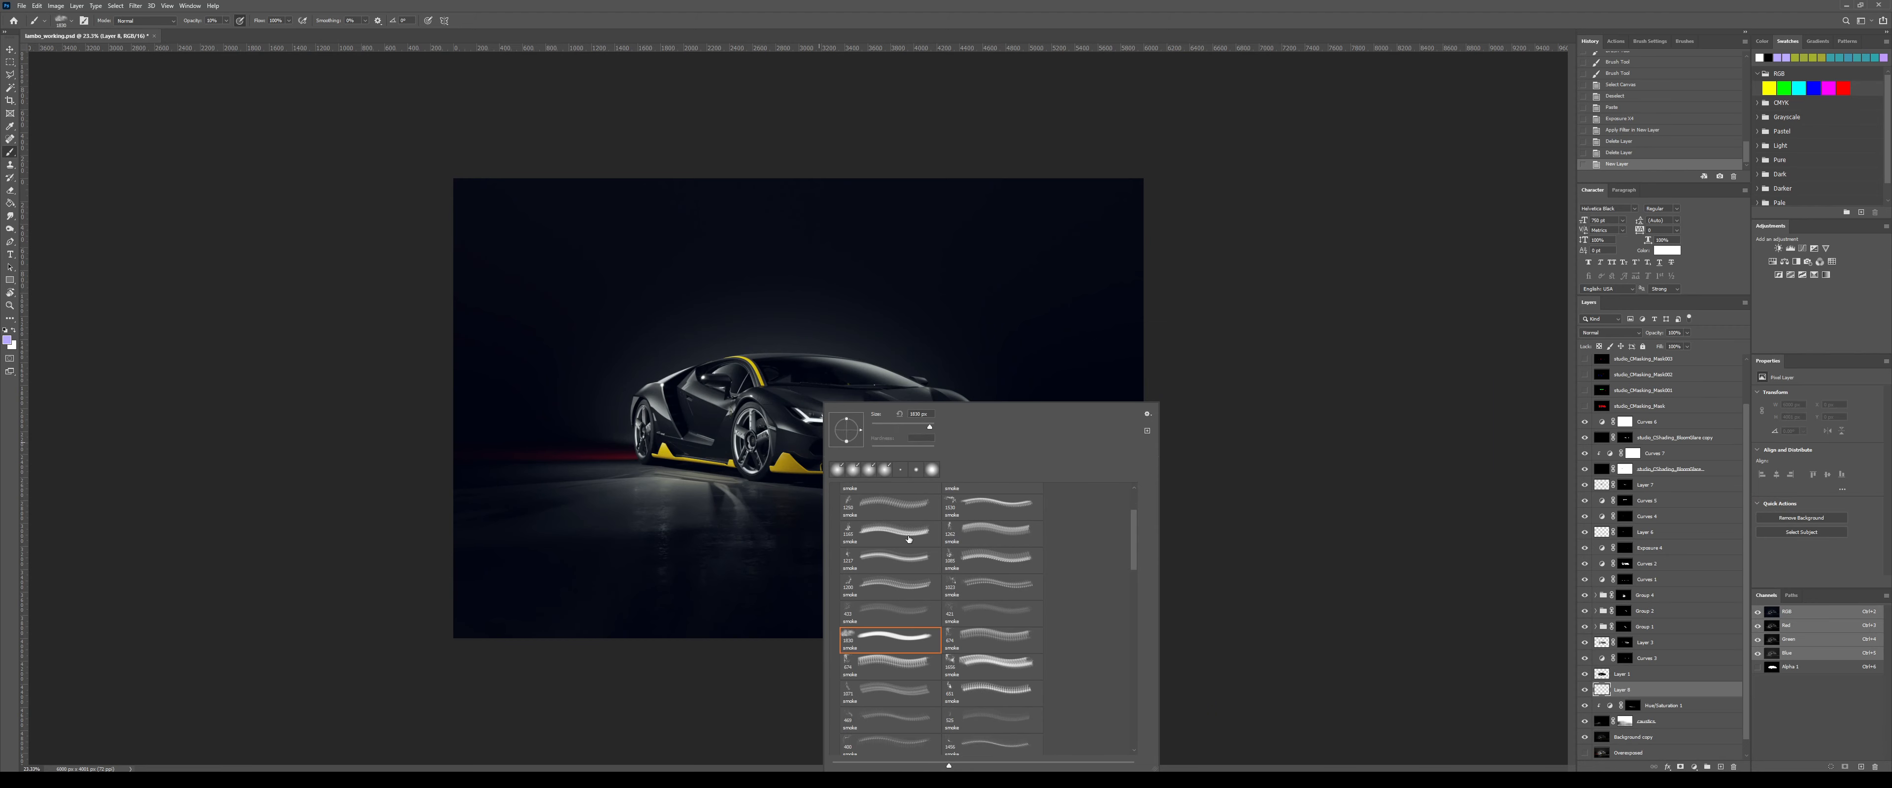
left_click_drag(931, 428, 933, 428)
left_click(683, 367)
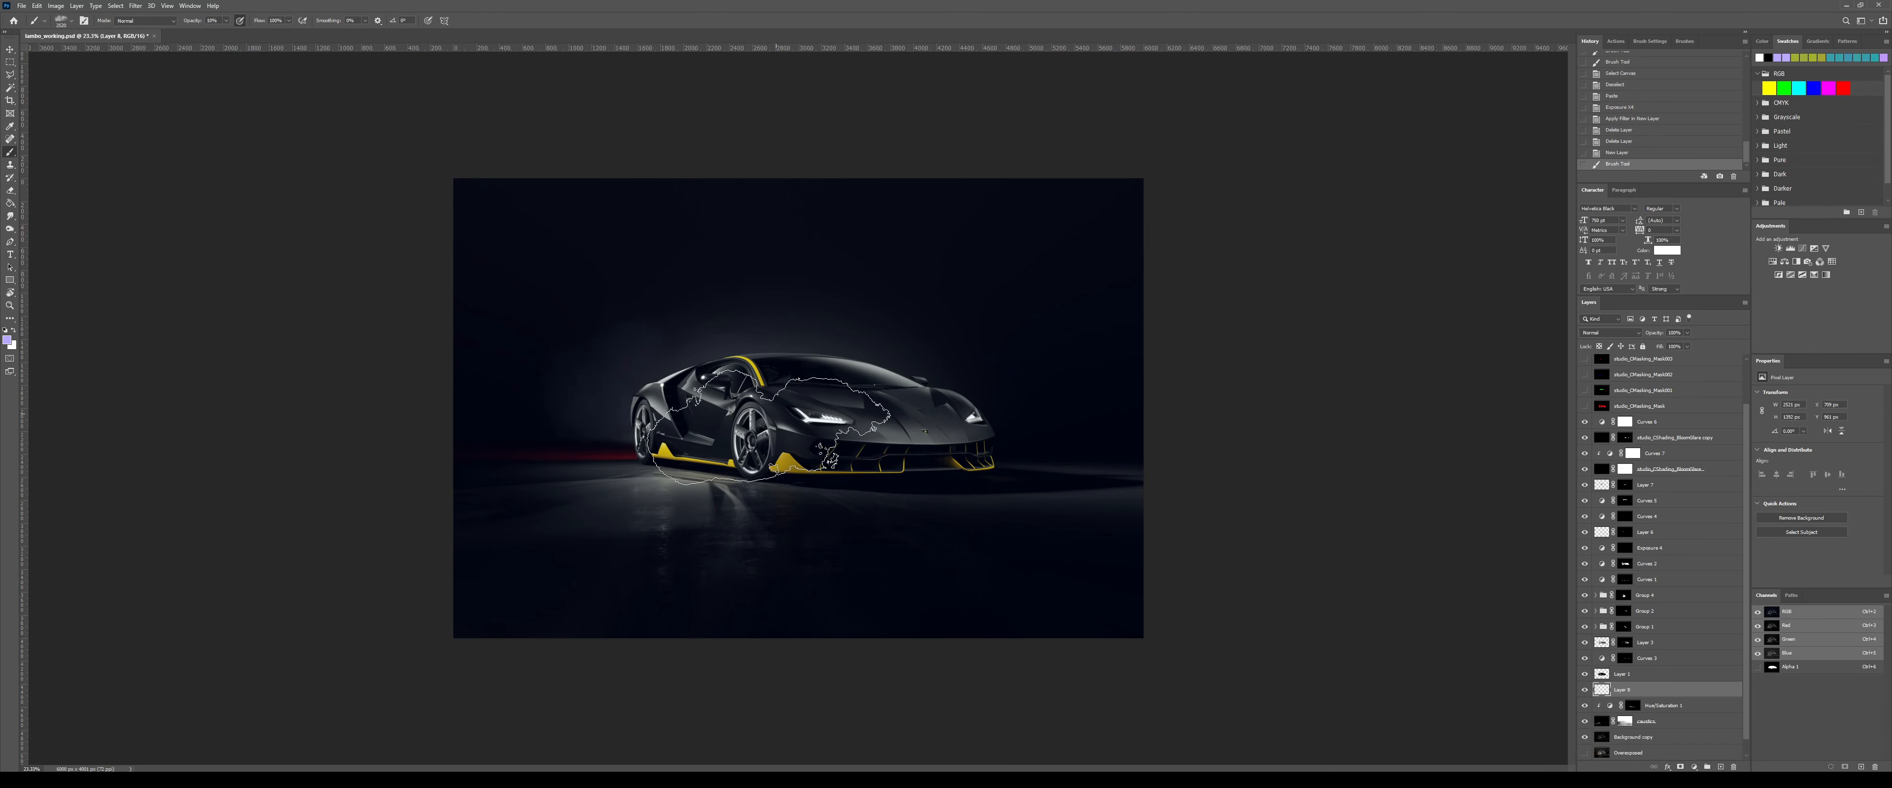
key("ctrl+z")
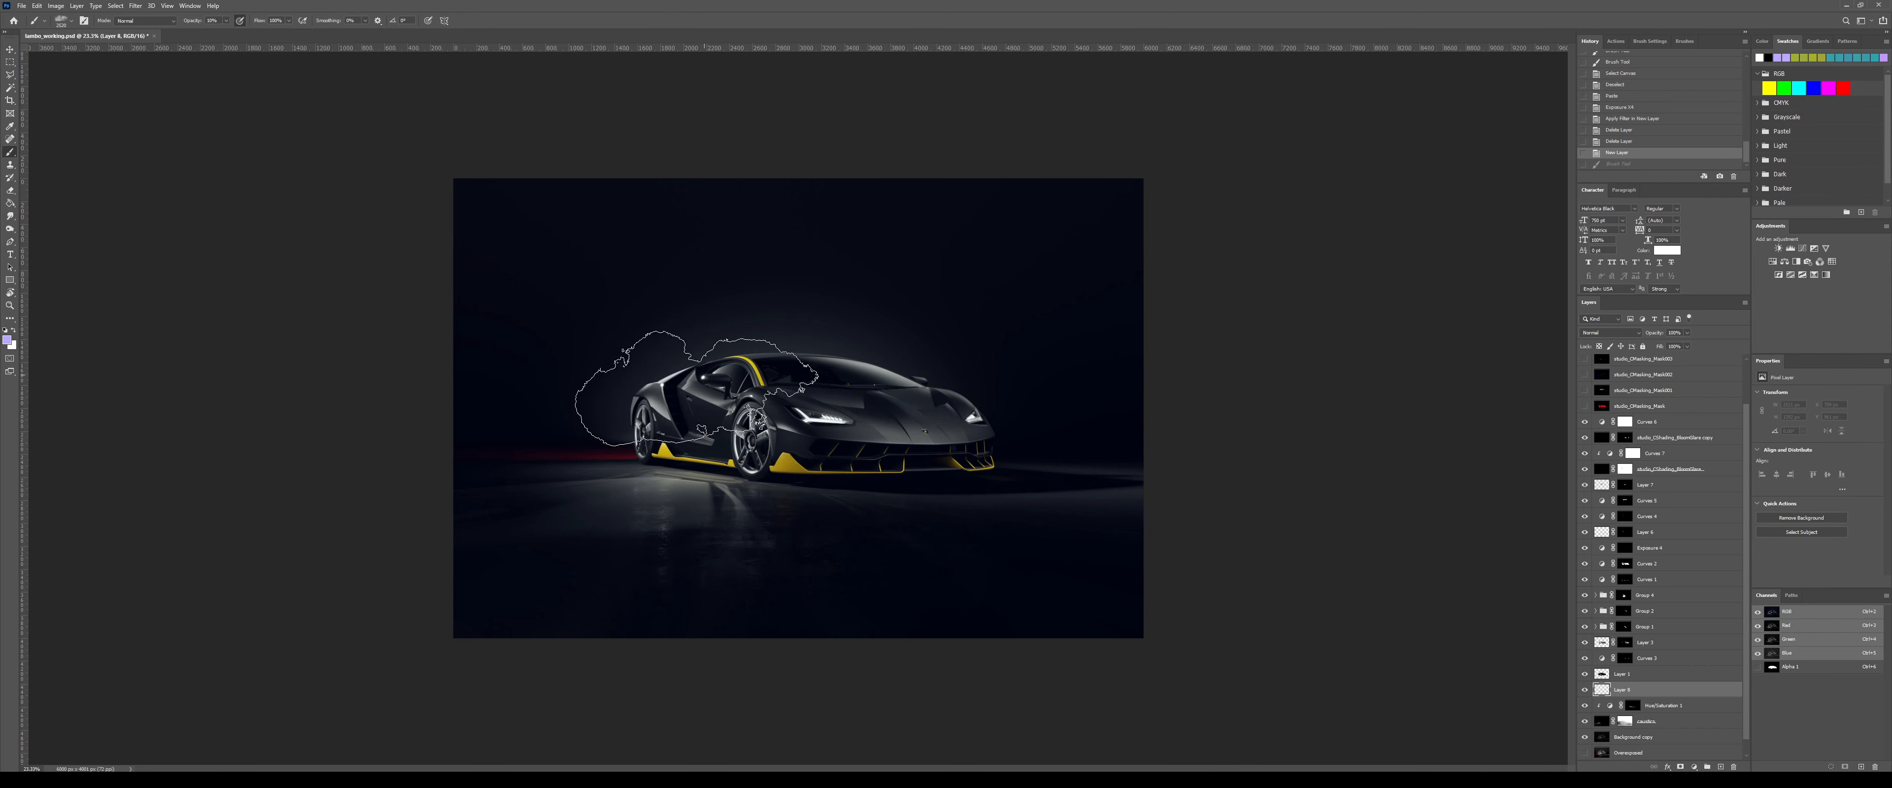
- Paint white smoke behind and on both sides of the car at 20% opacity, continuing at 10% around the front end
key("bracketright")
key("bracketright")
key("d")
key("x")
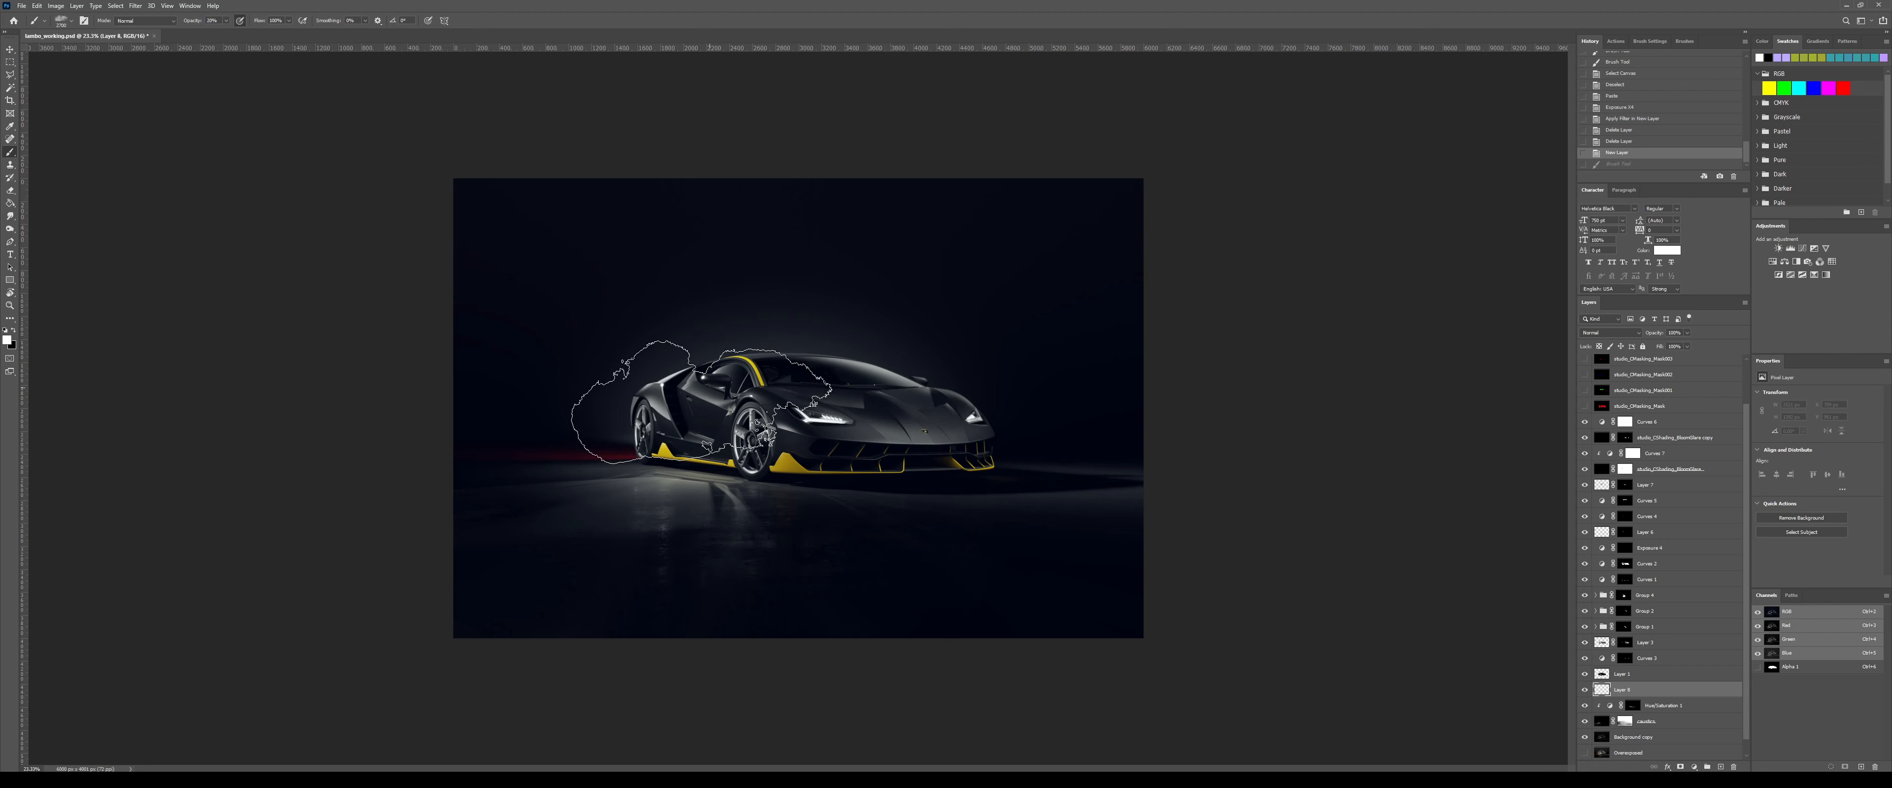
key("2")
left_click_drag(711, 381, 612, 403)
left_click(916, 383)
left_click_drag(916, 383, 1016, 405)
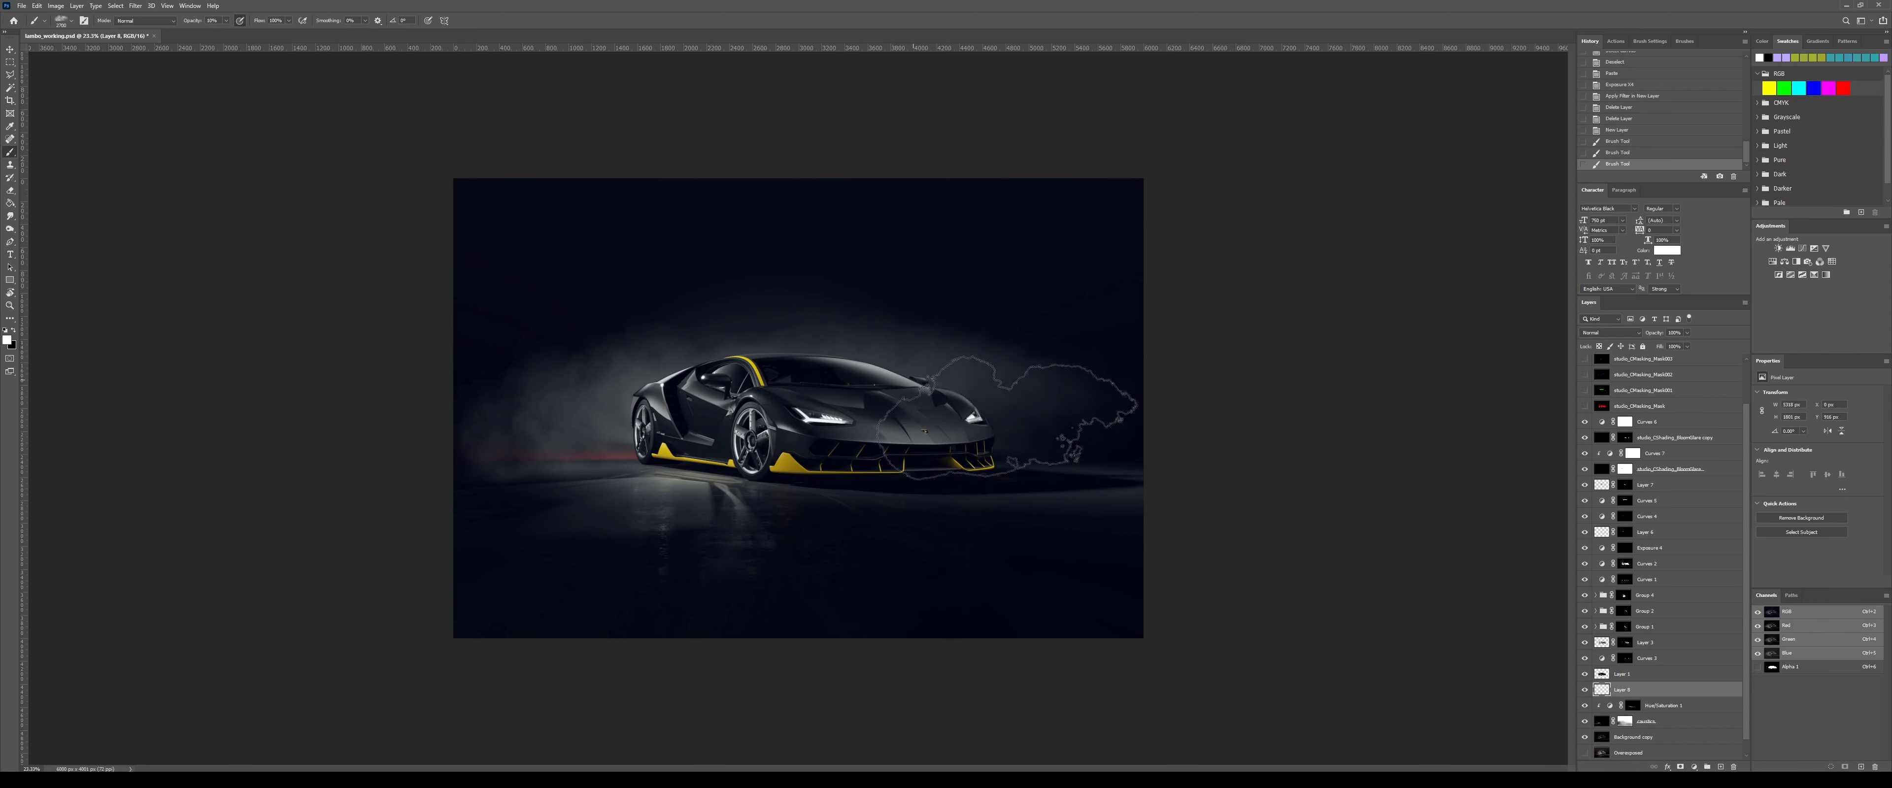
left_click(1117, 395)
key("1")
left_click(888, 414)
right_click(900, 374)
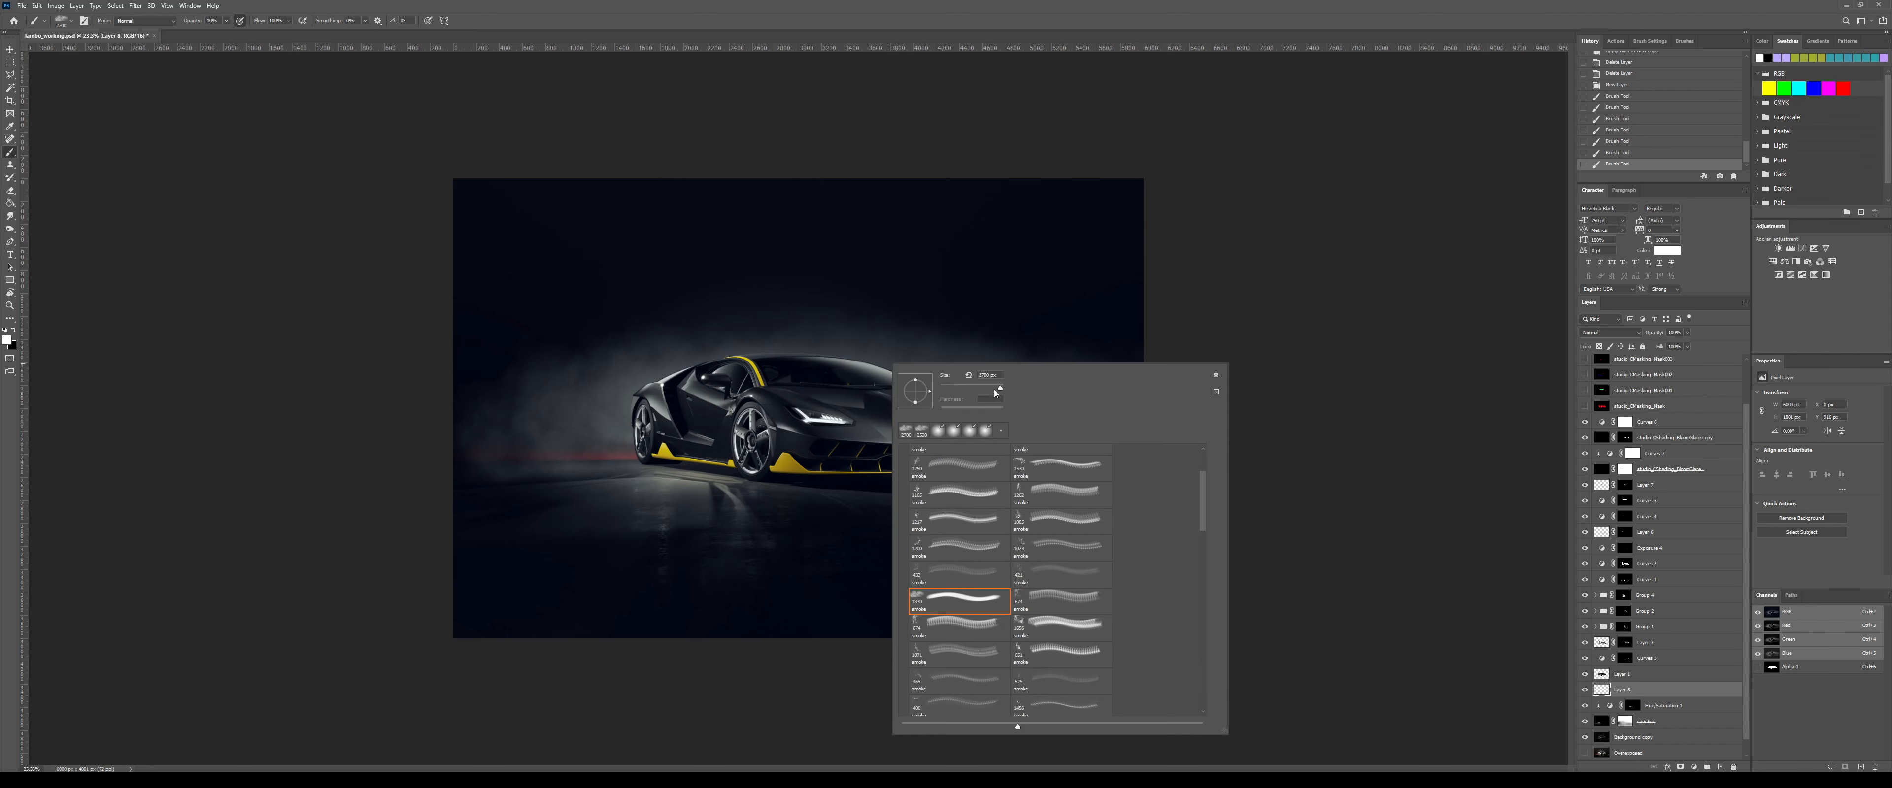
left_click(774, 378)
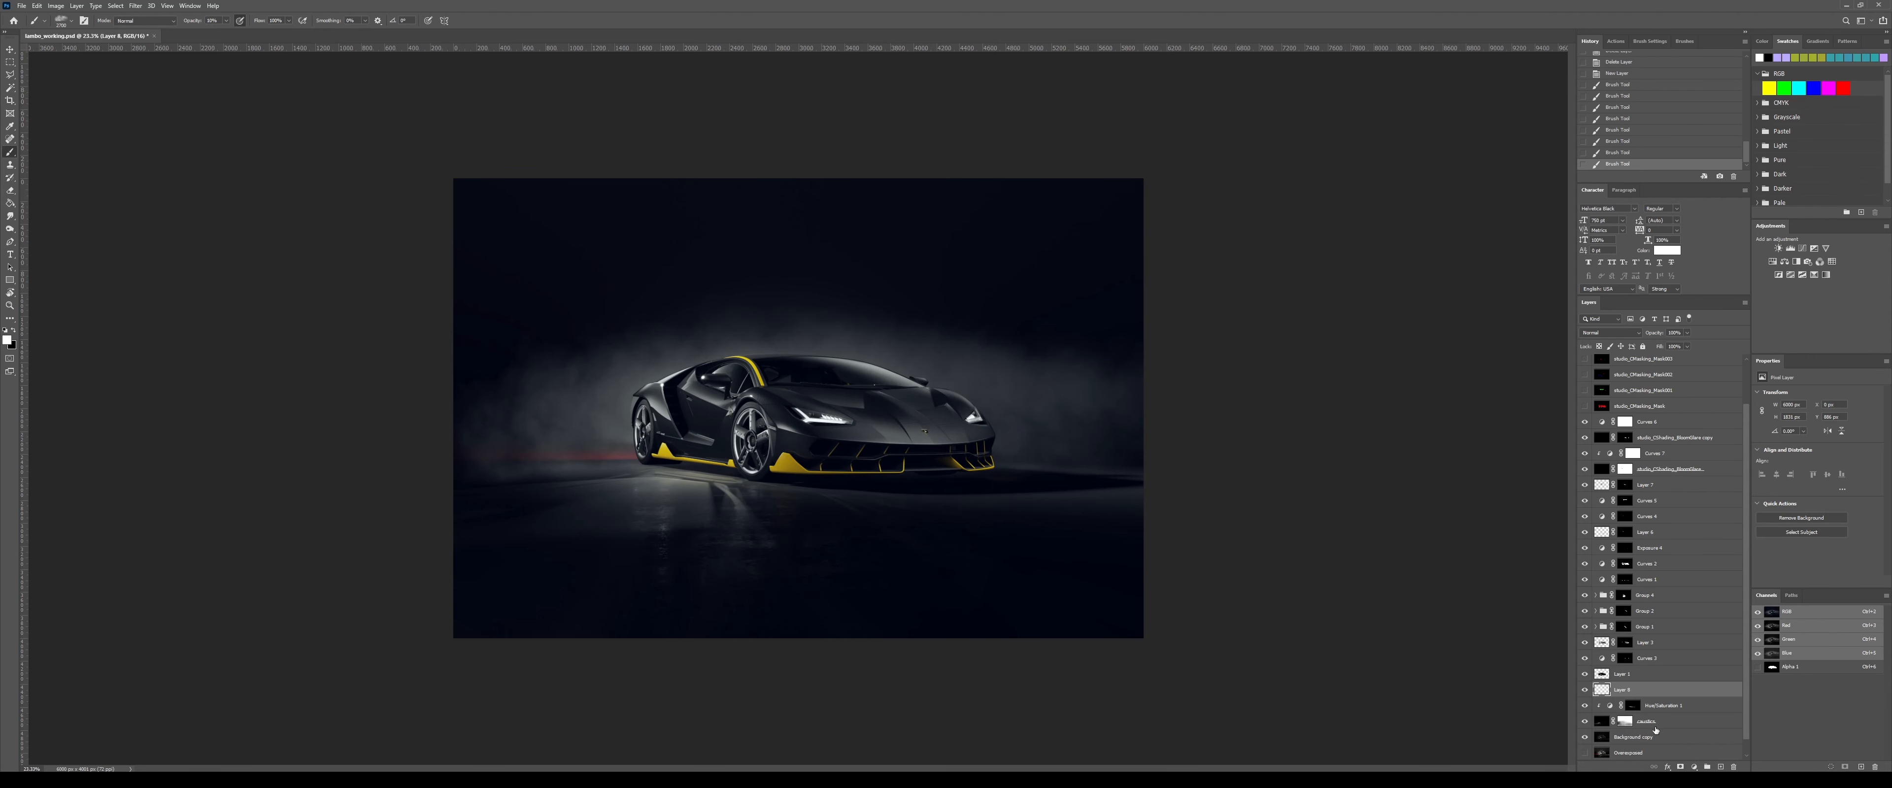
- Hide the smoke layer with a black mask and dab white smoke strokes on it to bring back haze behind the car
left_click(1680, 767, "alt")
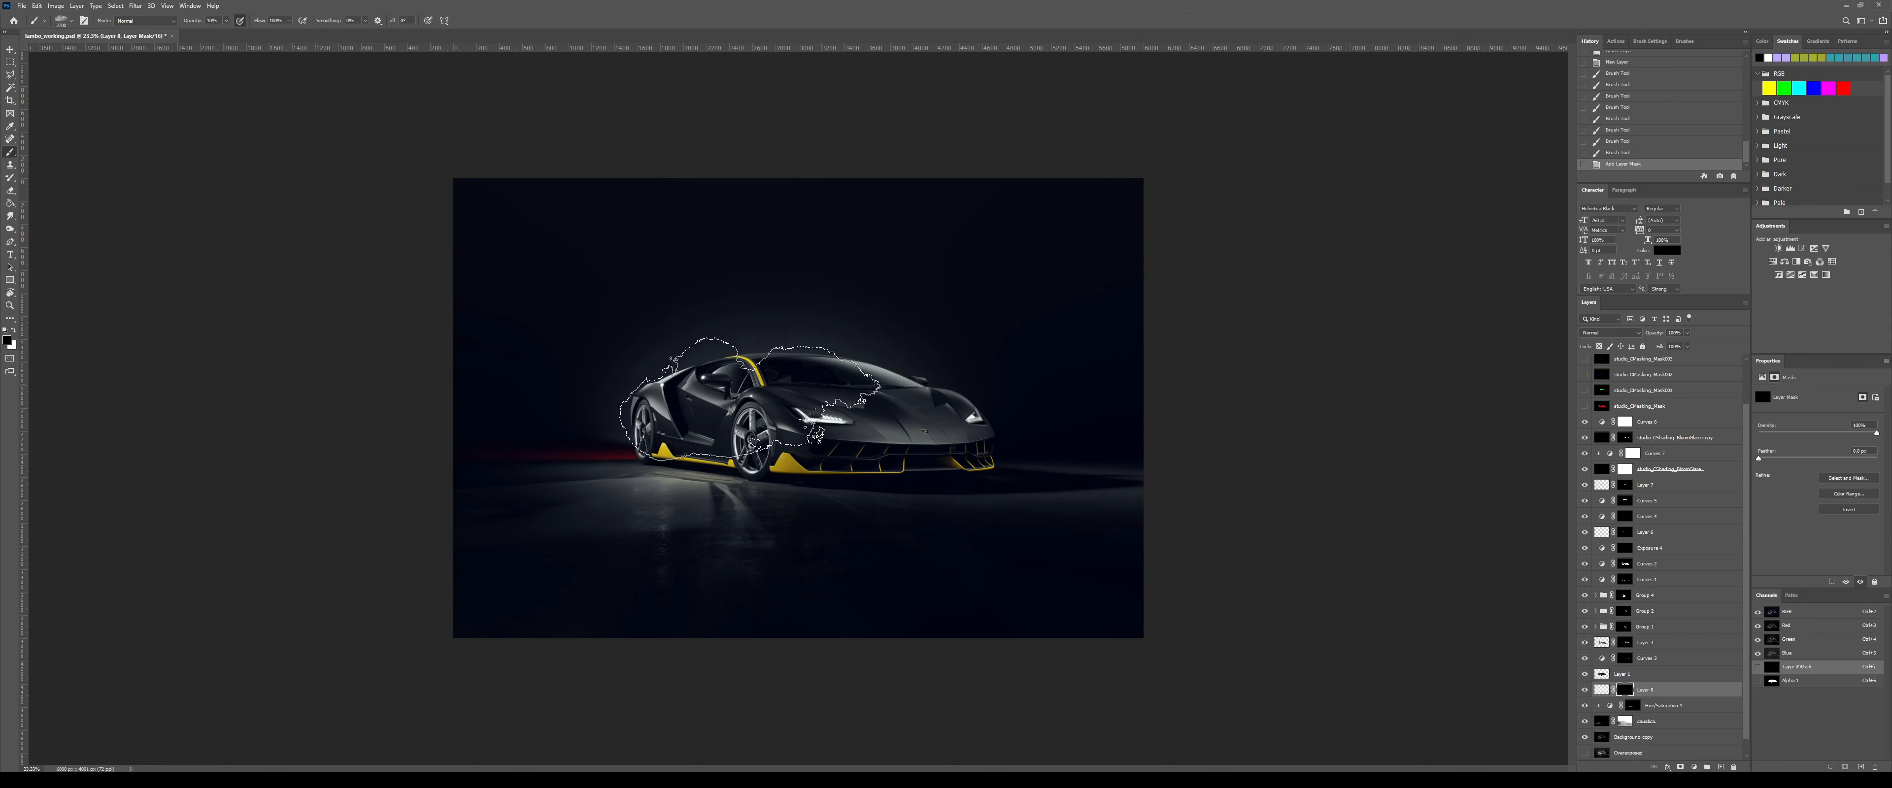
left_click(751, 402)
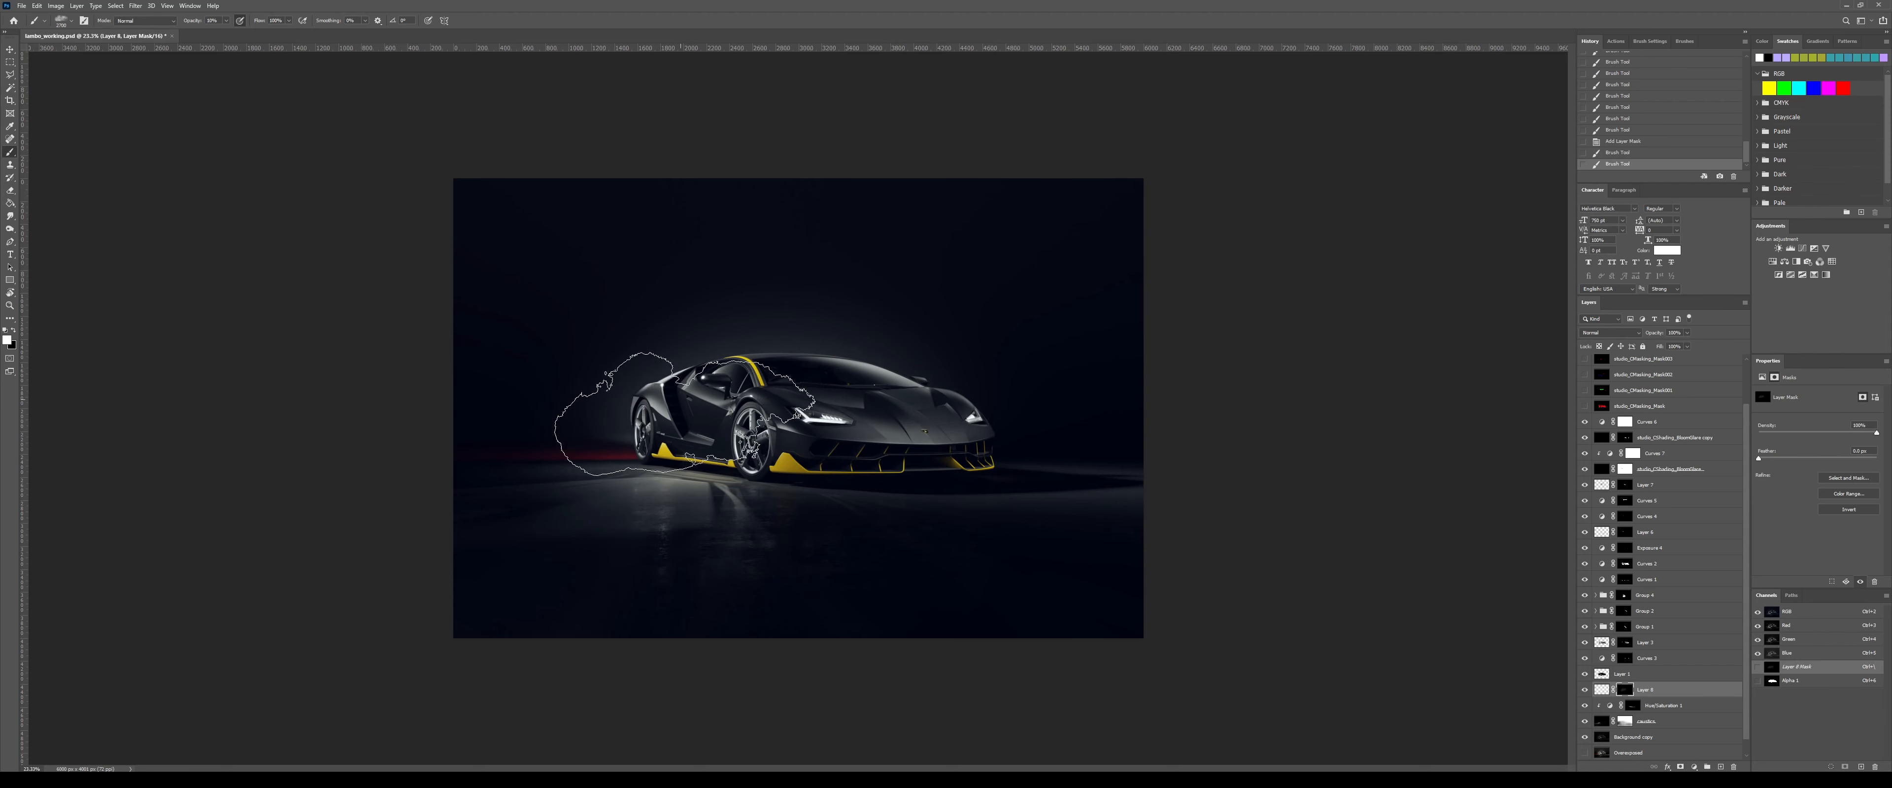
left_click(884, 400)
left_click(931, 389)
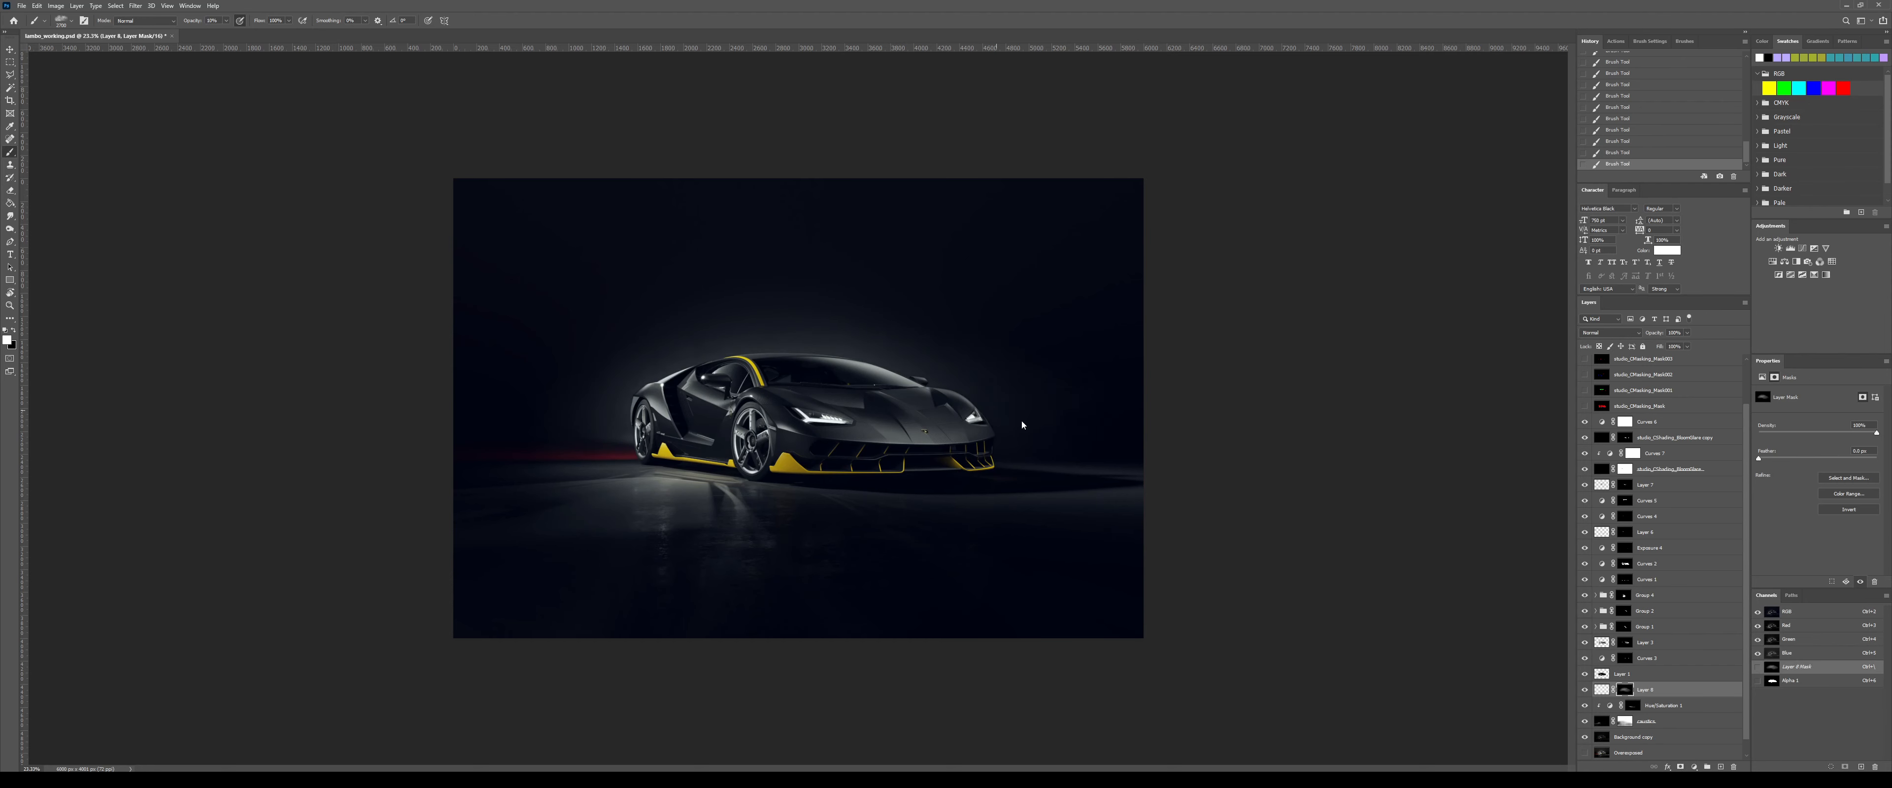
left_click(877, 389)
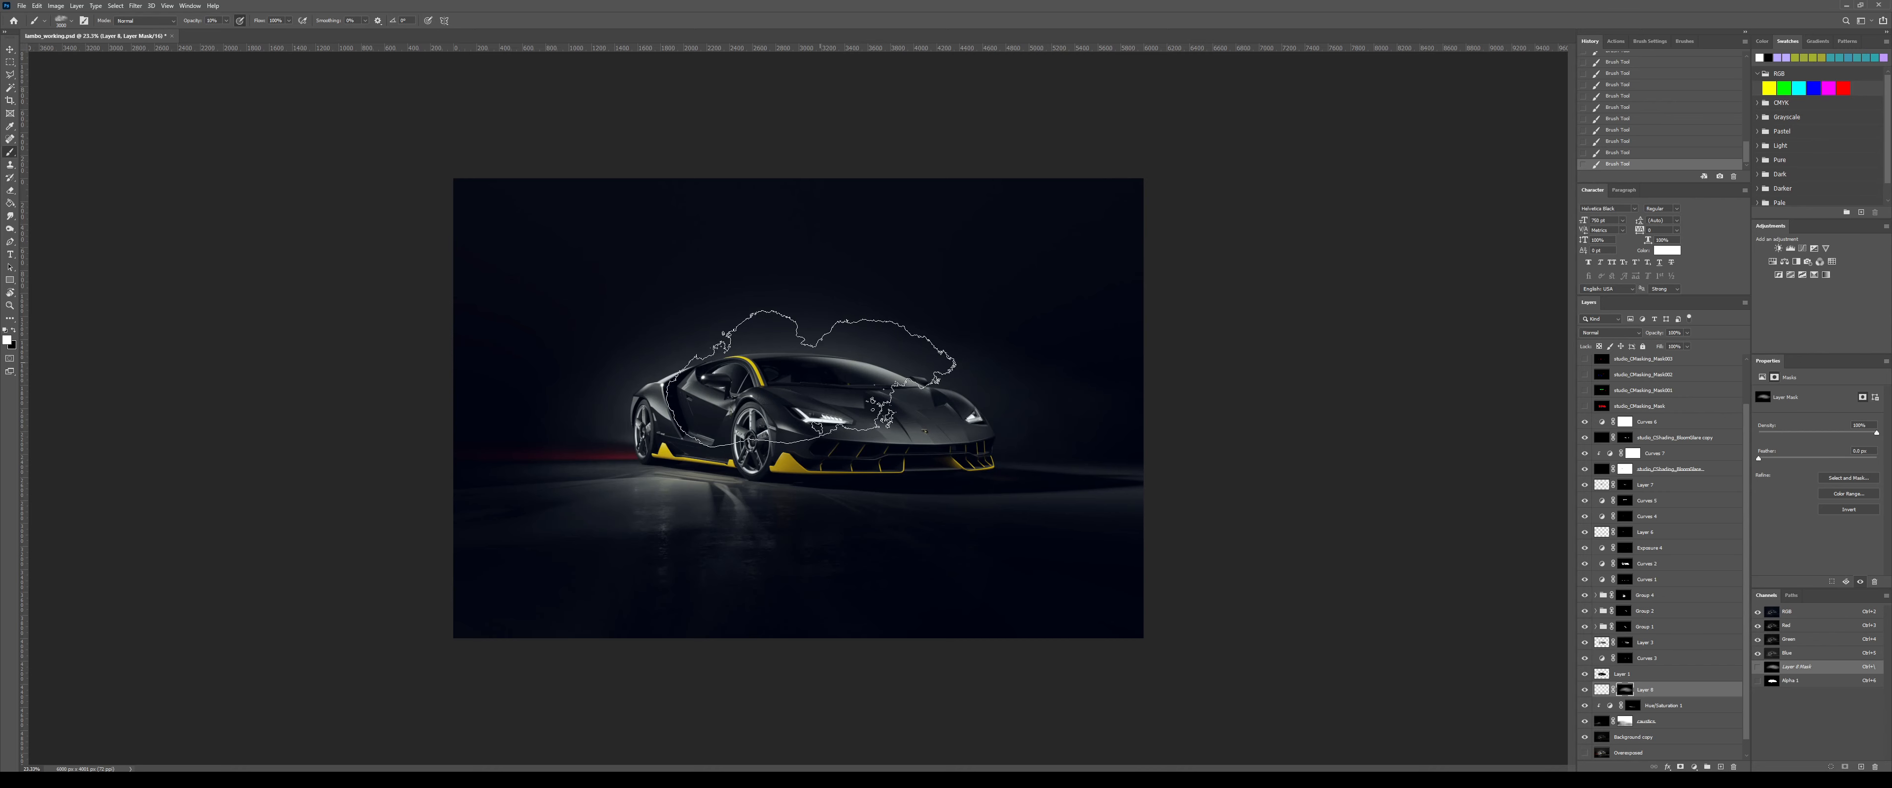
key("]")
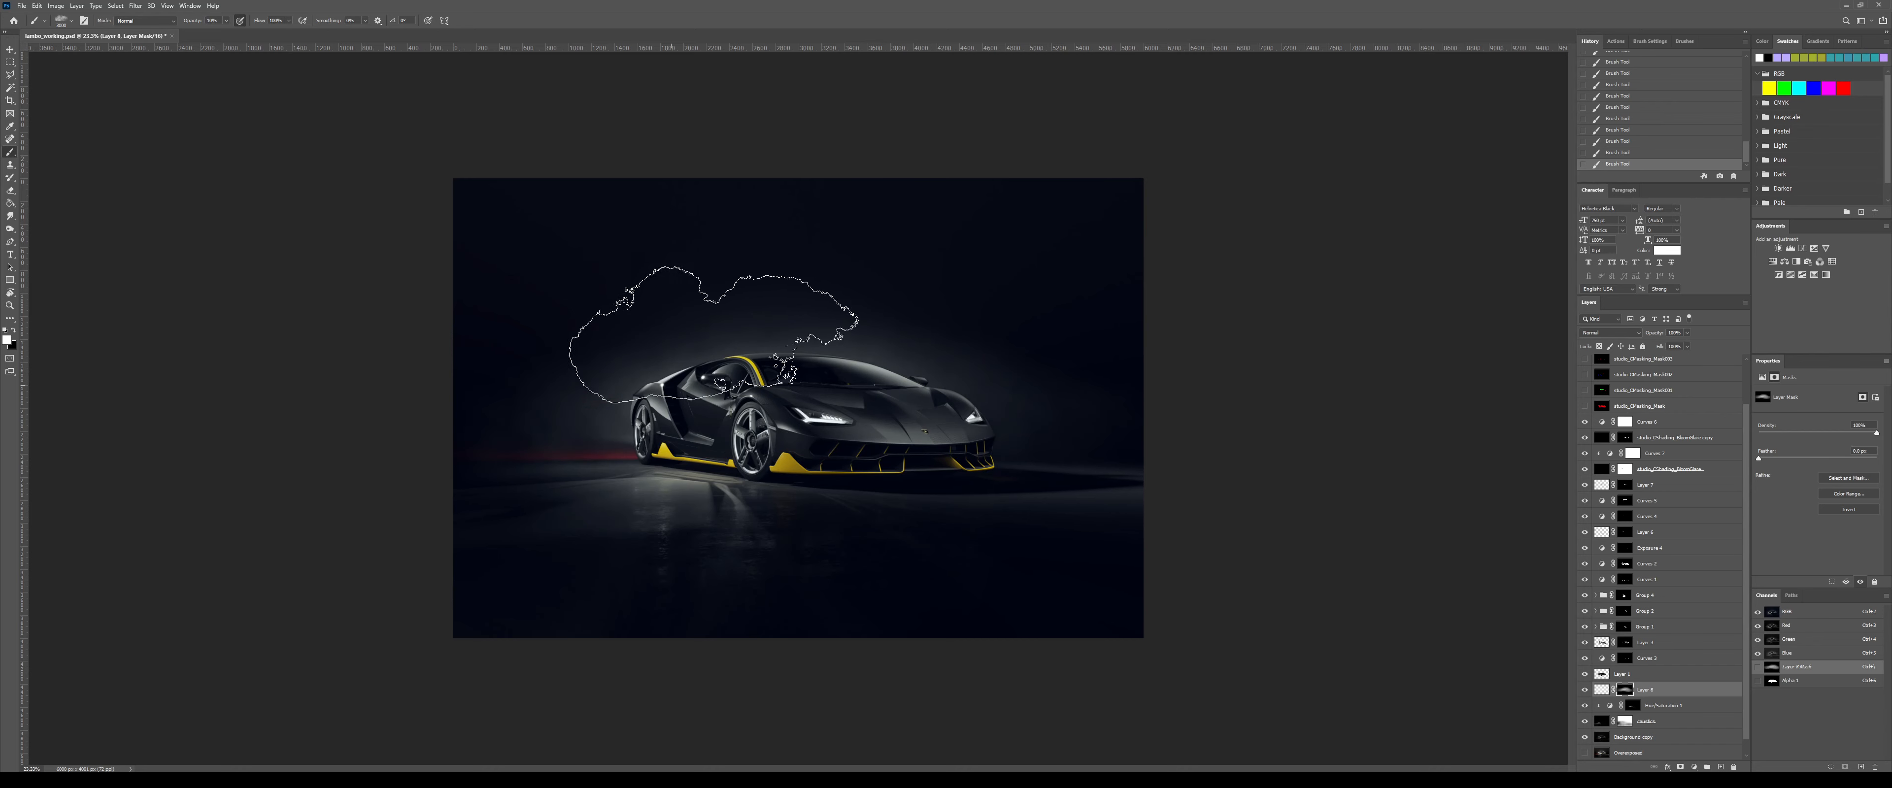
- Refine the smoke mask around the front of the car with a smaller black smoke brush
key("x")
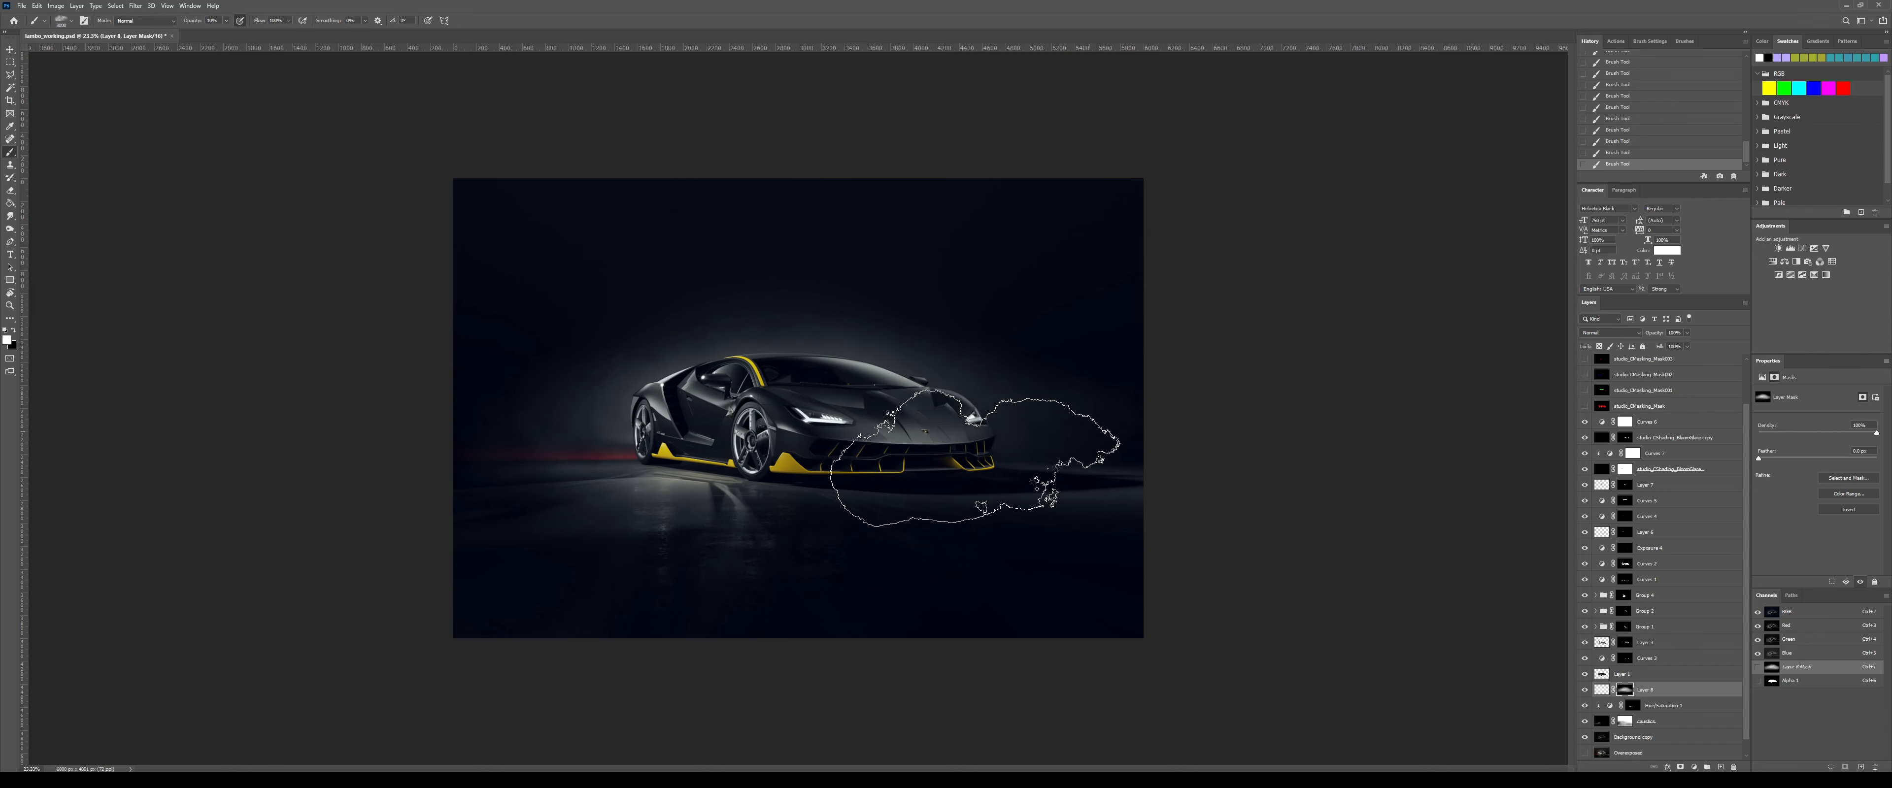
key("bracketleft")
key("bracketleft")
key("bracketleft")
key("bracketleft")
key("bracketleft")
key("bracketleft")
key("bracketleft")
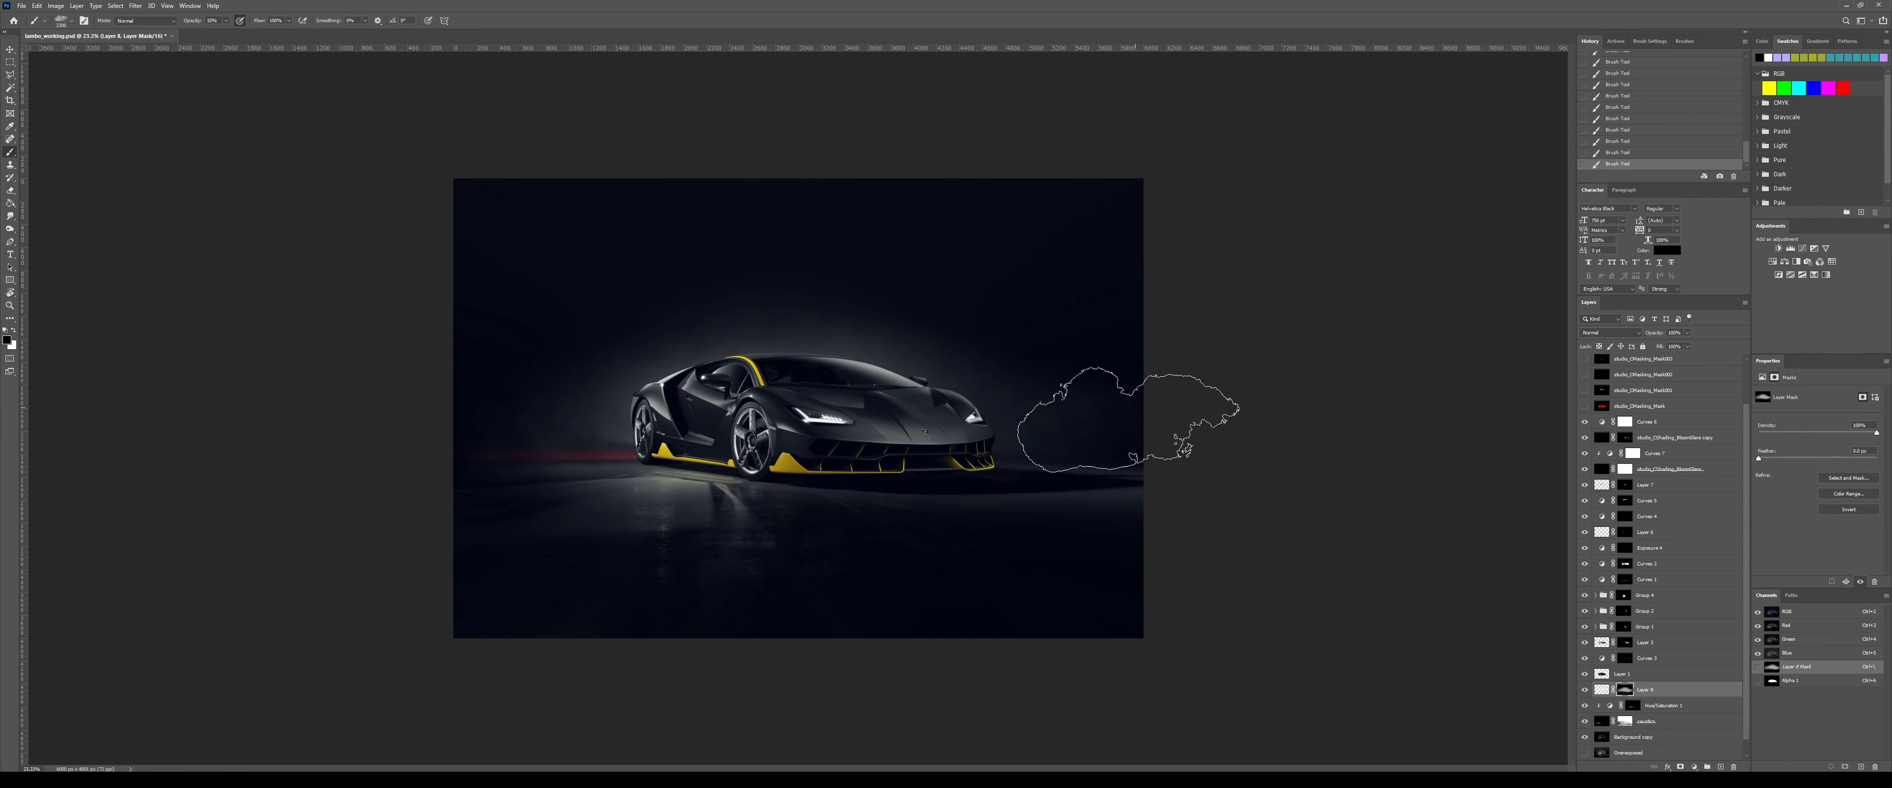
- Clip a Hue/Saturation adjustment to the smoke layer and colorize it dark red with high saturation and lowered lightness
left_click(1774, 262)
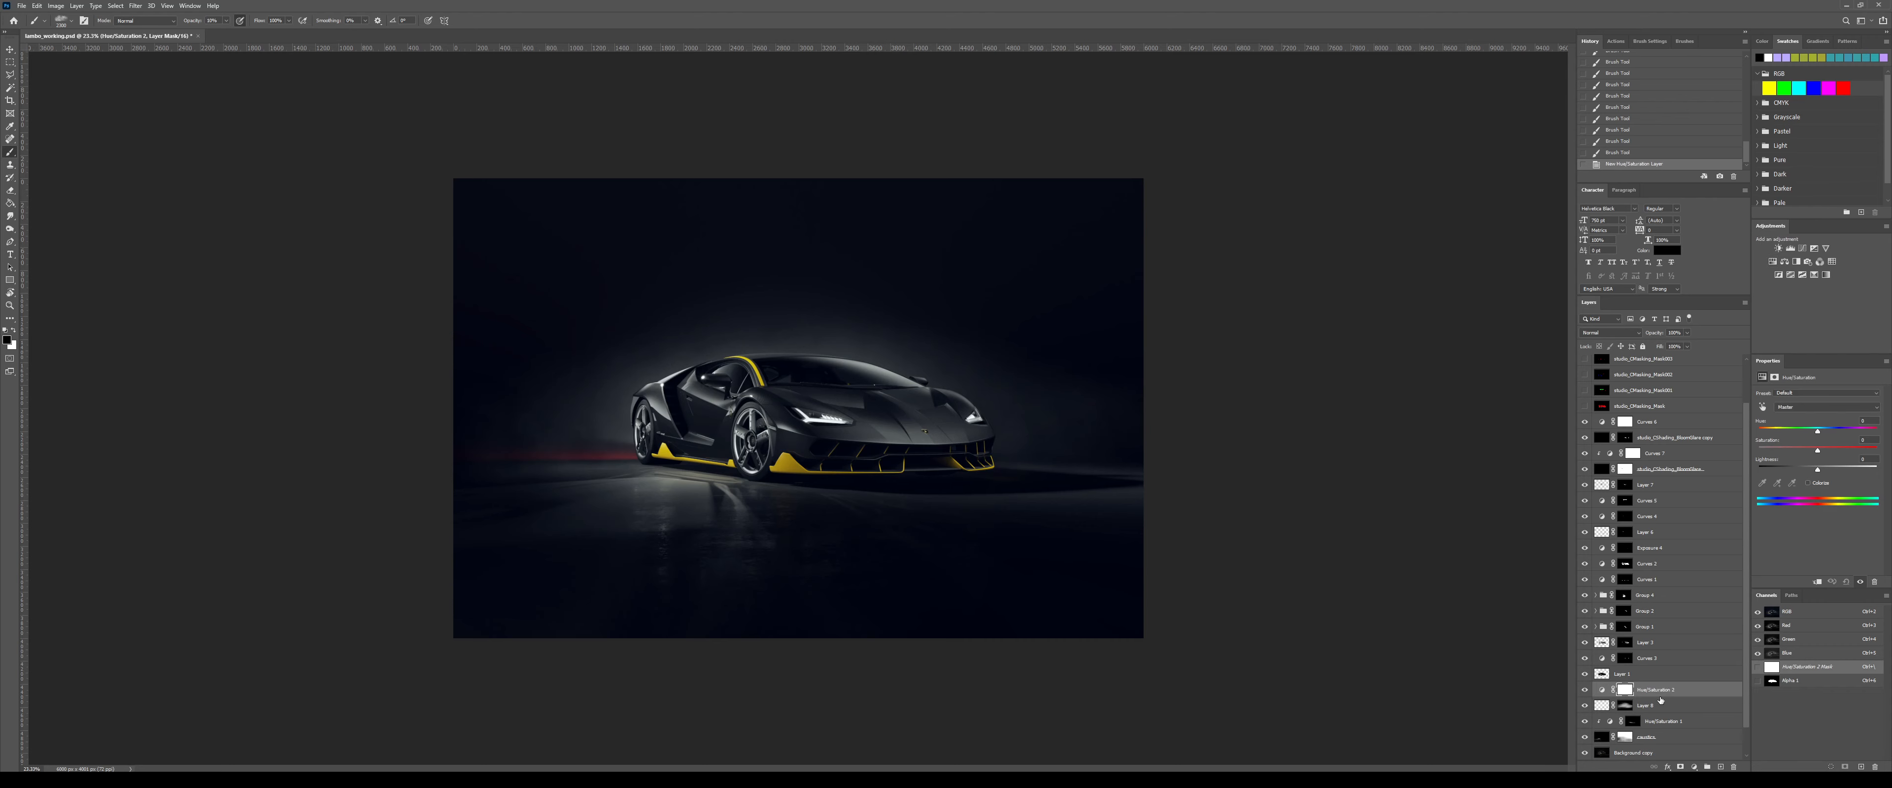
key("ctrl+0")
left_click(1662, 696)
left_click(1662, 697, "alt")
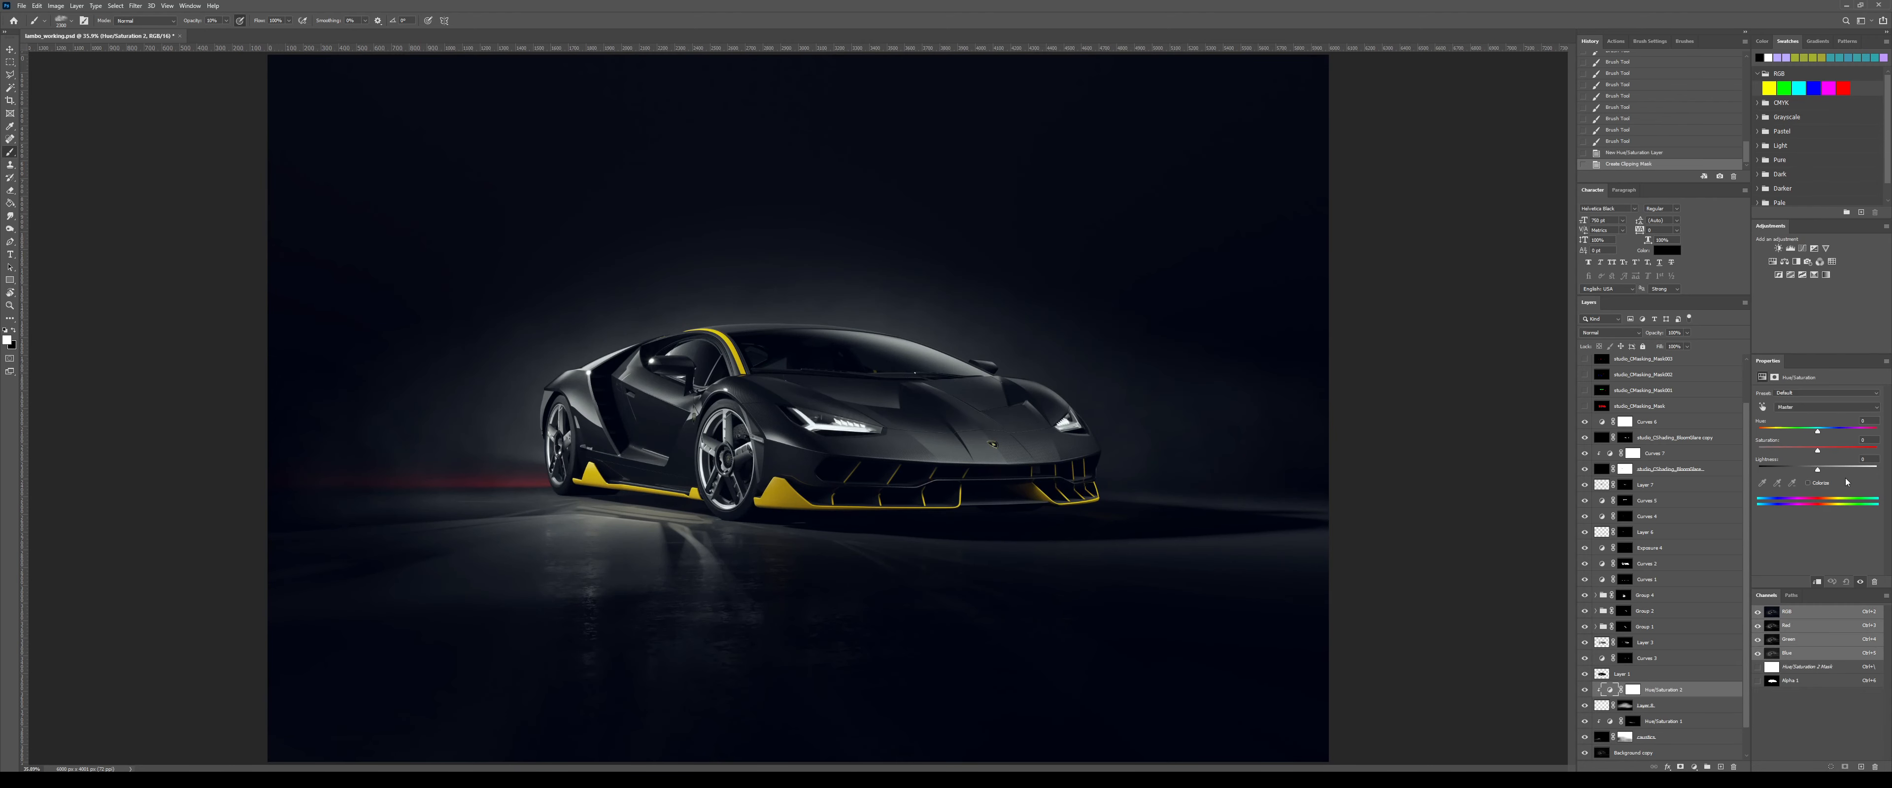
left_click(1818, 484)
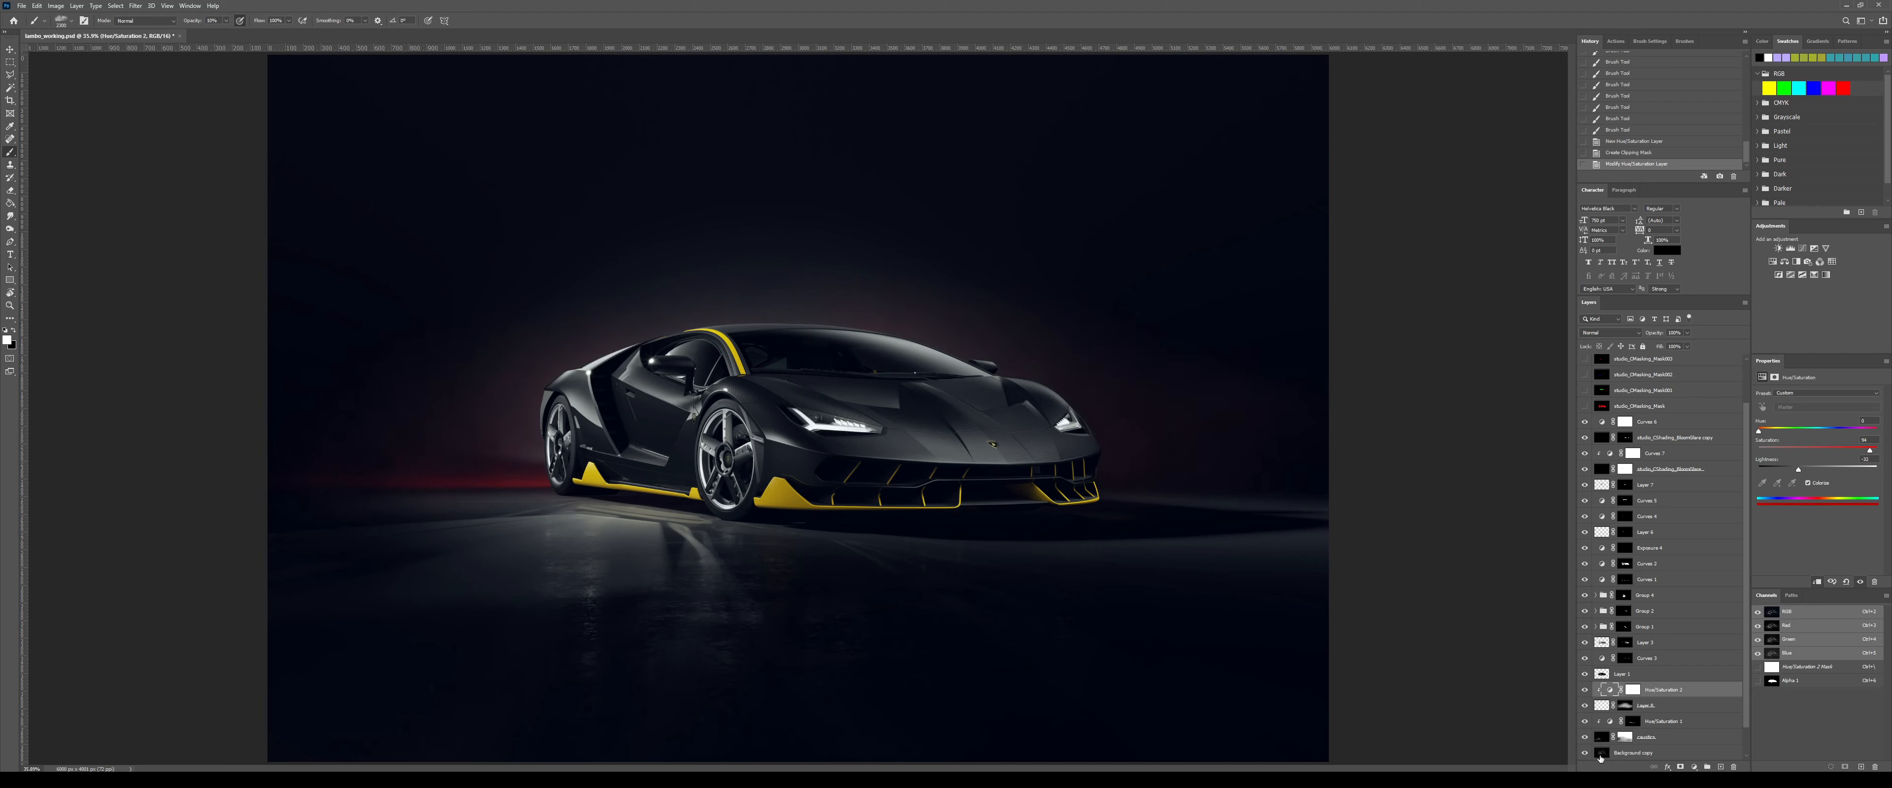
- Reveal more of the tinted smoke by painting white on its mask behind the rear, above the roof and beyond the front, up to 20% opacity
left_click(1627, 705, "ctrl")
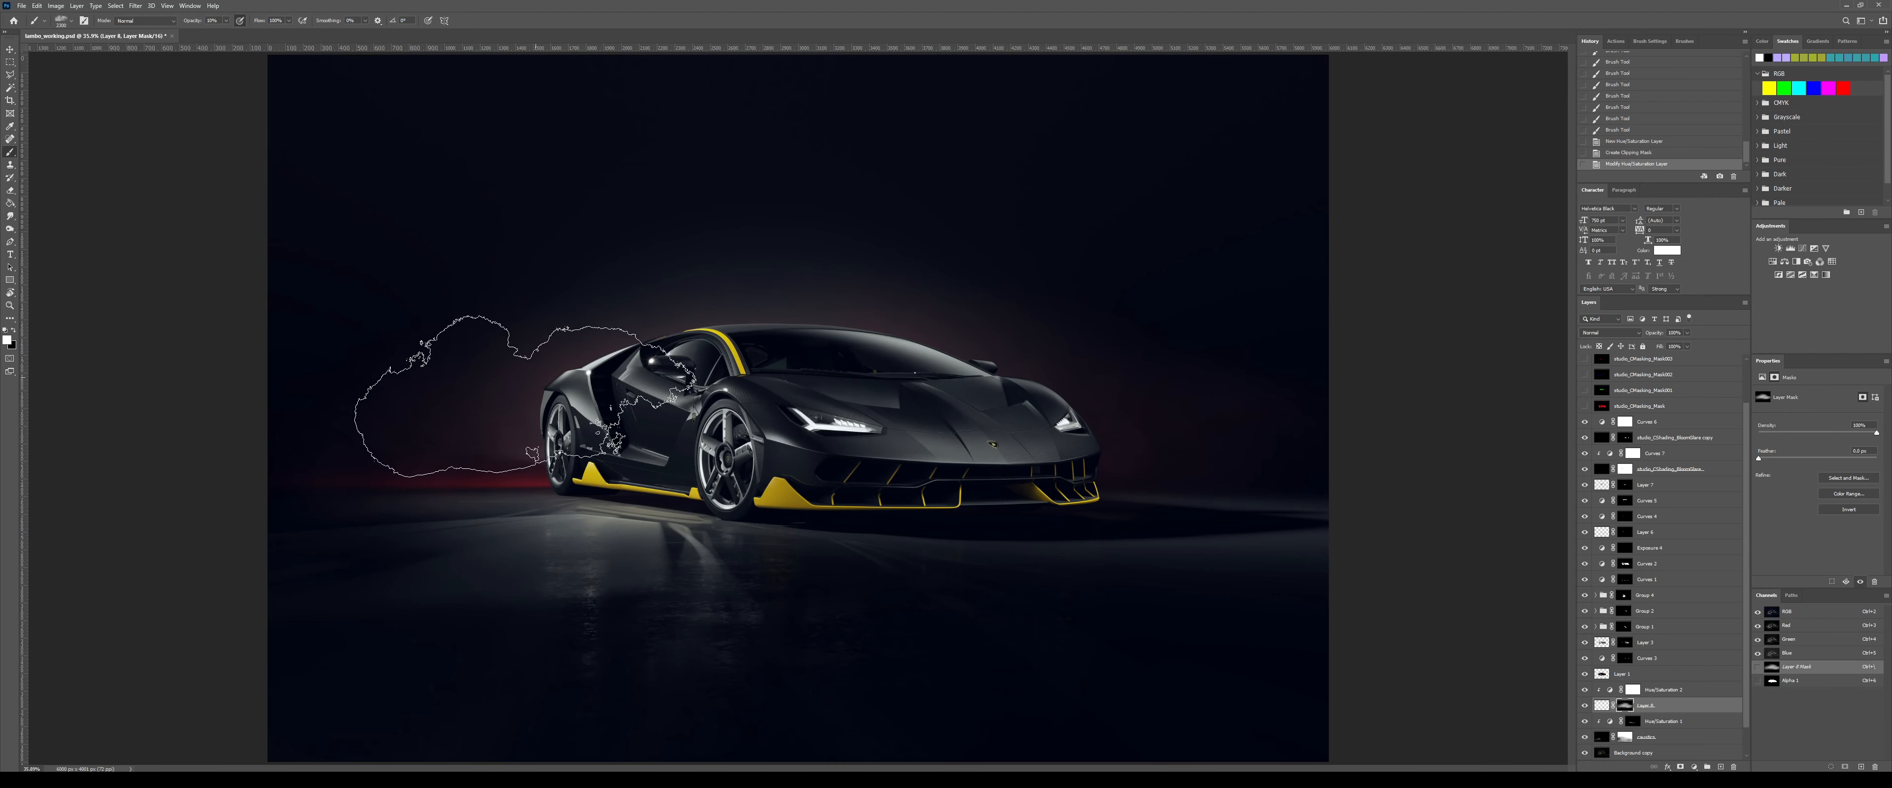
left_click(485, 415)
left_click(405, 405)
left_click(544, 352)
left_click(685, 300)
left_click(608, 332)
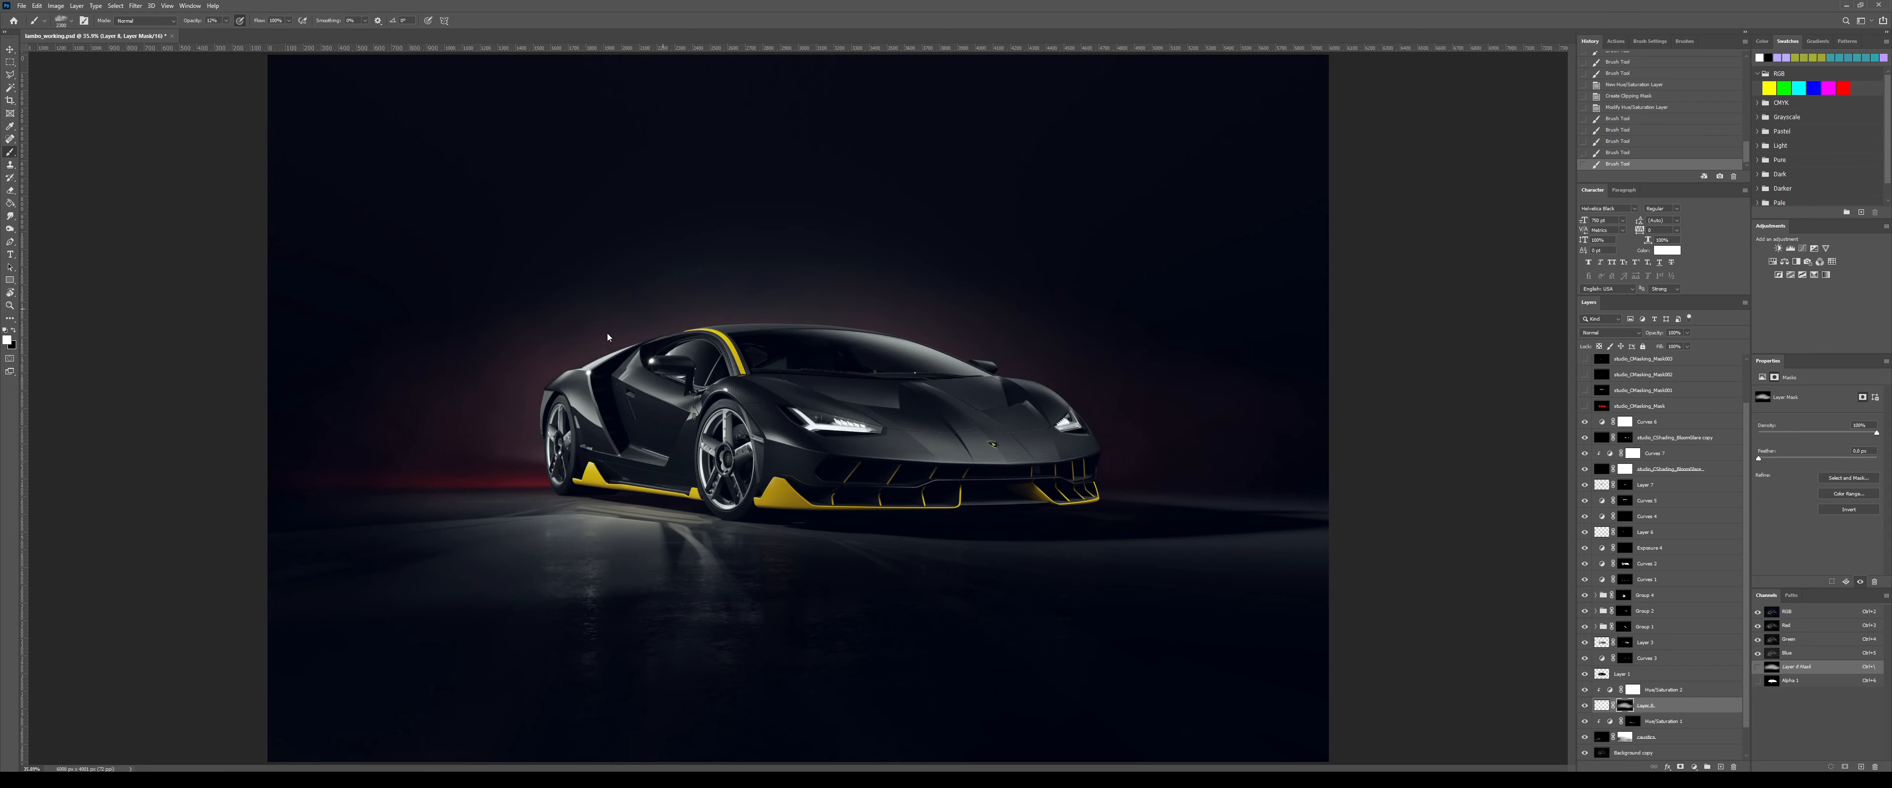
key("1")
key("2")
left_click(639, 345)
left_click(748, 274)
left_click(1133, 403)
left_click(1261, 454)
- Thicken the smoke near the car body by painting white directly on the smoke layer with a smaller brush at 20% opacity
key("ctrl+2")
key("bracketleft")
key("bracketleft")
key("bracketleft")
key("bracketleft")
key("bracketleft")
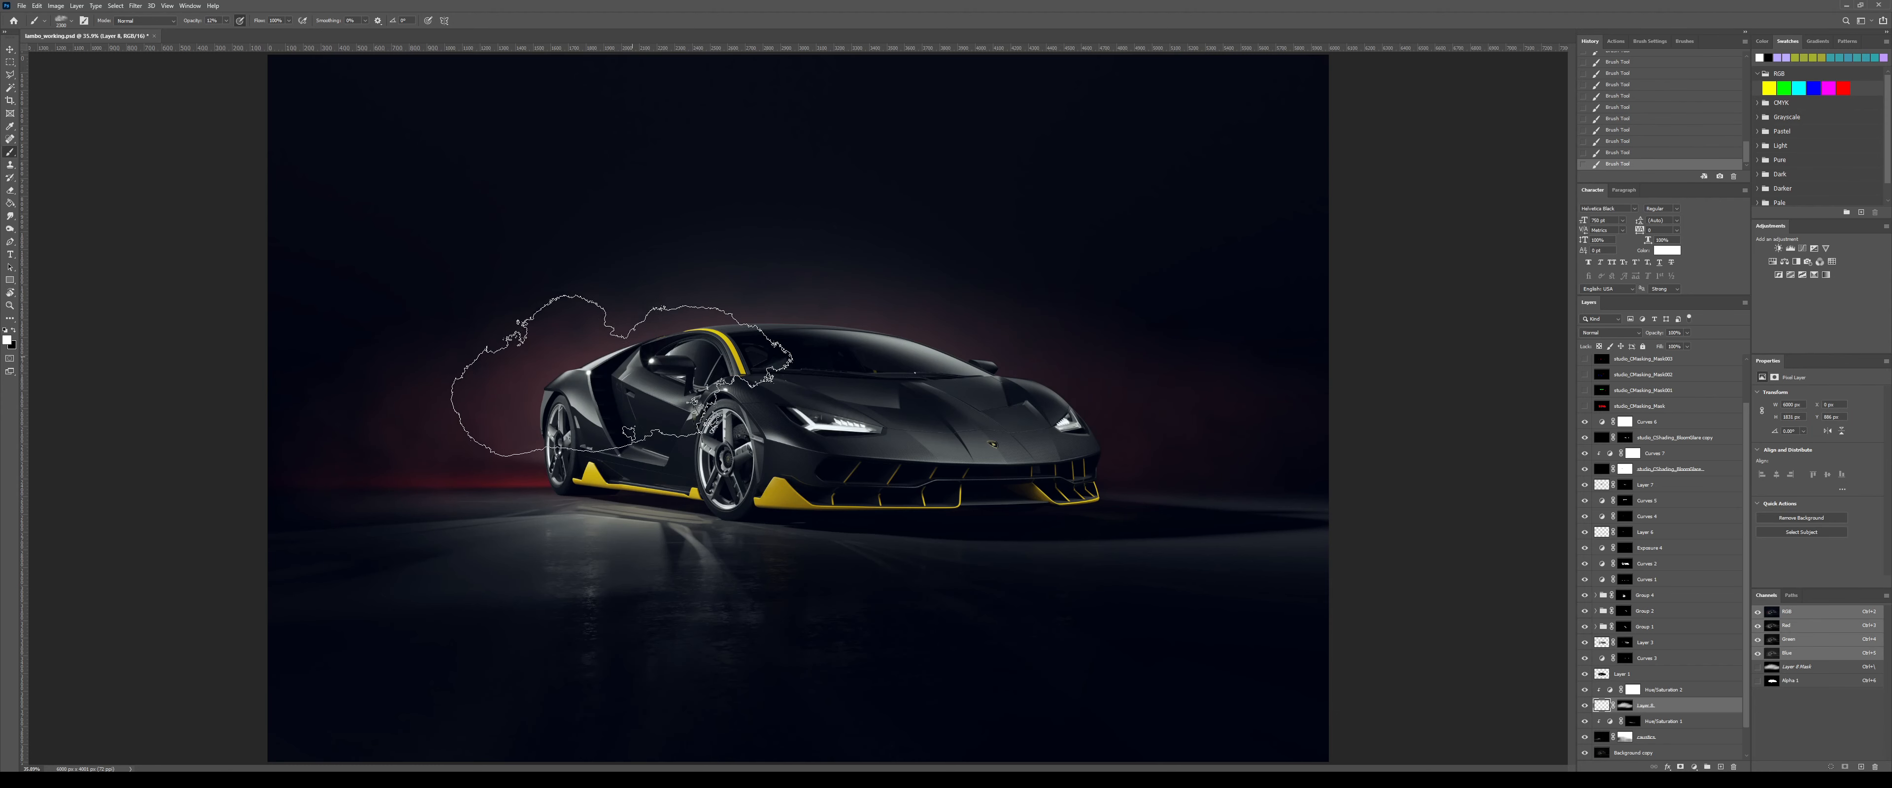
key("2")
left_click(621, 393)
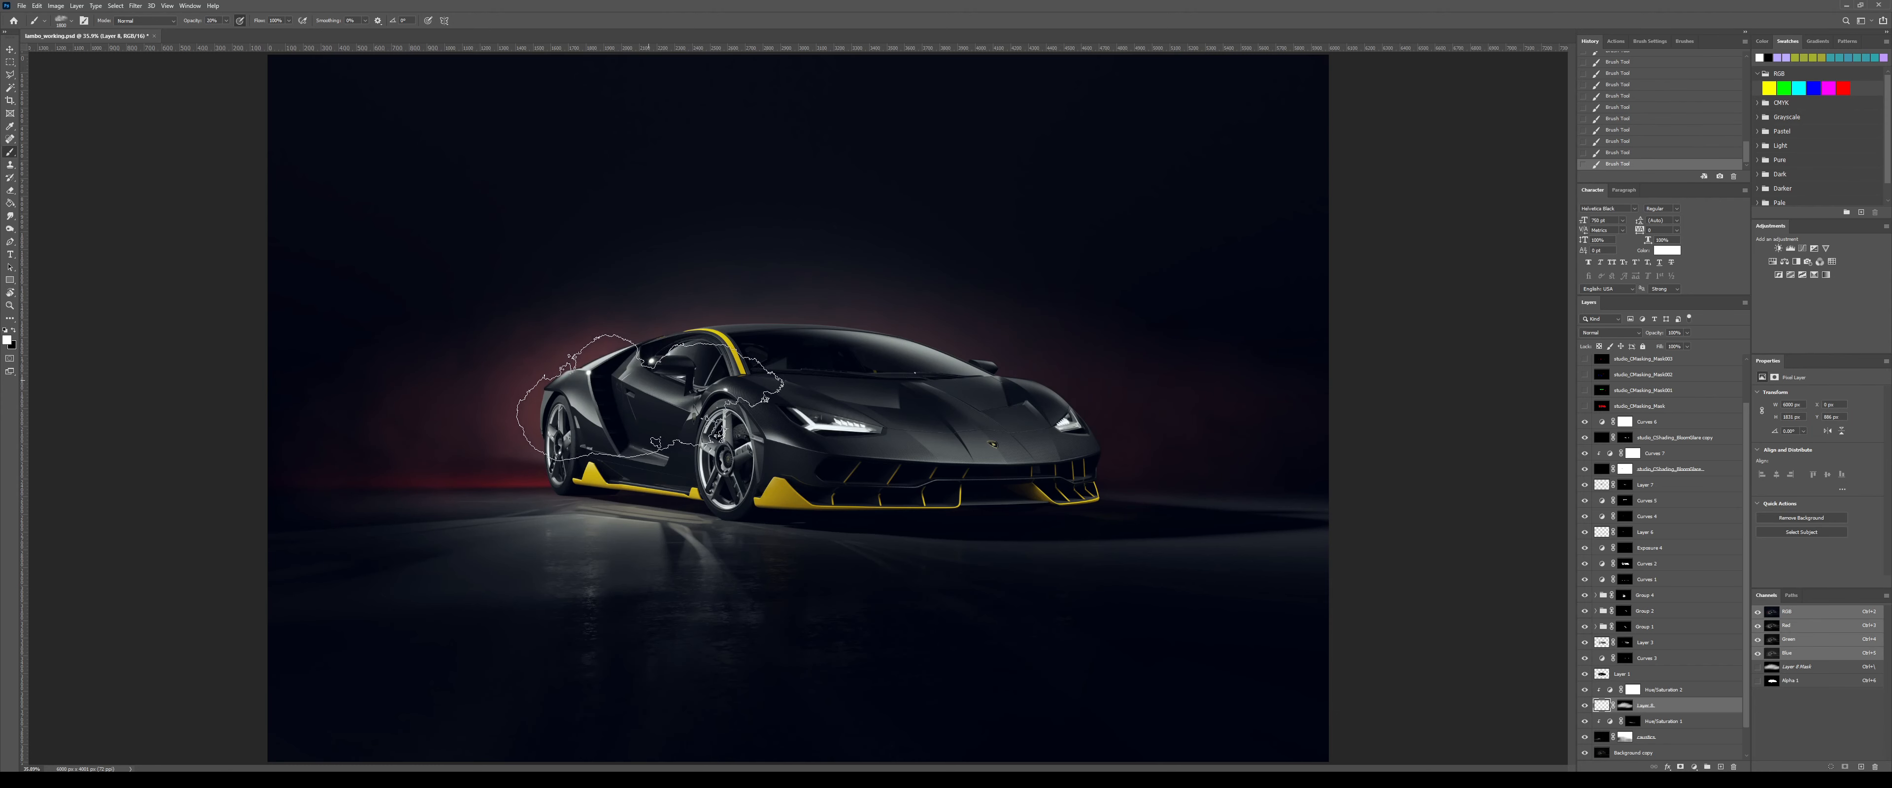
left_click(742, 386)
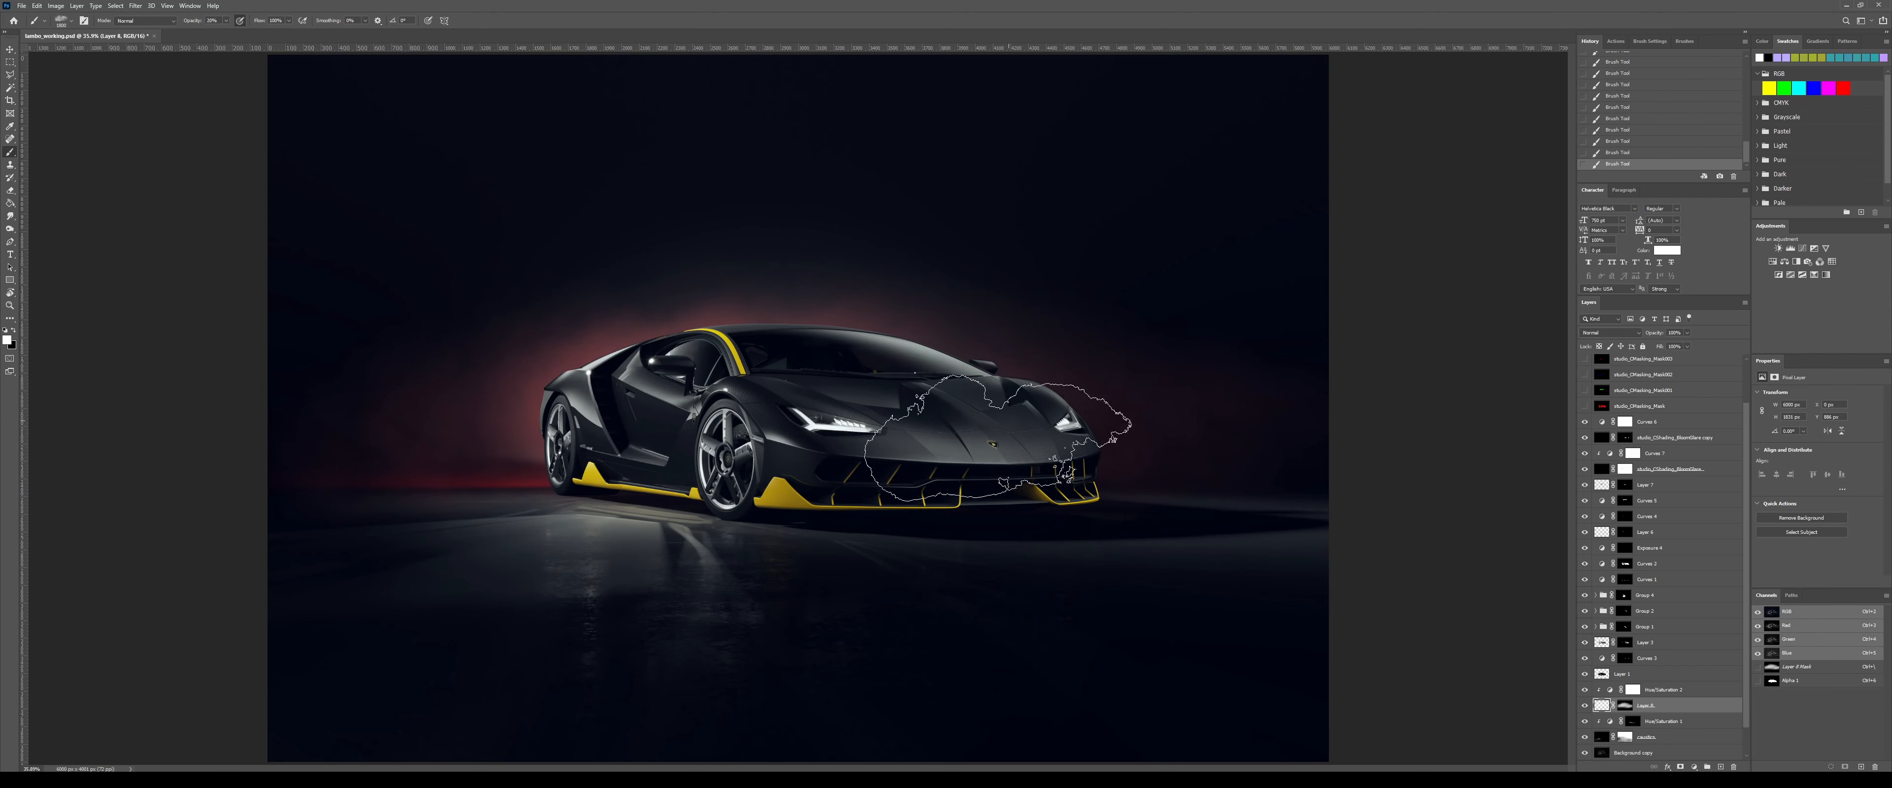
left_click(634, 413)
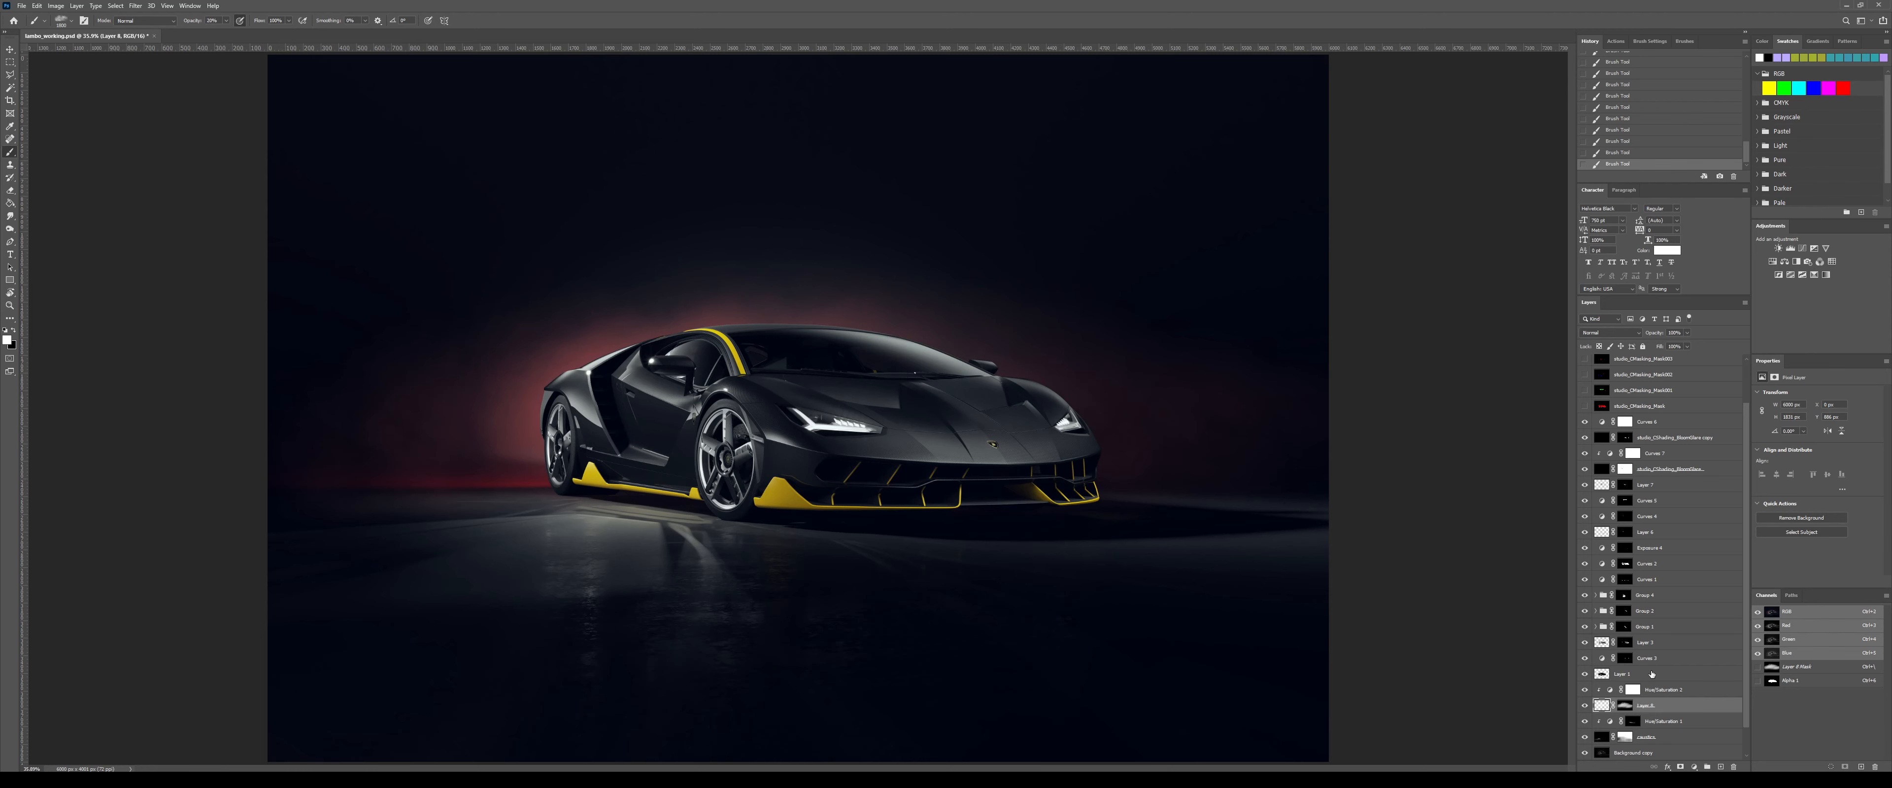
- Reduce the smoke around the car by painting black on its mask with a smaller smoke brush at 10% opacity
left_click(1627, 711)
key("x")
key("1")
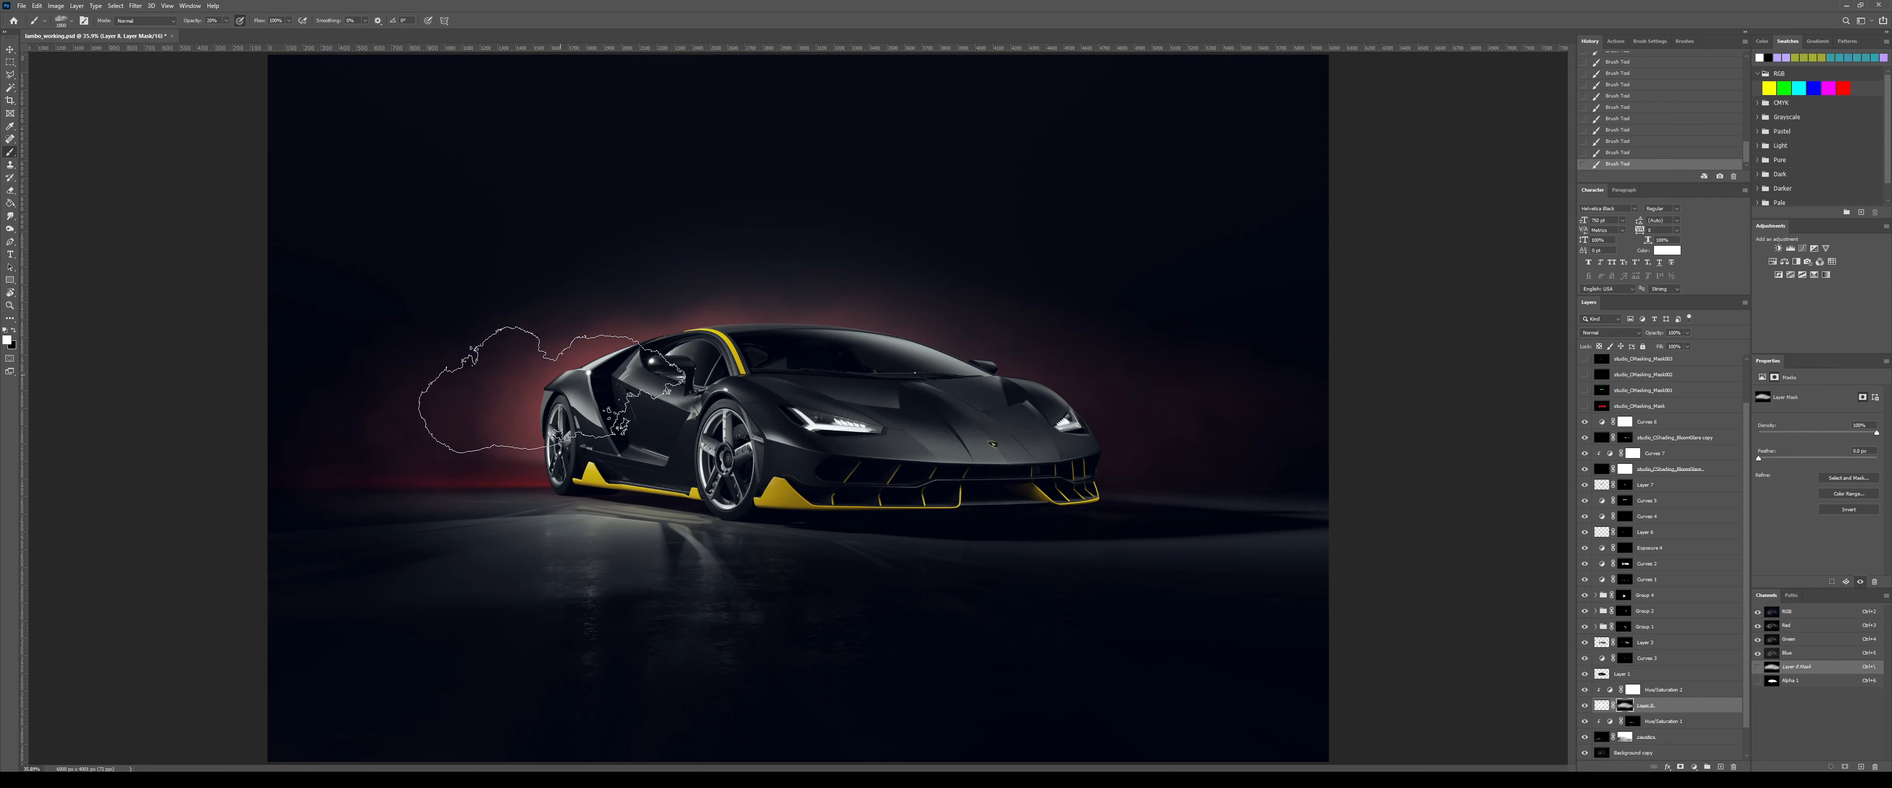
key("bracketleft")
key("bracketleft")
key("bracketleft")
key("bracketleft")
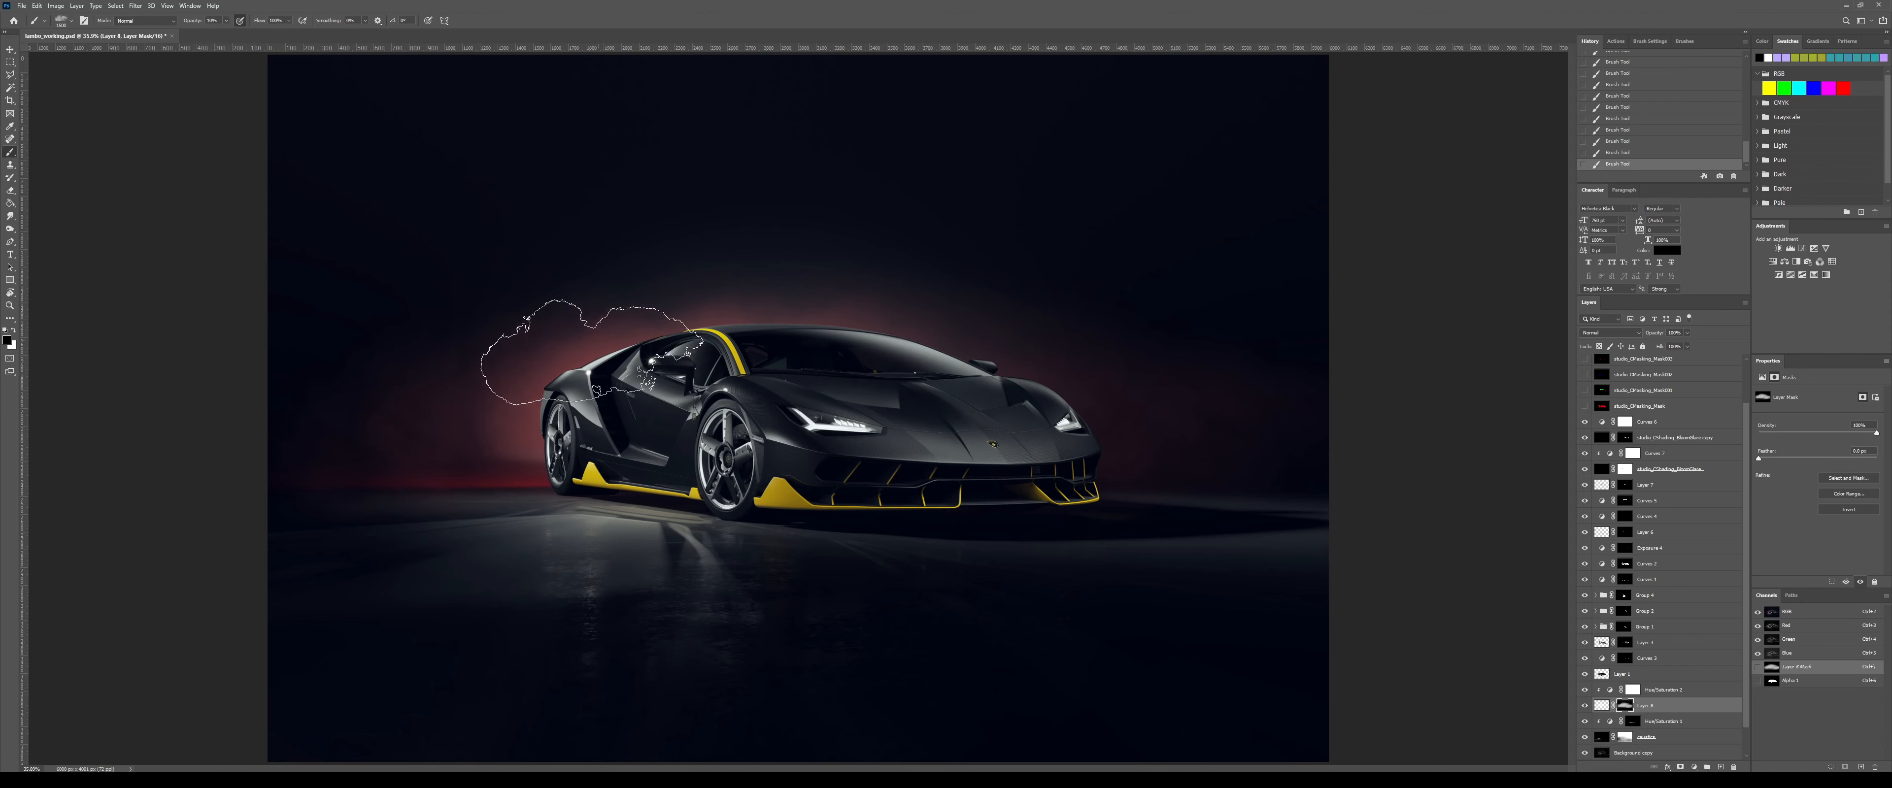
right_click(587, 327)
left_click(501, 303)
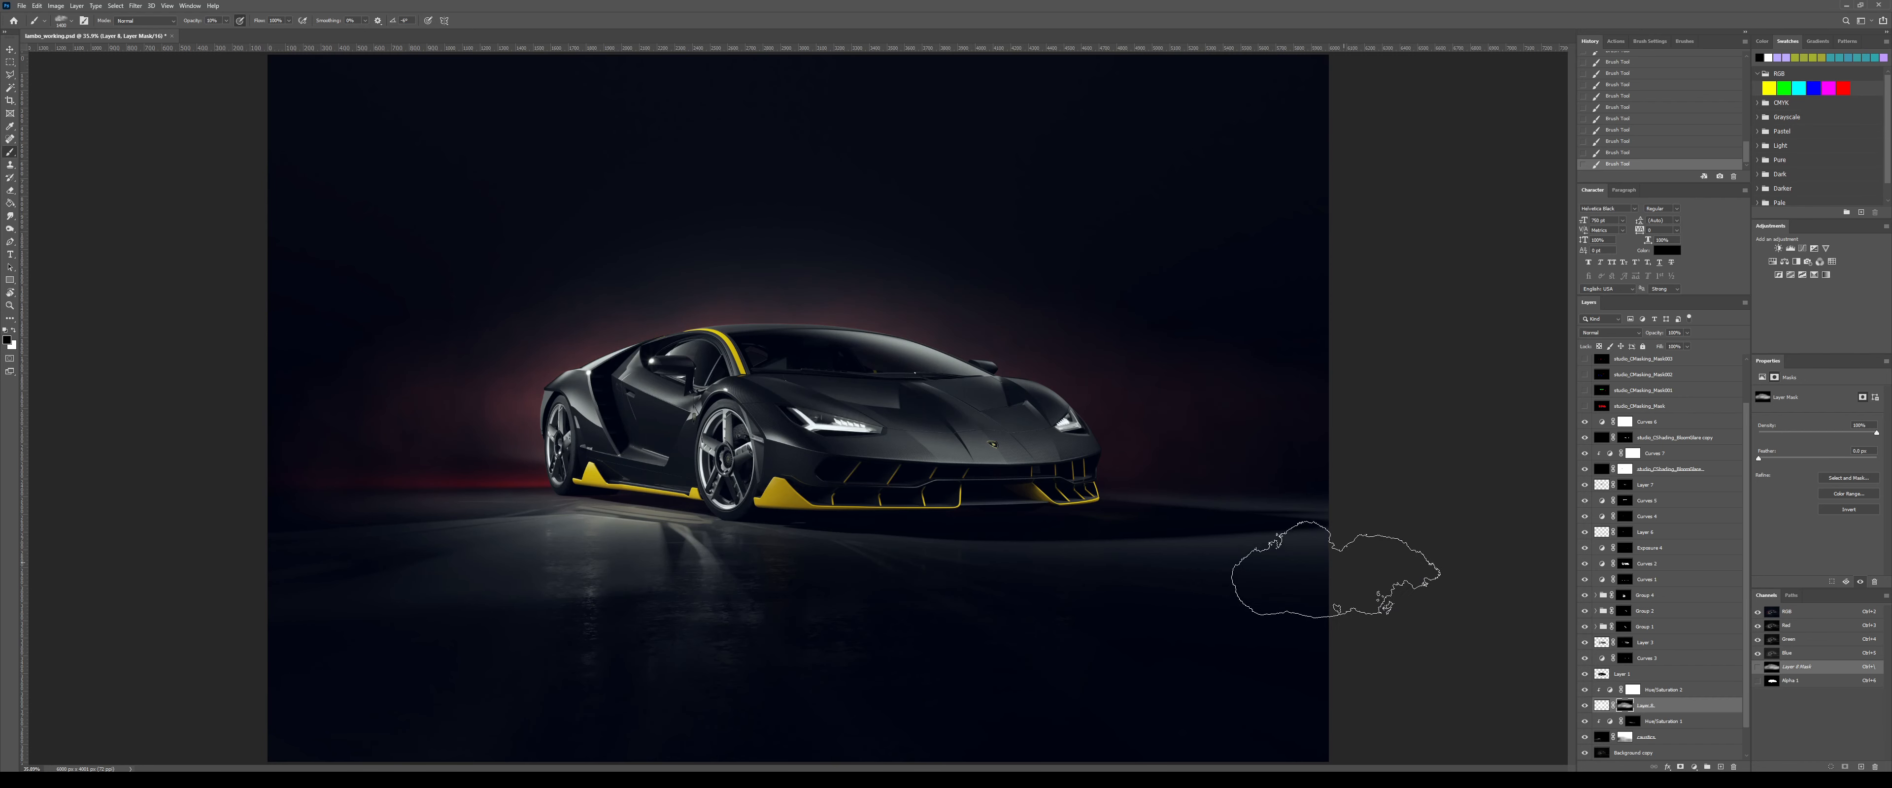
- Invert the clipped Hue/Saturation mask and paint the red tint back in white around the rear of the car
left_click(1632, 691)
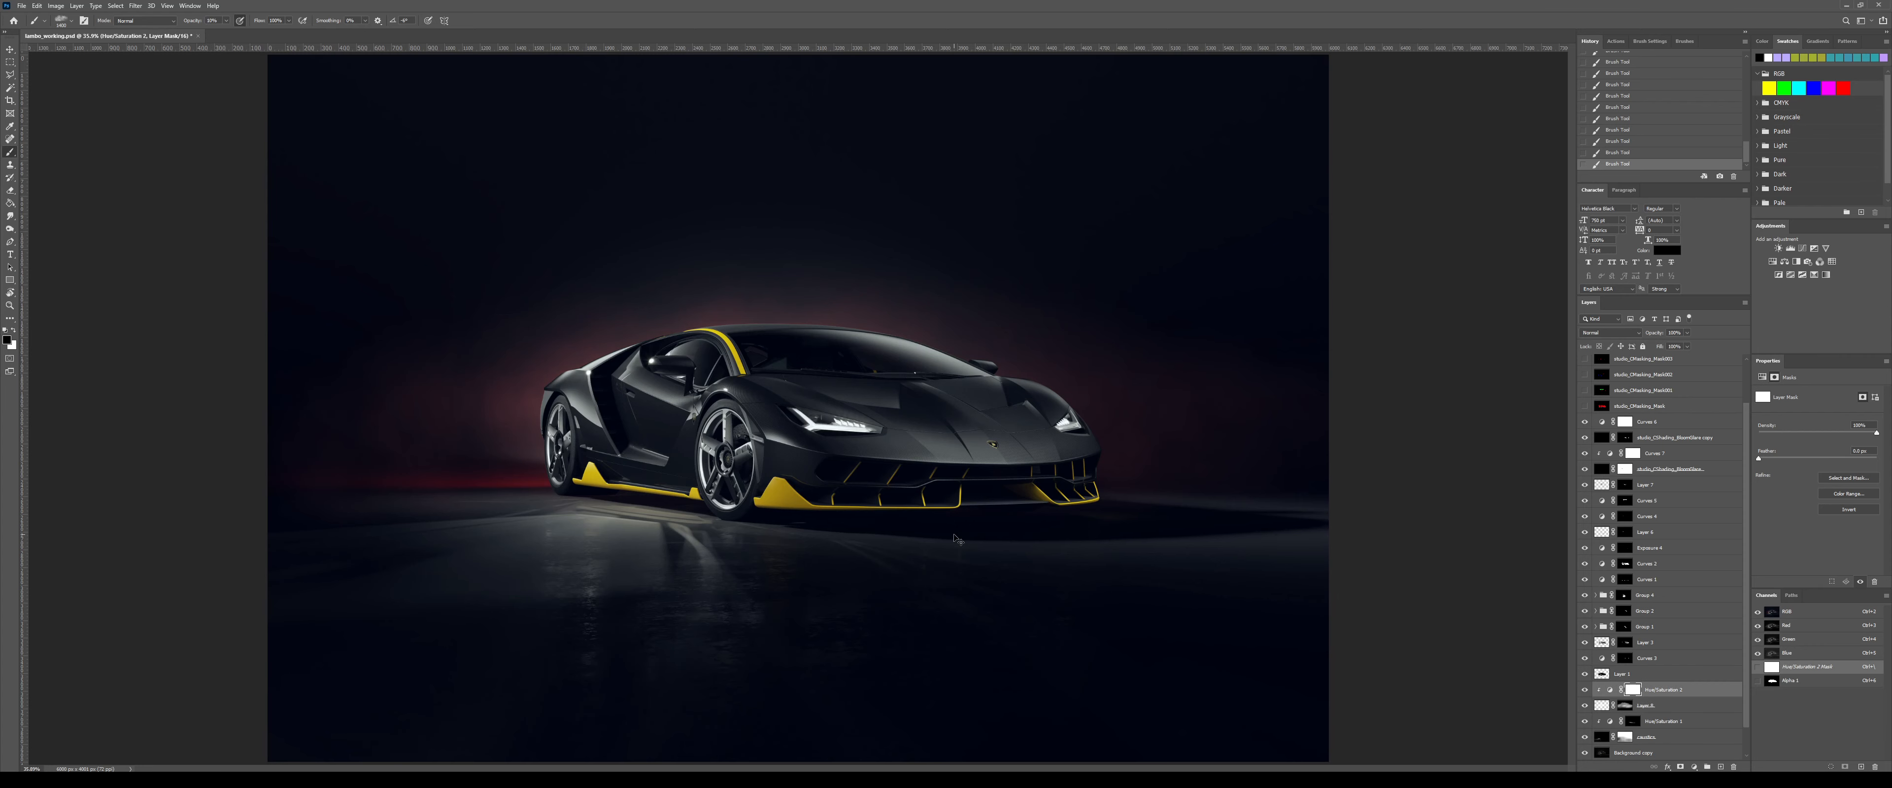
key("ctrl+i")
left_click(667, 412)
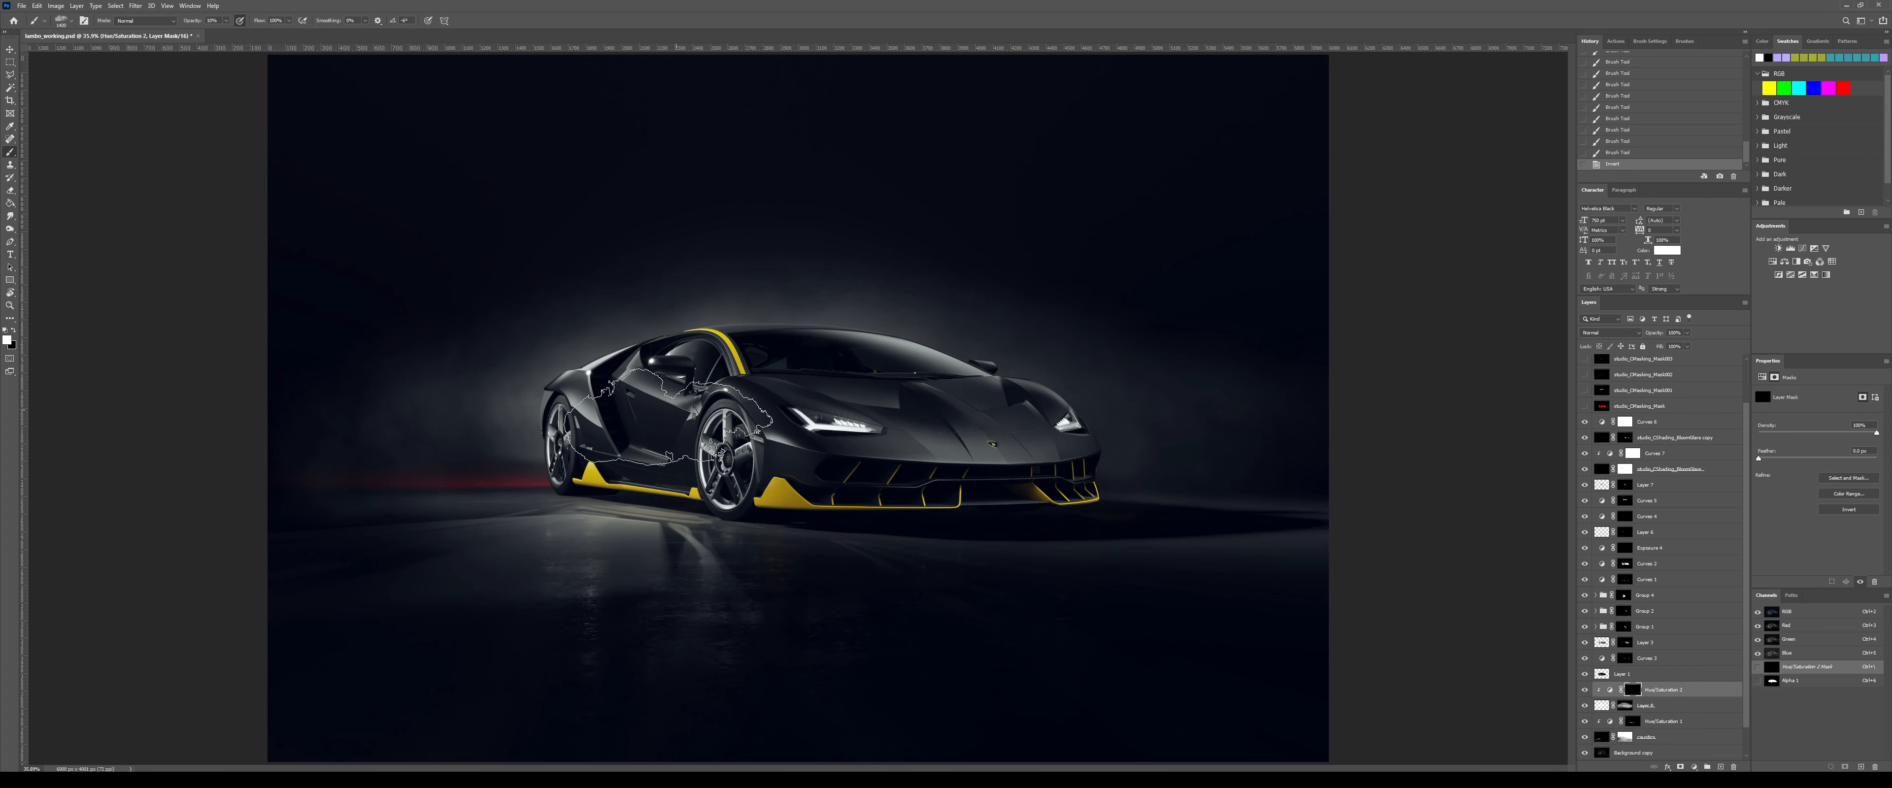
left_click(616, 417)
left_click(570, 445)
left_click(543, 426)
left_click_drag(593, 366, 665, 373)
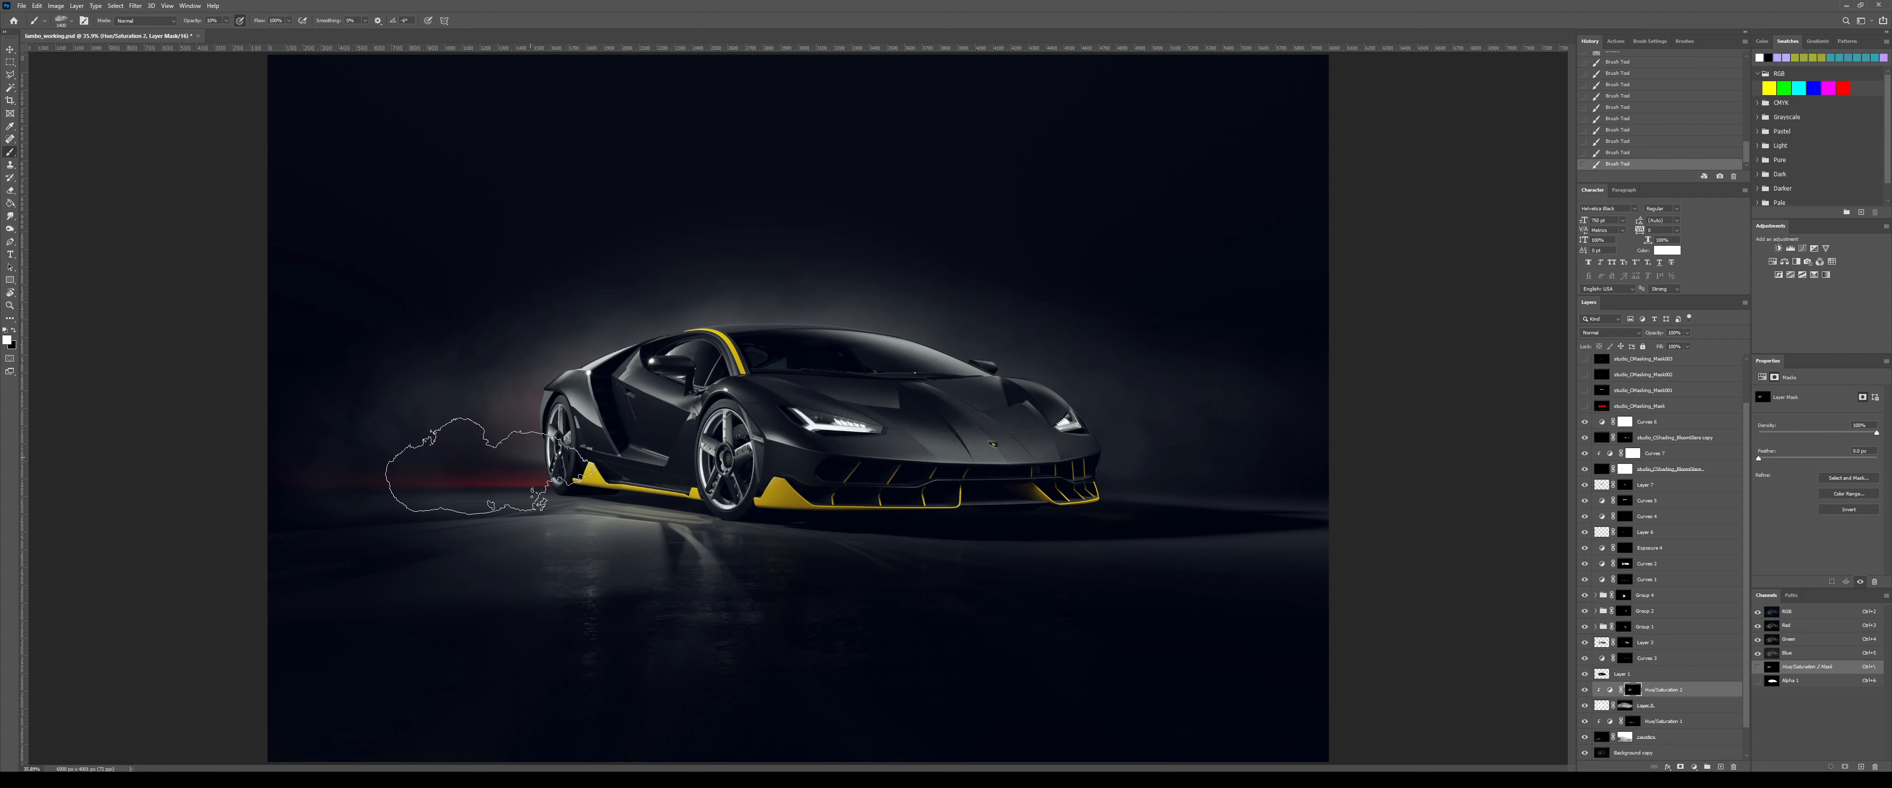
mouse_move(500, 459)
left_mouse_down()
mouse_move(559, 388)
mouse_move(624, 402)
left_mouse_up()
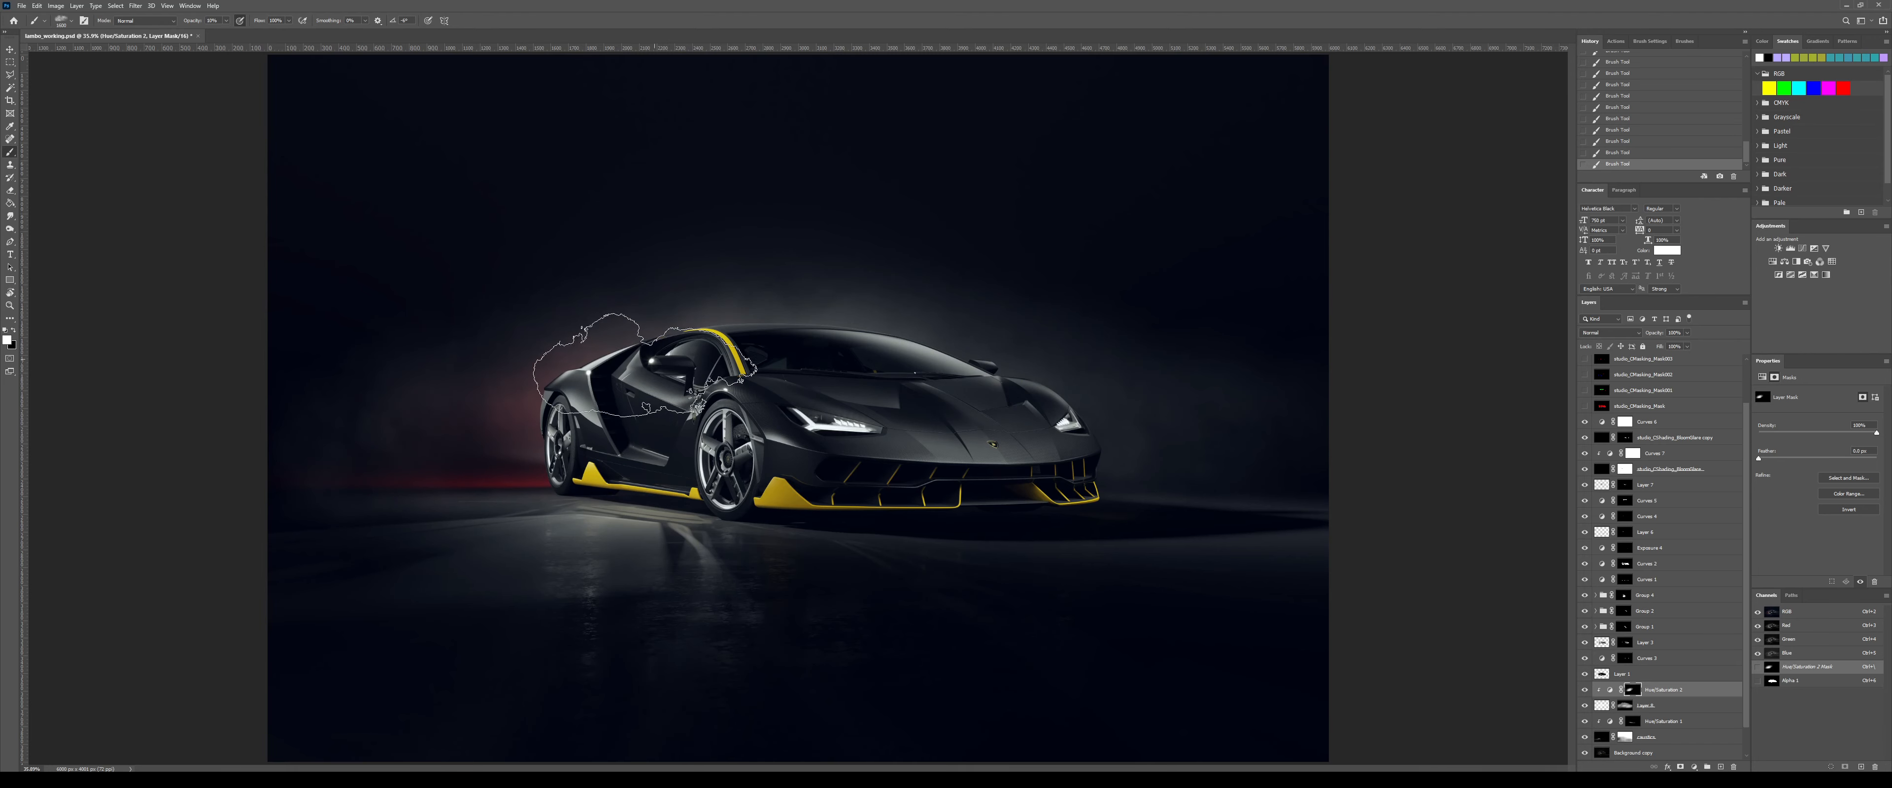
- Strengthen the red tint behind the car by painting white on its mask with a larger smoke brush at 20% opacity
key("]")
key("]")
key("]")
key("2")
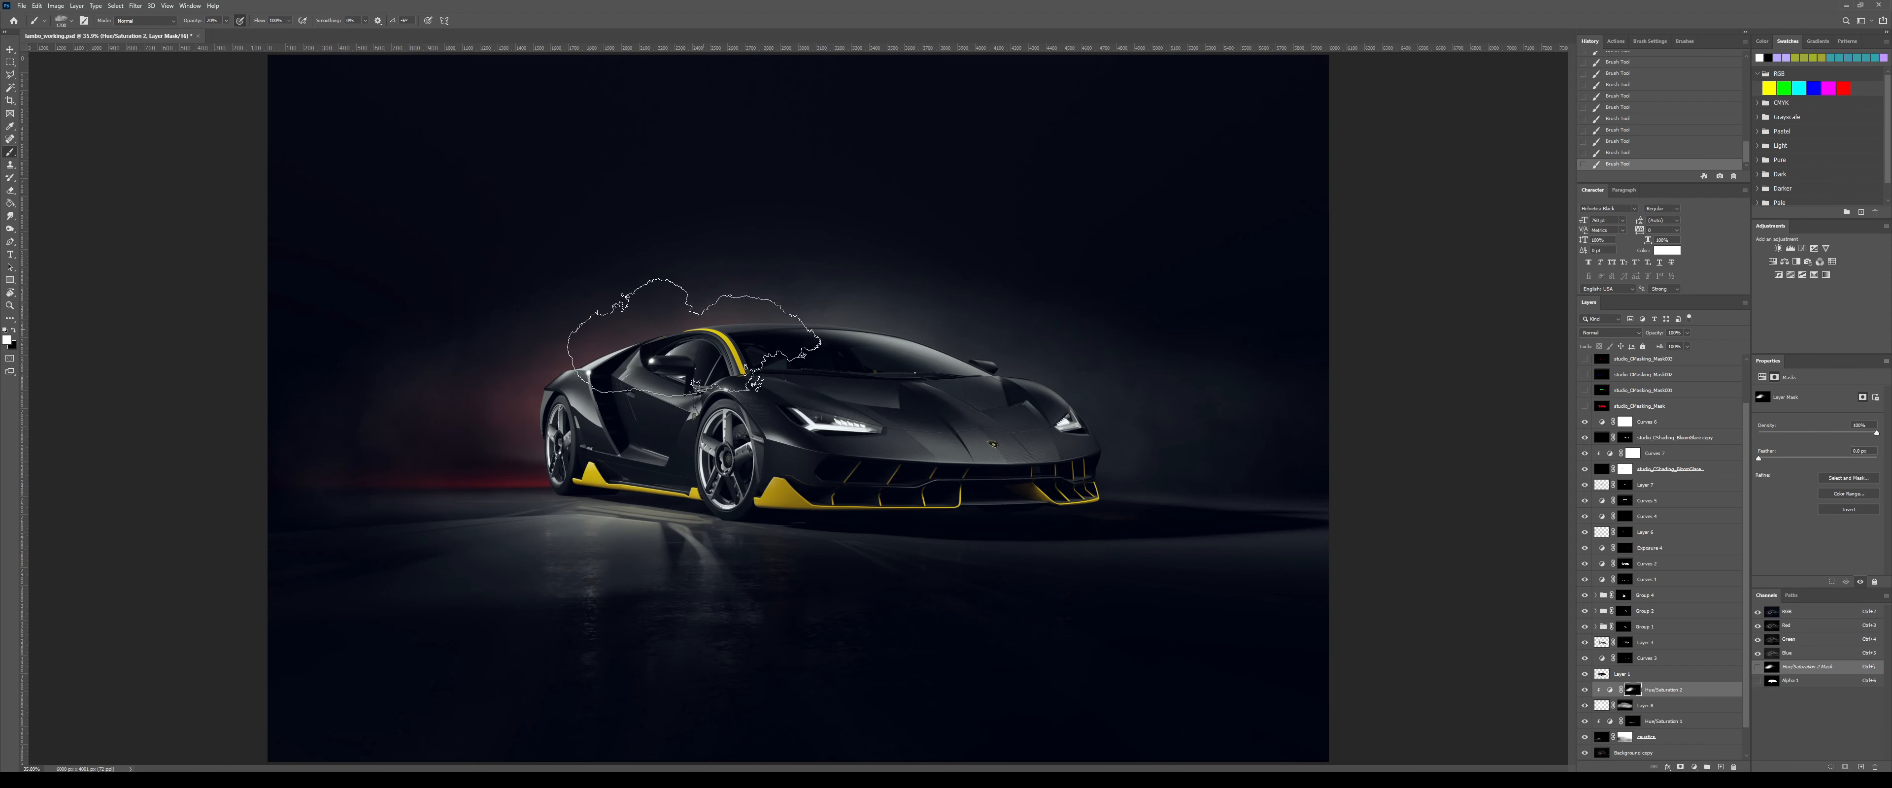
left_click(1783, 262)
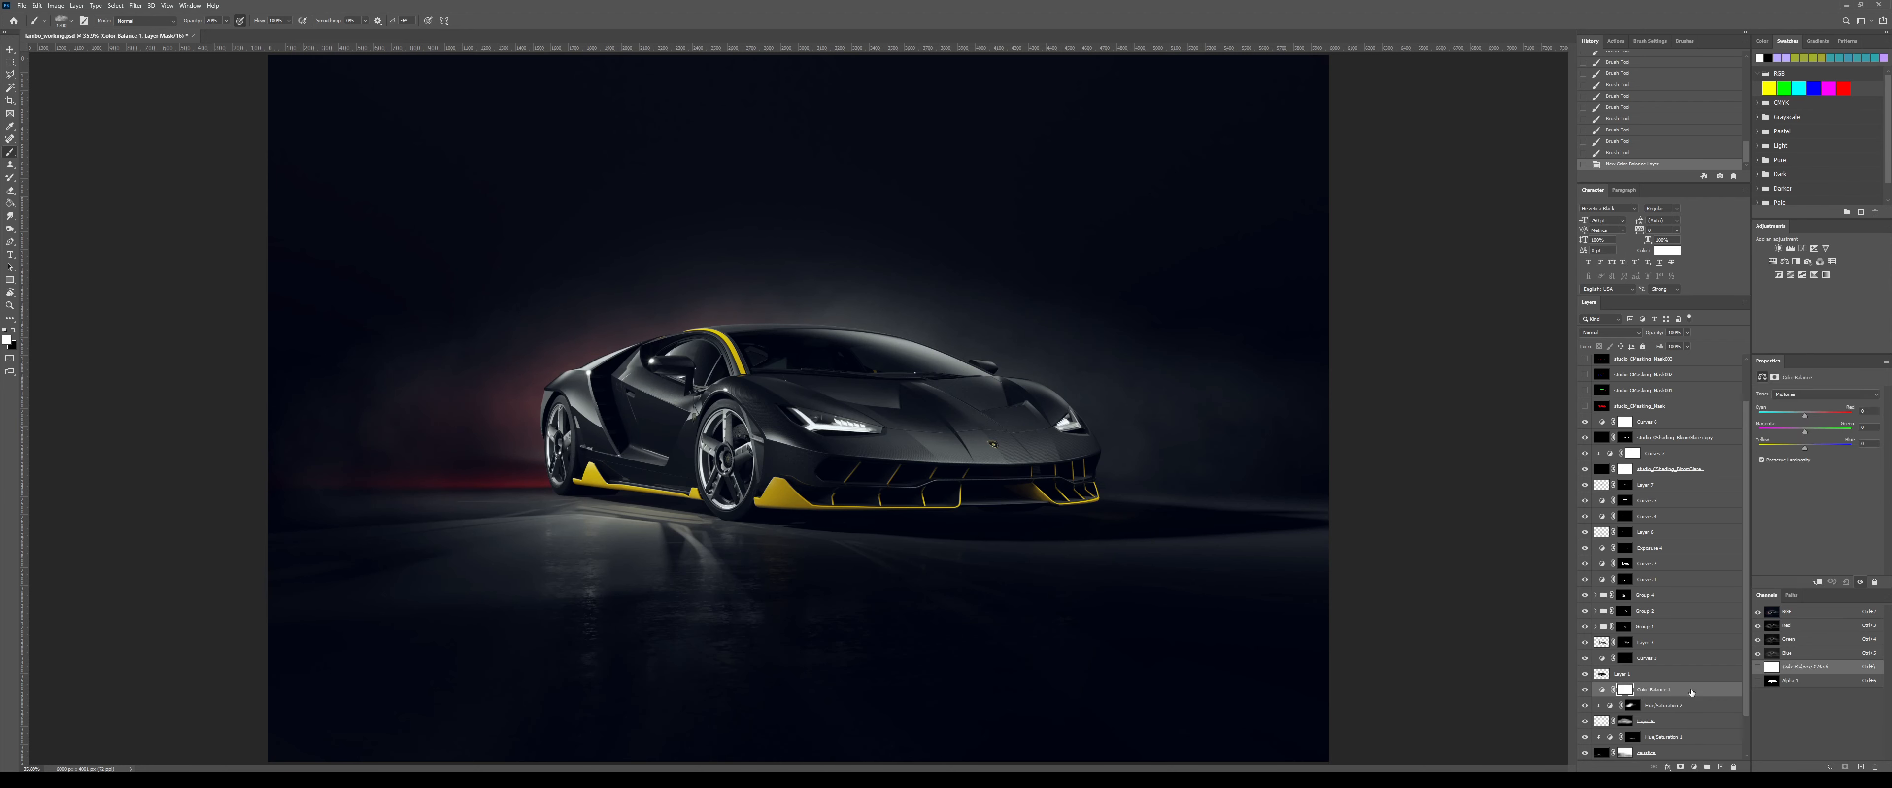
left_click(1673, 695, "alt")
key("ctrl+z")
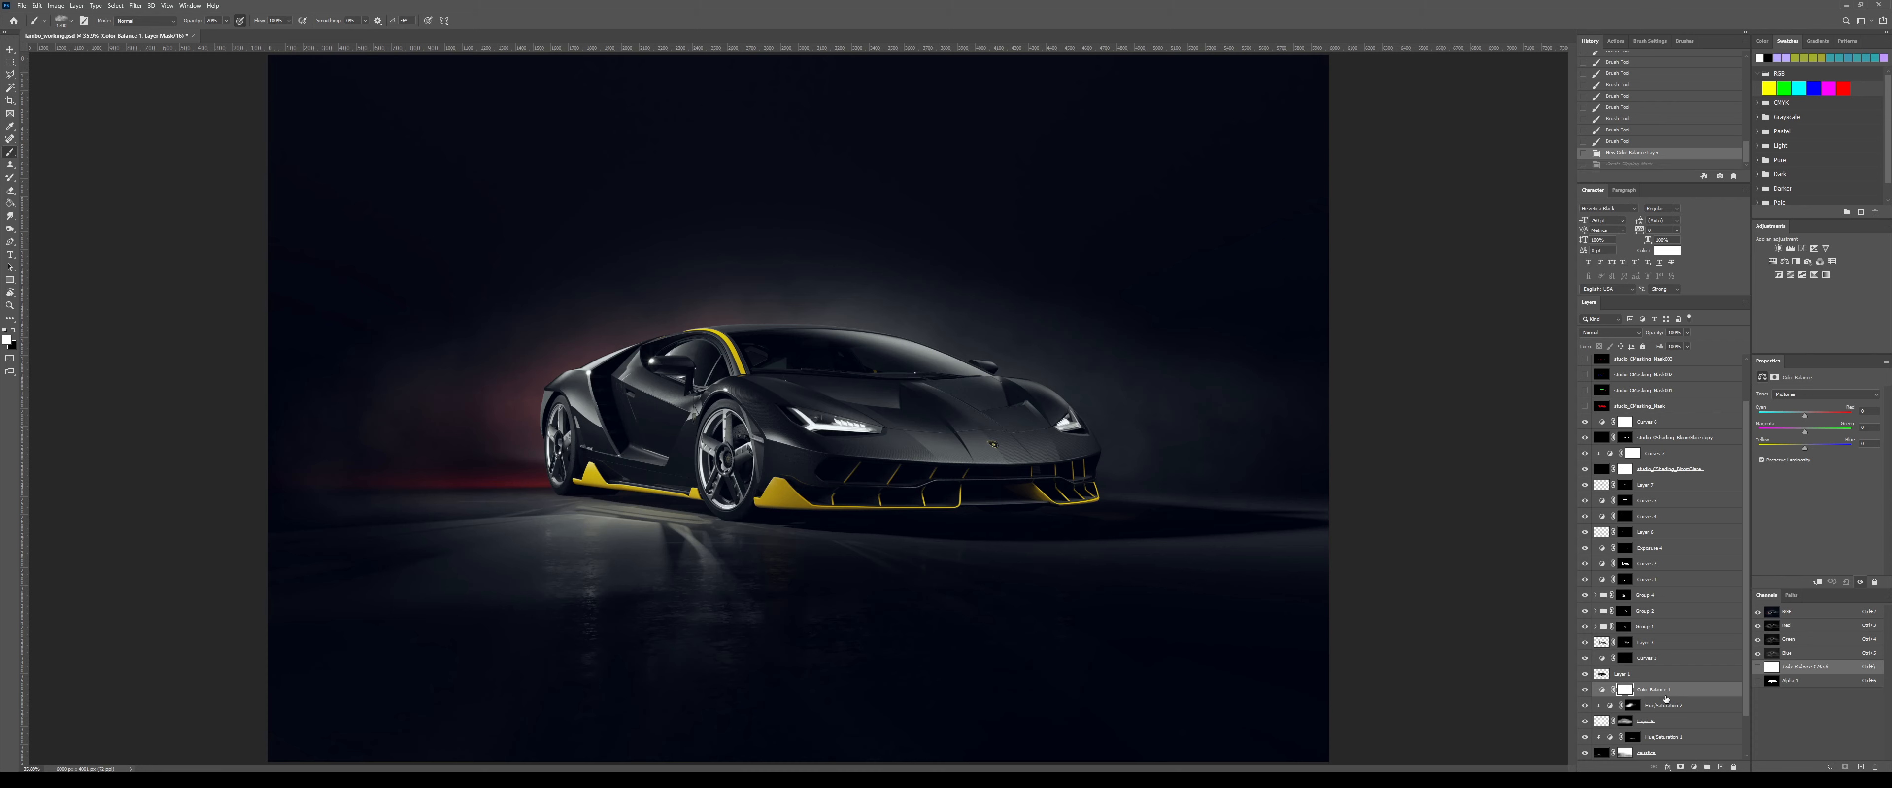
key("ctrl+z")
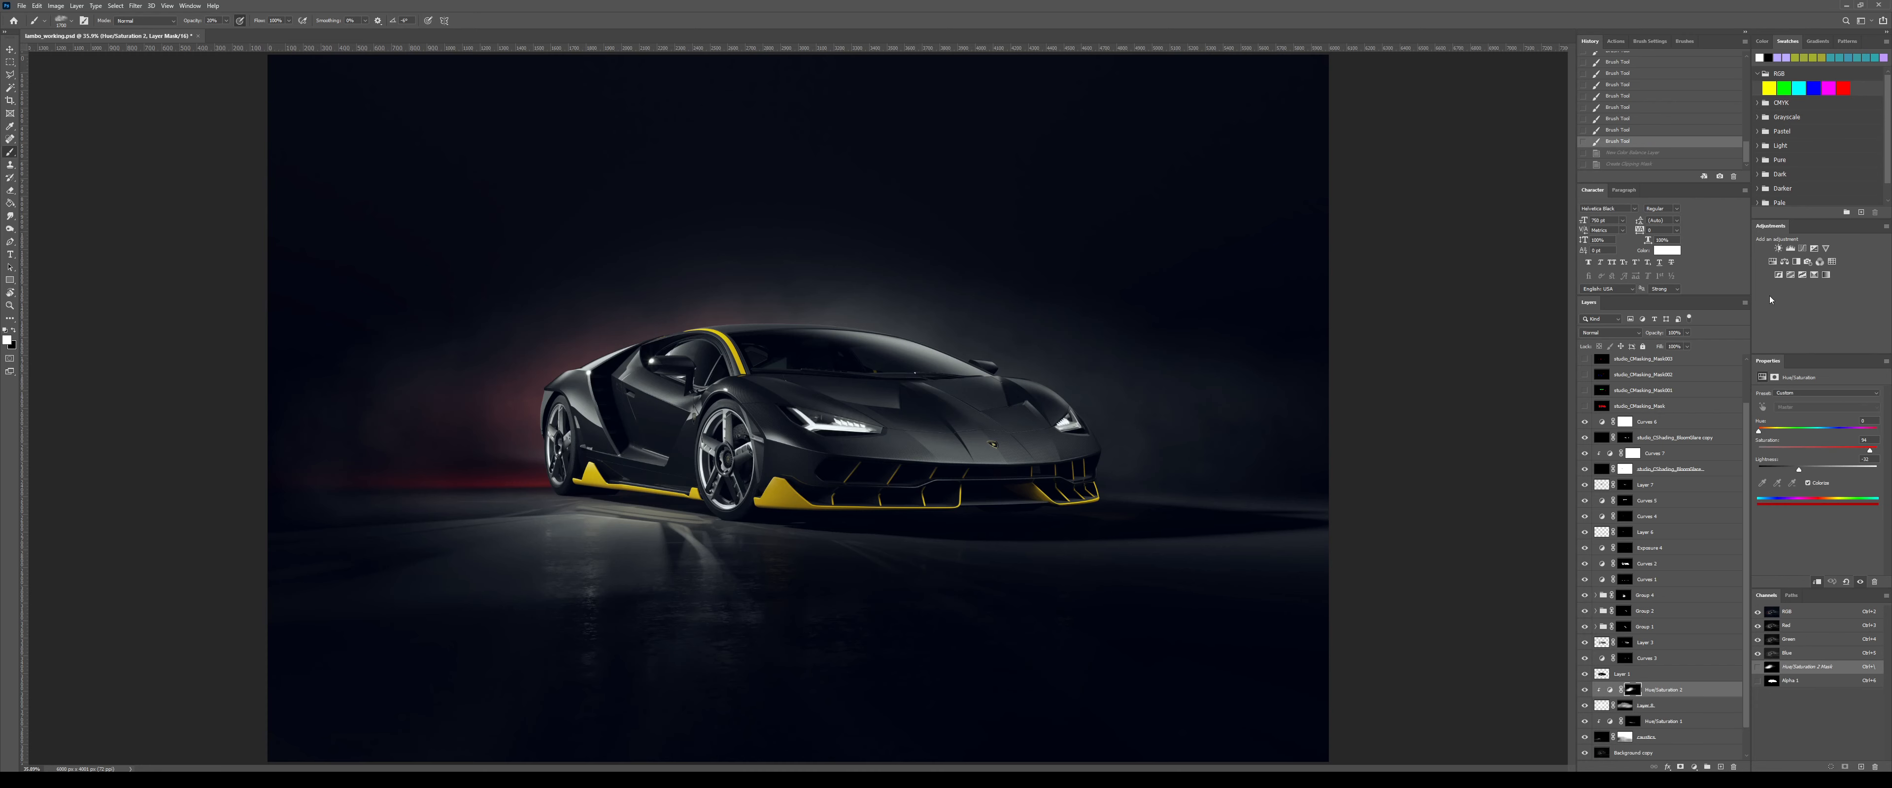
- Add a Hue/Saturation adjustment clipped to the smoke layer and colorize the smoke blue
left_click(1773, 263)
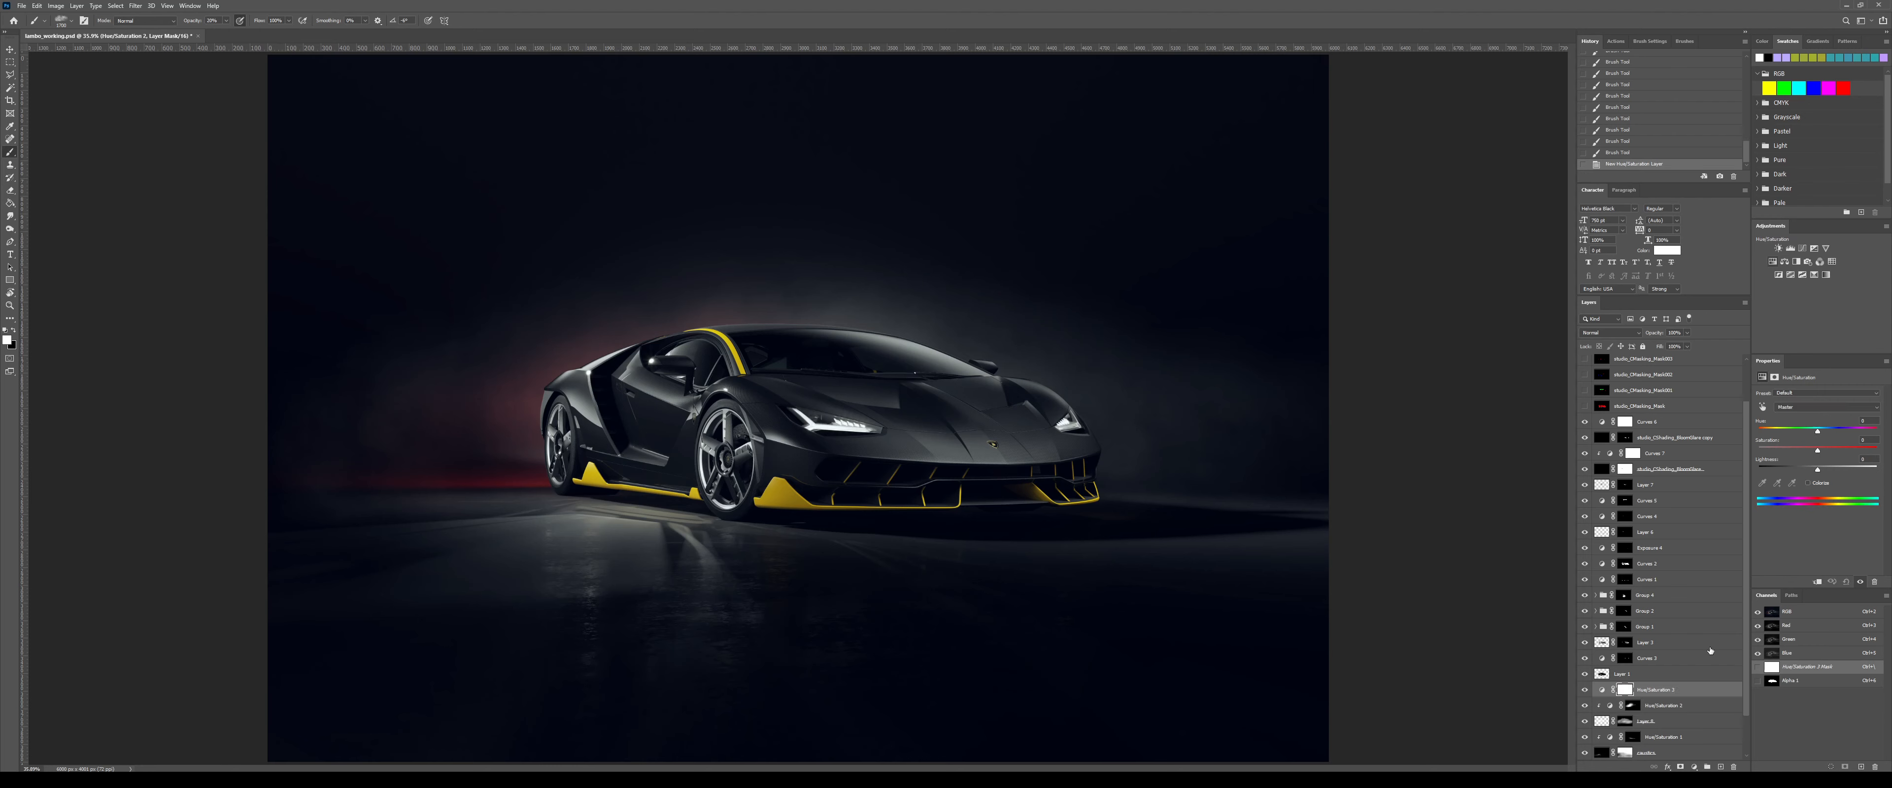
left_click(1676, 695, "alt")
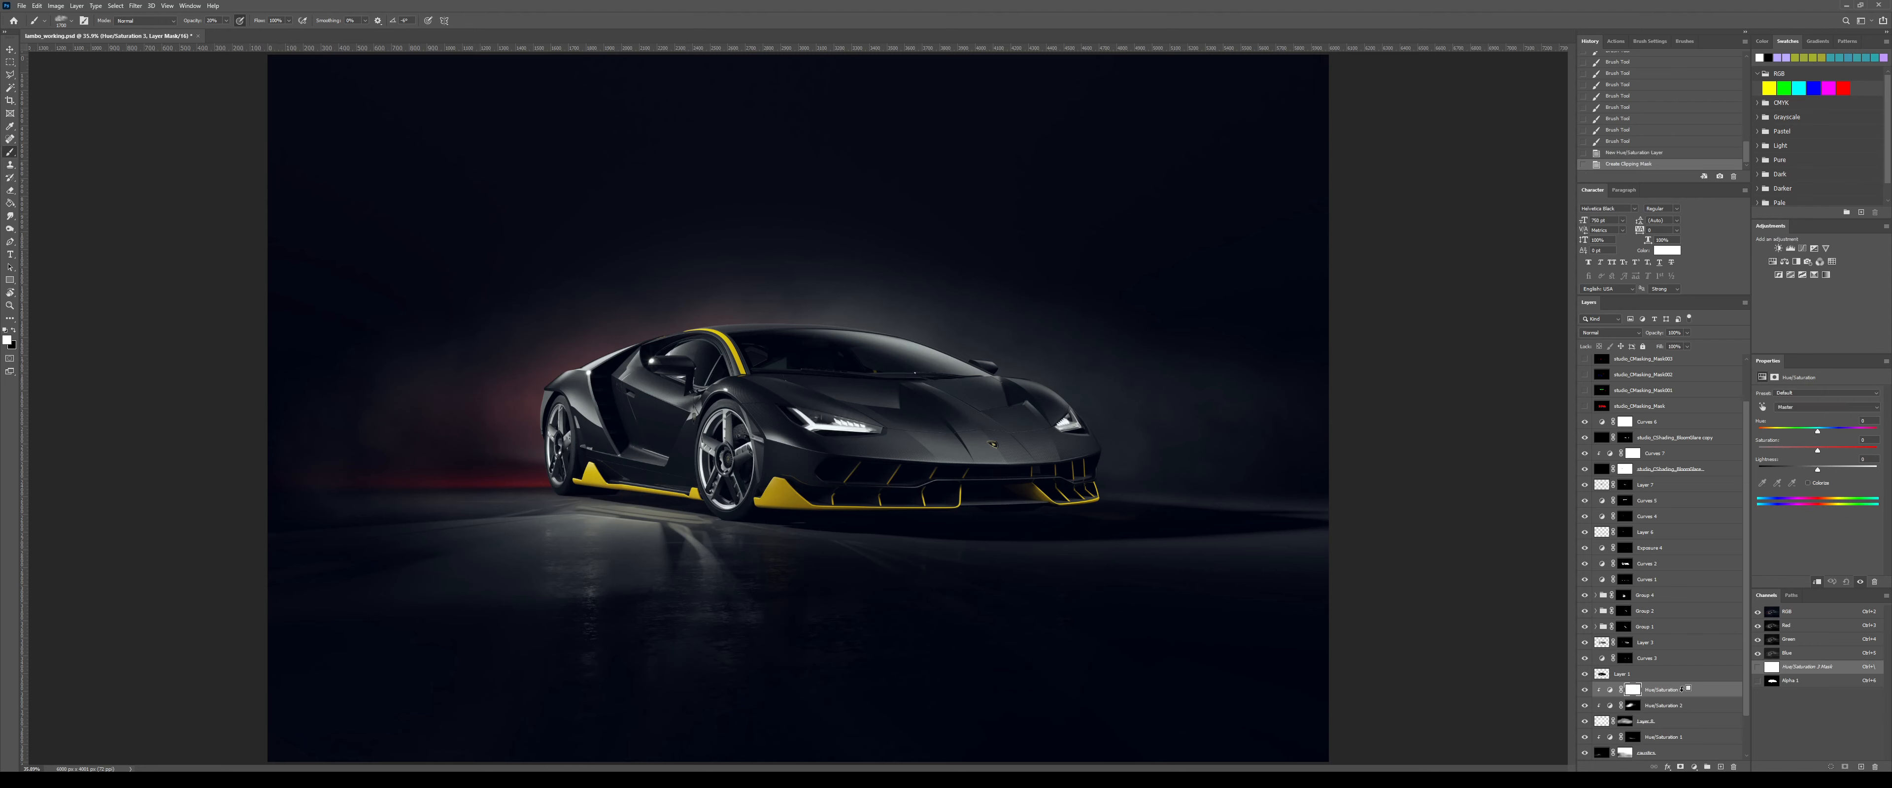
left_click(1815, 485)
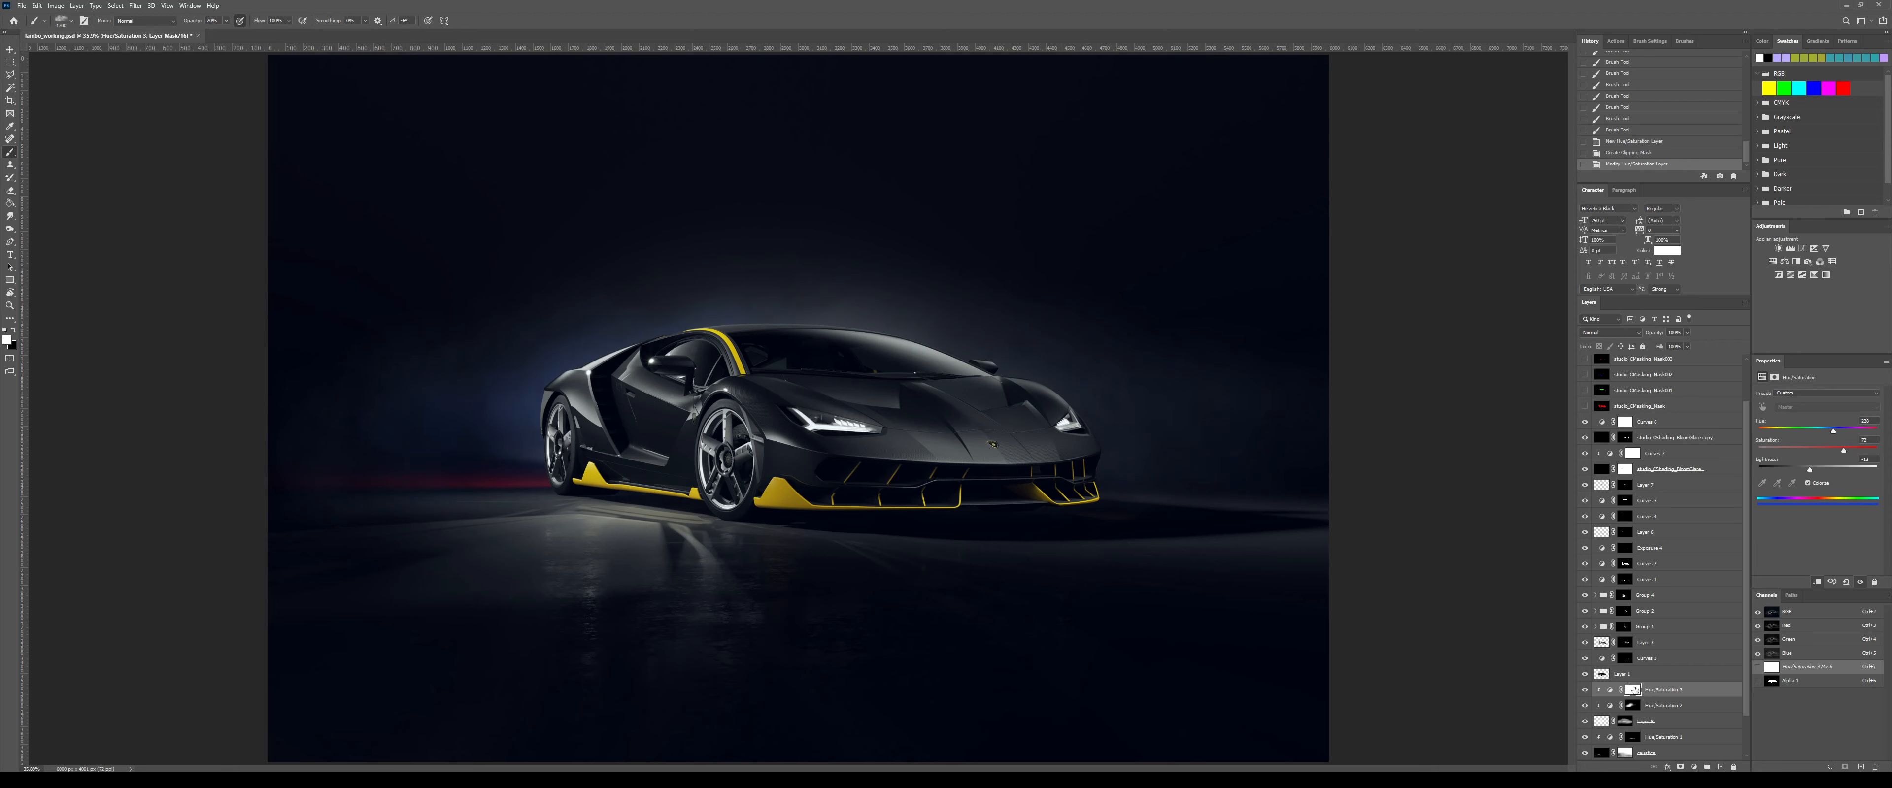
- Invert the blue Hue/Saturation mask and paint the tint in white above the roof and around the car's front with a larger smoke brush
left_click(1634, 692)
key("ctrl+i")
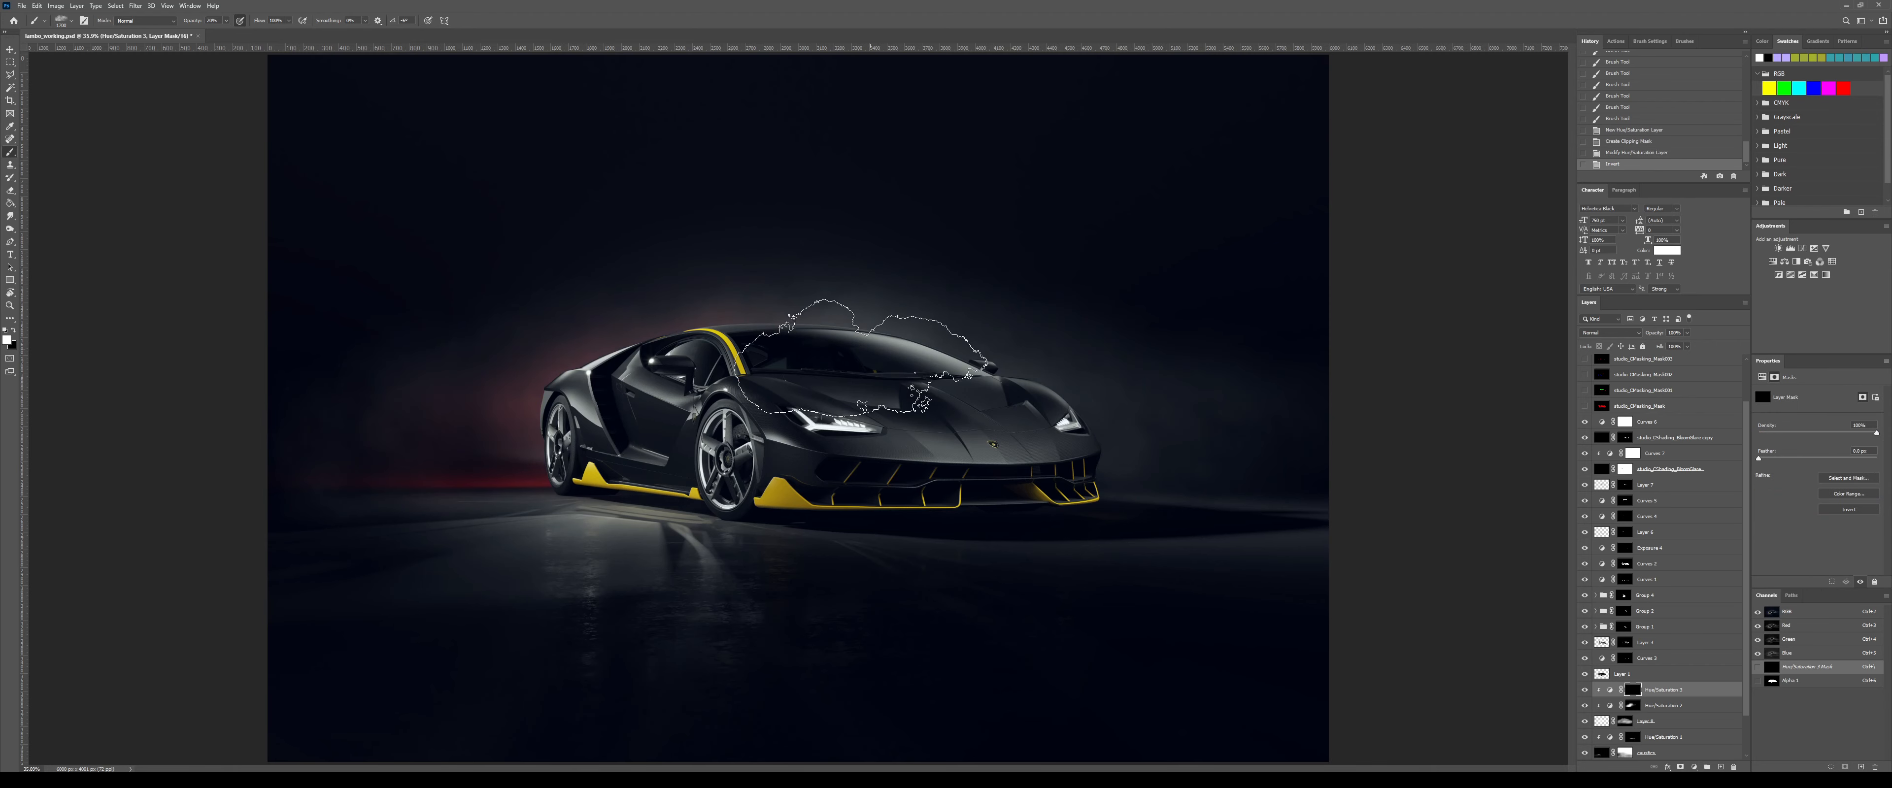
left_click(867, 349)
left_click(978, 367)
left_click(1124, 396)
left_click(952, 342)
left_click(900, 334)
key("bracketright")
key("bracketright")
key("bracketright")
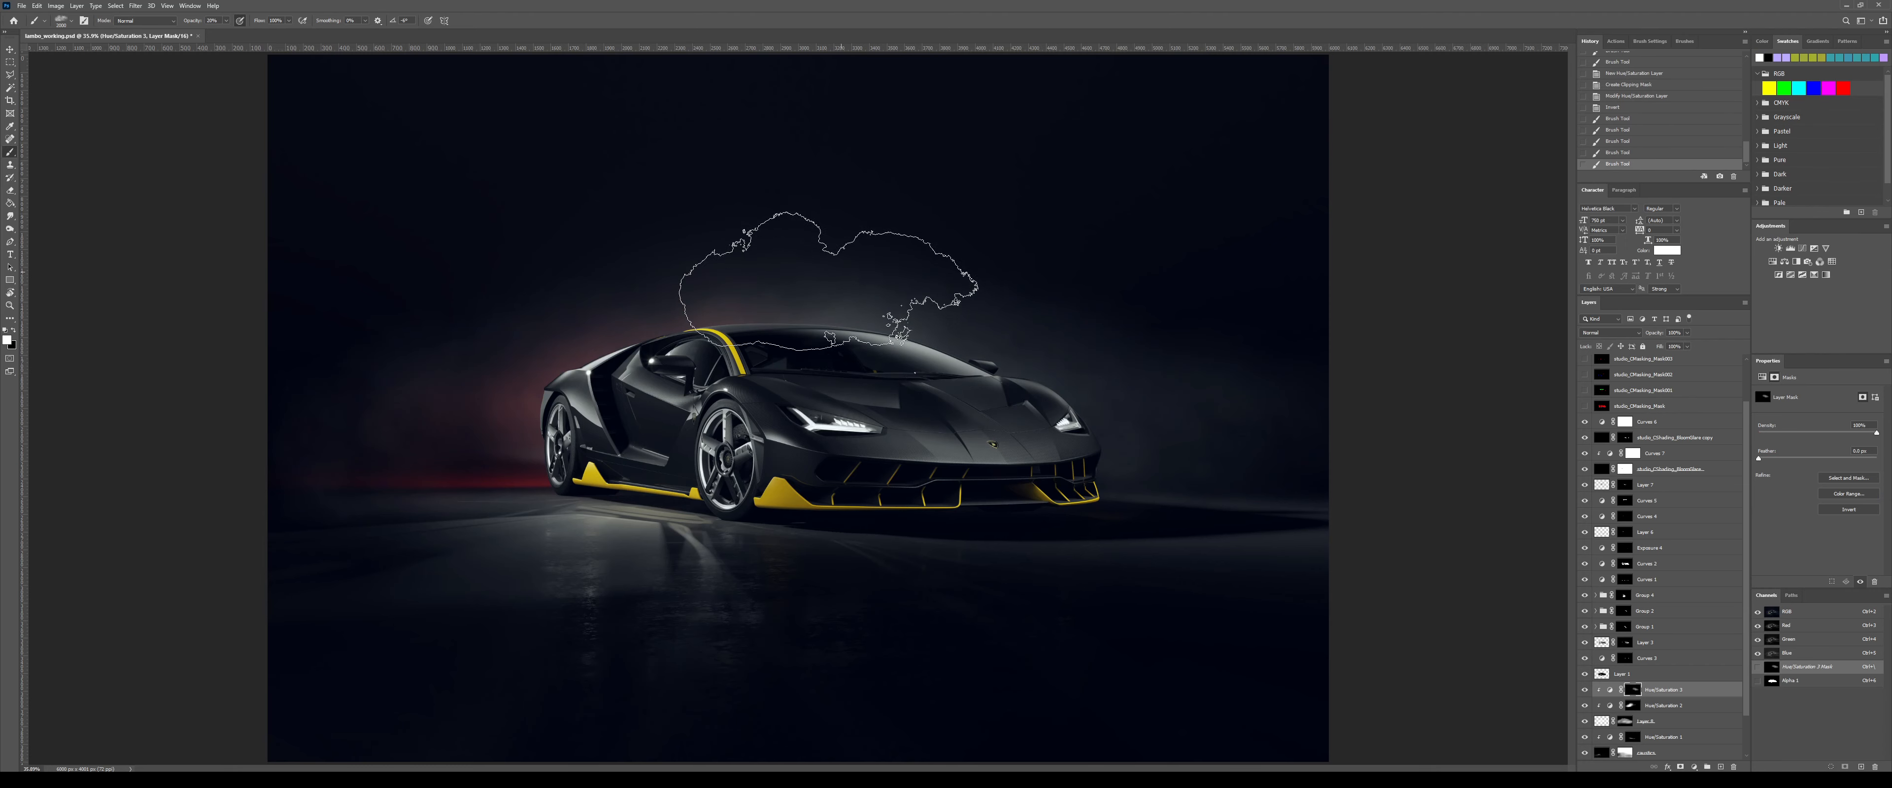
left_click(734, 326)
left_click(755, 309)
left_click(717, 285)
left_click(1061, 396)
left_click(1136, 442)
left_click(1095, 321)
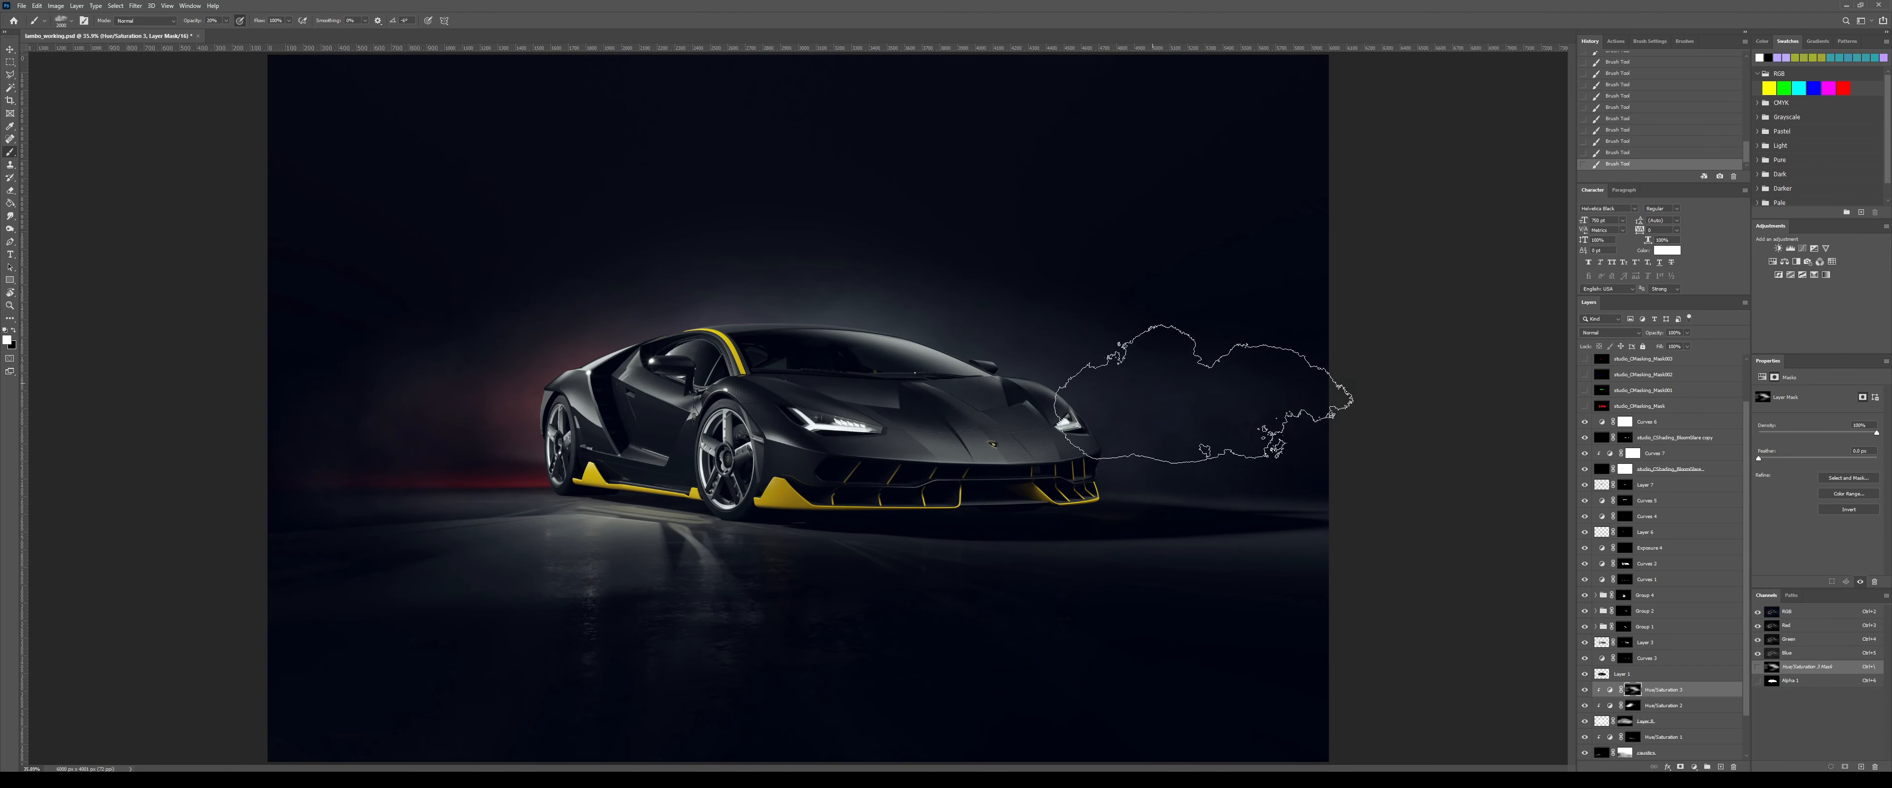
- Paste a merged copy of the whole canvas on top of the layer stack and grade it with the Exposure X5 filter on a new layer
key("m")
scroll(1010, 439, "down", 6)
scroll(973, 470, "up", 3)
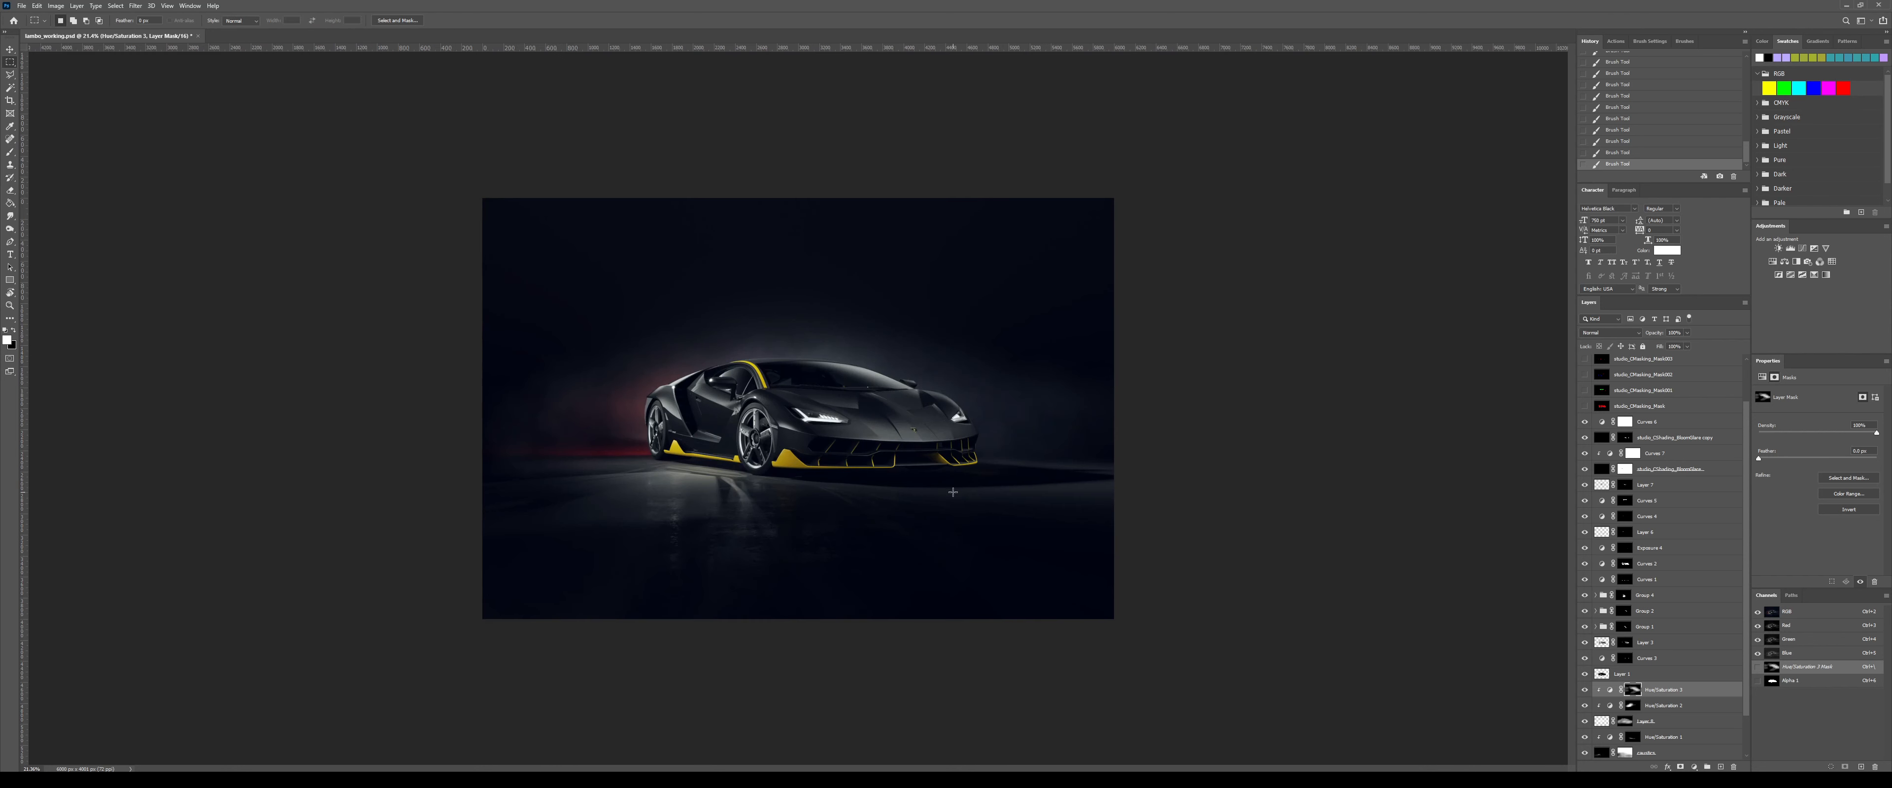
key("ctrl+a")
key("ctrl+v")
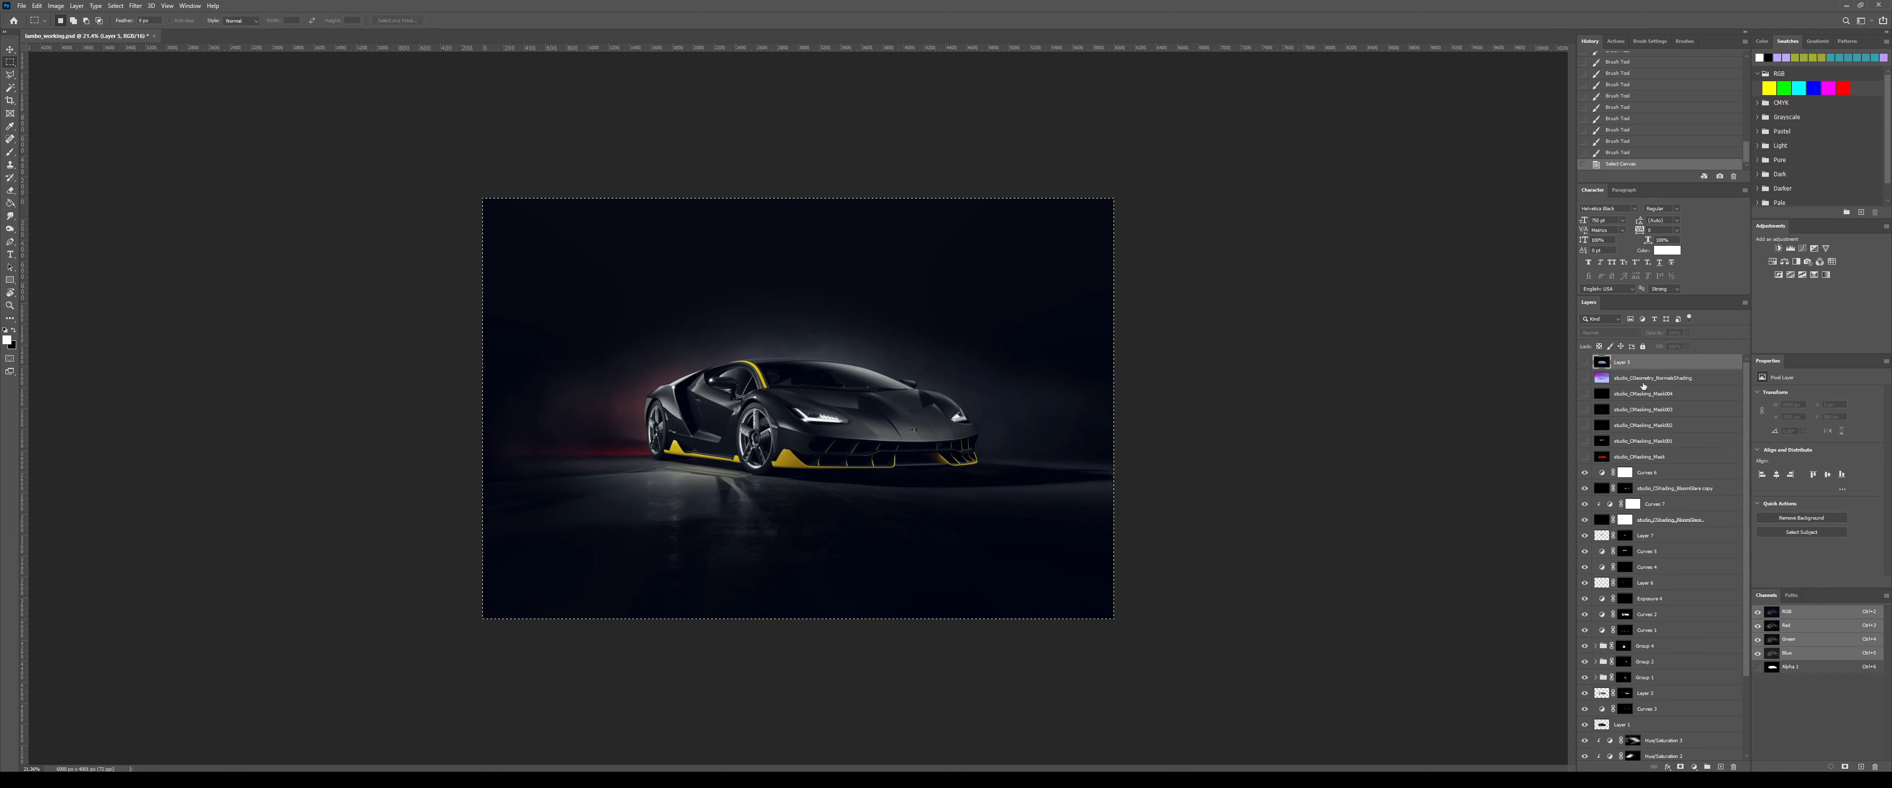
left_click(138, 8)
left_click(144, 15)
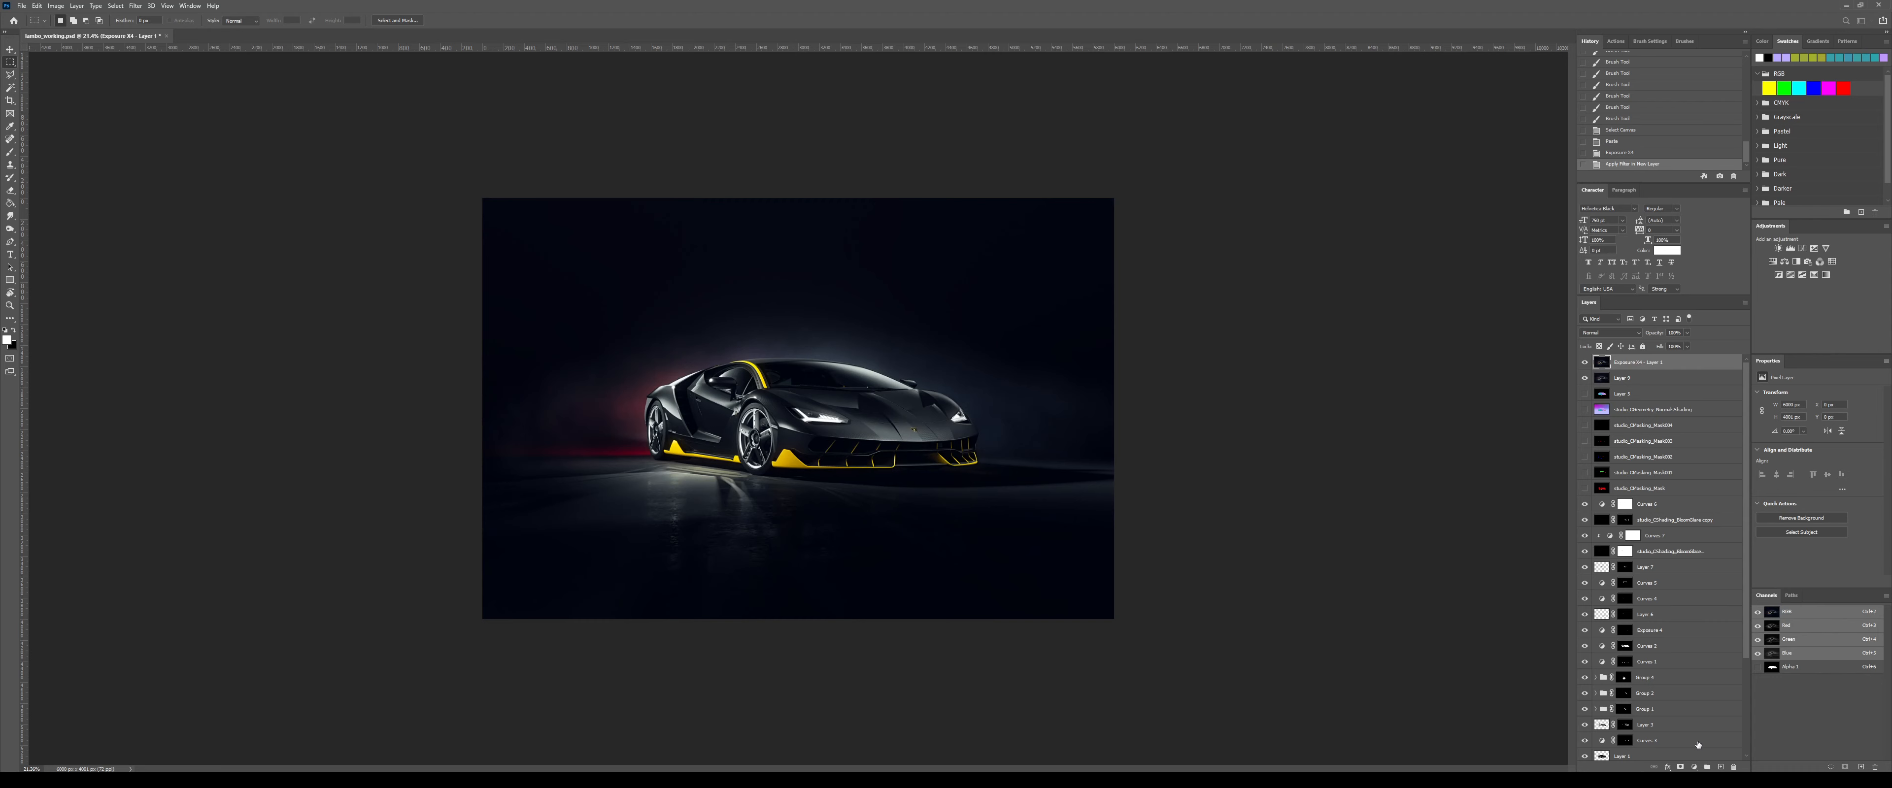
- Add a new layer and paint black along the image's bottom edge and lower-right corner with a much larger smoke brush
key("ctrl+shift+alt+n")
key("b")
key("x")
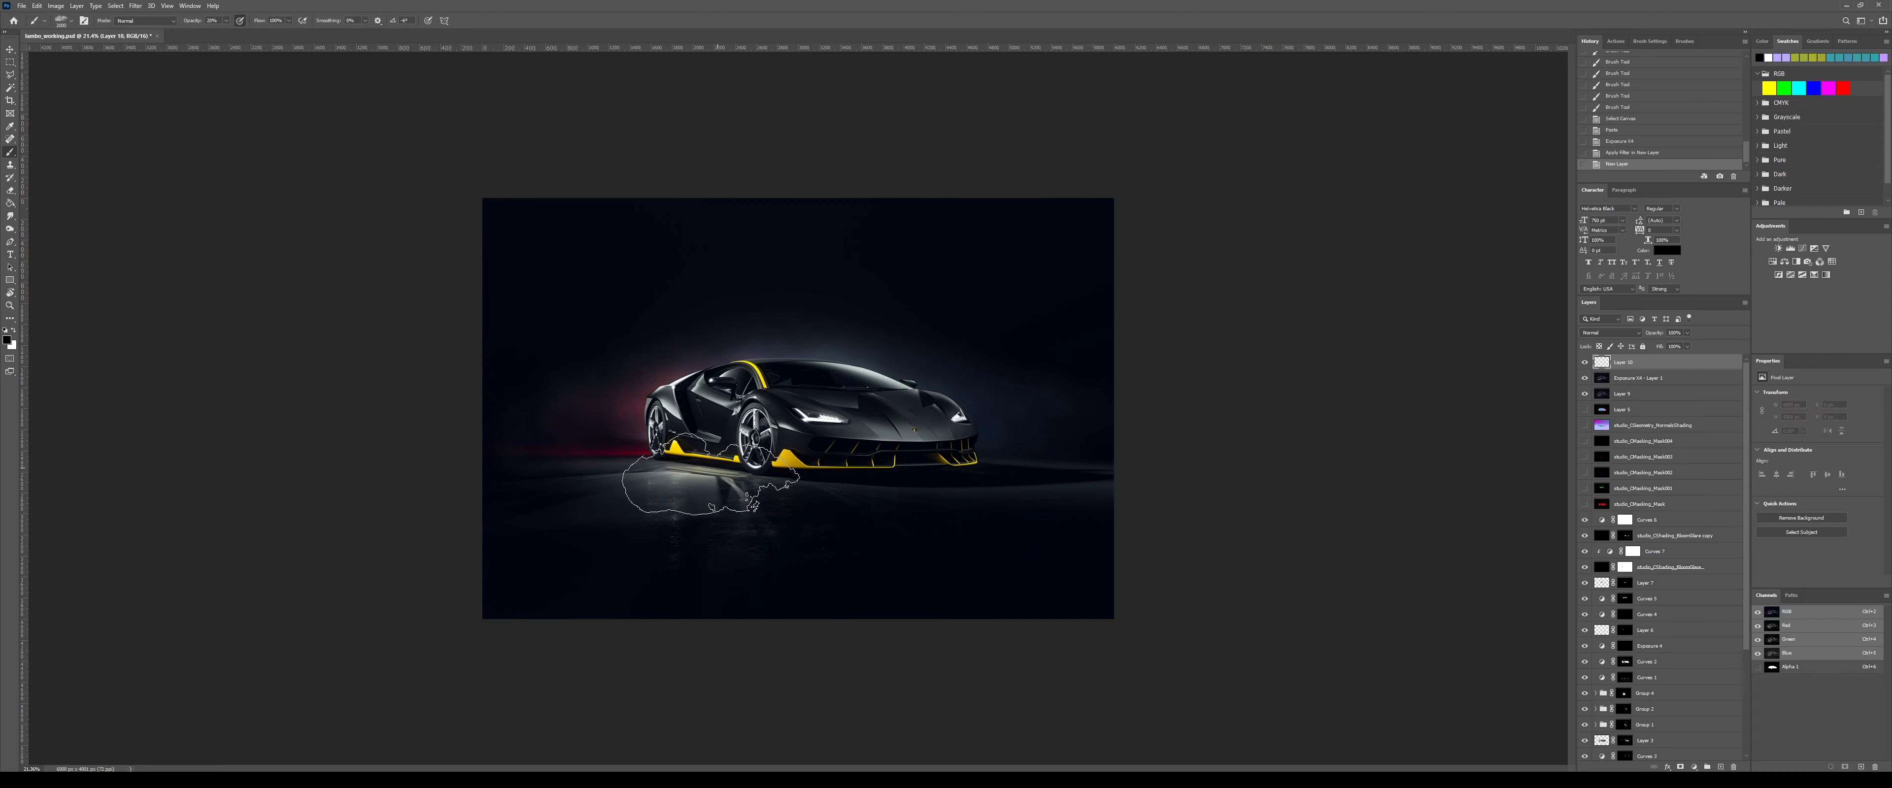
key("bracketright")
key("bracketright")
key("bracketright")
key("bracketright")
key("bracketright")
key("bracketright")
key("bracketright")
key("bracketright")
key("bracketright")
key("bracketright")
key("bracketright")
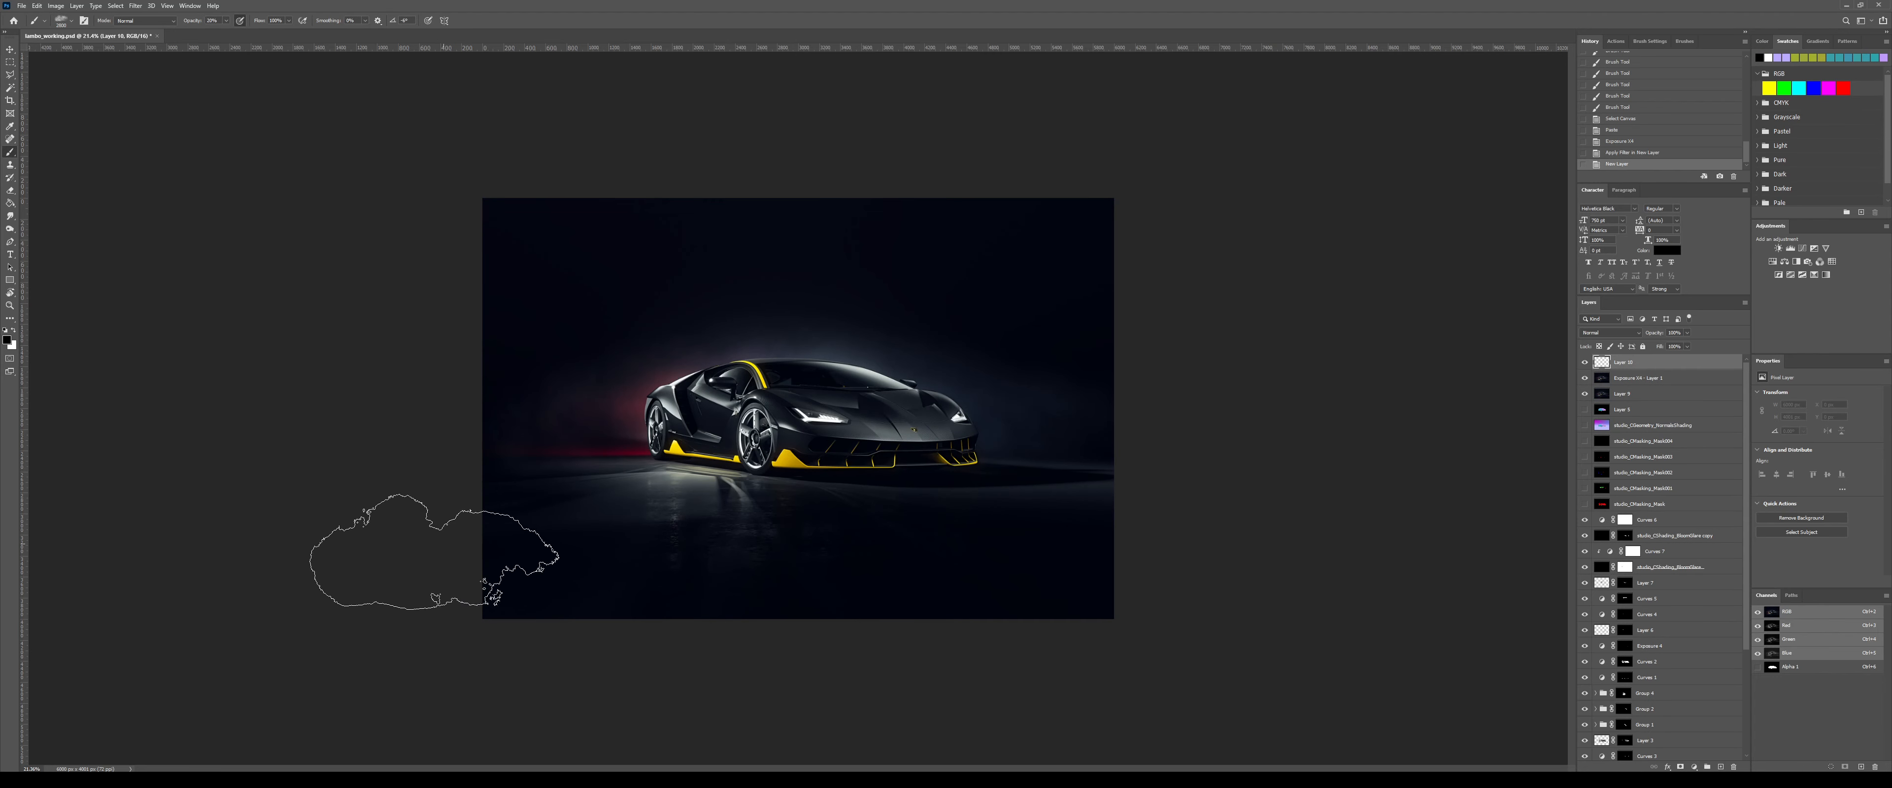
left_click(661, 623)
left_click(815, 580)
left_click(904, 564)
left_click(1010, 589)
left_click(1131, 606)
left_click(1150, 616)
left_click(1167, 555)
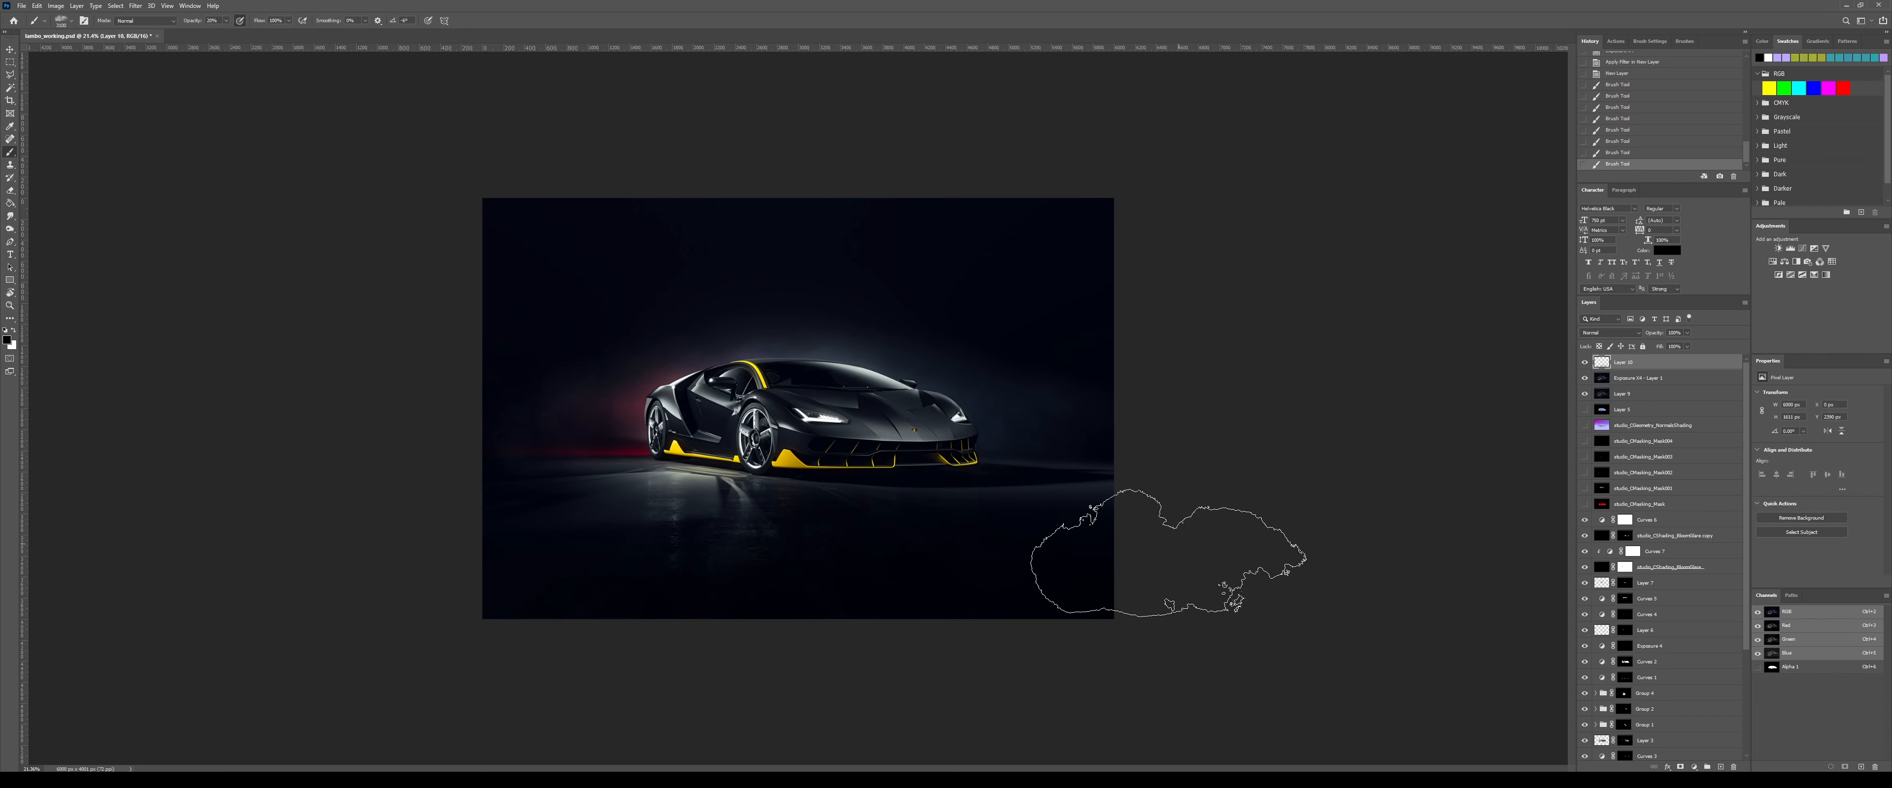
left_click(1146, 539)
- Deepen the vignette by painting black at 30% opacity along the right and bottom edges and the upper-right corner
key("3")
left_click(1216, 515)
left_click(1232, 491)
left_click(1199, 526)
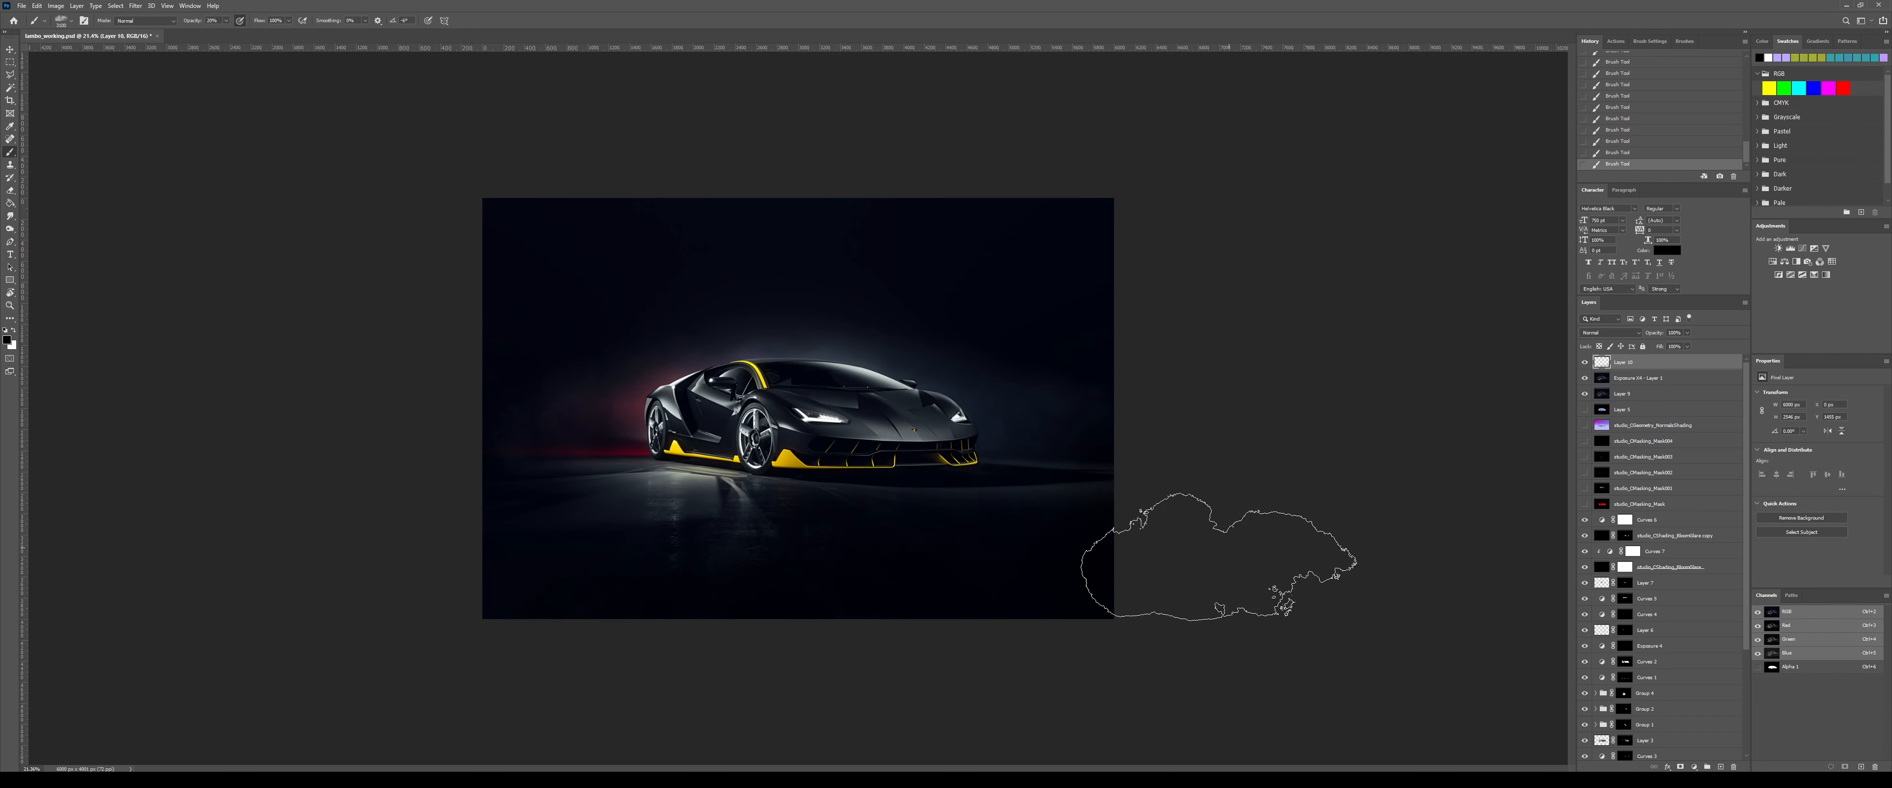
left_click(1220, 492)
left_click(946, 659)
left_click(901, 599)
left_click(693, 661)
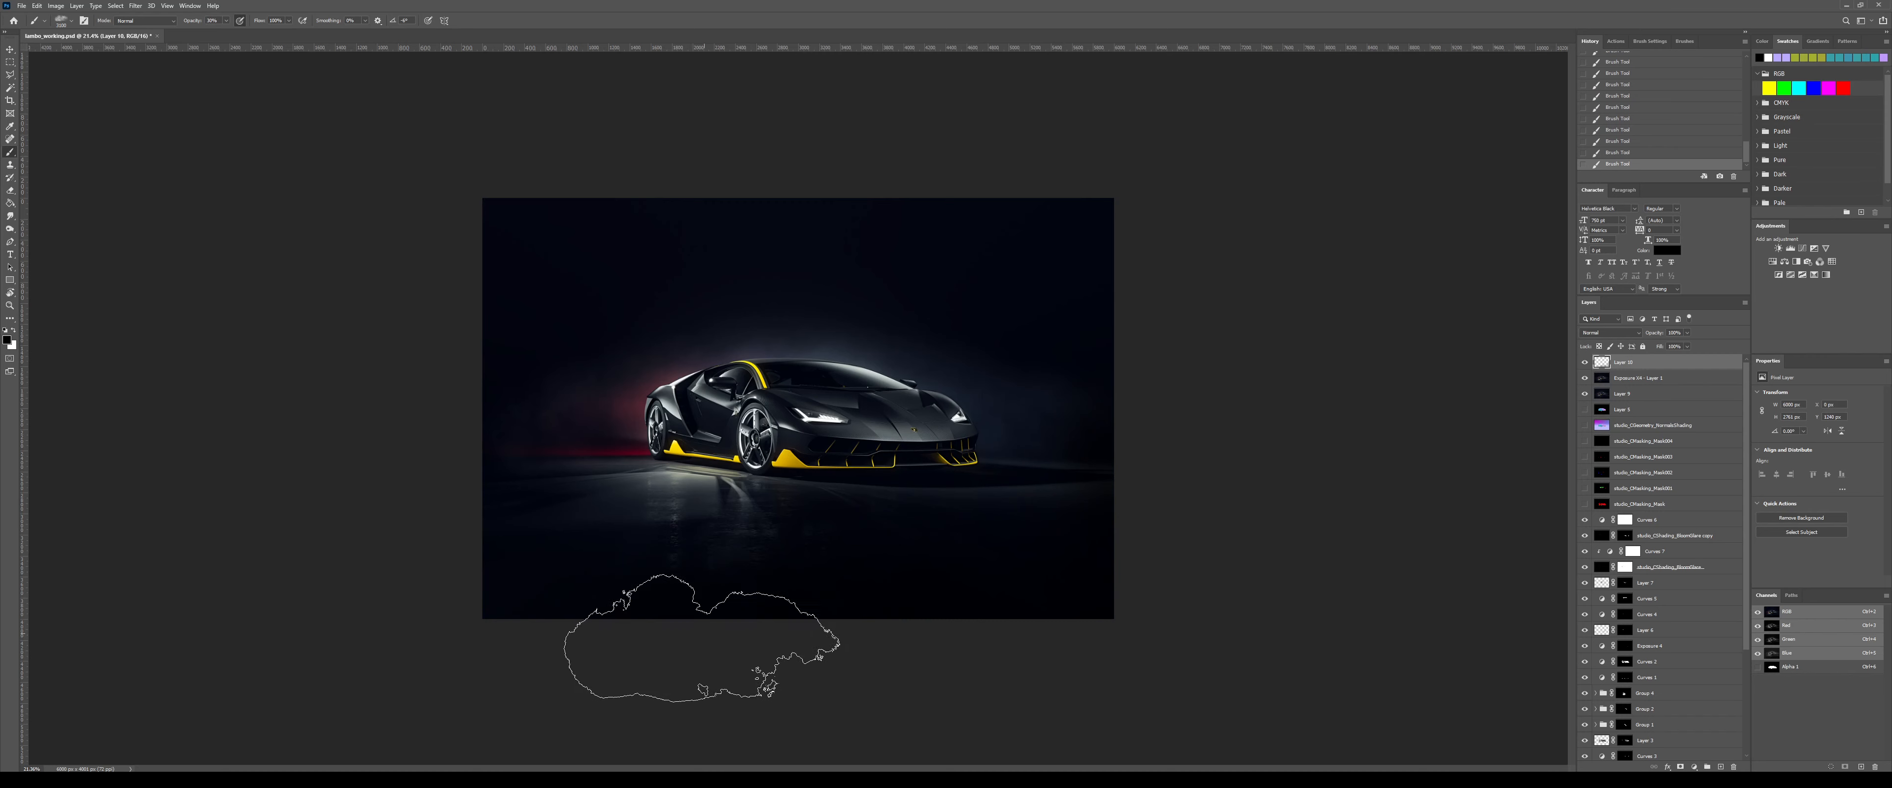
left_click(788, 600)
left_click(826, 583)
left_click(745, 556)
left_click(503, 596)
left_click(1005, 608)
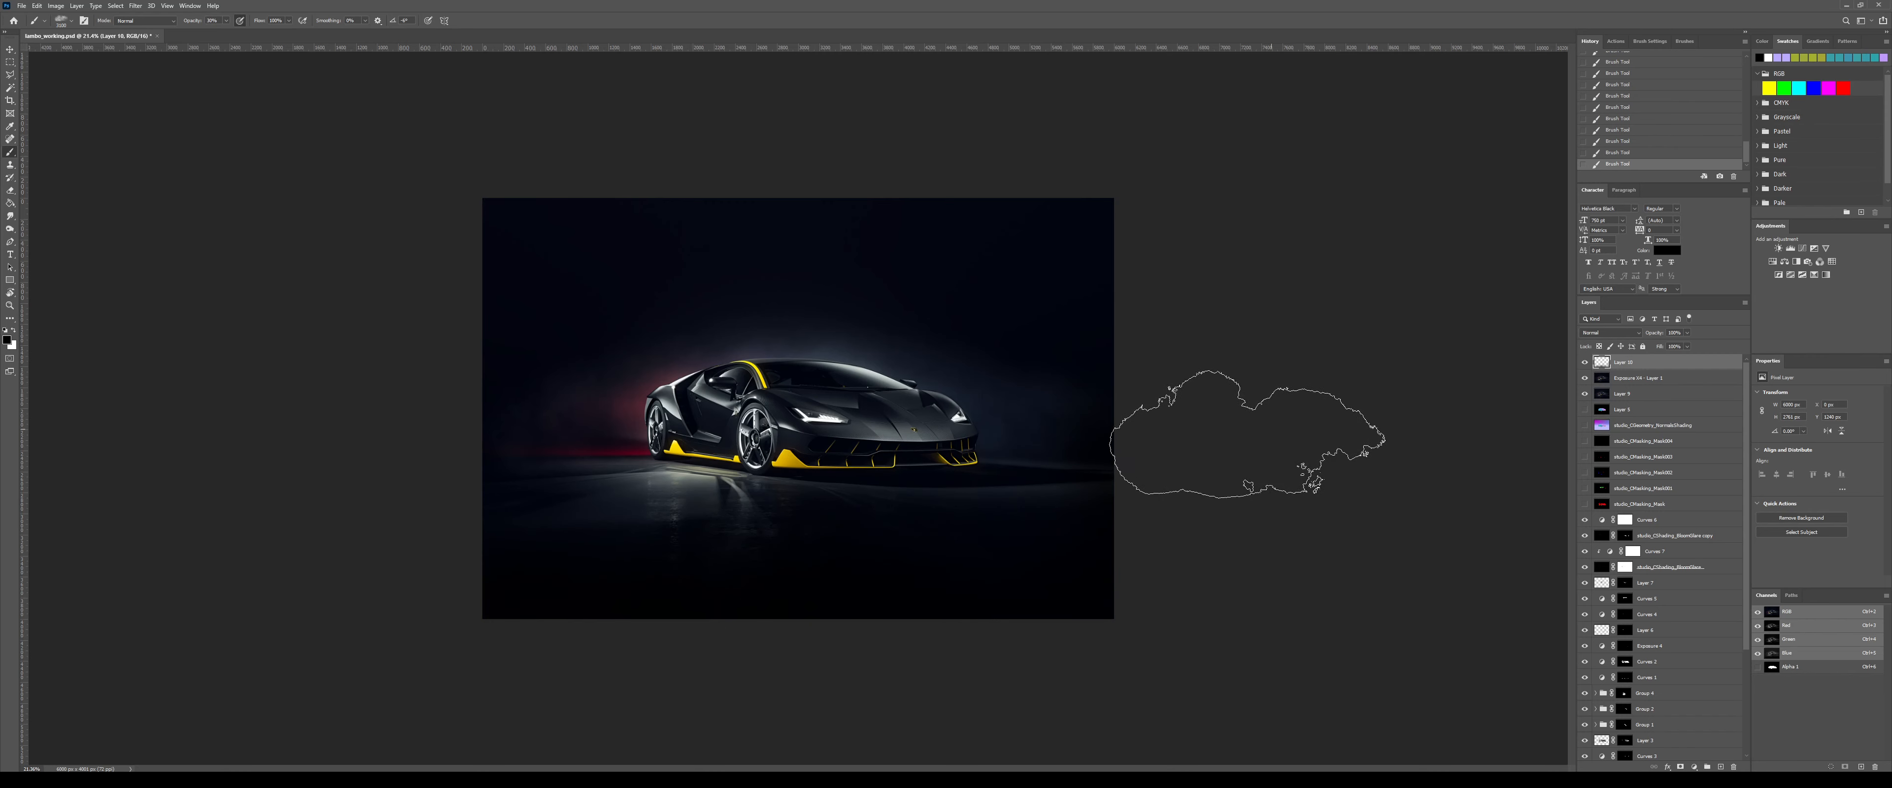
left_click(1126, 195)
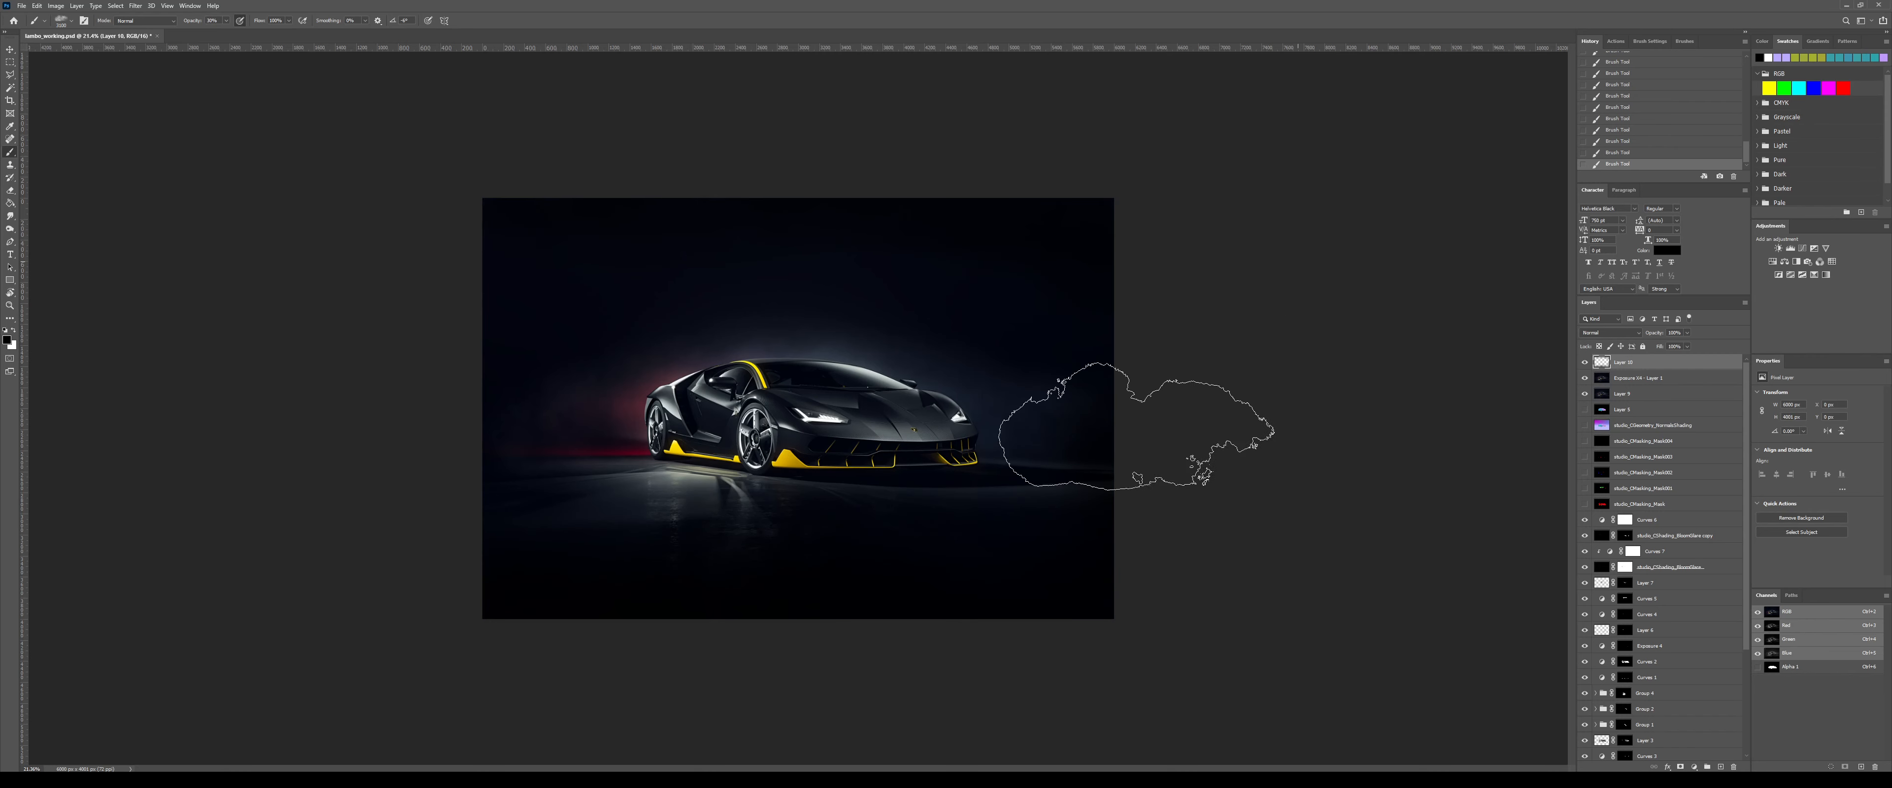
key("m")
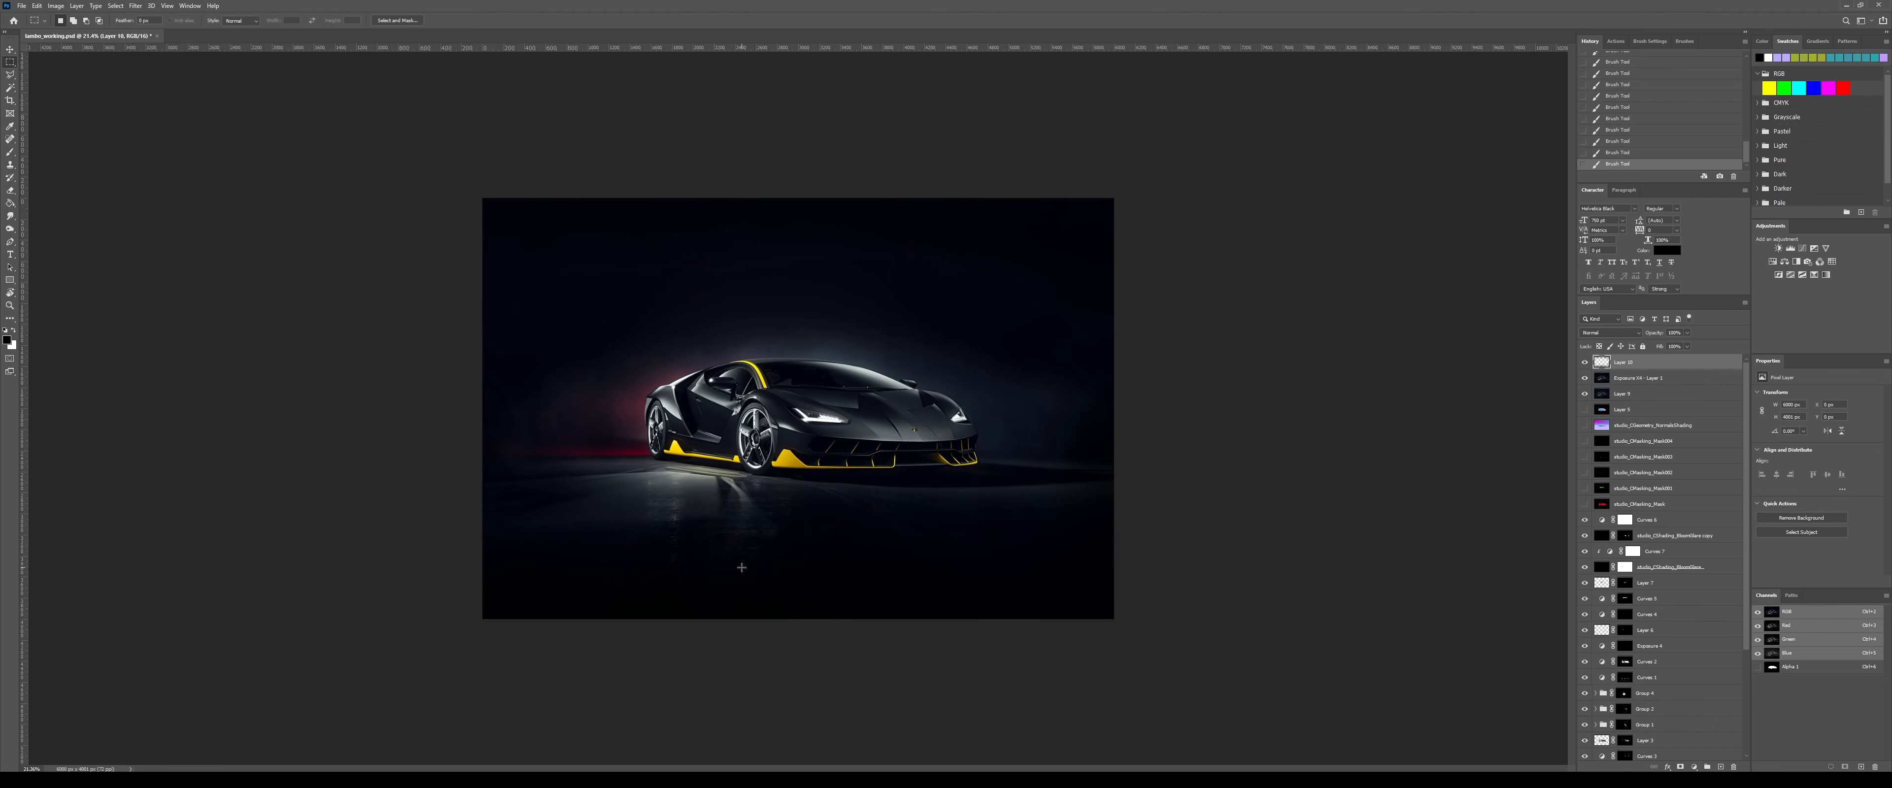
key("ctrl+0")
scroll(748, 563, "down", 1)
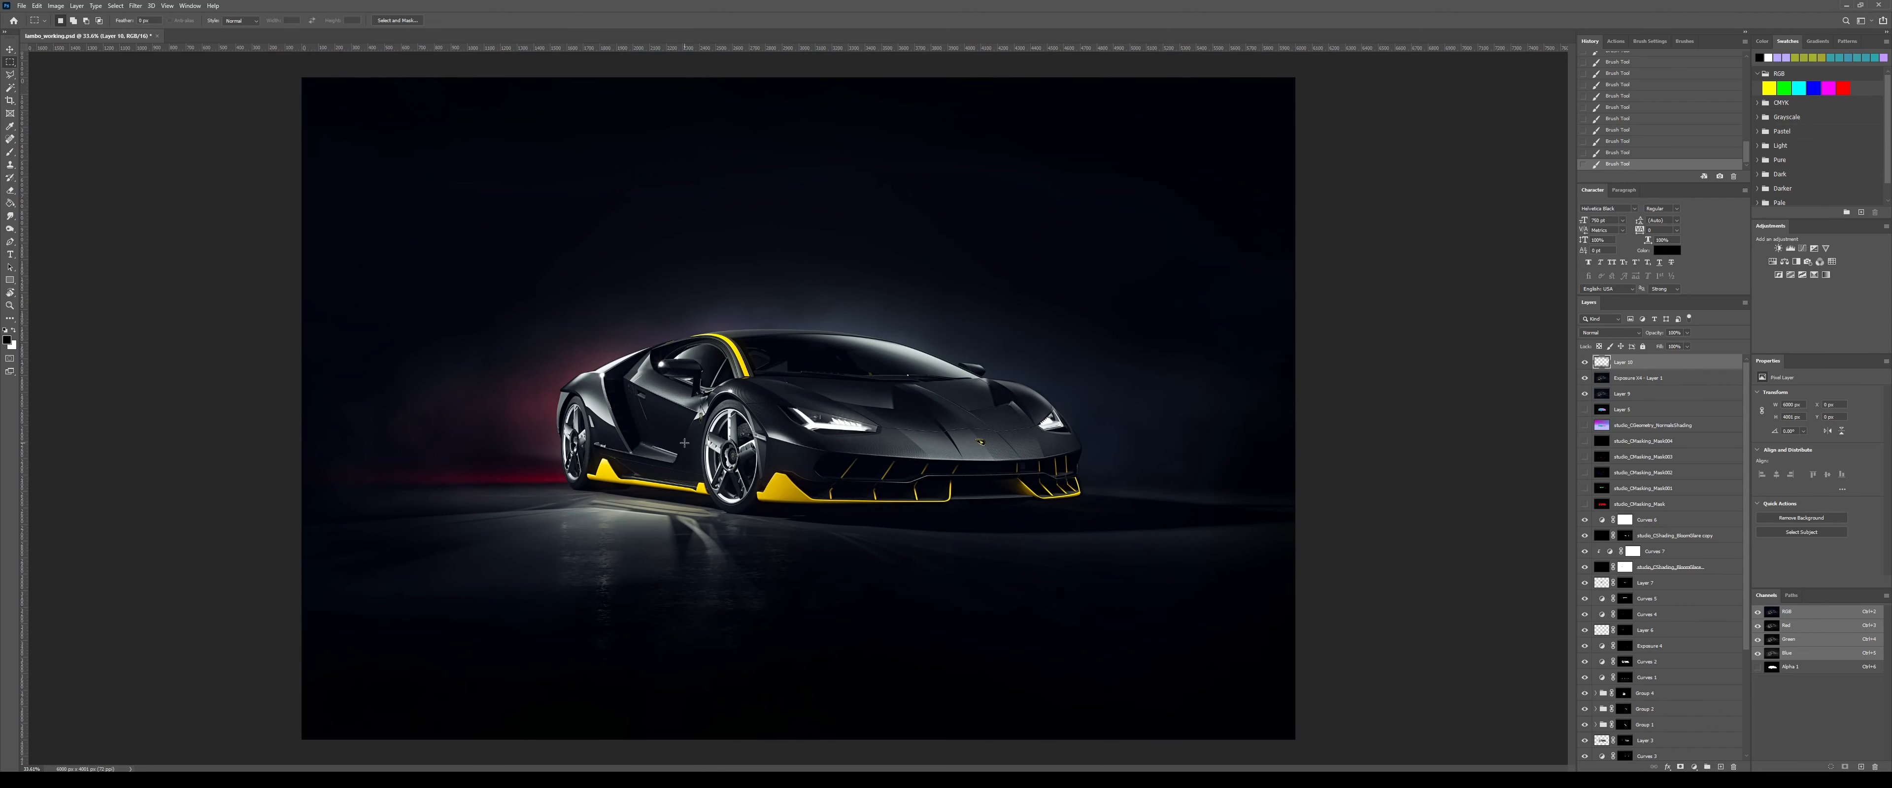